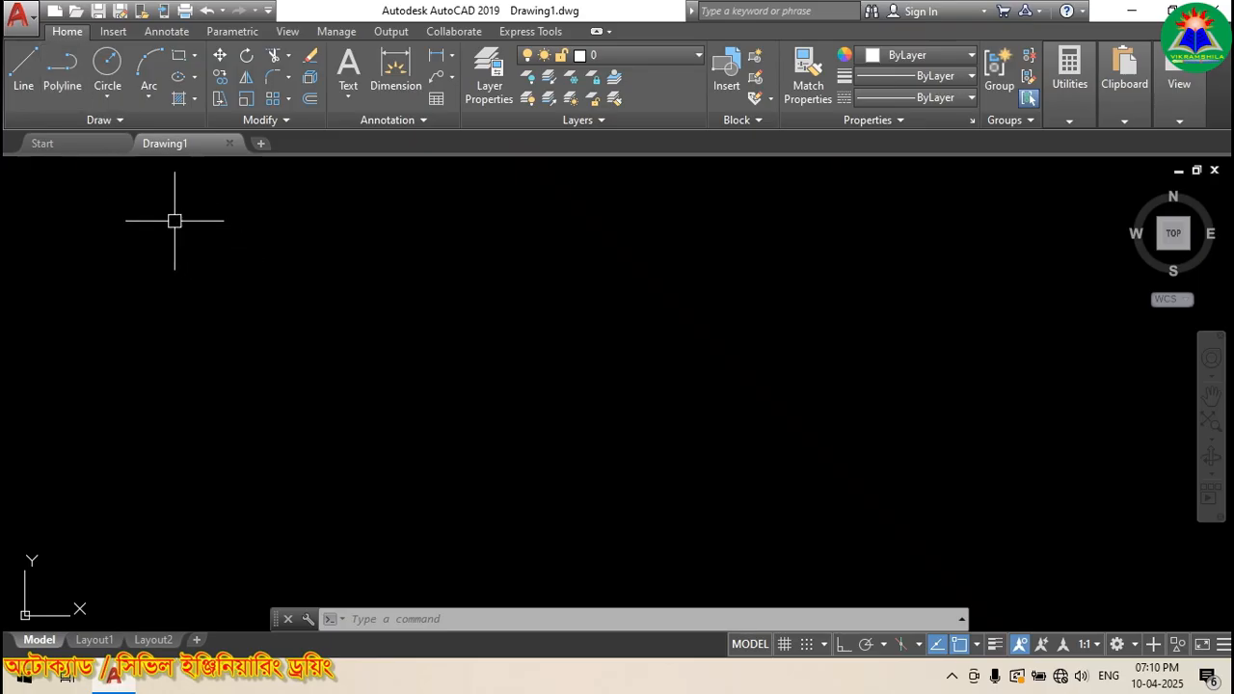
Step: Draw a four-point chain of straight lines, then window-select and delete it
{"action": "left_click", "coordinate": [33, 85]}
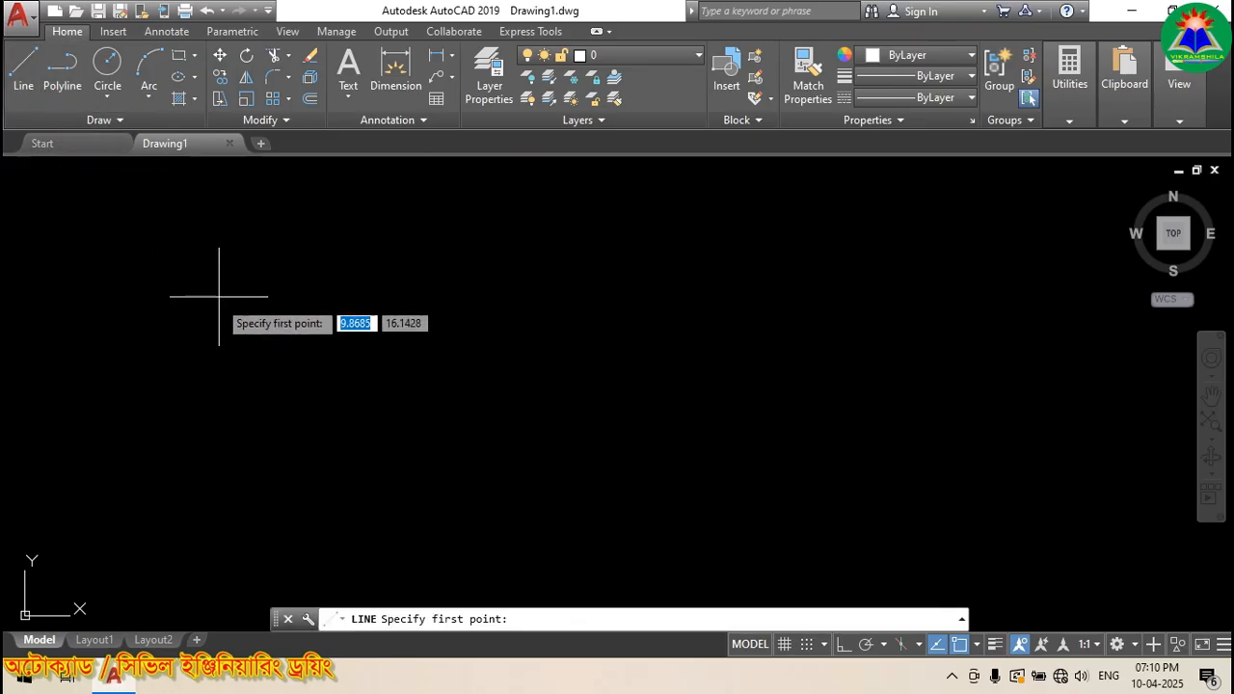
{"action": "left_click", "coordinate": [187, 317]}
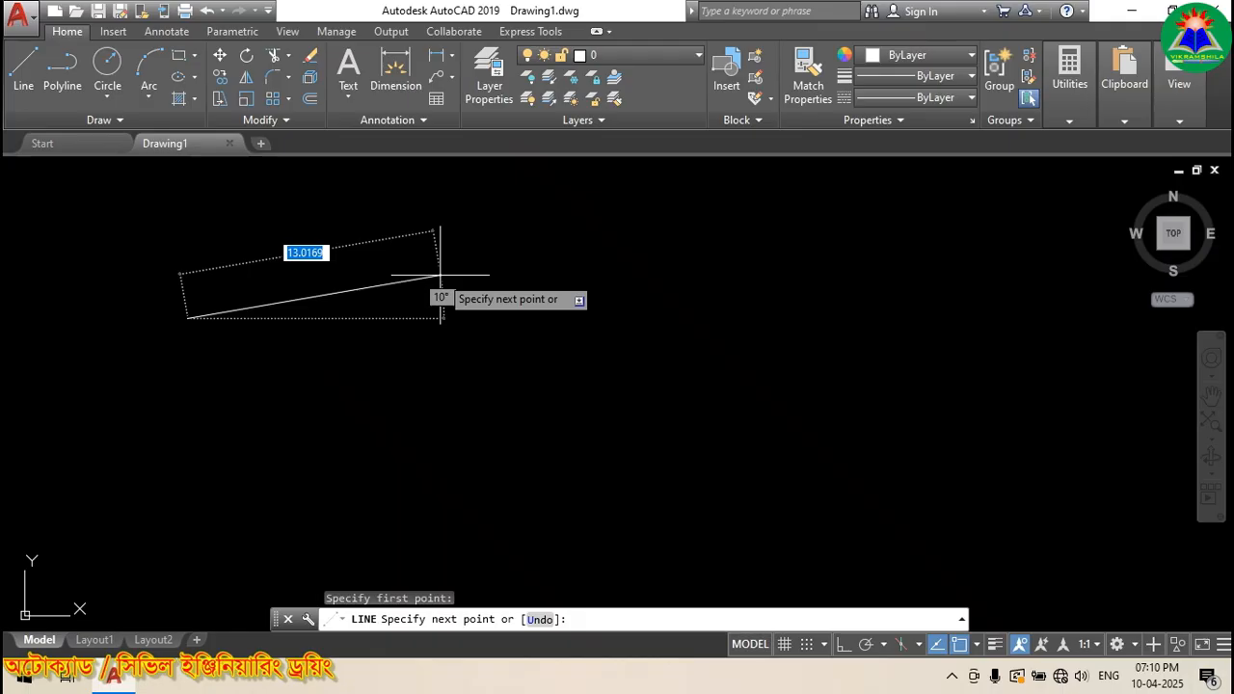
{"action": "left_click", "coordinate": [440, 275]}
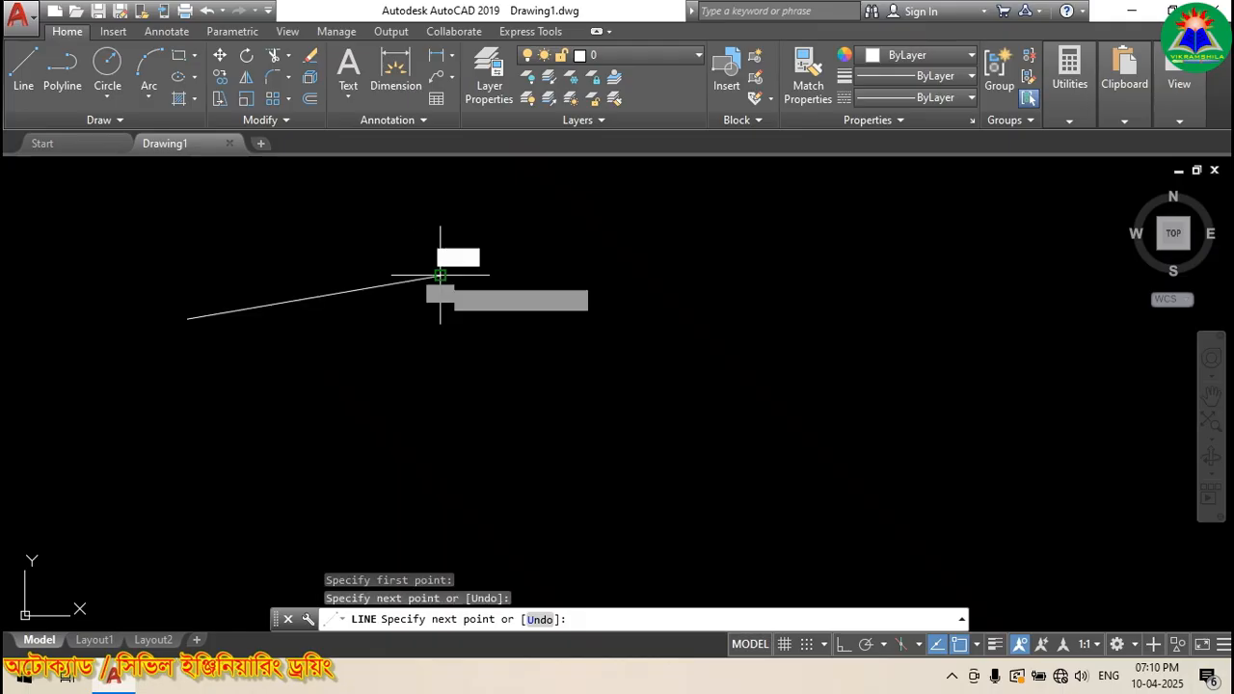
{"action": "left_click", "coordinate": [756, 296]}
{"action": "left_click", "coordinate": [923, 282]}
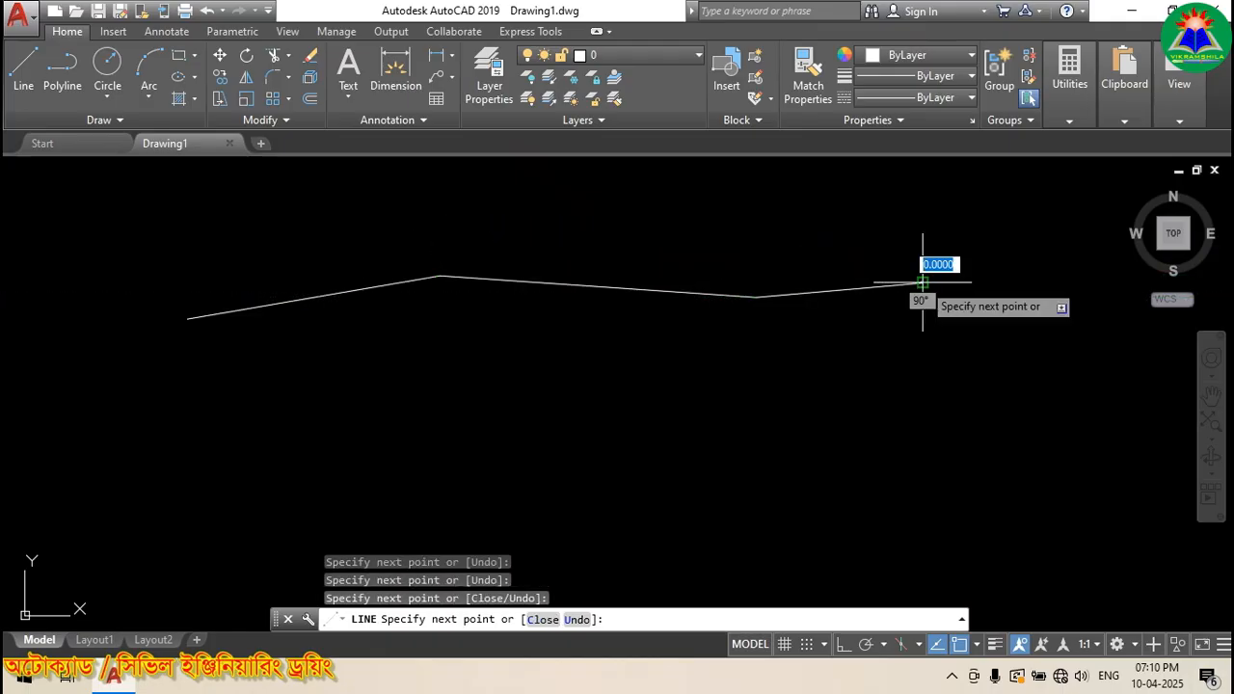
{"action": "key", "text": "Return"}
{"action": "left_click", "coordinate": [861, 337]}
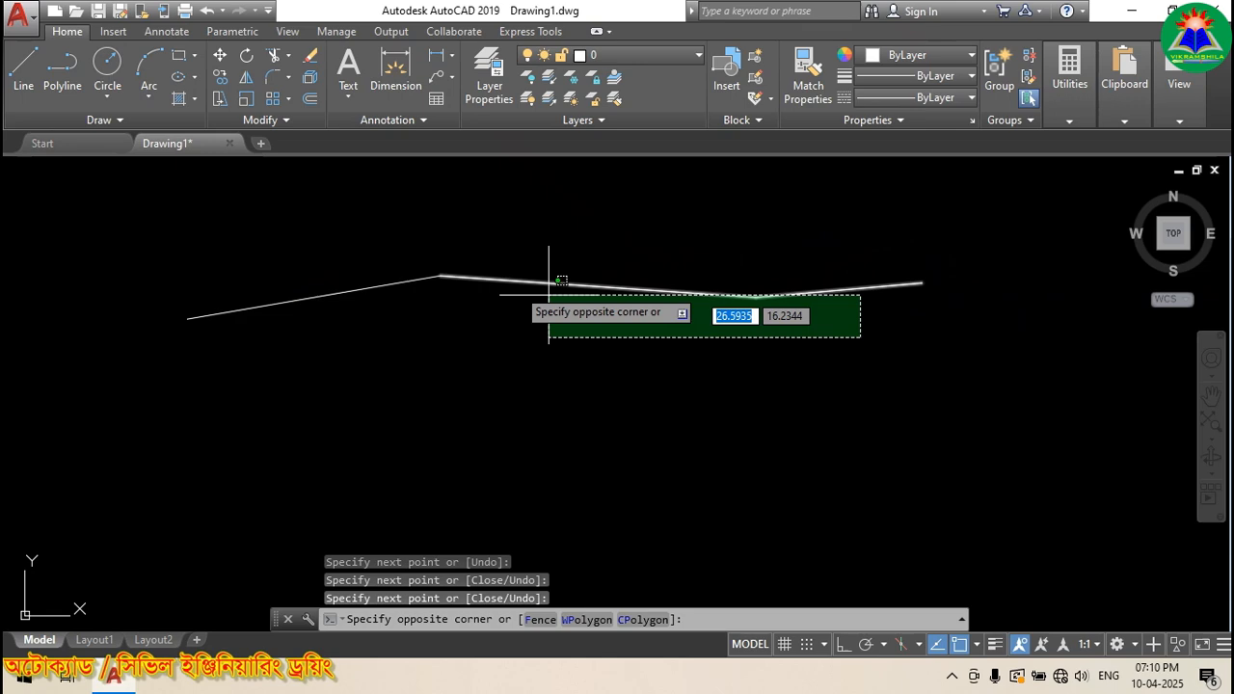
{"action": "left_click", "coordinate": [442, 260]}
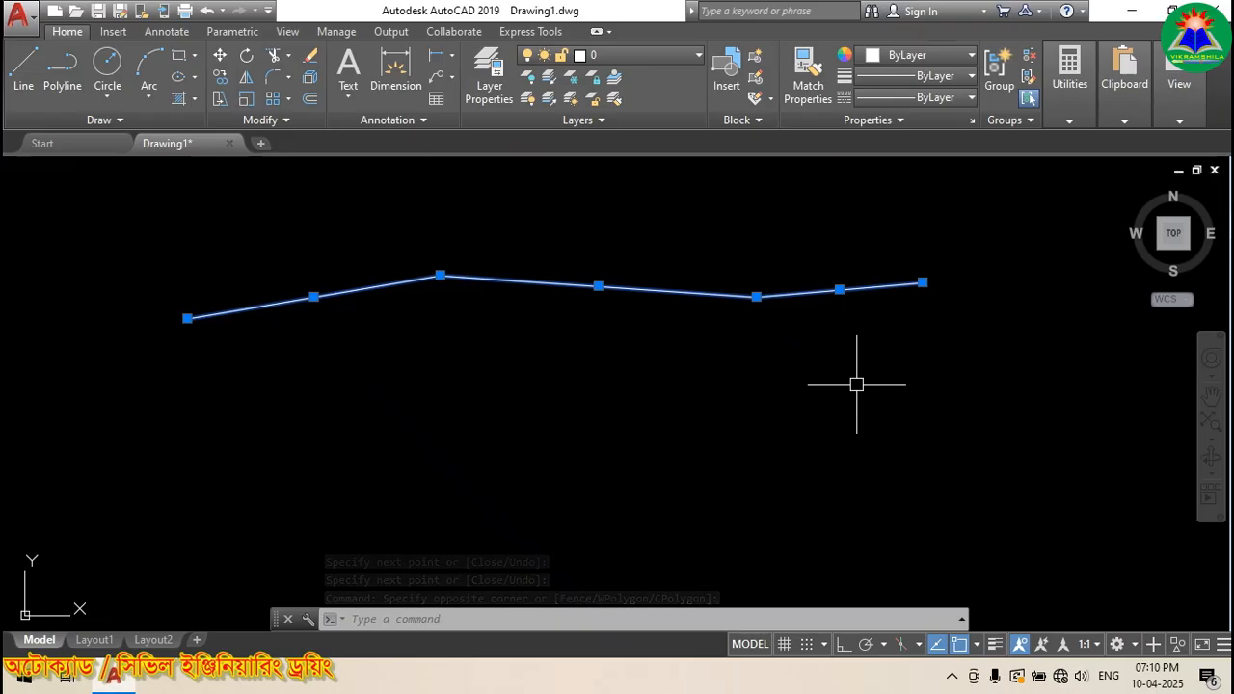
{"action": "key", "text": "Delete"}
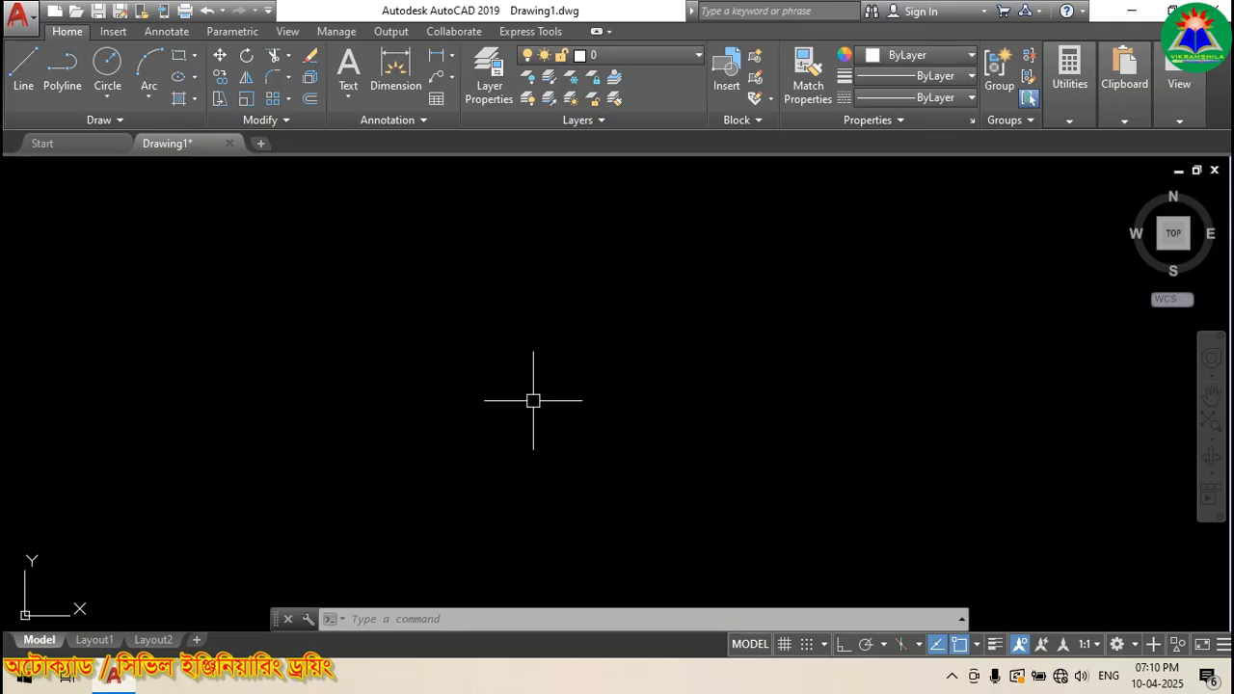
Step: Draw a five-vertex zigzag multiline with the ML (MLINE) command
{"action": "type", "text": "ml"}
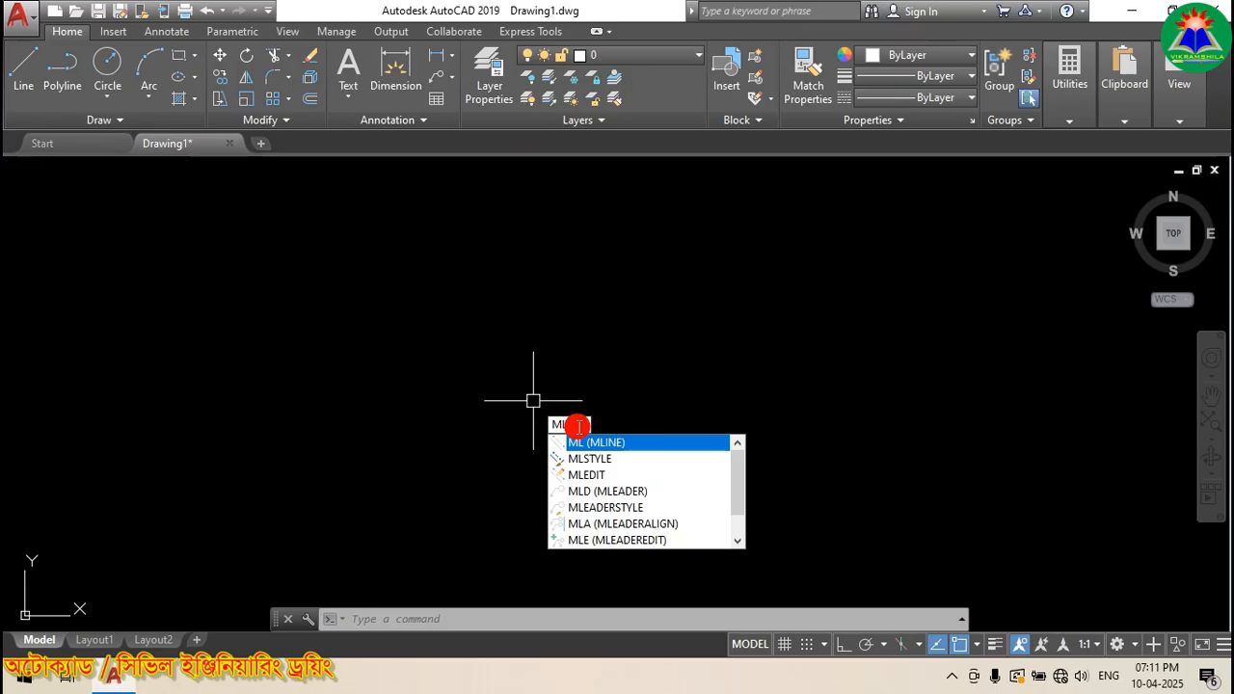
{"action": "key", "text": "Return"}
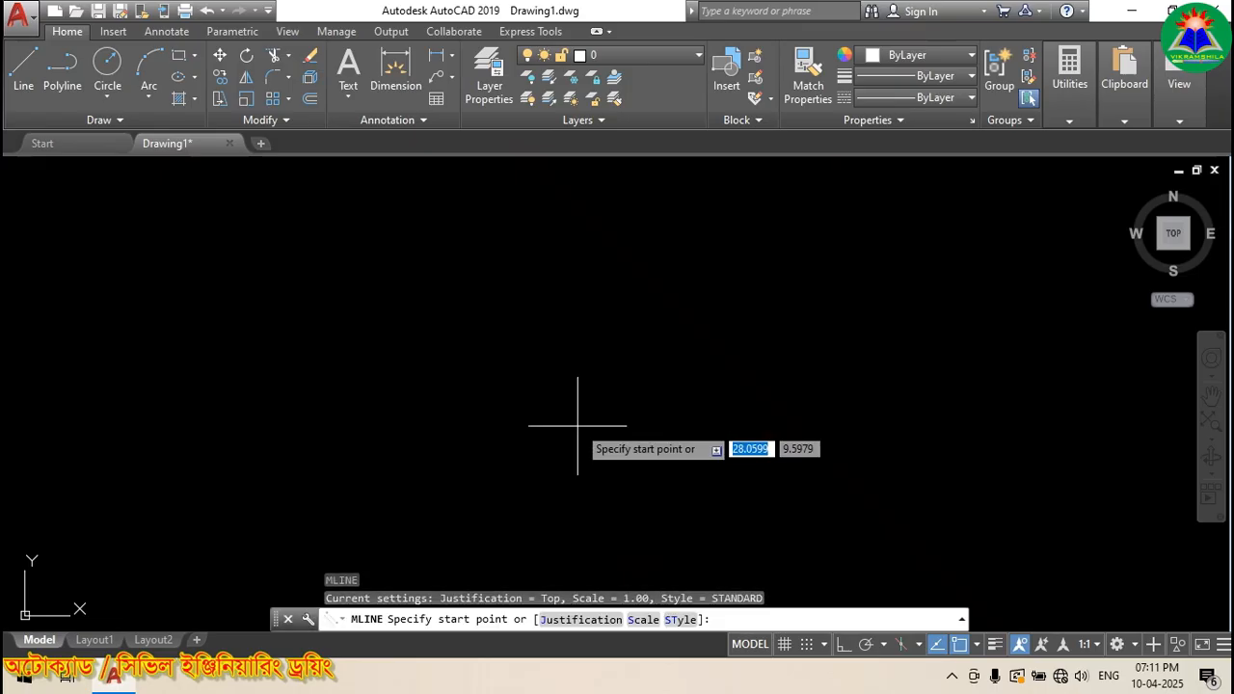
{"action": "left_click", "coordinate": [241, 317]}
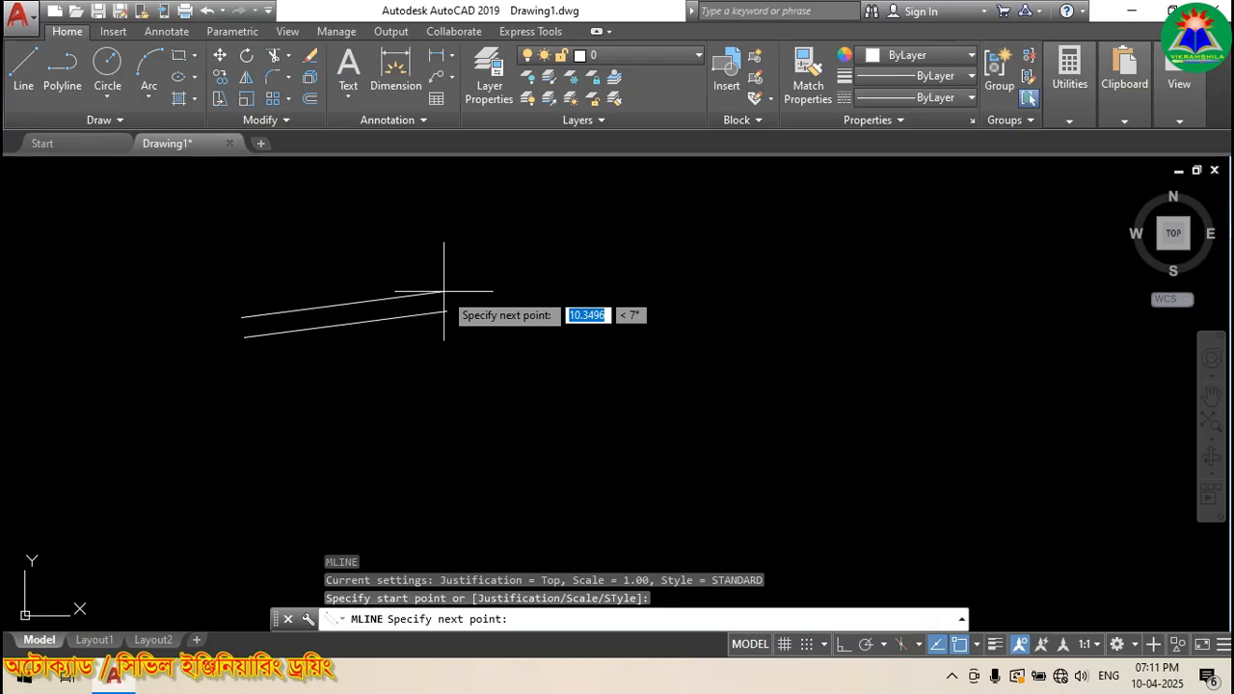
{"action": "left_click", "coordinate": [444, 290]}
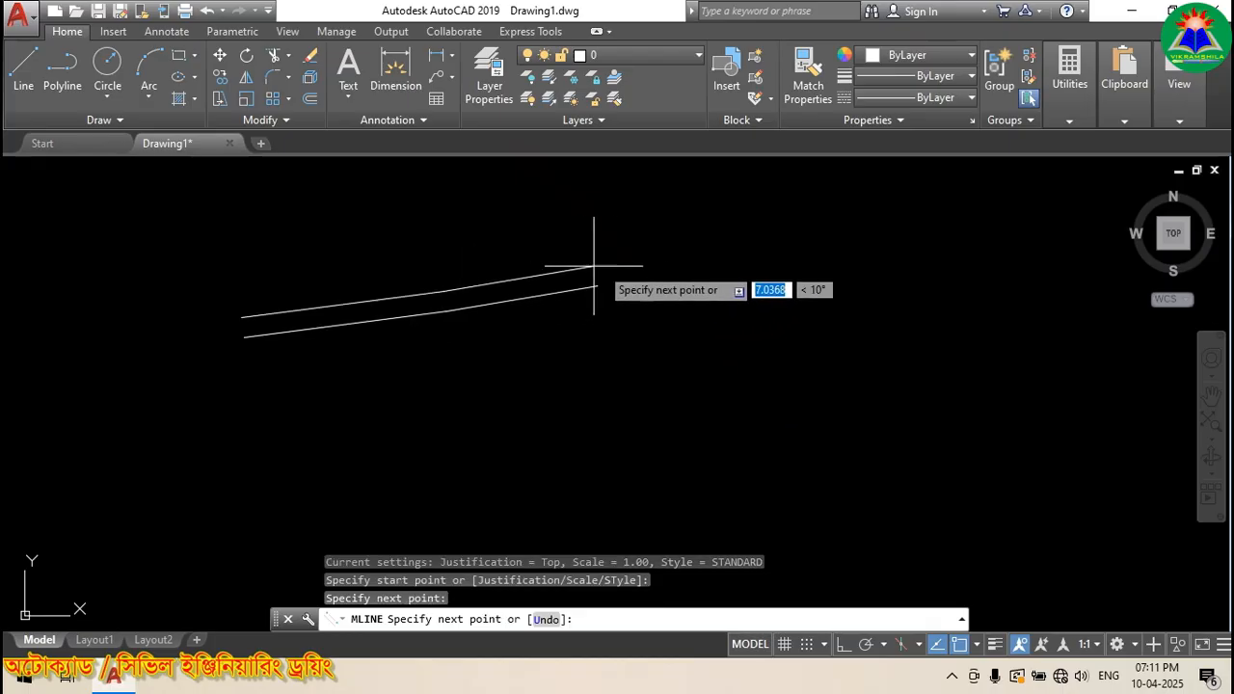
{"action": "left_click", "coordinate": [639, 292]}
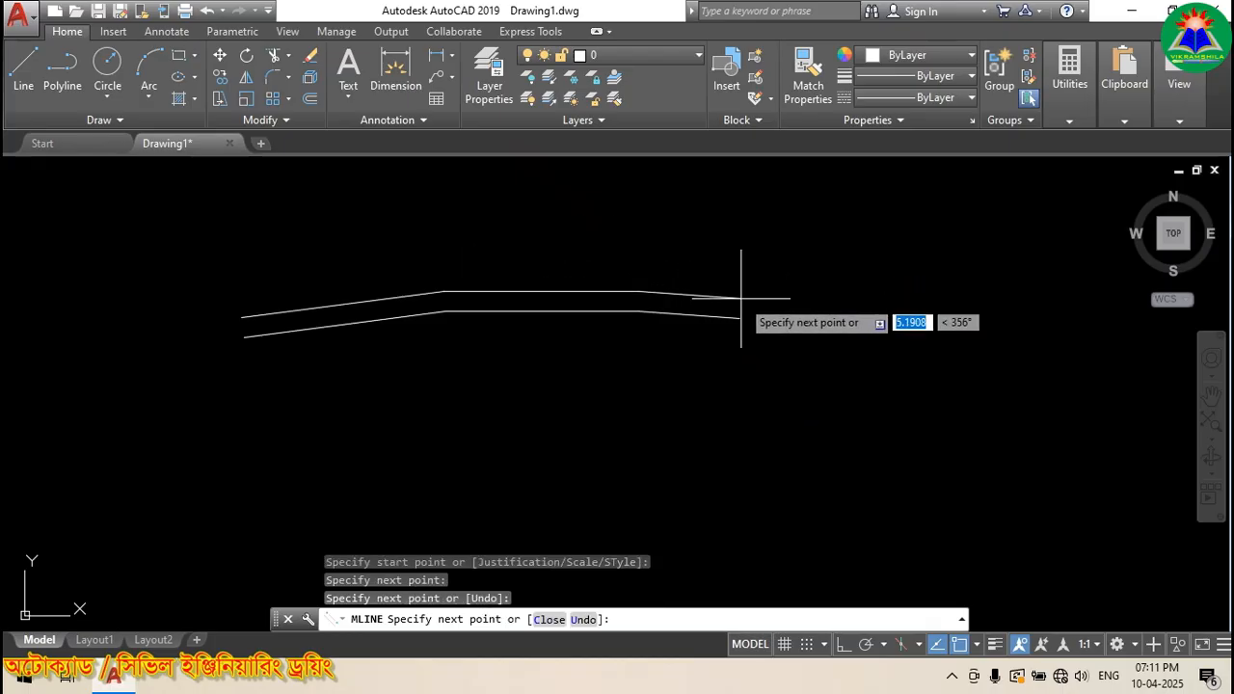
{"action": "left_click", "coordinate": [792, 348]}
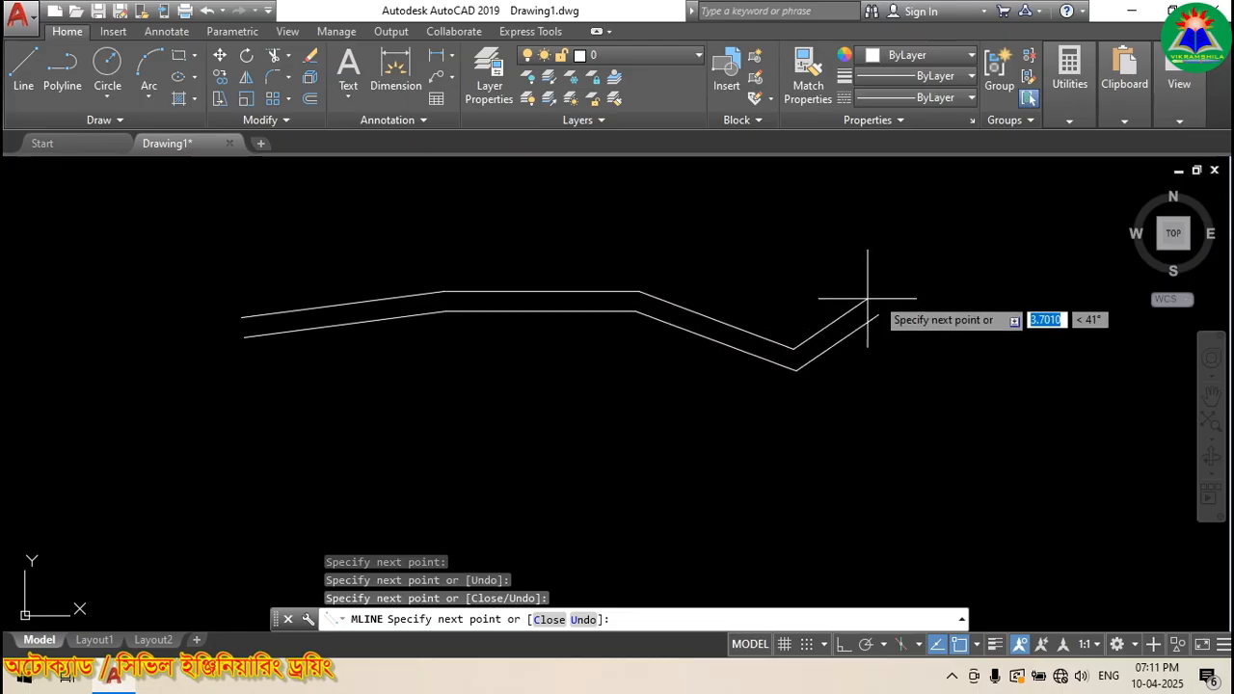
{"action": "left_click", "coordinate": [890, 294]}
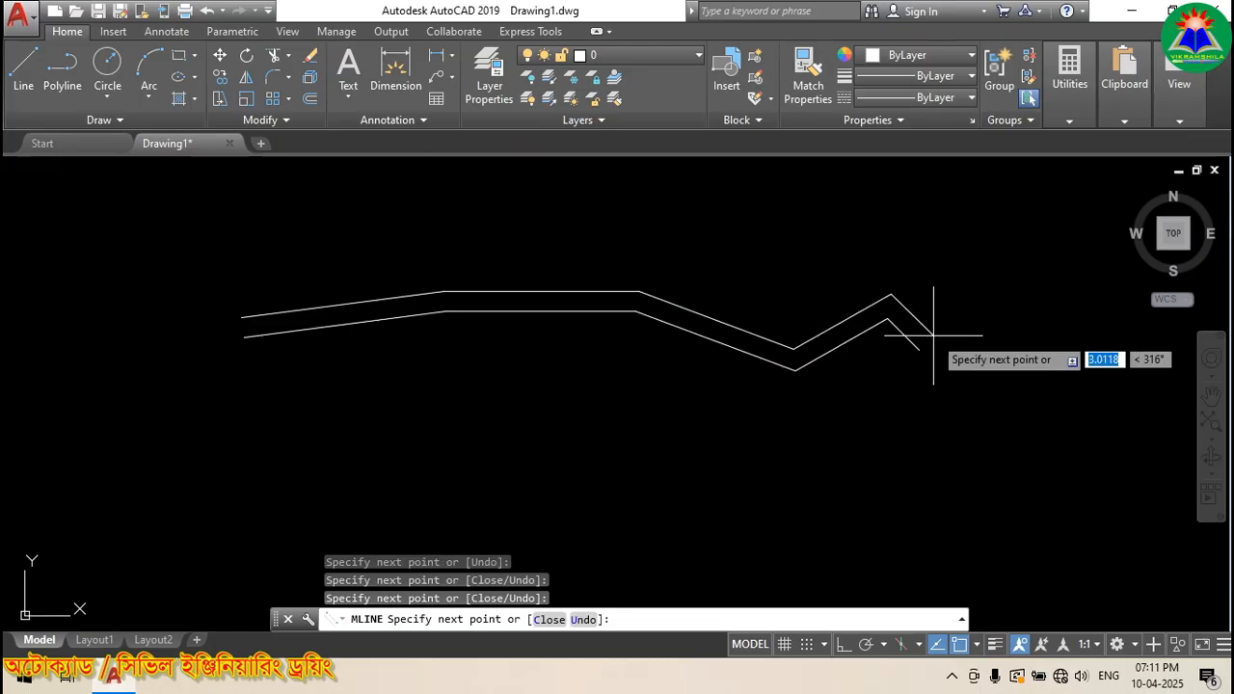
{"action": "key", "text": "Escape"}
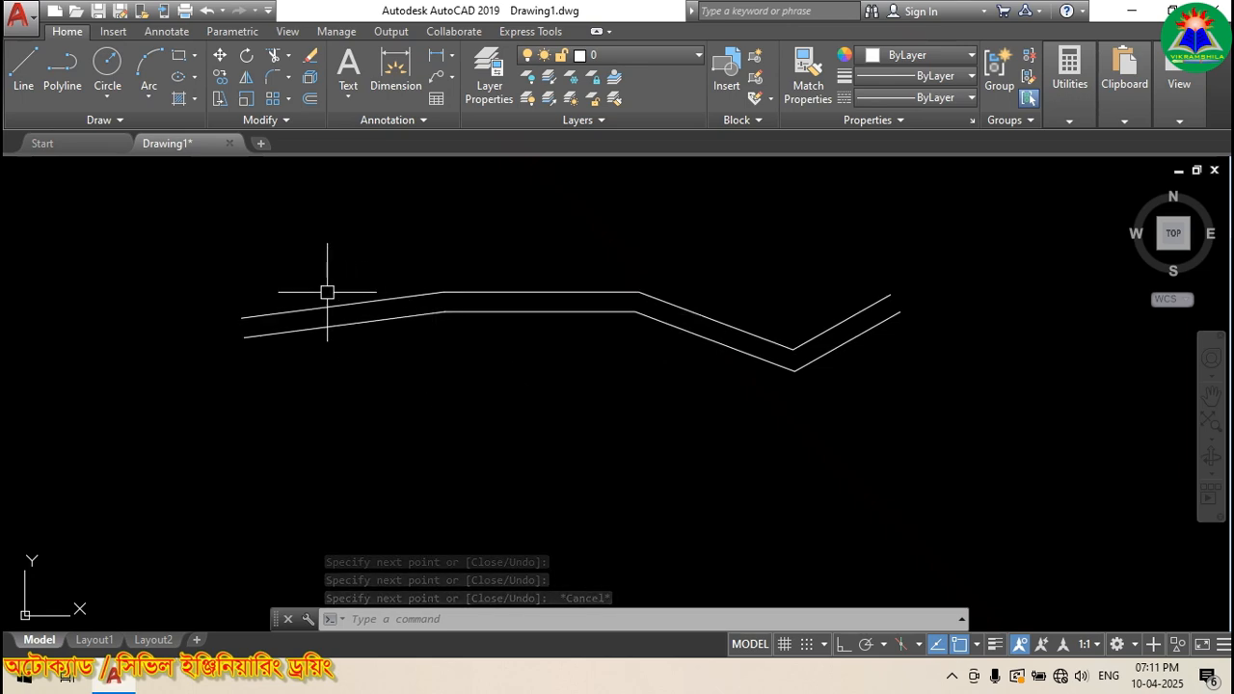
Step: Select the zigzag multiline and delete it, leaving model space empty
{"action": "left_click", "coordinate": [426, 314]}
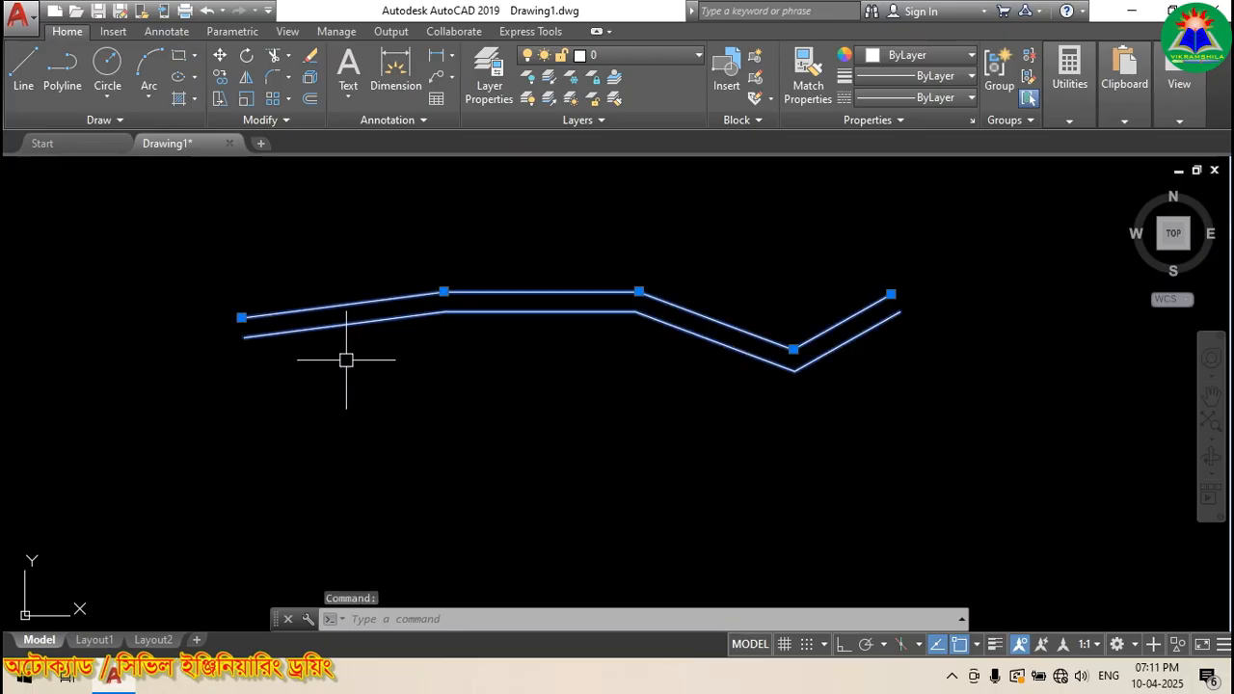
{"action": "key", "text": "Escape"}
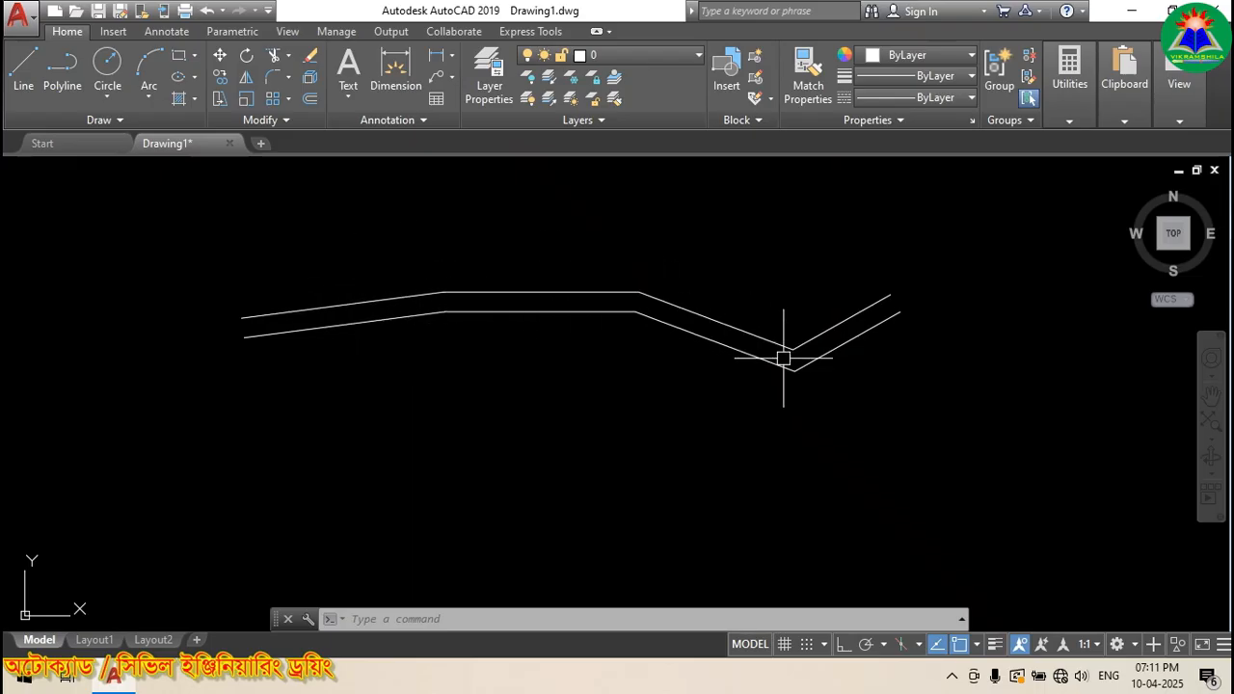
{"action": "left_click", "coordinate": [534, 312]}
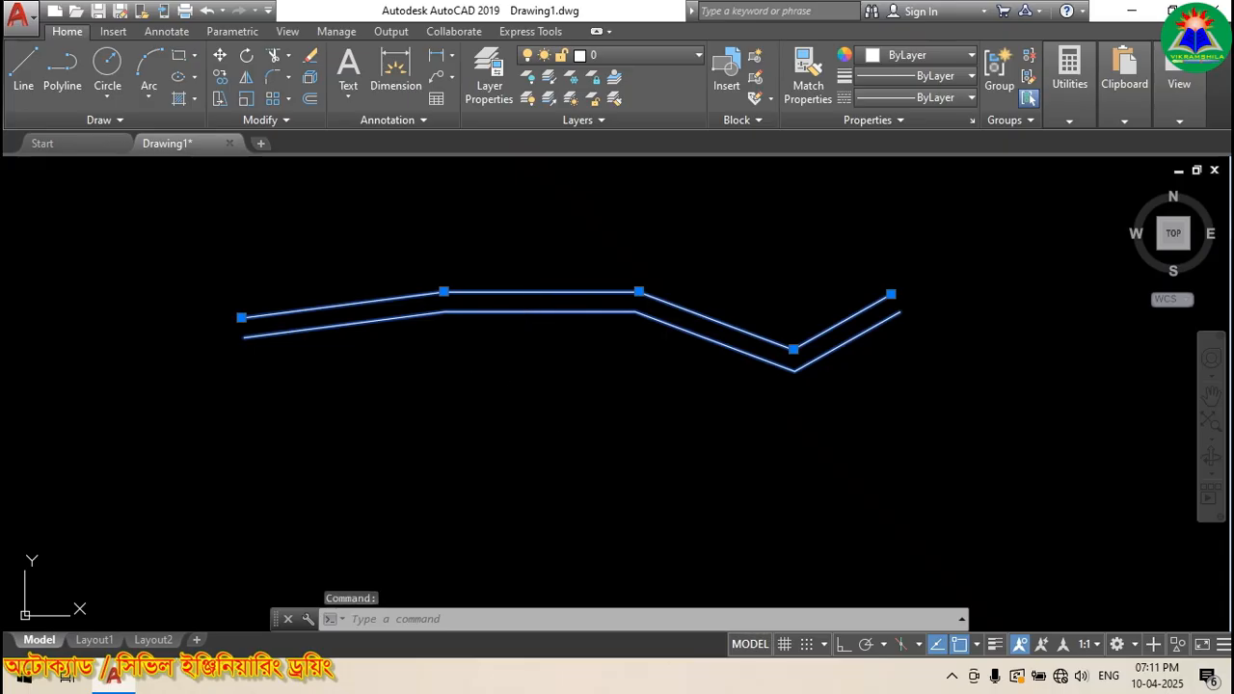
{"action": "key", "text": "Delete"}
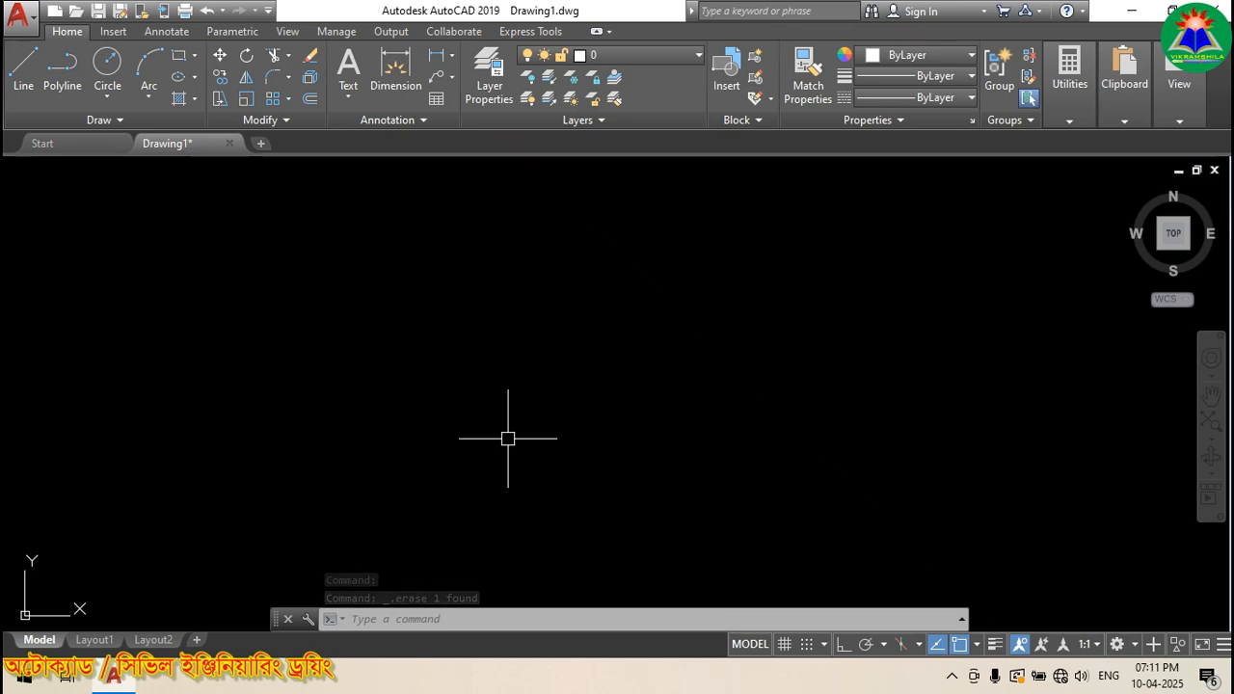
Step: Open the Multiline Style dialog (MLSTYLE), which lists only STANDARD
{"action": "type", "text": "MI"}
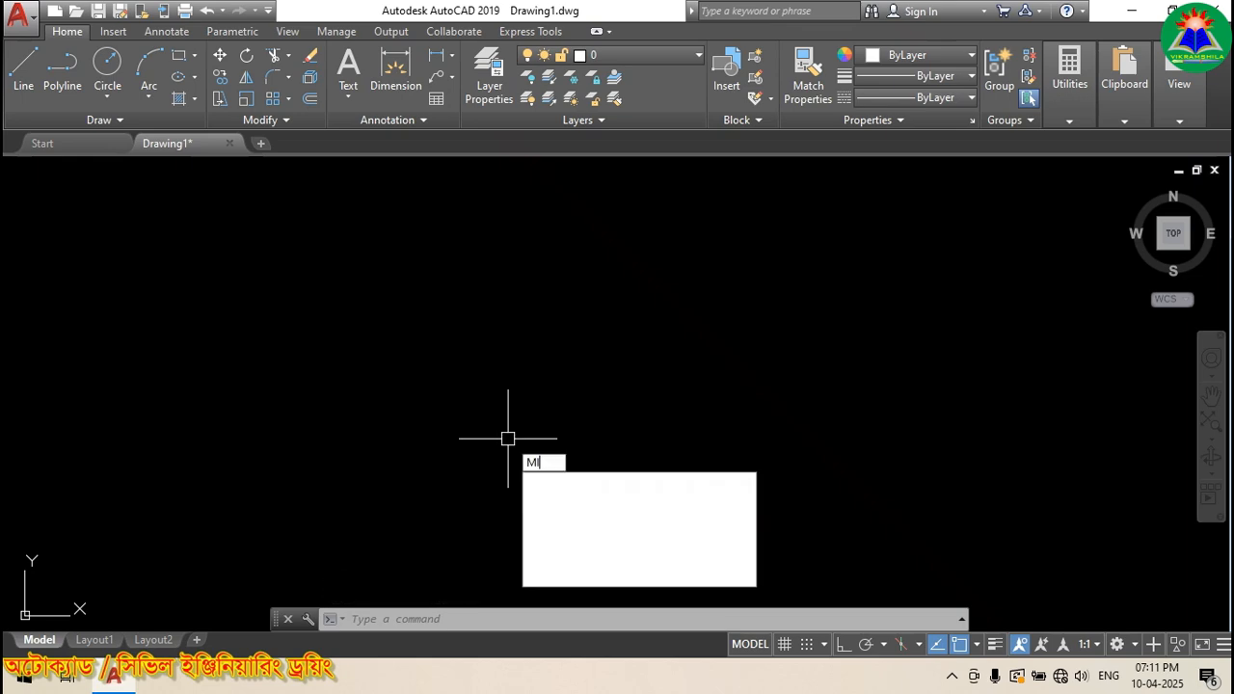
{"action": "type", "text": "S"}
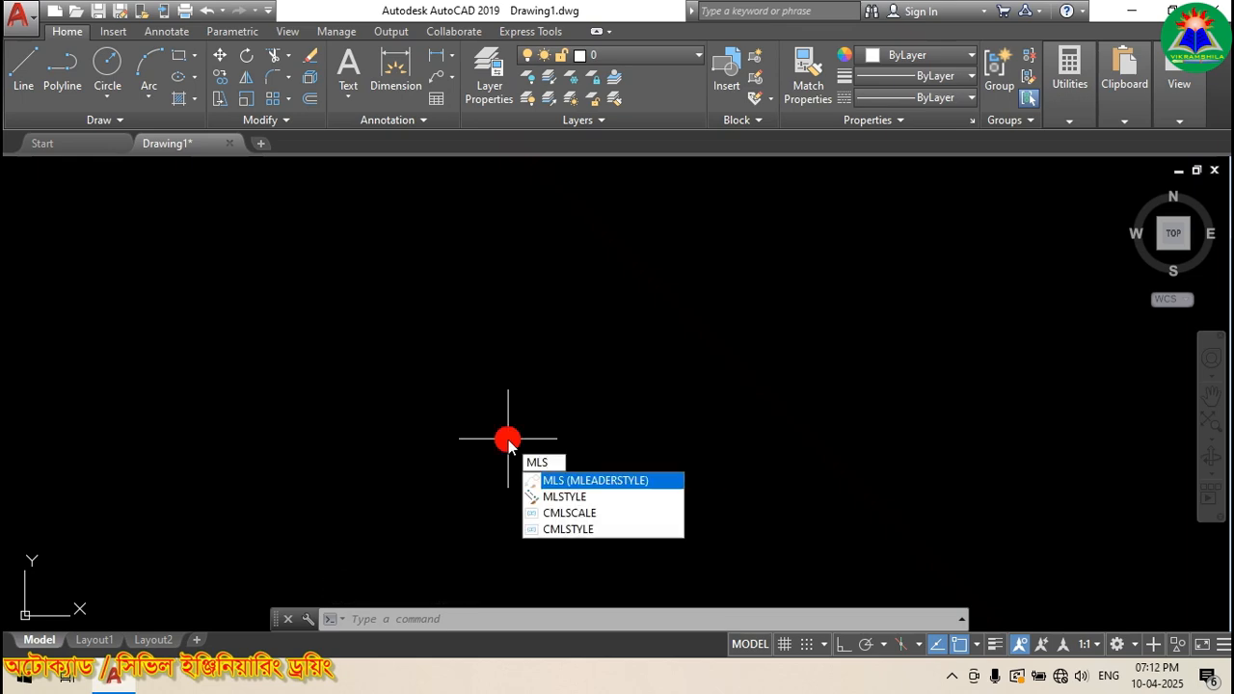
{"action": "left_click", "coordinate": [597, 498]}
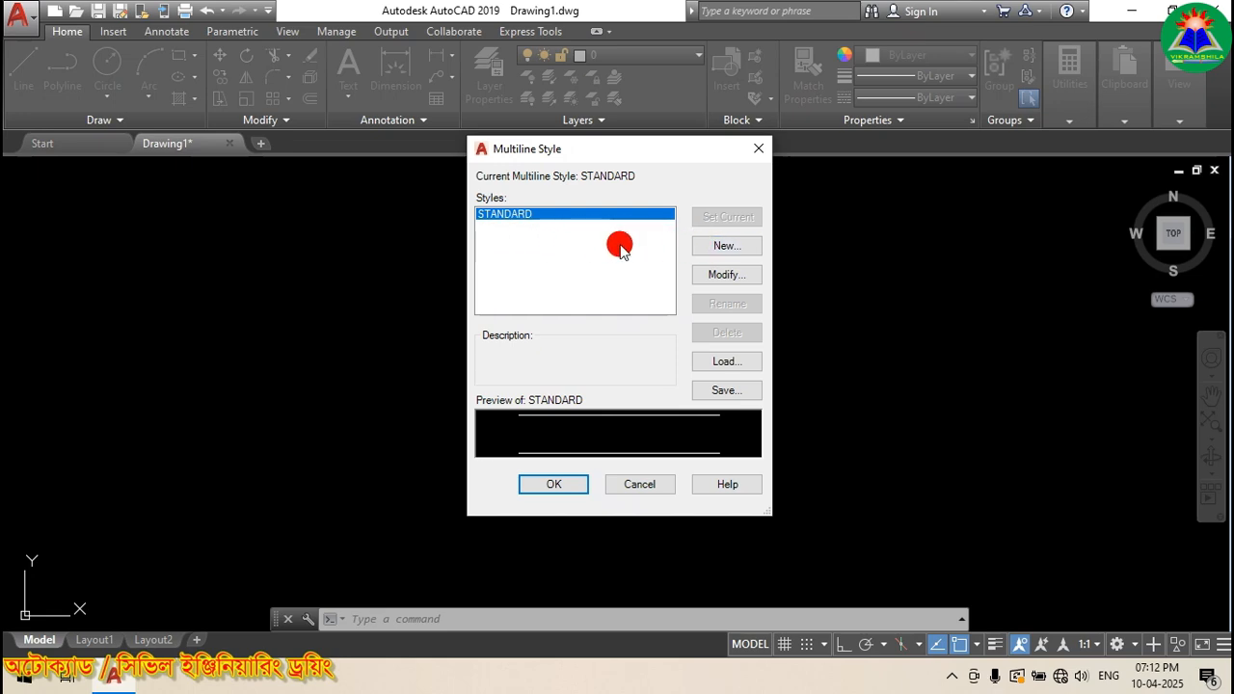
Step: Create a new multiline style named 'xyz' based on STANDARD
{"action": "left_click", "coordinate": [729, 247]}
{"action": "left_click", "coordinate": [619, 300]}
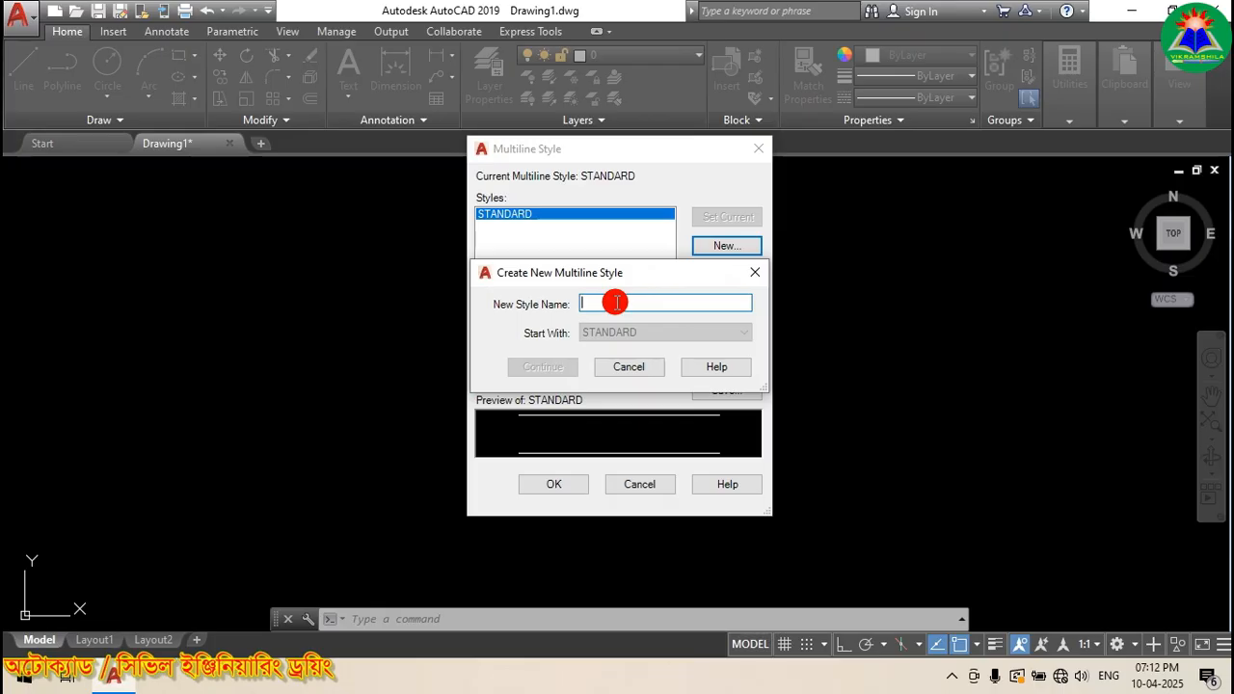
{"action": "type", "text": "xyz"}
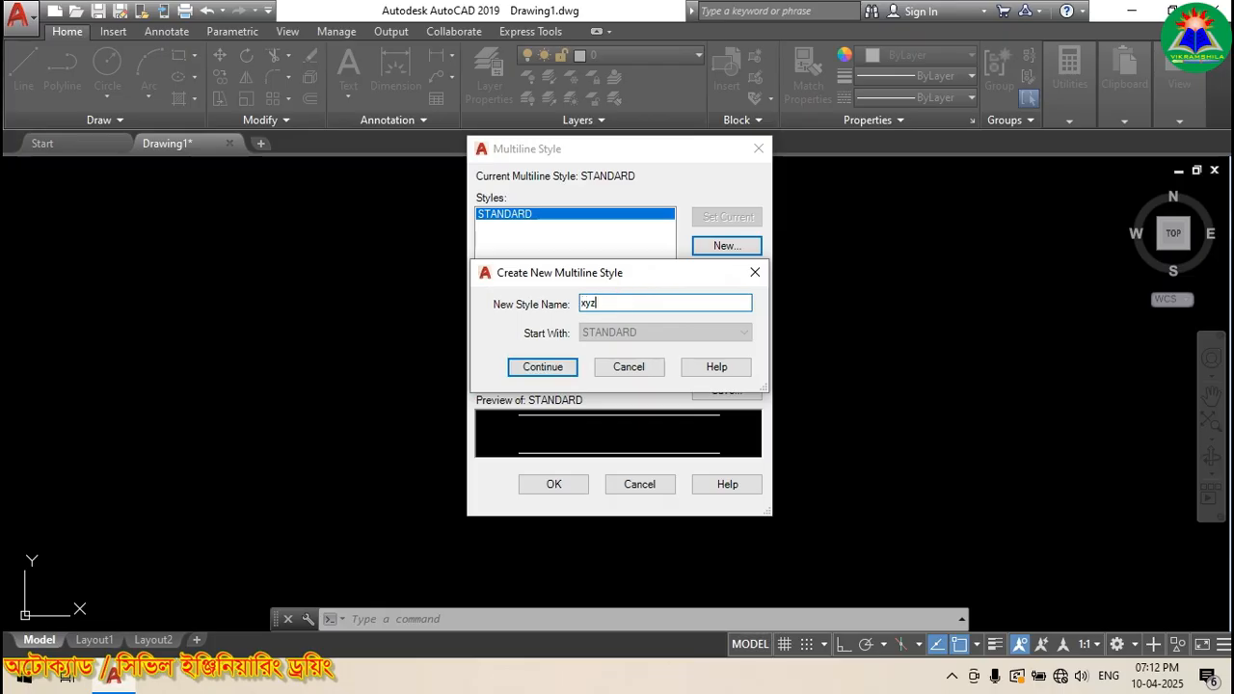
{"action": "left_click", "coordinate": [526, 367]}
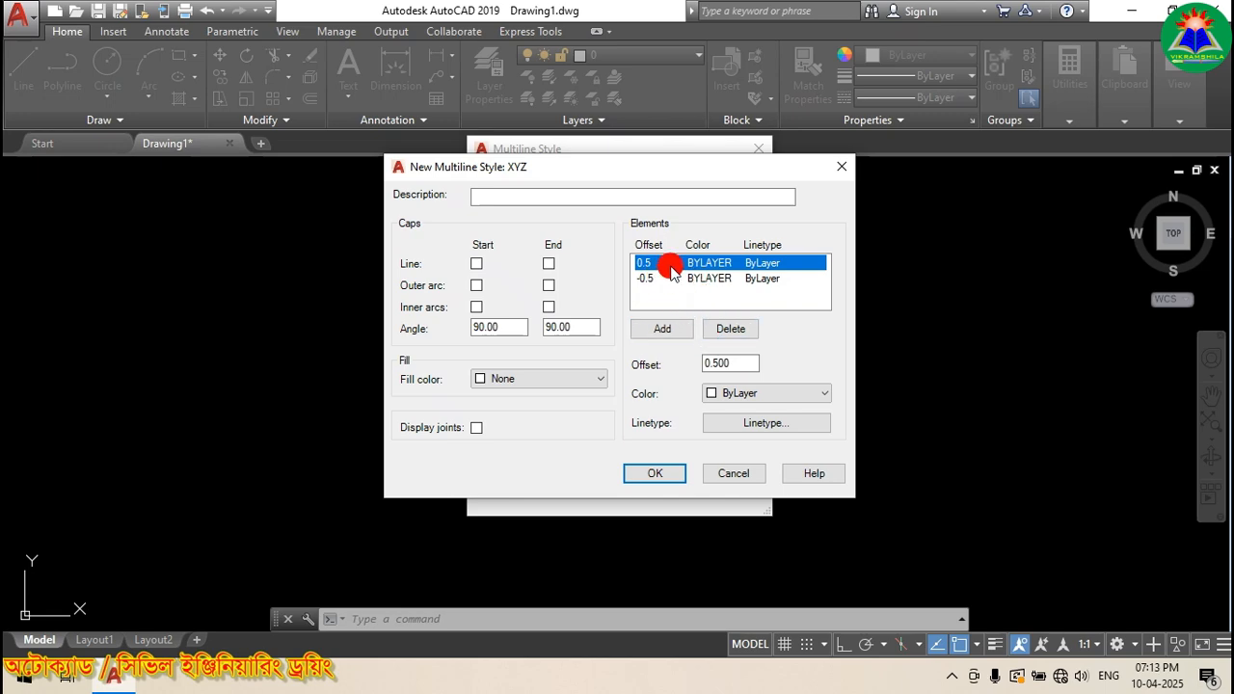
Step: Add a centre element at offset 0 and colour the 0.5 element red
{"action": "left_click", "coordinate": [663, 329]}
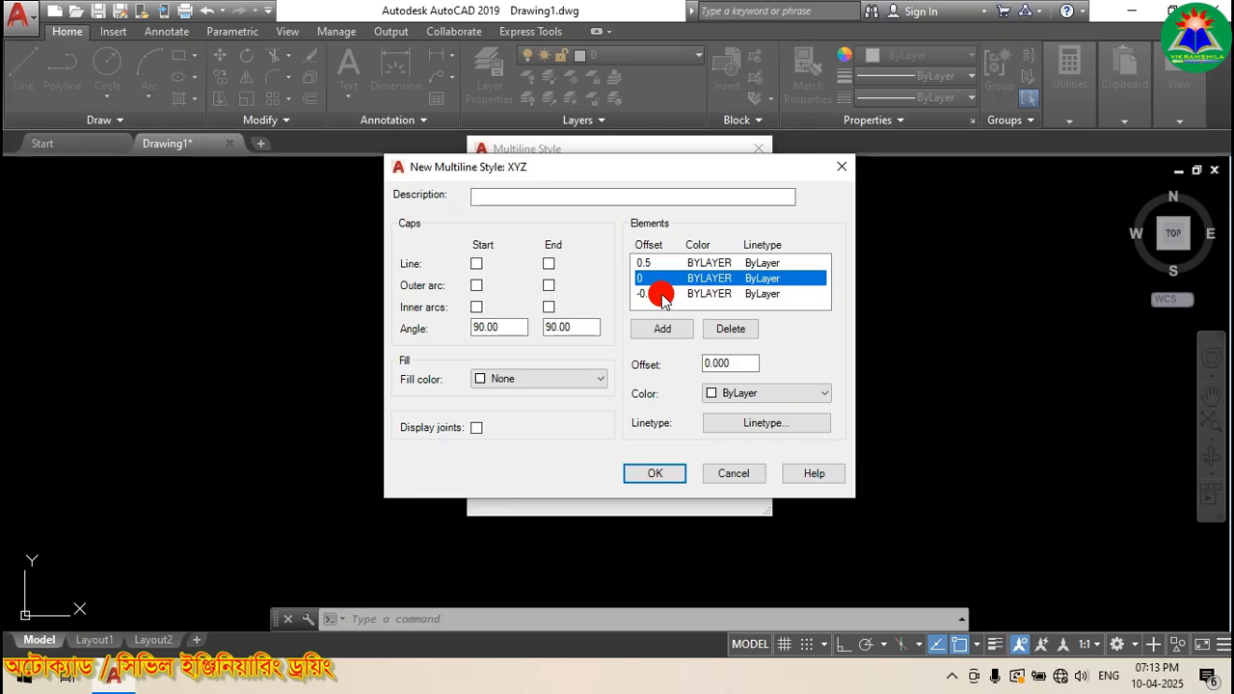
{"action": "left_click", "coordinate": [709, 263]}
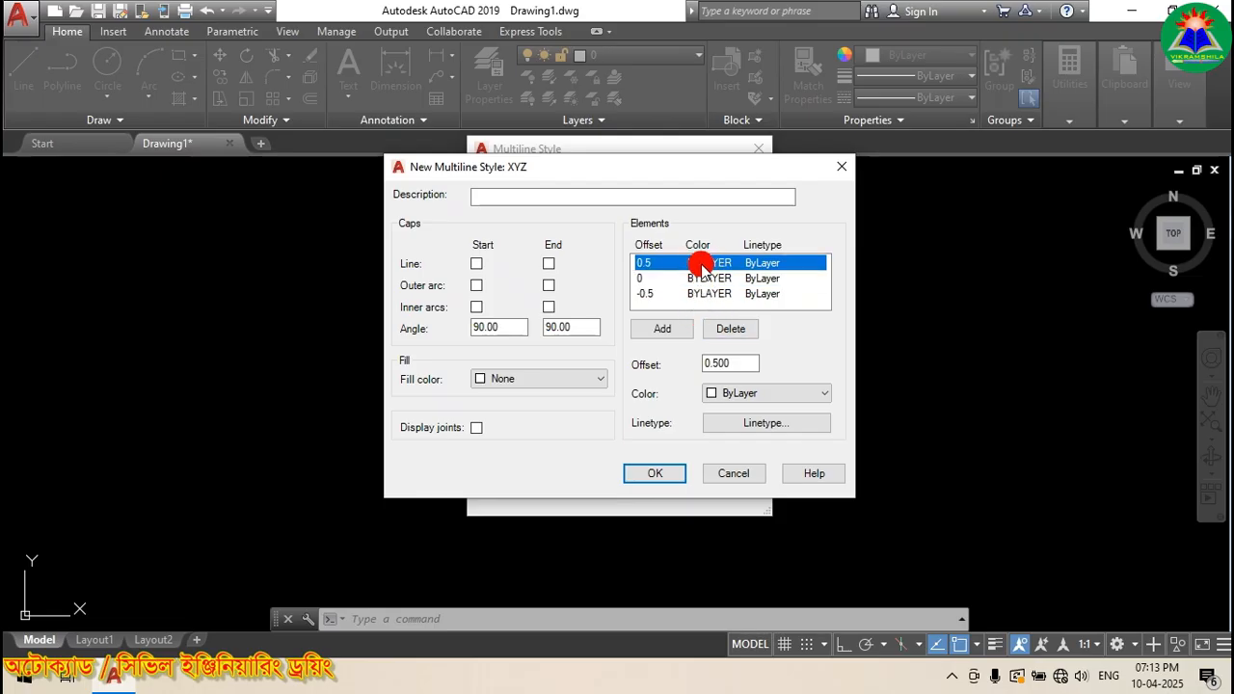
{"action": "left_click", "coordinate": [735, 394]}
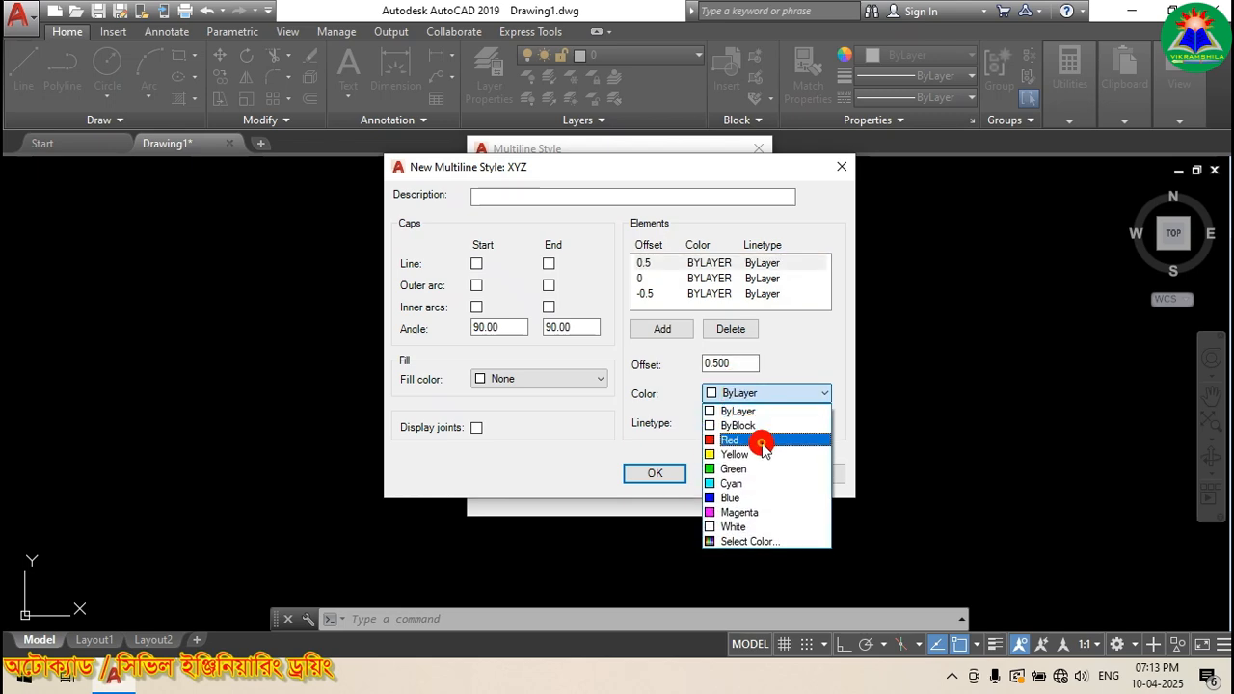
{"action": "left_click", "coordinate": [750, 440]}
Step: Colour the centre element yellow and the -0.5 element green
{"action": "left_click", "coordinate": [704, 279]}
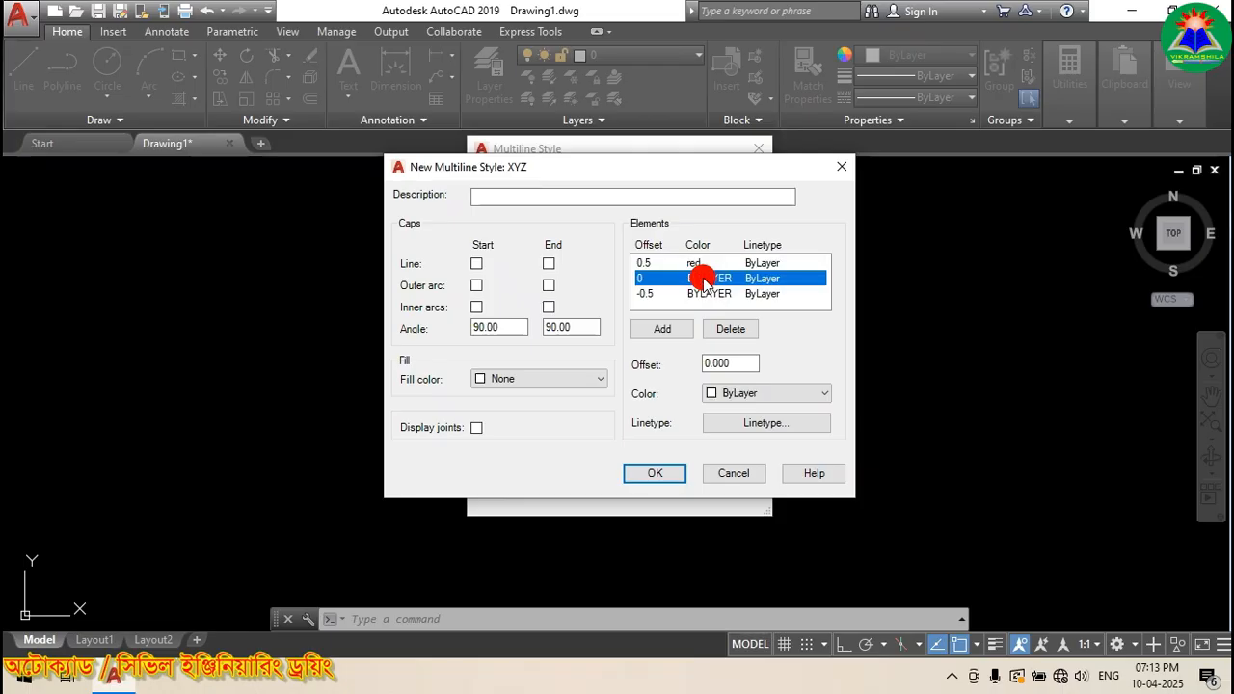
{"action": "left_click", "coordinate": [738, 395]}
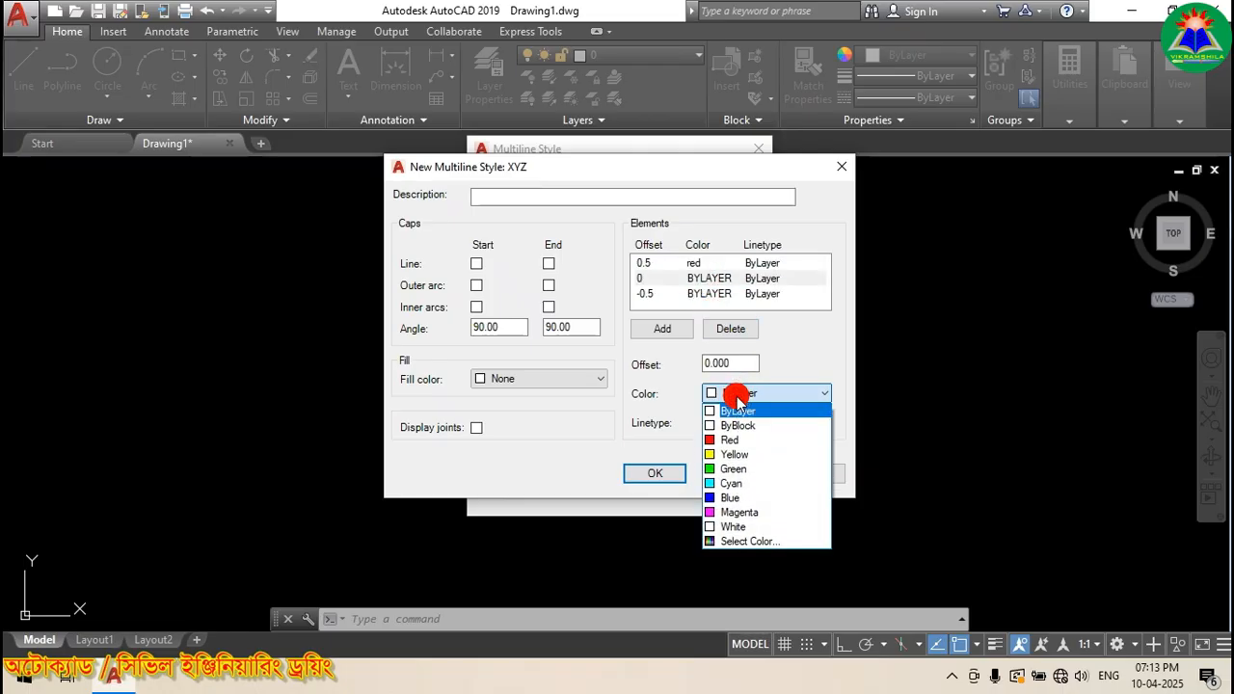
{"action": "left_click", "coordinate": [733, 454]}
{"action": "left_click", "coordinate": [704, 294]}
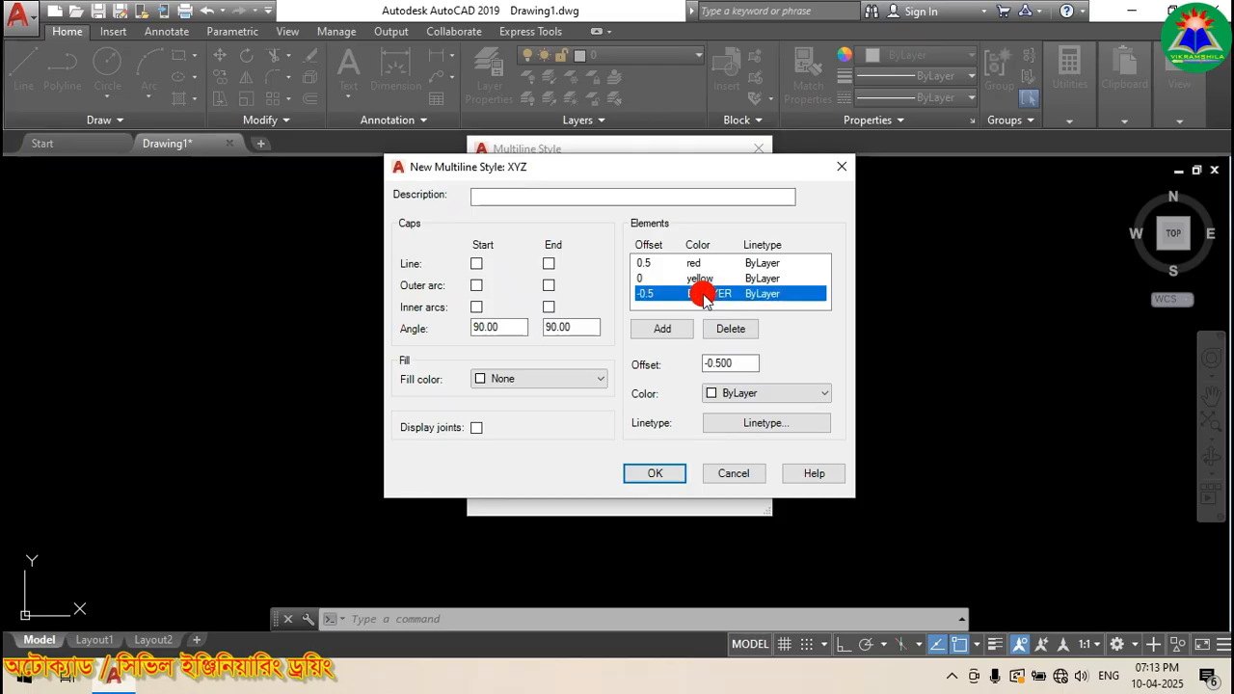
{"action": "left_click", "coordinate": [738, 393]}
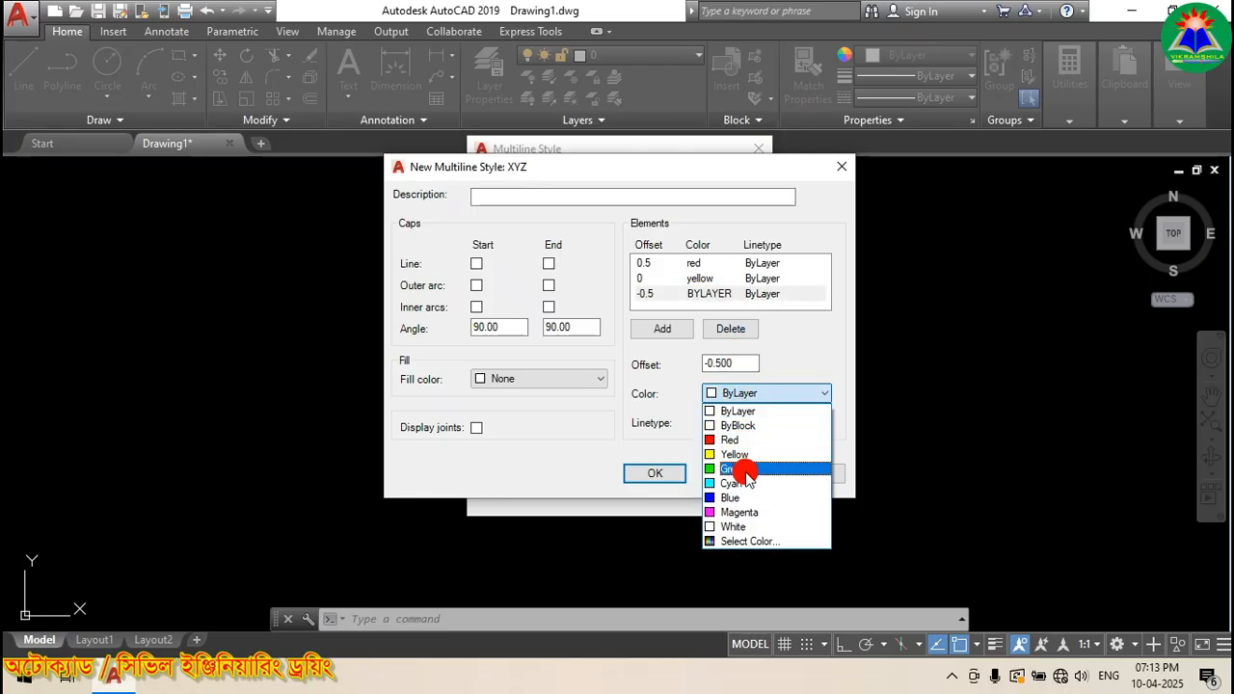
{"action": "left_click", "coordinate": [732, 469]}
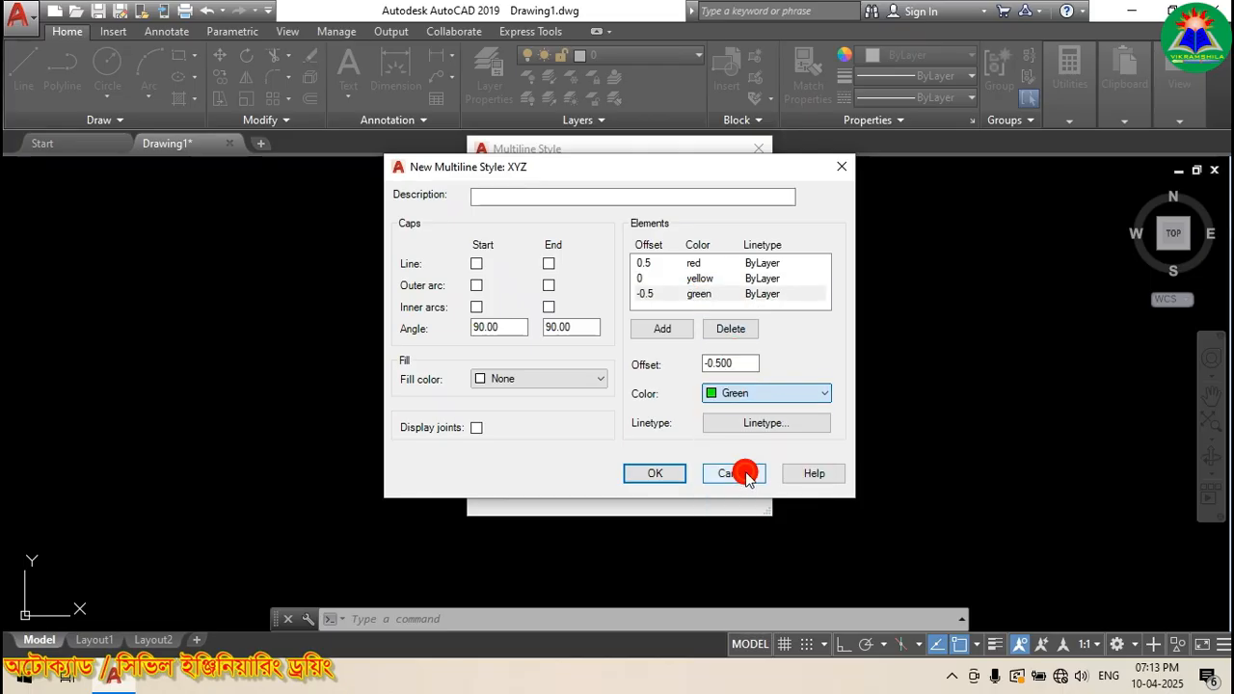
{"action": "left_click", "coordinate": [765, 263]}
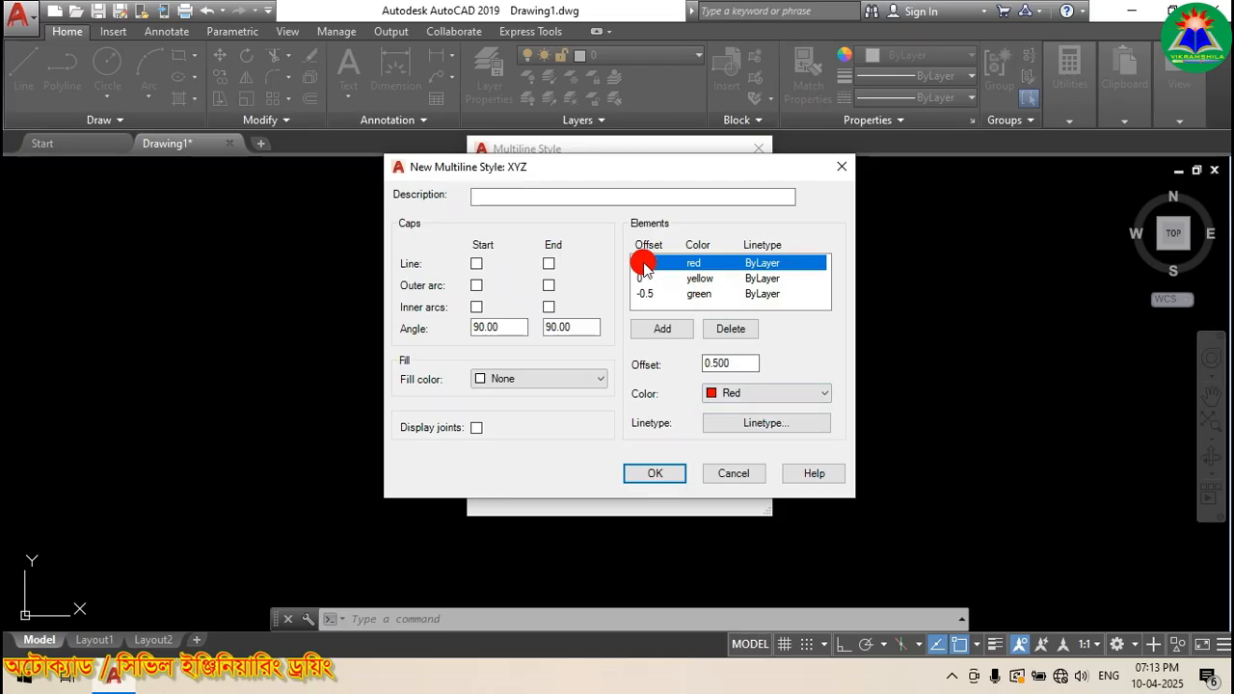
Step: Load ACAD_ISO03W100 and assign it as the red 0.5 element's linetype
{"action": "left_click", "coordinate": [740, 424]}
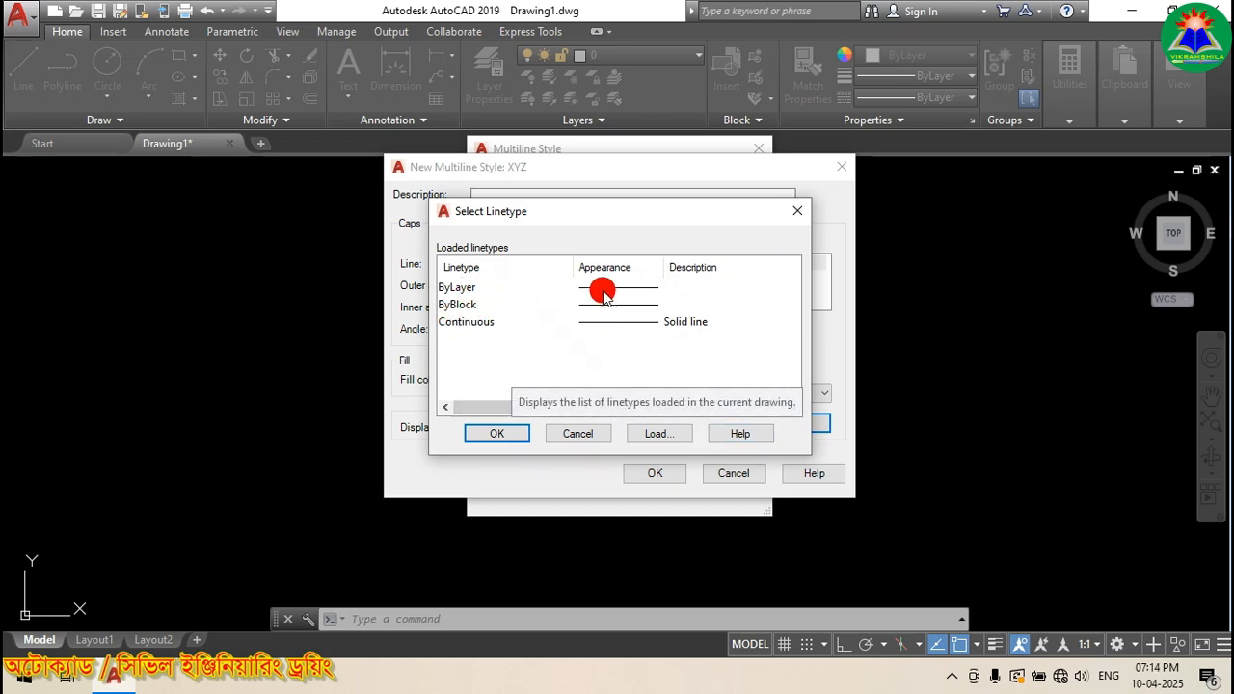
{"action": "left_click", "coordinate": [667, 433]}
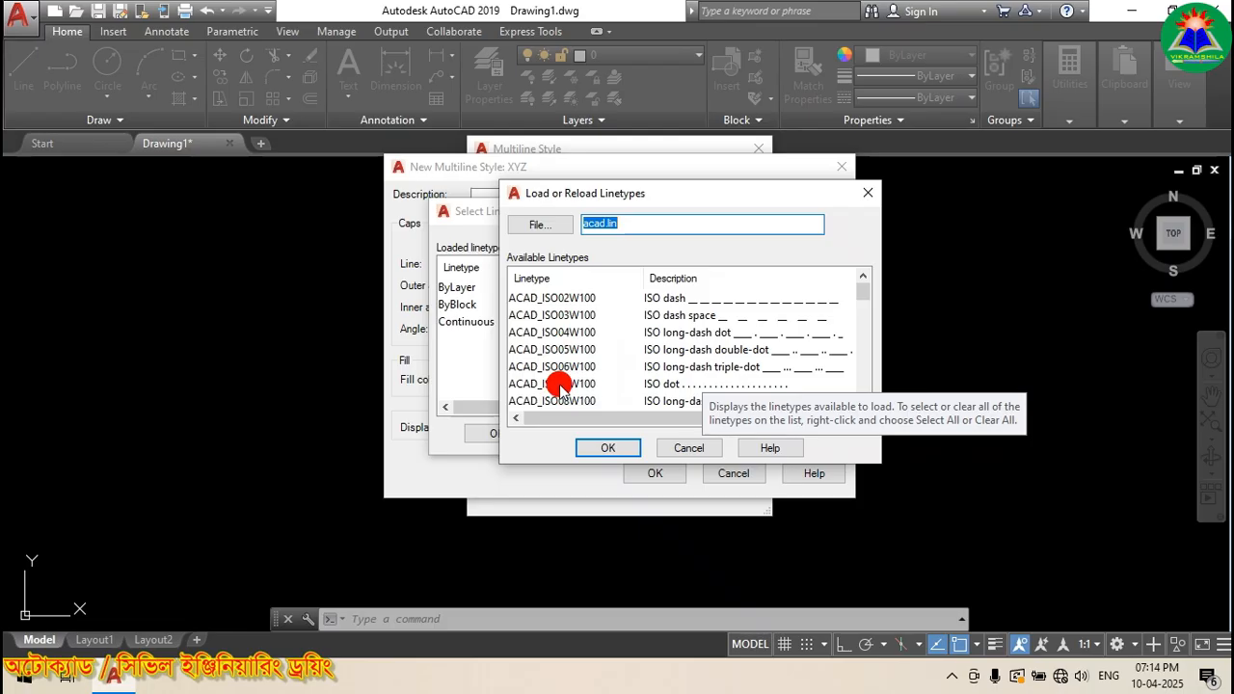
{"action": "left_click", "coordinate": [578, 316]}
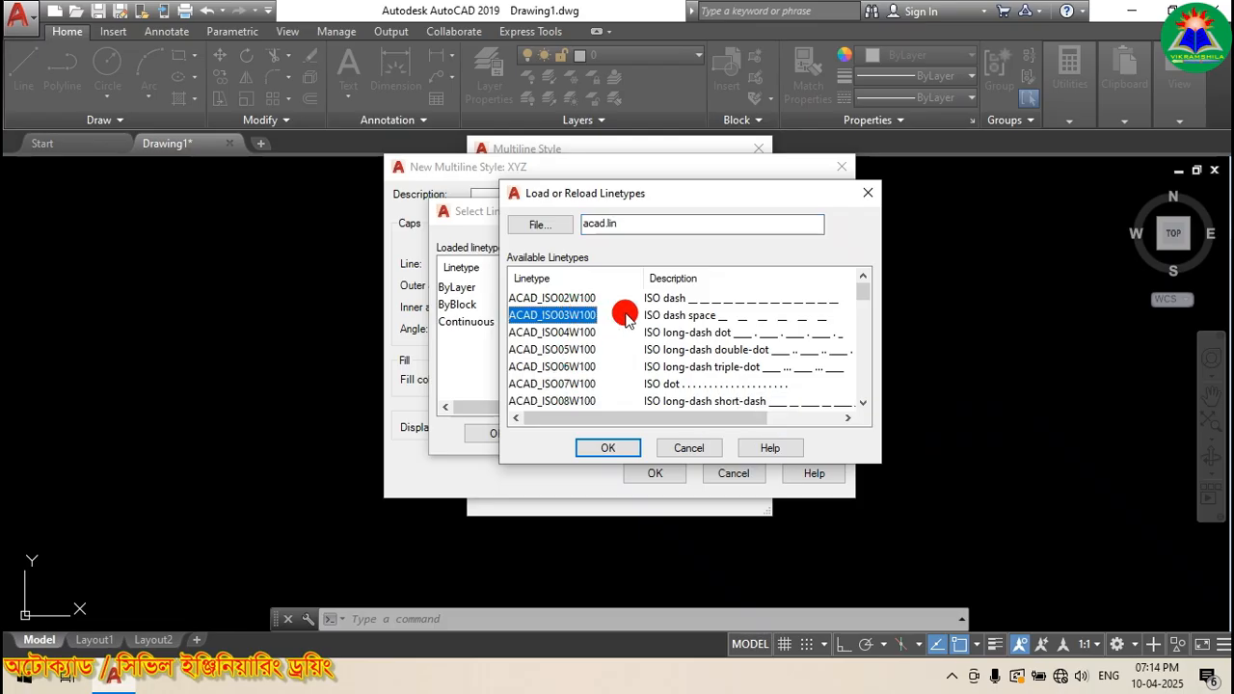
{"action": "left_click", "coordinate": [607, 448]}
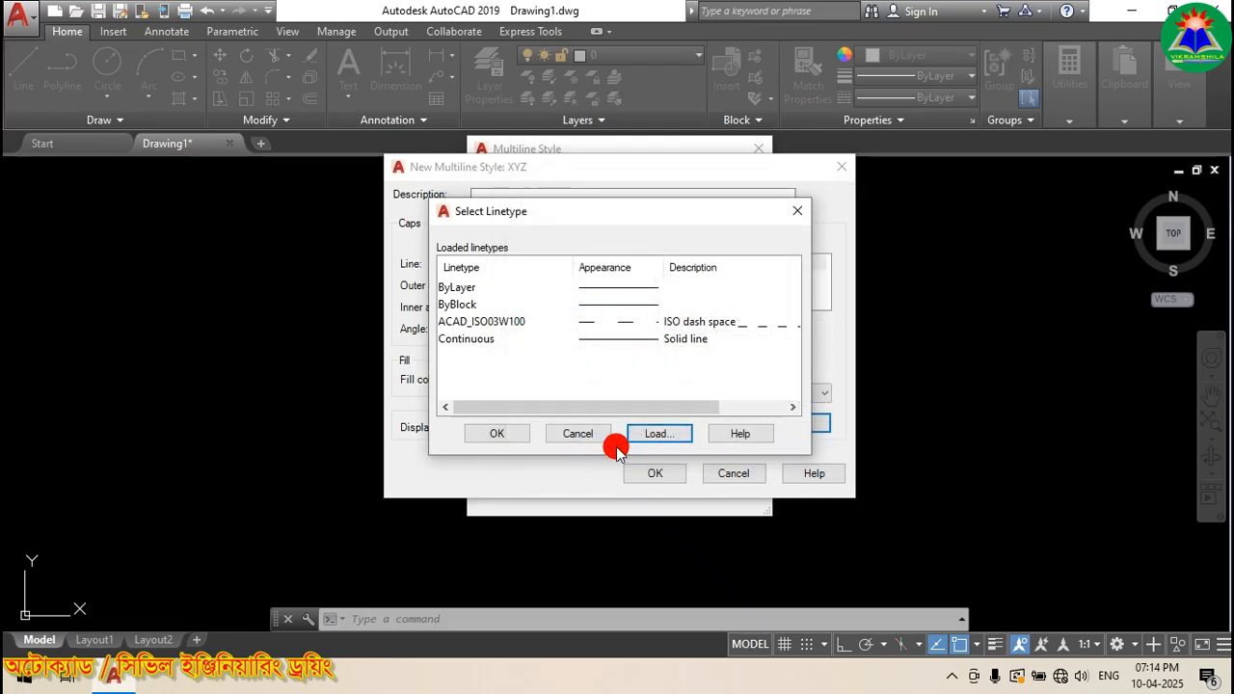
{"action": "left_click", "coordinate": [482, 322]}
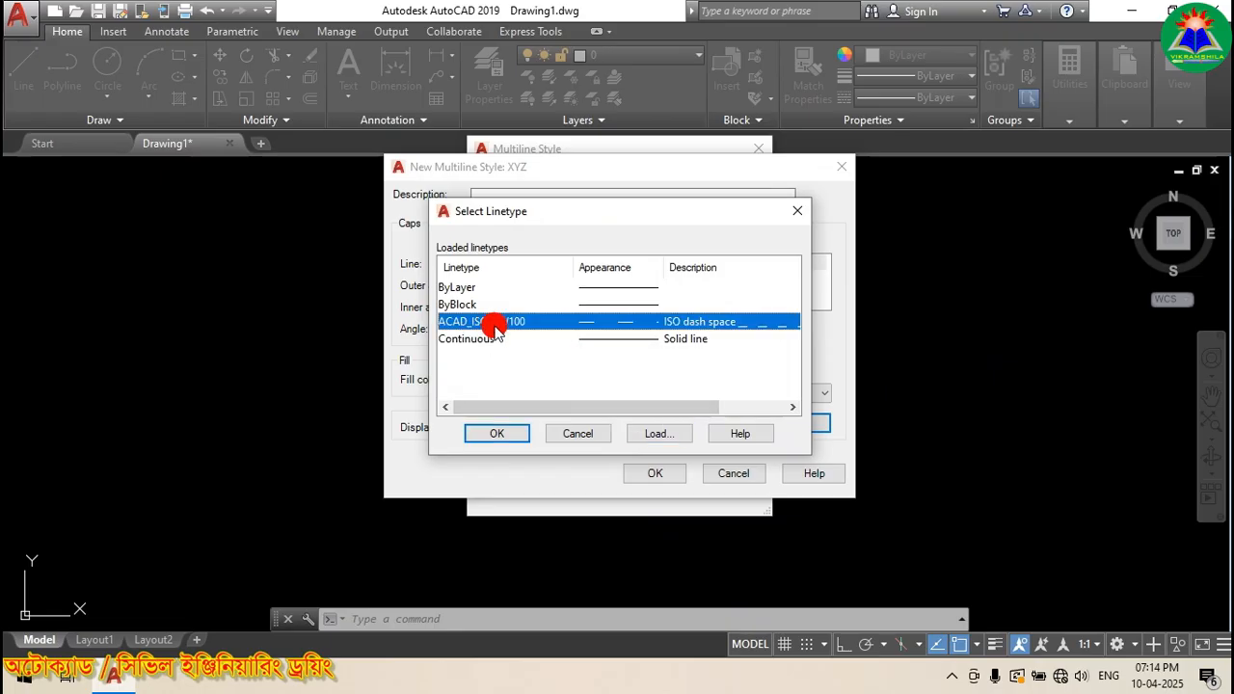
{"action": "left_click", "coordinate": [495, 436]}
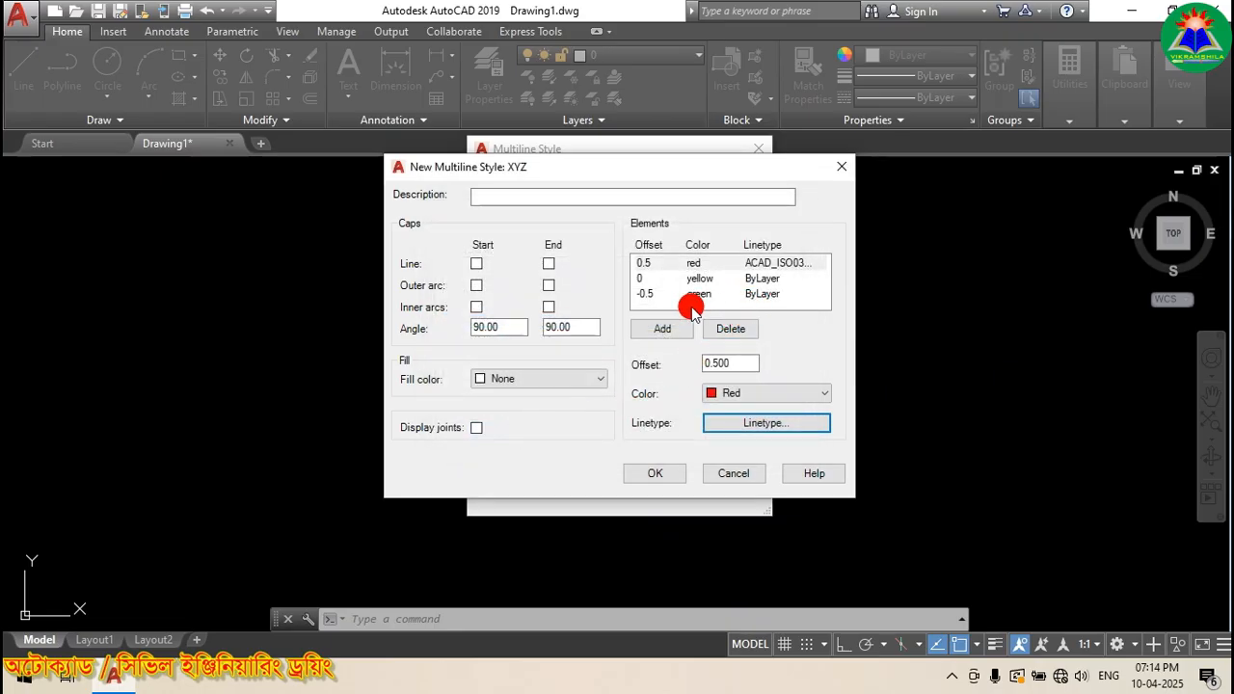
Step: Load ACAD_ISO07W100 and assign it as the green -0.5 element's linetype
{"action": "left_click", "coordinate": [758, 292]}
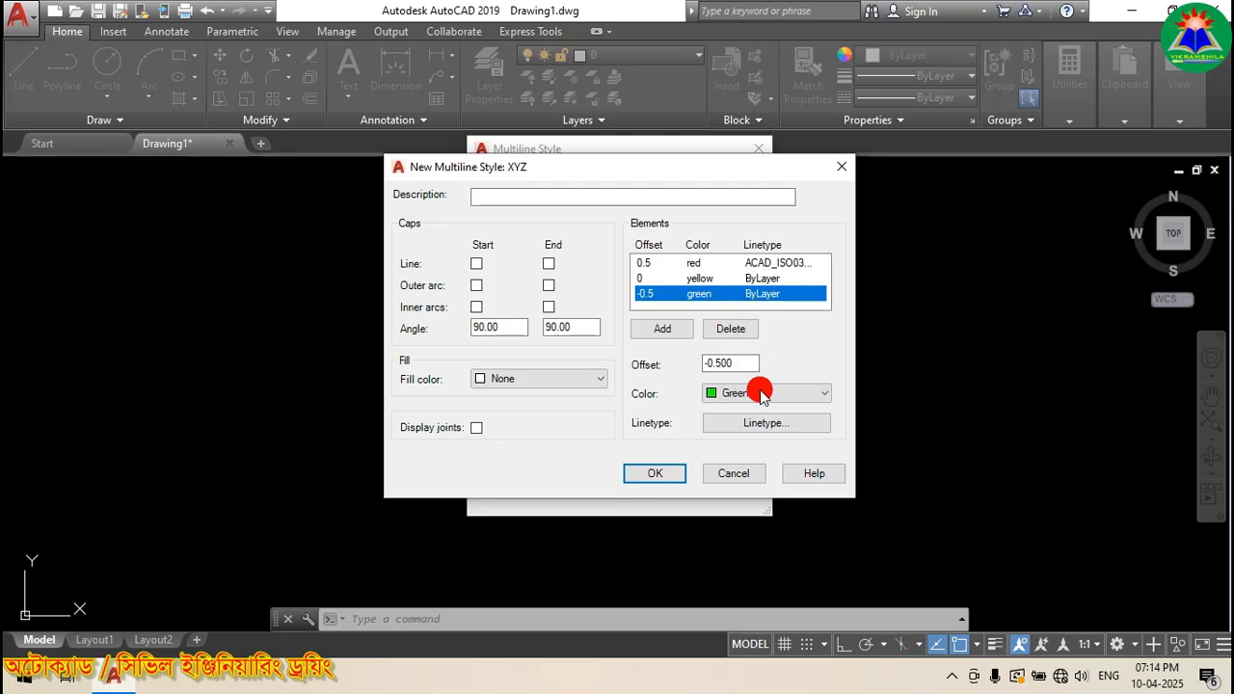
{"action": "left_click", "coordinate": [754, 424]}
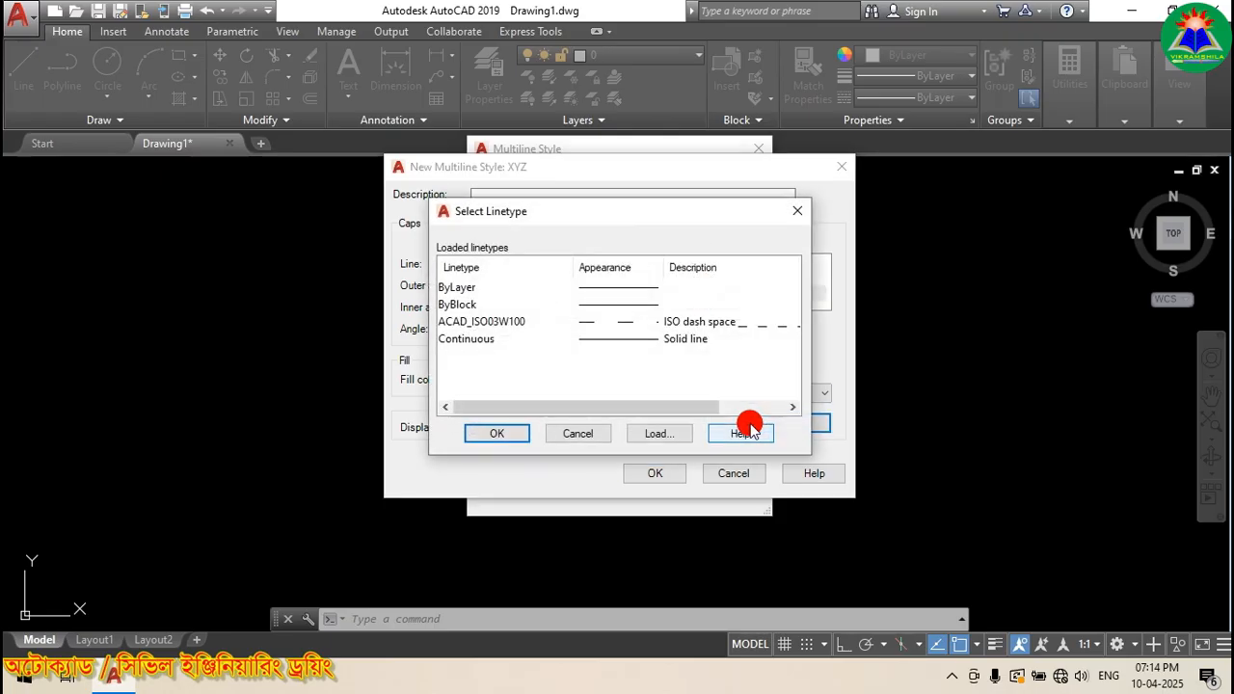
{"action": "left_click", "coordinate": [656, 435]}
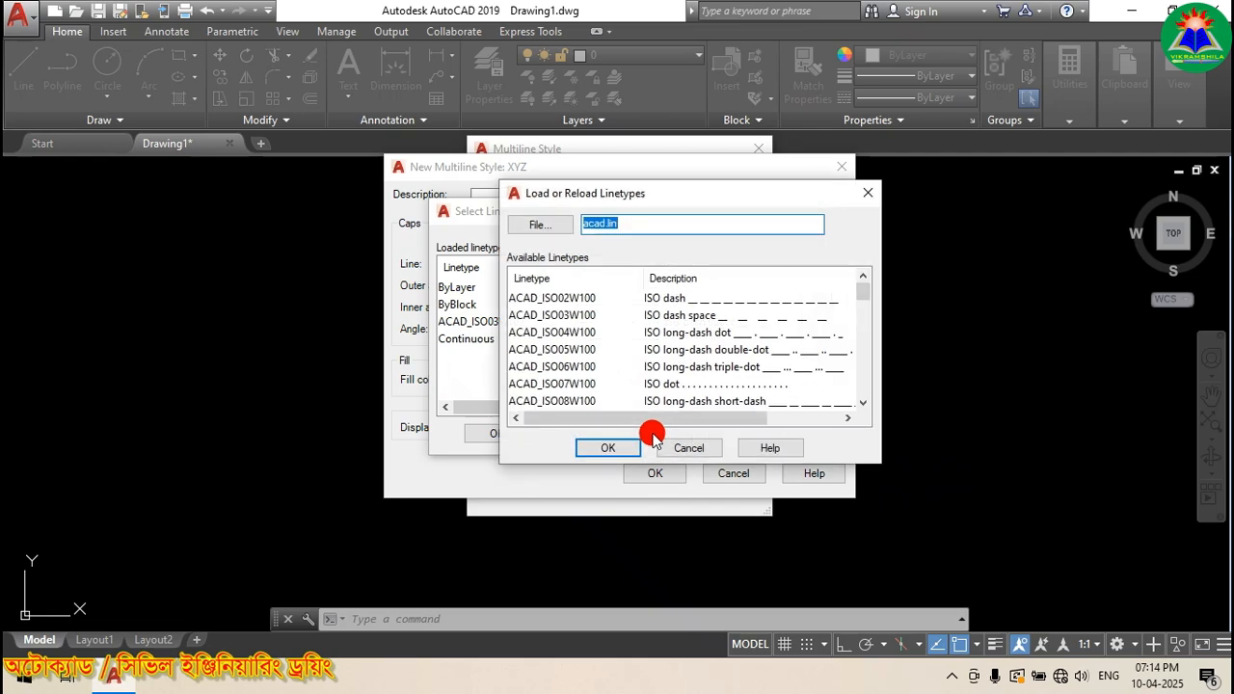
{"action": "left_click", "coordinate": [573, 384]}
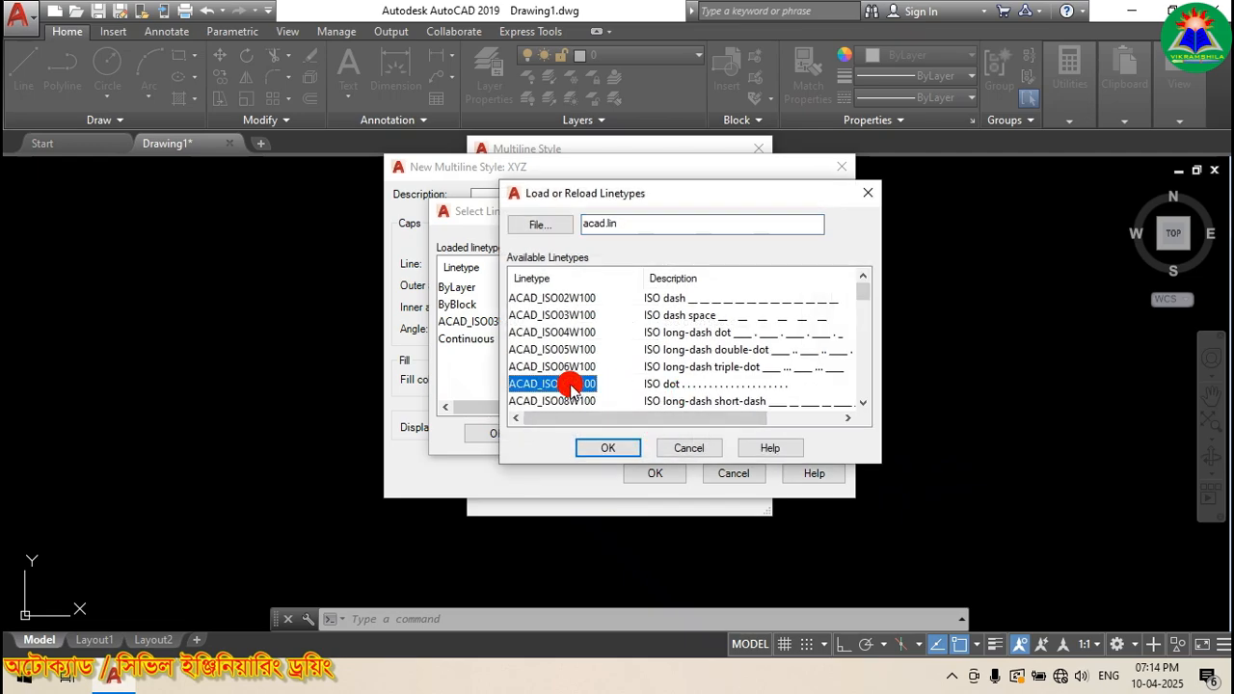
{"action": "left_click", "coordinate": [599, 450]}
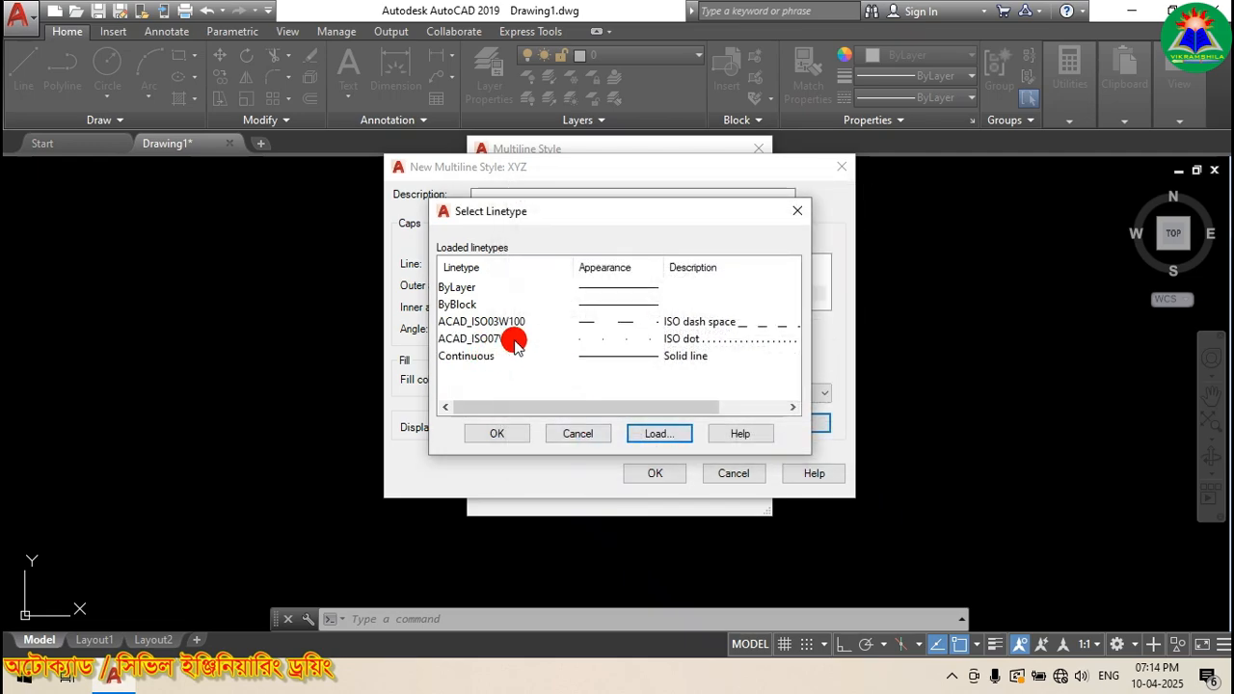
{"action": "left_click", "coordinate": [499, 341]}
{"action": "left_click", "coordinate": [514, 435]}
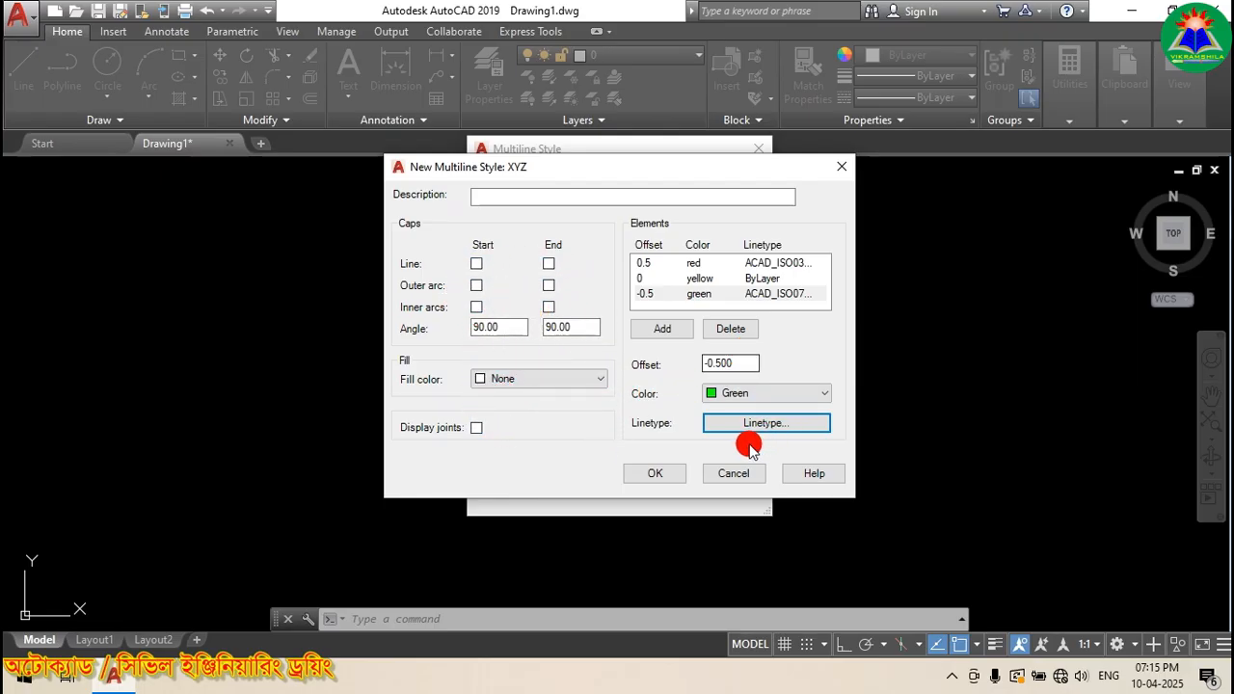
Step: Confirm the new XYZ style so it appears beside STANDARD in the list
{"action": "left_click", "coordinate": [649, 477]}
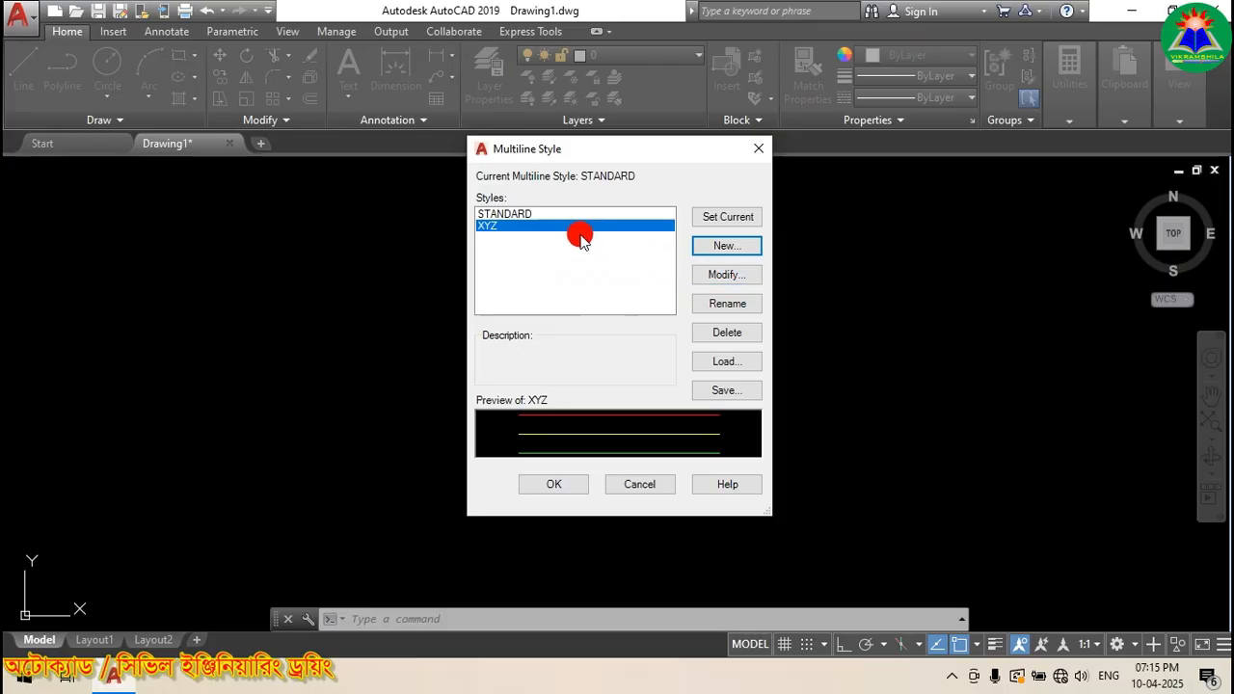
Step: Give XYZ a Line start cap, an Outer arc end cap, and Display joints
{"action": "left_click", "coordinate": [718, 277]}
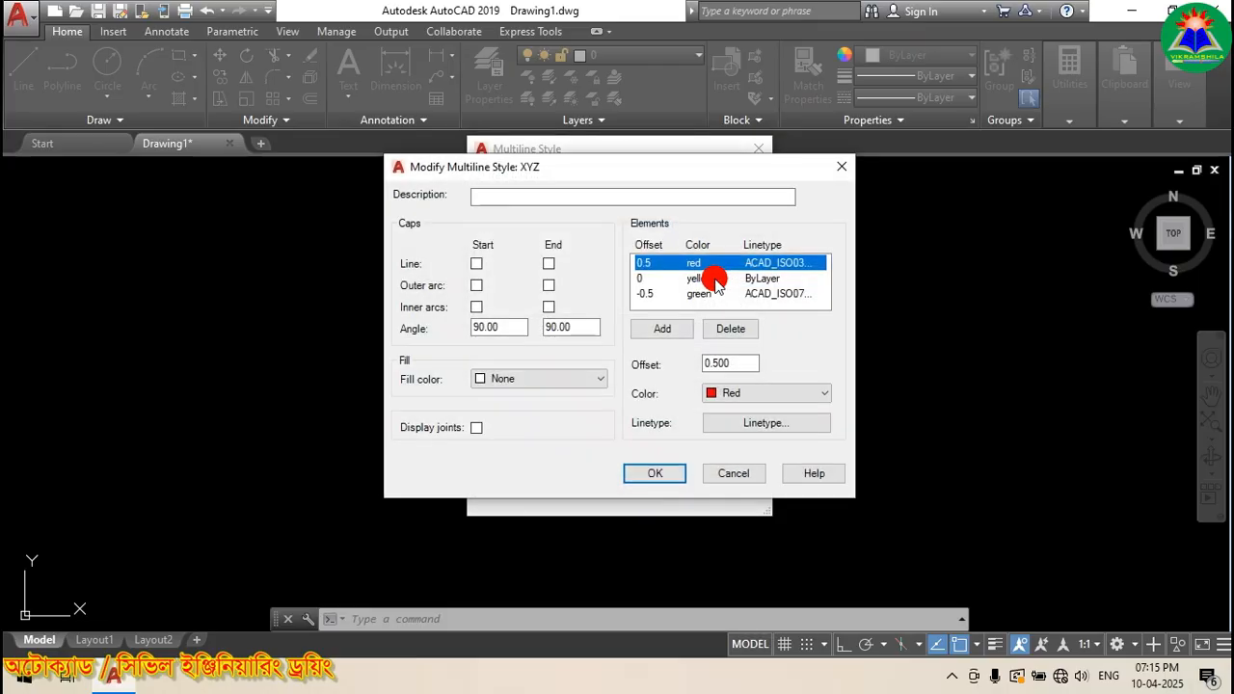
{"action": "left_click", "coordinate": [477, 265]}
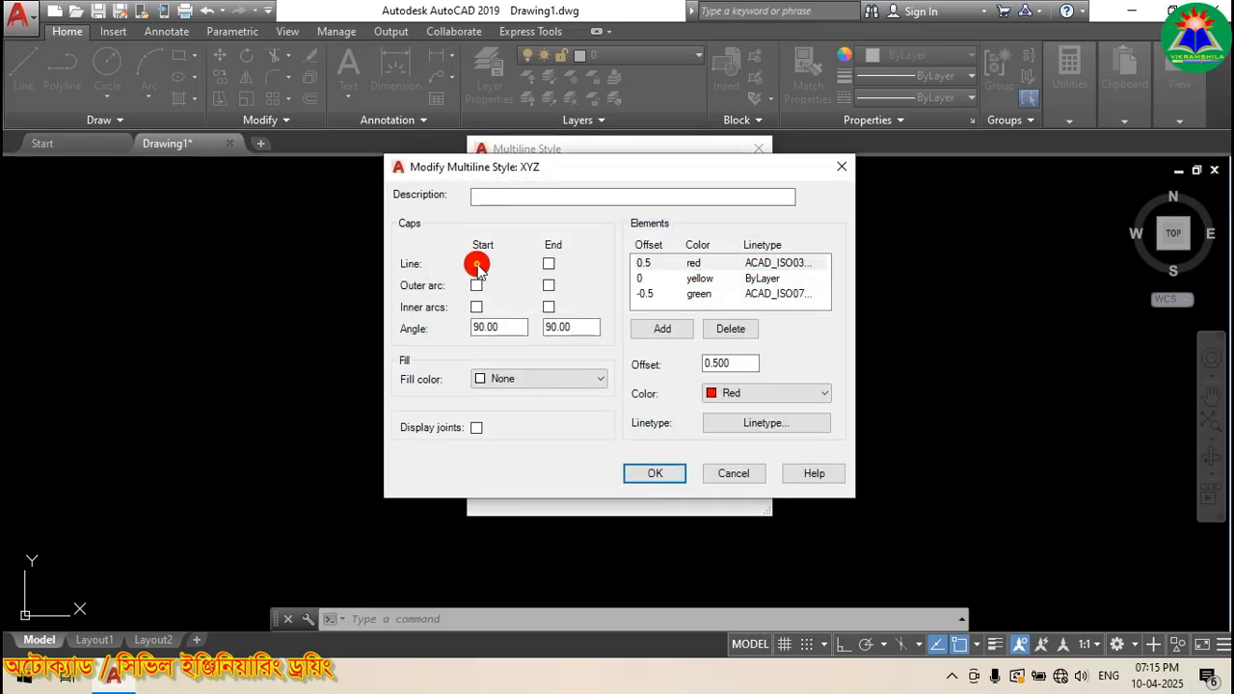
{"action": "left_click", "coordinate": [549, 285]}
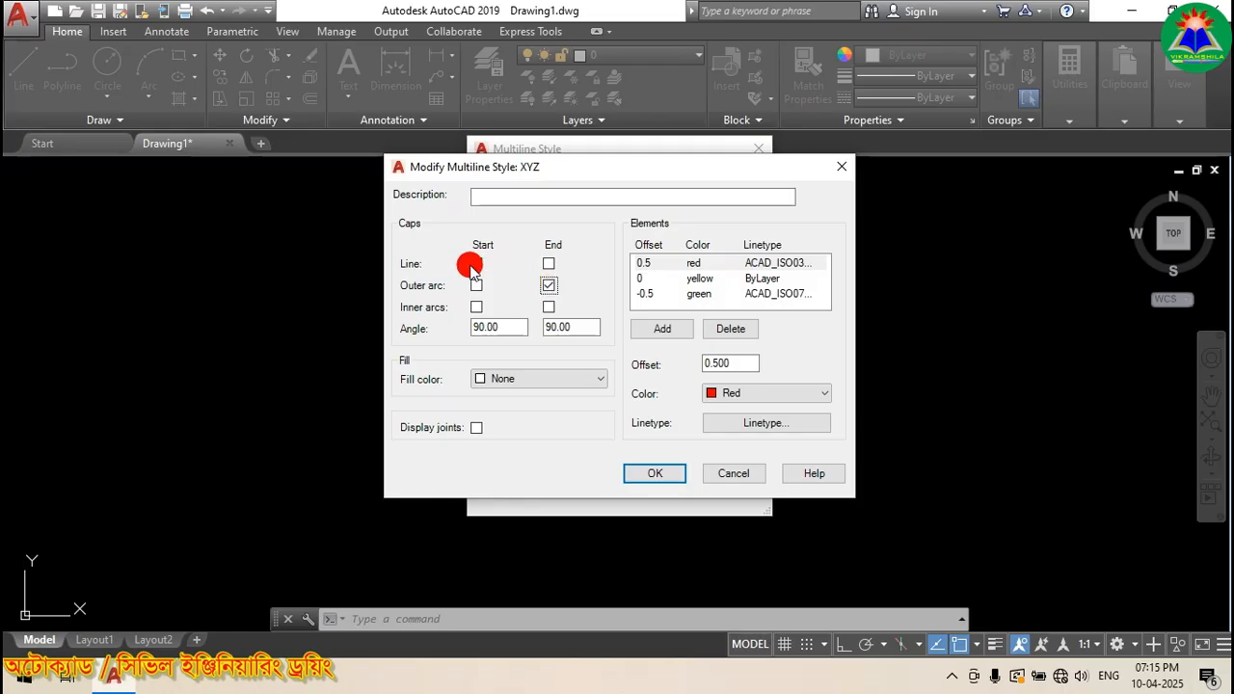
{"action": "left_click", "coordinate": [549, 287]}
{"action": "left_click", "coordinate": [548, 286]}
{"action": "left_click", "coordinate": [476, 263]}
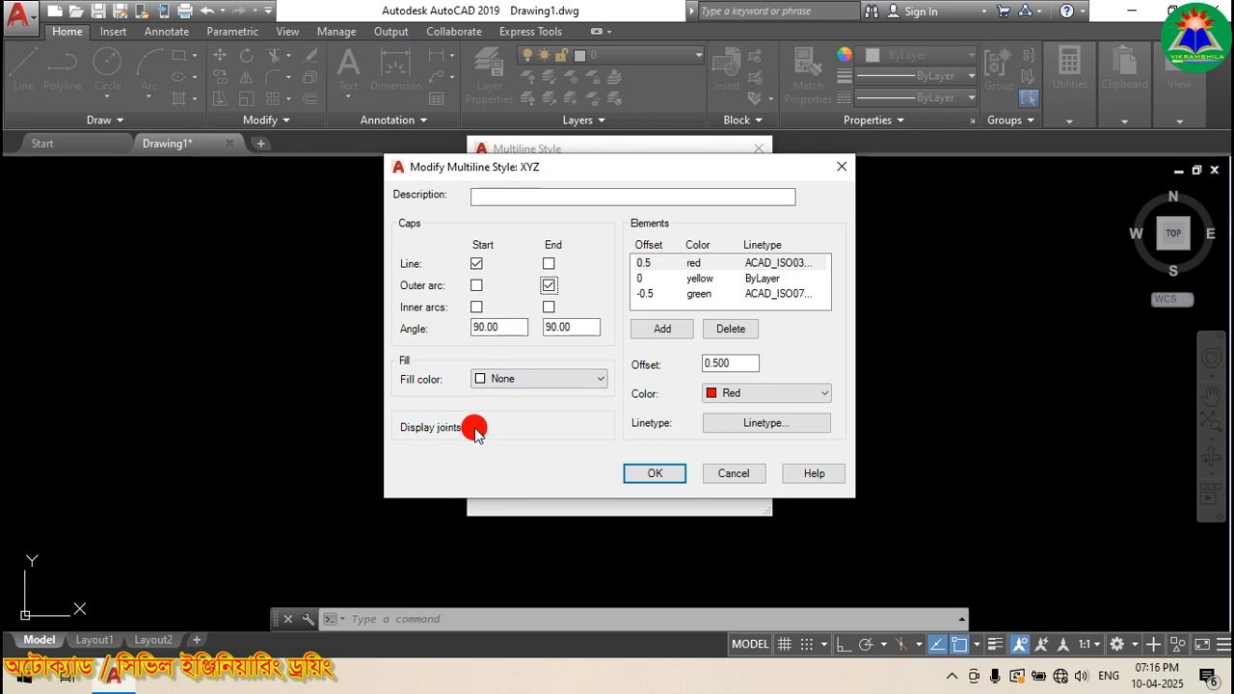
{"action": "left_click", "coordinate": [476, 428]}
{"action": "left_click", "coordinate": [646, 474]}
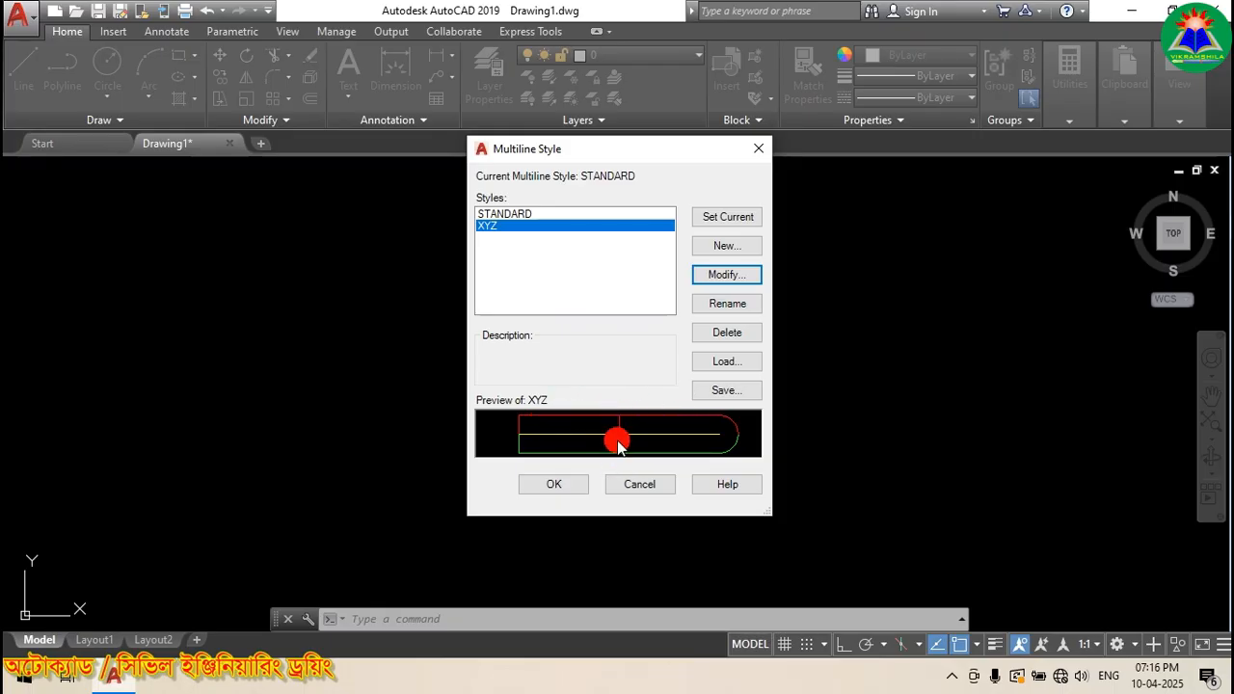
Step: Clear XYZ's outer arc end cap and Display joints, then set XYZ current and close
{"action": "left_click", "coordinate": [700, 276]}
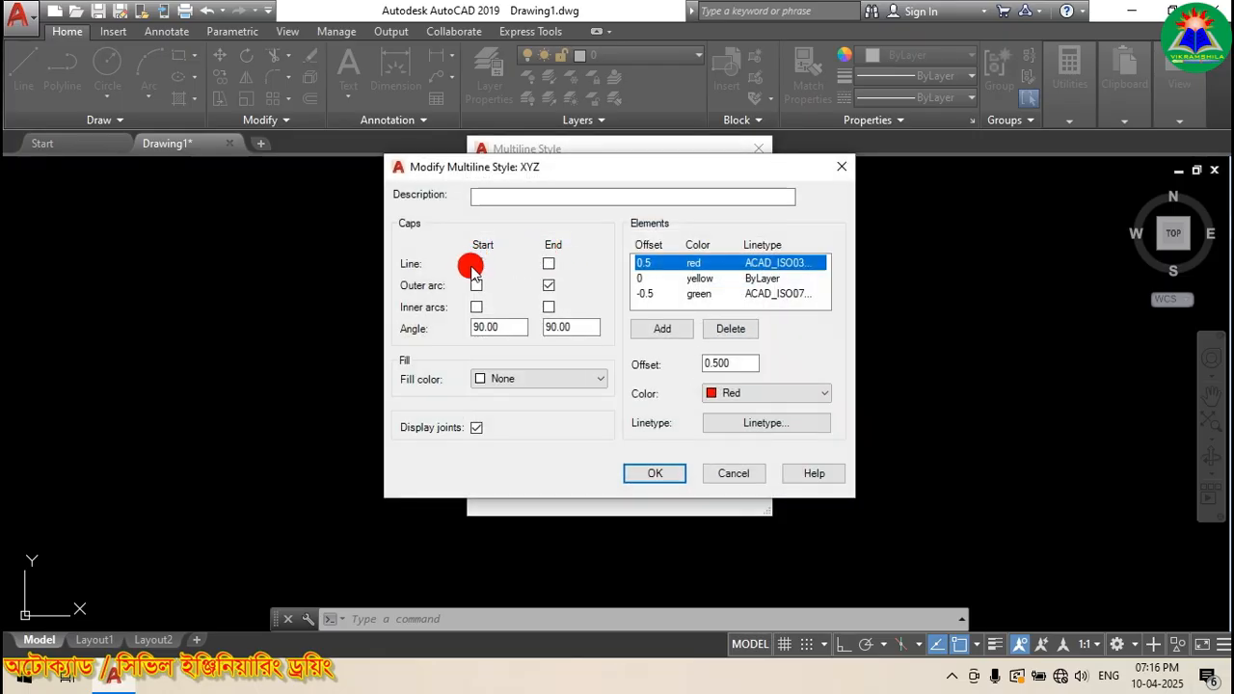
{"action": "left_click", "coordinate": [548, 285]}
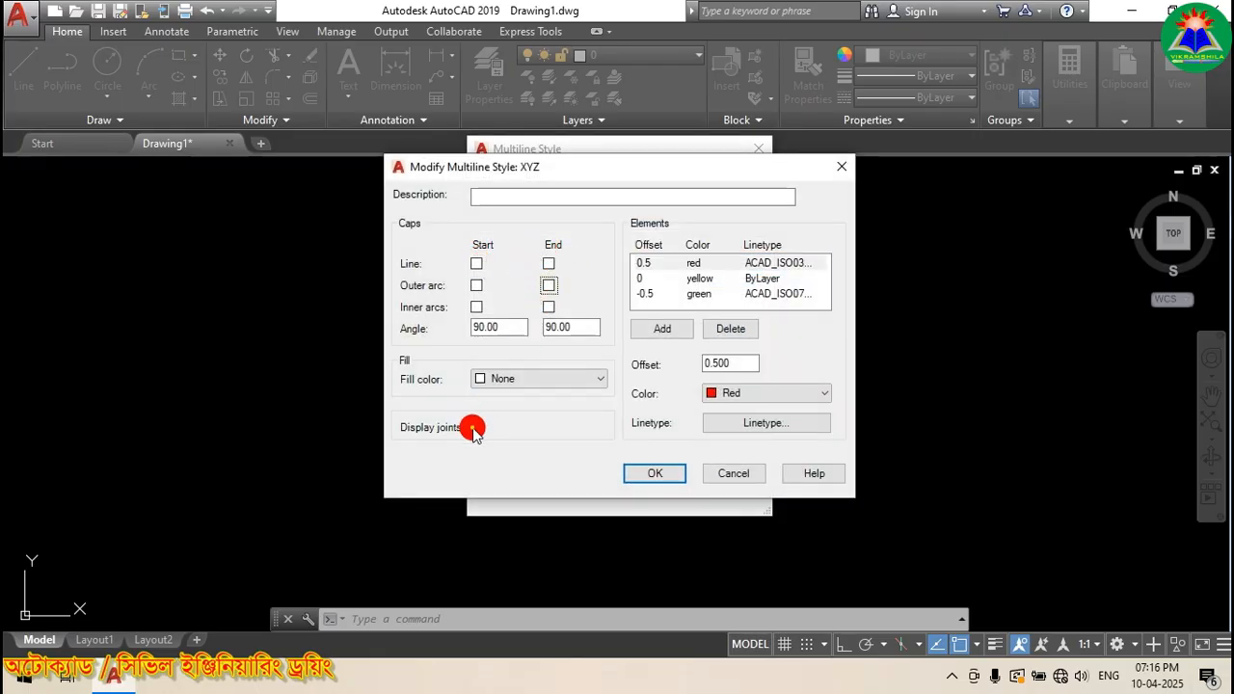
{"action": "left_click", "coordinate": [474, 428]}
{"action": "left_click", "coordinate": [664, 474]}
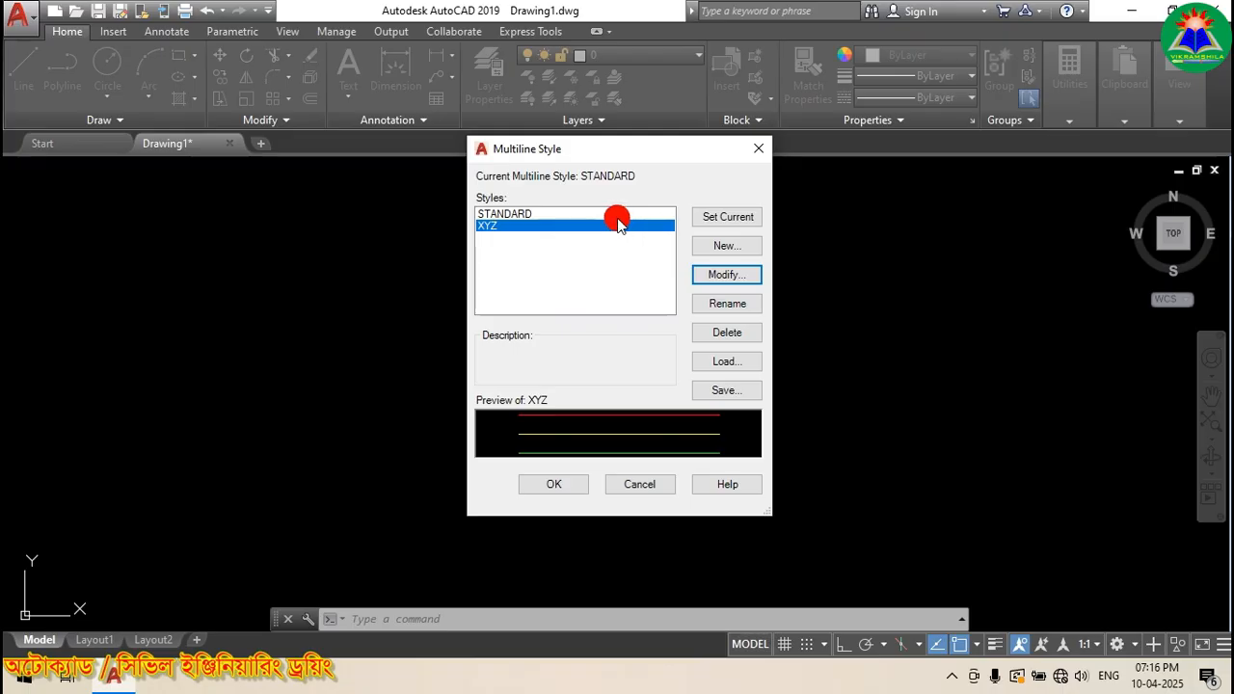
{"action": "left_click", "coordinate": [717, 218]}
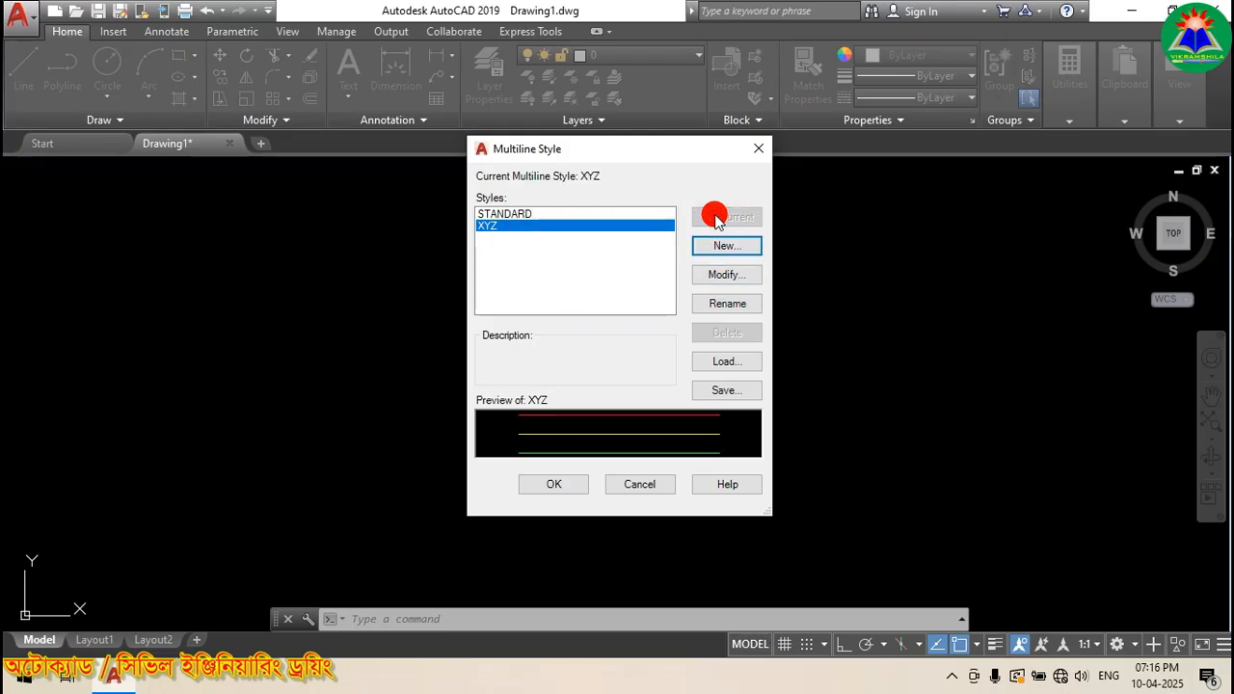
{"action": "left_click", "coordinate": [545, 486]}
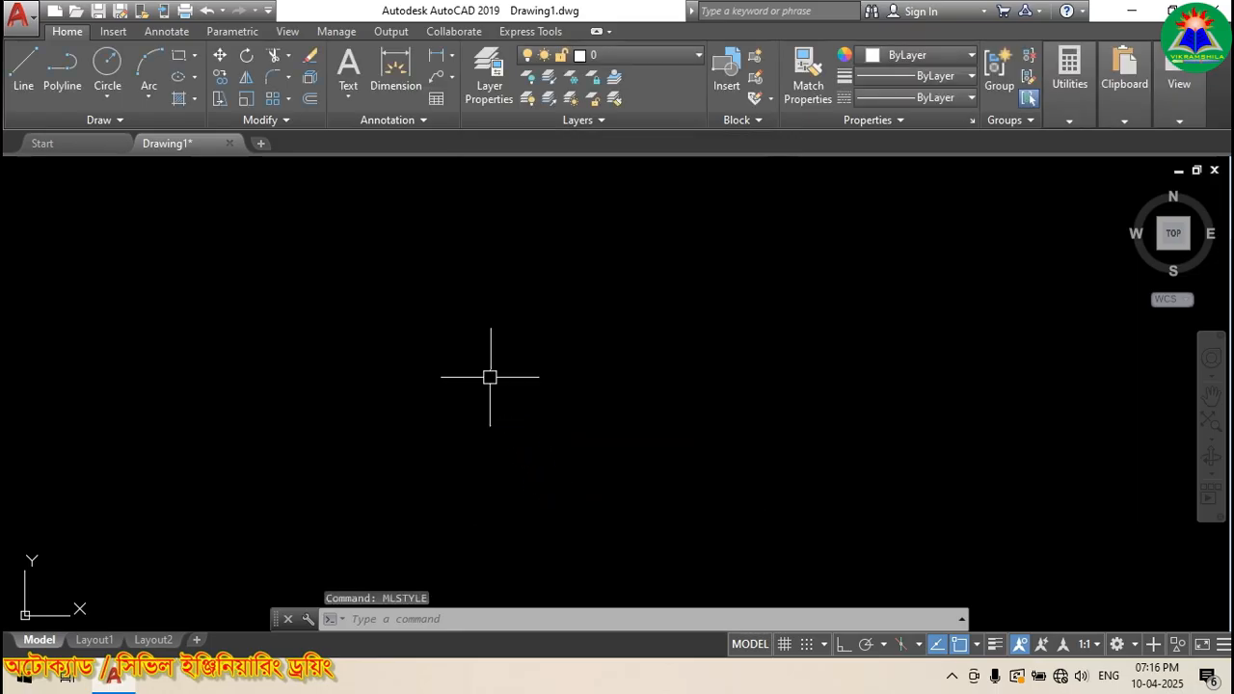
{"action": "type", "text": "ML"}
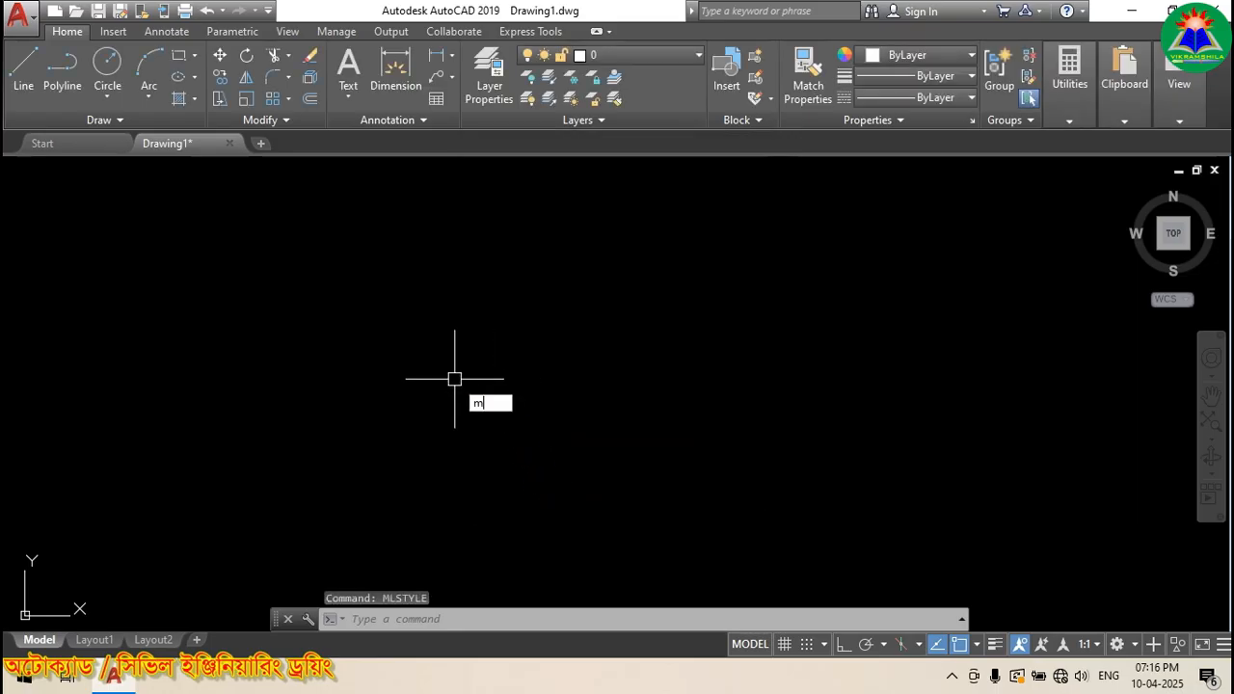
{"action": "key", "text": "Return"}
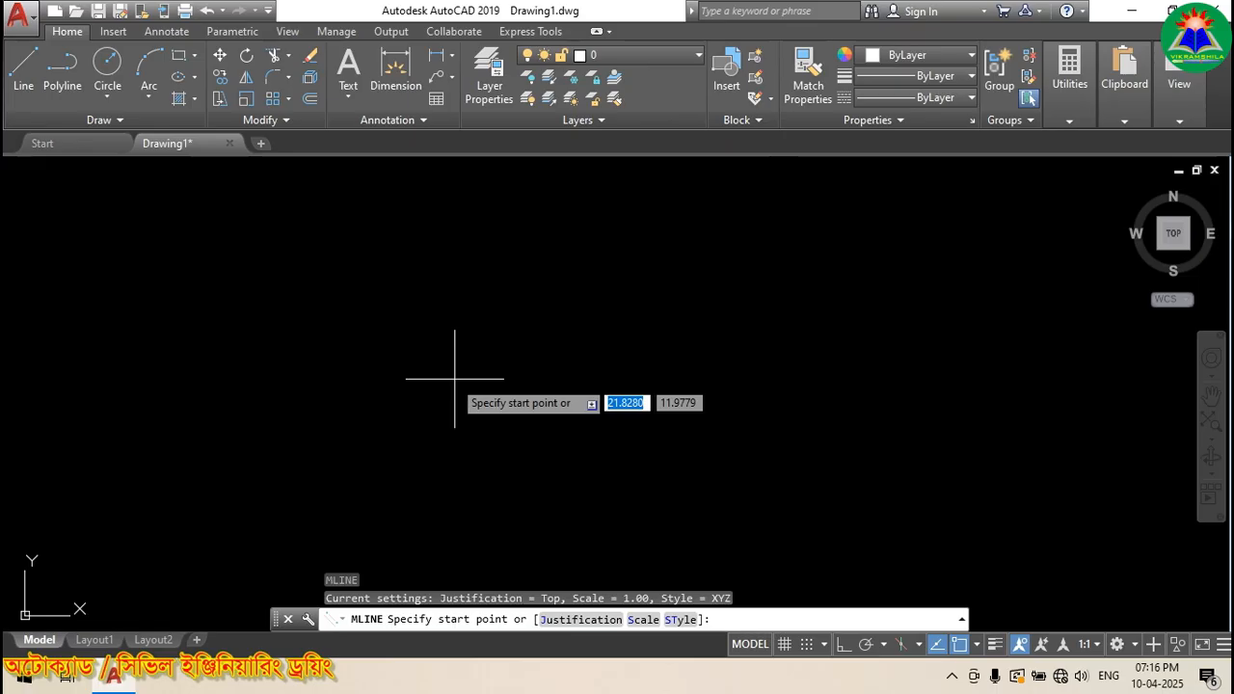
{"action": "left_click", "coordinate": [294, 328]}
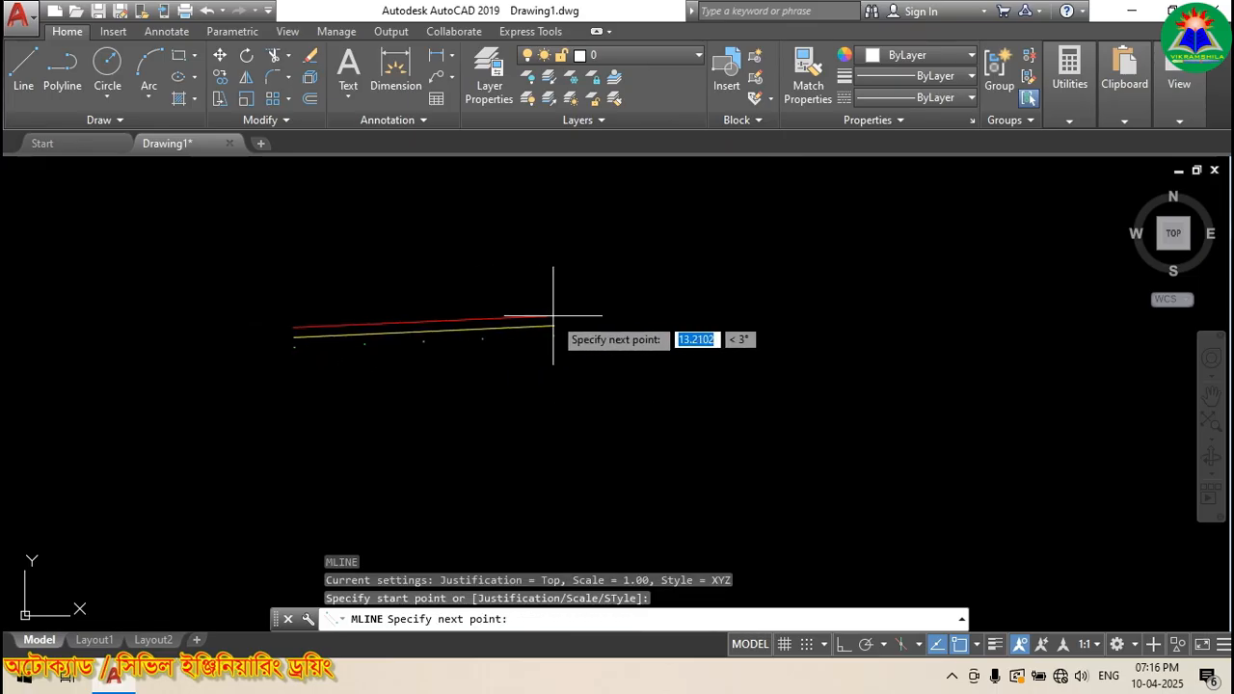
{"action": "left_click", "coordinate": [690, 310]}
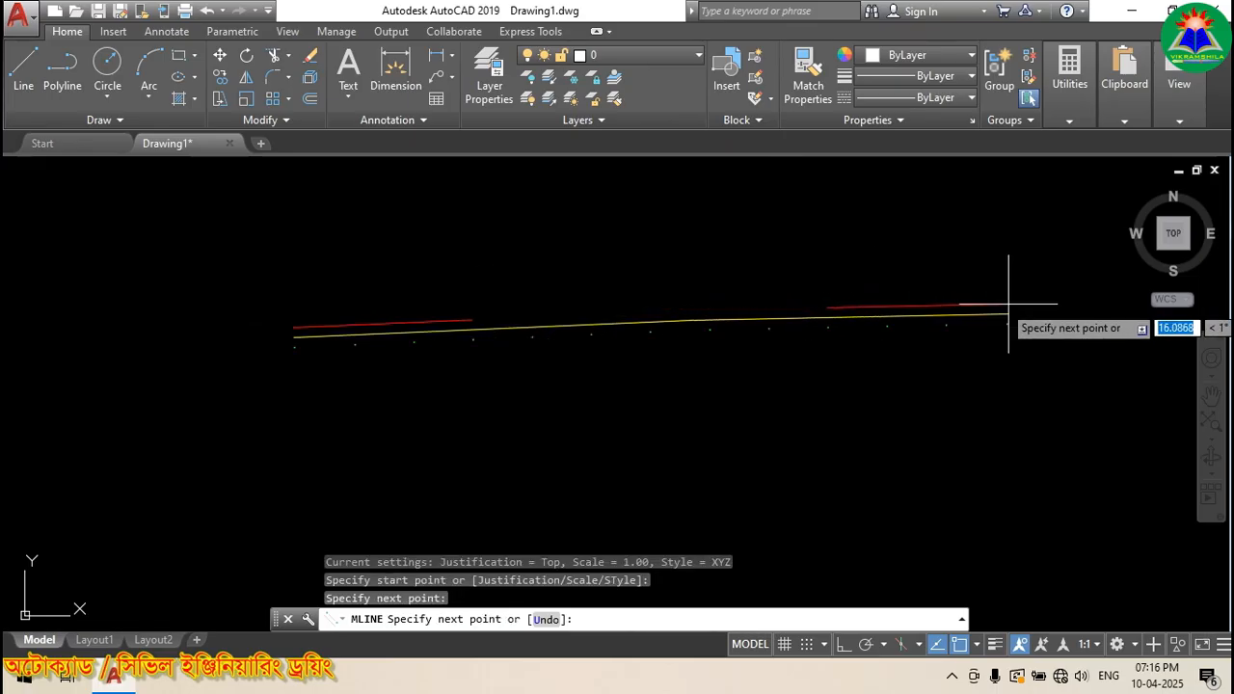
{"action": "left_click", "coordinate": [1048, 294]}
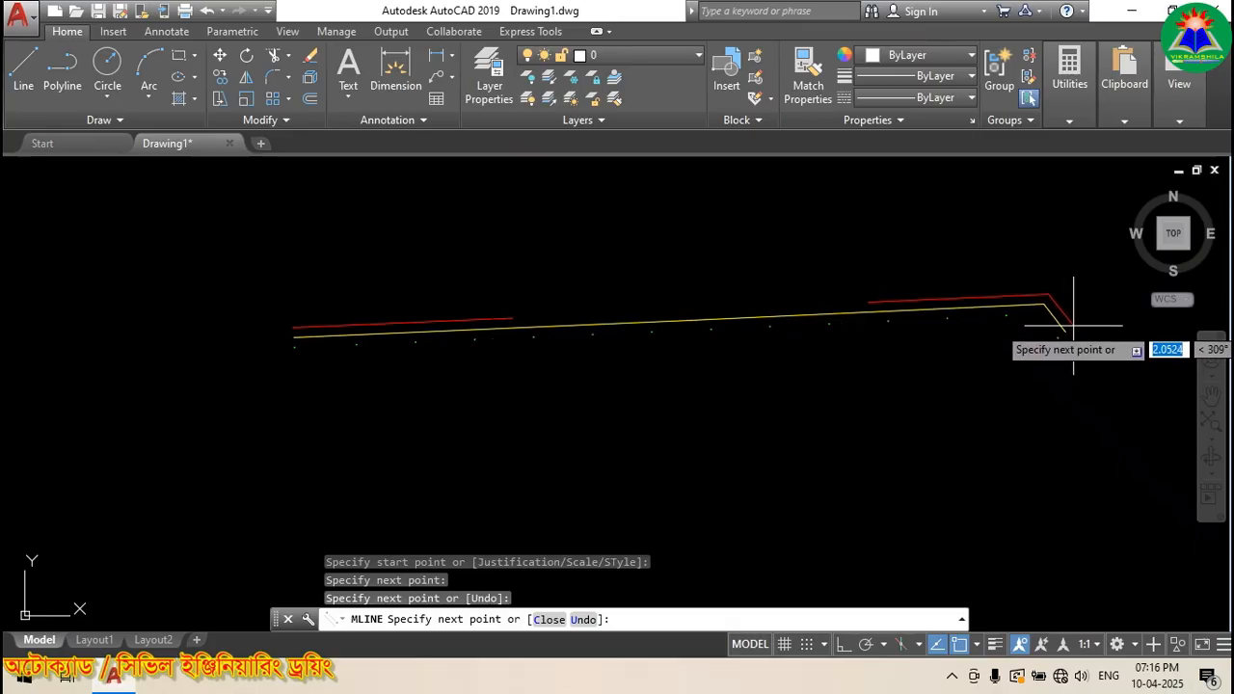
{"action": "key", "text": "Escape"}
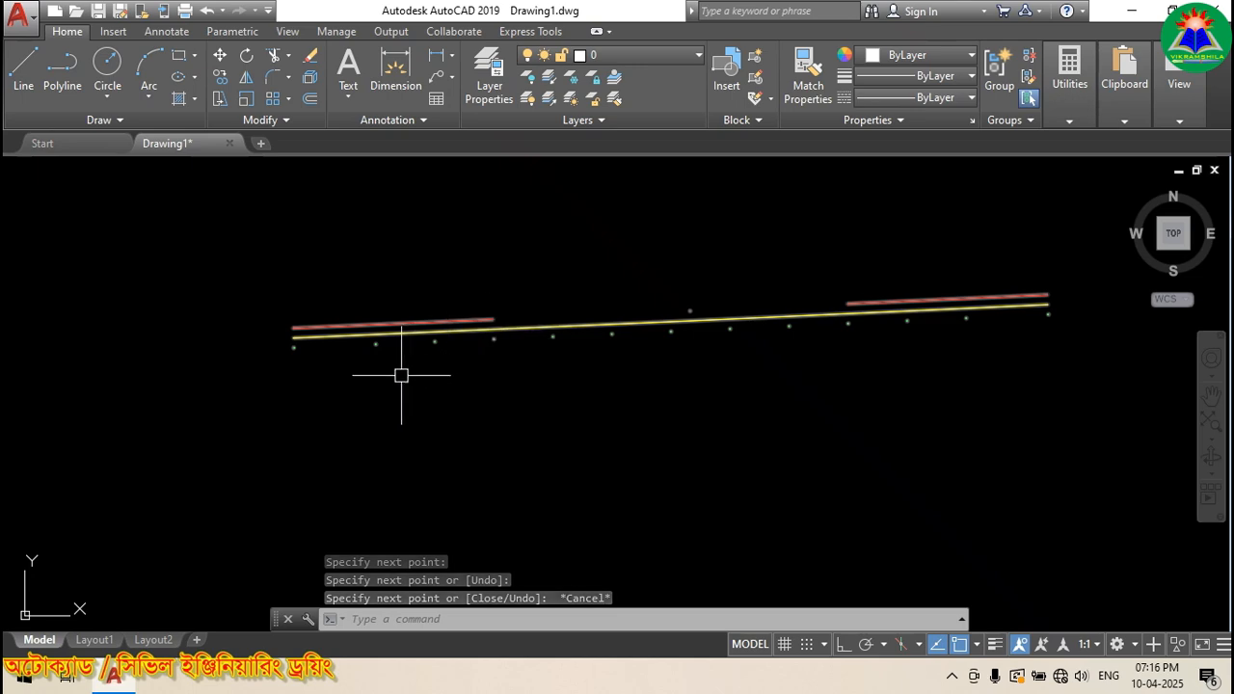
{"action": "scroll", "coordinate": [242, 379], "scroll_direction": "down", "scroll_amount": 2}
{"action": "scroll", "coordinate": [331, 353], "scroll_direction": "down", "scroll_amount": 3}
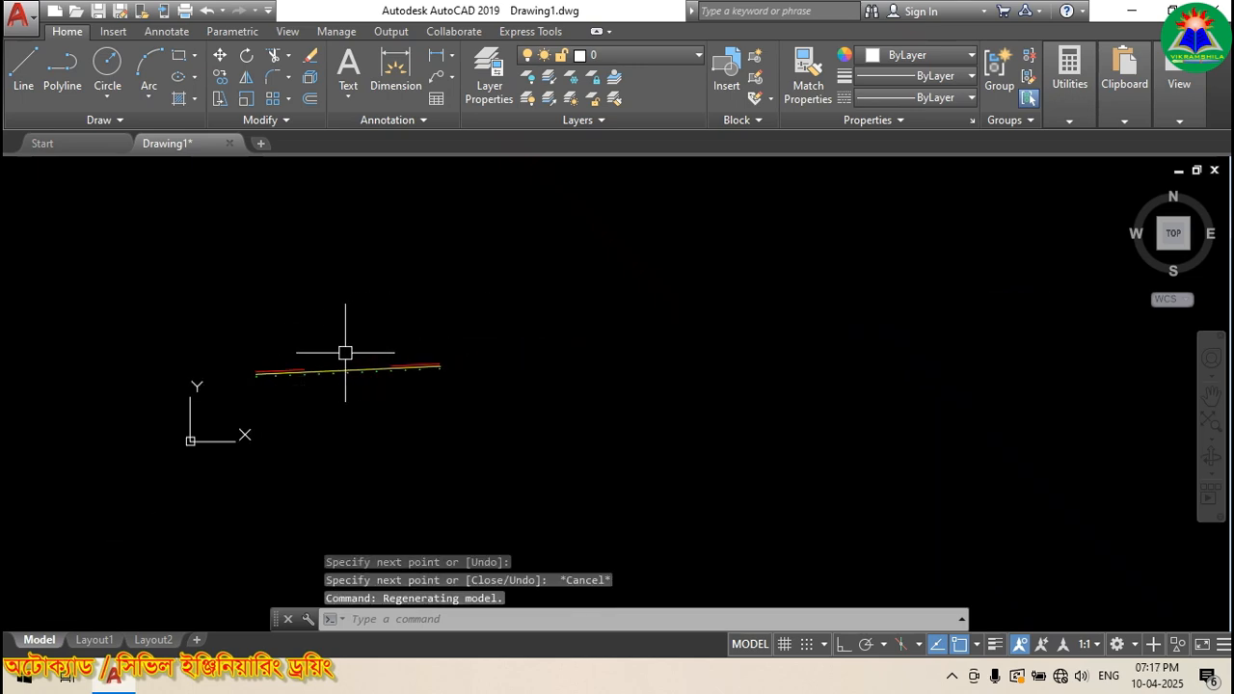
{"action": "scroll", "coordinate": [345, 353], "scroll_direction": "up", "scroll_amount": 2}
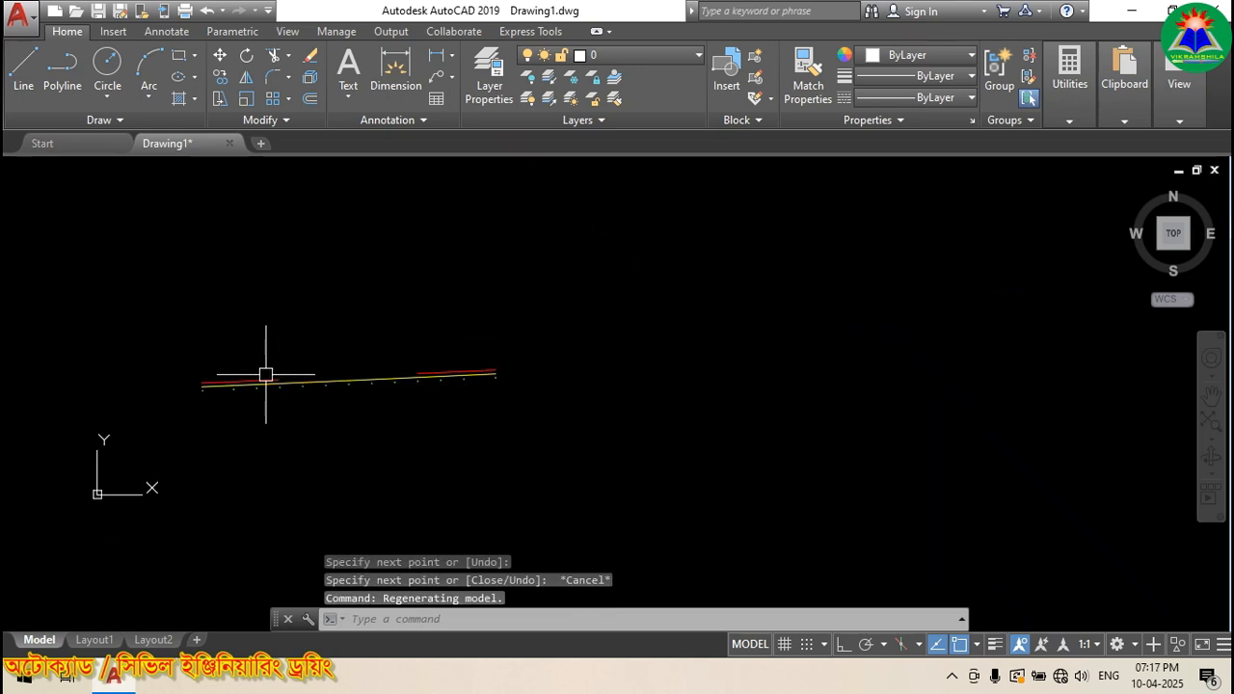
Step: Repeat MLINE to draw a long XYZ multiline from near the first one's start to the upper right
{"action": "right_click", "coordinate": [451, 194]}
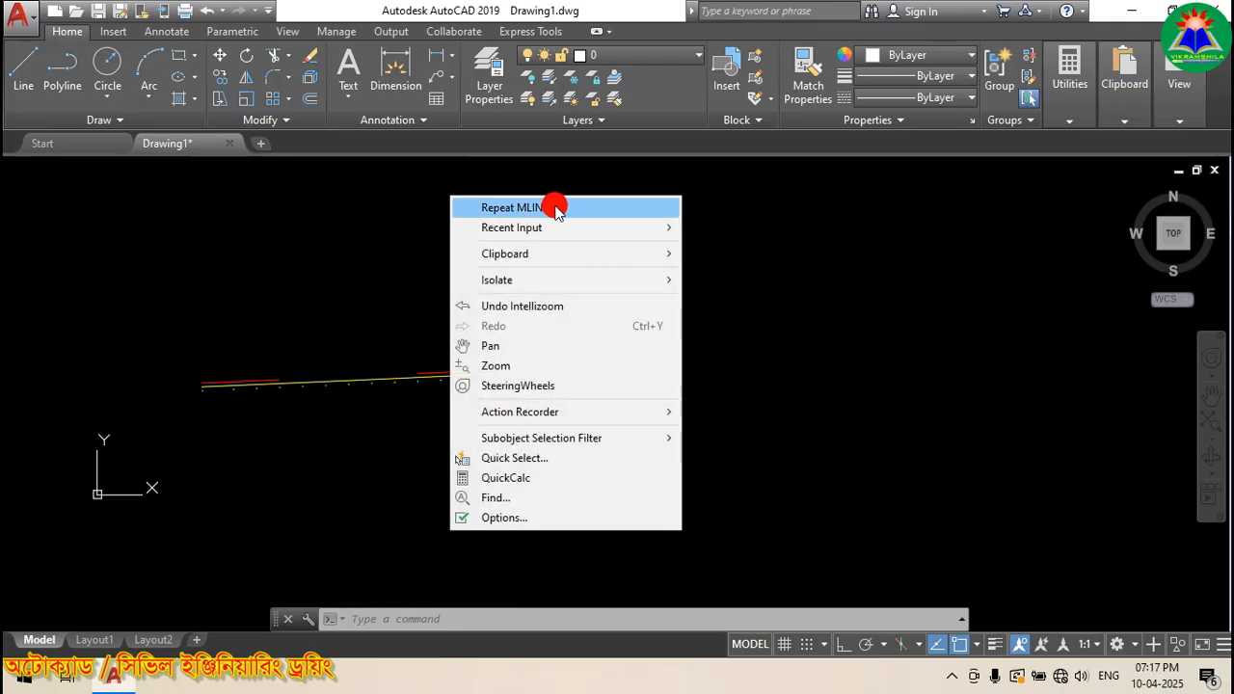
{"action": "left_click", "coordinate": [555, 208]}
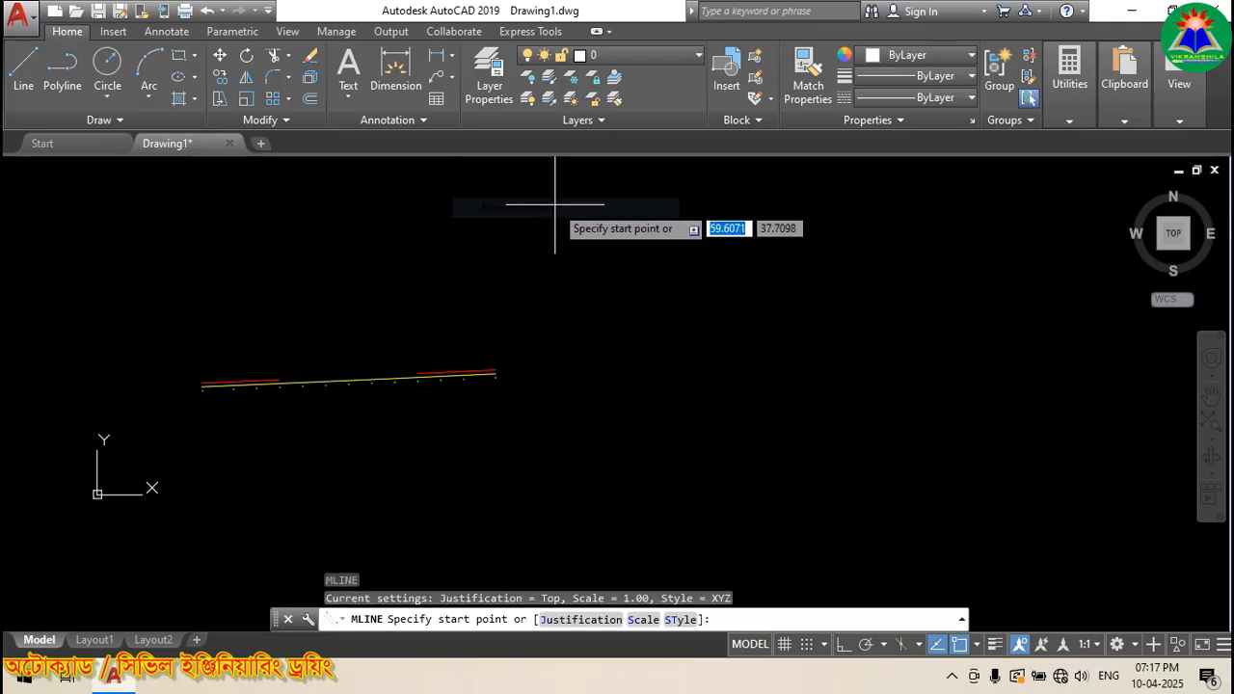
{"action": "left_click", "coordinate": [206, 338]}
{"action": "scroll", "coordinate": [199, 347], "scroll_direction": "down", "scroll_amount": 4}
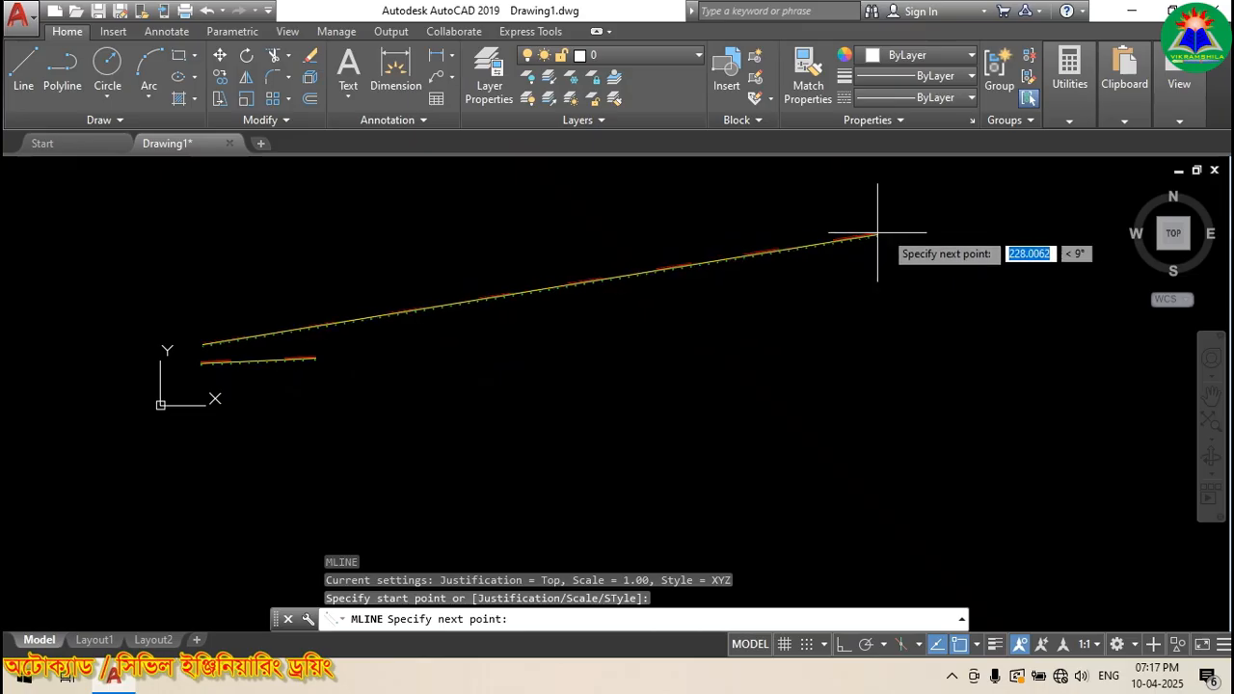
{"action": "left_click", "coordinate": [944, 219]}
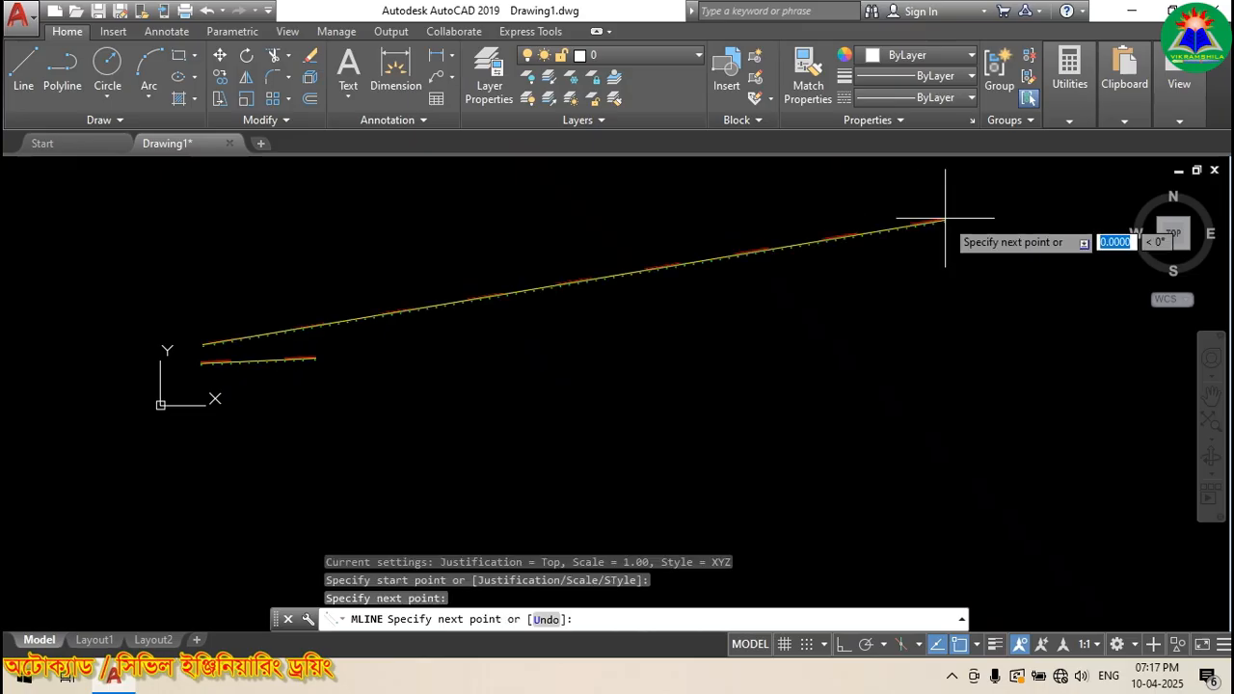
{"action": "key", "text": "Escape"}
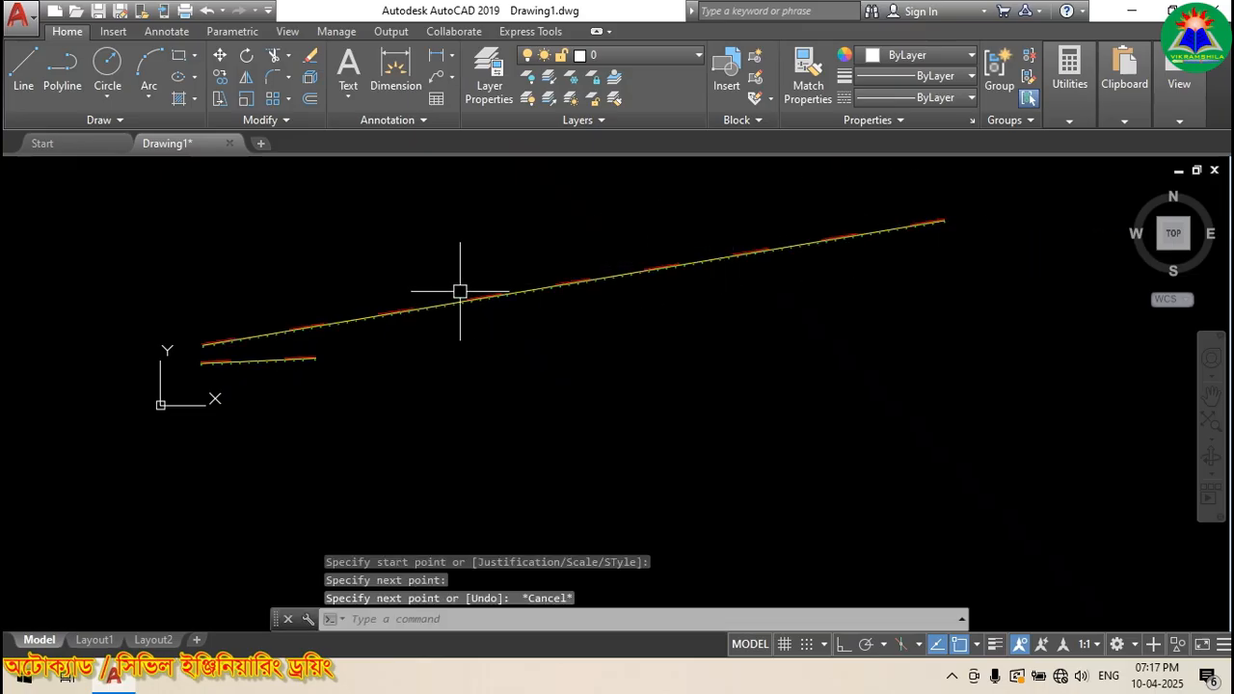
{"action": "scroll", "coordinate": [386, 318], "scroll_direction": "up", "scroll_amount": 3}
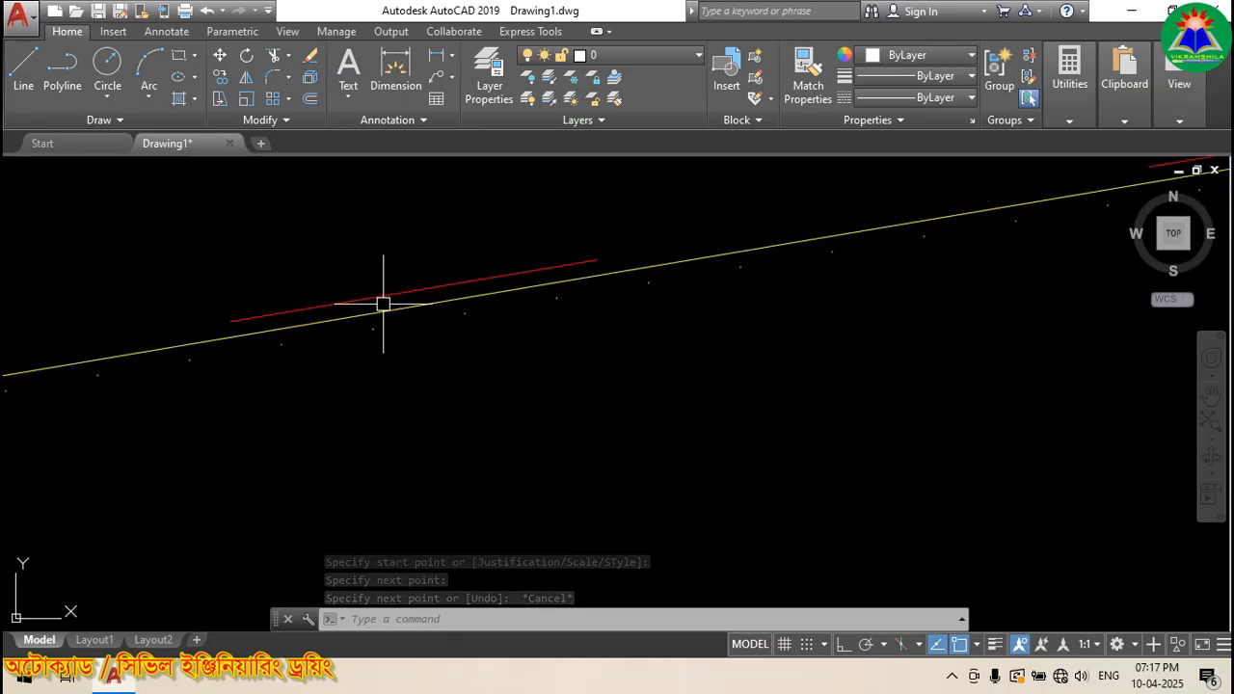
{"action": "scroll", "coordinate": [417, 289], "scroll_direction": "down", "scroll_amount": 4}
{"action": "scroll", "coordinate": [463, 299], "scroll_direction": "up", "scroll_amount": 2}
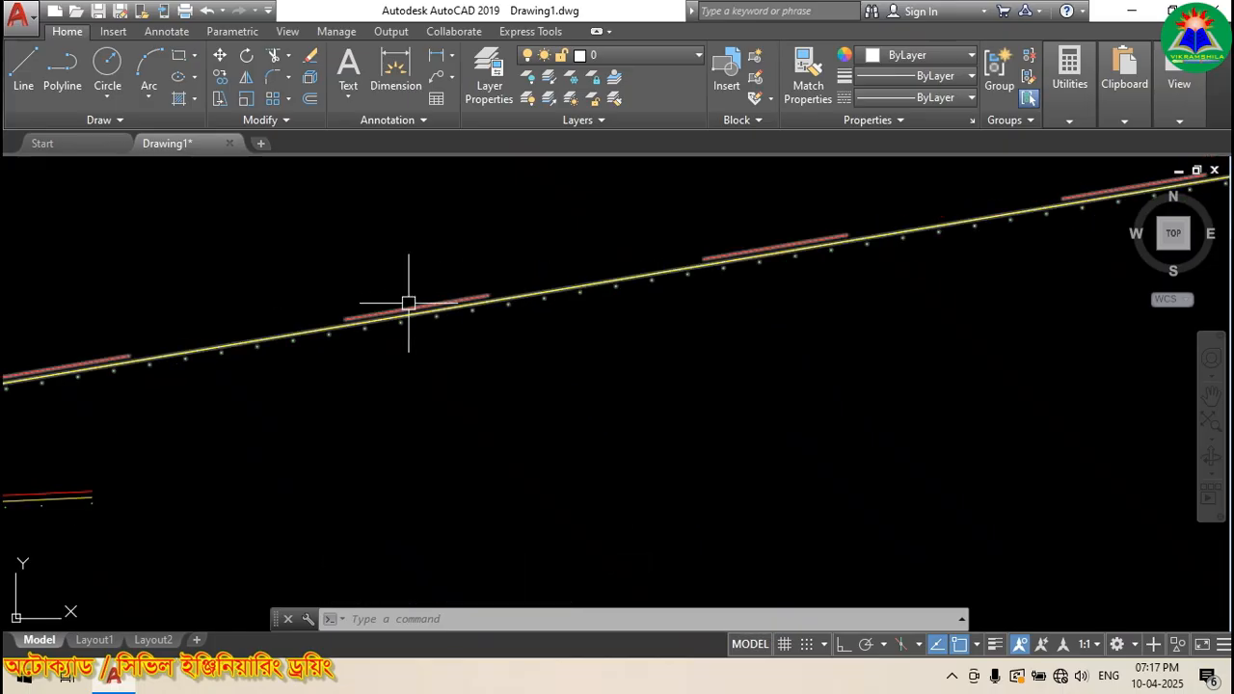
{"action": "scroll", "coordinate": [472, 294], "scroll_direction": "down", "scroll_amount": 1}
{"action": "scroll", "coordinate": [556, 294], "scroll_direction": "down", "scroll_amount": 1}
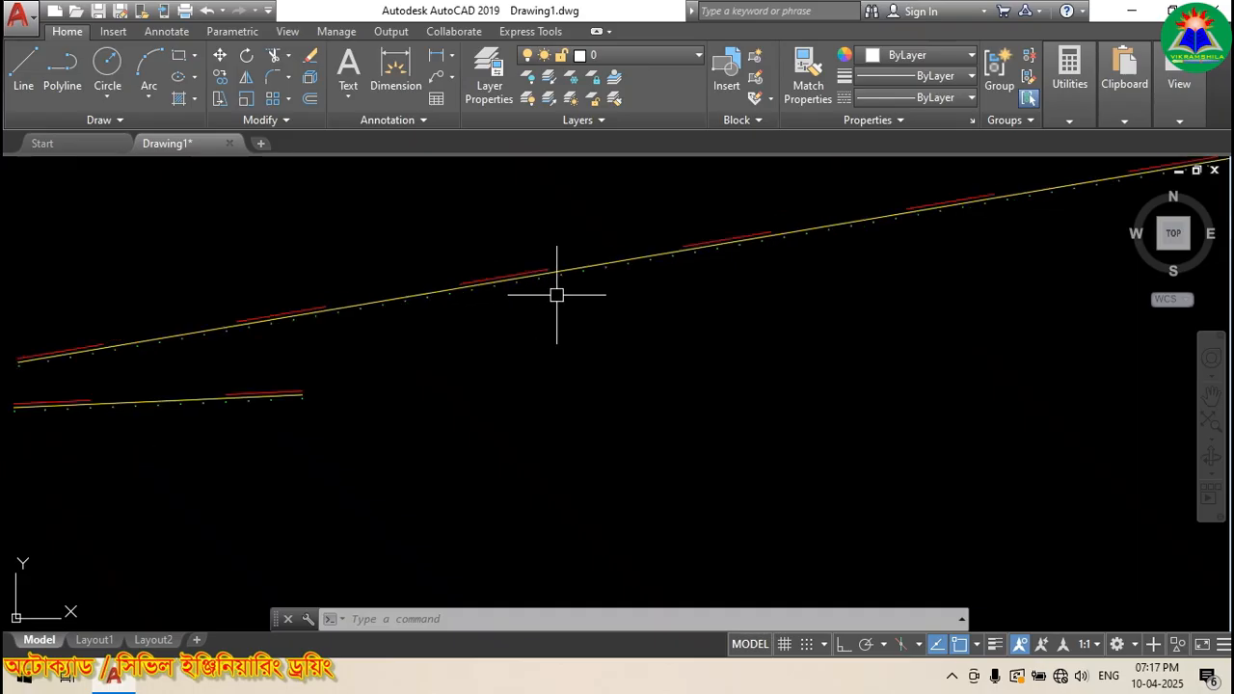
{"action": "scroll", "coordinate": [474, 285], "scroll_direction": "up", "scroll_amount": 2}
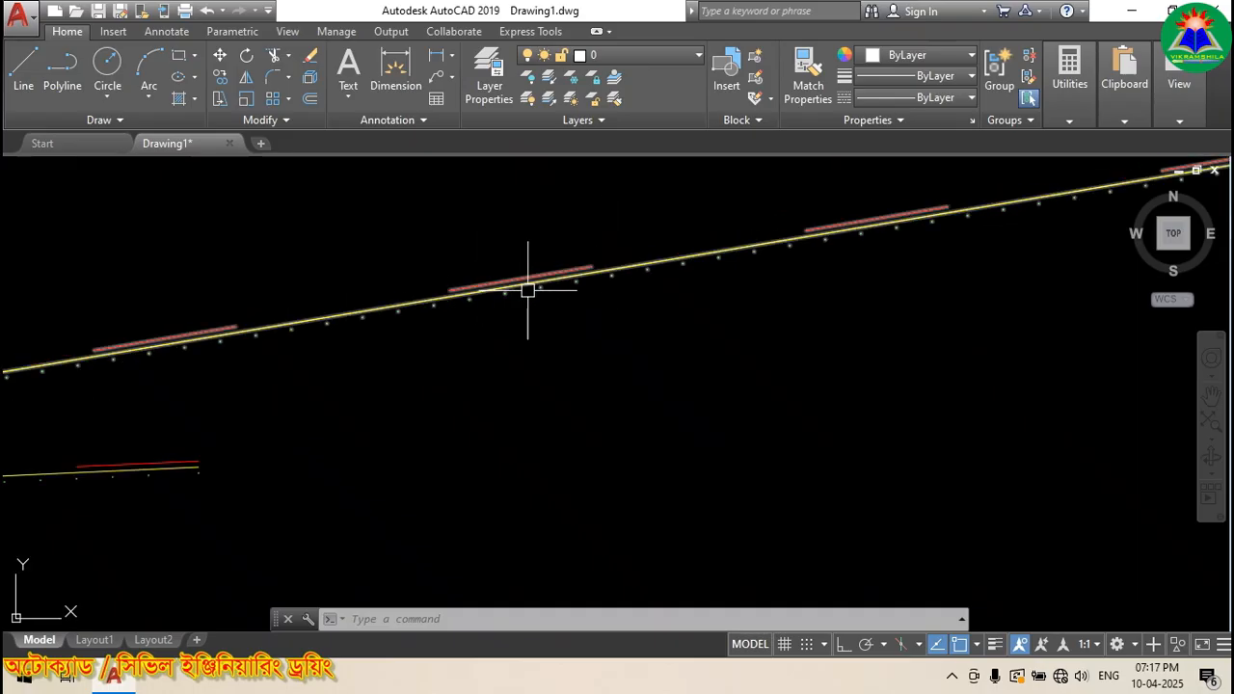
Step: In Properties, change the long multiline's linetype scale to 0.5, then to 0.1, and deselect it
{"action": "left_click", "coordinate": [667, 263]}
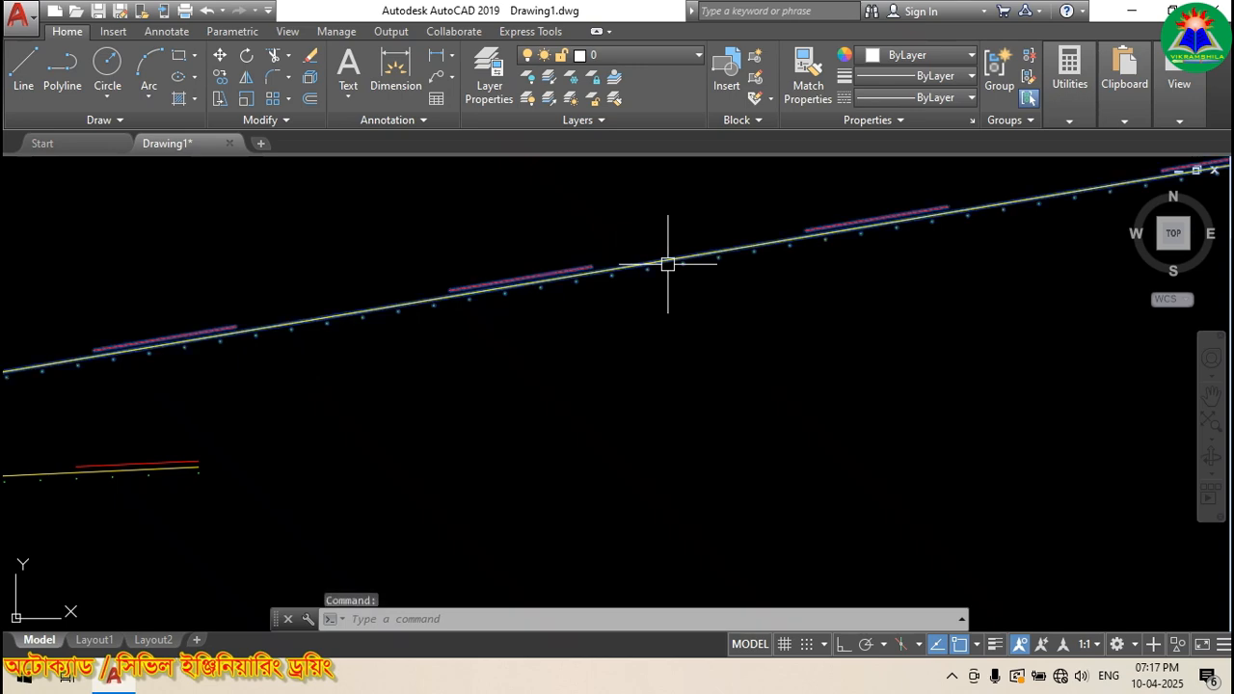
{"action": "right_click", "coordinate": [737, 251]}
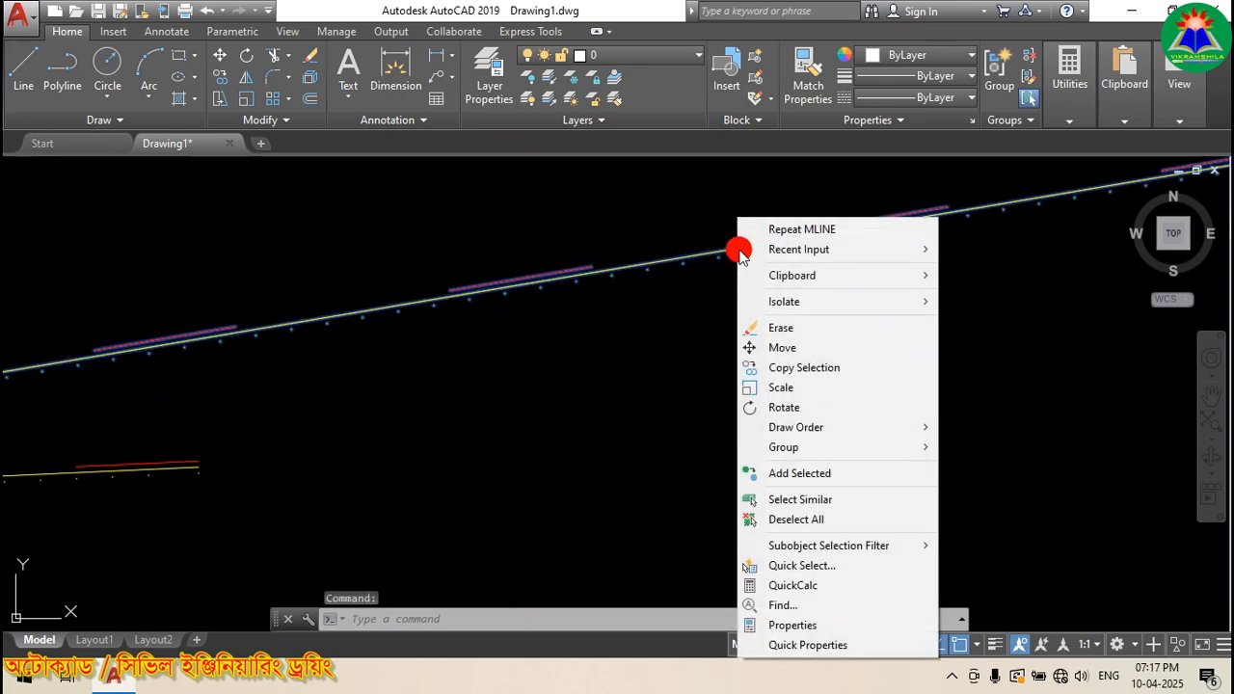
{"action": "left_click", "coordinate": [815, 626]}
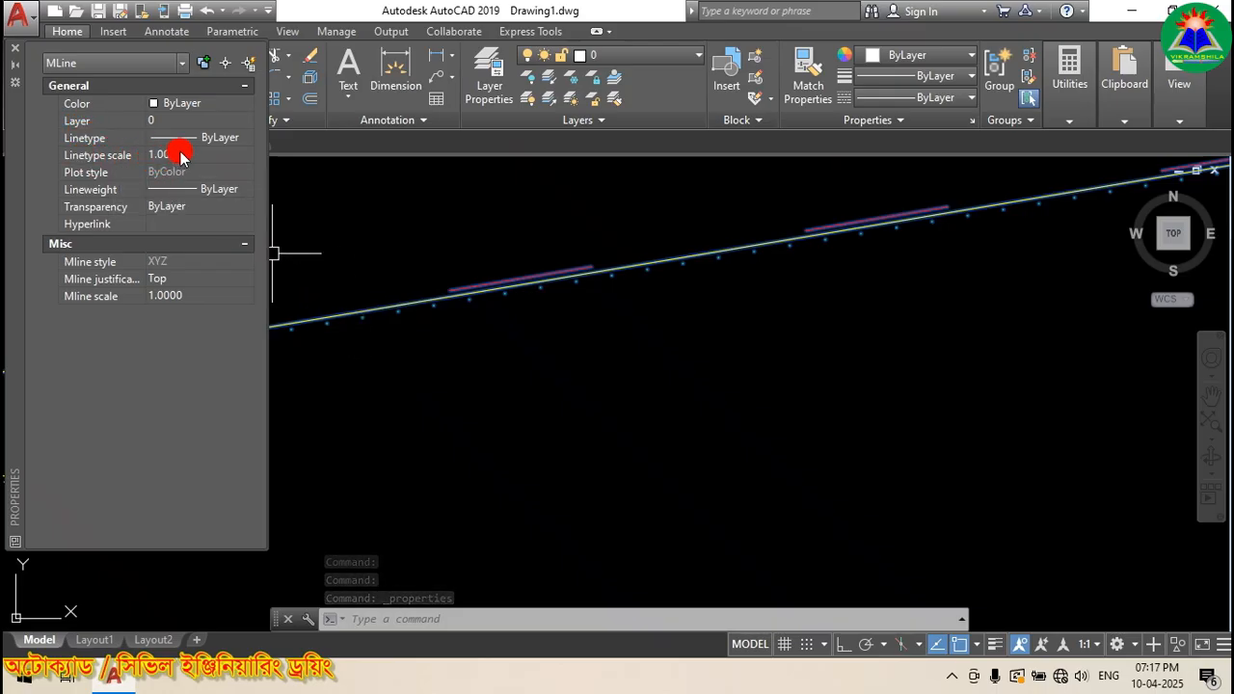
{"action": "left_click", "coordinate": [221, 159]}
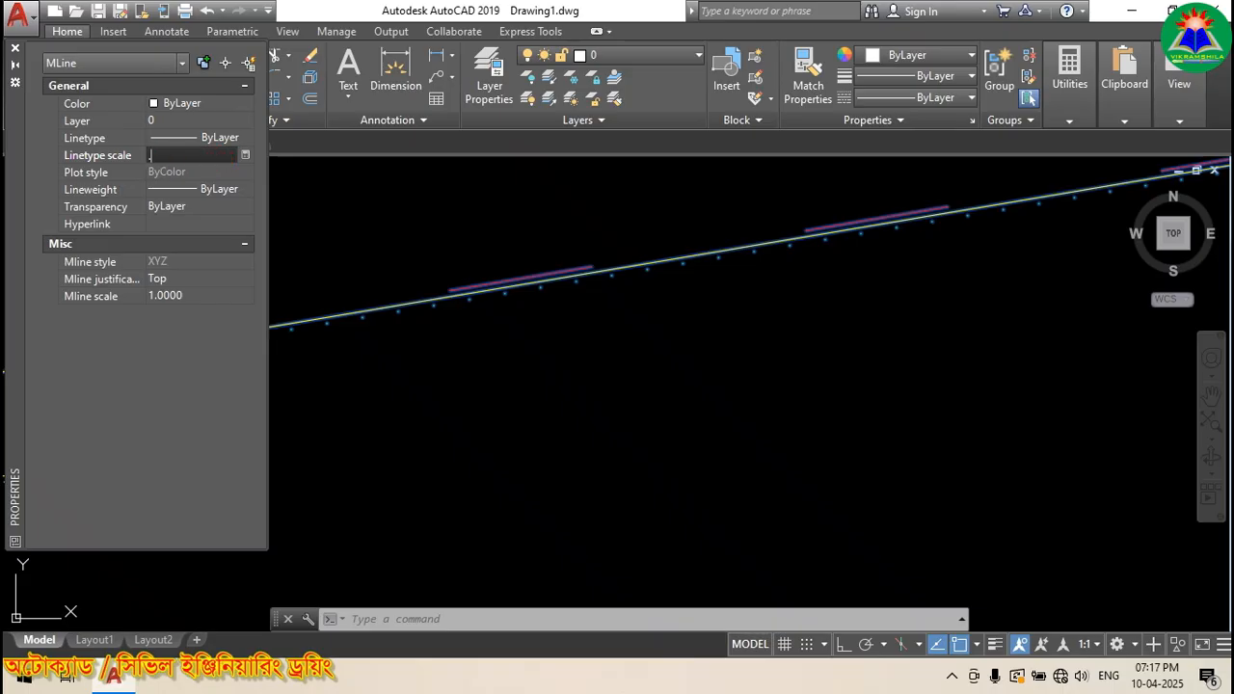
{"action": "key", "text": "Return"}
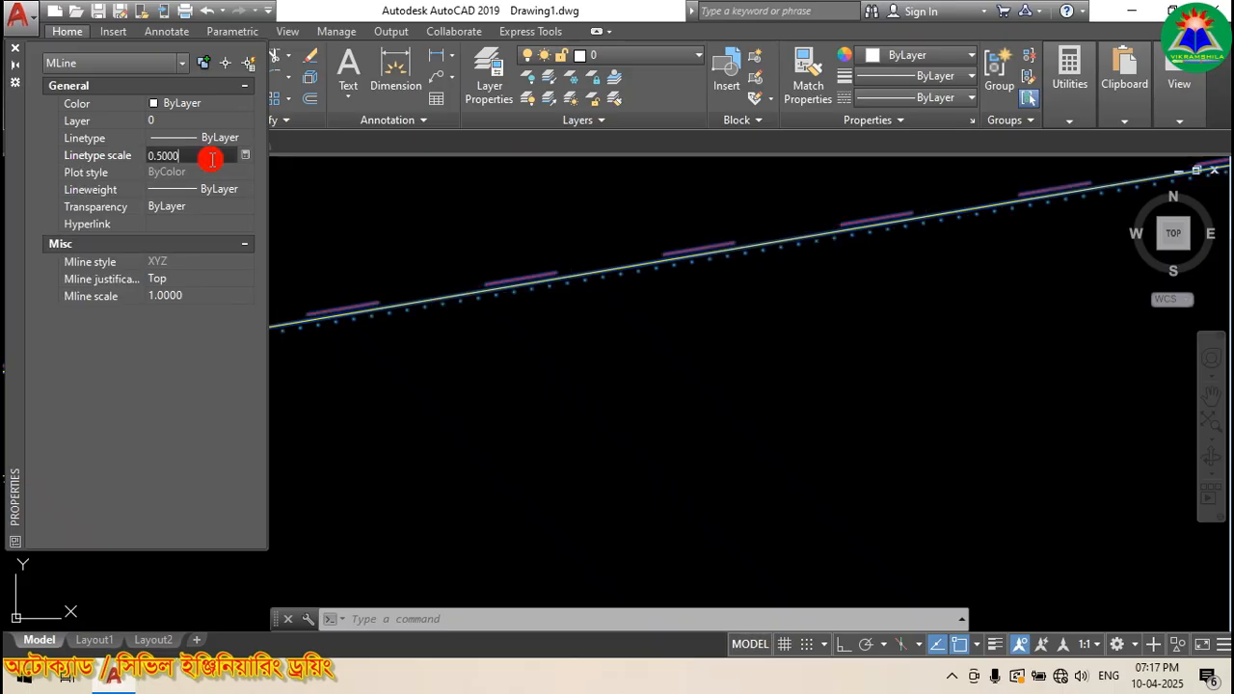
{"action": "double_click", "coordinate": [202, 157]}
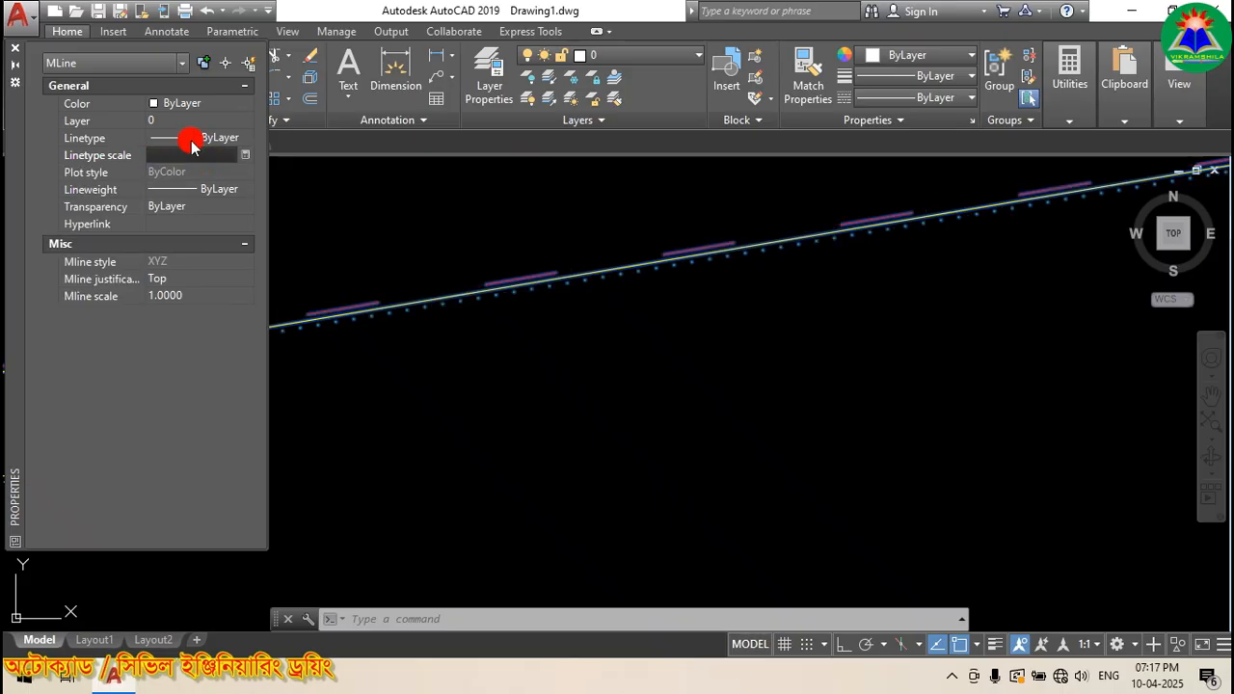
{"action": "key", "text": "Return"}
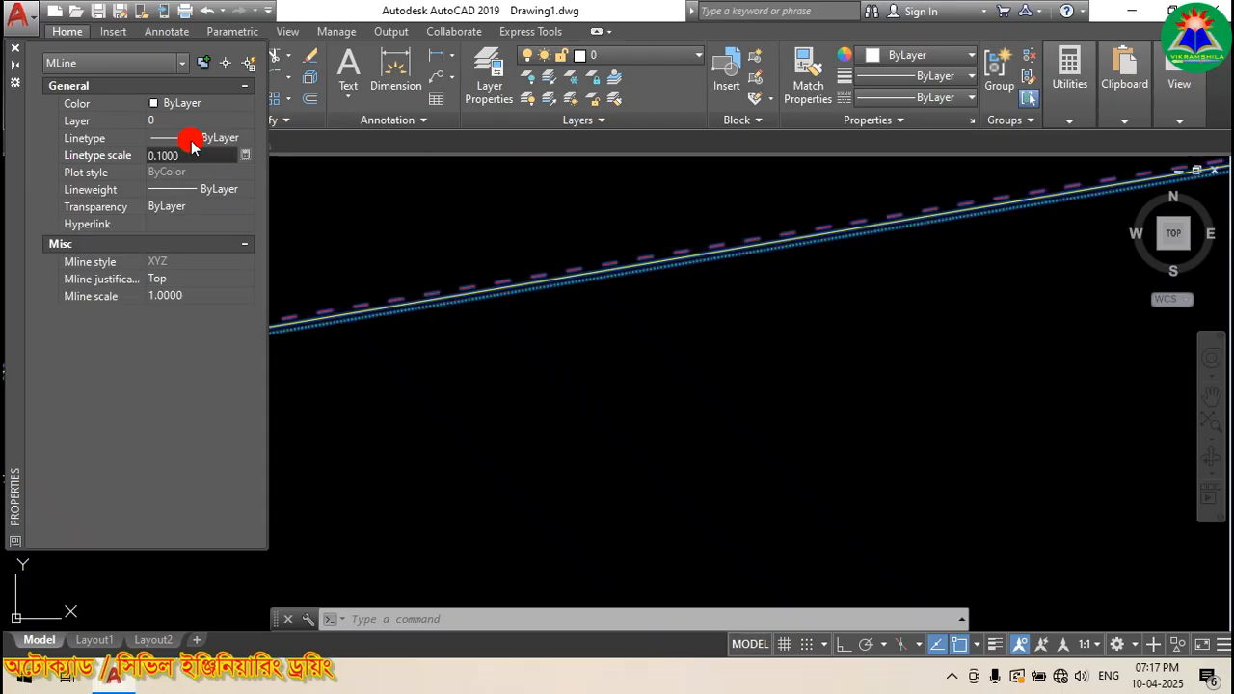
{"action": "scroll", "coordinate": [541, 269], "scroll_direction": "up", "scroll_amount": 1}
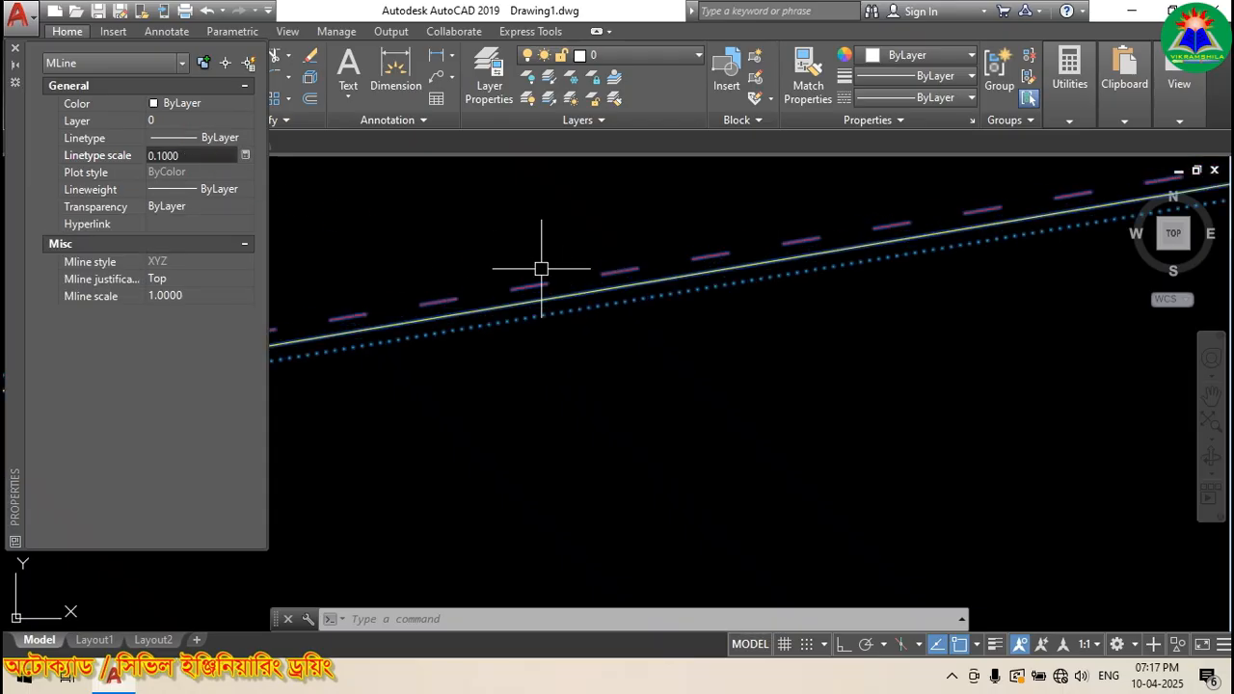
{"action": "key", "text": "Escape"}
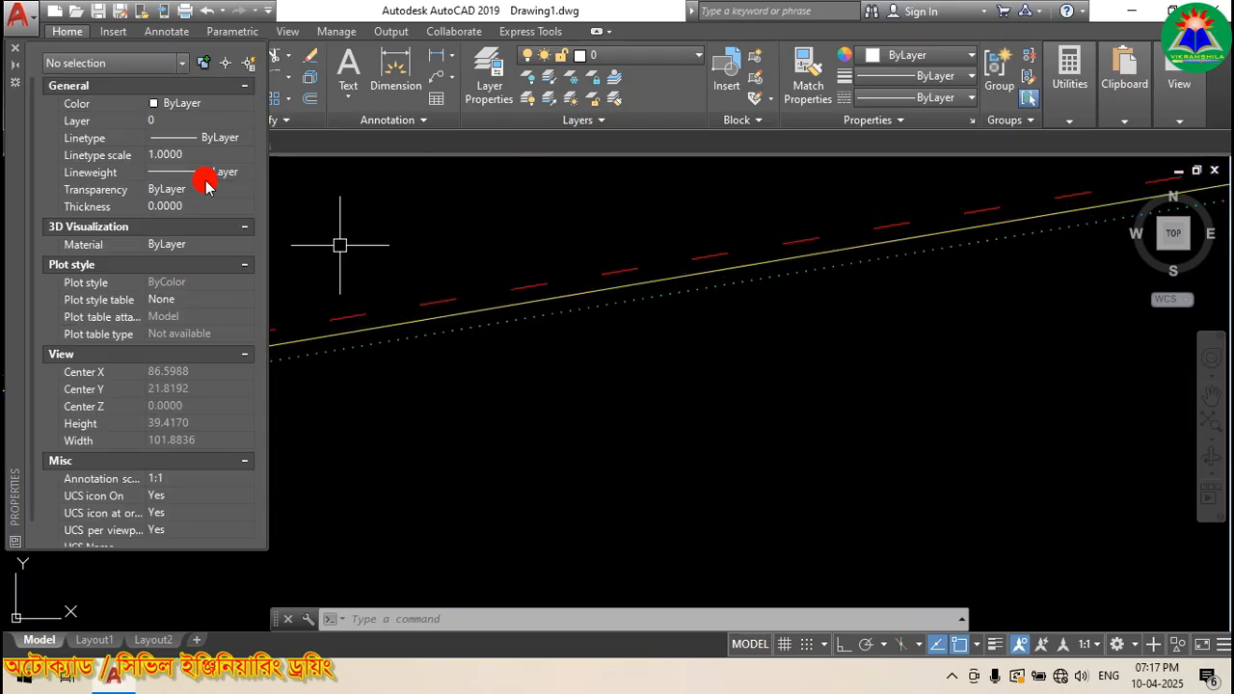
Step: Close the Properties palette and zoom in and out to inspect the finer dashes and dots
{"action": "left_click", "coordinate": [14, 53]}
{"action": "scroll", "coordinate": [441, 311], "scroll_direction": "up", "scroll_amount": 2}
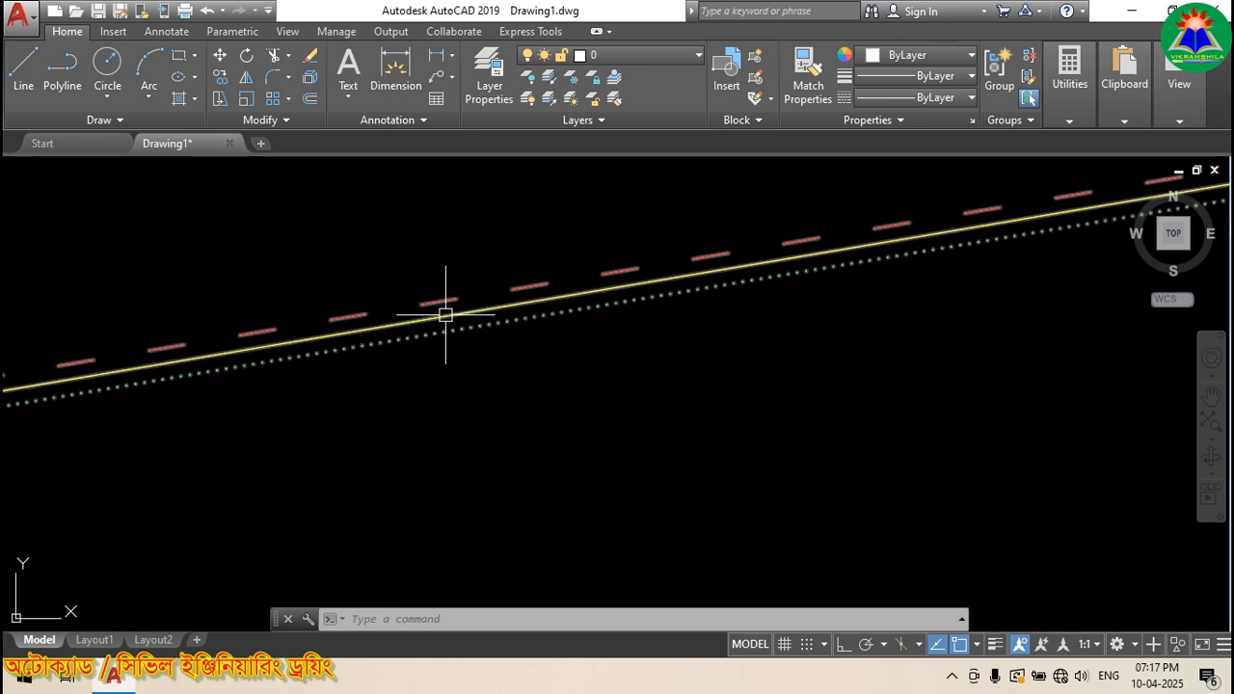
{"action": "scroll", "coordinate": [400, 322], "scroll_direction": "down", "scroll_amount": 3}
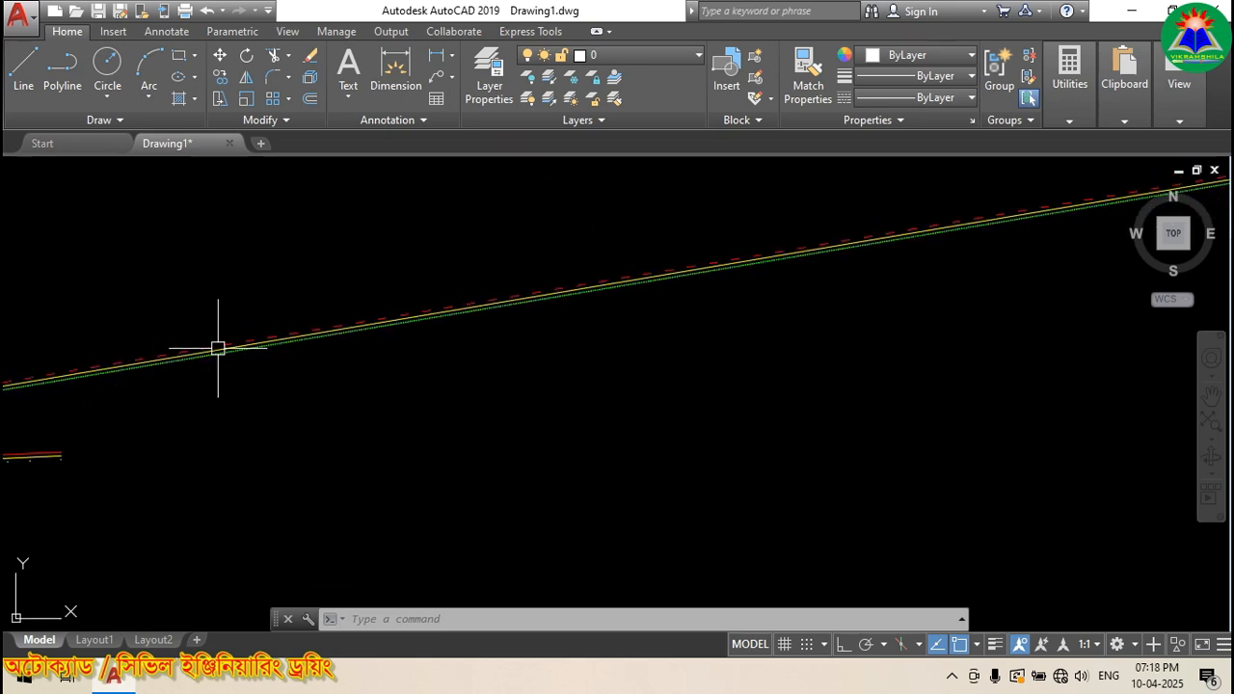
{"action": "scroll", "coordinate": [515, 290], "scroll_direction": "up", "scroll_amount": 3}
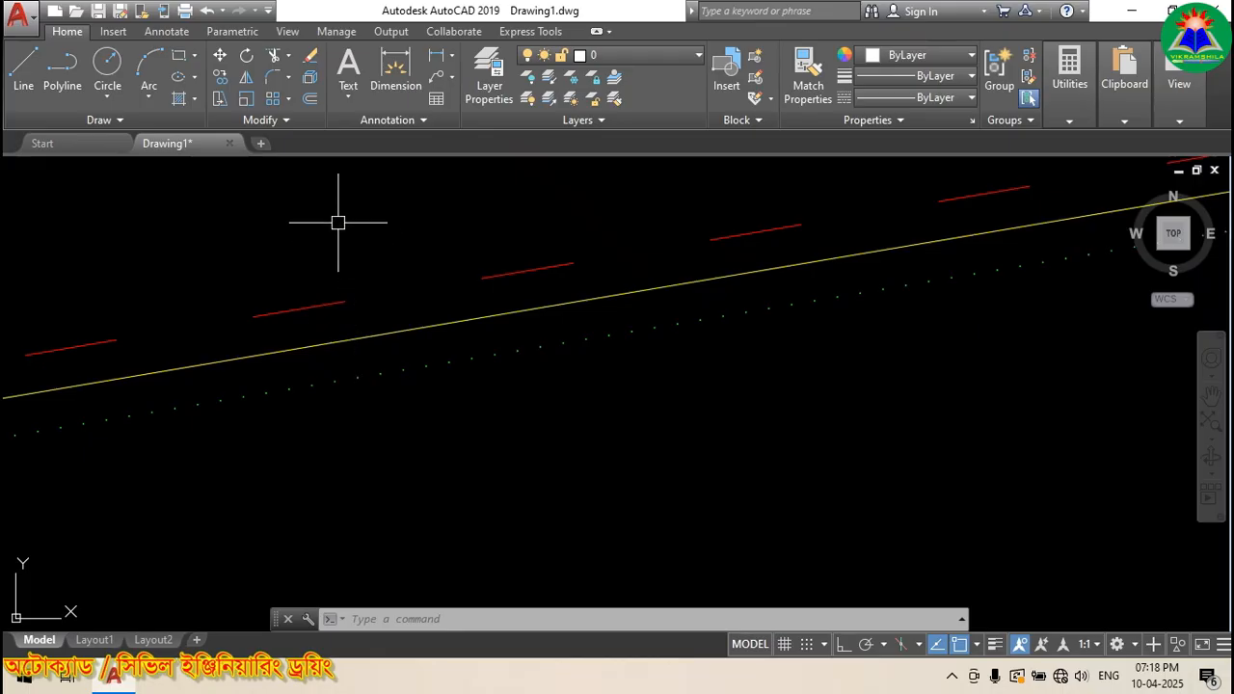
{"action": "scroll", "coordinate": [379, 439], "scroll_direction": "down", "scroll_amount": 4}
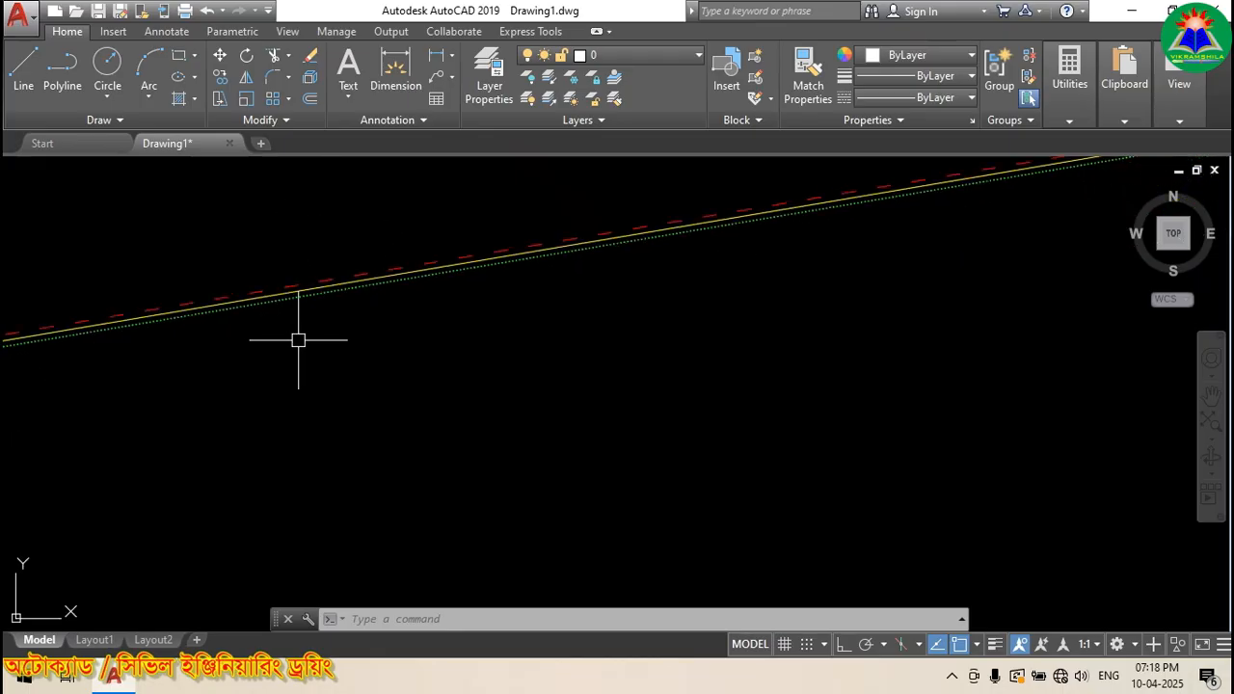
{"action": "scroll", "coordinate": [414, 297], "scroll_direction": "up", "scroll_amount": 1}
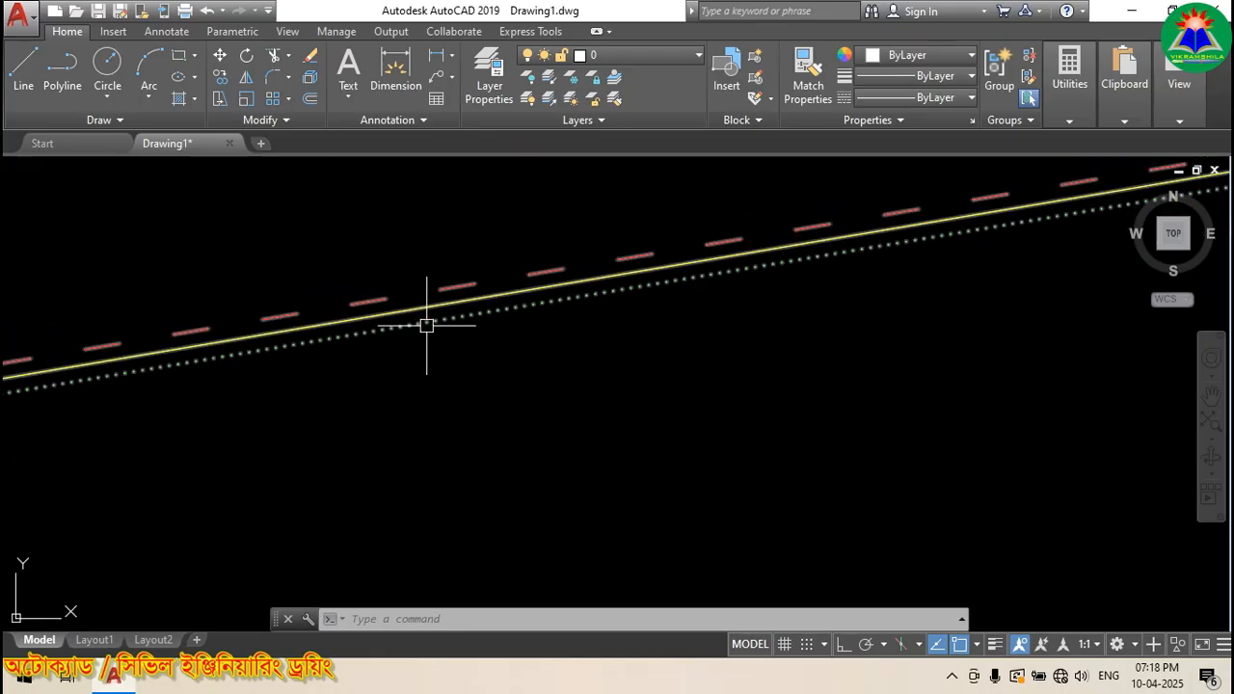
{"action": "scroll", "coordinate": [428, 323], "scroll_direction": "down", "scroll_amount": 4}
{"action": "scroll", "coordinate": [499, 299], "scroll_direction": "up", "scroll_amount": 2}
{"action": "scroll", "coordinate": [675, 279], "scroll_direction": "down", "scroll_amount": 3}
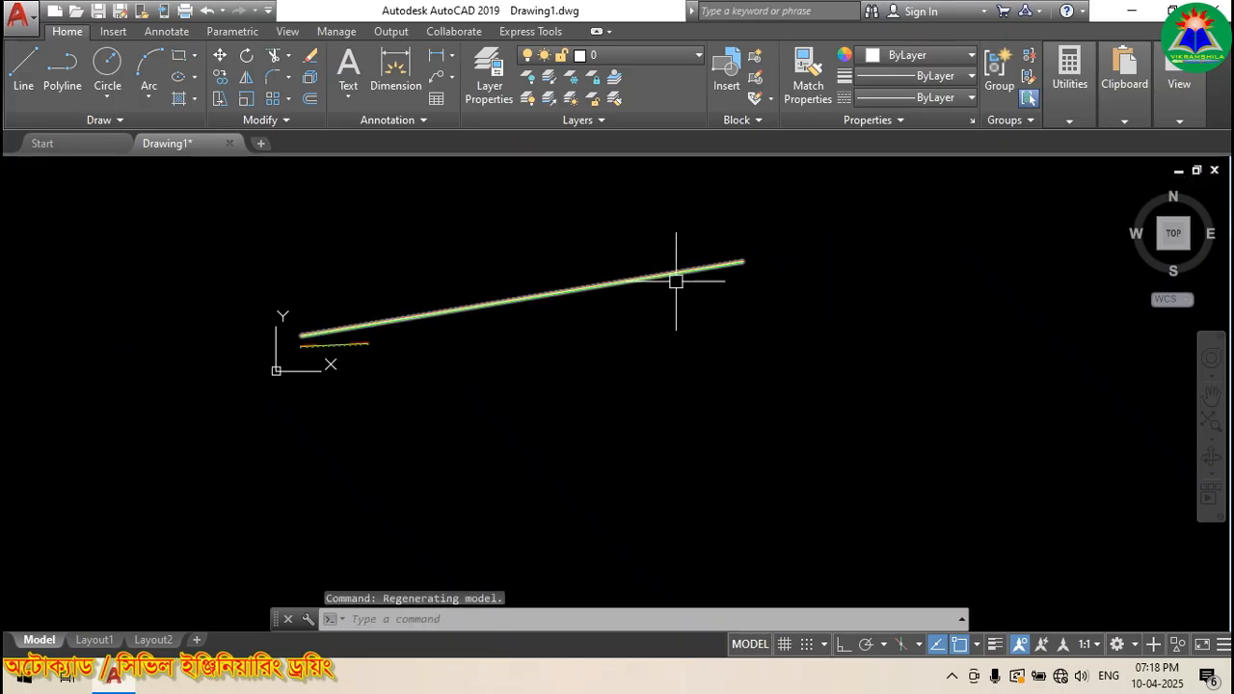
{"action": "scroll", "coordinate": [745, 257], "scroll_direction": "up", "scroll_amount": 3}
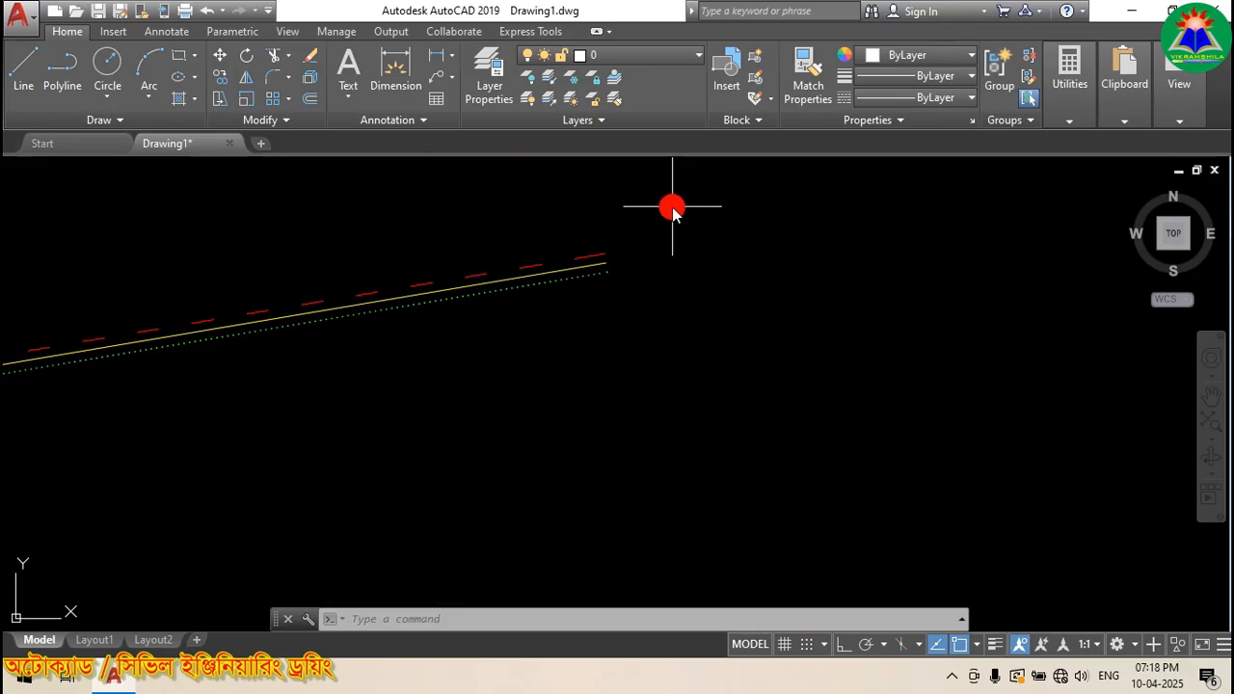
Step: Open the Multiline Style manager and start a new ABC style, then cancel that first attempt
{"action": "right_click", "coordinate": [673, 212]}
{"action": "mouse_move", "coordinate": [744, 240]}
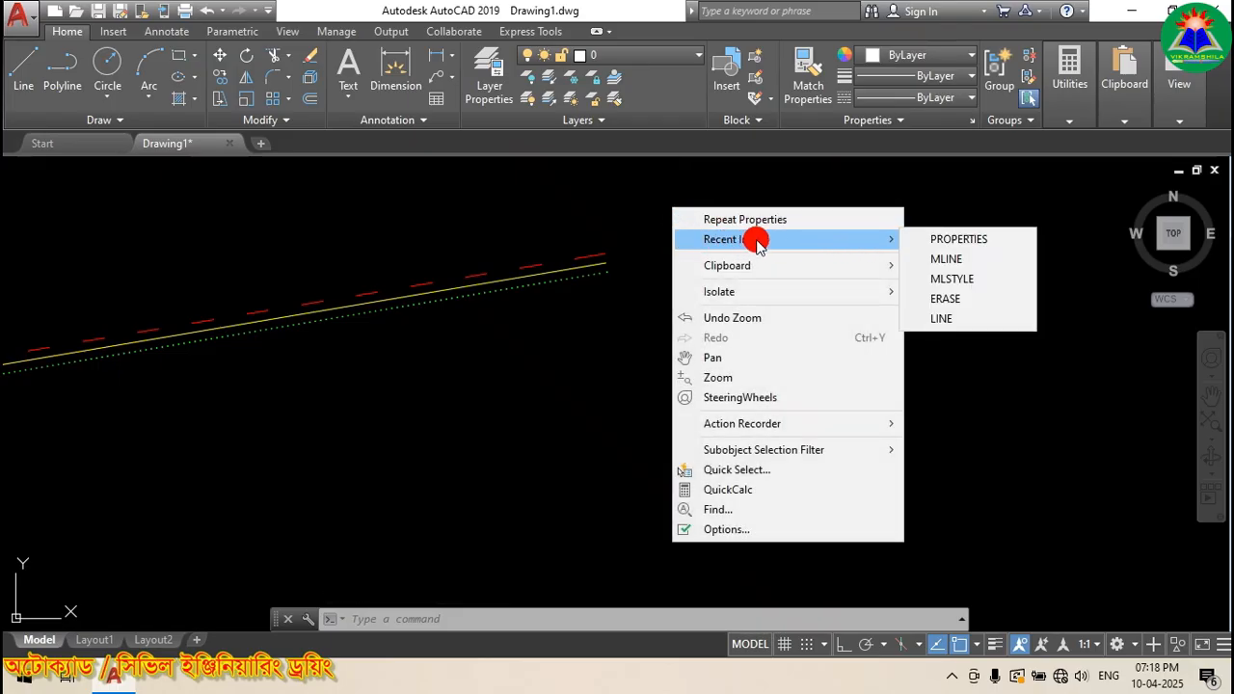
{"action": "left_click", "coordinate": [988, 280]}
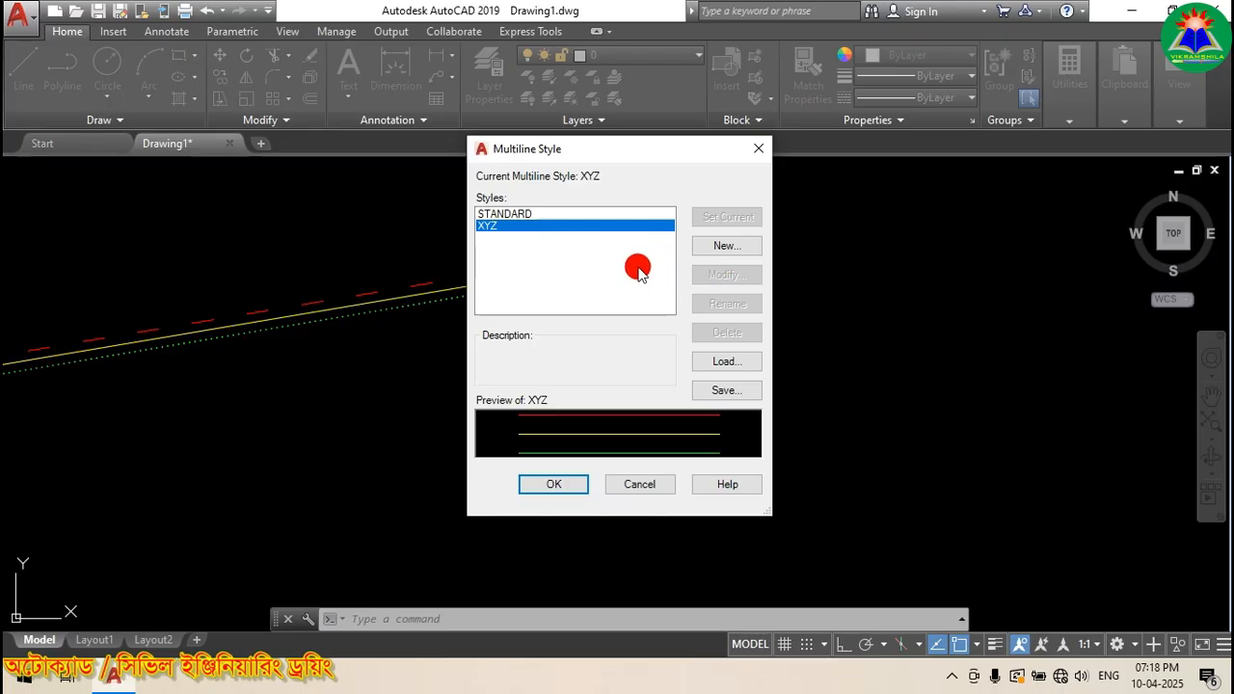
{"action": "left_click", "coordinate": [714, 248]}
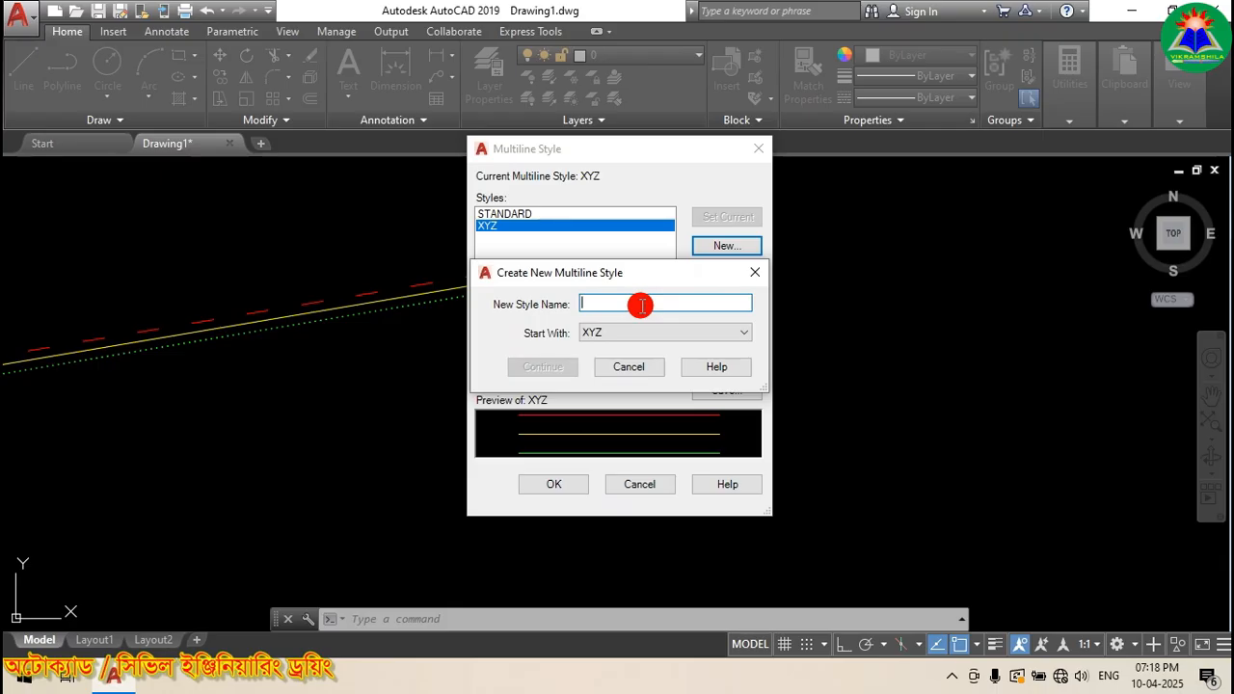
{"action": "type", "text": "abc"}
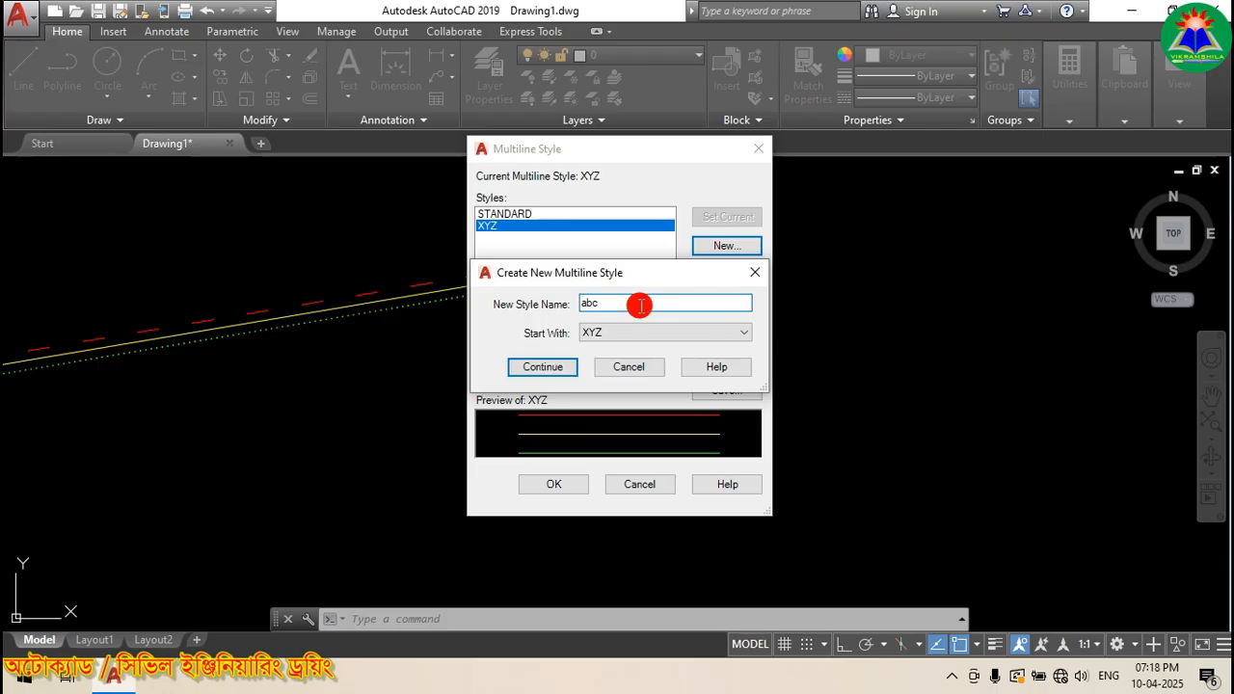
{"action": "left_click", "coordinate": [516, 365]}
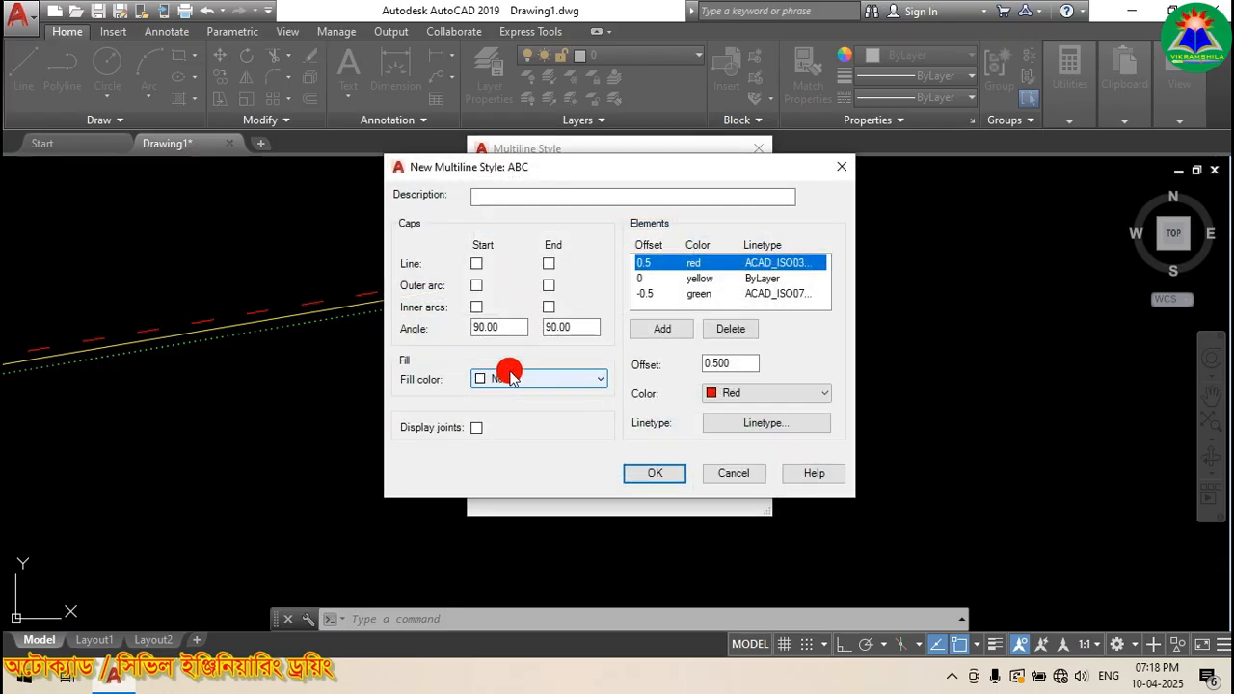
{"action": "left_click", "coordinate": [631, 498]}
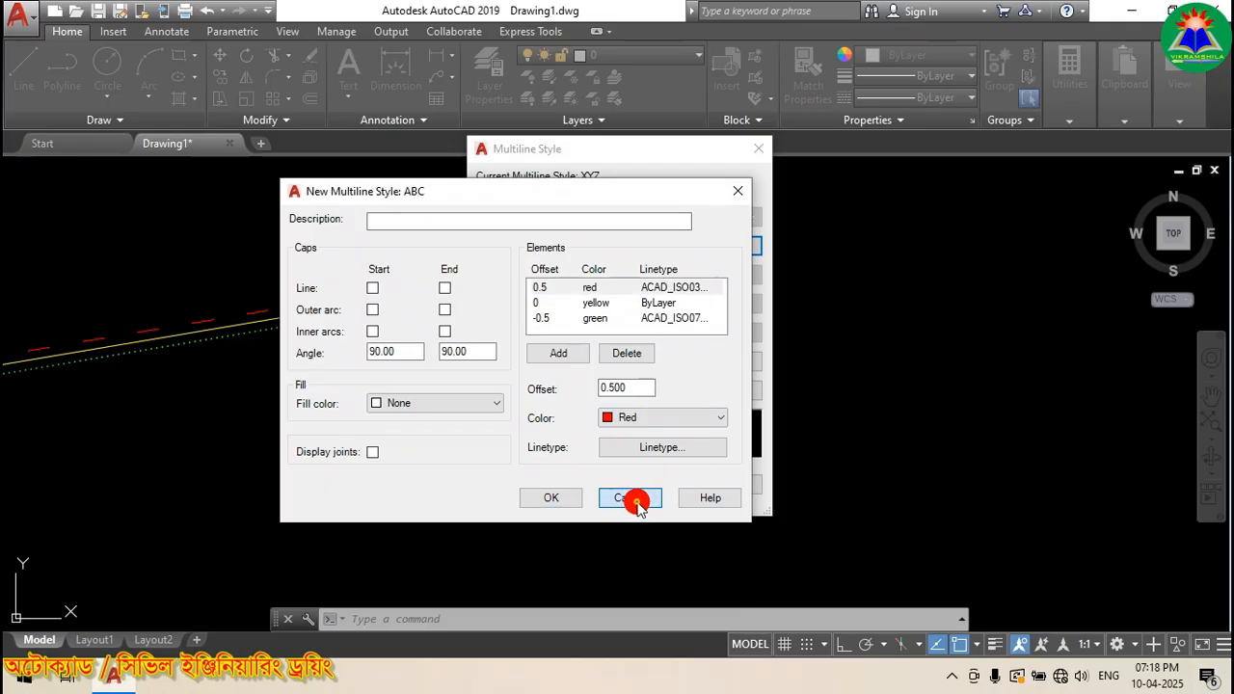
Step: Create the ABC style again starting from STANDARD and continue to its element settings
{"action": "left_click", "coordinate": [709, 244]}
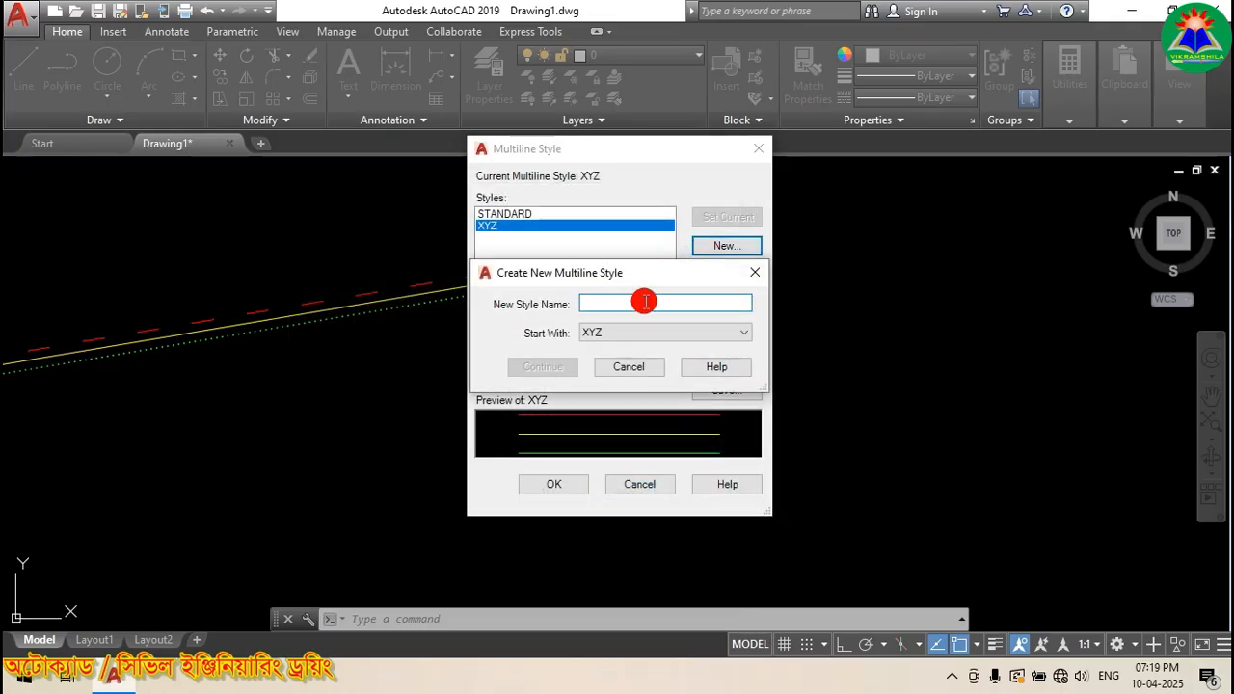
{"action": "type", "text": "abc"}
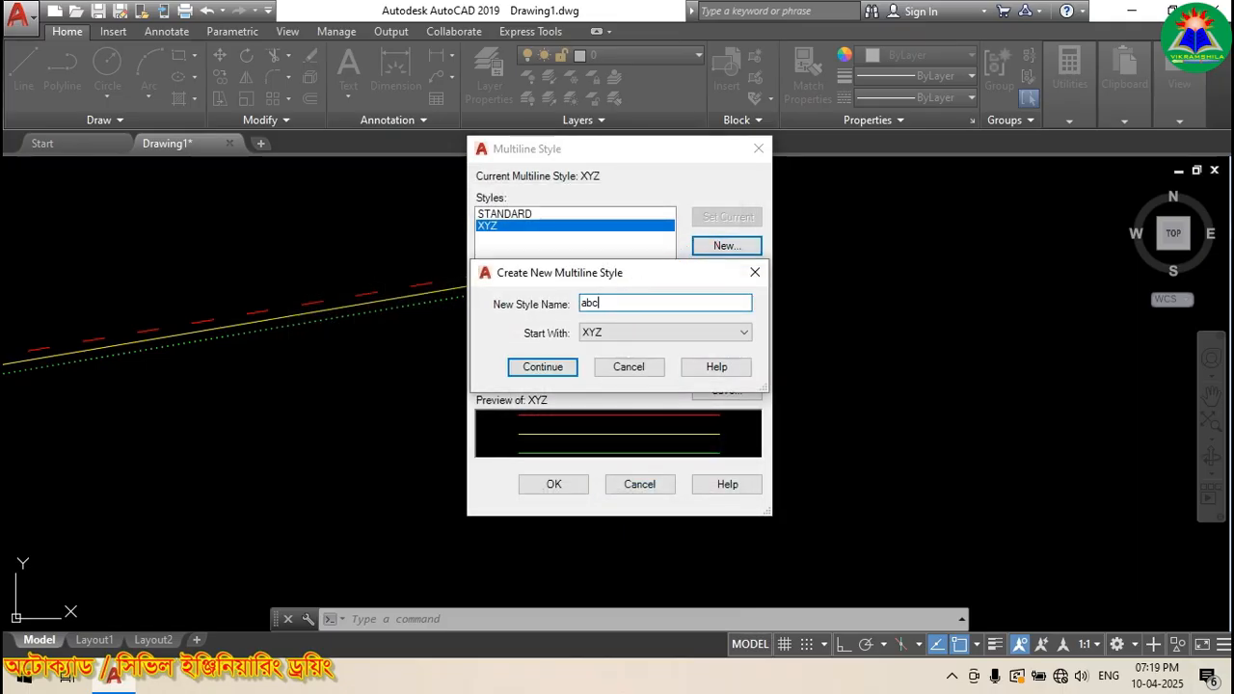
{"action": "left_click", "coordinate": [612, 332]}
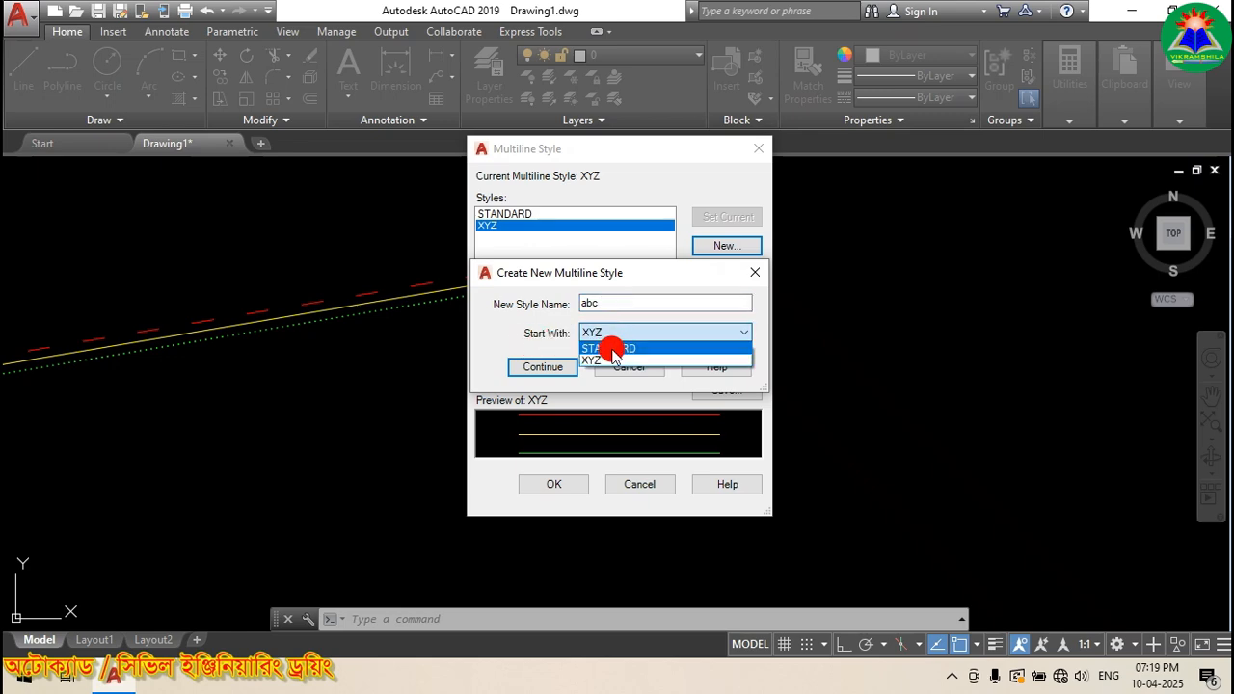
{"action": "left_click", "coordinate": [612, 349]}
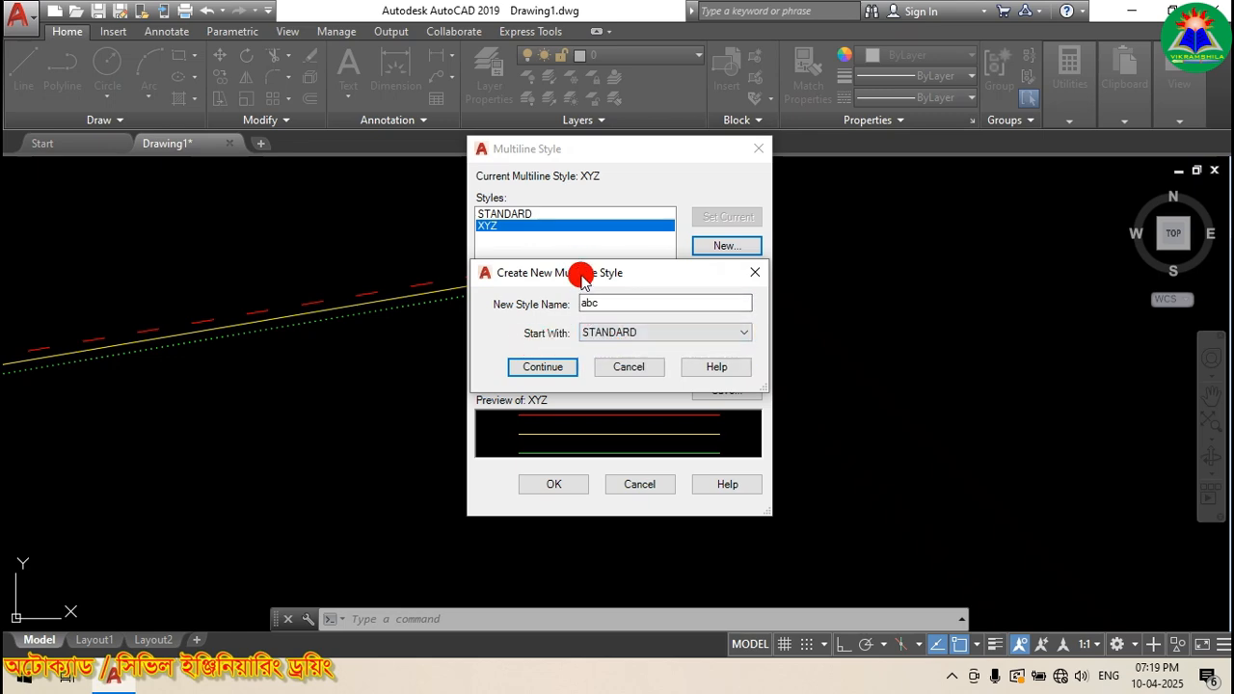
{"action": "left_click_drag", "start_coordinate": [583, 276], "coordinate": [860, 278]}
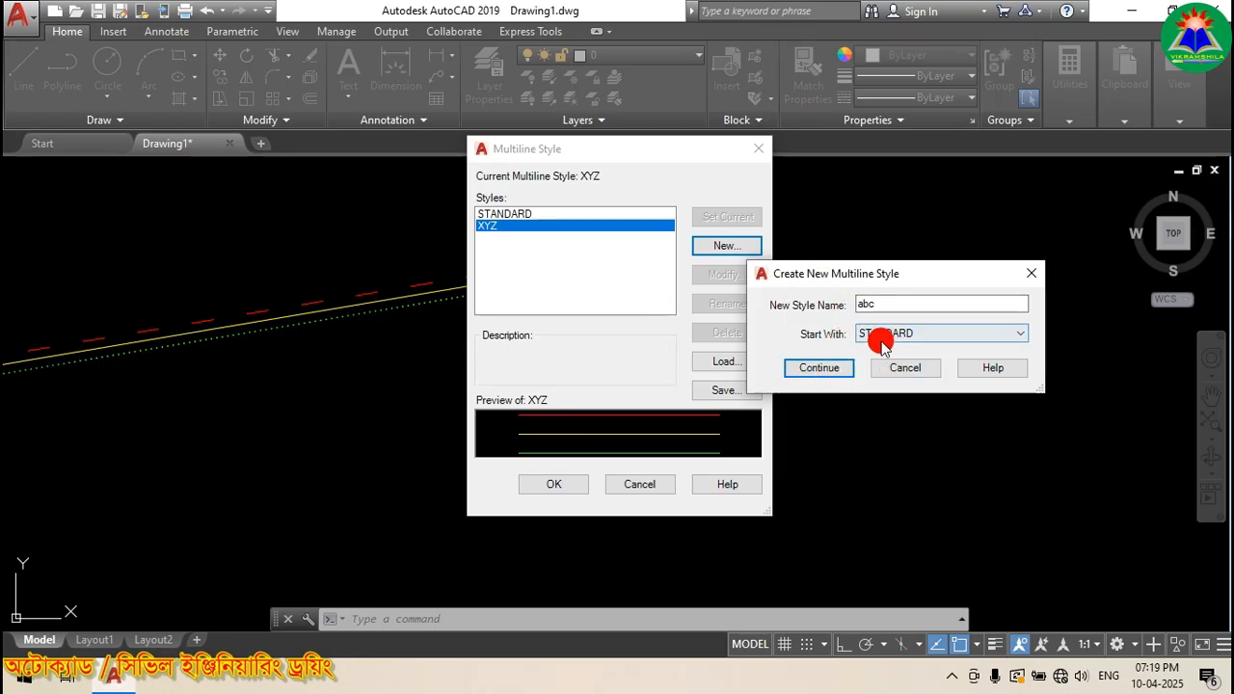
{"action": "left_click", "coordinate": [831, 368]}
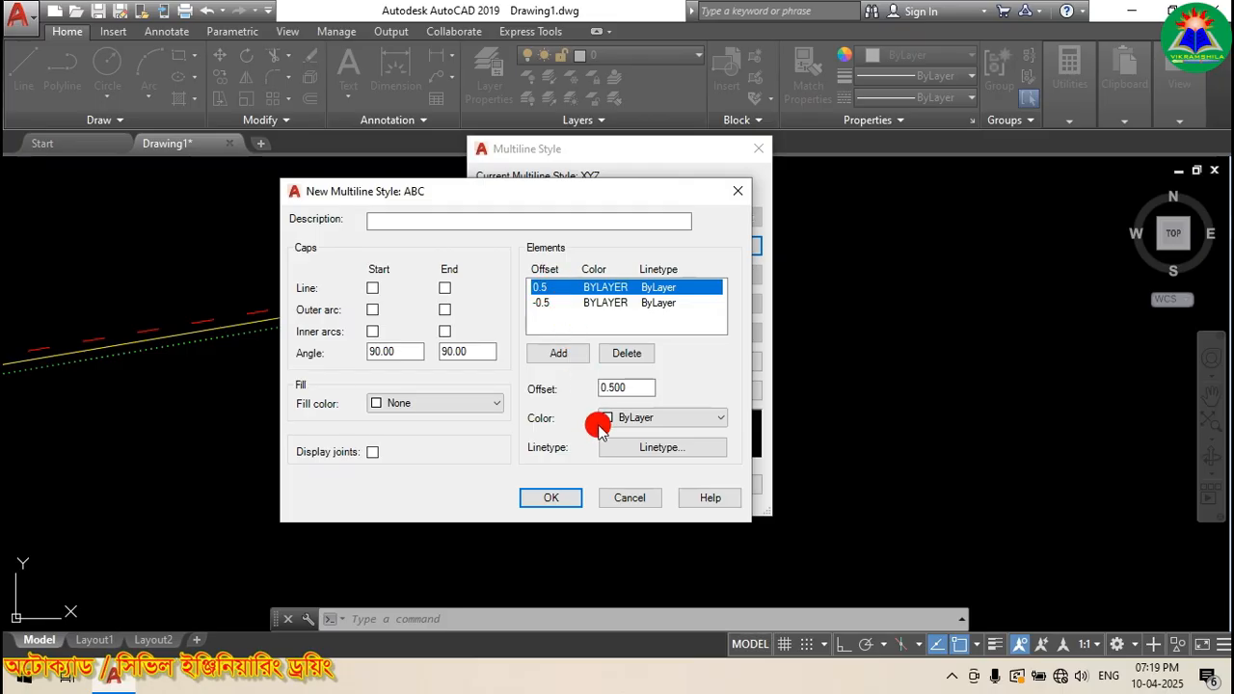
Step: Discard the STANDARD-based version and recreate the ABC style starting from XYZ
{"action": "left_click", "coordinate": [625, 500]}
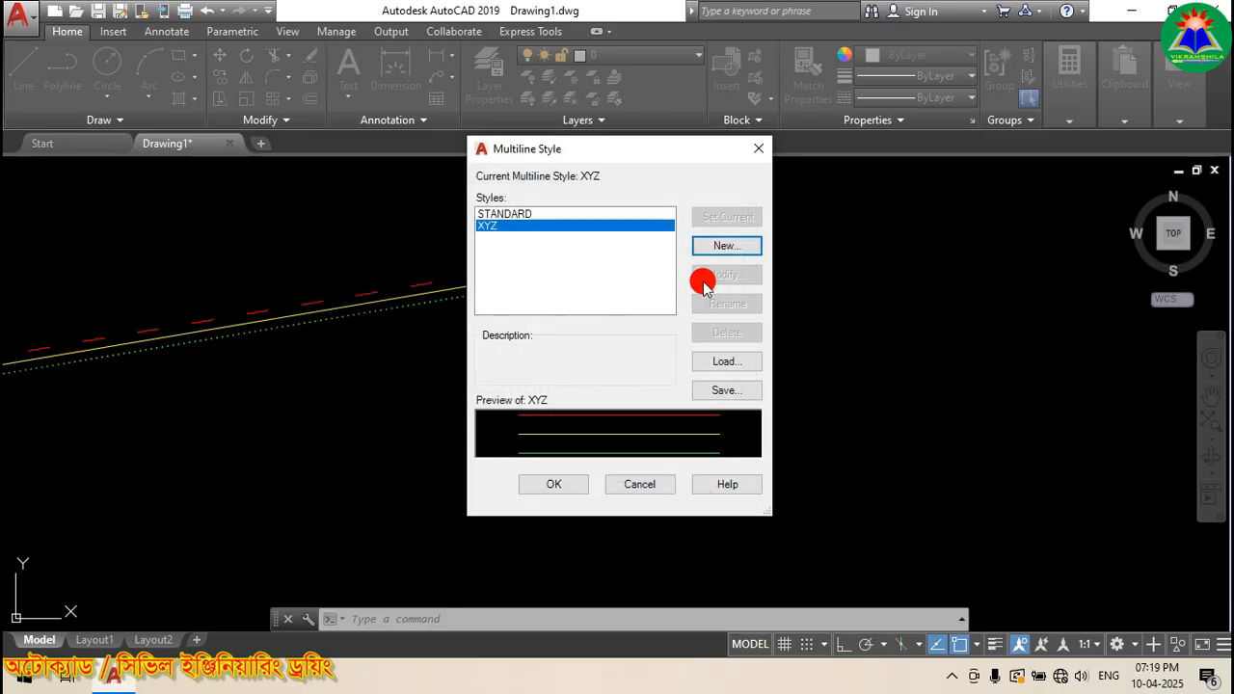
{"action": "left_click", "coordinate": [718, 246]}
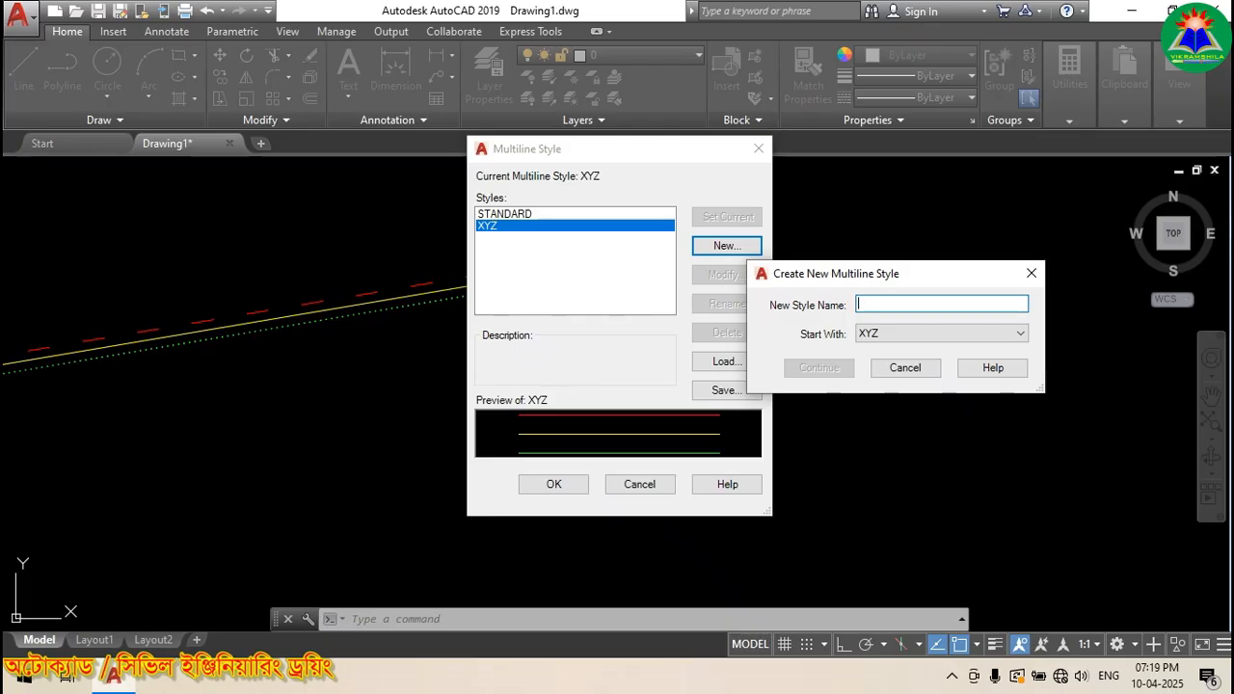
{"action": "type", "text": "ab"}
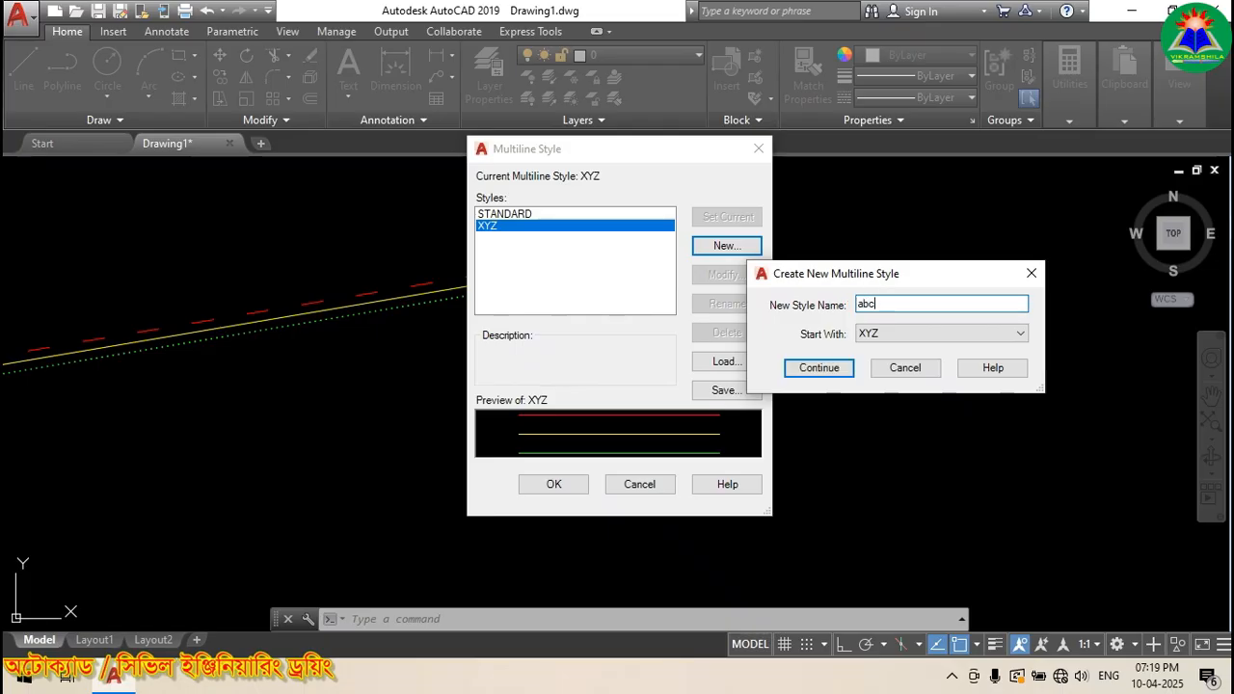
{"action": "type", "text": "c"}
{"action": "left_click", "coordinate": [892, 334]}
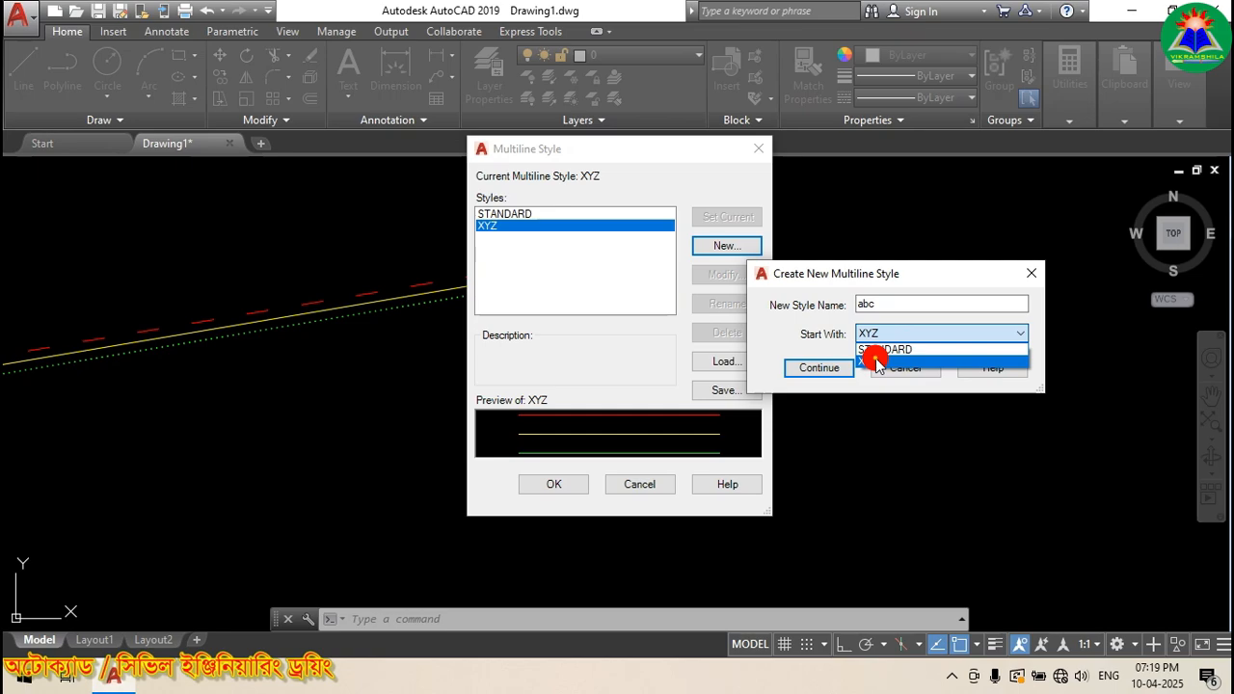
{"action": "left_click", "coordinate": [877, 362]}
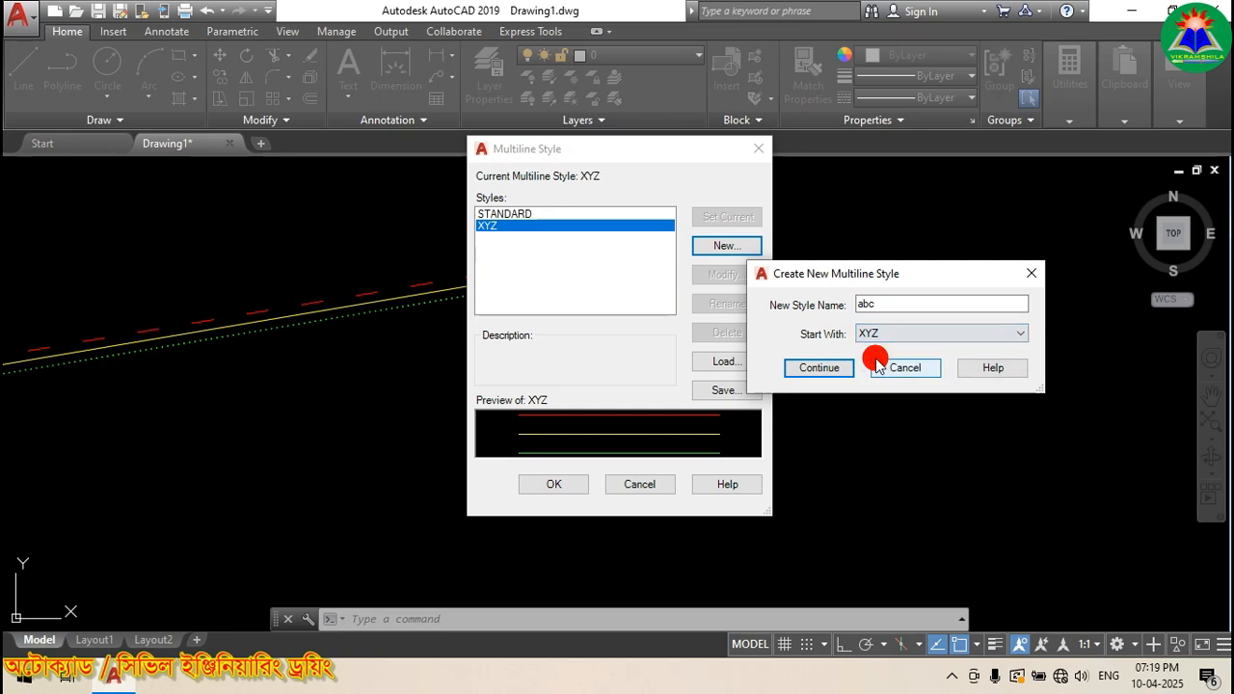
{"action": "left_click", "coordinate": [819, 368]}
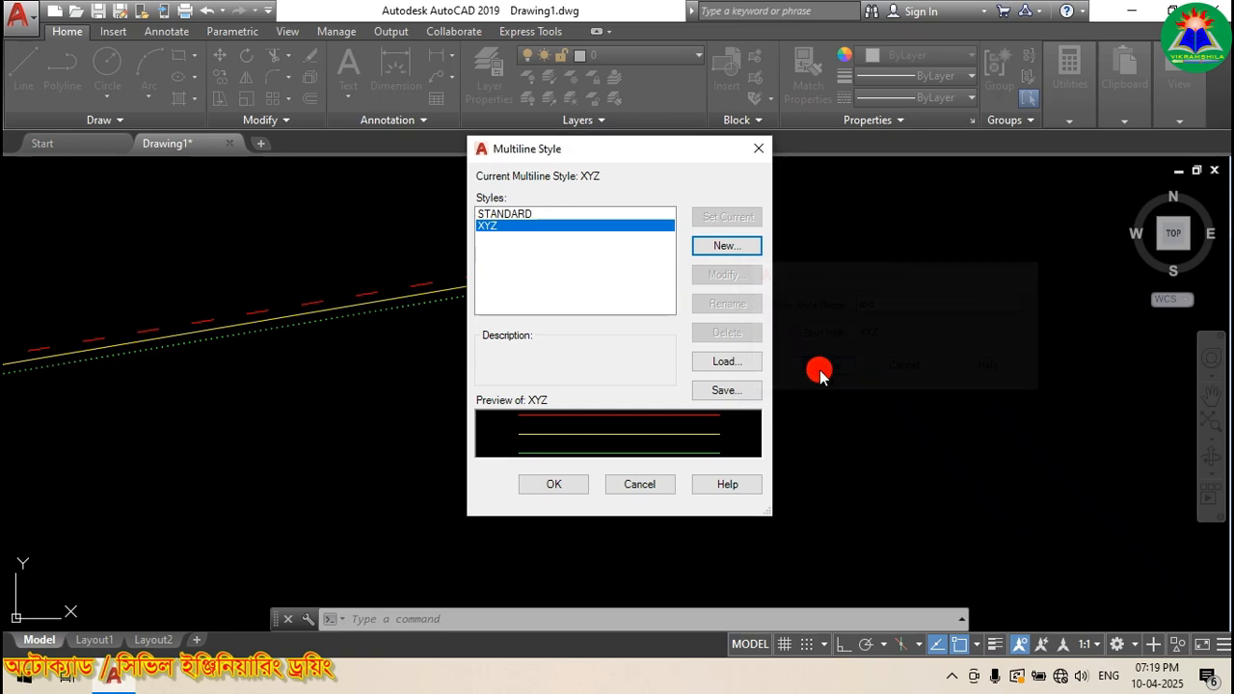
{"action": "left_click", "coordinate": [547, 292]}
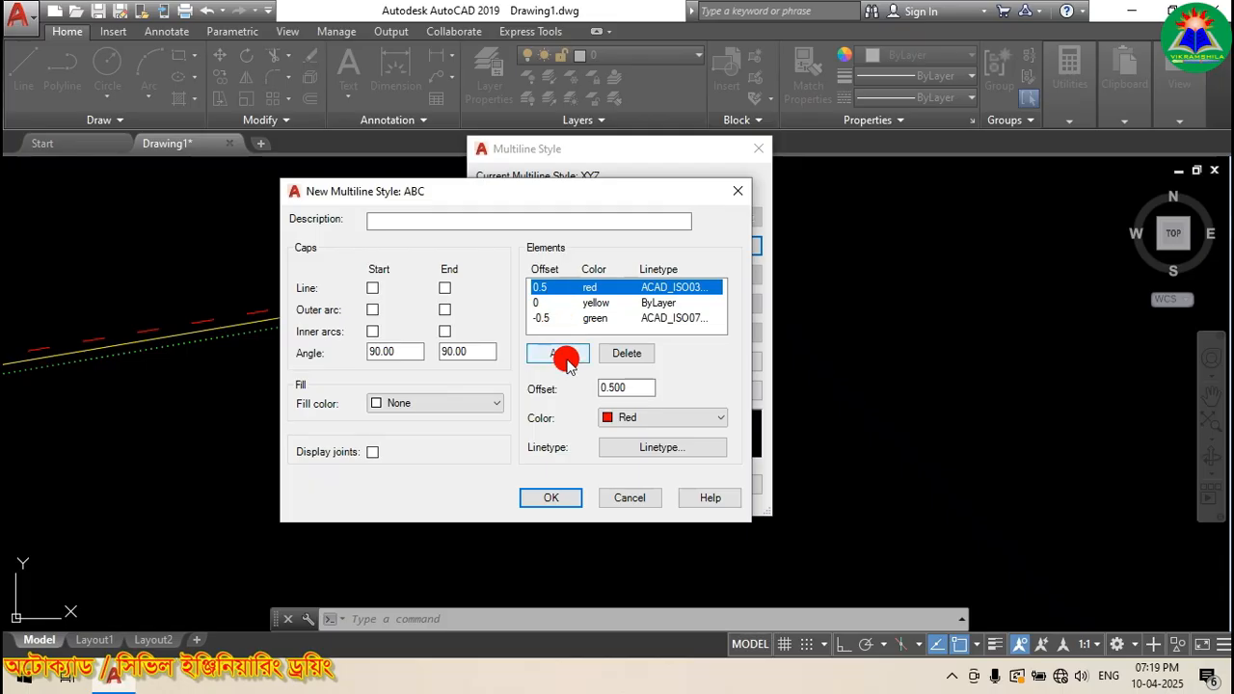
Step: Add a new ByLayer line element at offset 0 to ABC and select its offset for editing
{"action": "left_click", "coordinate": [565, 303]}
{"action": "left_click", "coordinate": [560, 353]}
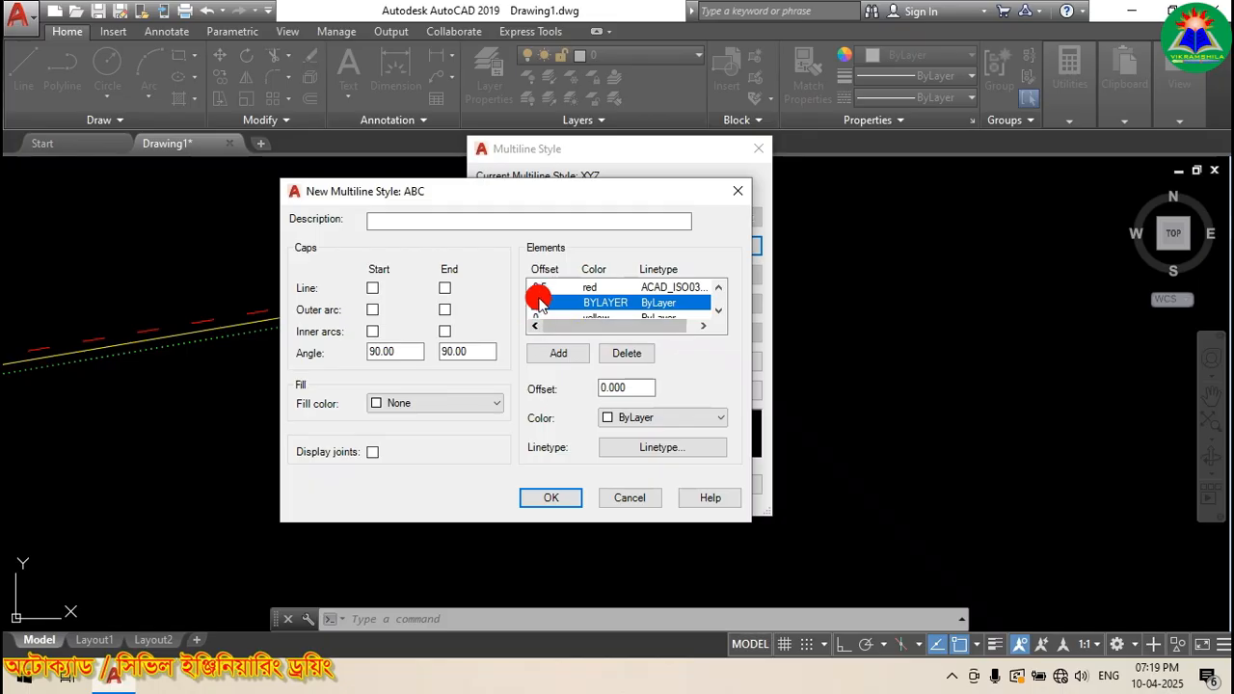
{"action": "scroll", "coordinate": [551, 300], "scroll_direction": "down", "scroll_amount": 1}
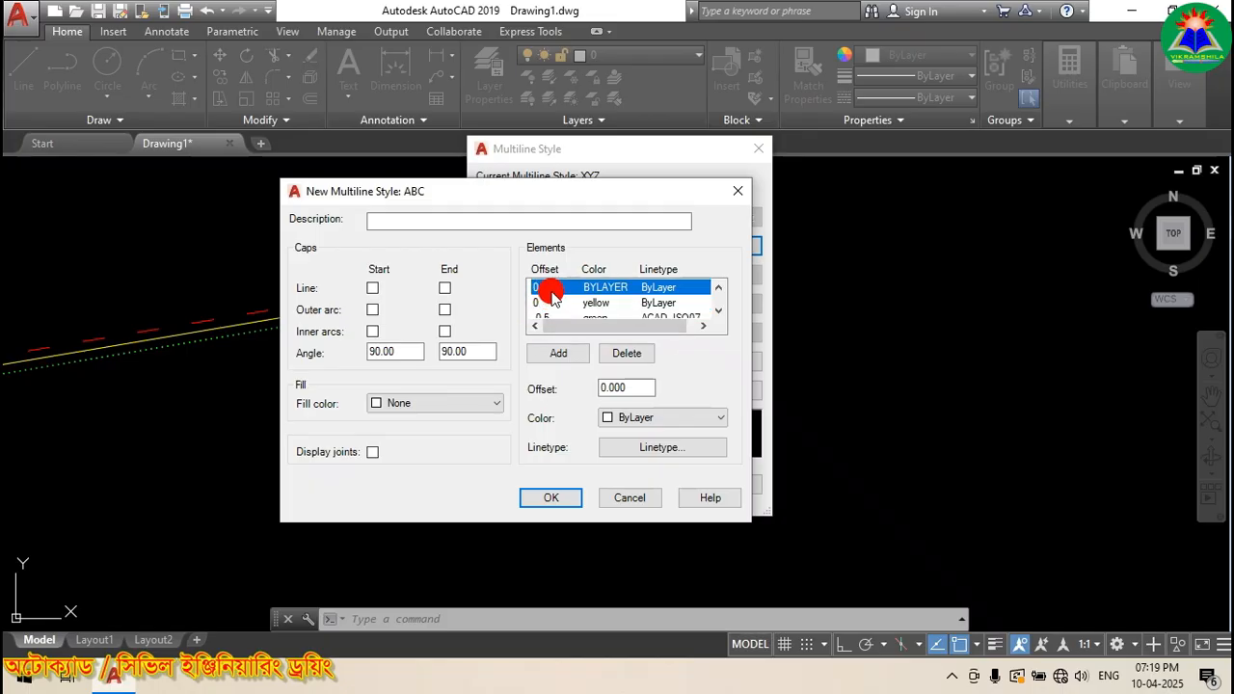
{"action": "left_click", "coordinate": [554, 303]}
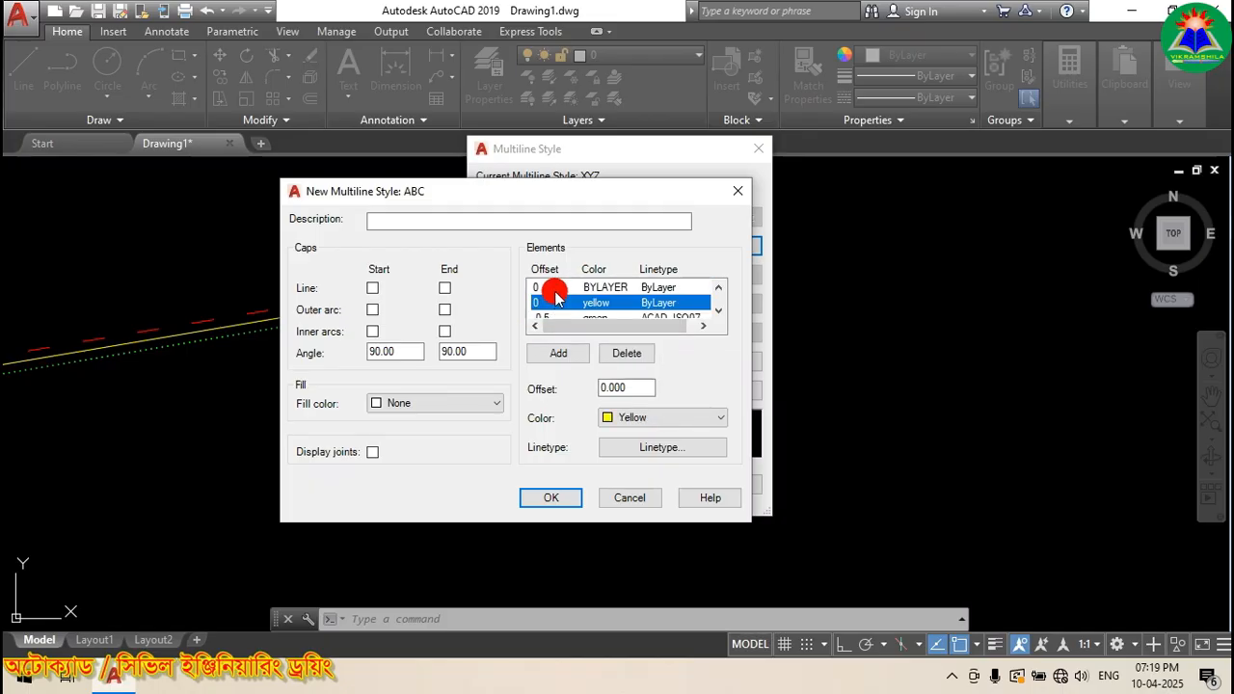
{"action": "scroll", "coordinate": [555, 293], "scroll_direction": "up", "scroll_amount": 1}
{"action": "left_click", "coordinate": [556, 290]}
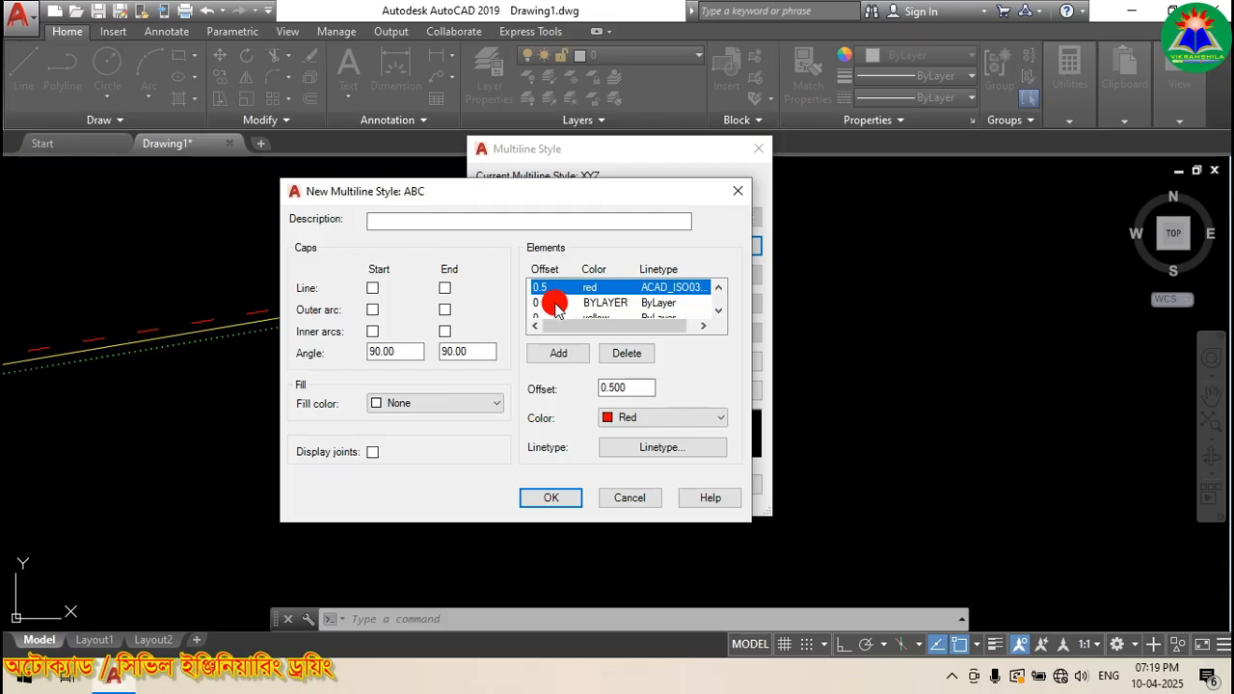
{"action": "left_click", "coordinate": [555, 303]}
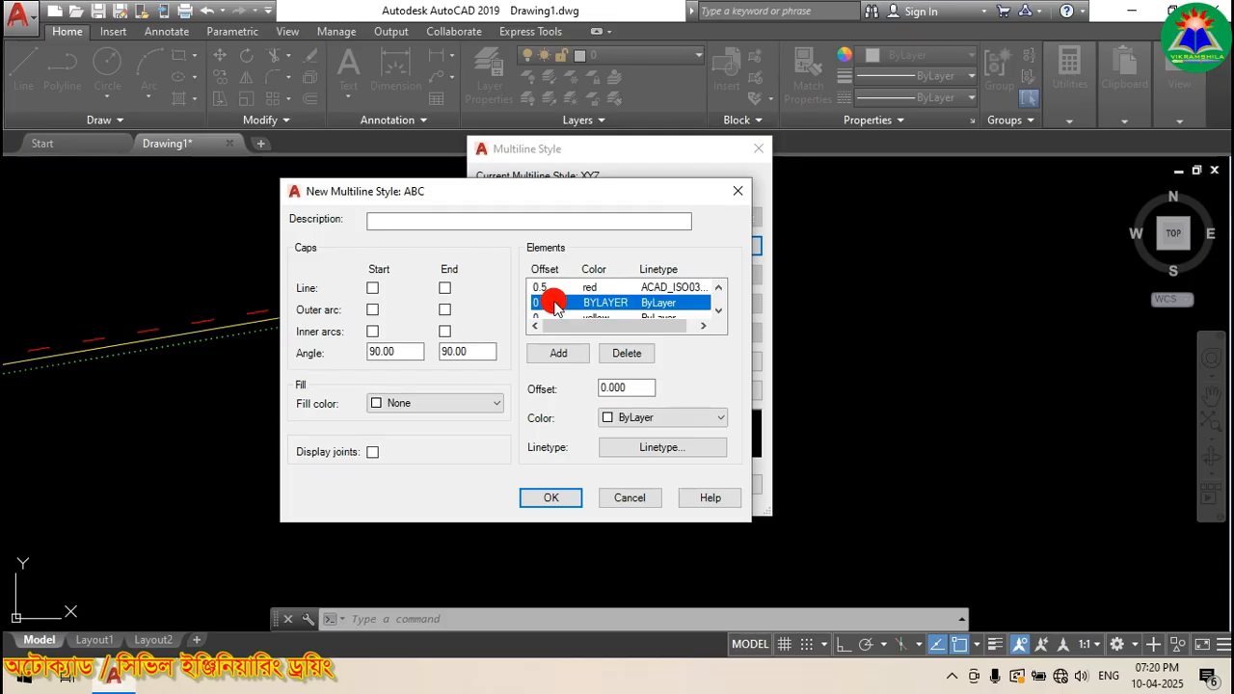
{"action": "scroll", "coordinate": [555, 303], "scroll_direction": "down", "scroll_amount": 1}
{"action": "left_click", "coordinate": [556, 303]}
{"action": "scroll", "coordinate": [555, 305], "scroll_direction": "down", "scroll_amount": 1}
{"action": "left_click", "coordinate": [556, 303]}
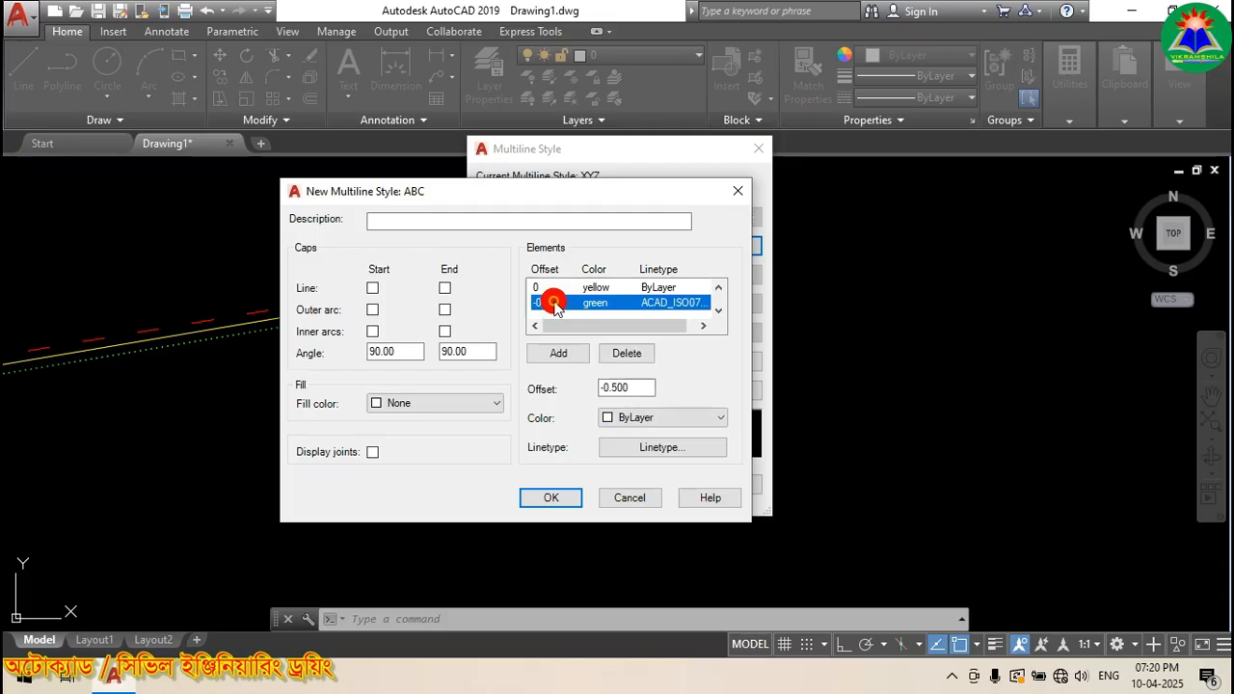
{"action": "scroll", "coordinate": [564, 307], "scroll_direction": "up", "scroll_amount": 1}
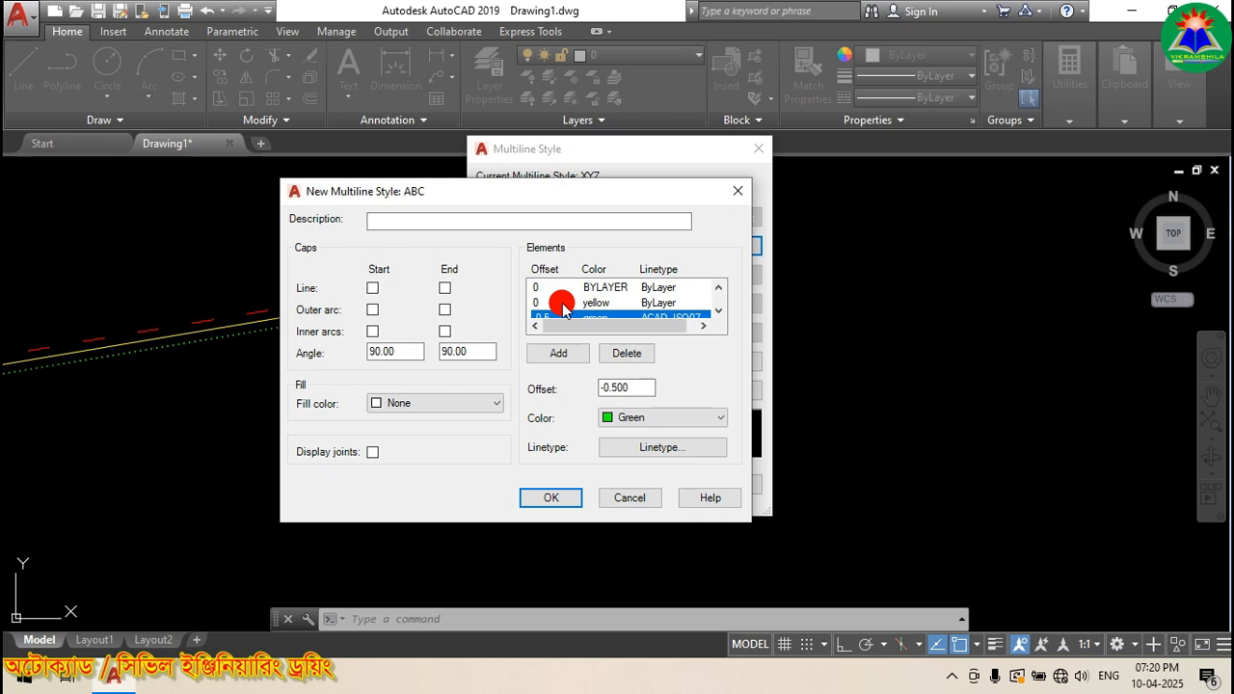
{"action": "left_click", "coordinate": [546, 288]}
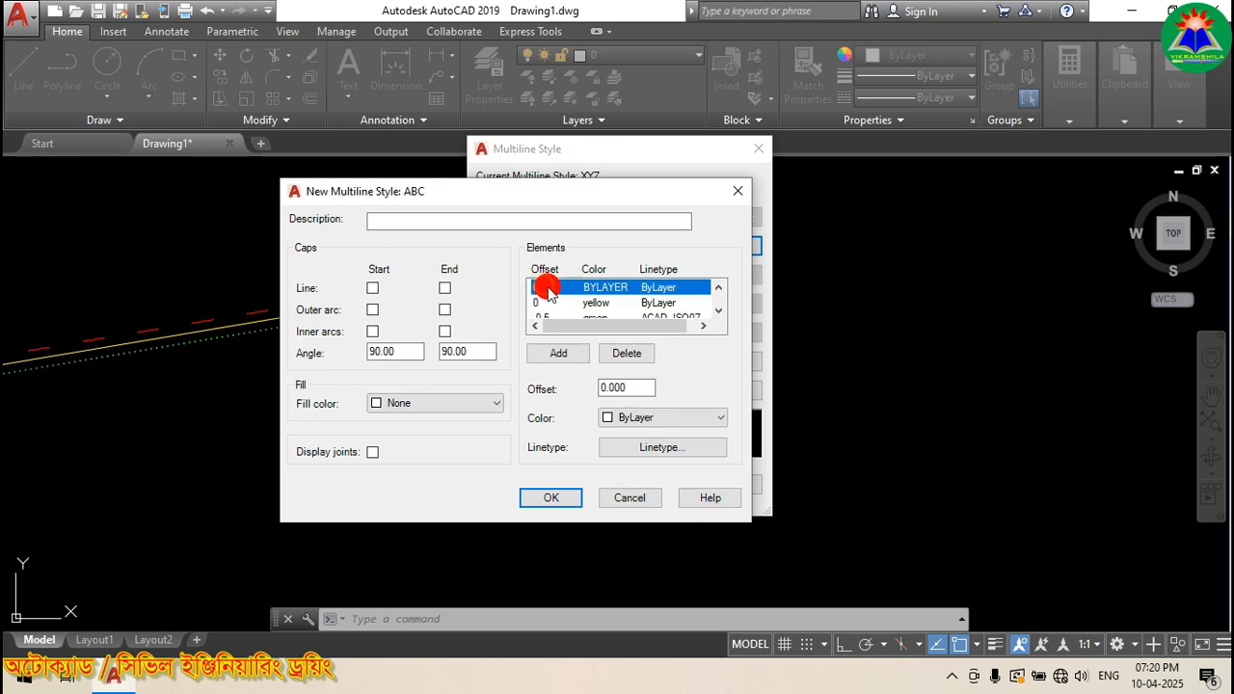
{"action": "left_click", "coordinate": [552, 302]}
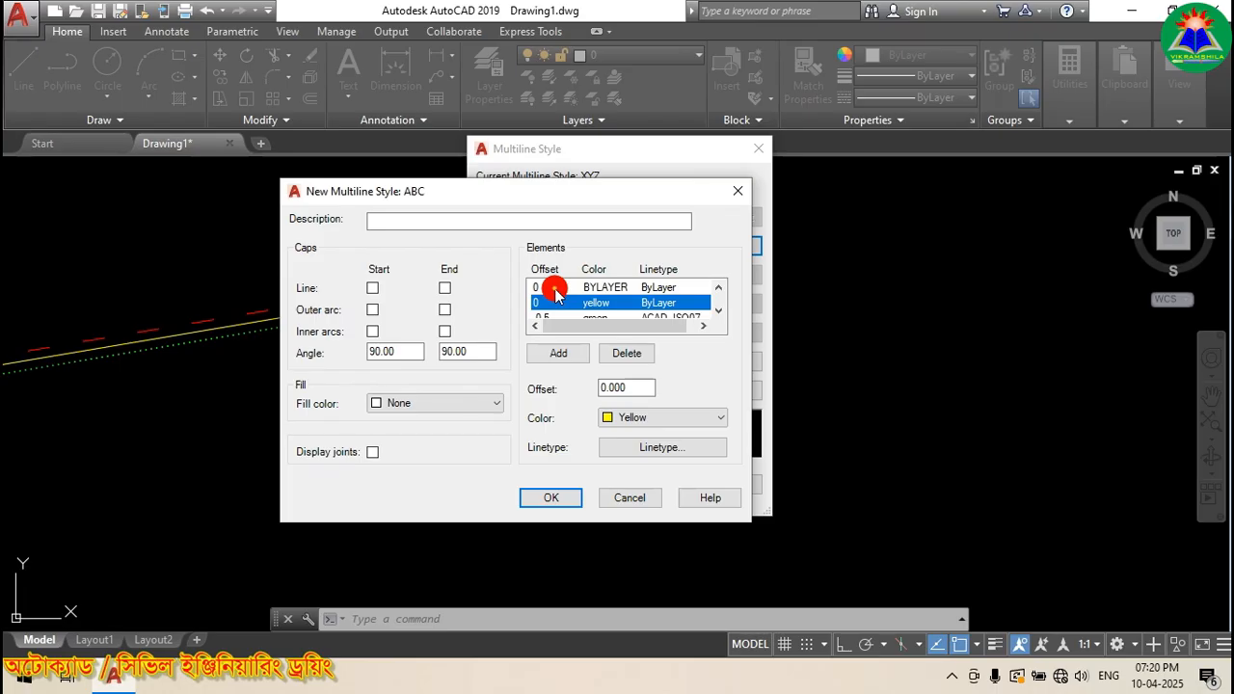
{"action": "left_click", "coordinate": [556, 289]}
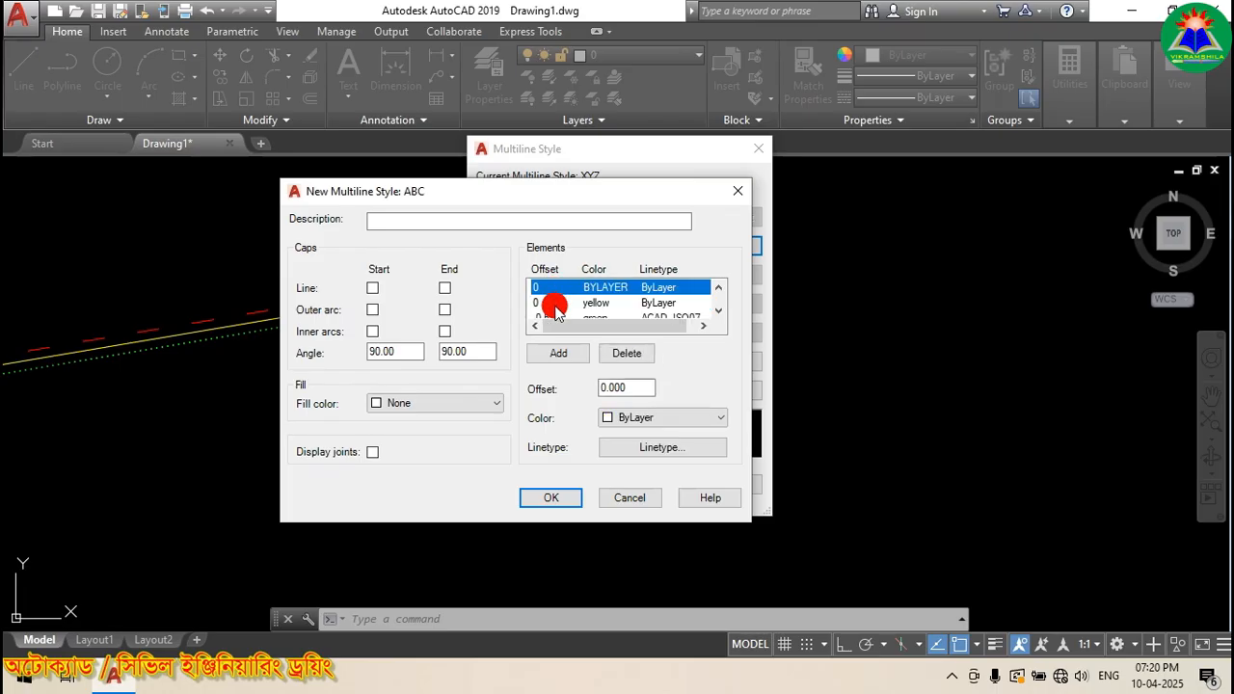
{"action": "double_click", "coordinate": [636, 389]}
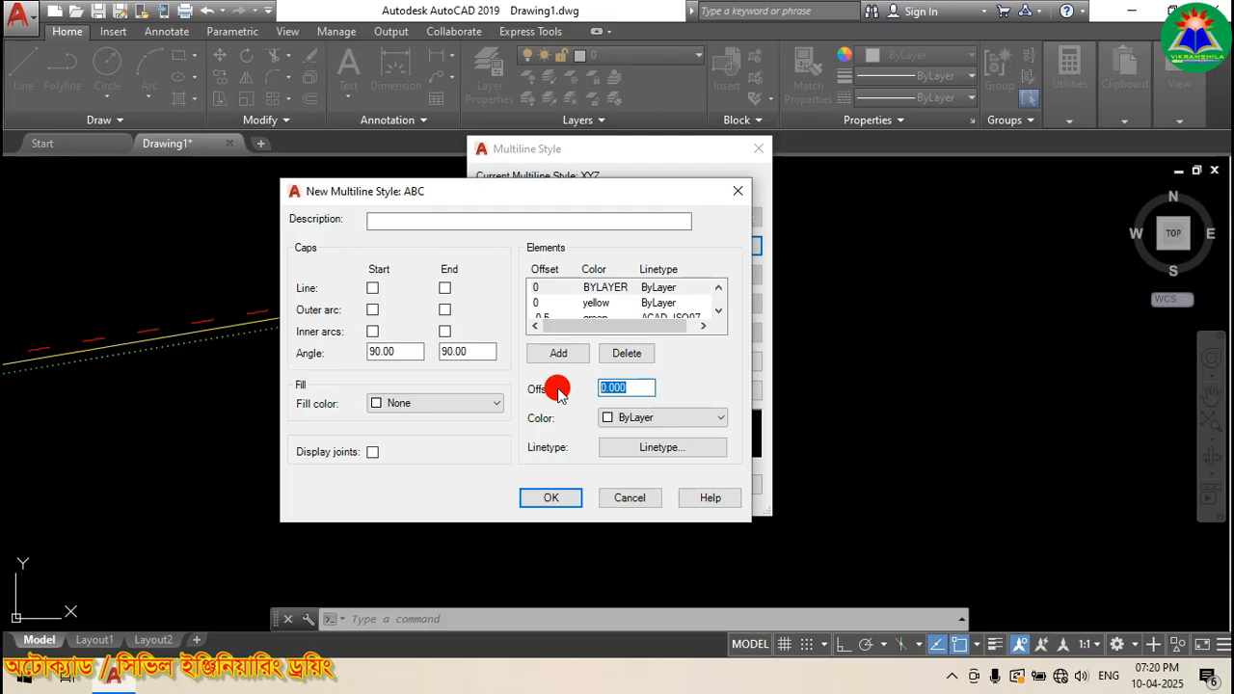
Step: Set the ABC element offsets: new element 0.5, red line 1, green line -1
{"action": "type", "text": "."}
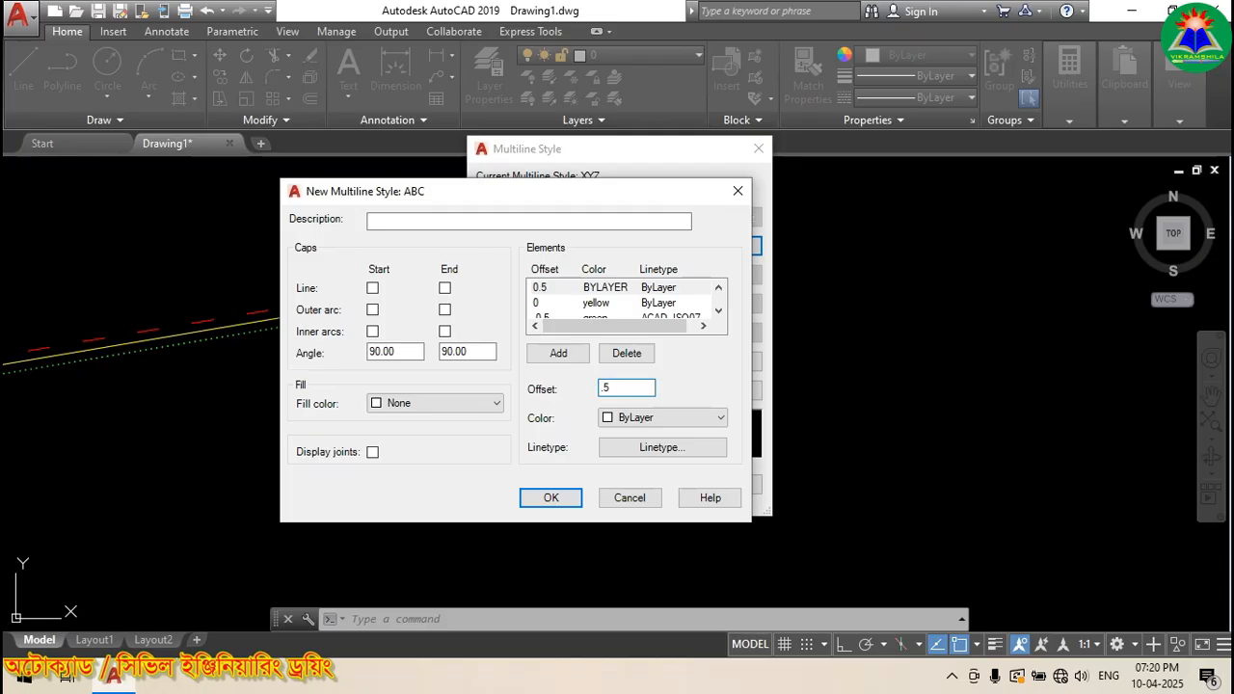
{"action": "type", "text": "5"}
{"action": "left_click", "coordinate": [718, 287]}
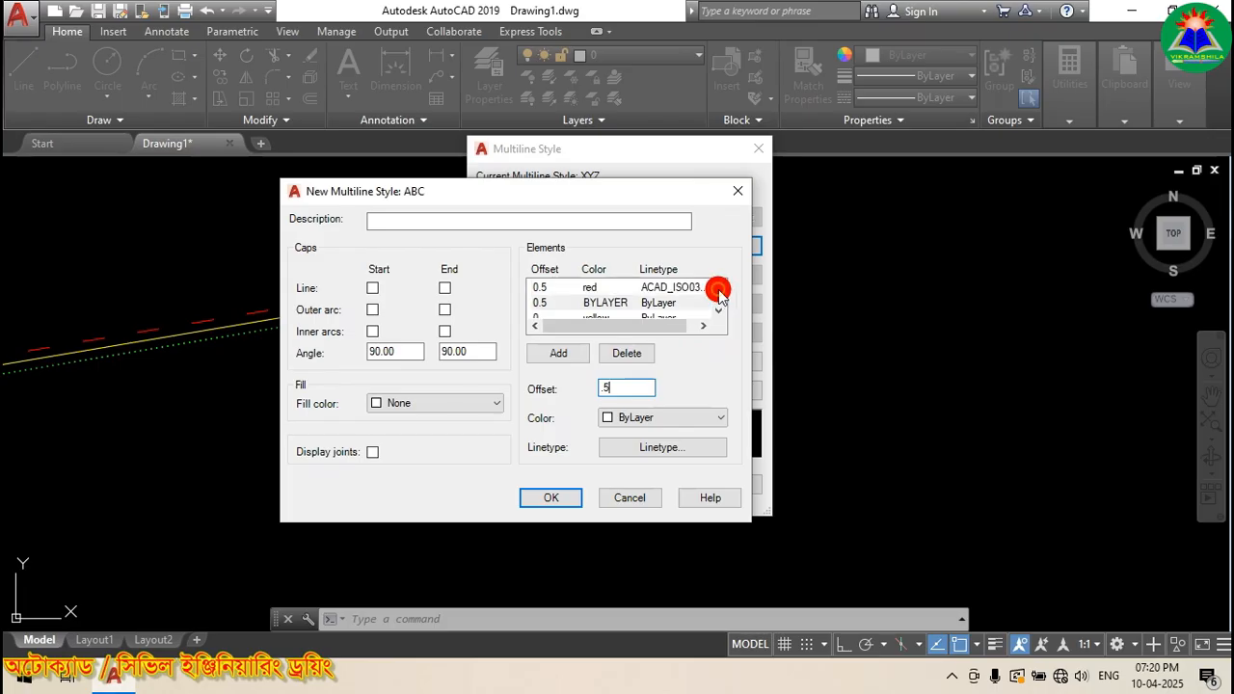
{"action": "left_click", "coordinate": [554, 288]}
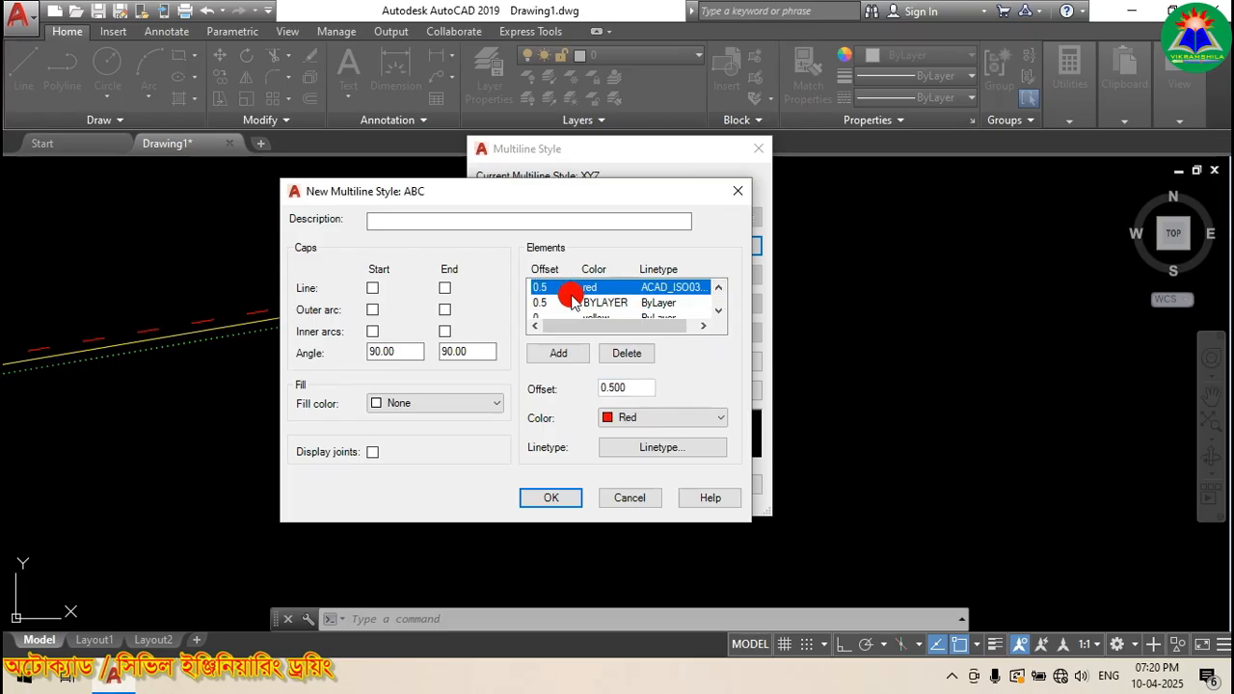
{"action": "left_click_drag", "start_coordinate": [638, 390], "coordinate": [546, 391]}
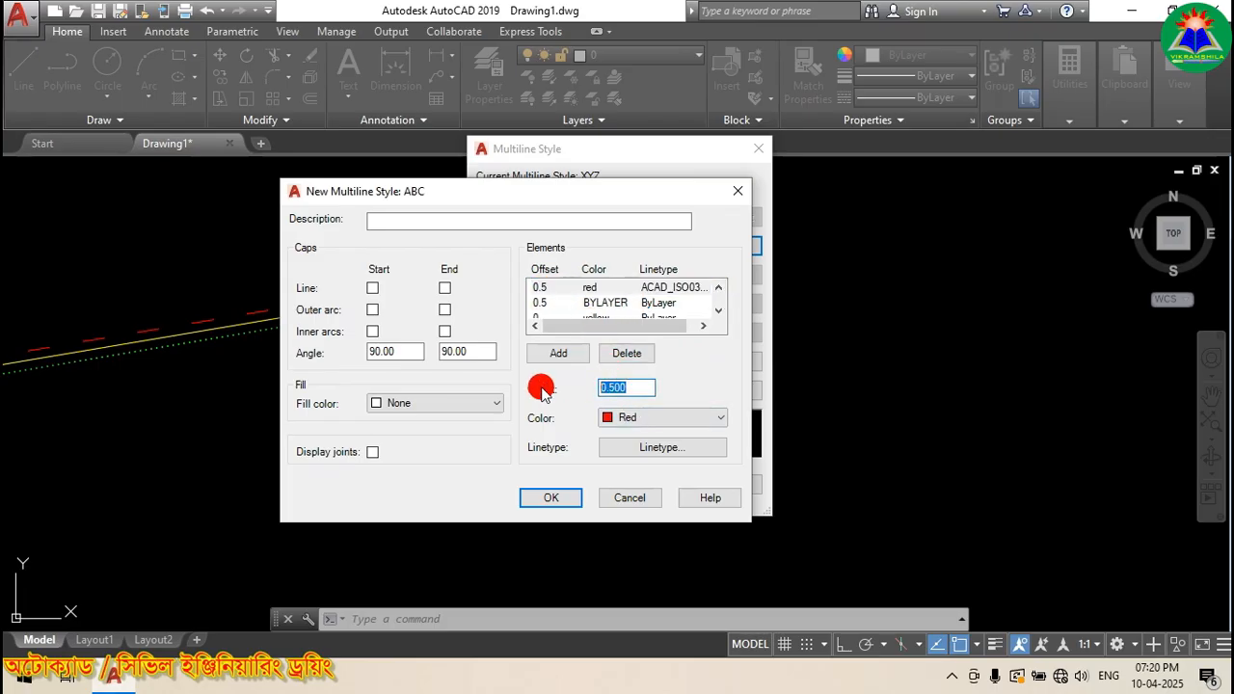
{"action": "type", "text": "1"}
{"action": "left_click", "coordinate": [719, 311]}
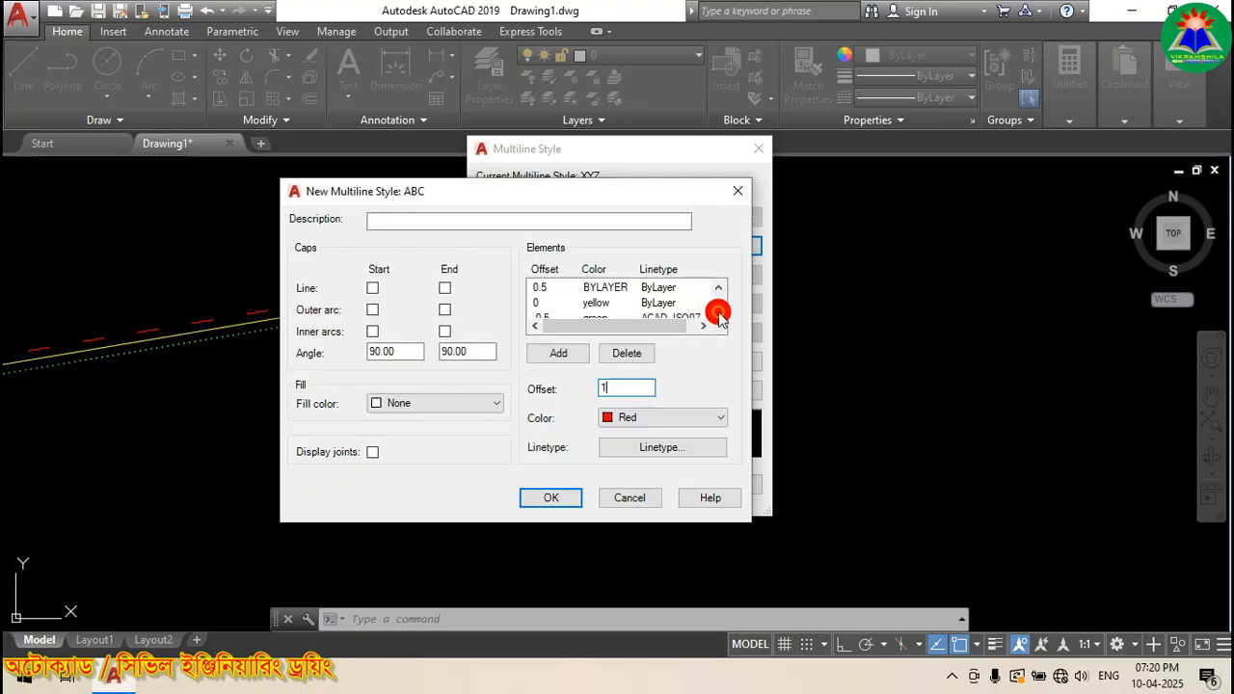
{"action": "left_click", "coordinate": [718, 310]}
{"action": "left_click", "coordinate": [551, 303]}
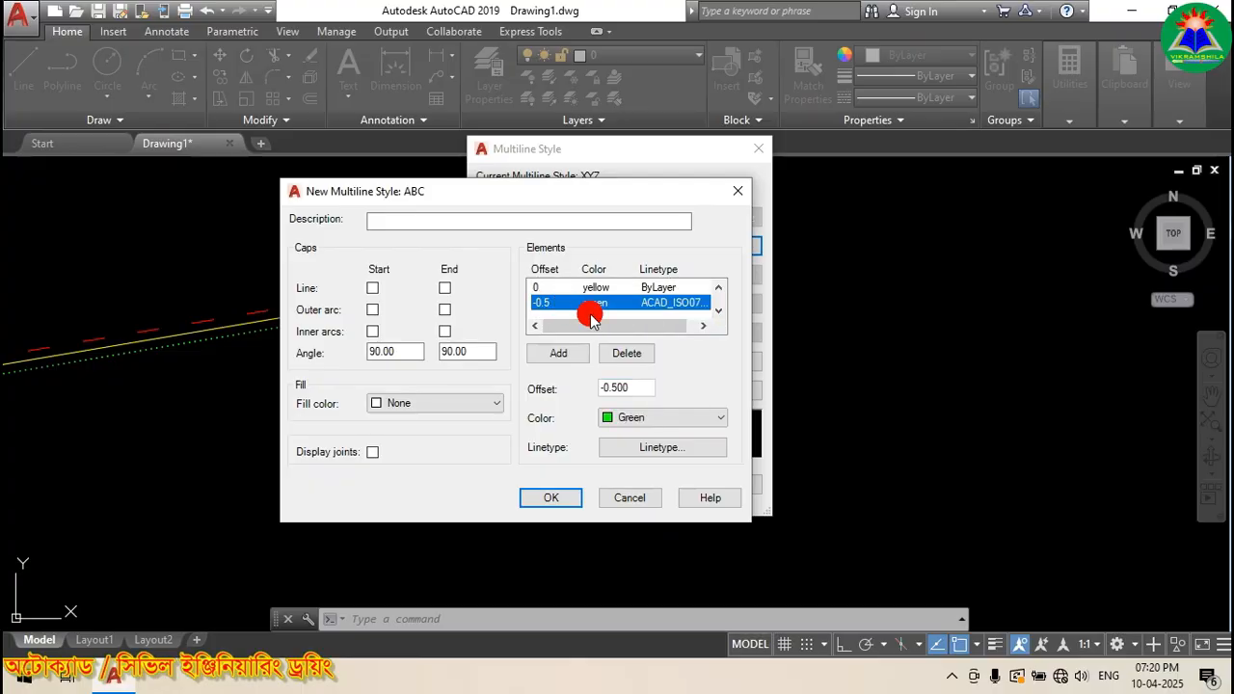
{"action": "left_click_drag", "start_coordinate": [658, 388], "coordinate": [543, 392]}
{"action": "type", "text": "-"}
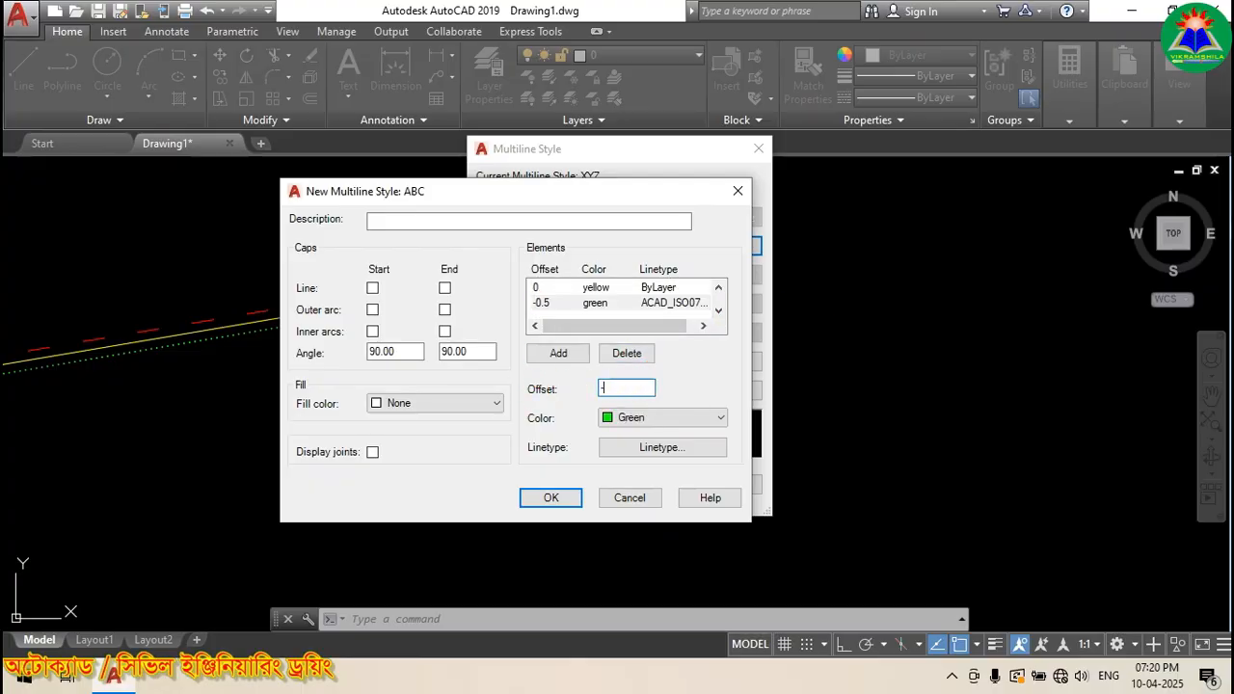
{"action": "type", "text": "1"}
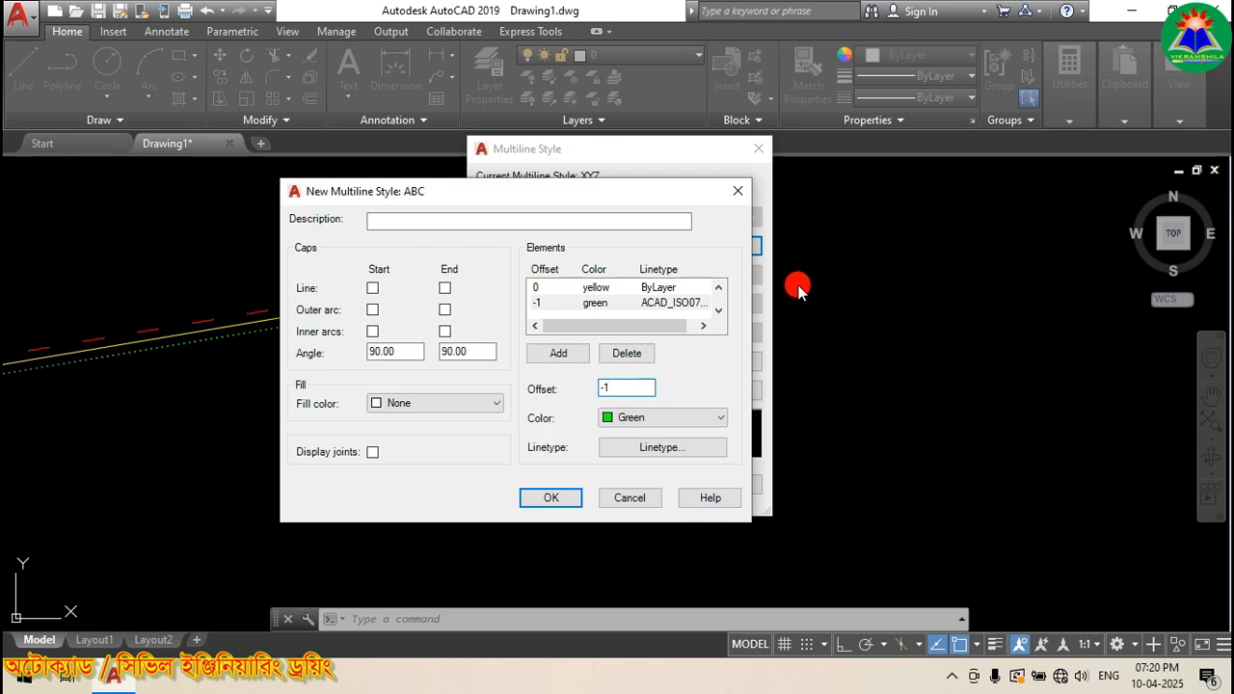
{"action": "left_click", "coordinate": [719, 287]}
{"action": "left_click", "coordinate": [719, 288]}
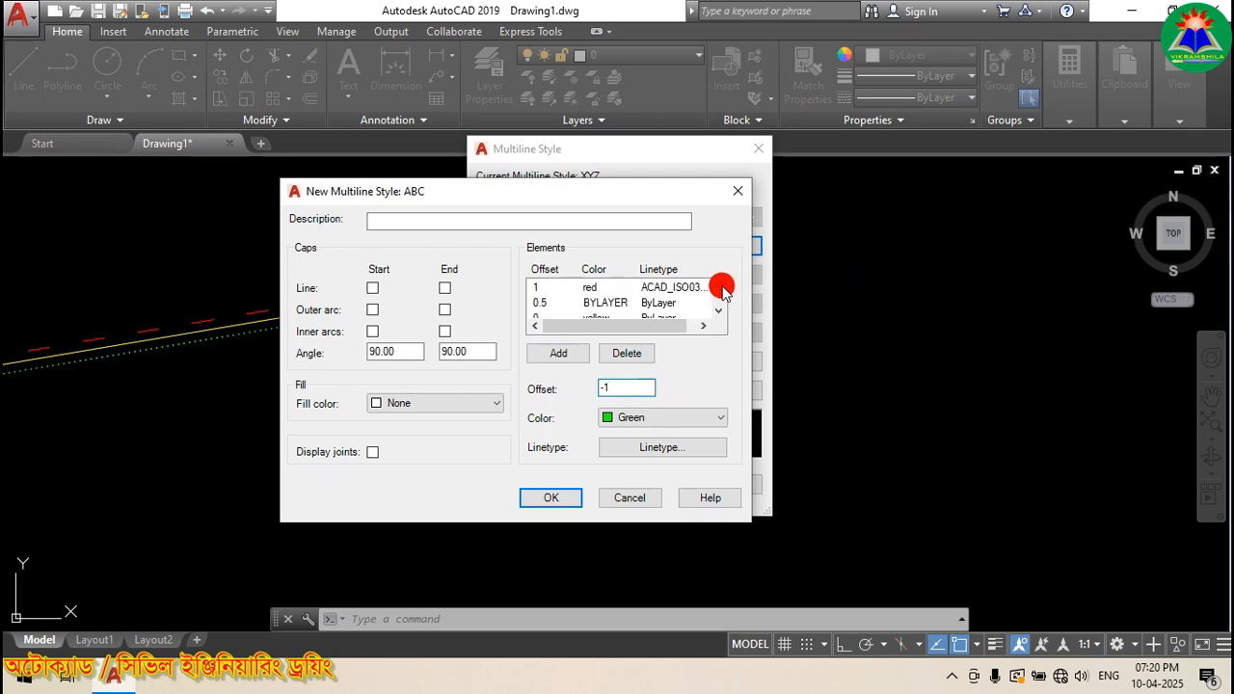
Step: Save the ABC style, make it current, and close the Multiline Style manager
{"action": "left_click", "coordinate": [545, 497]}
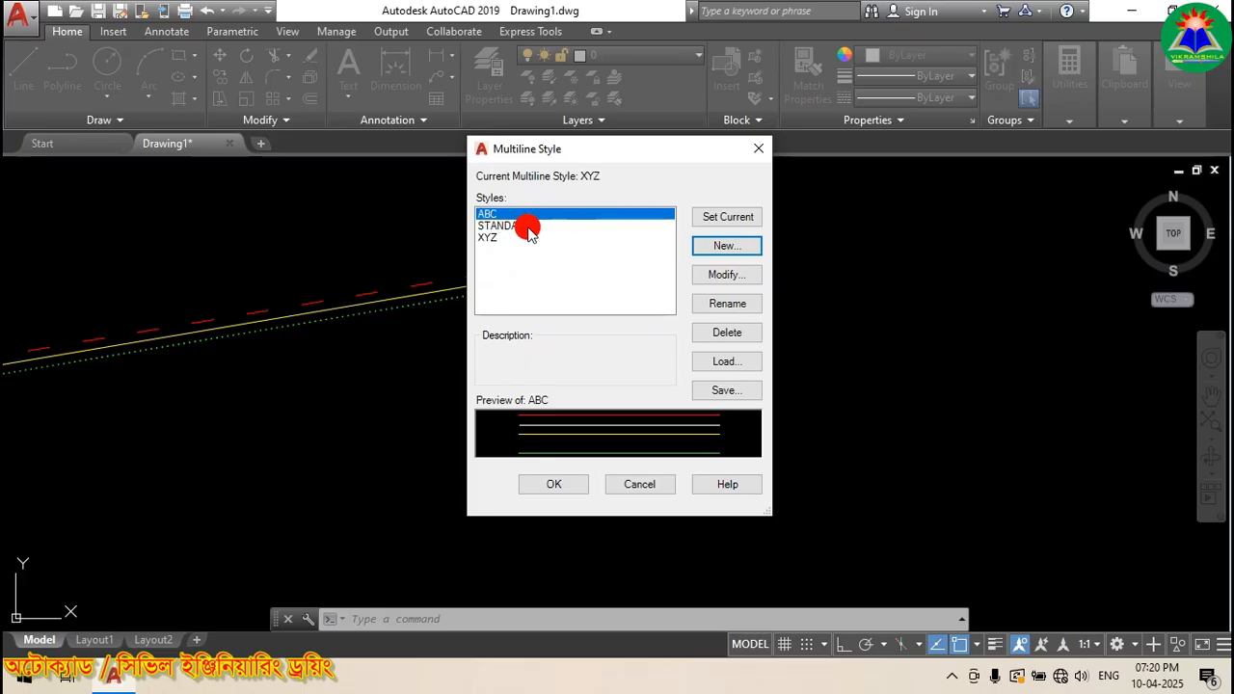
{"action": "left_click", "coordinate": [708, 218]}
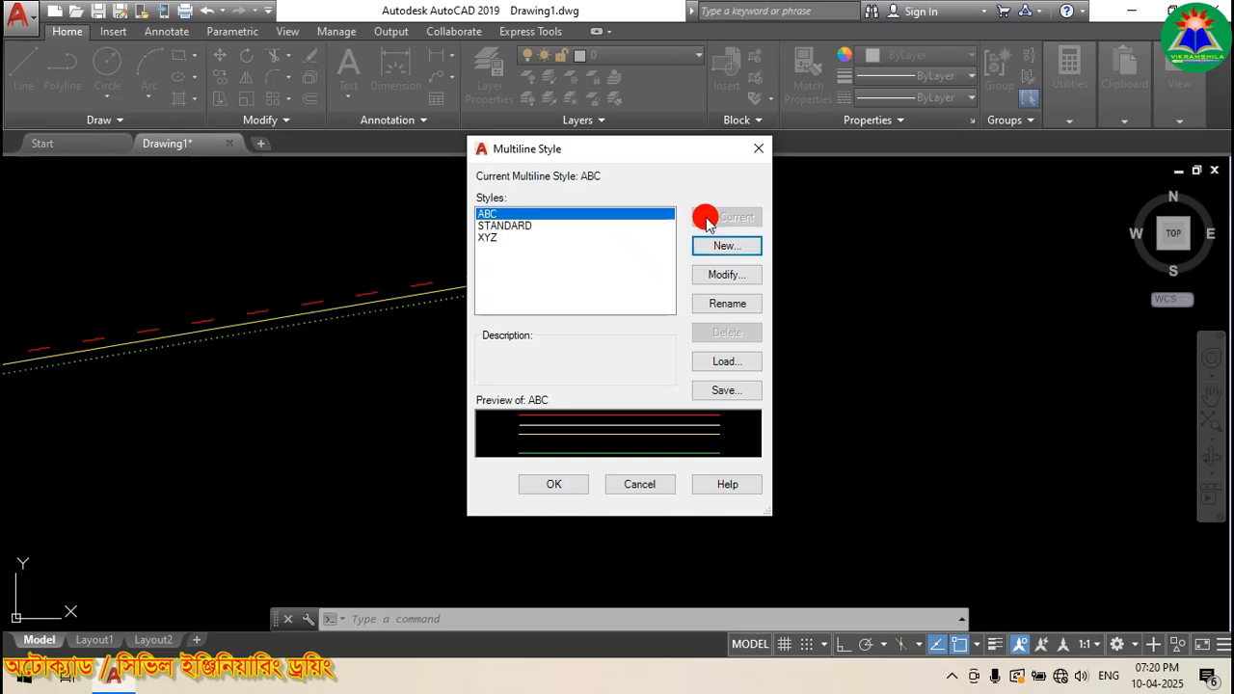
{"action": "left_click", "coordinate": [554, 485]}
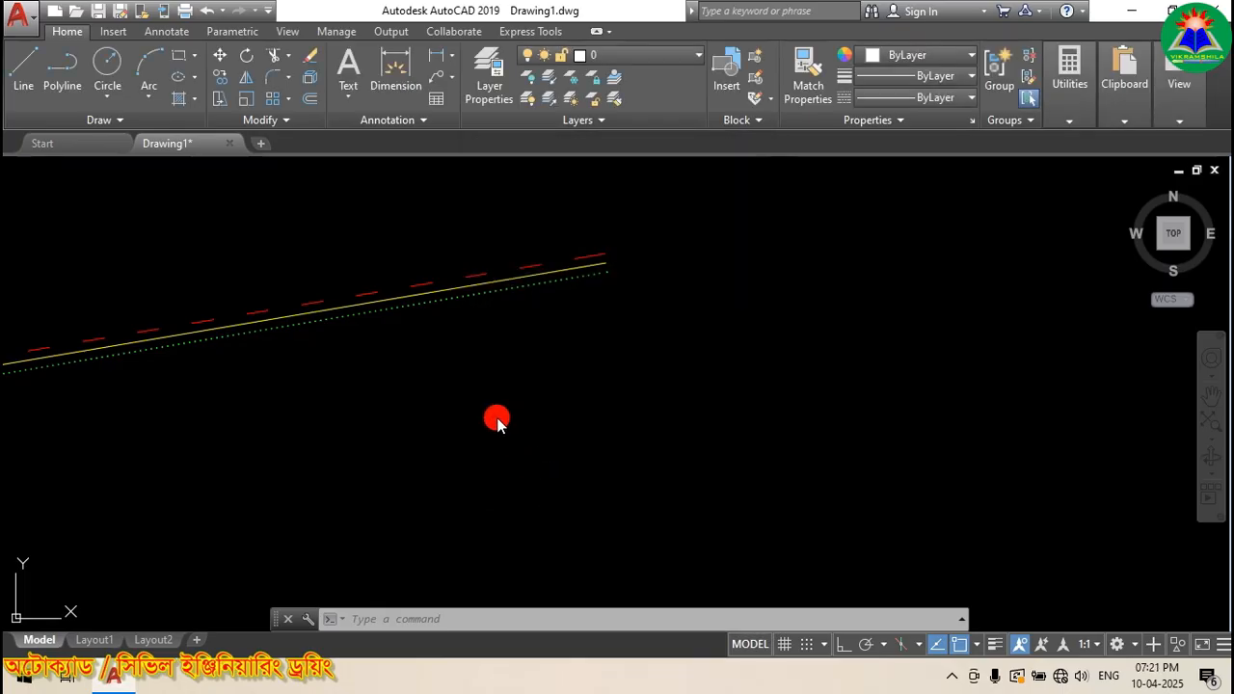
Step: Draw an ABC multiline from the break in the wall lines out to the right
{"action": "right_click", "coordinate": [655, 224]}
{"action": "mouse_move", "coordinate": [762, 253]}
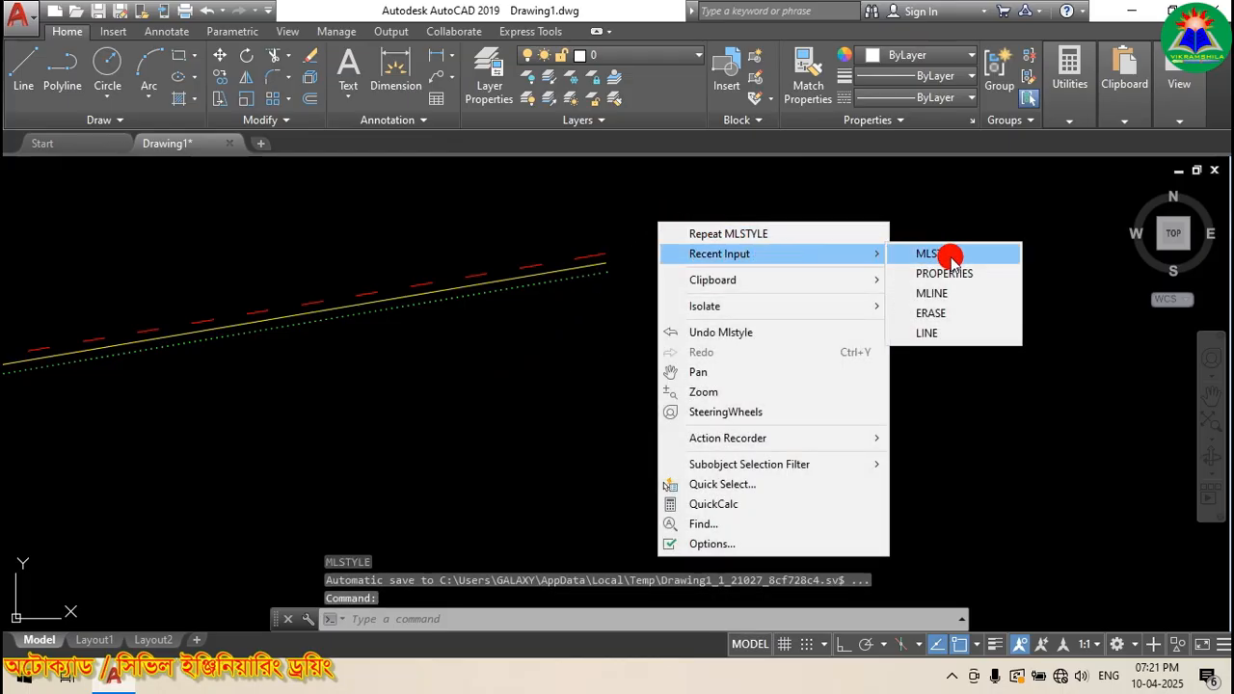
{"action": "left_click", "coordinate": [951, 293]}
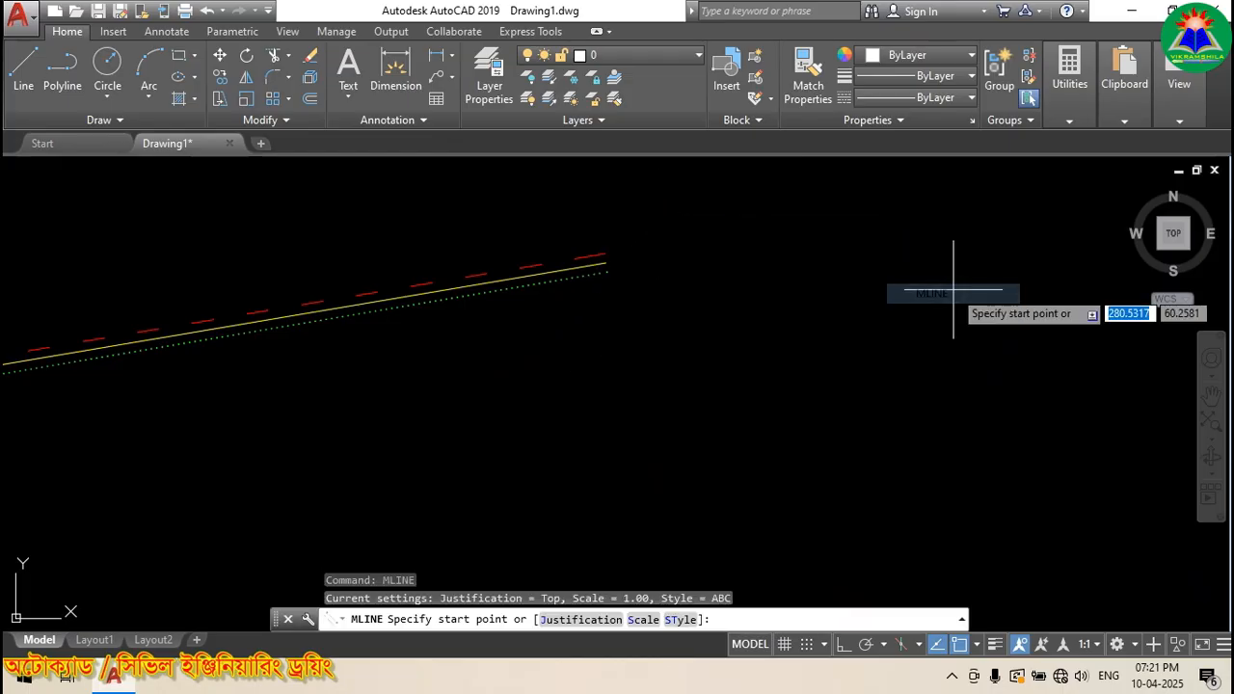
{"action": "scroll", "coordinate": [660, 246], "scroll_direction": "up", "scroll_amount": 3}
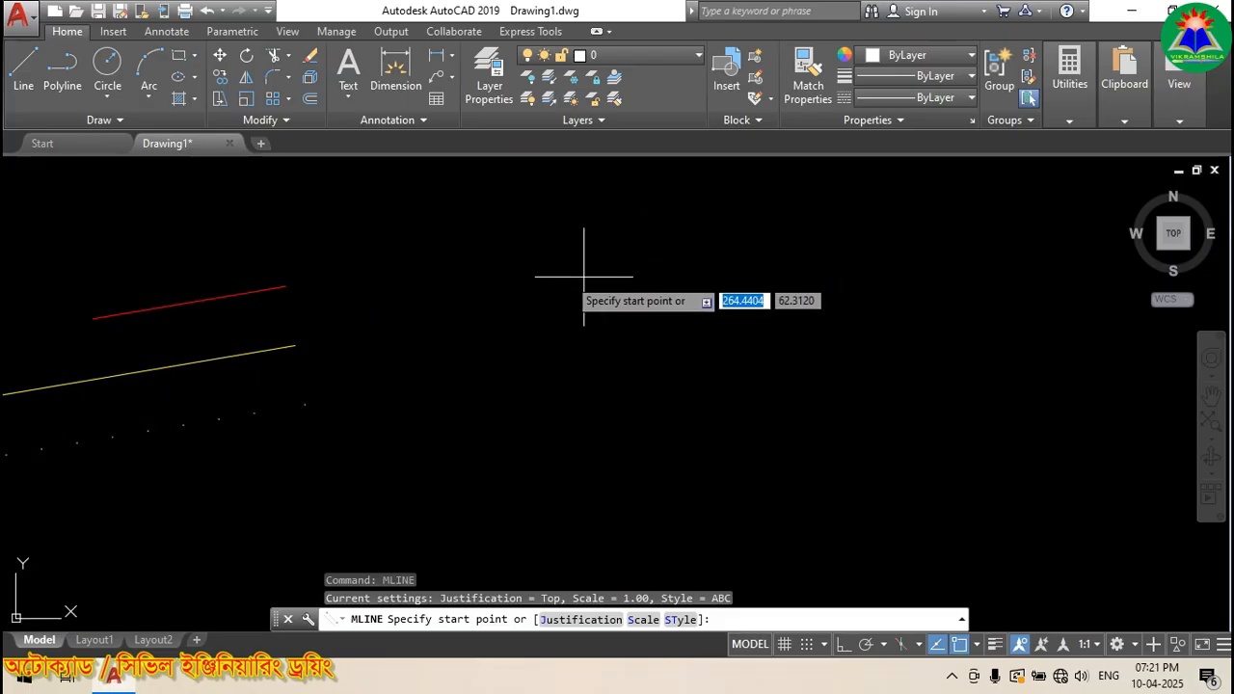
{"action": "left_click", "coordinate": [361, 261]}
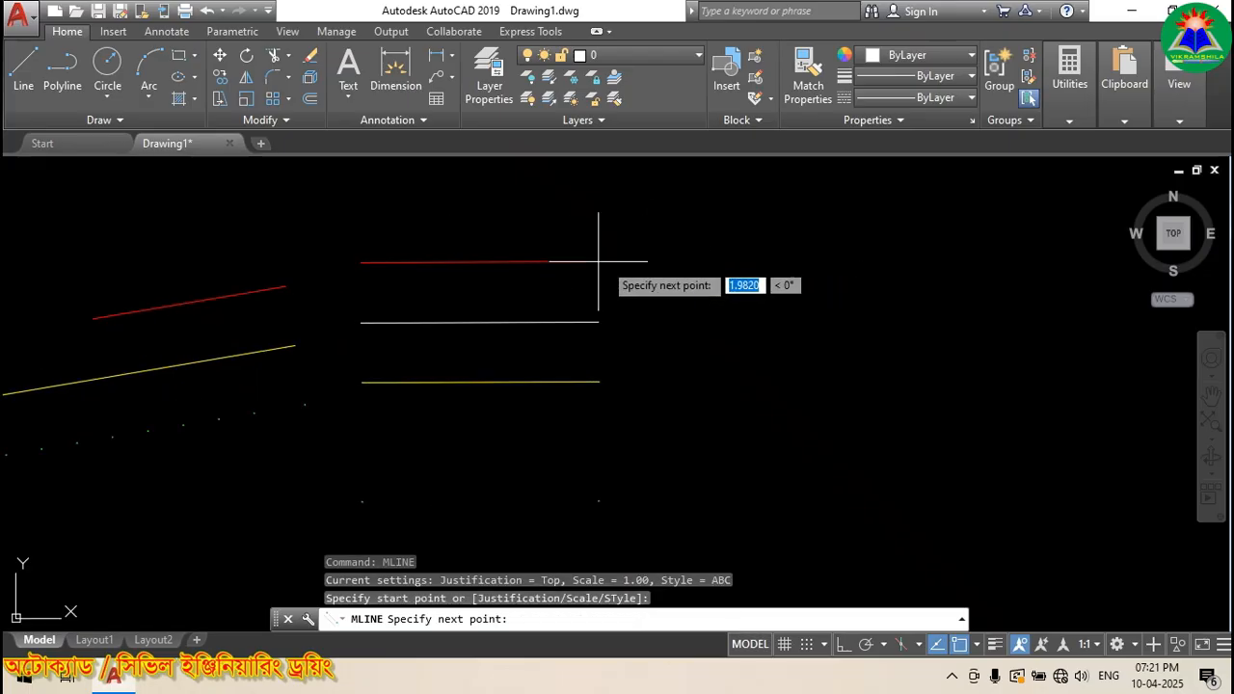
{"action": "scroll", "coordinate": [552, 228], "scroll_direction": "down", "scroll_amount": 5}
{"action": "scroll", "coordinate": [563, 249], "scroll_direction": "up", "scroll_amount": 2}
{"action": "scroll", "coordinate": [508, 313], "scroll_direction": "down", "scroll_amount": 5}
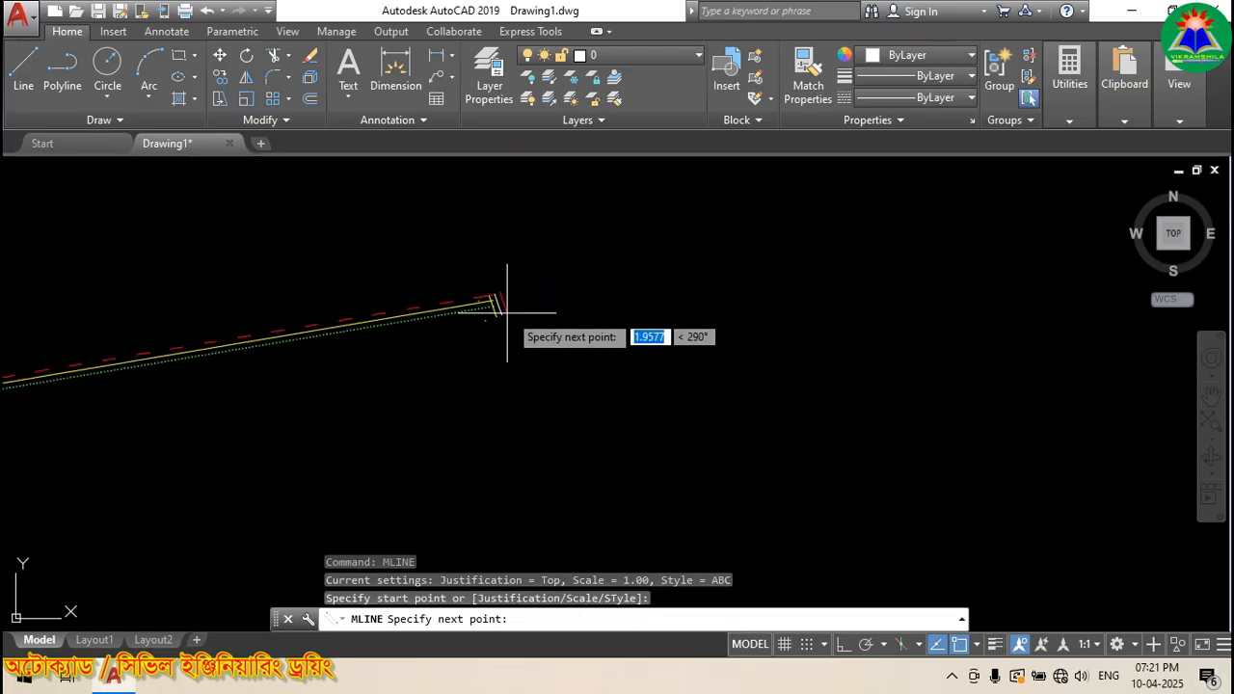
{"action": "left_click", "coordinate": [1069, 235]}
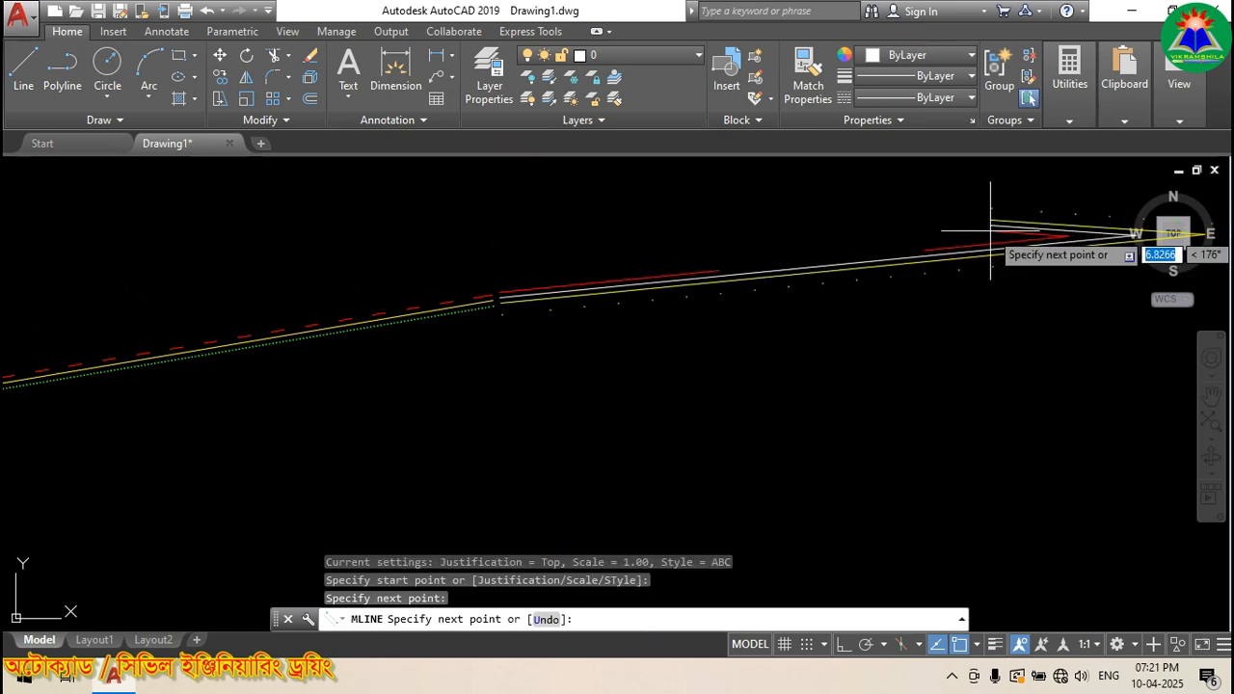
{"action": "key", "text": "Escape"}
Step: Zoom in and out to inspect the new four-line ABC multiline
{"action": "scroll", "coordinate": [529, 287], "scroll_direction": "up", "scroll_amount": 5}
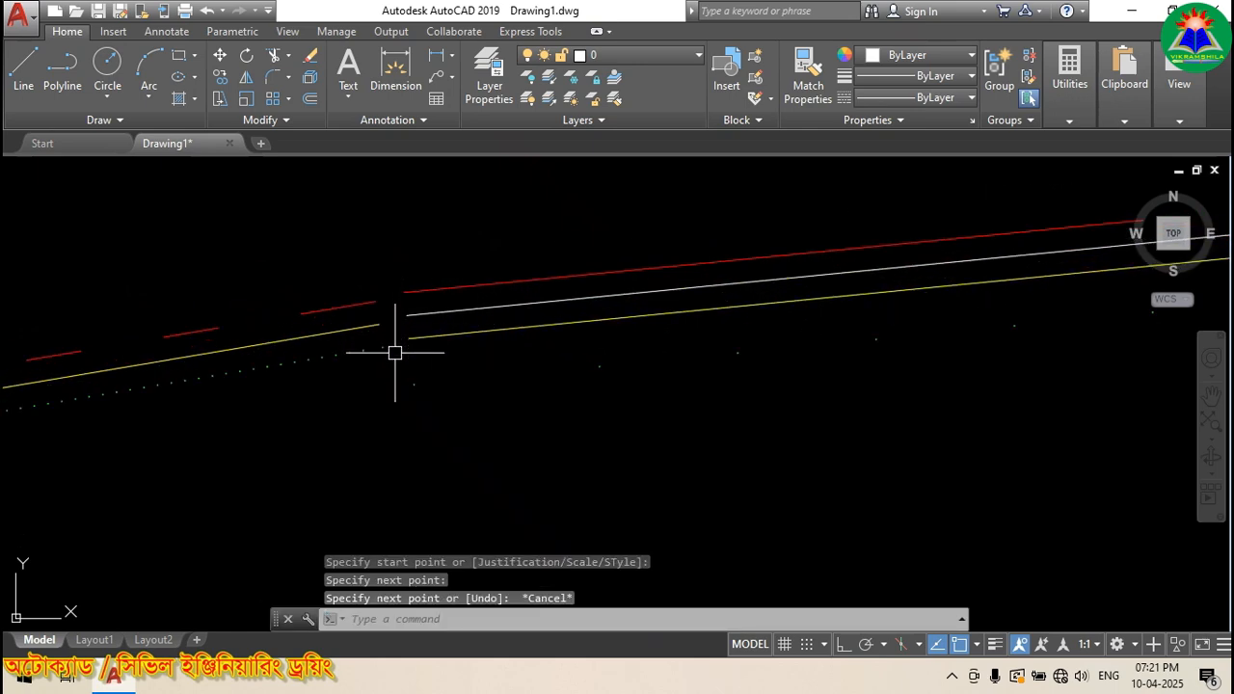
{"action": "scroll", "coordinate": [382, 337], "scroll_direction": "up", "scroll_amount": 2}
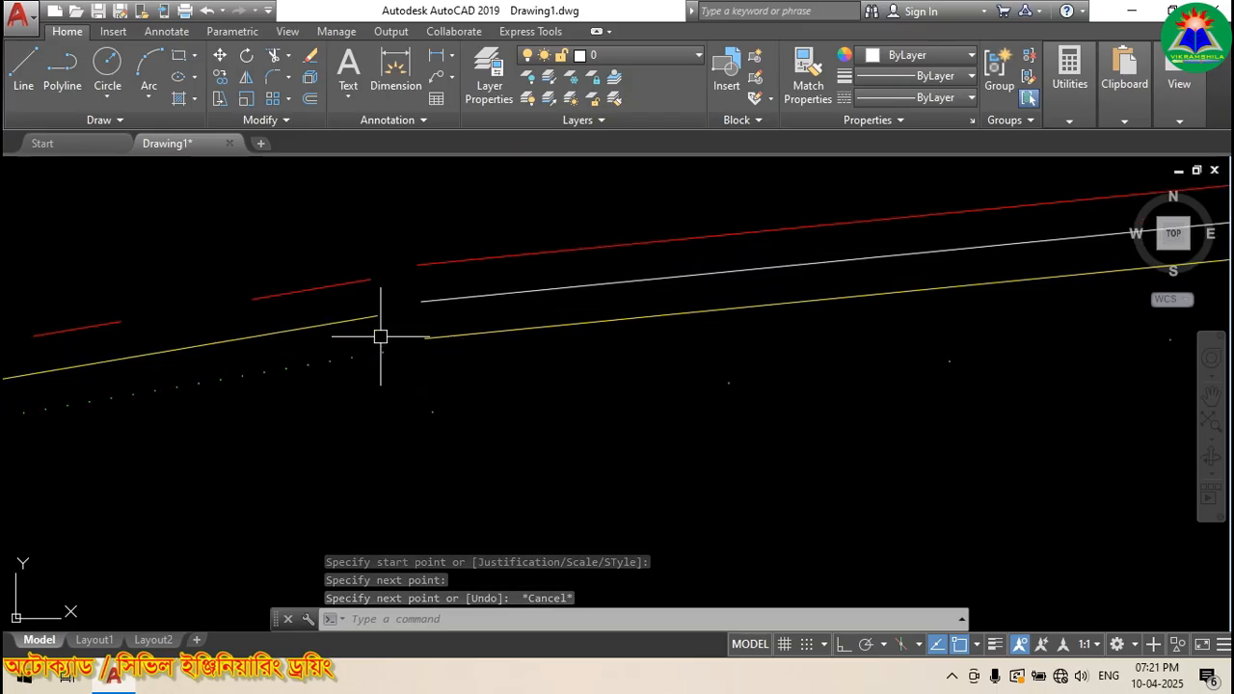
{"action": "scroll", "coordinate": [380, 336], "scroll_direction": "up", "scroll_amount": 2}
{"action": "scroll", "coordinate": [419, 344], "scroll_direction": "down", "scroll_amount": 2}
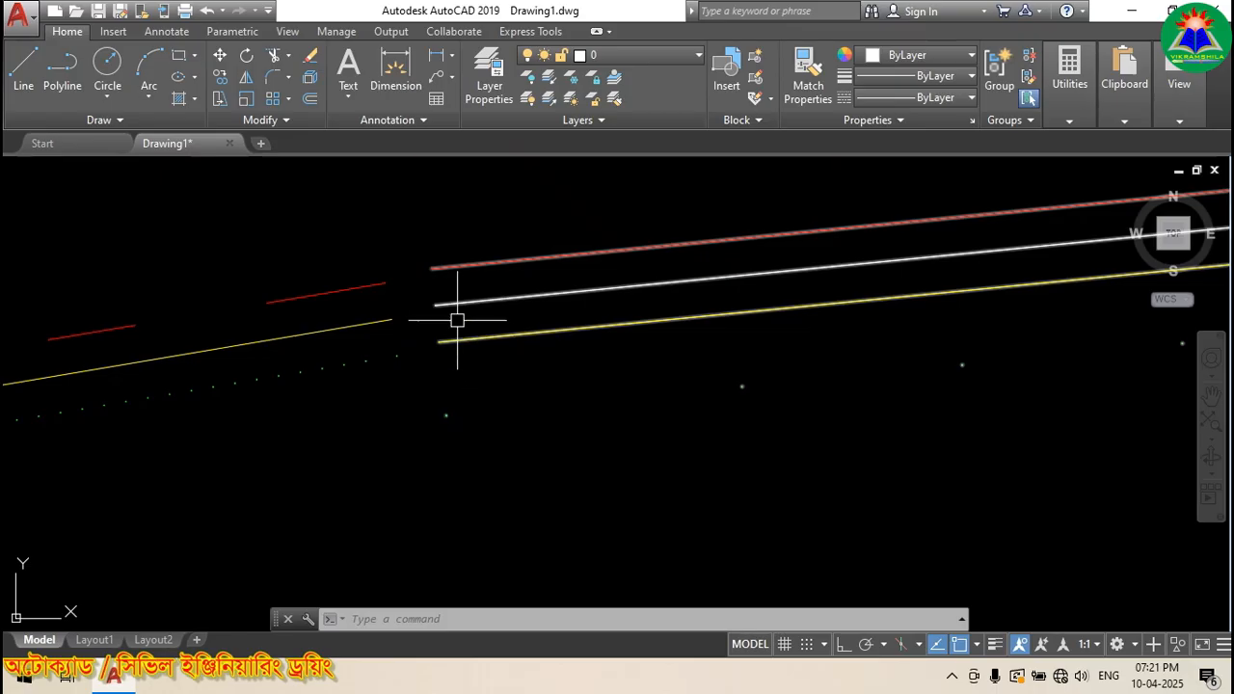
{"action": "scroll", "coordinate": [366, 287], "scroll_direction": "down", "scroll_amount": 2}
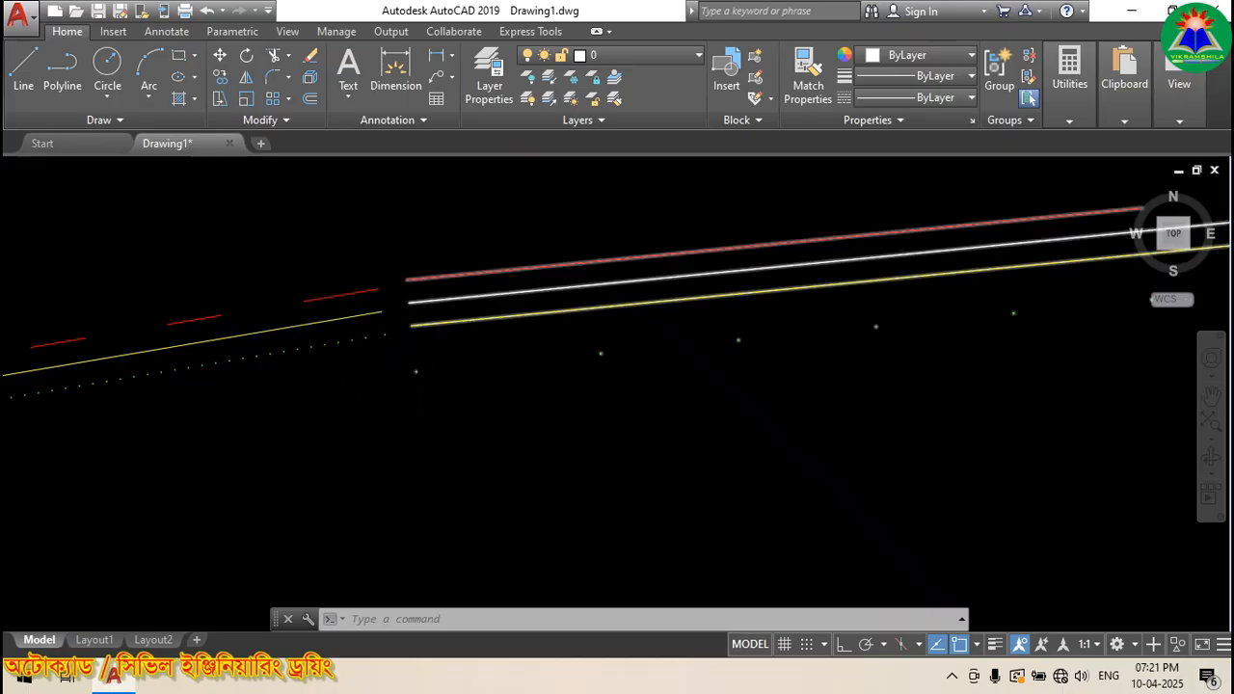
{"action": "scroll", "coordinate": [325, 331], "scroll_direction": "down", "scroll_amount": 3}
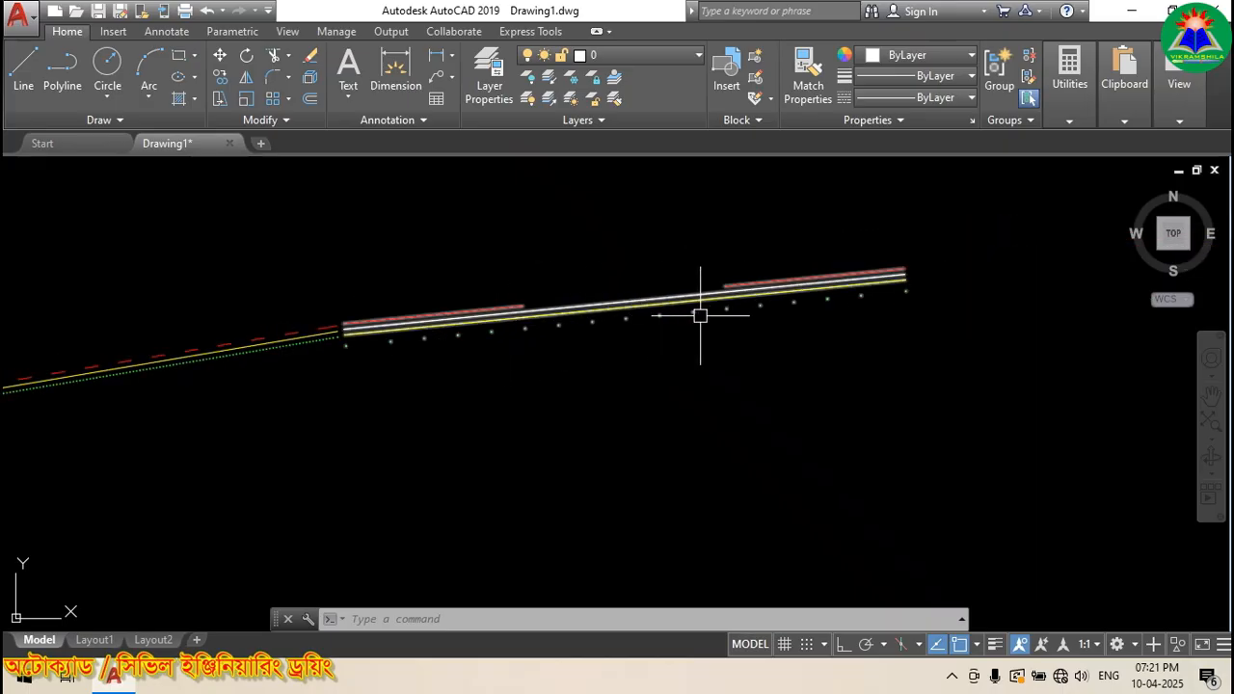
{"action": "scroll", "coordinate": [348, 330], "scroll_direction": "up", "scroll_amount": 5}
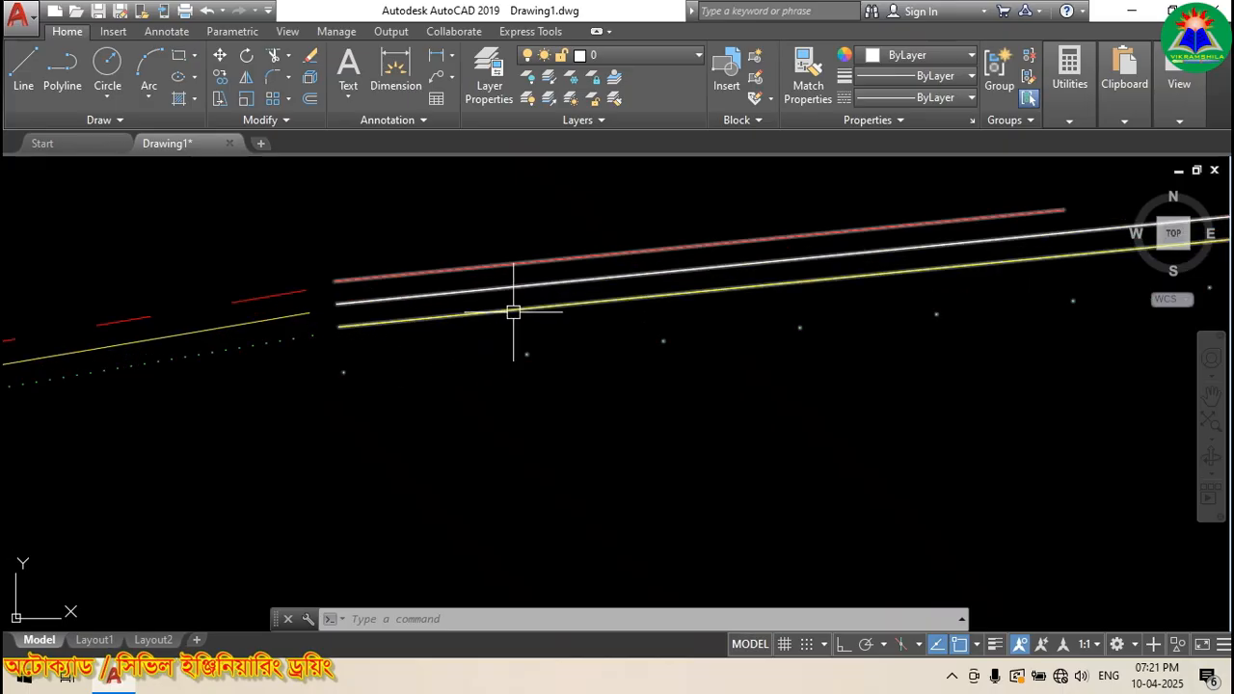
{"action": "scroll", "coordinate": [565, 325], "scroll_direction": "down", "scroll_amount": 3}
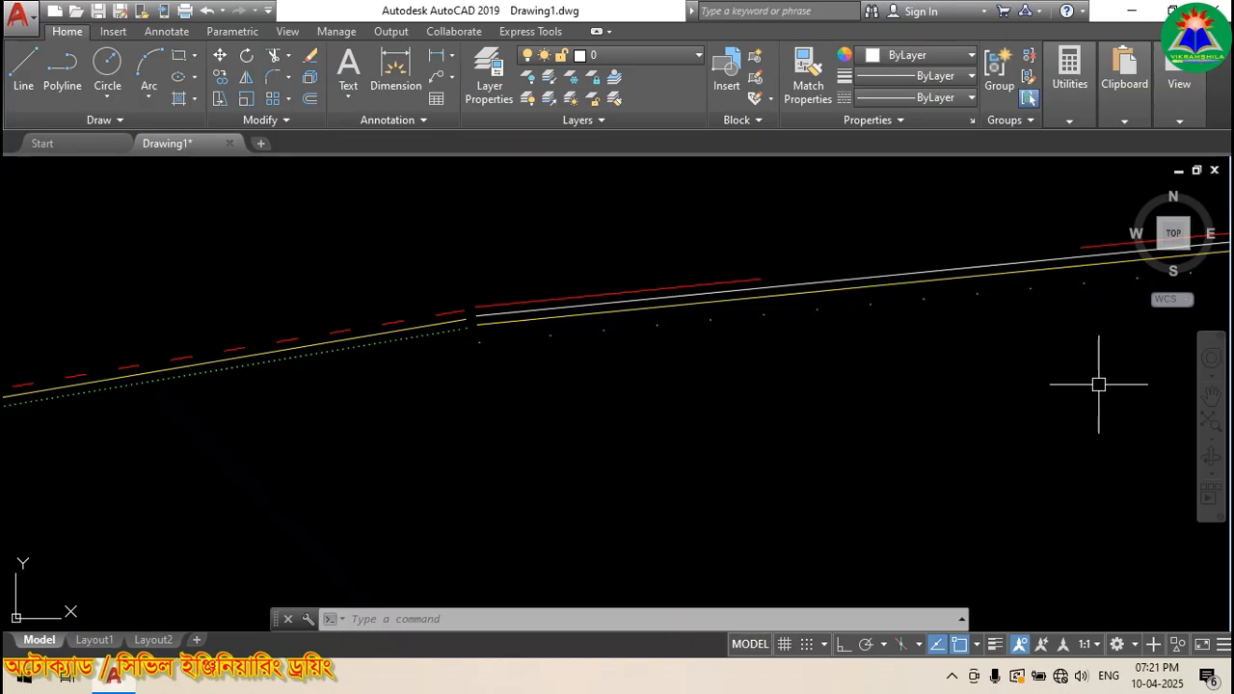
{"action": "scroll", "coordinate": [502, 336], "scroll_direction": "down", "scroll_amount": 2}
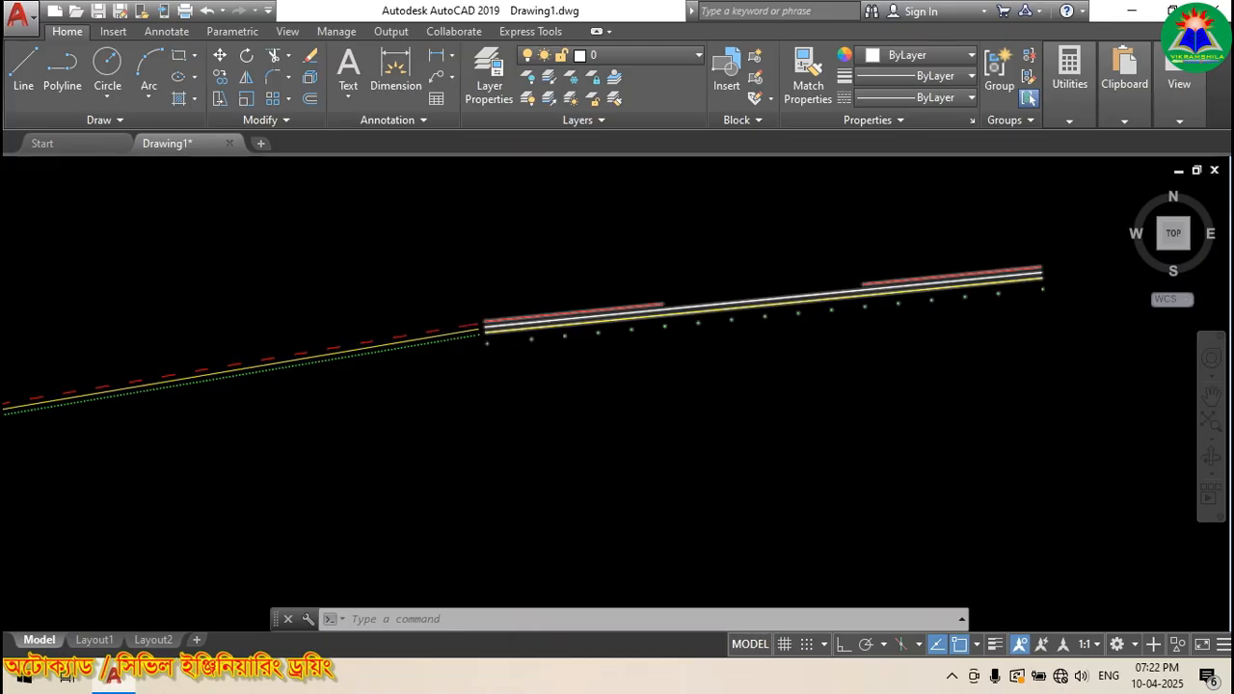
{"action": "scroll", "coordinate": [502, 325], "scroll_direction": "up", "scroll_amount": 2}
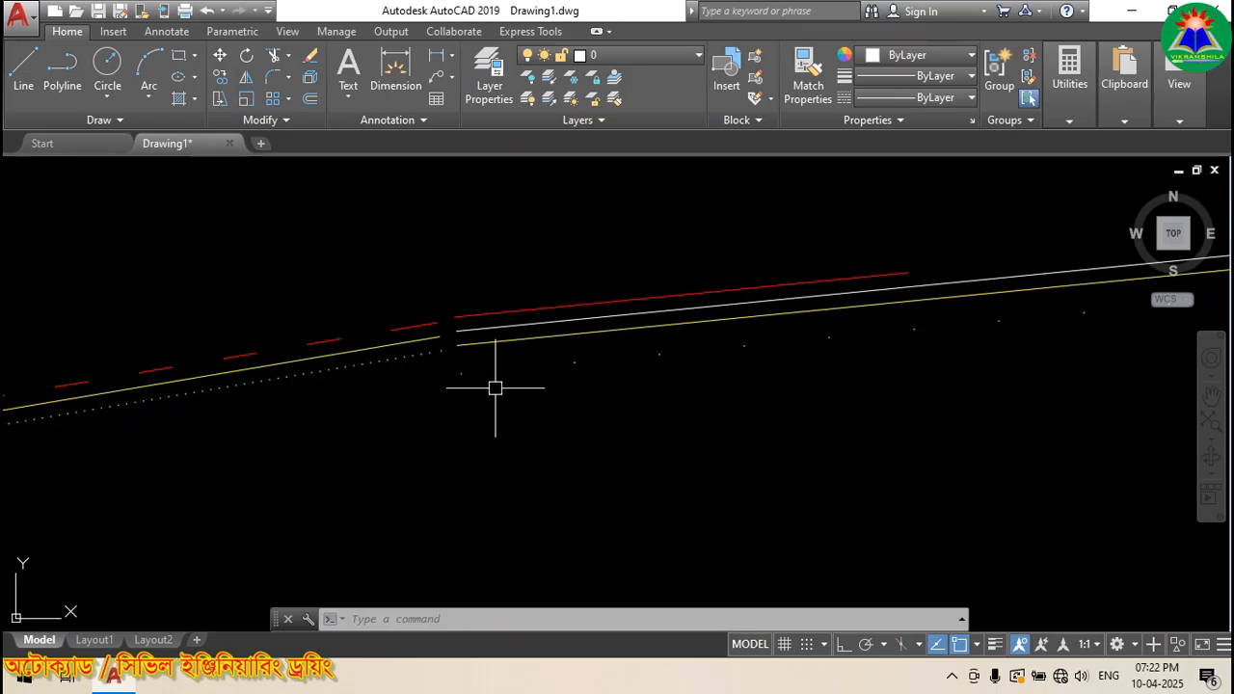
Step: Select the long and short multilines and delete all three
{"action": "left_click", "coordinate": [417, 338]}
{"action": "scroll", "coordinate": [693, 319], "scroll_direction": "down", "scroll_amount": 5}
{"action": "scroll", "coordinate": [693, 319], "scroll_direction": "down", "scroll_amount": 5}
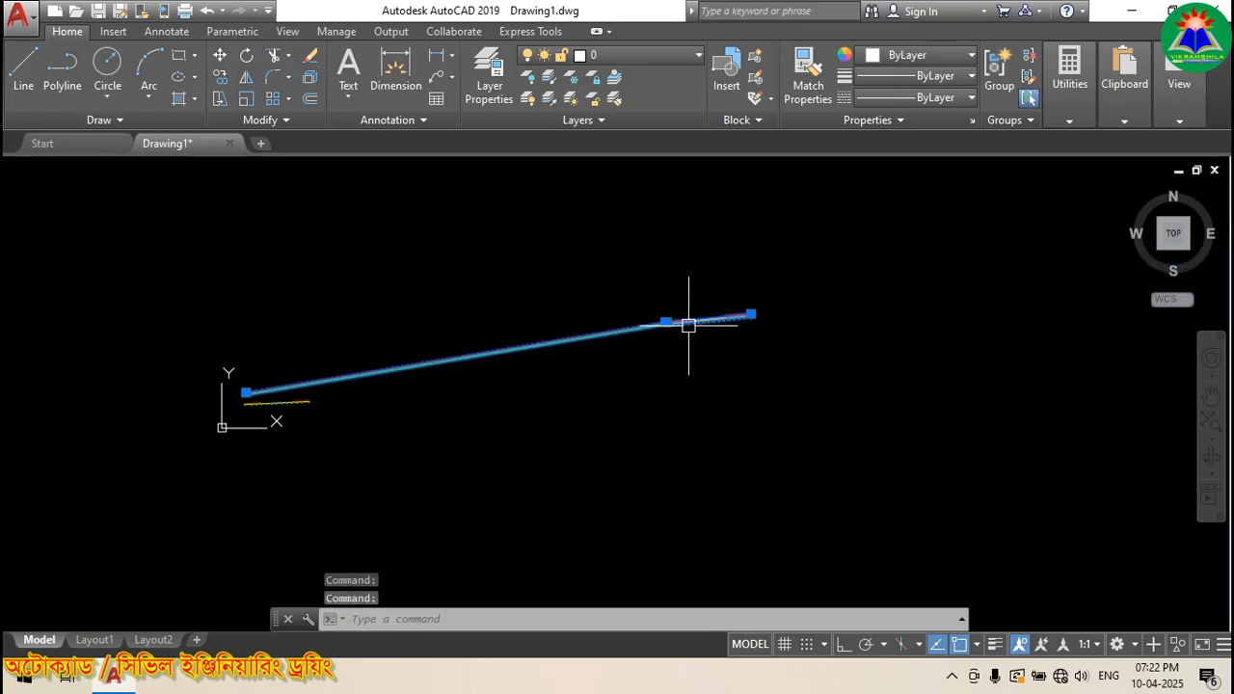
{"action": "scroll", "coordinate": [347, 420], "scroll_direction": "up", "scroll_amount": 4}
{"action": "left_click", "coordinate": [170, 373]}
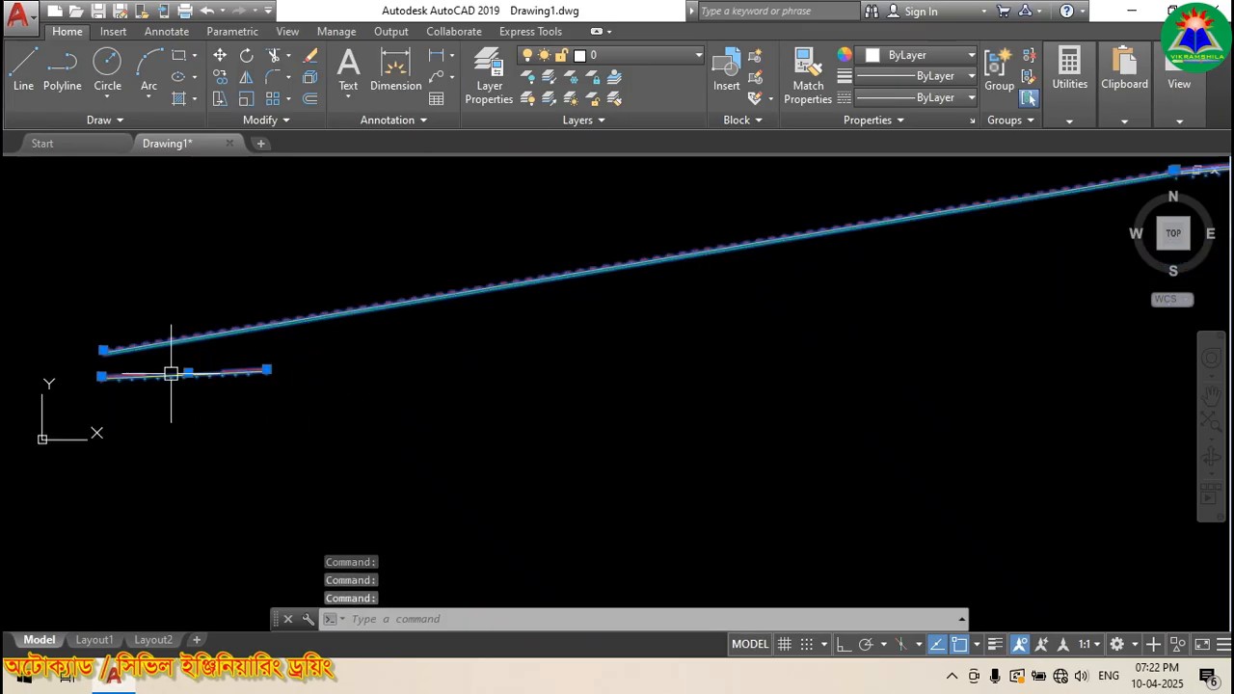
{"action": "scroll", "coordinate": [262, 424], "scroll_direction": "down", "scroll_amount": 2}
{"action": "key", "text": "Delete"}
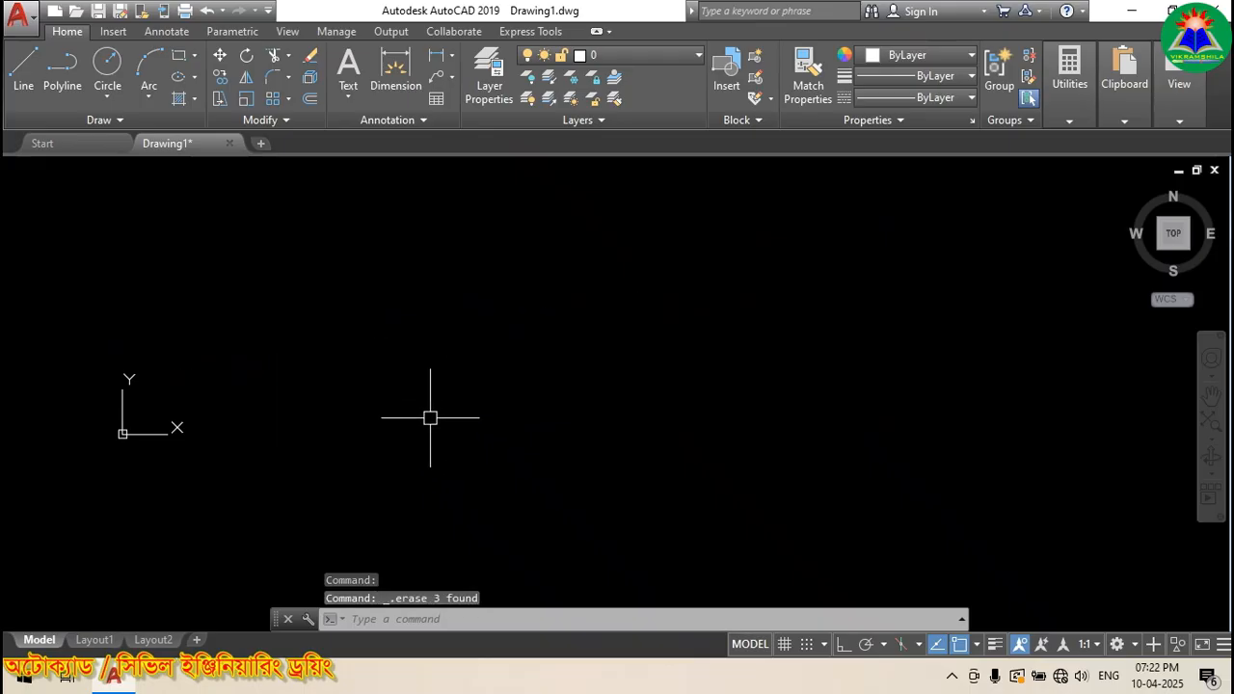
{"action": "scroll", "coordinate": [433, 380], "scroll_direction": "up", "scroll_amount": 2}
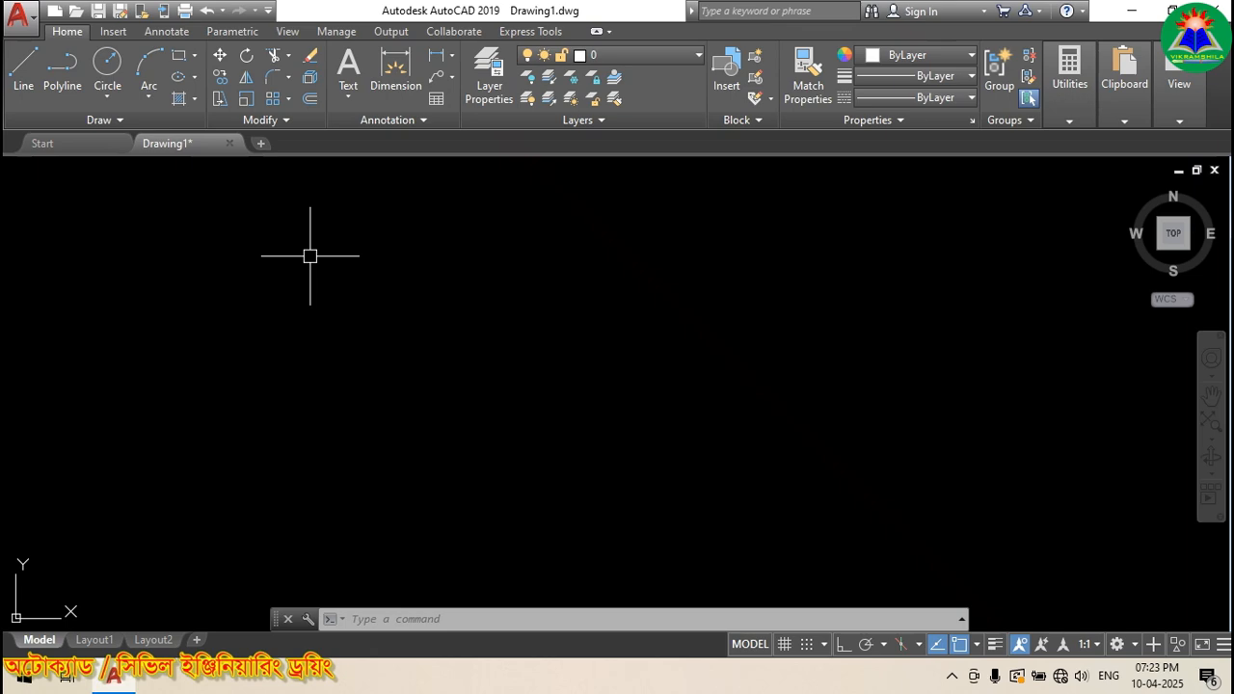
Step: Draw a tall rectangle and a 2-point circle across its top edge
{"action": "left_click", "coordinate": [179, 56]}
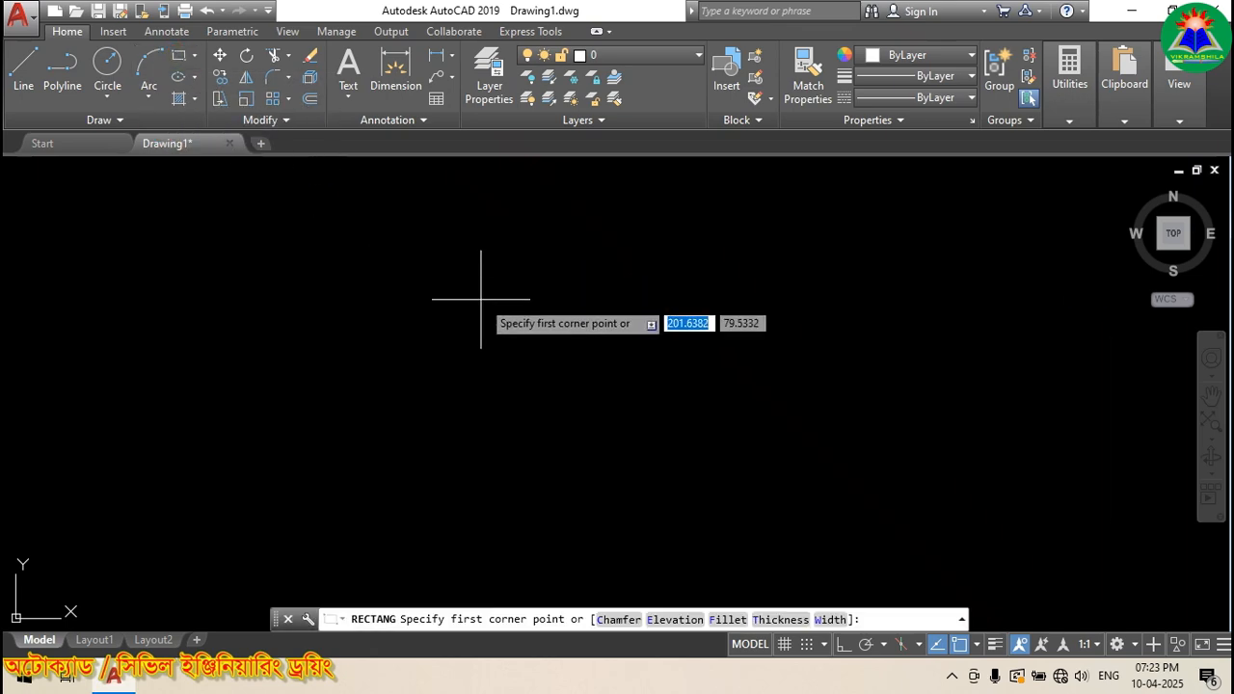
{"action": "left_click", "coordinate": [480, 256]}
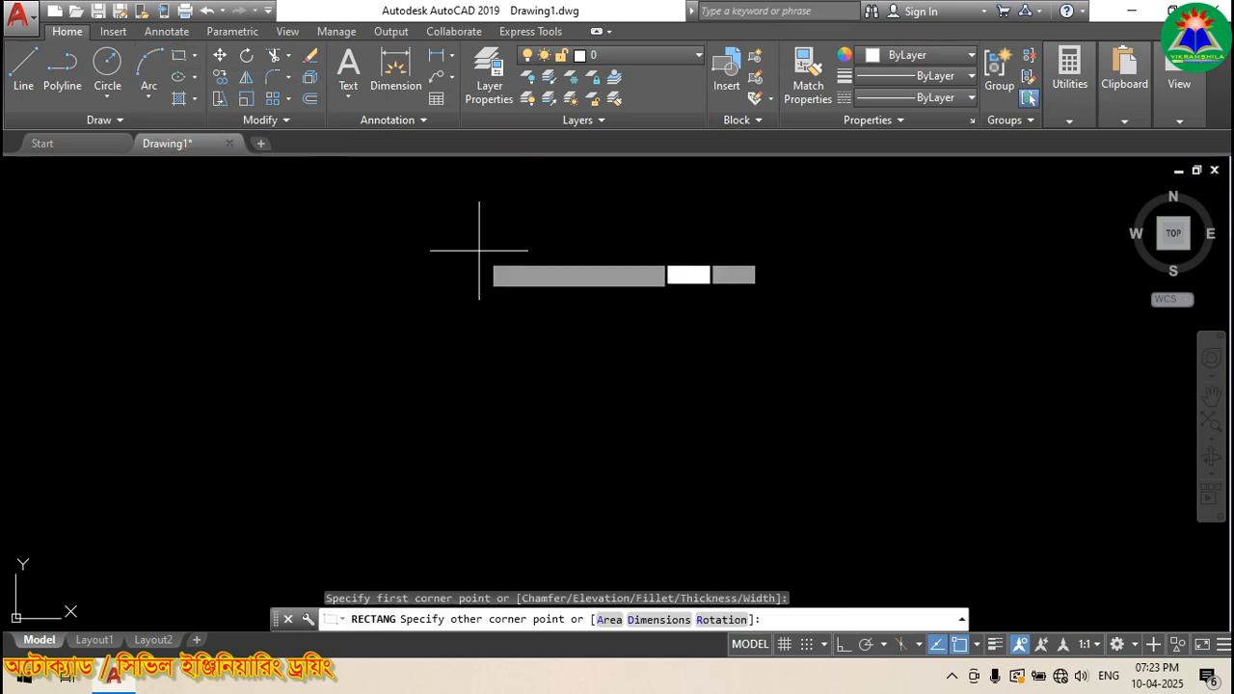
{"action": "left_click", "coordinate": [644, 489]}
{"action": "scroll", "coordinate": [322, 422], "scroll_direction": "down", "scroll_amount": 1}
{"action": "scroll", "coordinate": [499, 415], "scroll_direction": "up", "scroll_amount": 1}
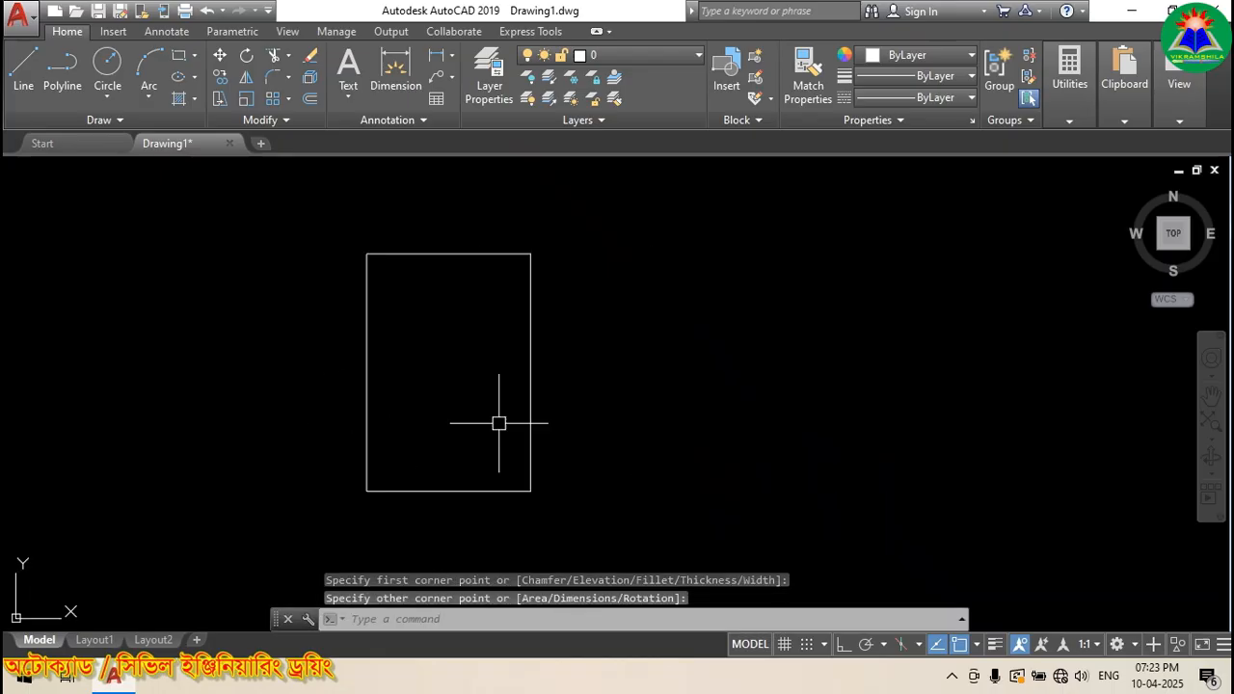
{"action": "left_click", "coordinate": [107, 93]}
{"action": "left_click", "coordinate": [137, 204]}
{"action": "left_click", "coordinate": [366, 254]}
{"action": "left_click", "coordinate": [530, 253]}
Step: Trim away the circle's lower half inside the rectangle, leaving a semicircular arch
{"action": "left_click", "coordinate": [274, 56]}
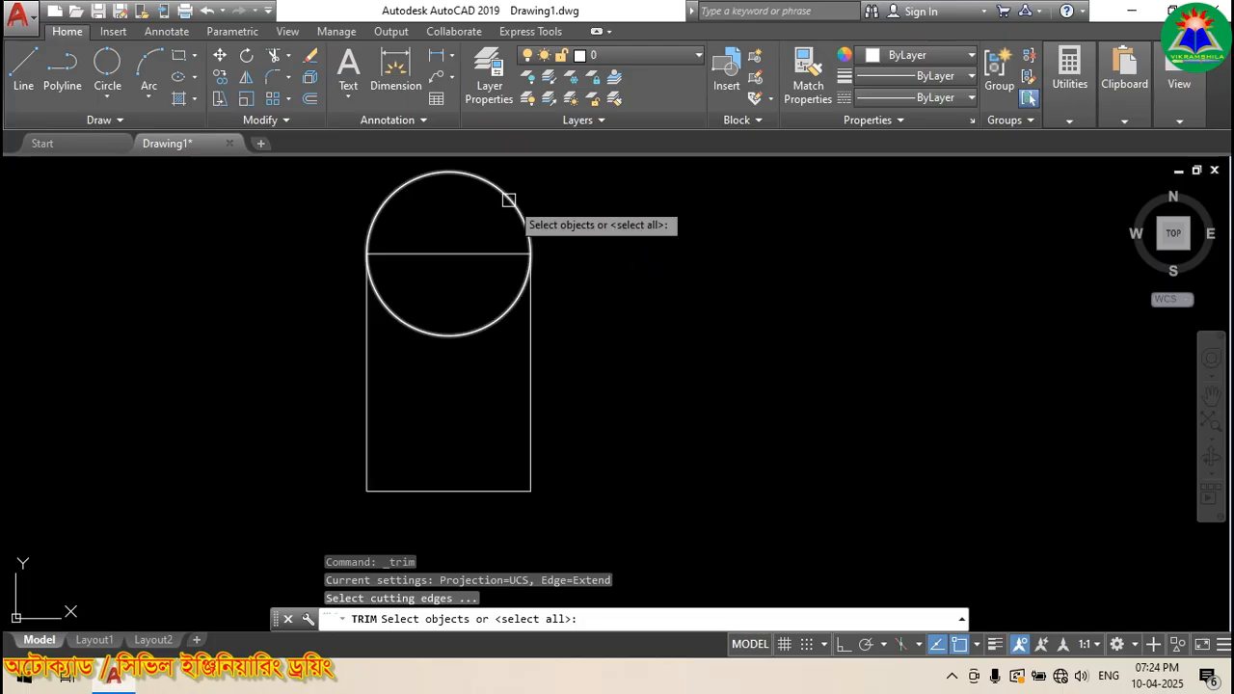
{"action": "left_click", "coordinate": [276, 57]}
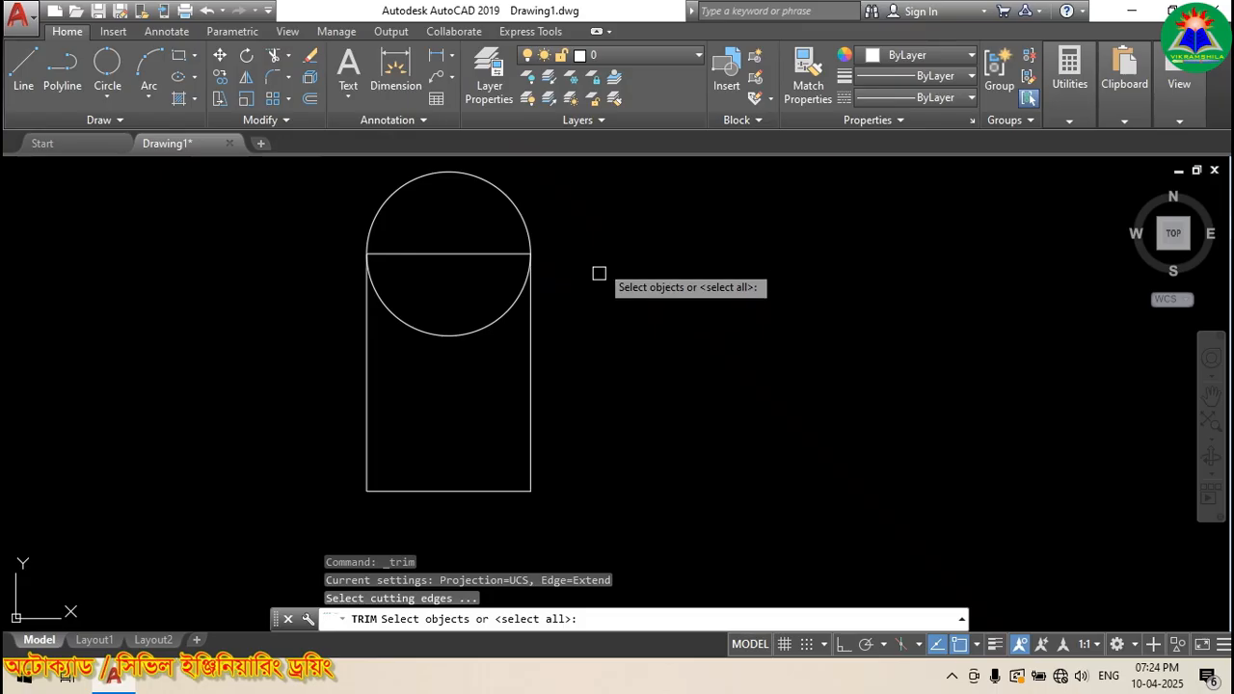
{"action": "key", "text": "Return"}
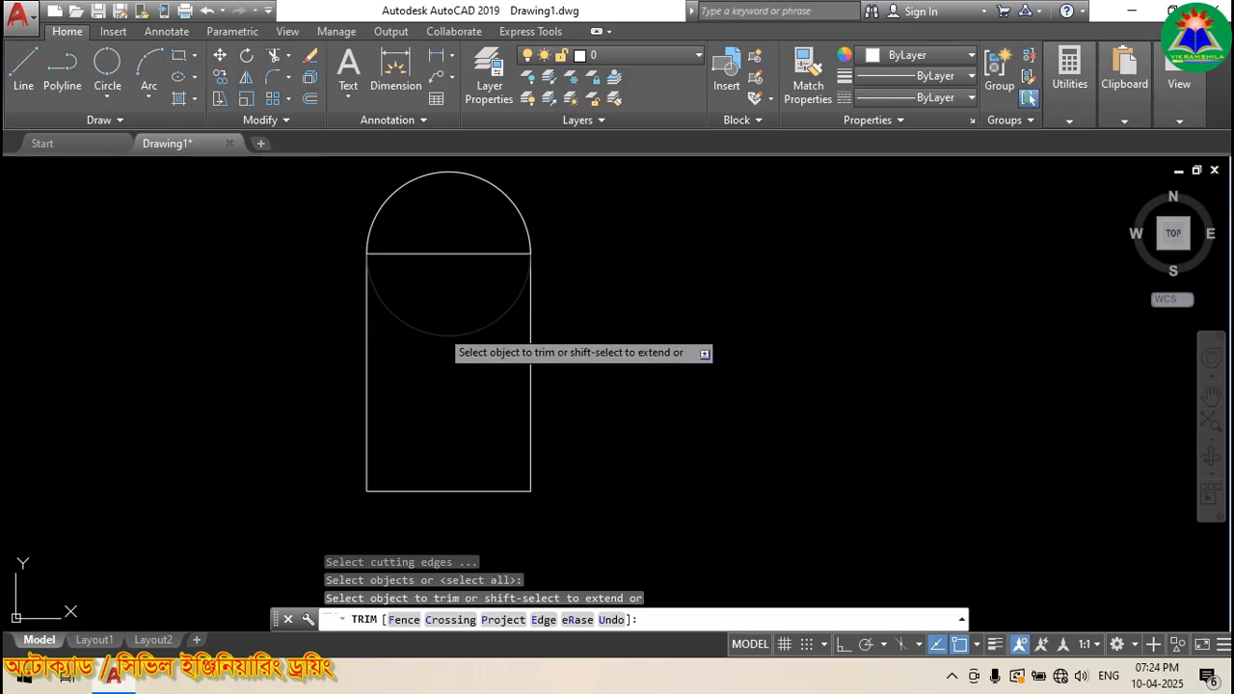
{"action": "left_click", "coordinate": [440, 329]}
Step: Offset the outer rectangle and arc inward by 3.8486 to form an inner frame
{"action": "left_click", "coordinate": [309, 98]}
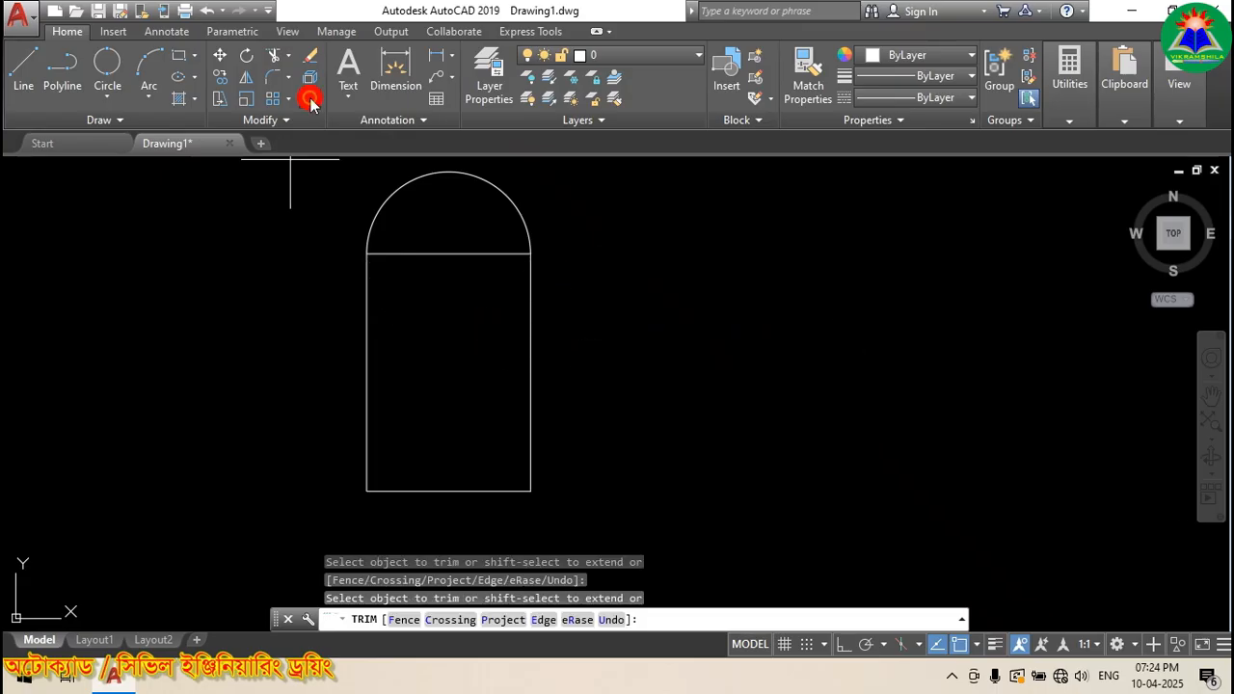
{"action": "scroll", "coordinate": [397, 304], "scroll_direction": "up", "scroll_amount": 2}
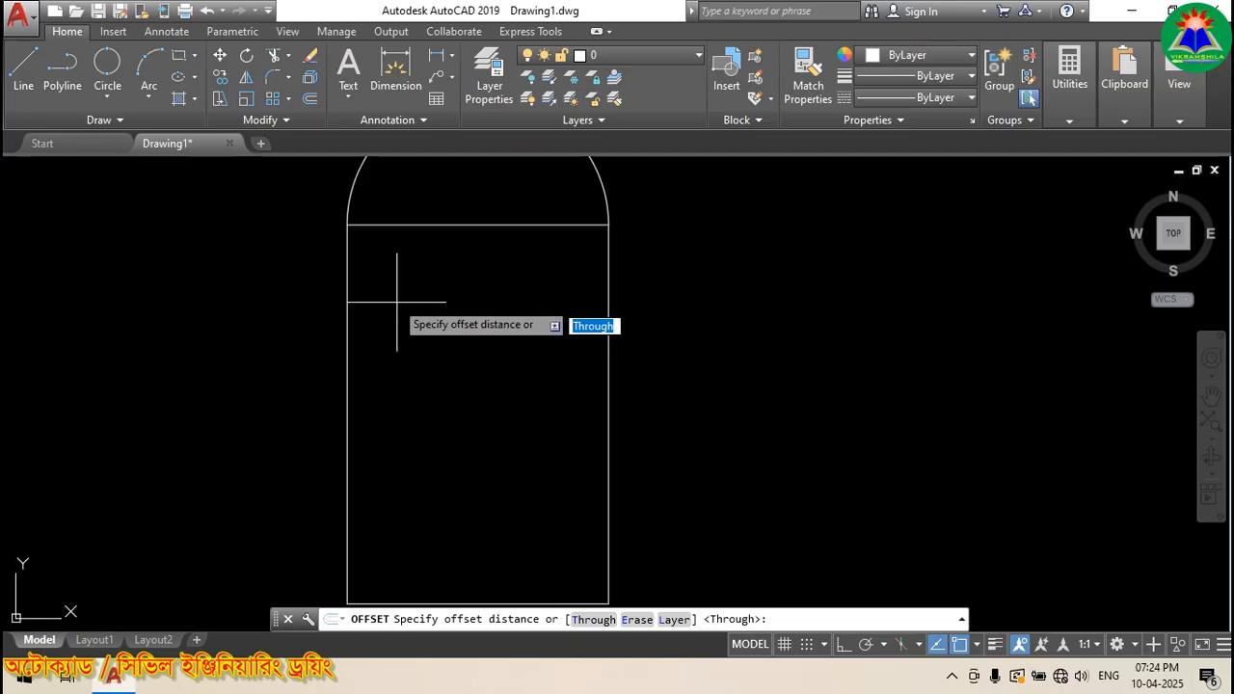
{"action": "left_click", "coordinate": [381, 299]}
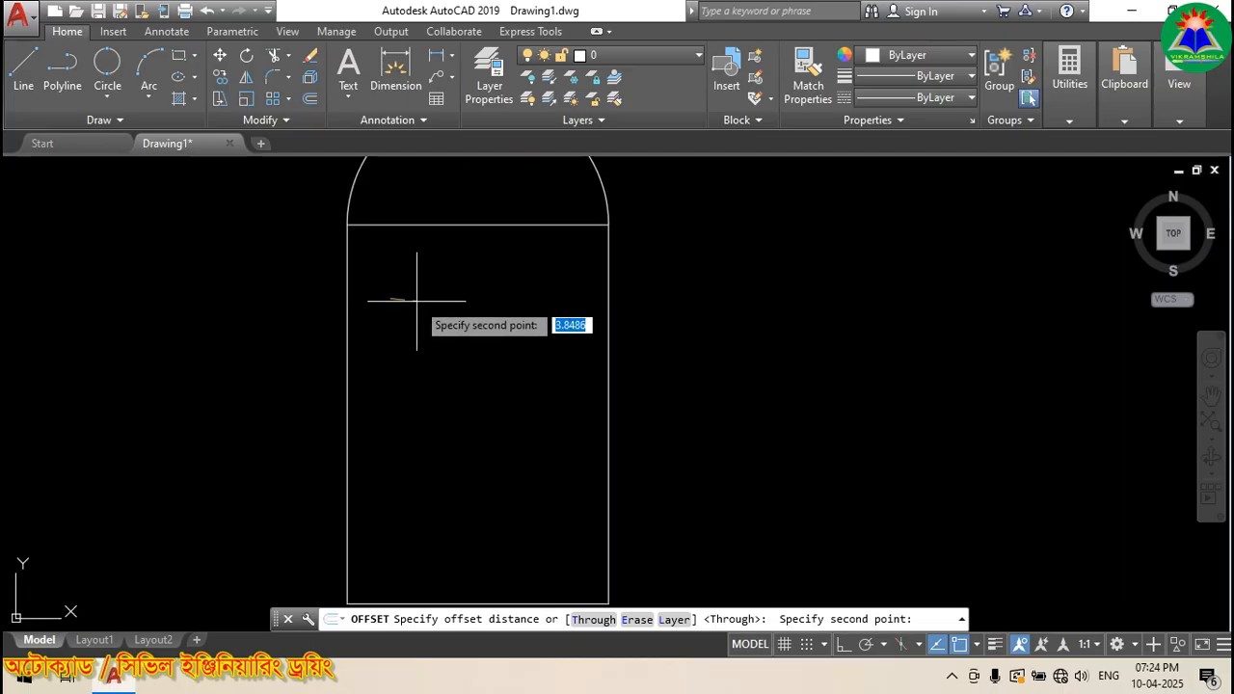
{"action": "left_click", "coordinate": [417, 299]}
{"action": "scroll", "coordinate": [402, 257], "scroll_direction": "down", "scroll_amount": 2}
{"action": "left_click", "coordinate": [369, 295]}
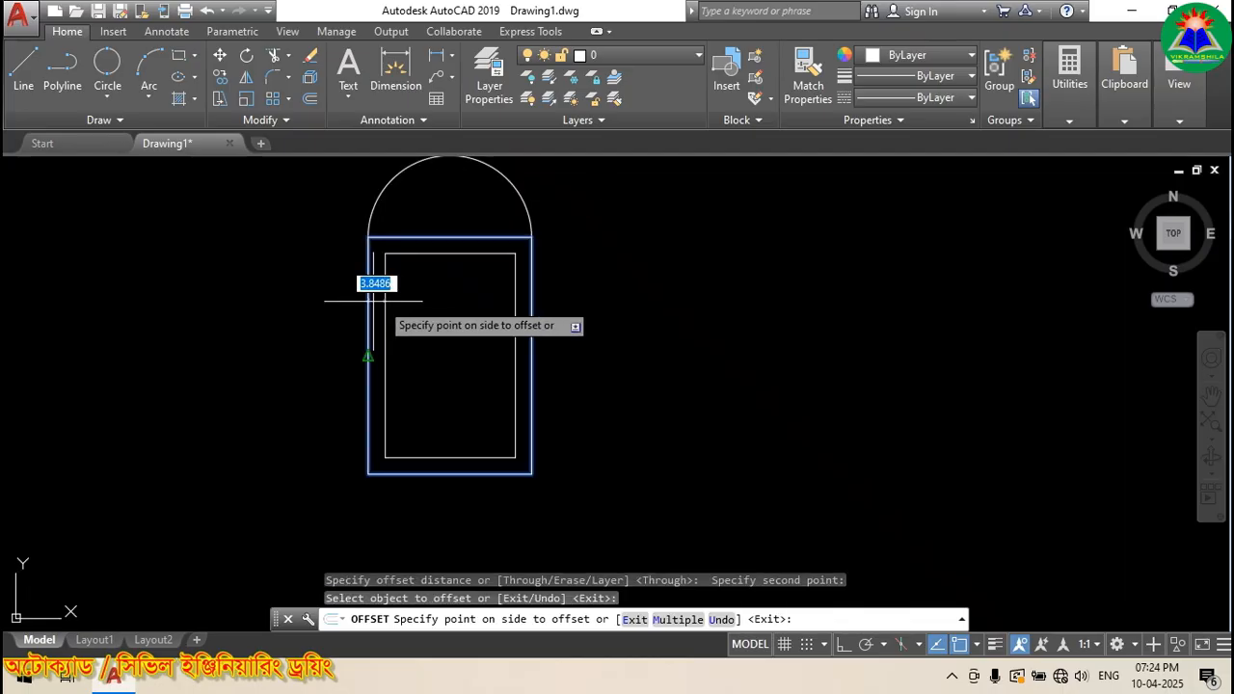
{"action": "left_click", "coordinate": [414, 305]}
{"action": "left_click", "coordinate": [395, 181]}
{"action": "left_click", "coordinate": [440, 196]}
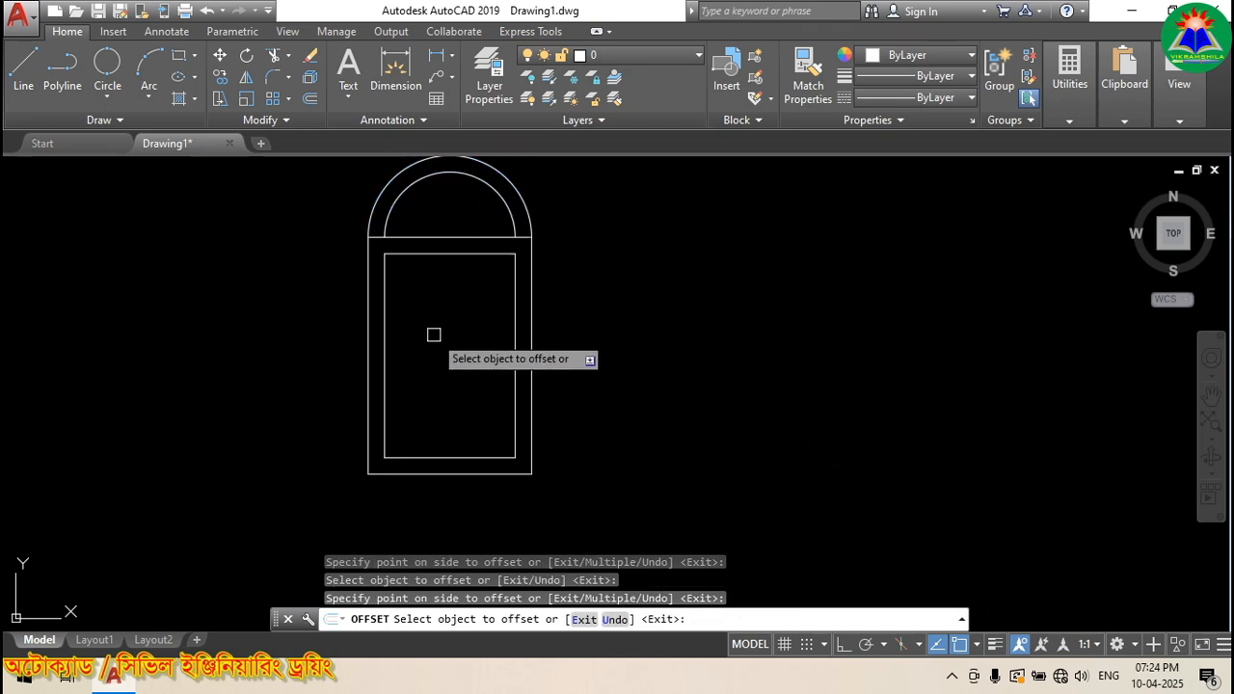
Step: Draw a vertical centre line from the inner rectangle's bottom midpoint to its top midpoint
{"action": "left_click", "coordinate": [33, 86]}
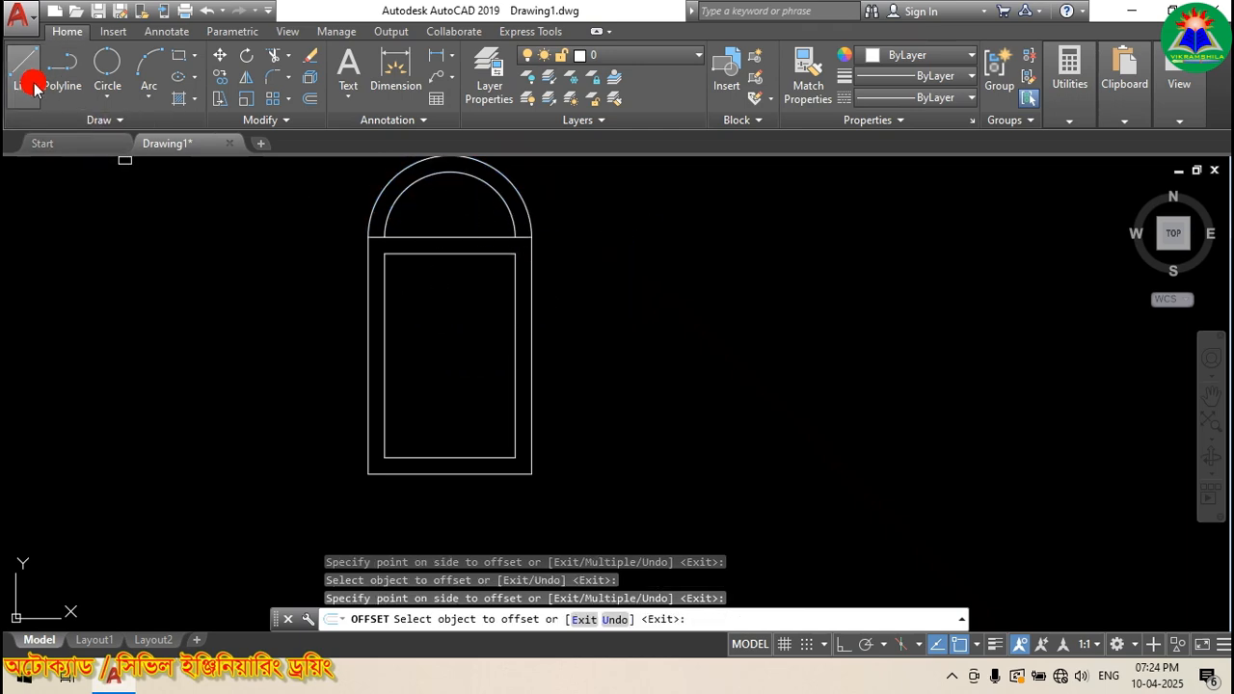
{"action": "left_click", "coordinate": [450, 458]}
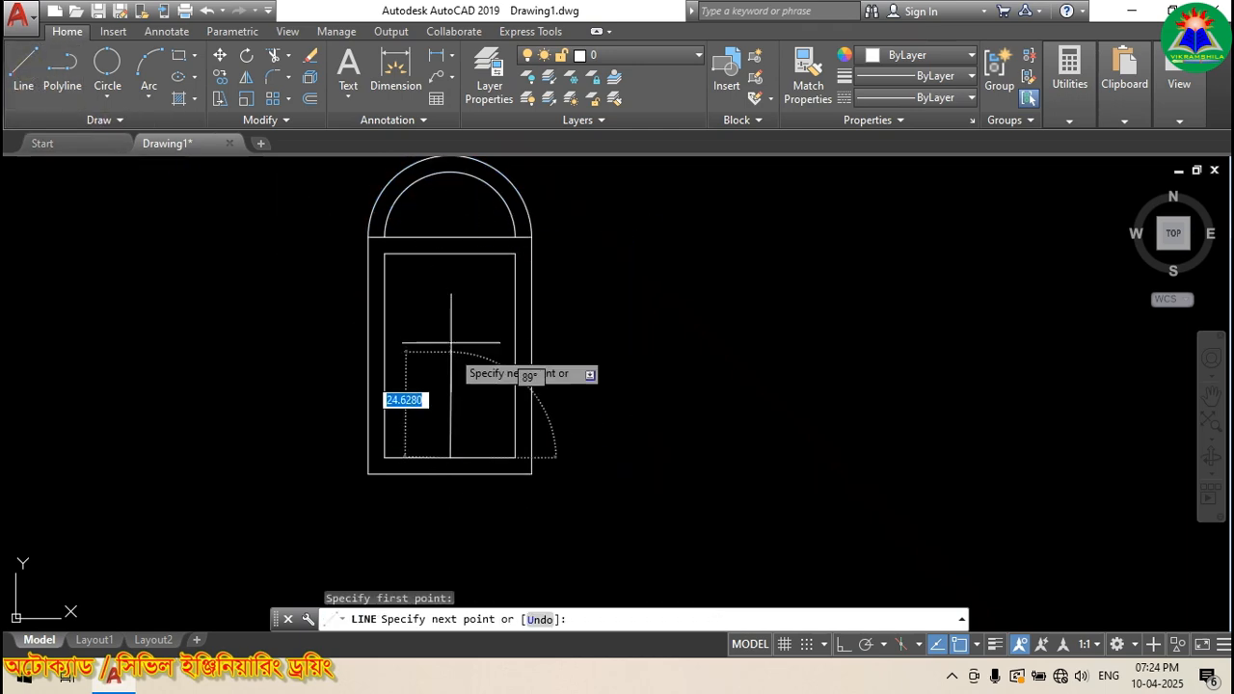
{"action": "left_click", "coordinate": [451, 253]}
{"action": "key", "text": "Return"}
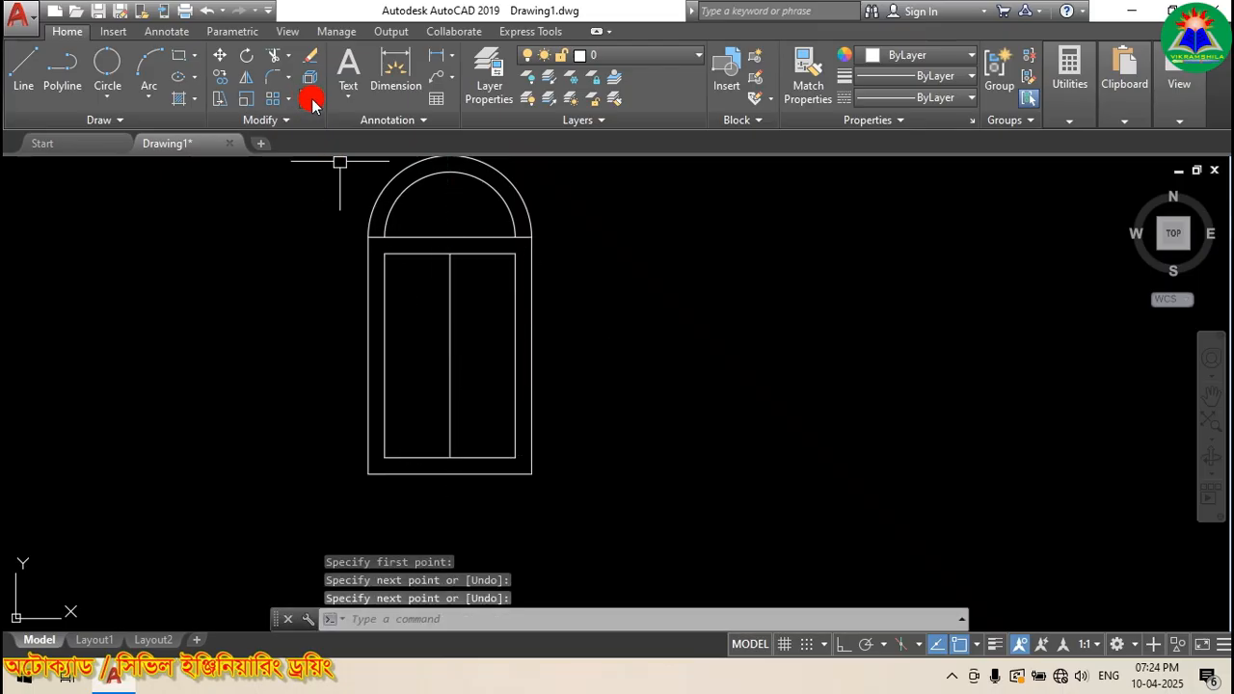
{"action": "scroll", "coordinate": [522, 296], "scroll_direction": "up", "scroll_amount": 2}
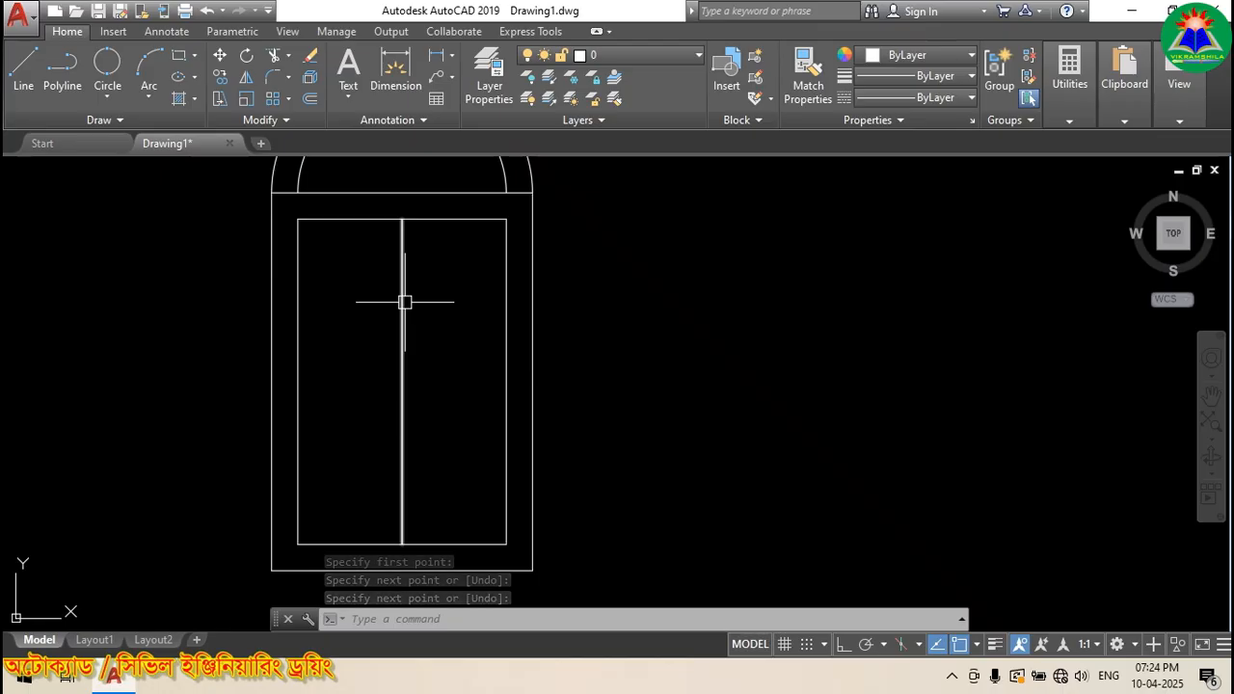
{"action": "scroll", "coordinate": [405, 298], "scroll_direction": "up", "scroll_amount": 2}
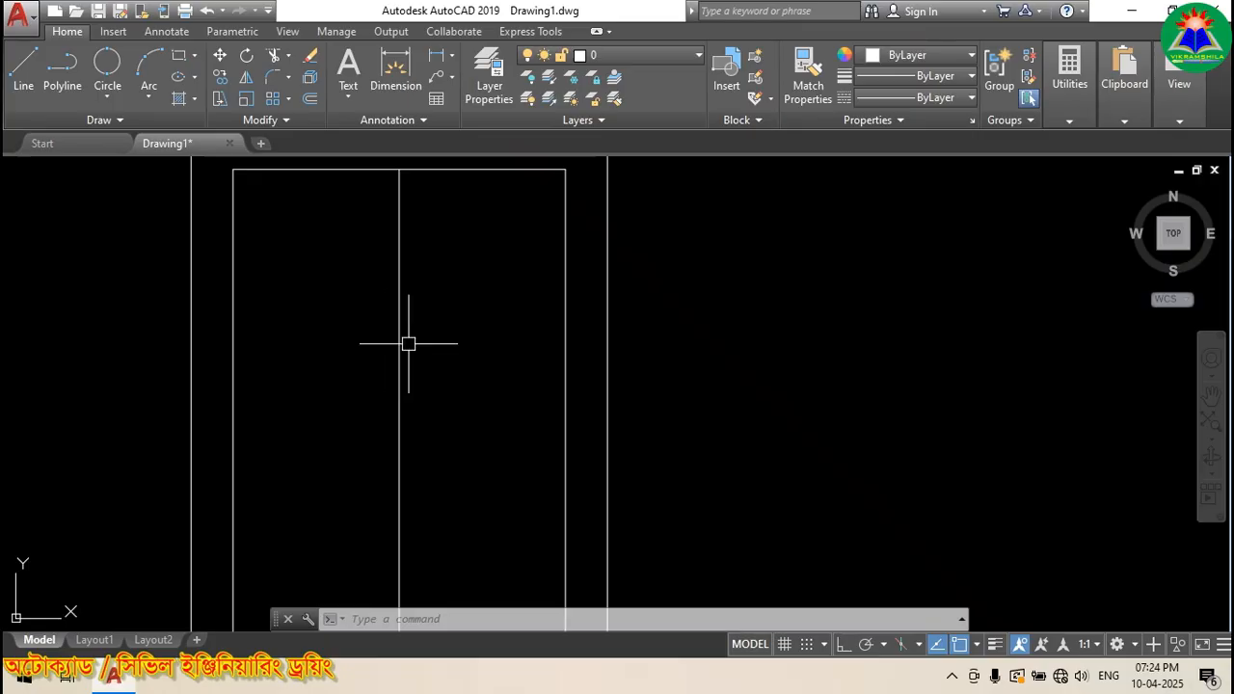
Step: Draw an Ortho horizontal line across both right edges and trim its stubs outside the gap
{"action": "left_click", "coordinate": [21, 69]}
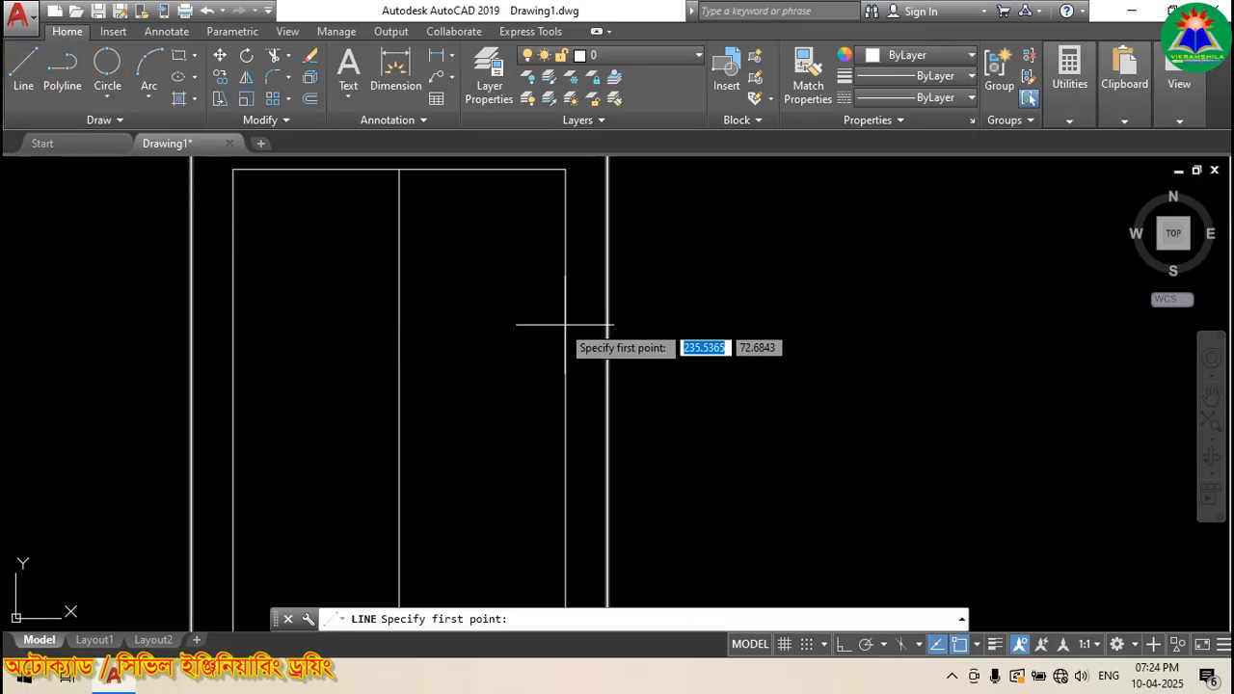
{"action": "left_click", "coordinate": [535, 320]}
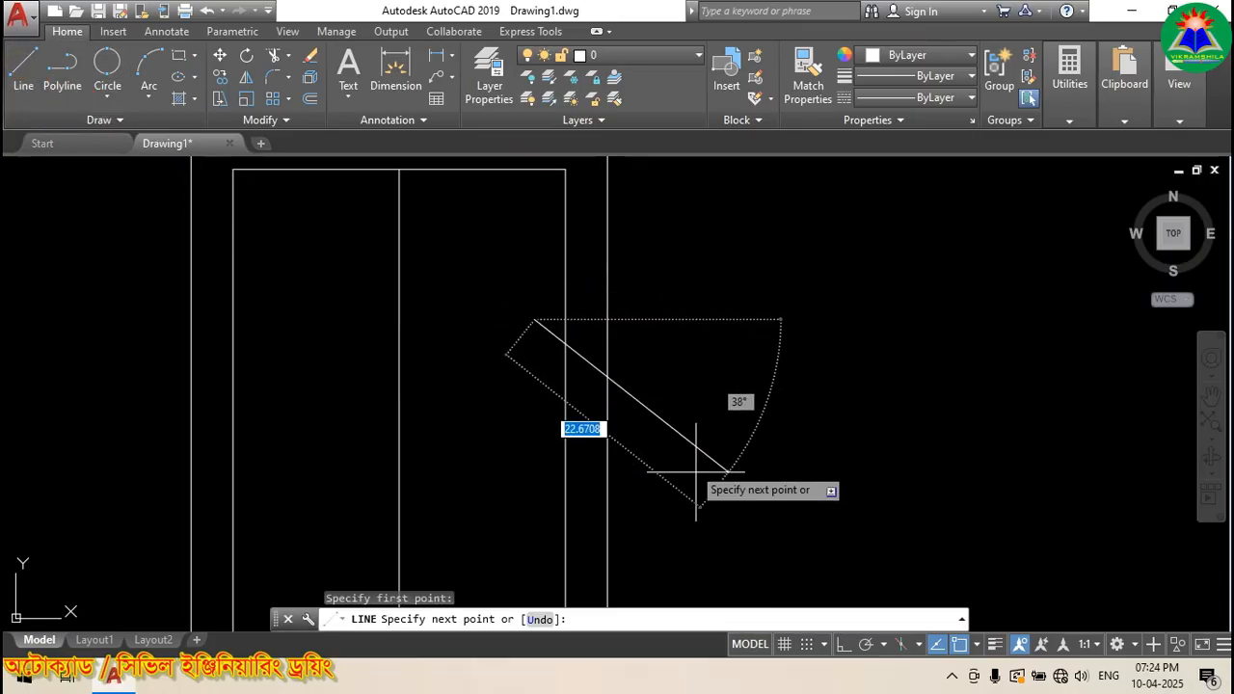
{"action": "left_click", "coordinate": [844, 645]}
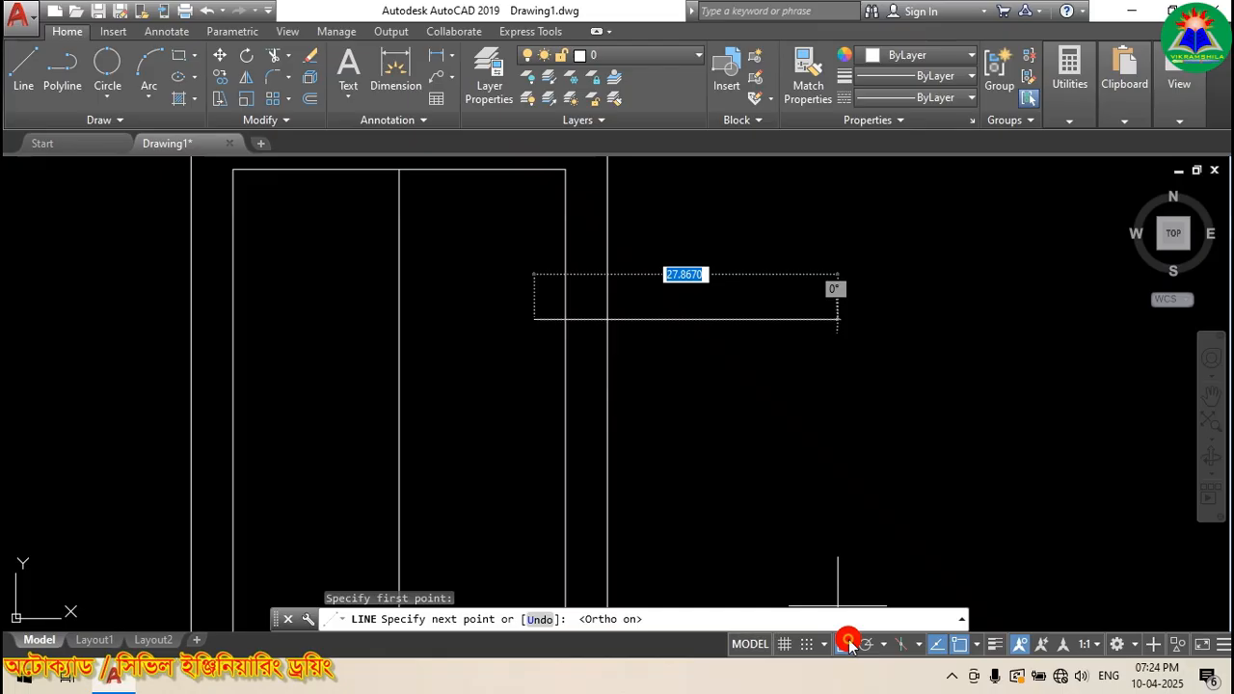
{"action": "left_click", "coordinate": [684, 314]}
{"action": "left_click", "coordinate": [277, 57]}
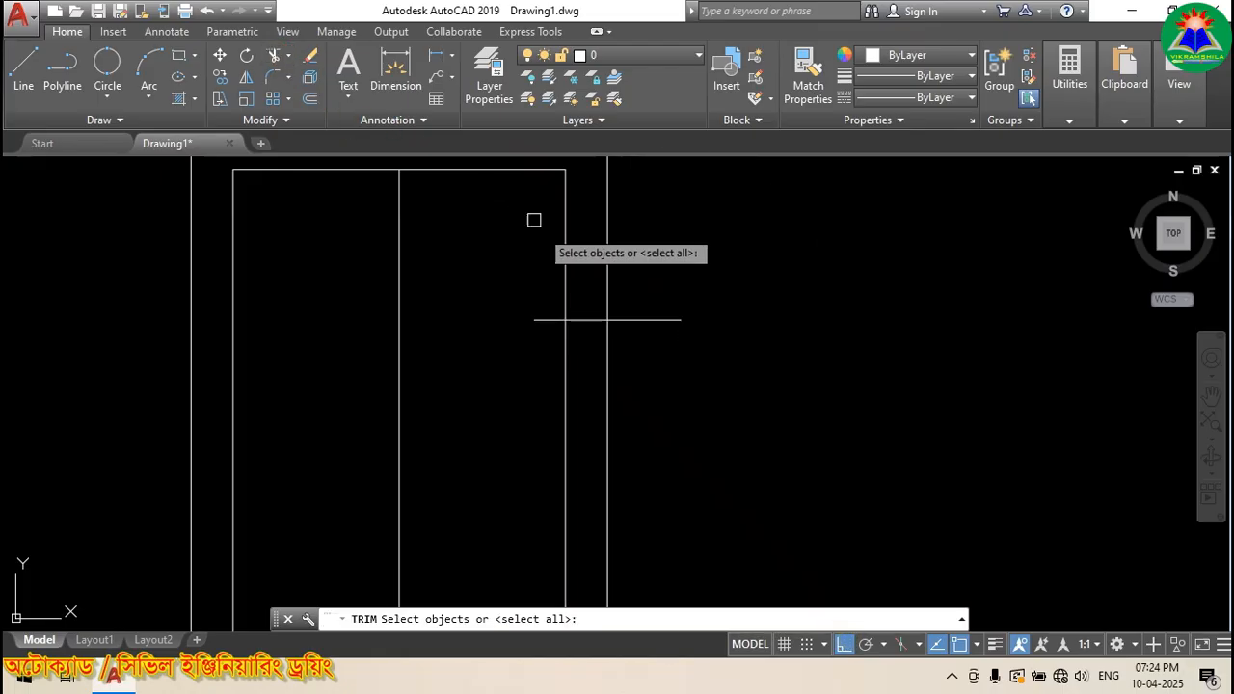
{"action": "key", "text": "Return"}
{"action": "left_click", "coordinate": [539, 306]}
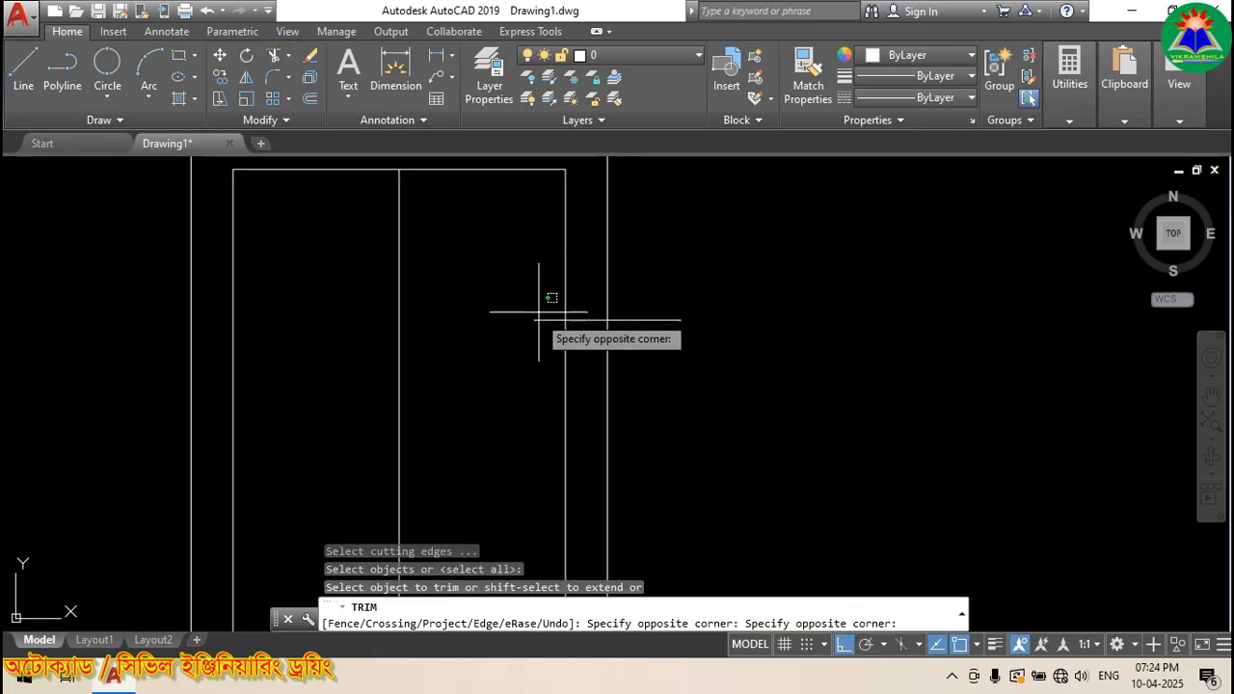
{"action": "left_click", "coordinate": [533, 336]}
{"action": "left_click", "coordinate": [641, 324]}
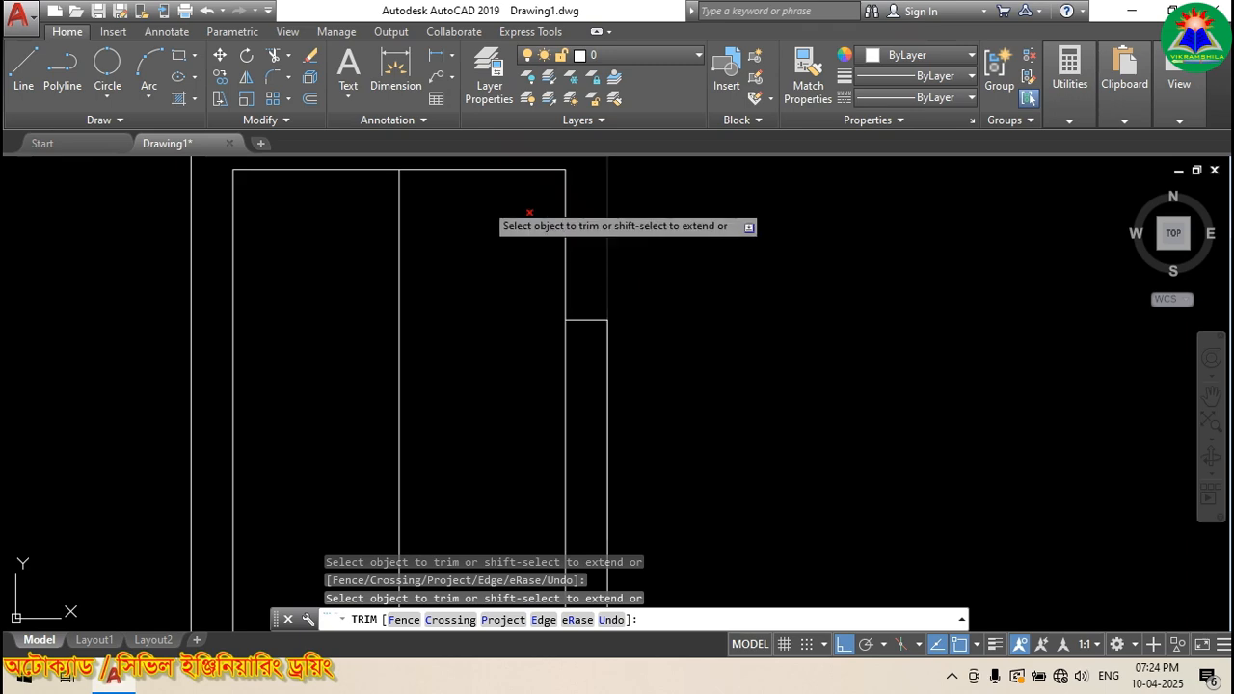
{"action": "left_click", "coordinate": [308, 100]}
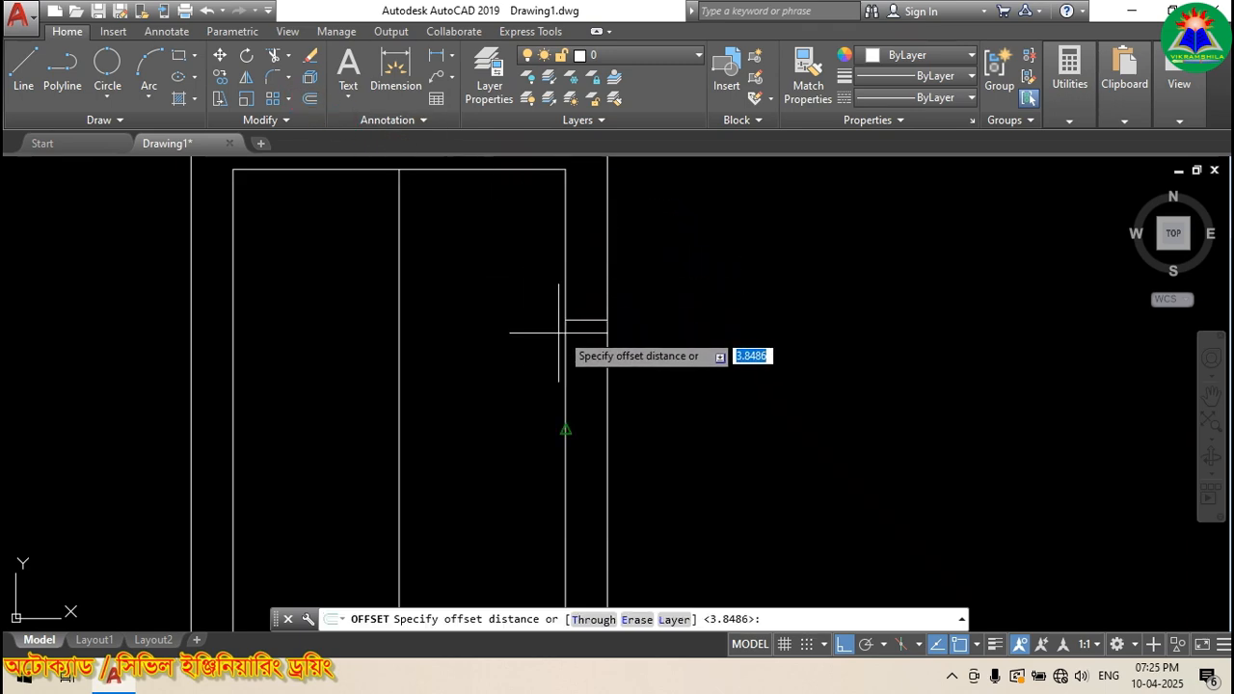
Step: Offset the vertical centre line to both sides by half the frame-gap width
{"action": "scroll", "coordinate": [558, 333], "scroll_direction": "up", "scroll_amount": 2}
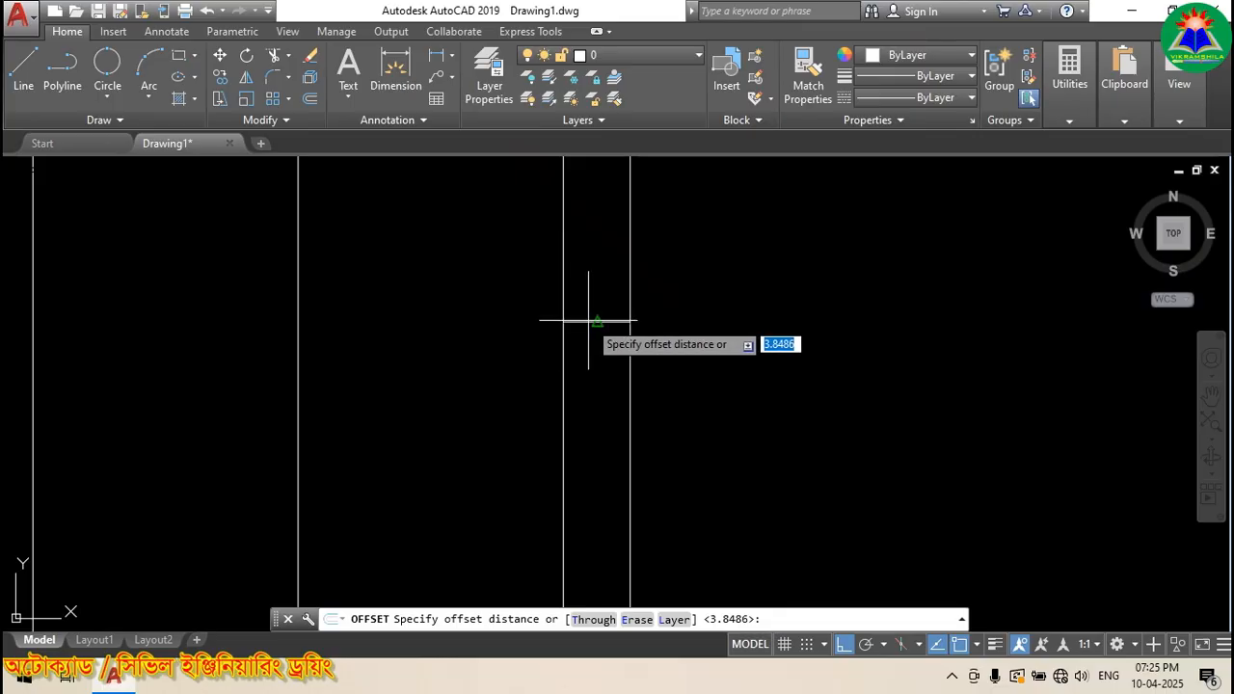
{"action": "left_click", "coordinate": [307, 99]}
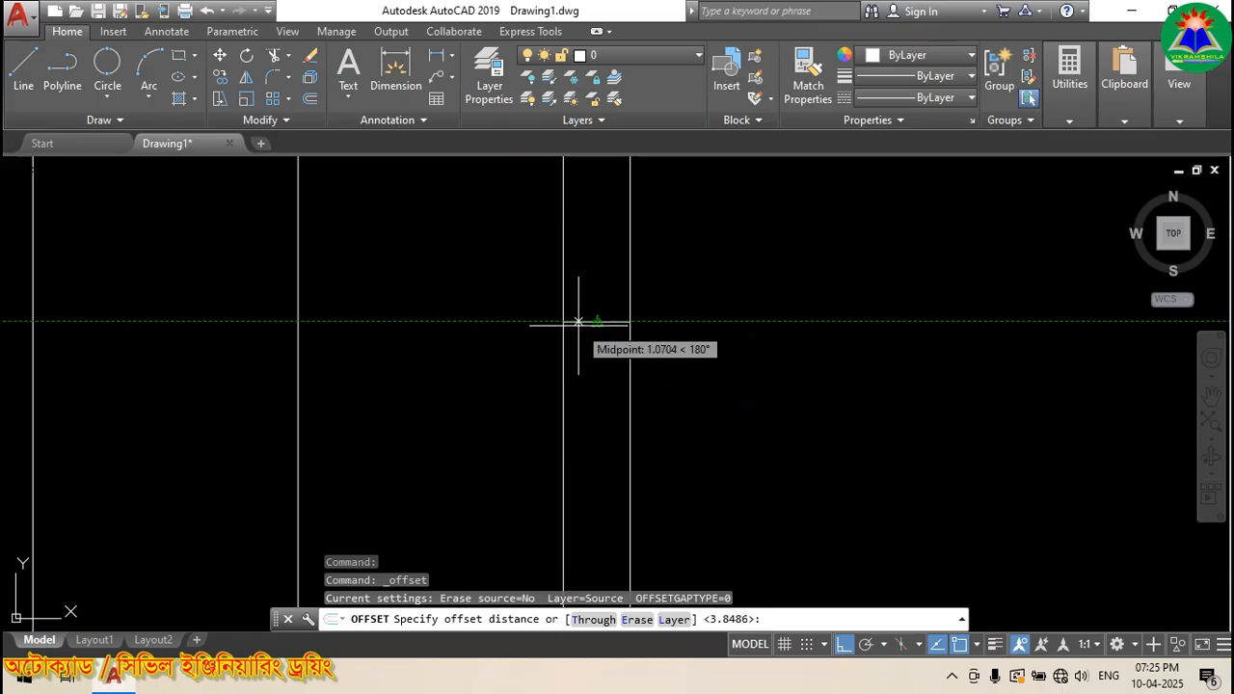
{"action": "scroll", "coordinate": [604, 318], "scroll_direction": "up", "scroll_amount": 4}
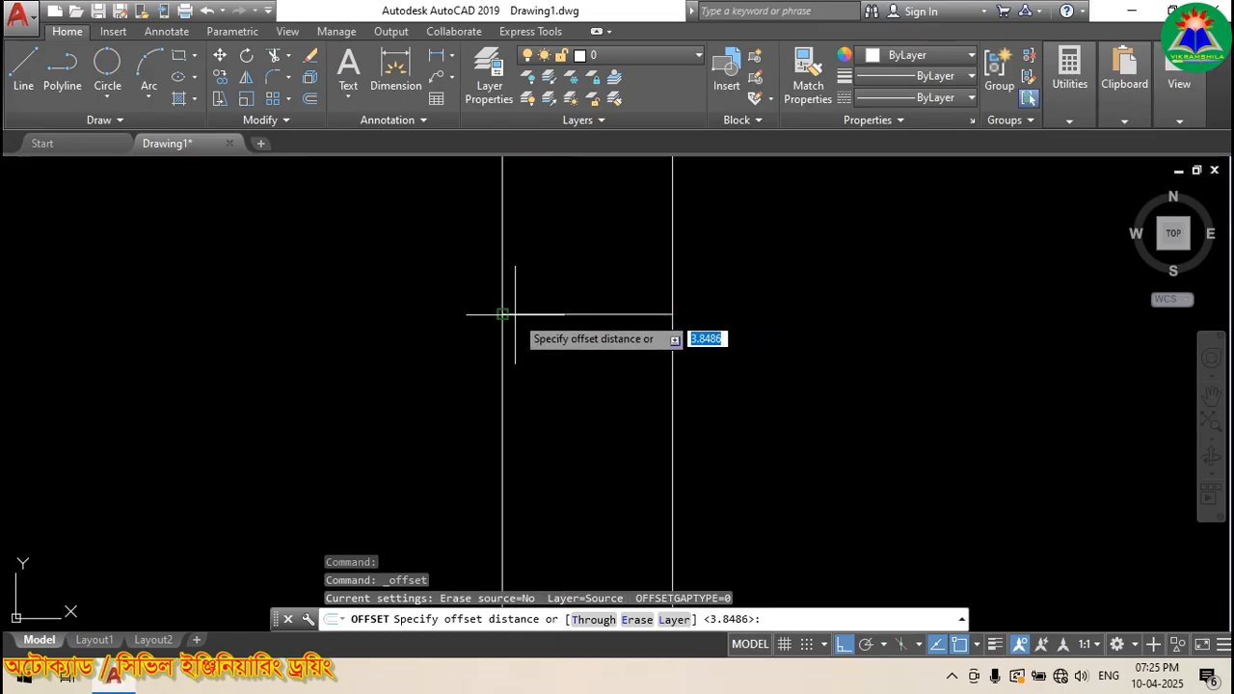
{"action": "left_click", "coordinate": [587, 315]}
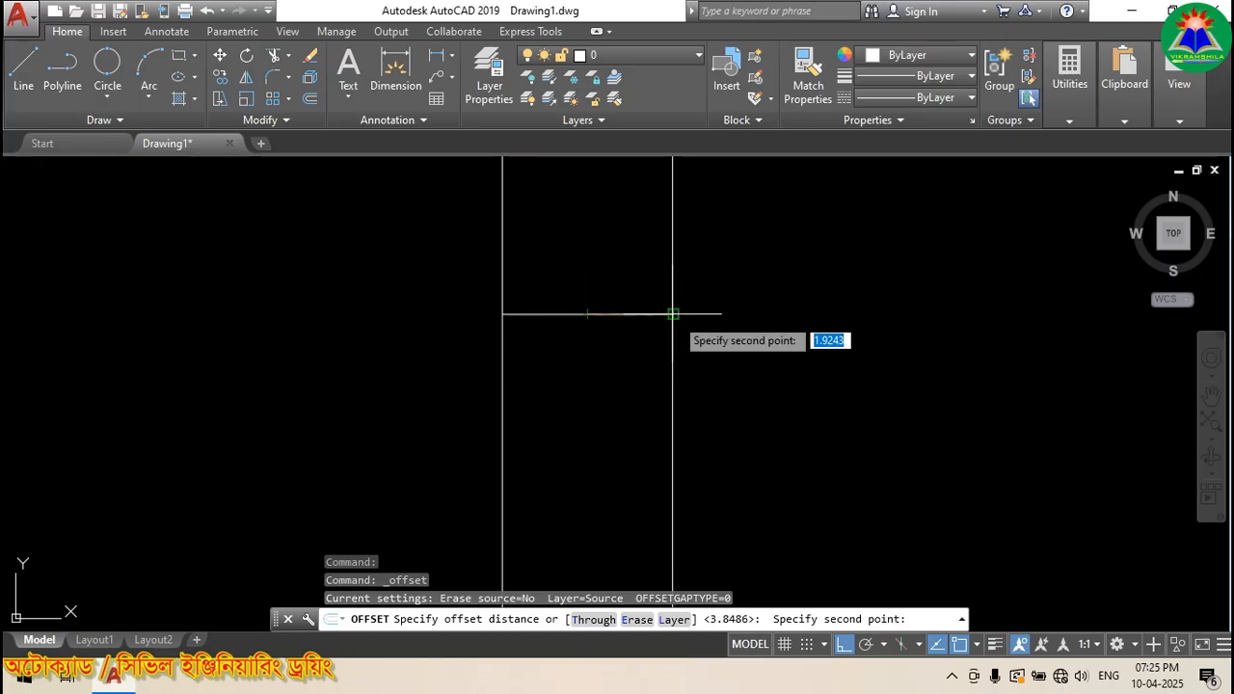
{"action": "left_click", "coordinate": [673, 314]}
{"action": "scroll", "coordinate": [744, 325], "scroll_direction": "down", "scroll_amount": 3}
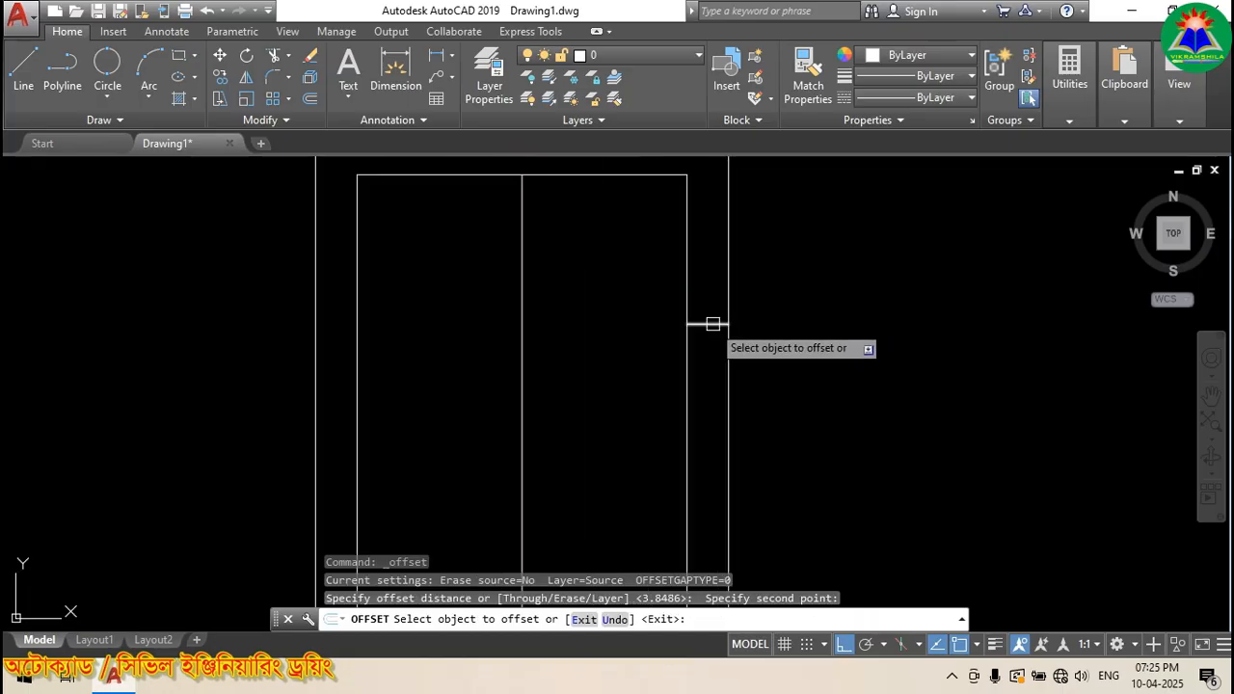
{"action": "scroll", "coordinate": [713, 327], "scroll_direction": "up", "scroll_amount": 2}
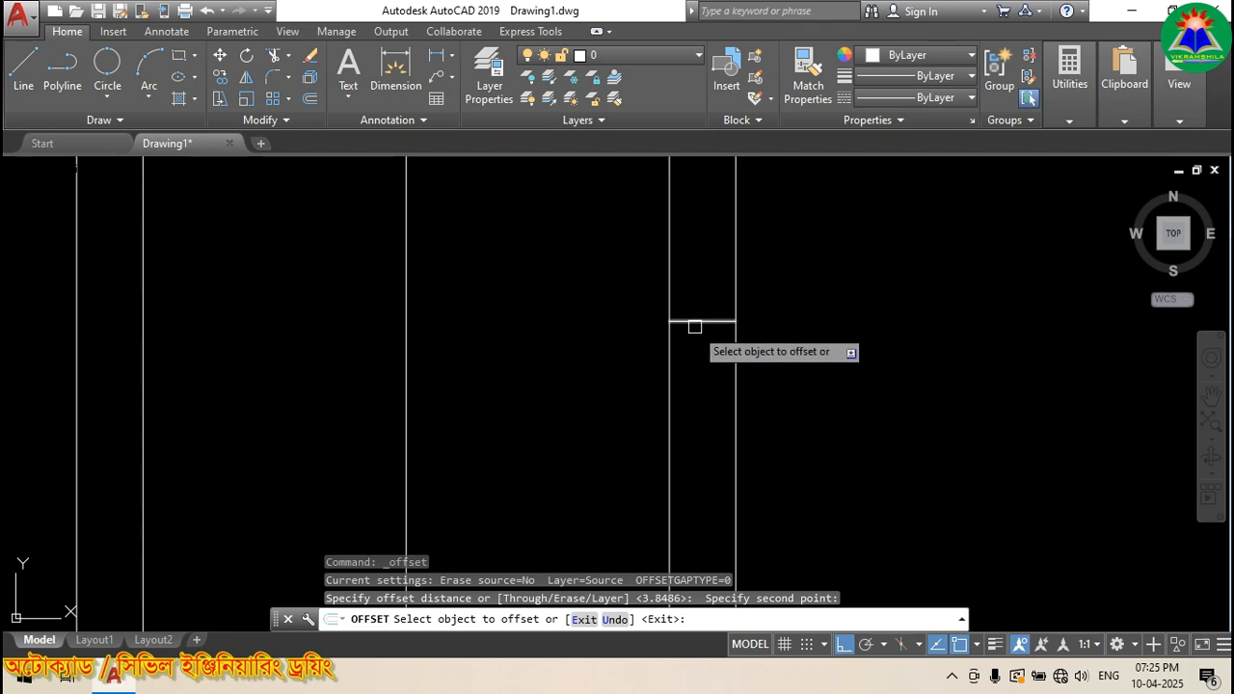
{"action": "left_click", "coordinate": [409, 329]}
{"action": "left_click", "coordinate": [424, 318]}
{"action": "left_click", "coordinate": [407, 316]}
{"action": "left_click", "coordinate": [347, 310]}
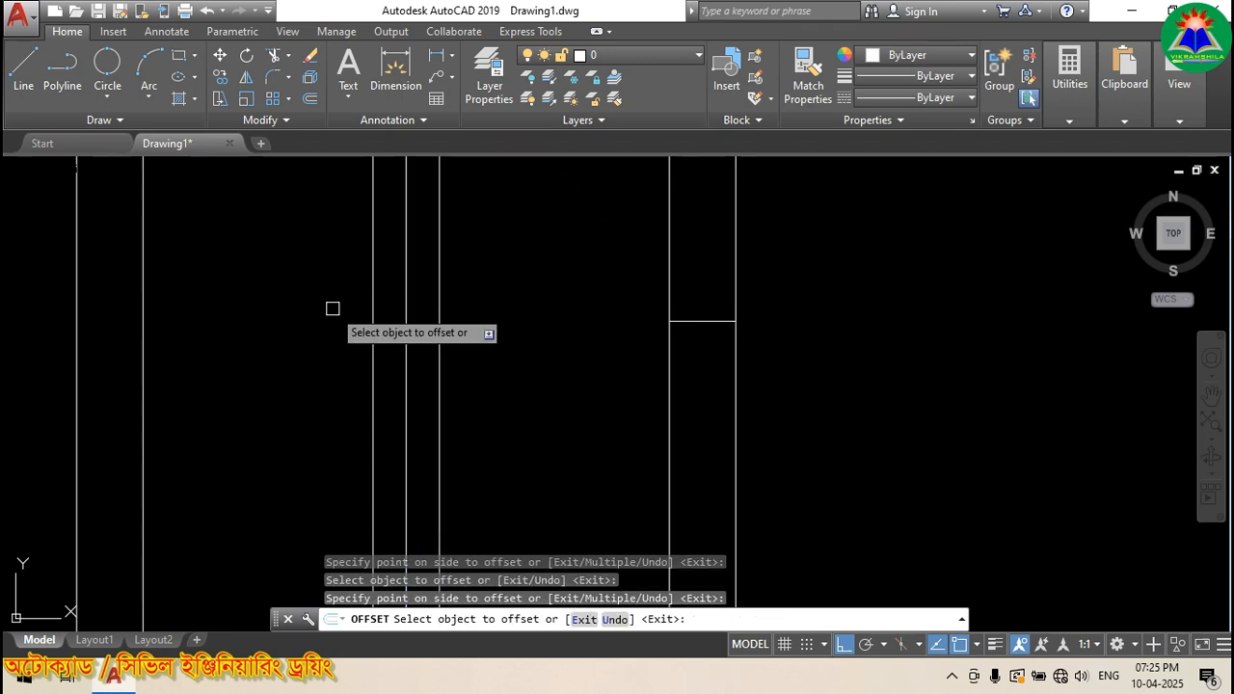
{"action": "key", "text": "Return"}
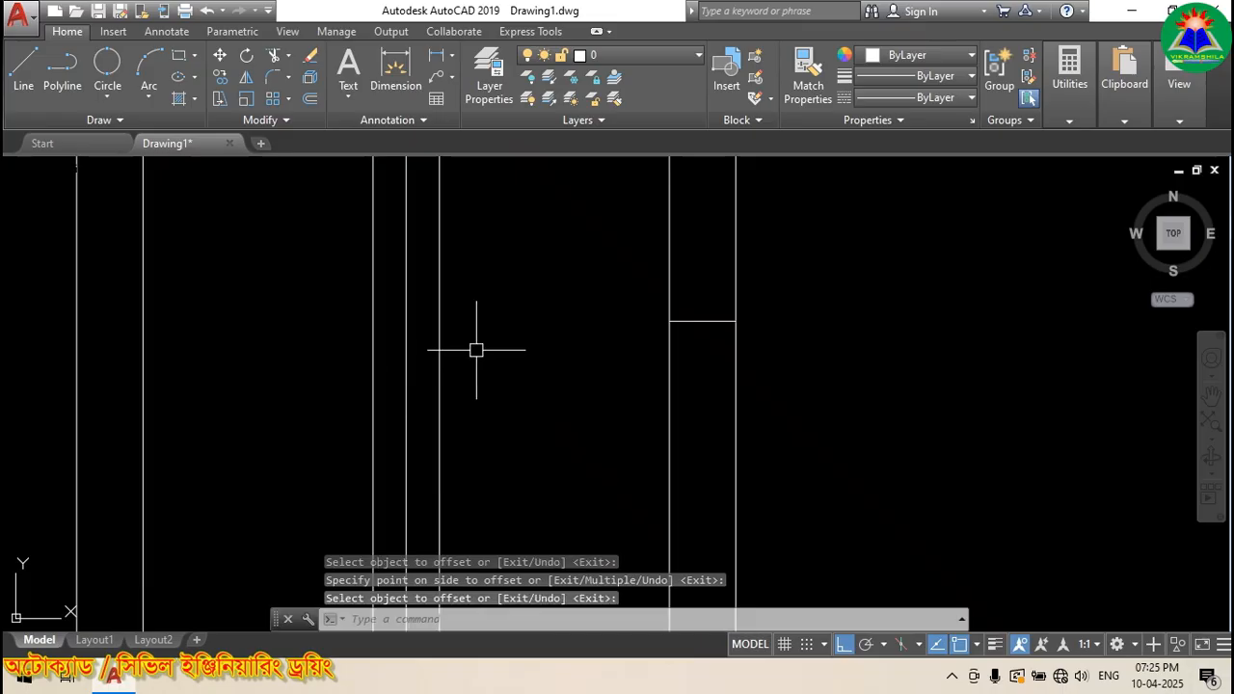
Step: Delete the original vertical centre line and the short horizontal reference line
{"action": "scroll", "coordinate": [476, 347], "scroll_direction": "down", "scroll_amount": 4}
{"action": "left_click", "coordinate": [447, 336]}
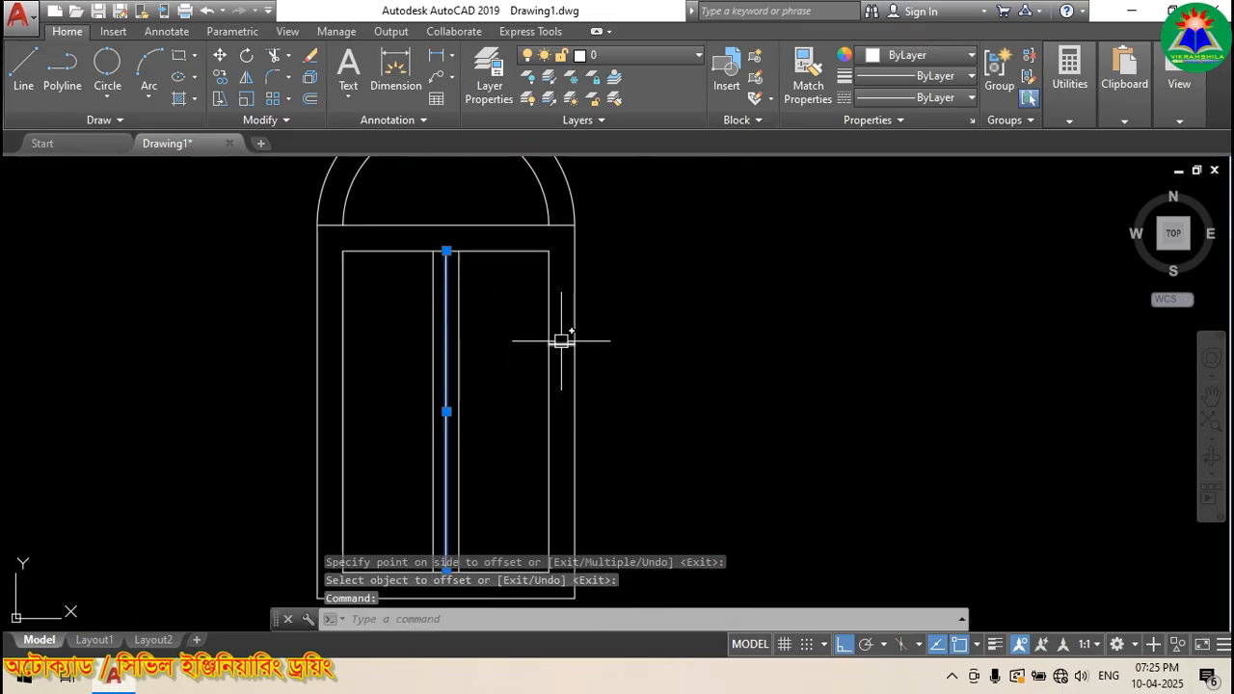
{"action": "left_click", "coordinate": [562, 344]}
{"action": "key", "text": "Delete"}
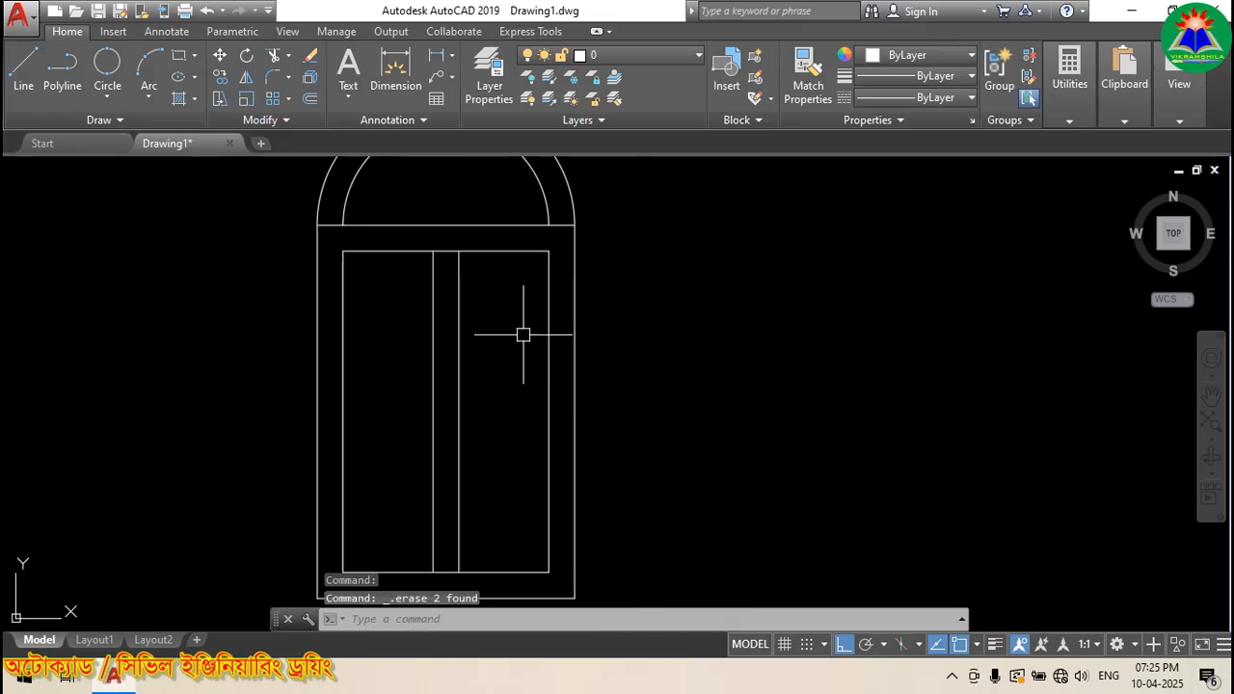
{"action": "scroll", "coordinate": [455, 330], "scroll_direction": "down", "scroll_amount": 2}
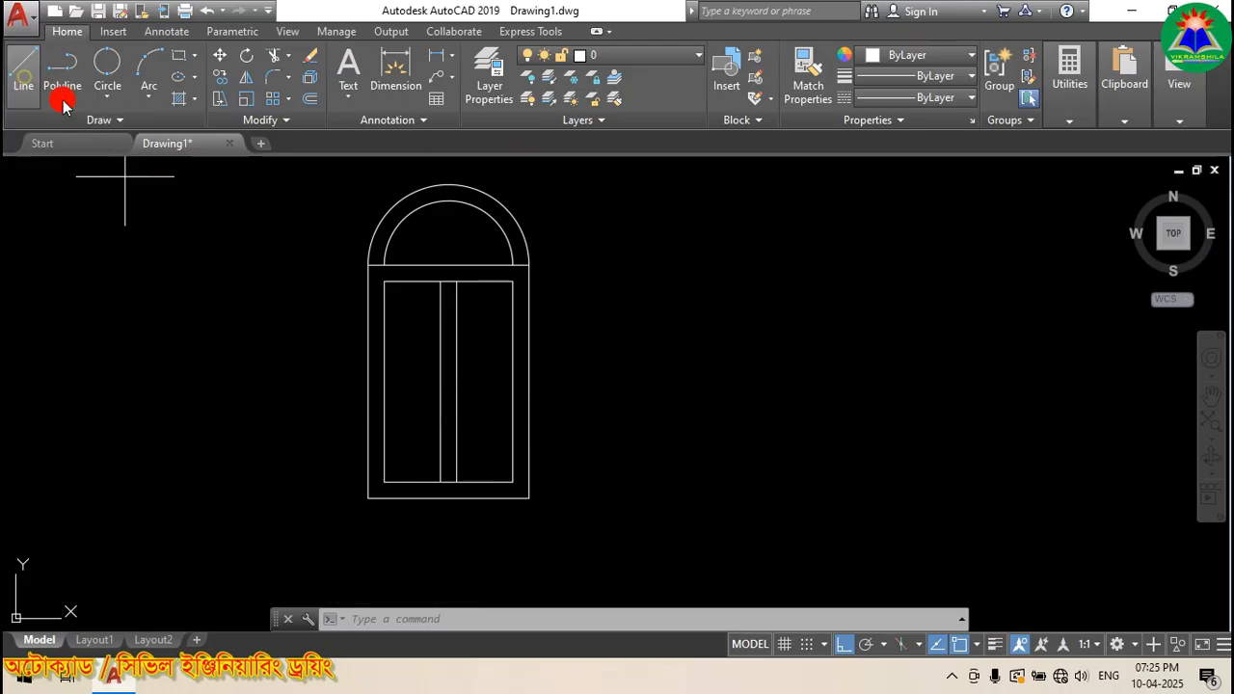
Step: Draw a horizontal mullion from the inner frame's left edge to its right edge
{"action": "left_click", "coordinate": [25, 73]}
{"action": "left_click", "coordinate": [383, 387]}
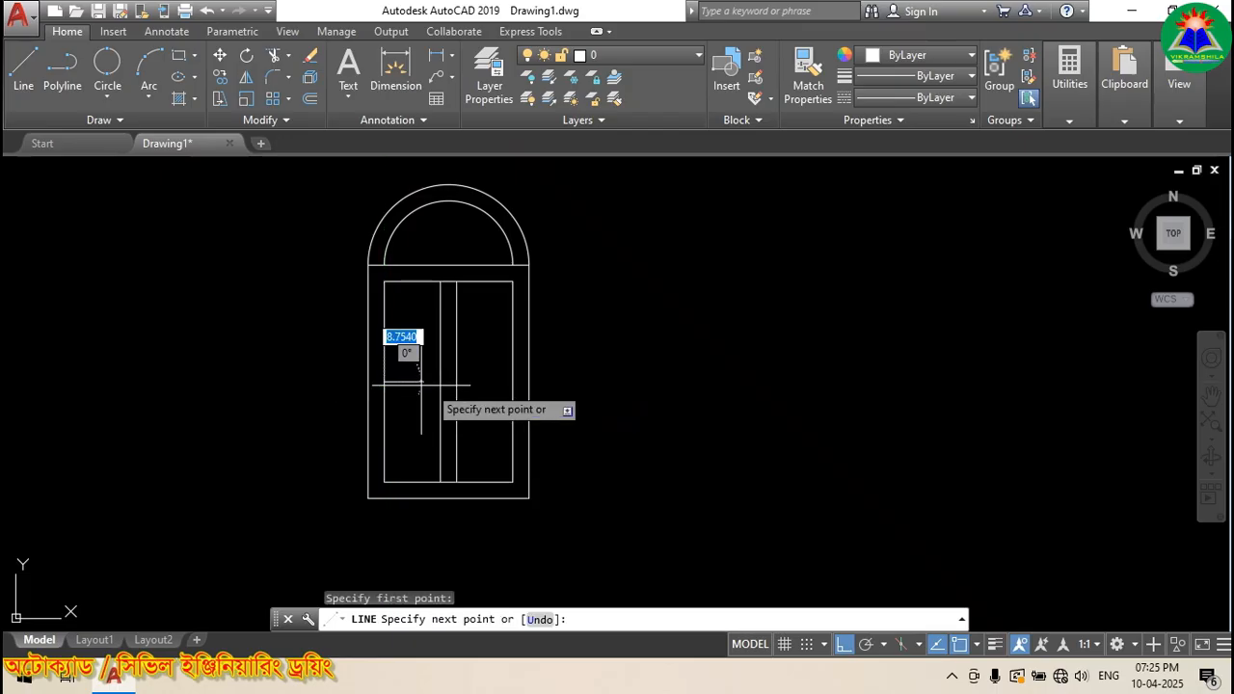
{"action": "left_click", "coordinate": [513, 382]}
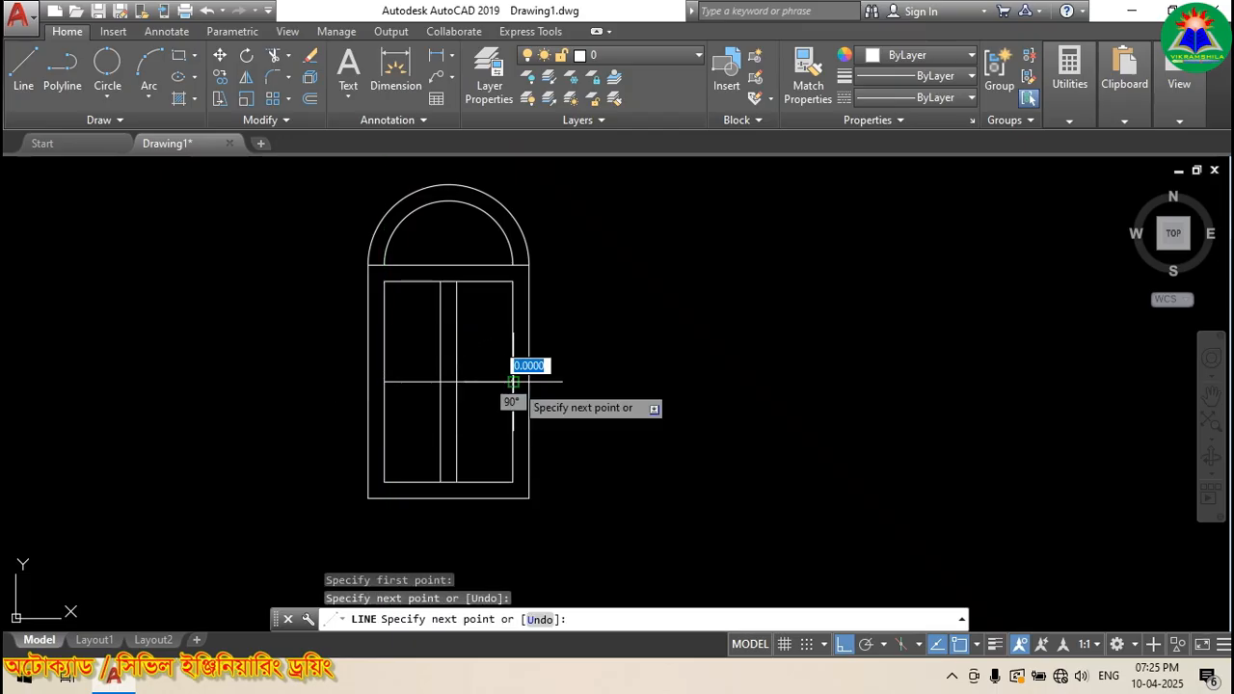
{"action": "key", "text": "Return"}
{"action": "scroll", "coordinate": [386, 373], "scroll_direction": "up", "scroll_amount": 2}
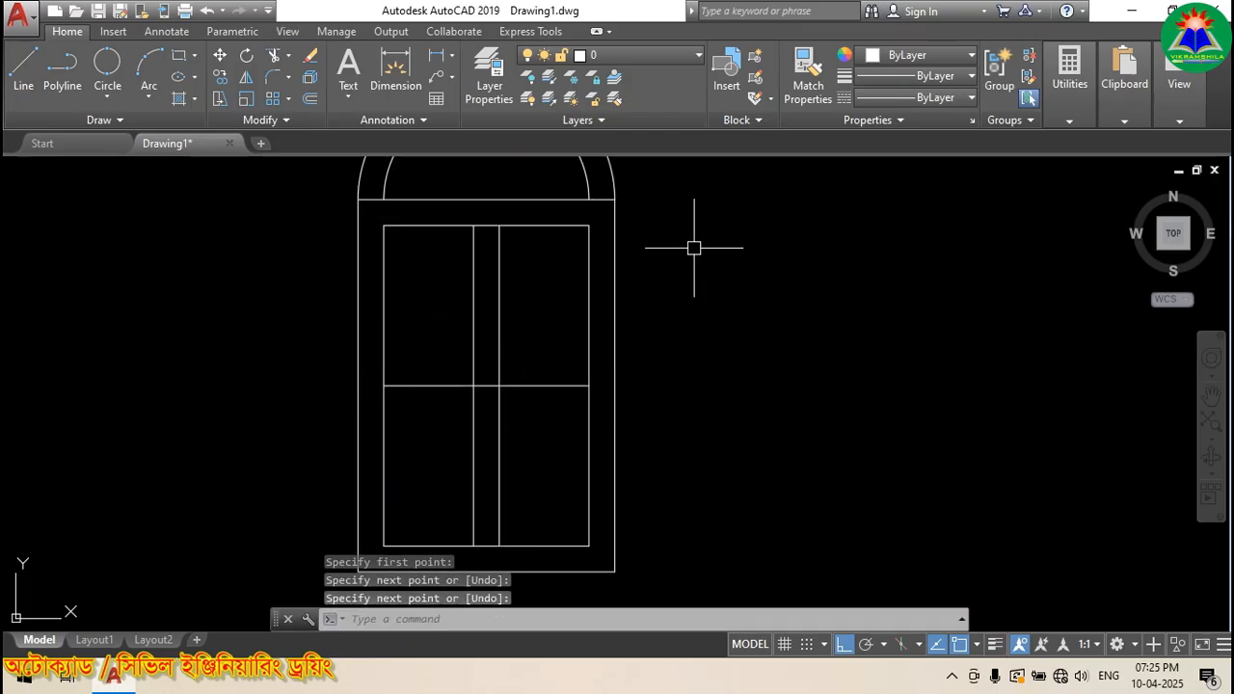
Step: Offset the horizontal mullion 1.9243 above and below, then delete the middle one
{"action": "left_click", "coordinate": [309, 98]}
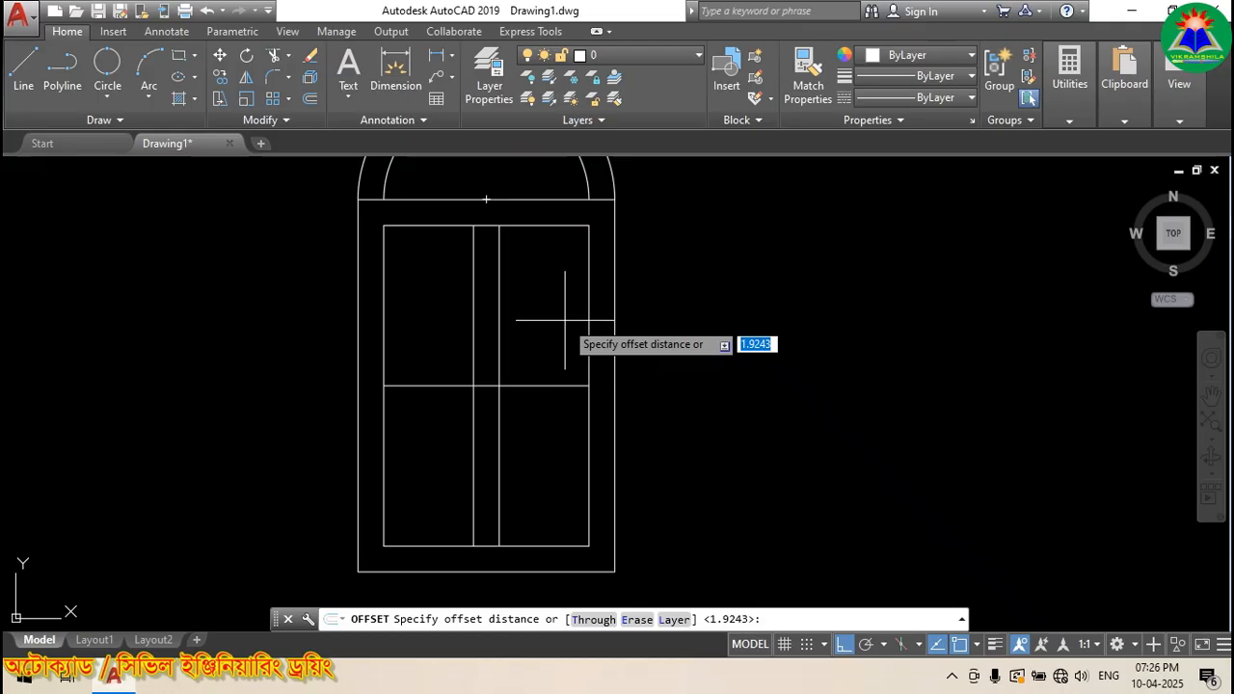
{"action": "key", "text": "Return"}
{"action": "left_click", "coordinate": [540, 385]}
{"action": "left_click", "coordinate": [534, 365]}
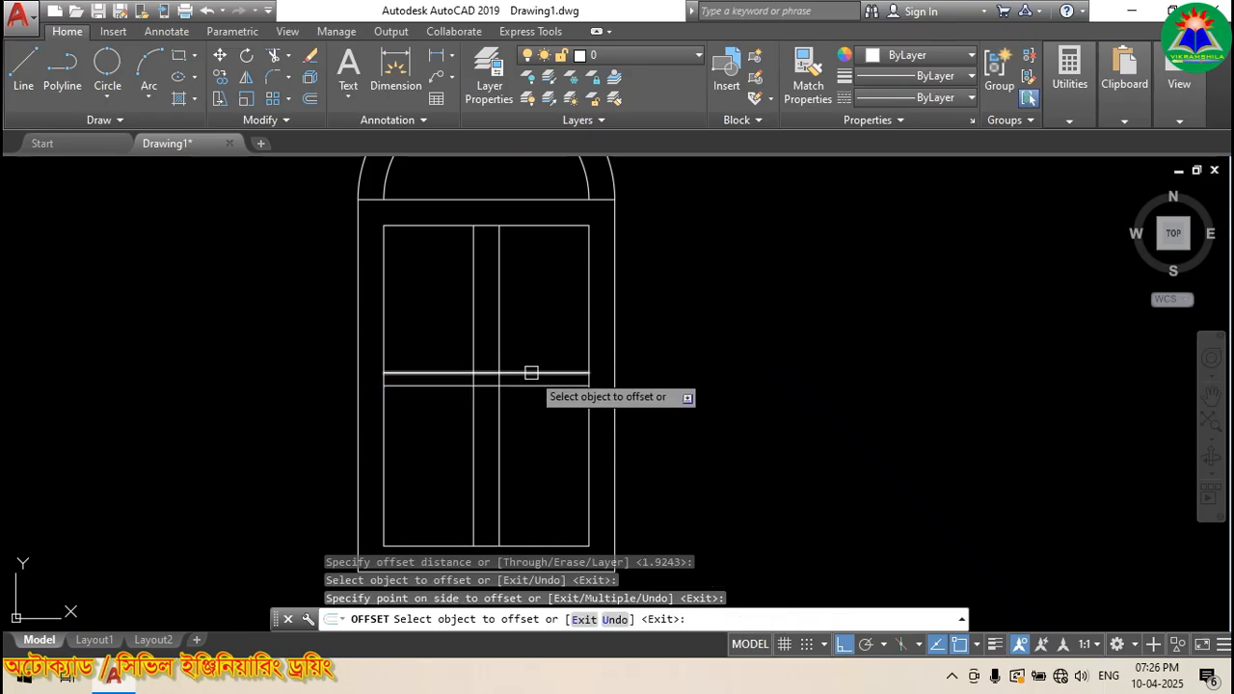
{"action": "left_click", "coordinate": [531, 384]}
{"action": "left_click", "coordinate": [524, 435]}
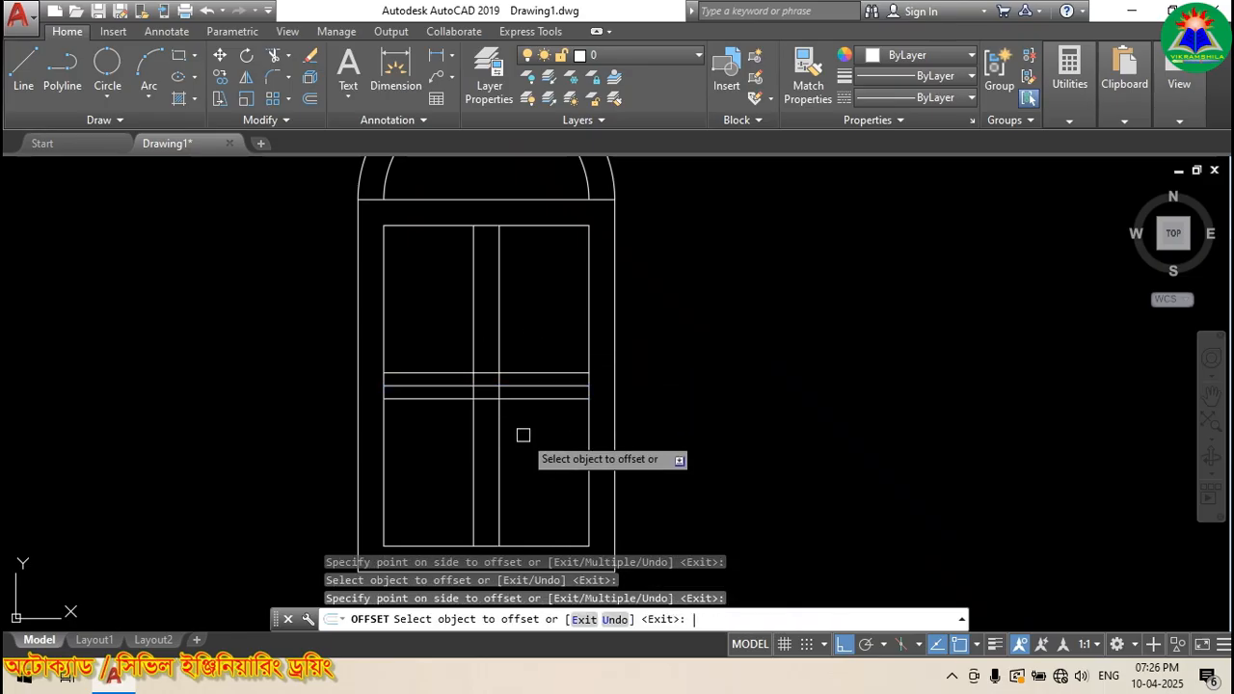
{"action": "key", "text": "Return"}
{"action": "left_click", "coordinate": [531, 386]}
{"action": "key", "text": "Delete"}
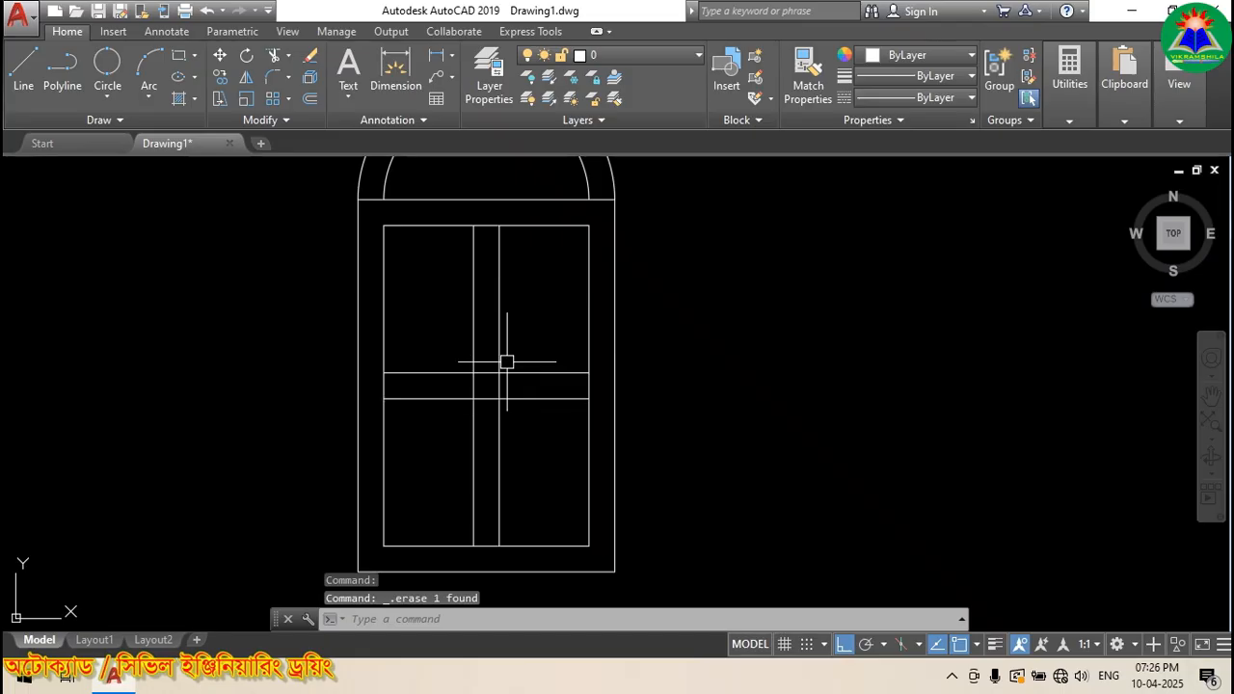
Step: Zoom to frame the finished arched window and bring up the Insert ribbon's block tools
{"action": "scroll", "coordinate": [476, 405], "scroll_direction": "down", "scroll_amount": 2}
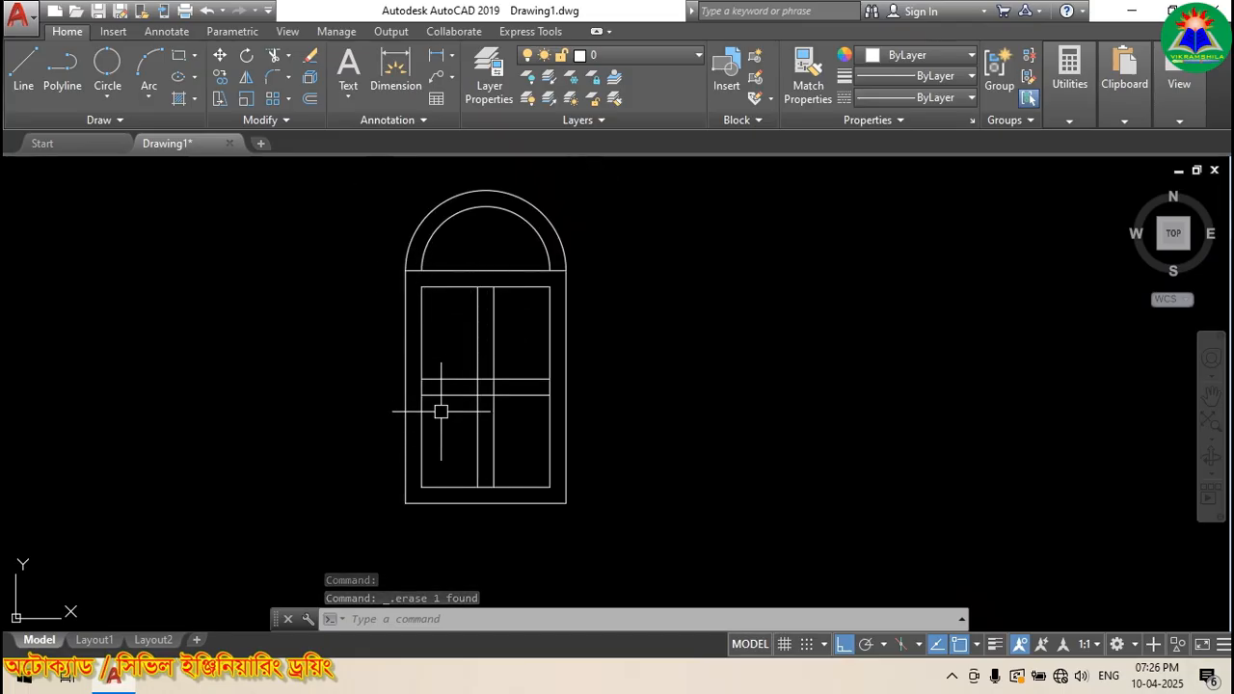
{"action": "scroll", "coordinate": [422, 352], "scroll_direction": "down", "scroll_amount": 2}
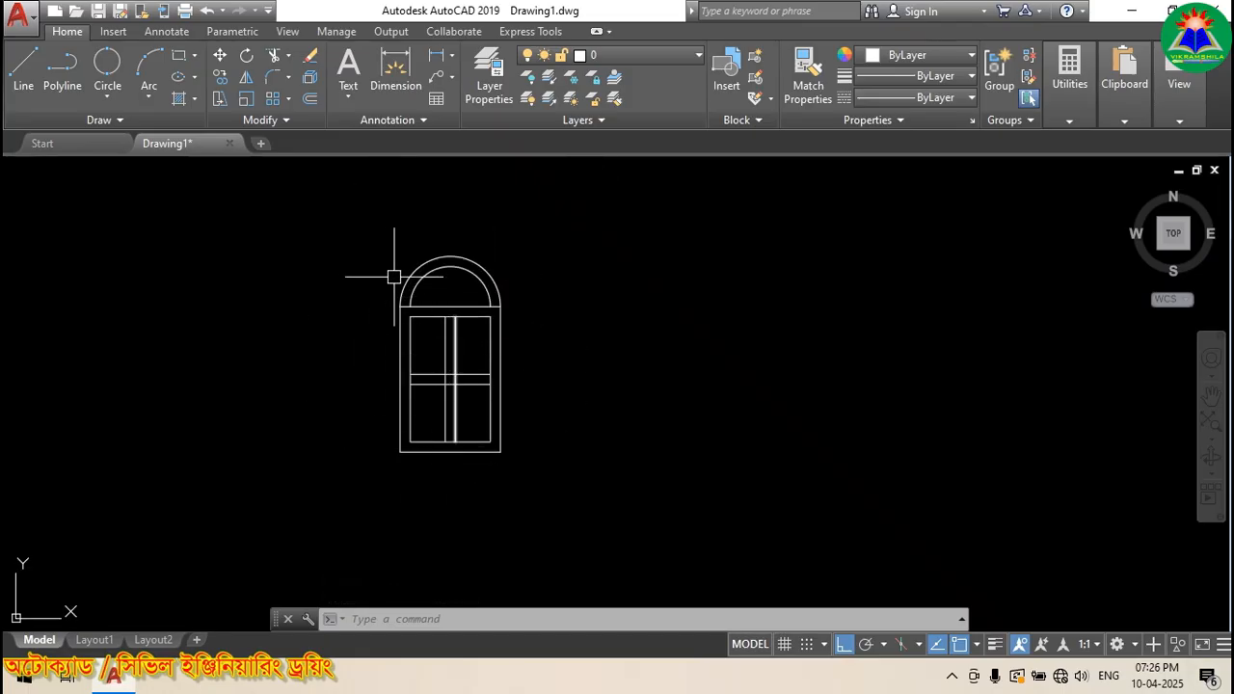
{"action": "scroll", "coordinate": [451, 337], "scroll_direction": "up", "scroll_amount": 2}
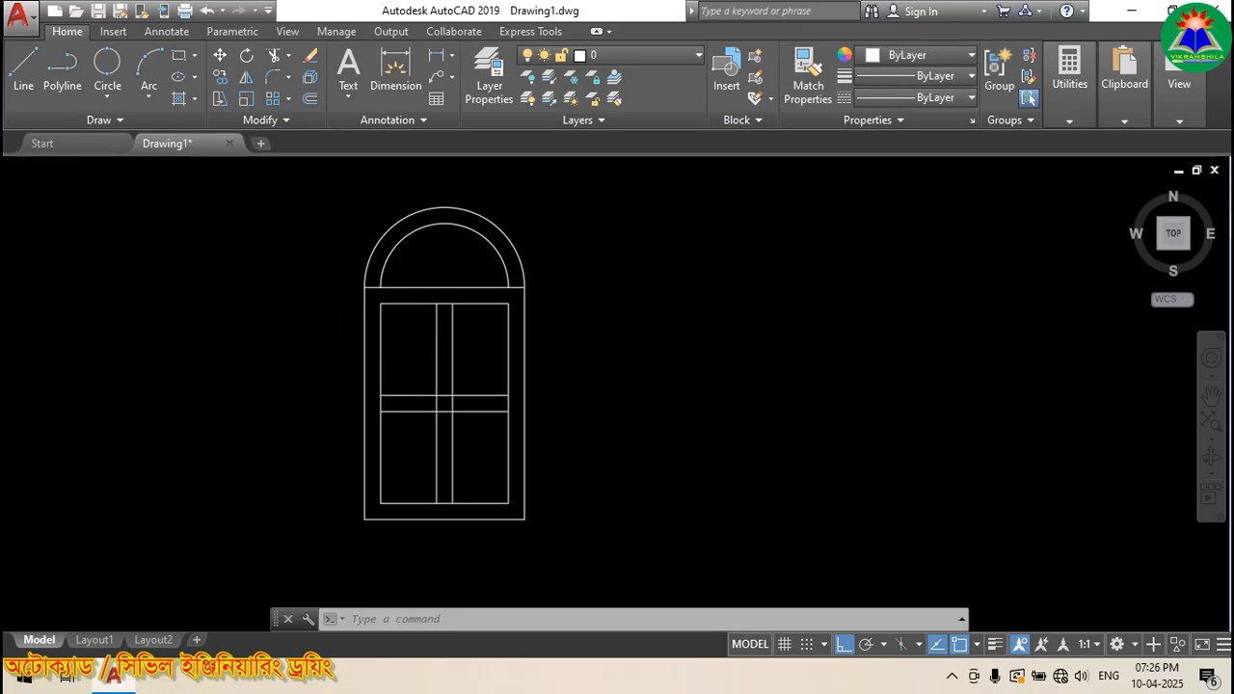
{"action": "scroll", "coordinate": [320, 300], "scroll_direction": "down", "scroll_amount": 2}
{"action": "scroll", "coordinate": [399, 305], "scroll_direction": "up", "scroll_amount": 2}
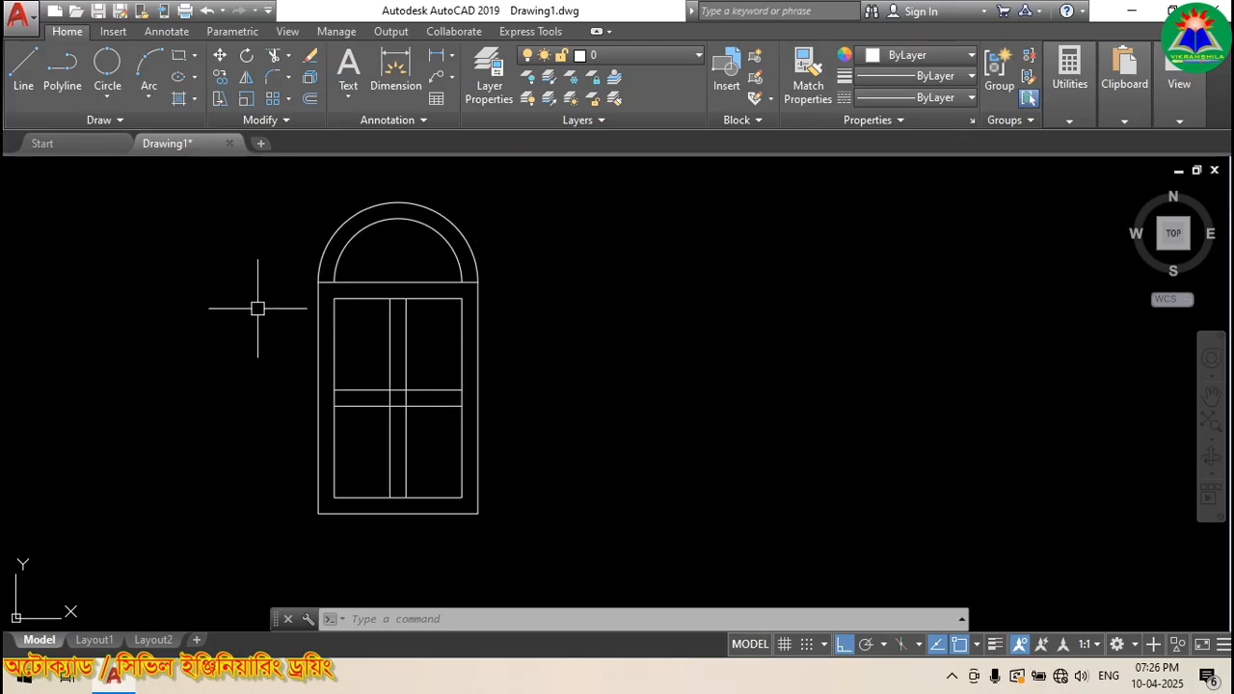
{"action": "left_click", "coordinate": [112, 32]}
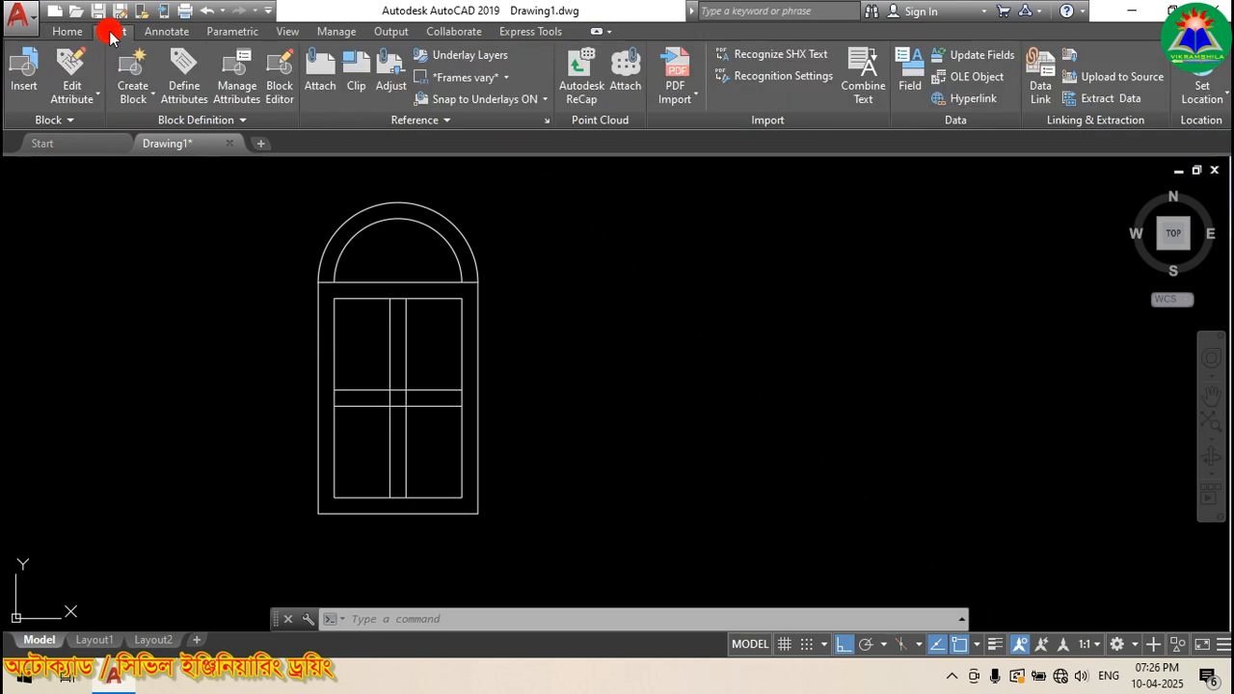
Step: Start Create Block, name the new block 'Window', and begin picking its base point
{"action": "left_click", "coordinate": [136, 97]}
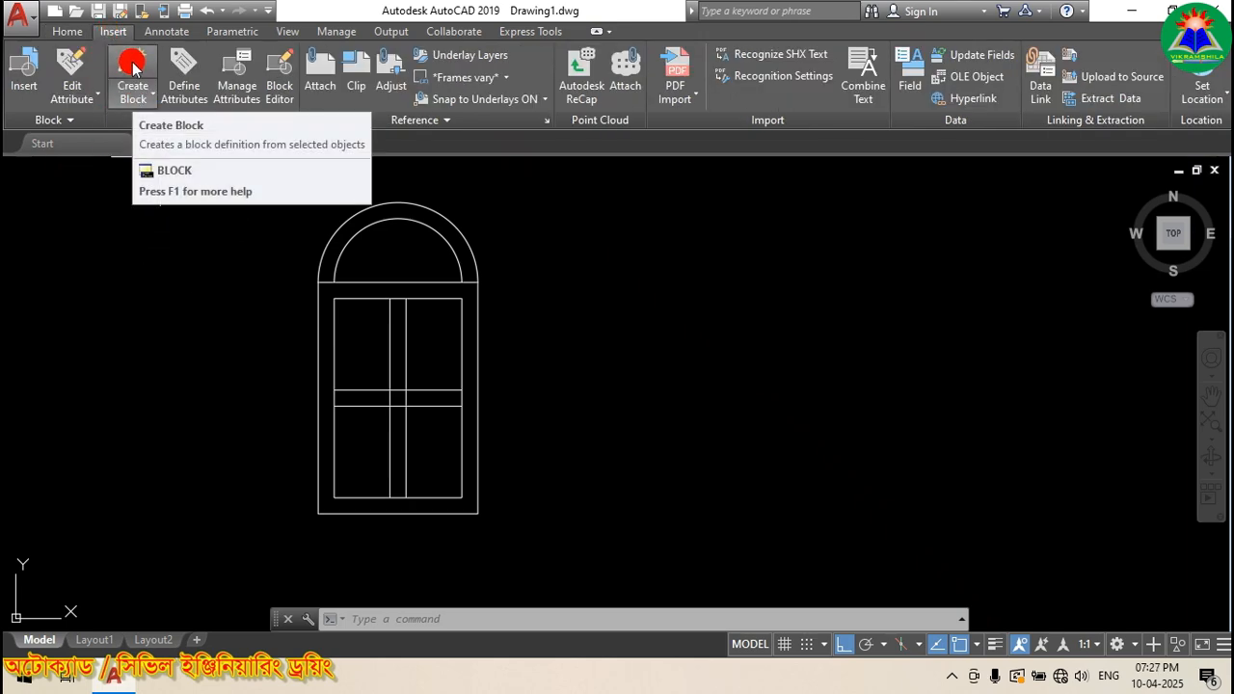
{"action": "left_click", "coordinate": [132, 65]}
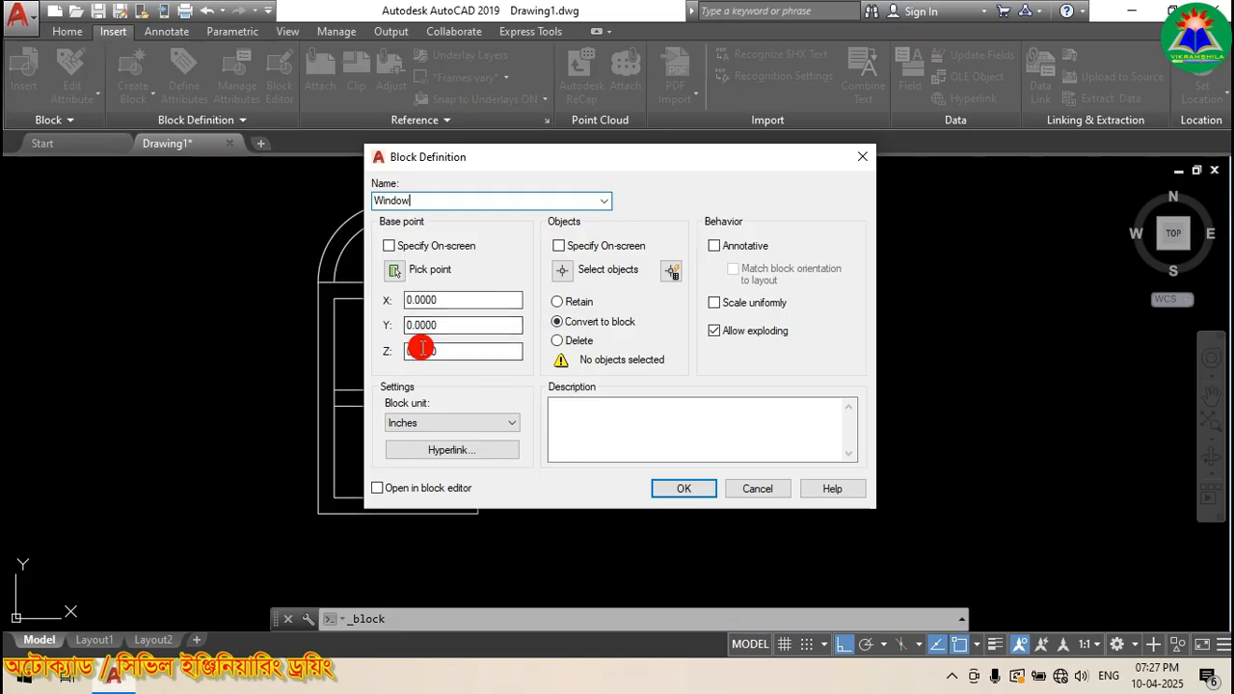
{"action": "left_click", "coordinate": [397, 272]}
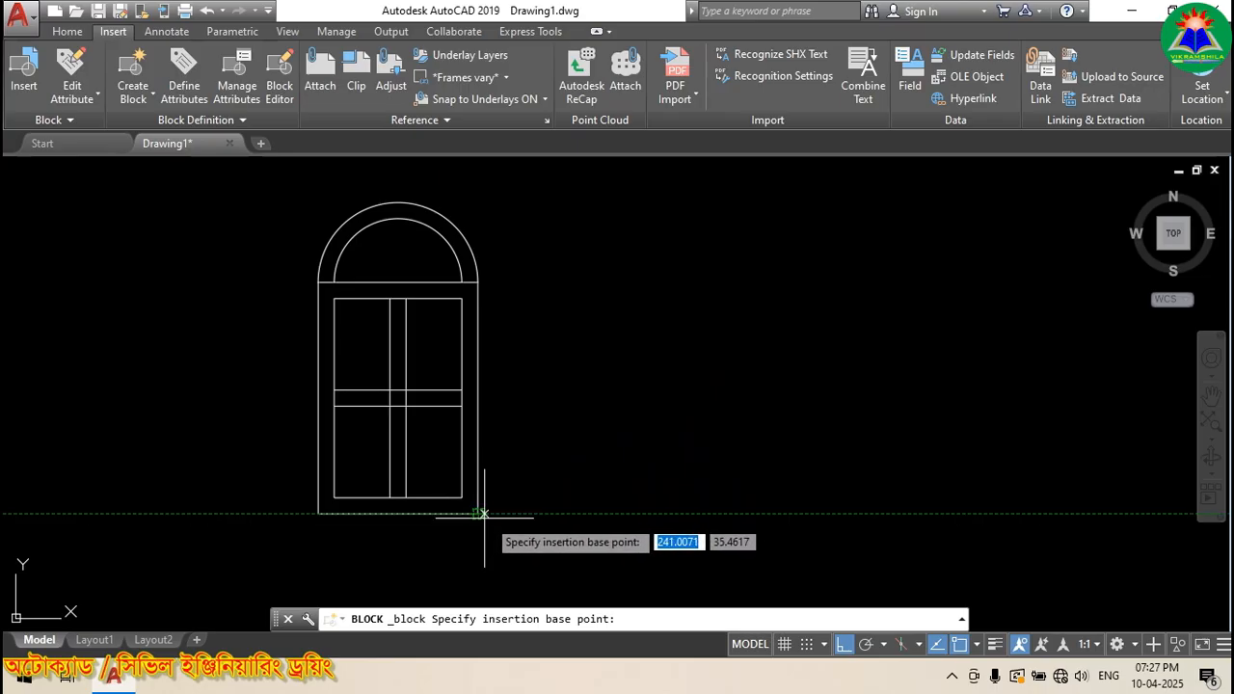
Step: Set the Window block's base point at the frame's lower-right corner, keeping Convert to block
{"action": "left_click", "coordinate": [479, 514]}
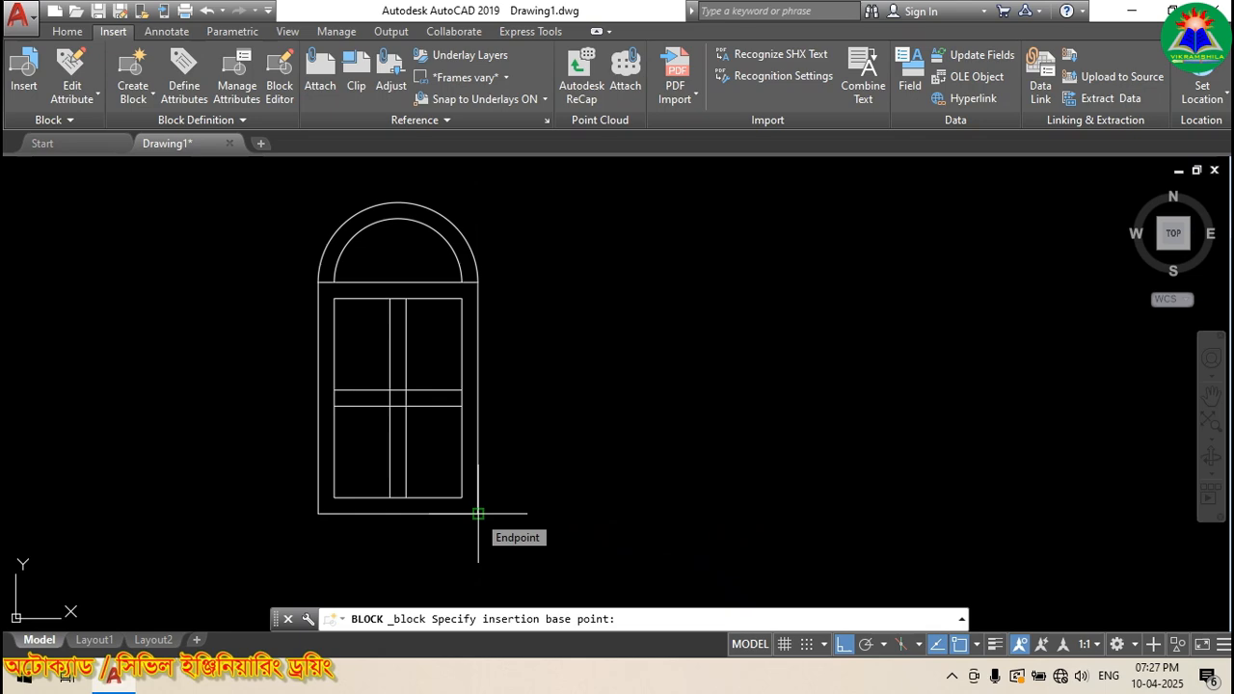
{"action": "left_click", "coordinate": [478, 514]}
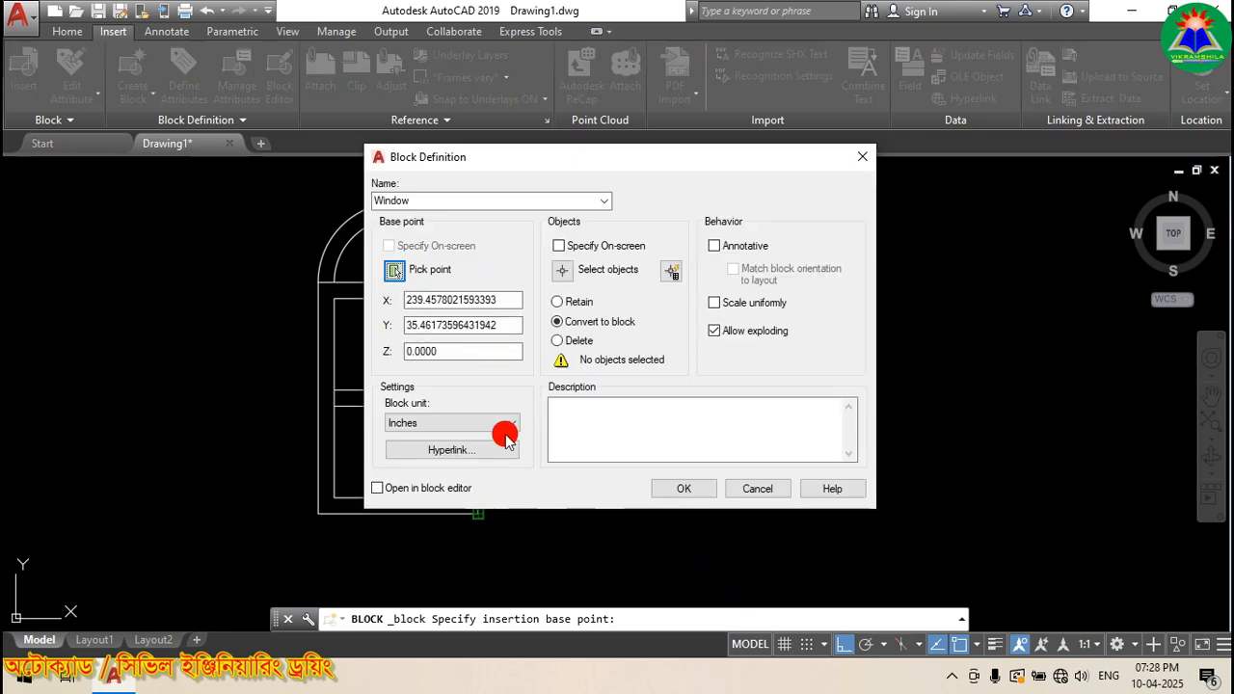
{"action": "left_click", "coordinate": [607, 322]}
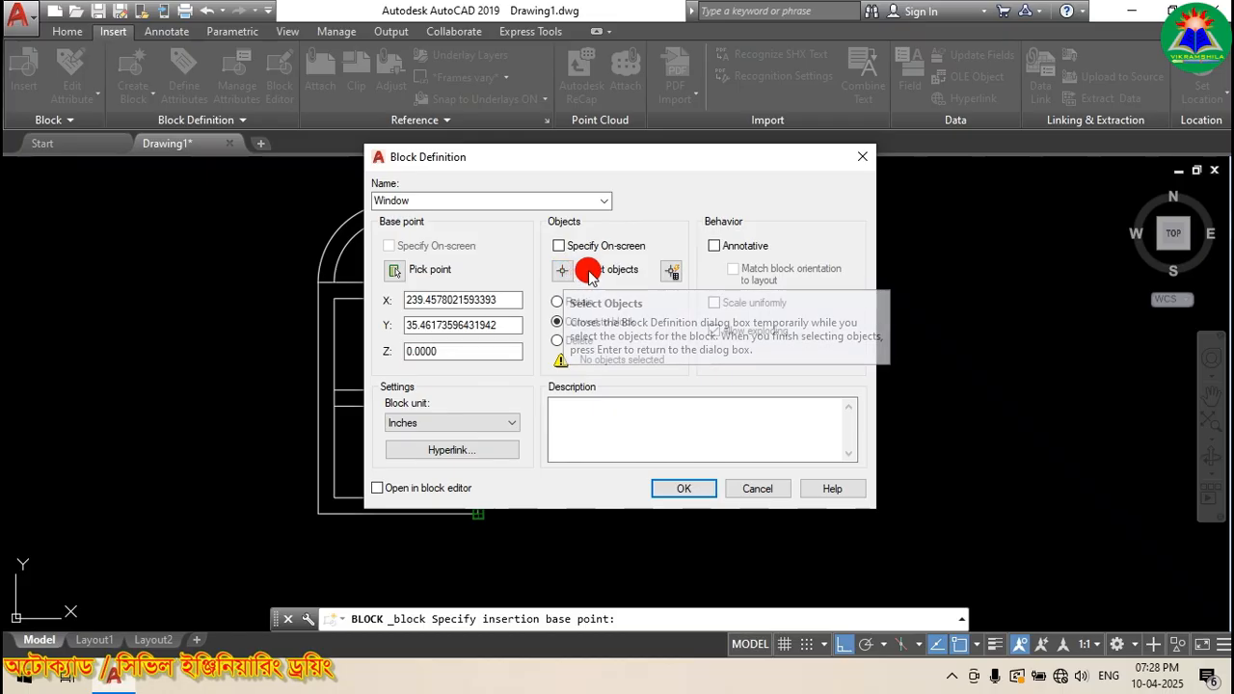
Step: Window-select all eight lines and arcs of the arched window and create the Window block
{"action": "left_click", "coordinate": [562, 270]}
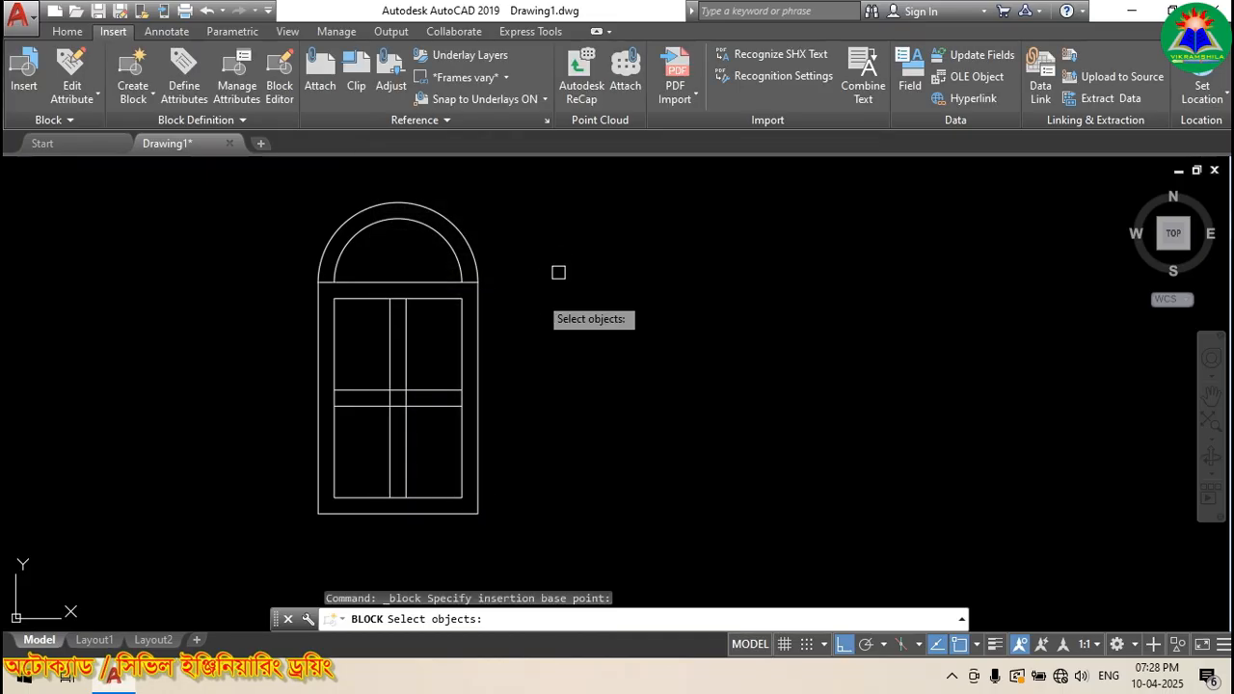
{"action": "left_click", "coordinate": [256, 189]}
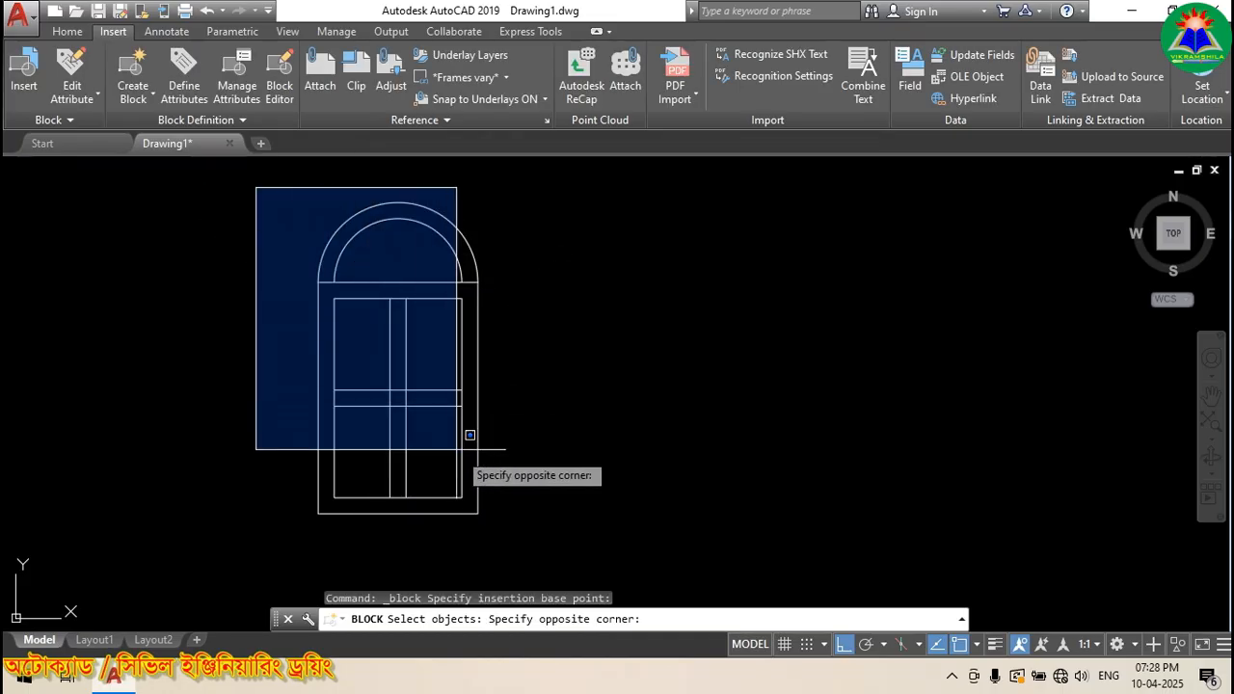
{"action": "left_click", "coordinate": [541, 525]}
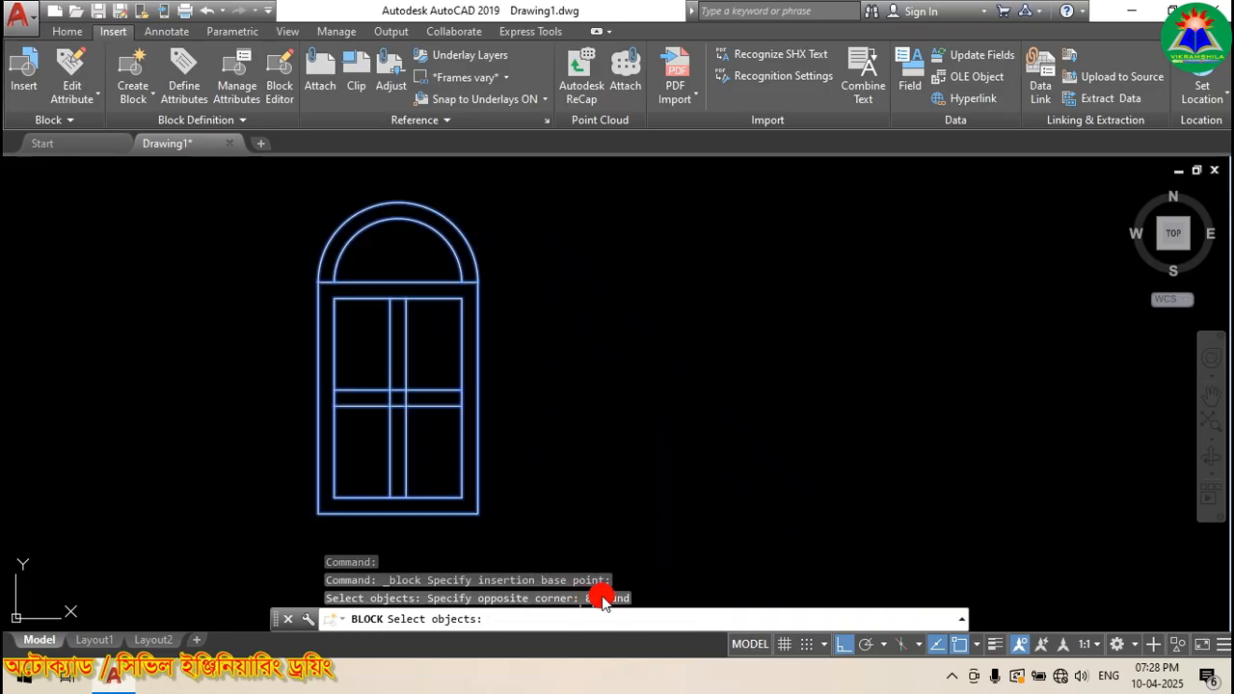
{"action": "right_click", "coordinate": [603, 371]}
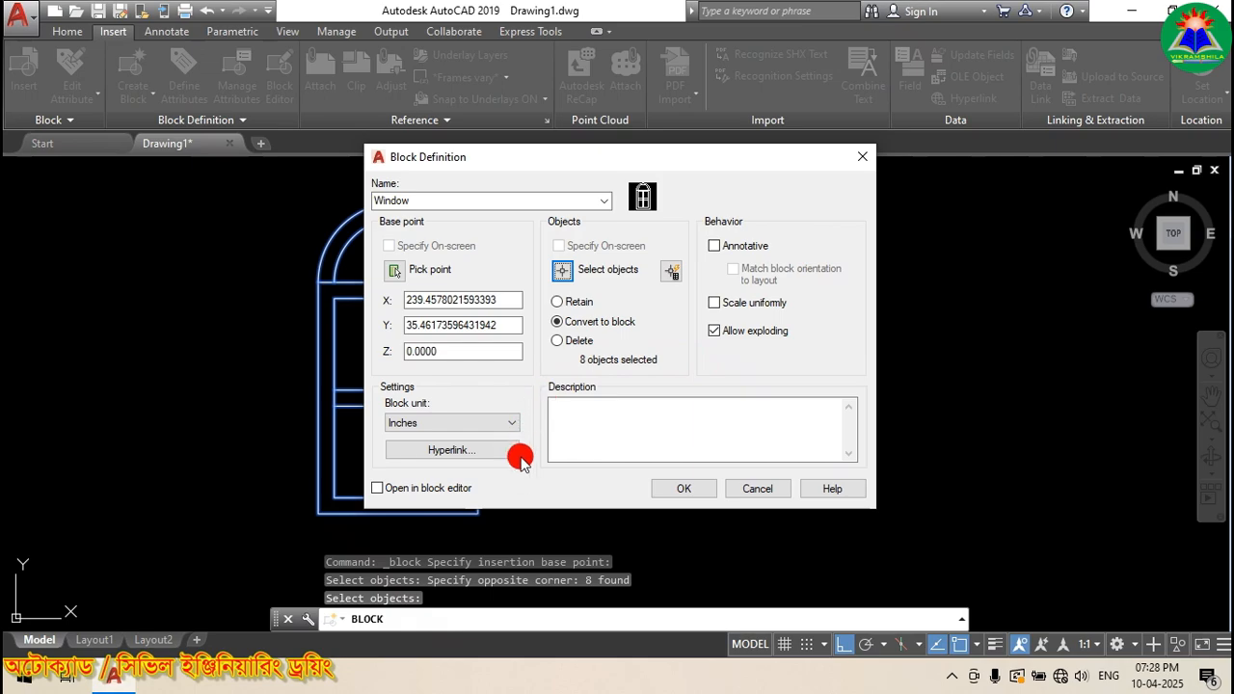
{"action": "left_click", "coordinate": [684, 489]}
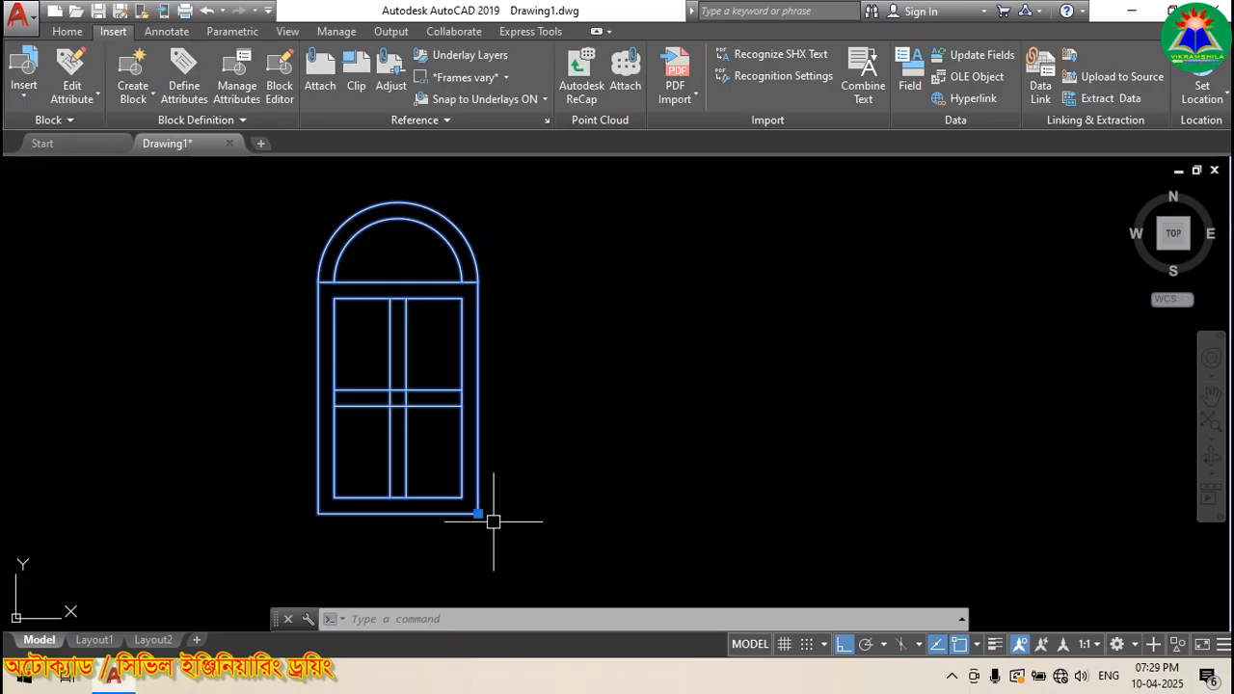
Step: Zoom to check the Window block instance, then delete it from model space
{"action": "scroll", "coordinate": [481, 537], "scroll_direction": "up", "scroll_amount": 2}
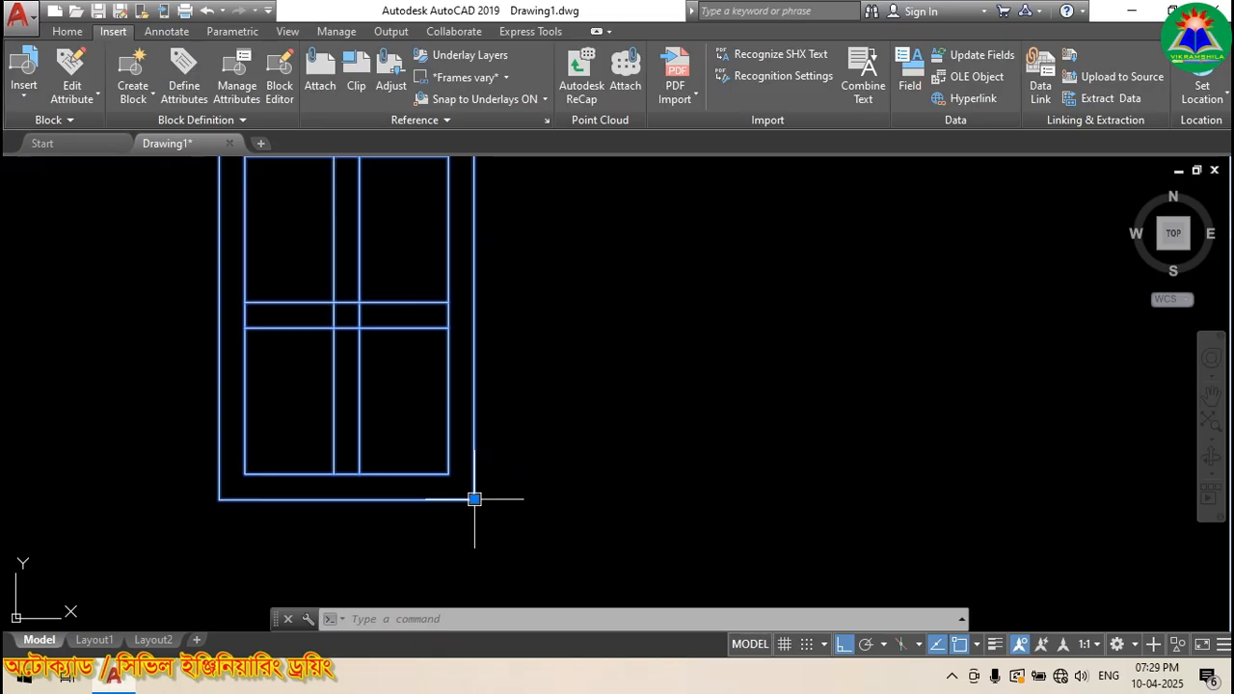
{"action": "scroll", "coordinate": [472, 525], "scroll_direction": "down", "scroll_amount": 2}
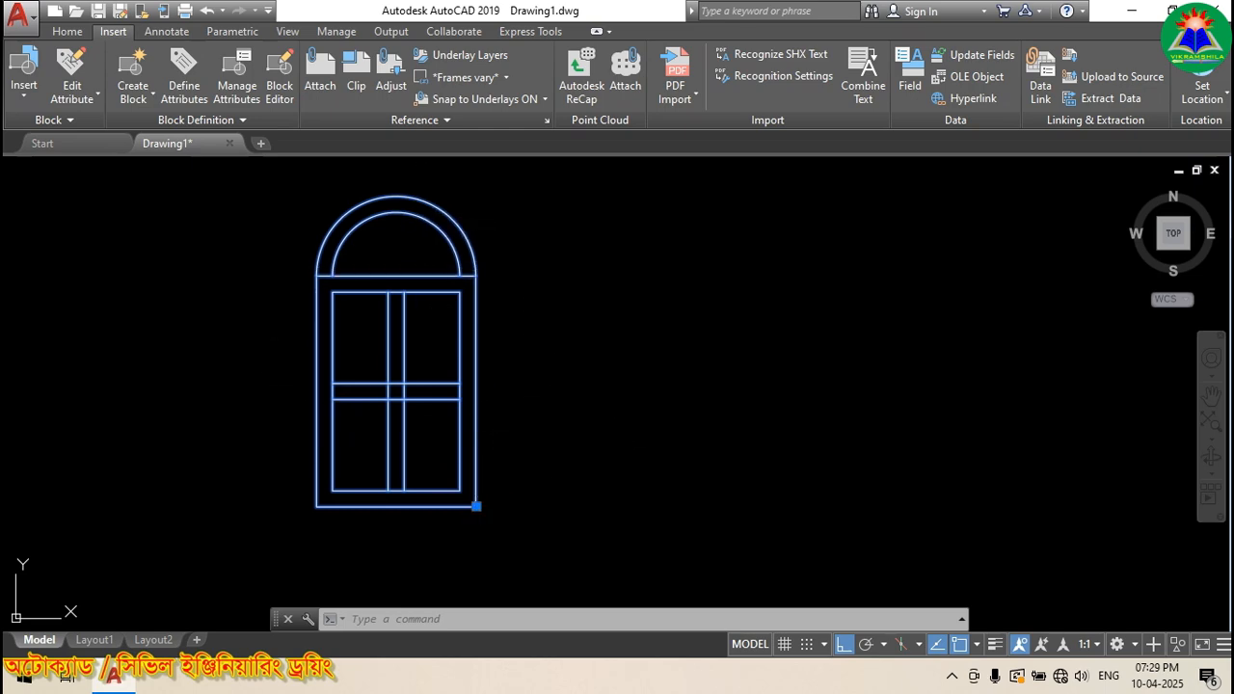
{"action": "key", "text": "Delete"}
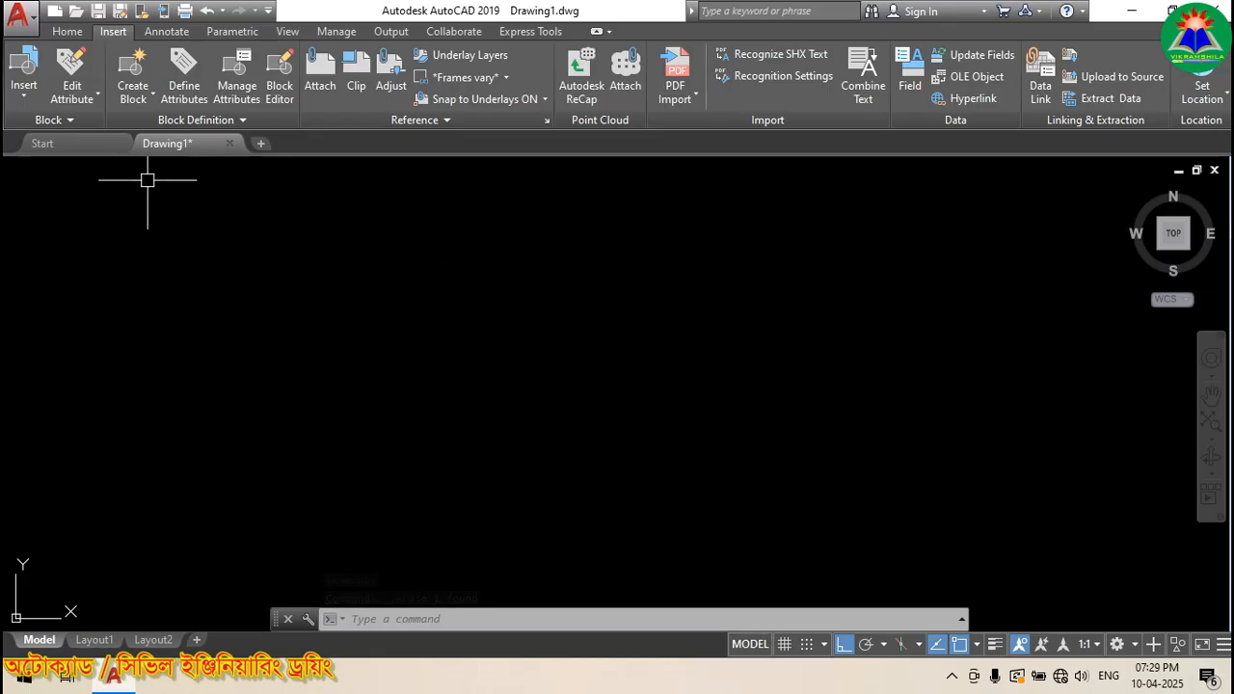
Step: Draw a wide rectangle and turn on Ortho mode
{"action": "left_click", "coordinate": [63, 33]}
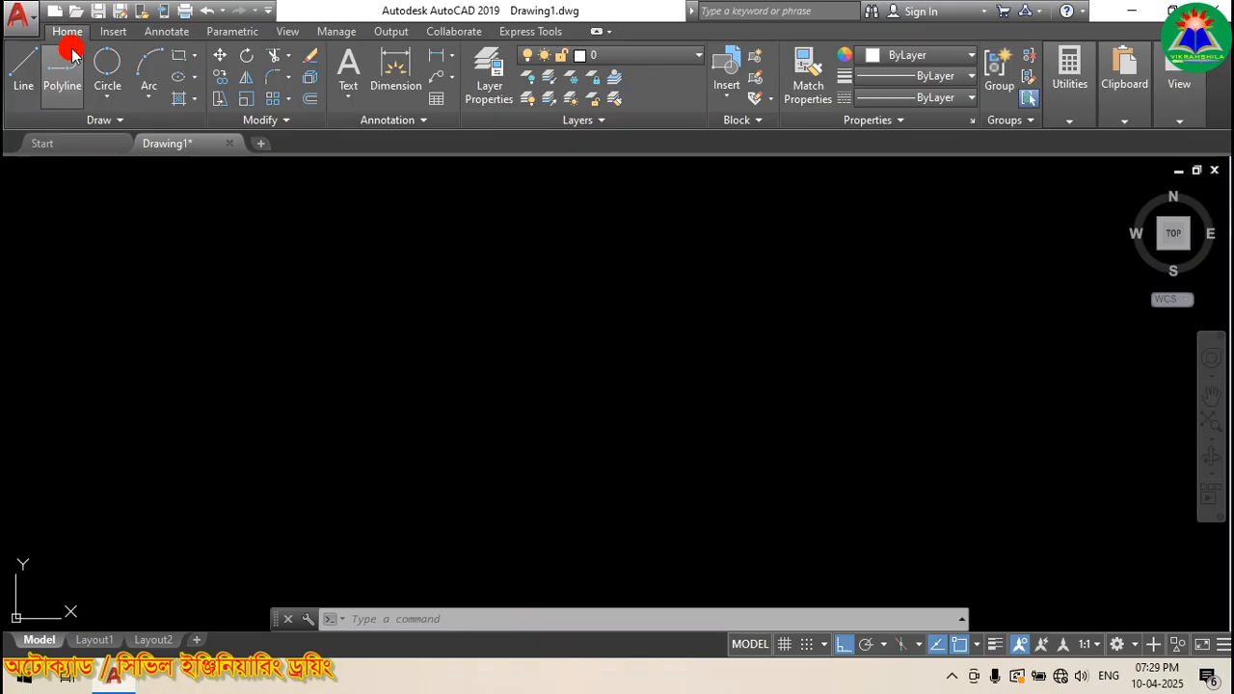
{"action": "left_click", "coordinate": [180, 55]}
{"action": "left_click", "coordinate": [299, 236]}
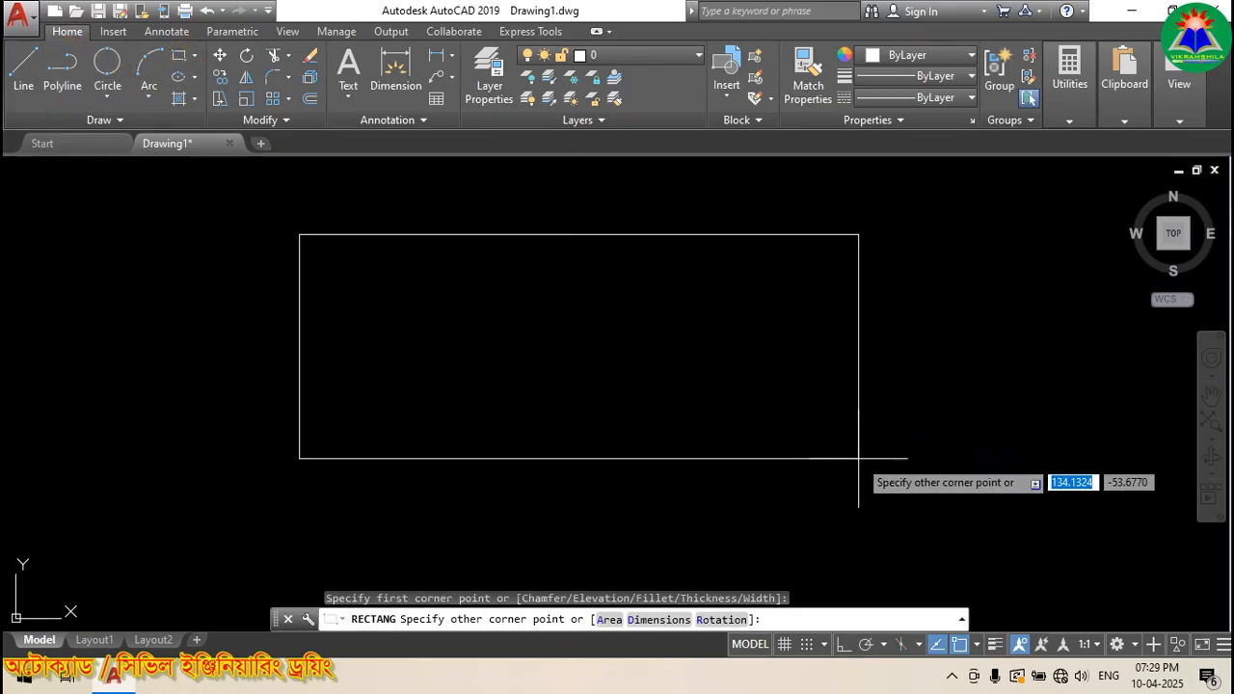
{"action": "left_click", "coordinate": [893, 498]}
{"action": "key", "text": "F8"}
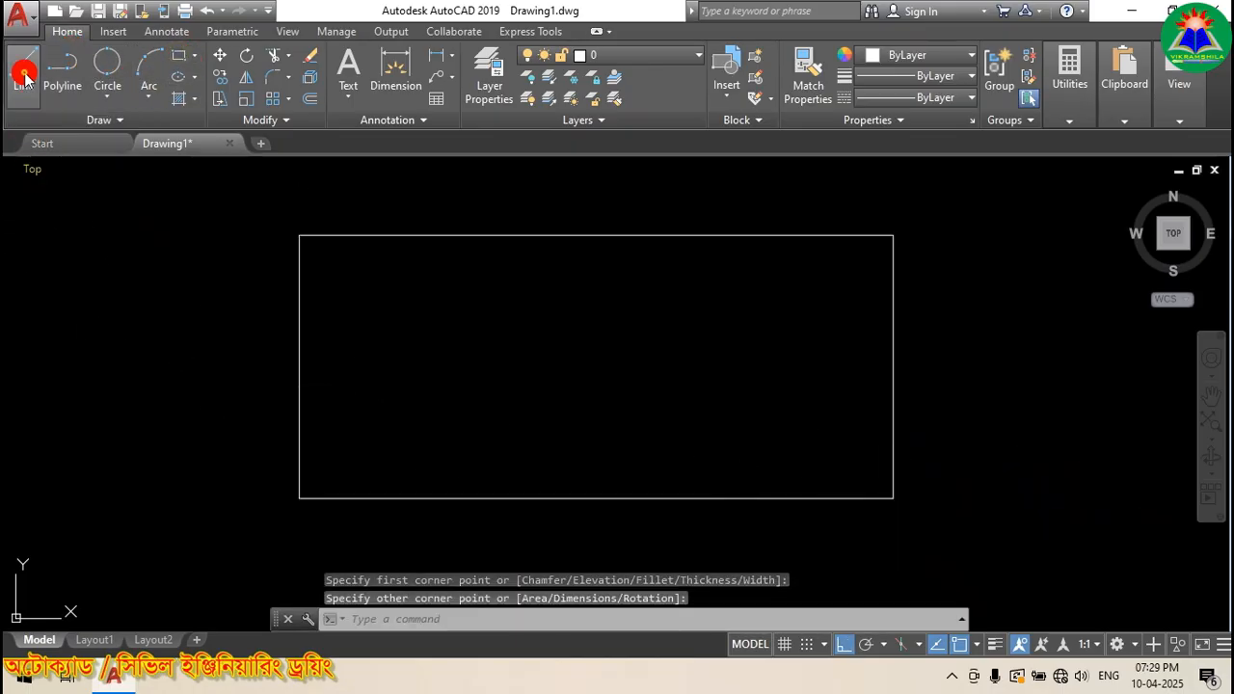
Step: Draw a horizontal line across the rectangle's lower part and trim its stubs outside the rectangle
{"action": "left_click", "coordinate": [24, 72]}
{"action": "left_click", "coordinate": [238, 404]}
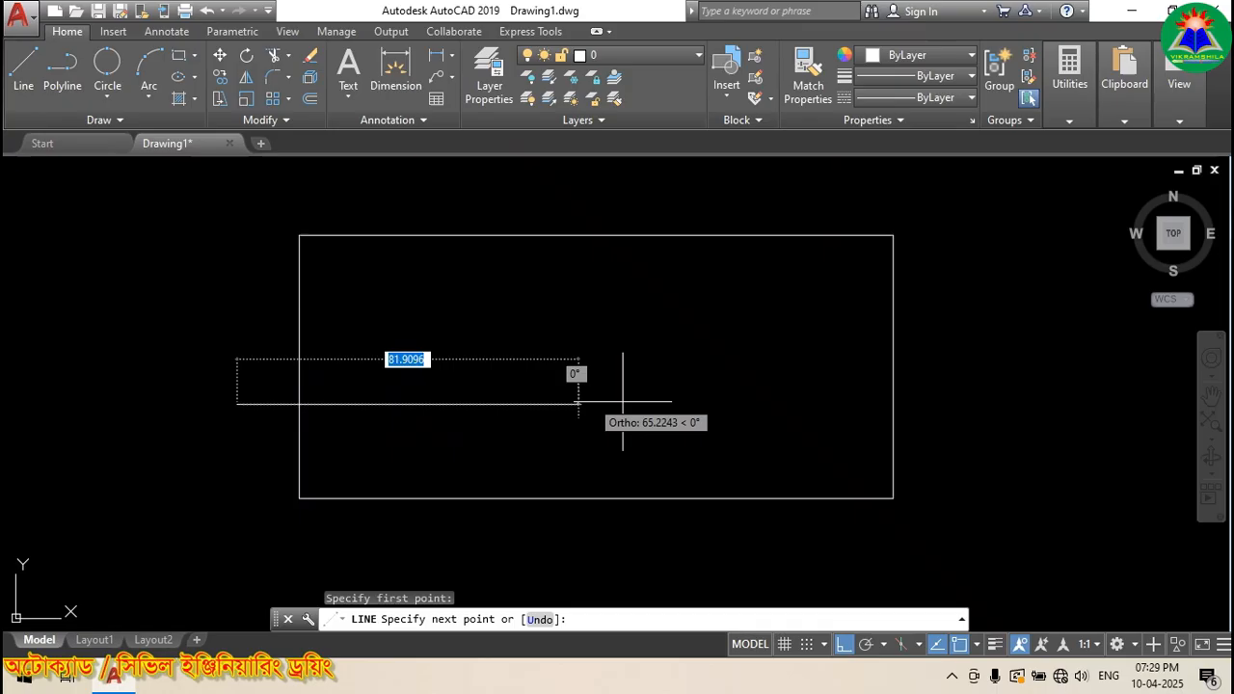
{"action": "left_click", "coordinate": [958, 404]}
{"action": "key", "text": "Return"}
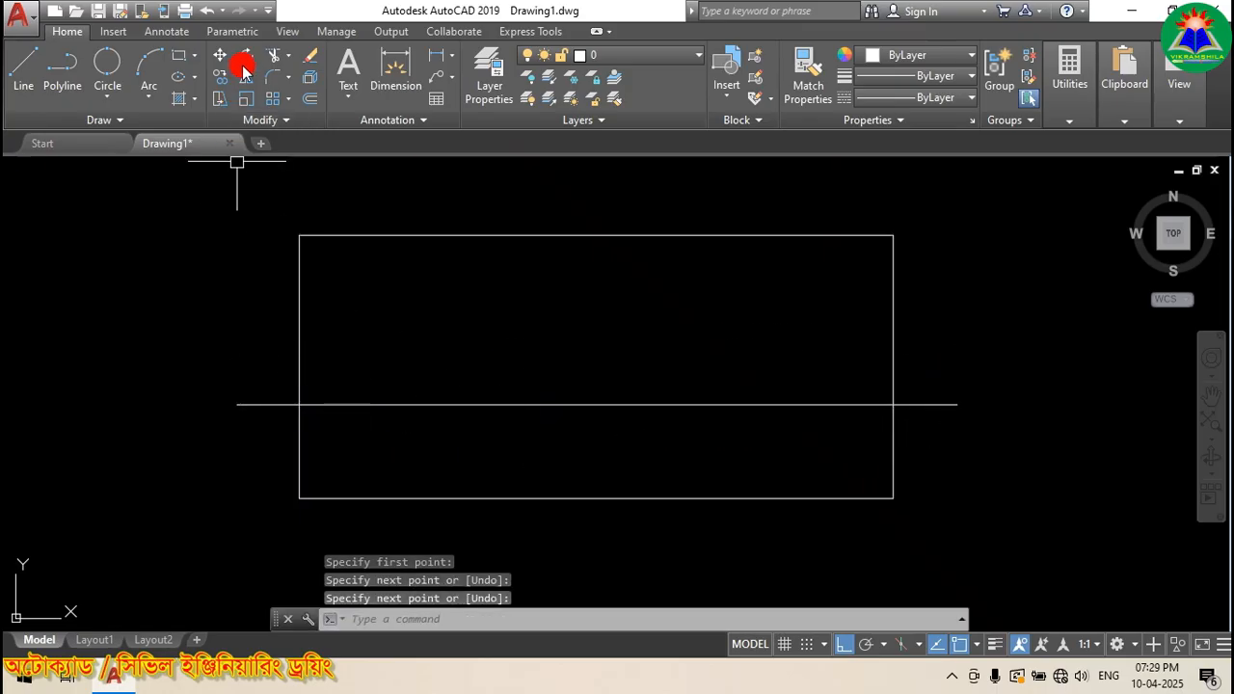
{"action": "left_click", "coordinate": [274, 55]}
{"action": "key", "text": "Return"}
{"action": "left_click", "coordinate": [256, 405]}
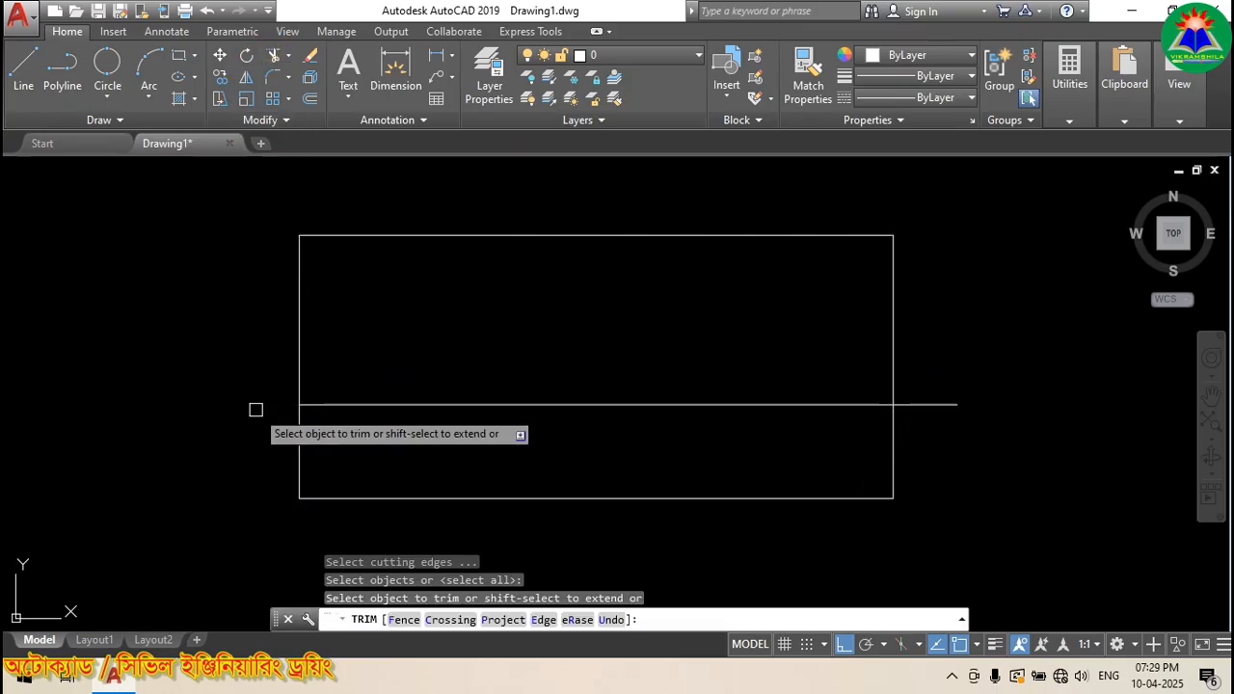
{"action": "left_click", "coordinate": [926, 404]}
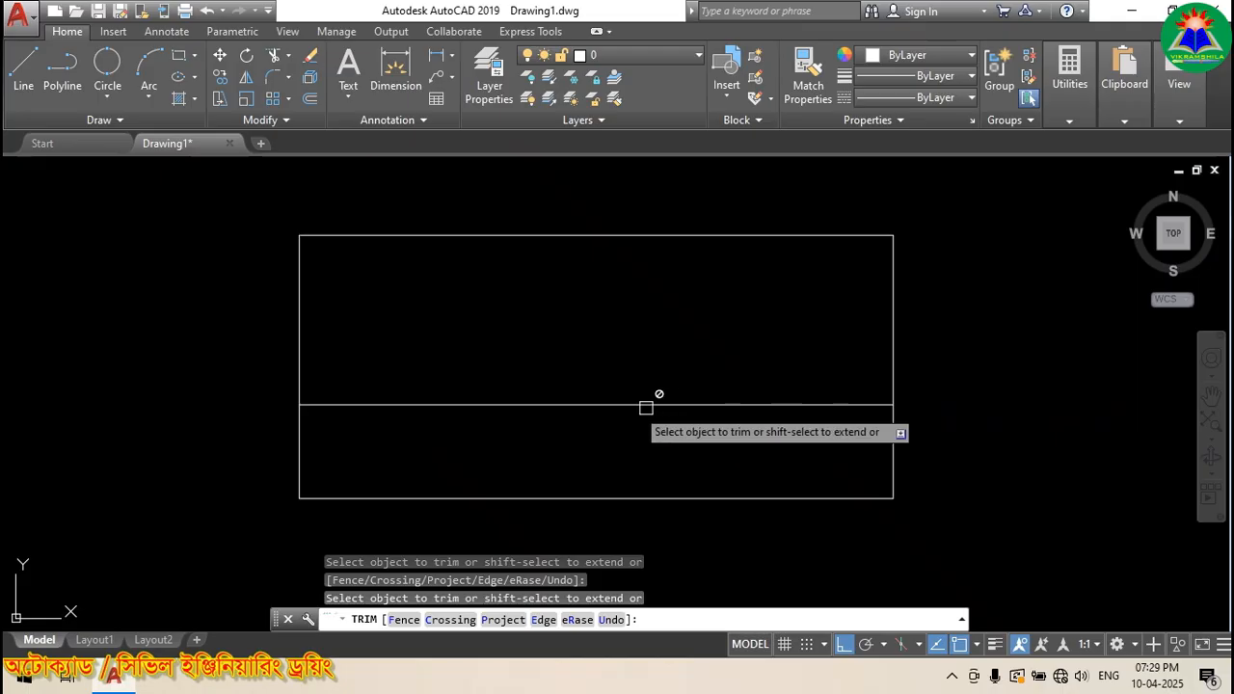
{"action": "key", "text": "Return"}
Step: Cut the horizontal line back to the middle using a temporary vertical line, then erase that line
{"action": "left_click", "coordinate": [23, 68]}
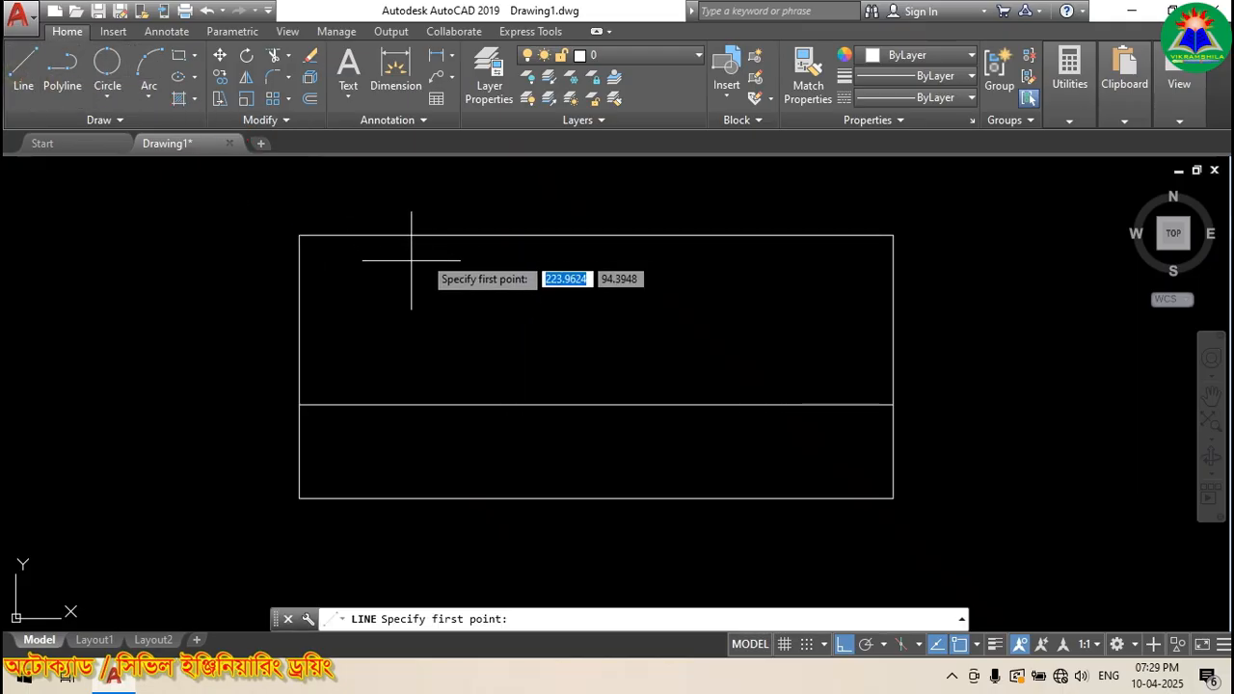
{"action": "left_click", "coordinate": [519, 215]}
{"action": "left_click", "coordinate": [519, 545]}
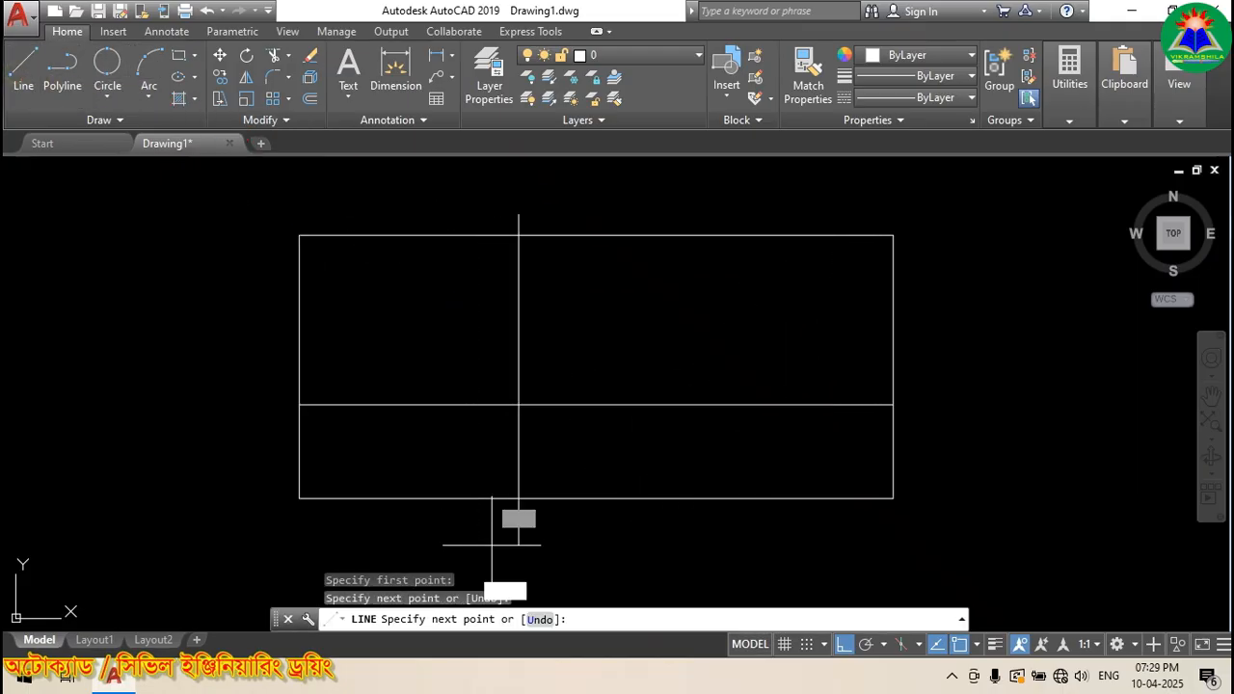
{"action": "key", "text": "Return"}
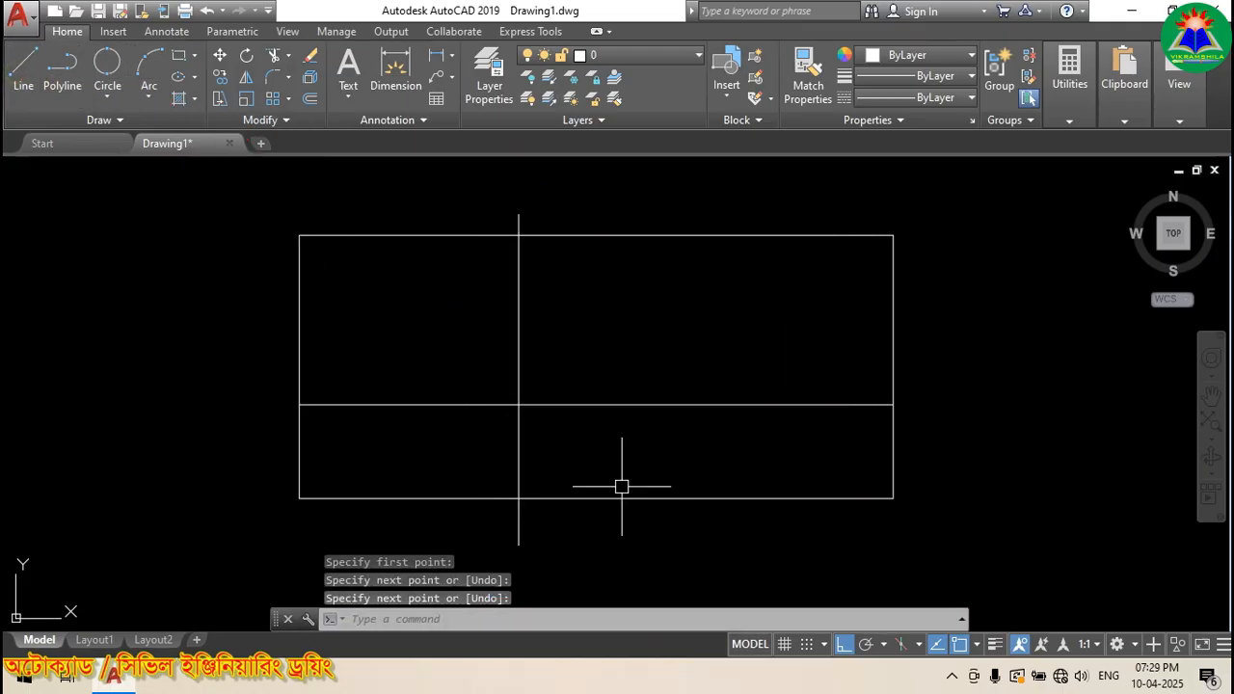
{"action": "left_click", "coordinate": [274, 55]}
{"action": "key", "text": "Return"}
{"action": "left_click", "coordinate": [566, 404]}
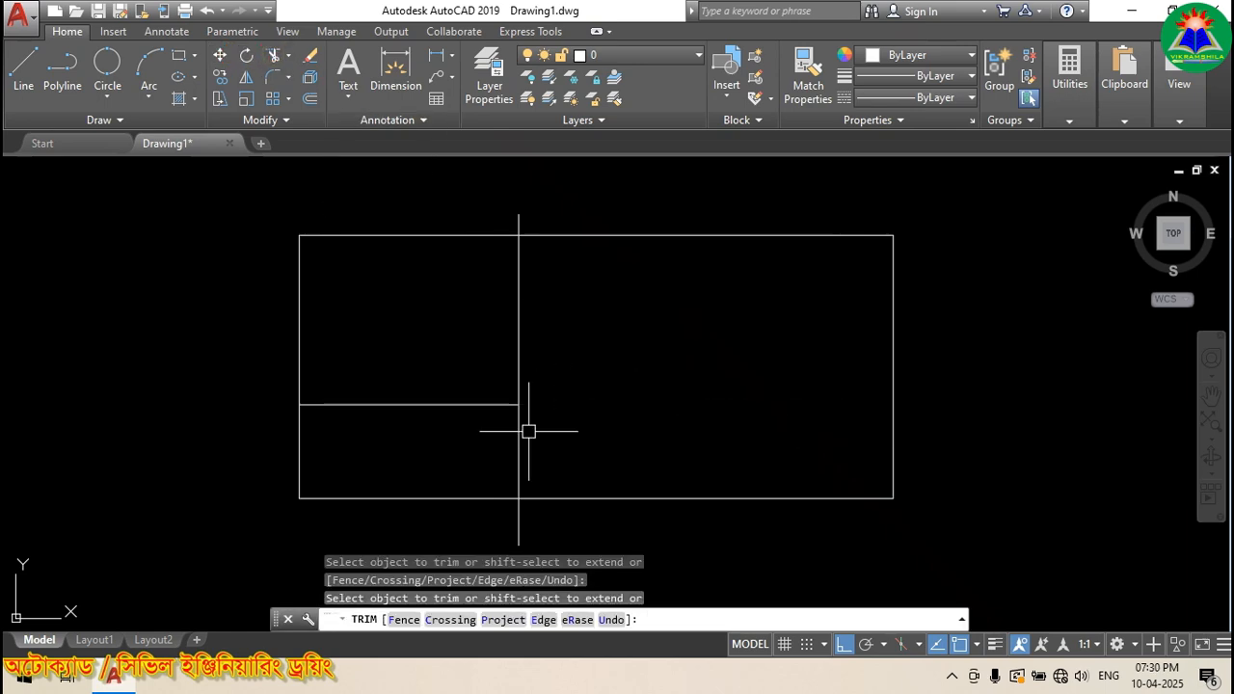
{"action": "key", "text": "Return"}
{"action": "key", "text": "Return"}
{"action": "left_click", "coordinate": [518, 435]}
{"action": "key", "text": "Delete"}
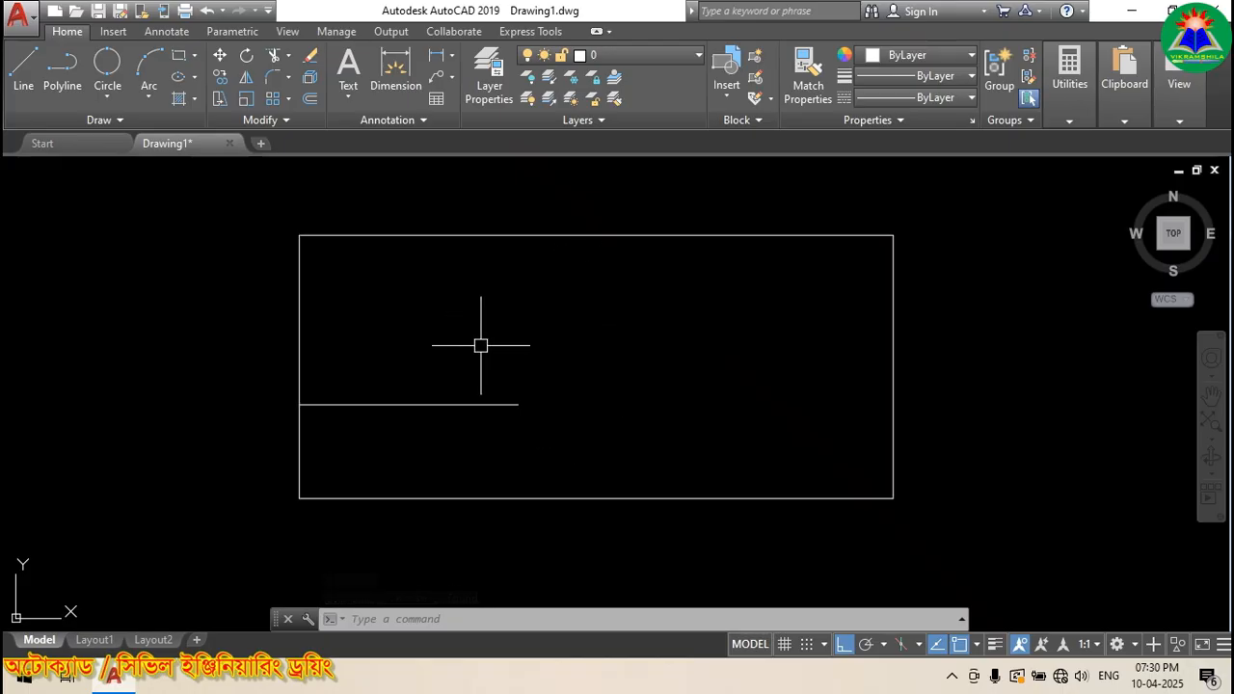
{"action": "left_click", "coordinate": [114, 33]}
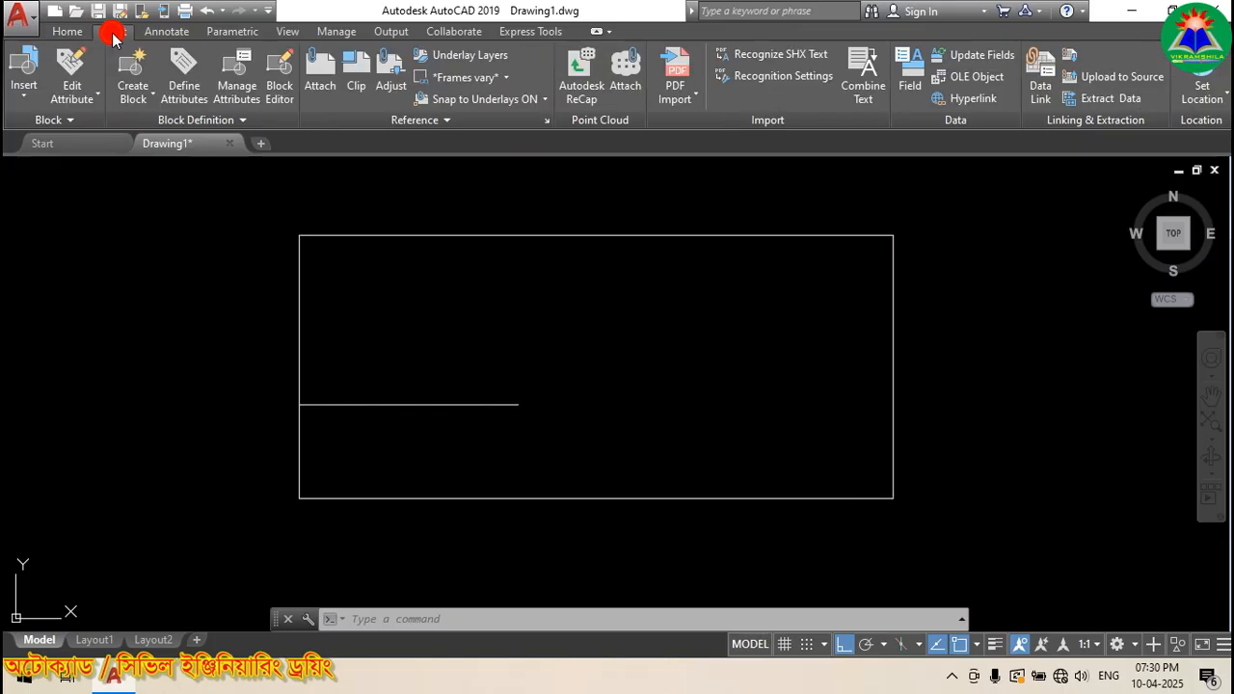
Step: Insert the Window block at the right end of the wall's inner line and select it
{"action": "left_click", "coordinate": [19, 96]}
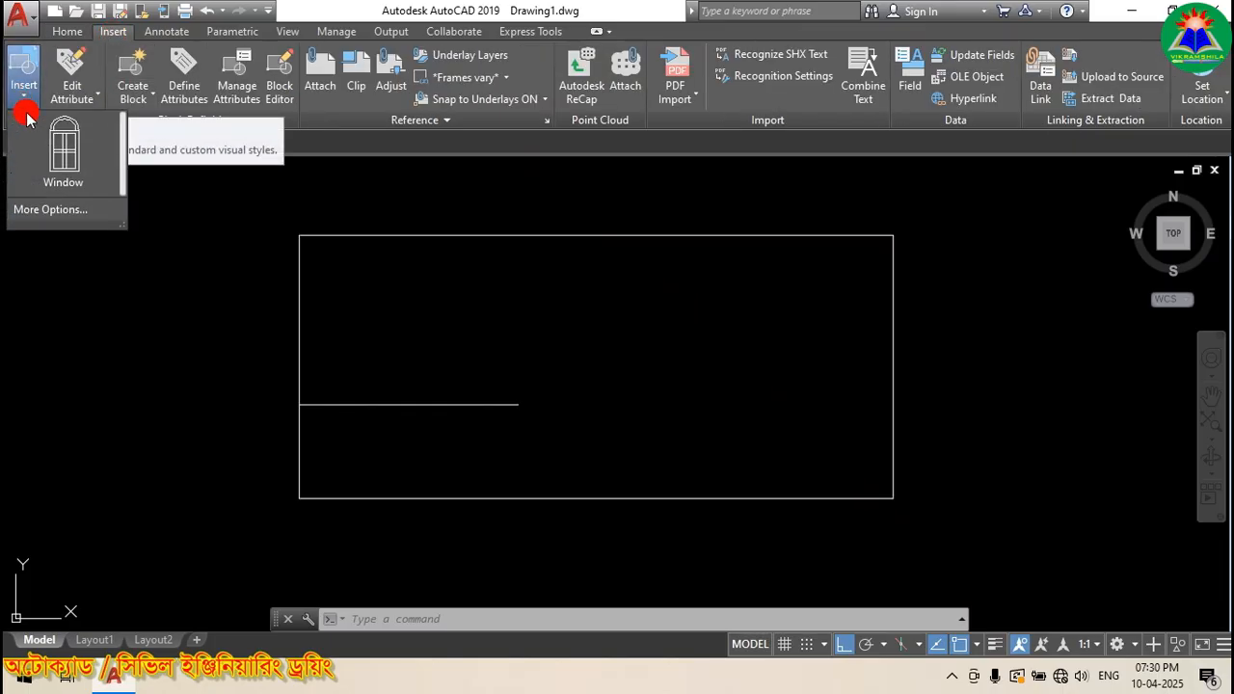
{"action": "left_click", "coordinate": [67, 151]}
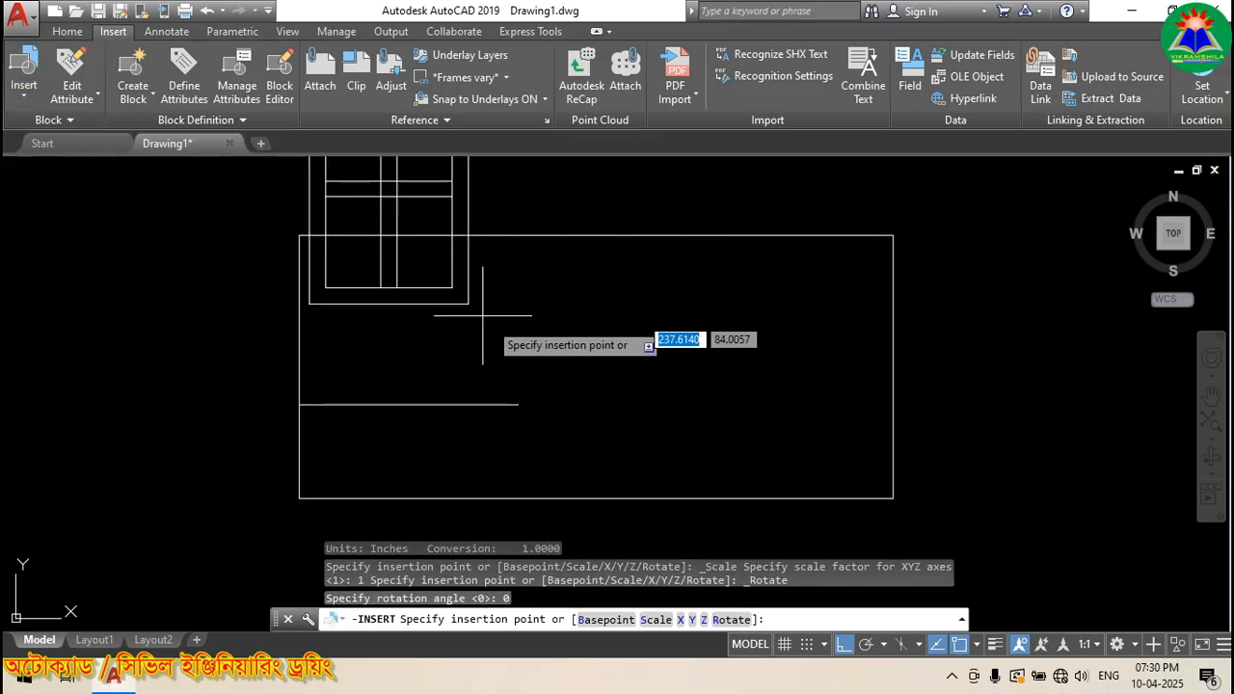
{"action": "scroll", "coordinate": [631, 390], "scroll_direction": "down", "scroll_amount": 4}
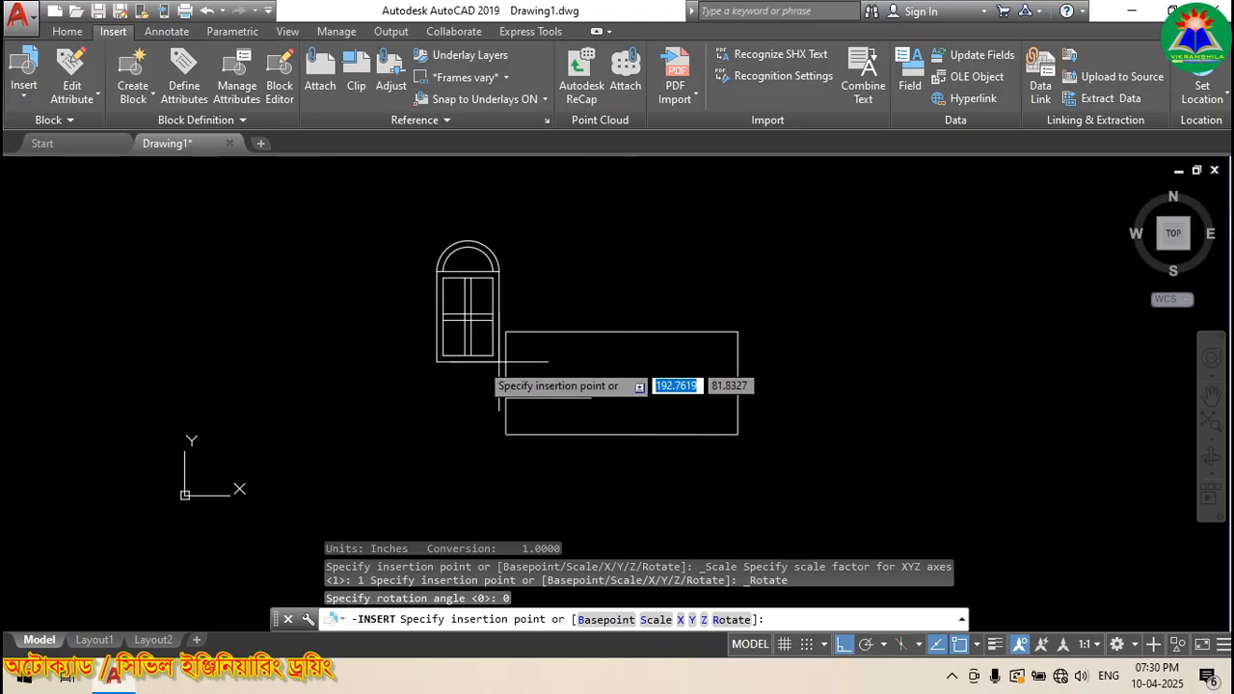
{"action": "scroll", "coordinate": [430, 384], "scroll_direction": "up", "scroll_amount": 3}
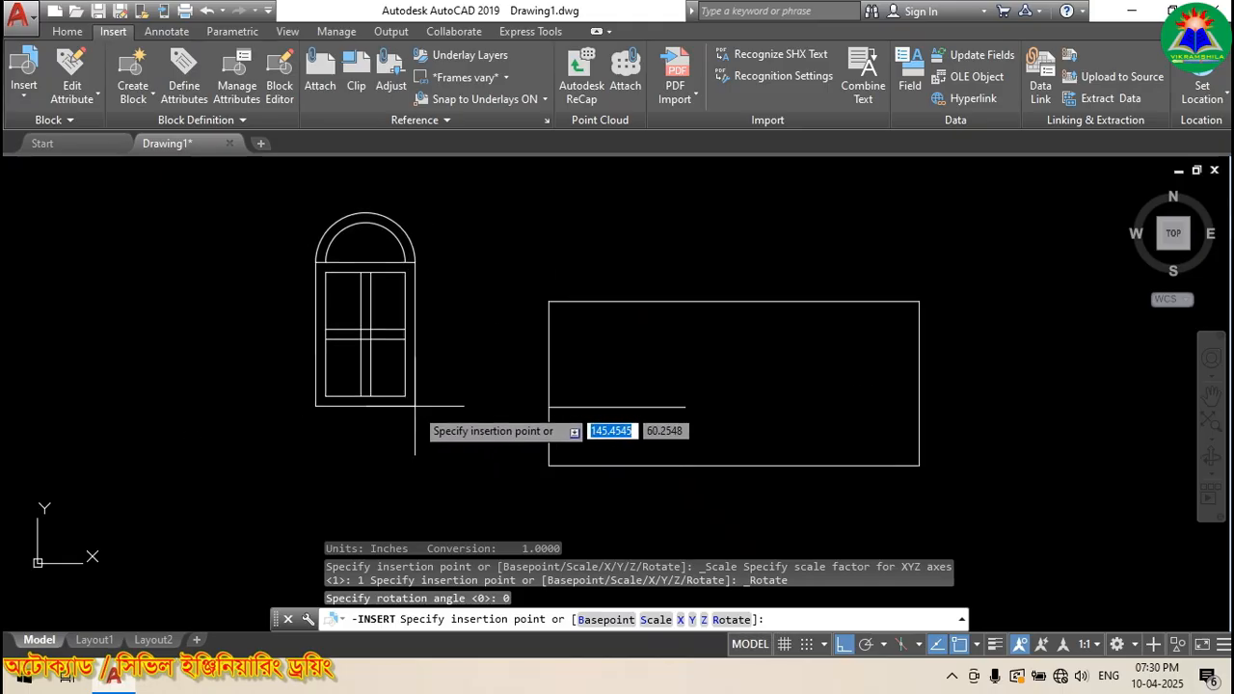
{"action": "left_click", "coordinate": [685, 407]}
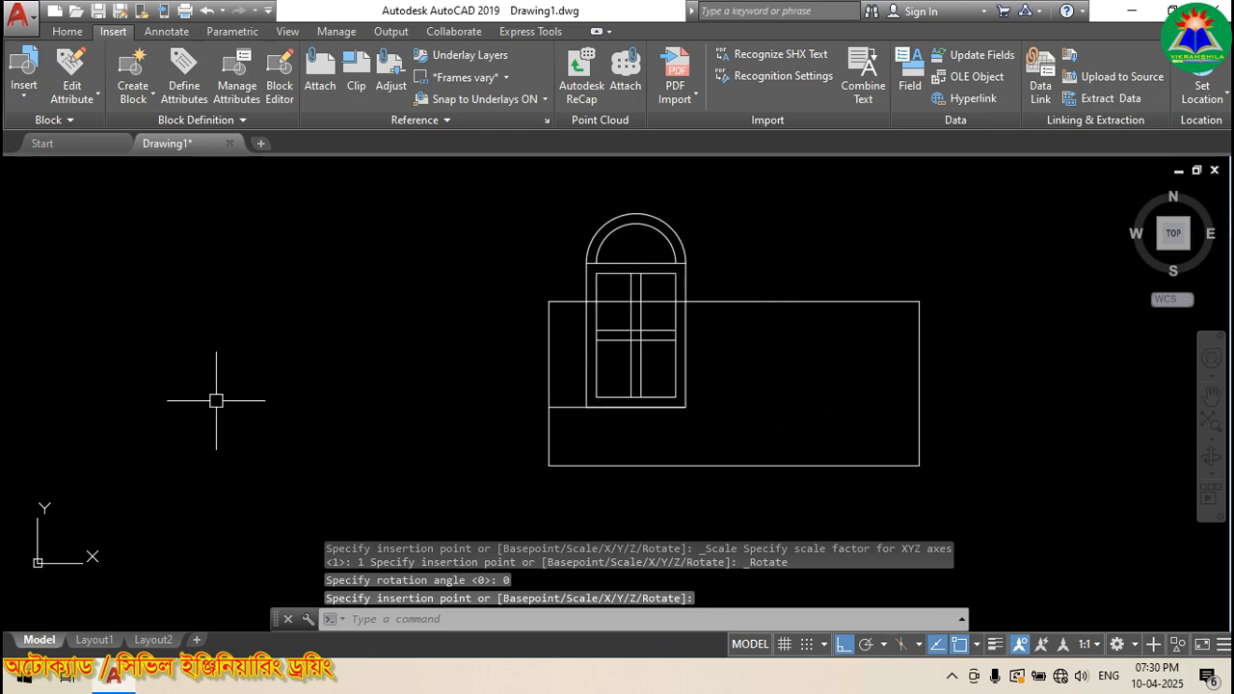
{"action": "scroll", "coordinate": [683, 330], "scroll_direction": "up", "scroll_amount": 2}
{"action": "scroll", "coordinate": [447, 344], "scroll_direction": "down", "scroll_amount": 2}
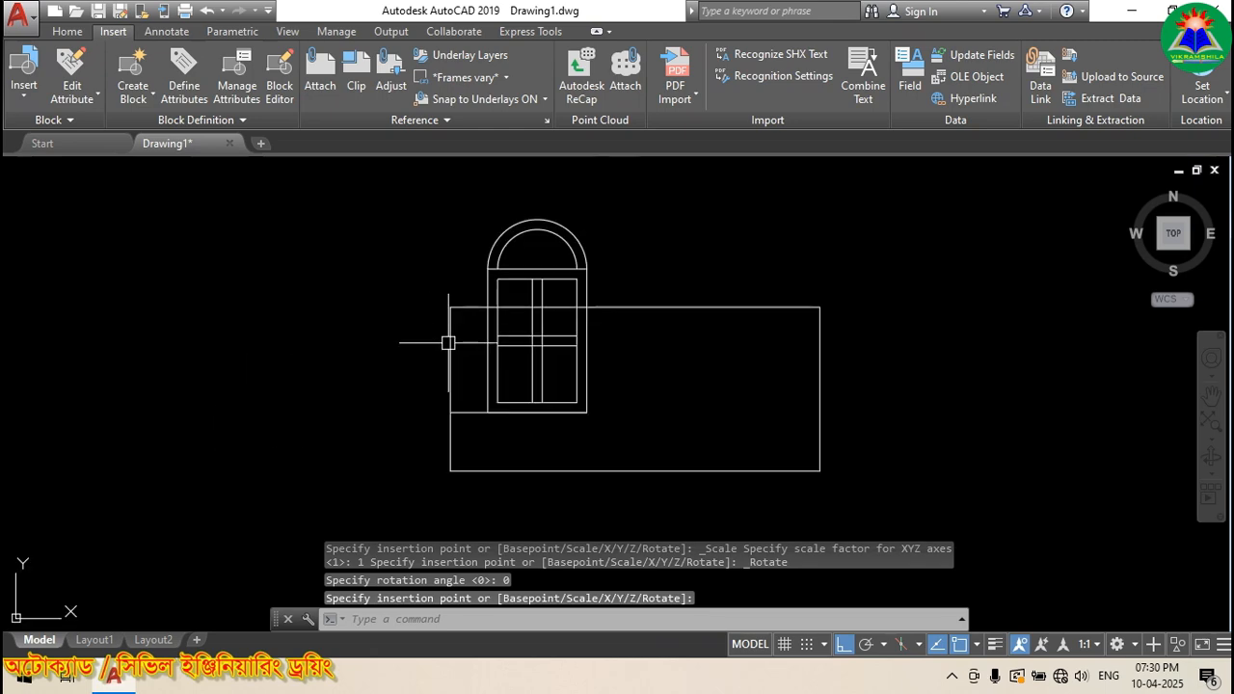
{"action": "scroll", "coordinate": [584, 412], "scroll_direction": "up", "scroll_amount": 2}
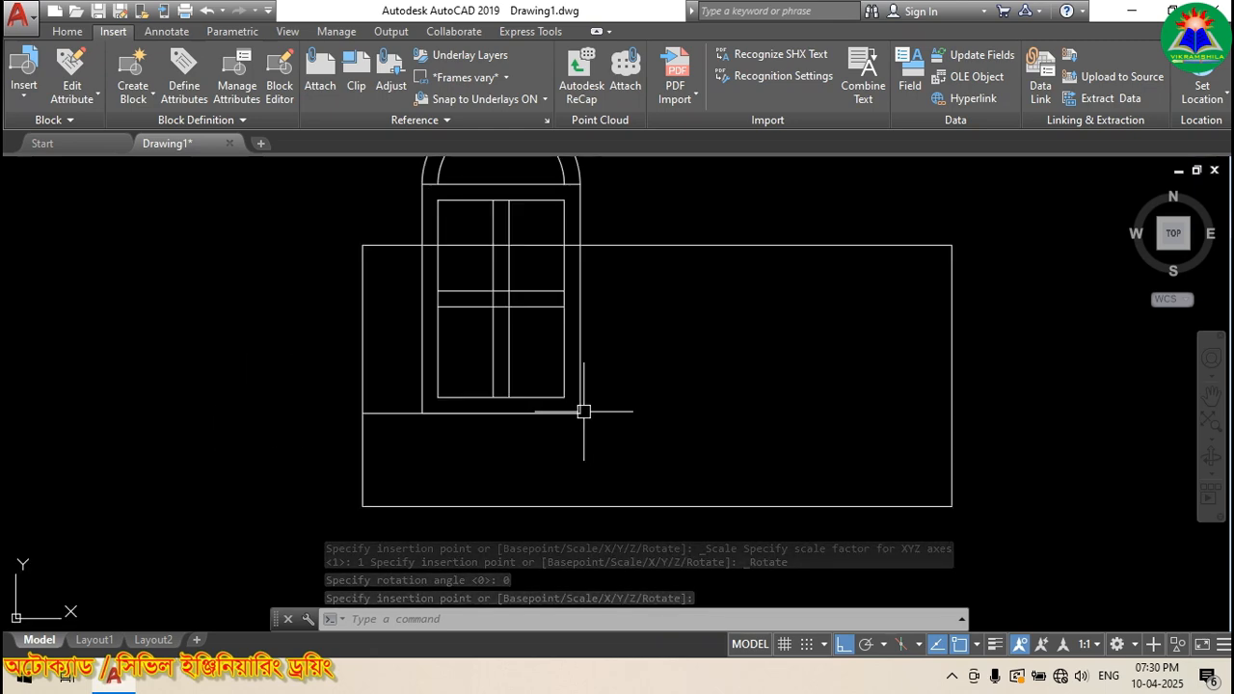
{"action": "scroll", "coordinate": [566, 424], "scroll_direction": "down", "scroll_amount": 2}
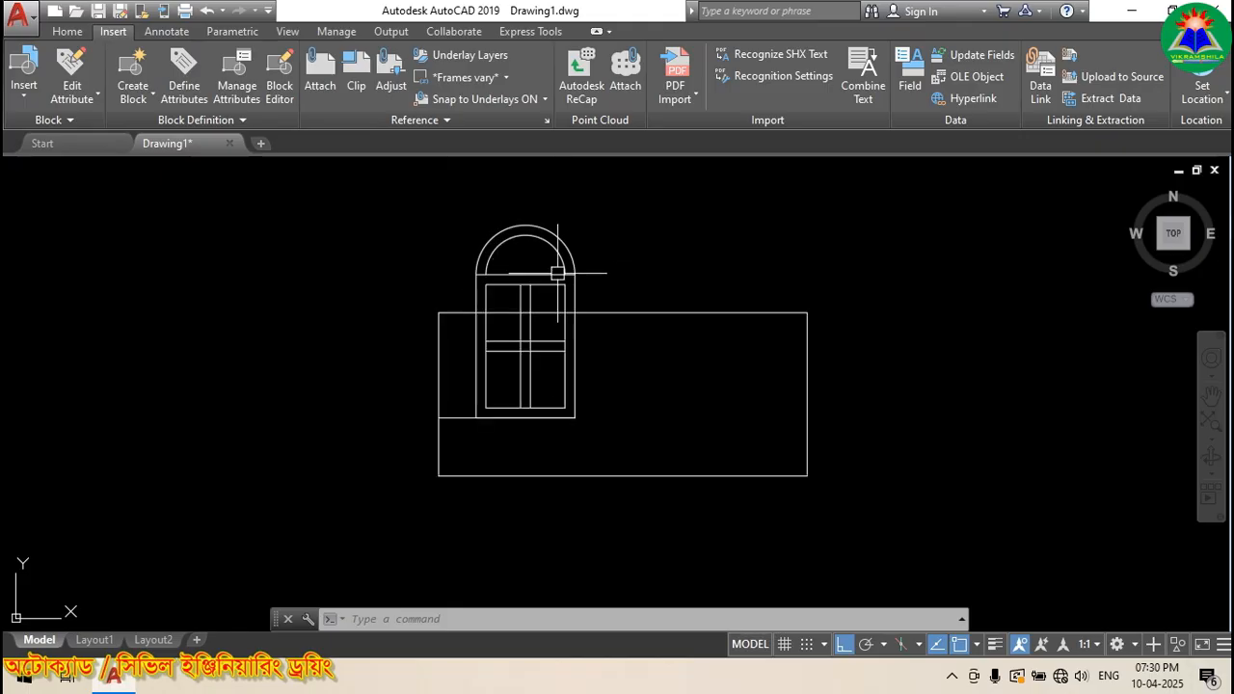
{"action": "scroll", "coordinate": [569, 270], "scroll_direction": "up", "scroll_amount": 2}
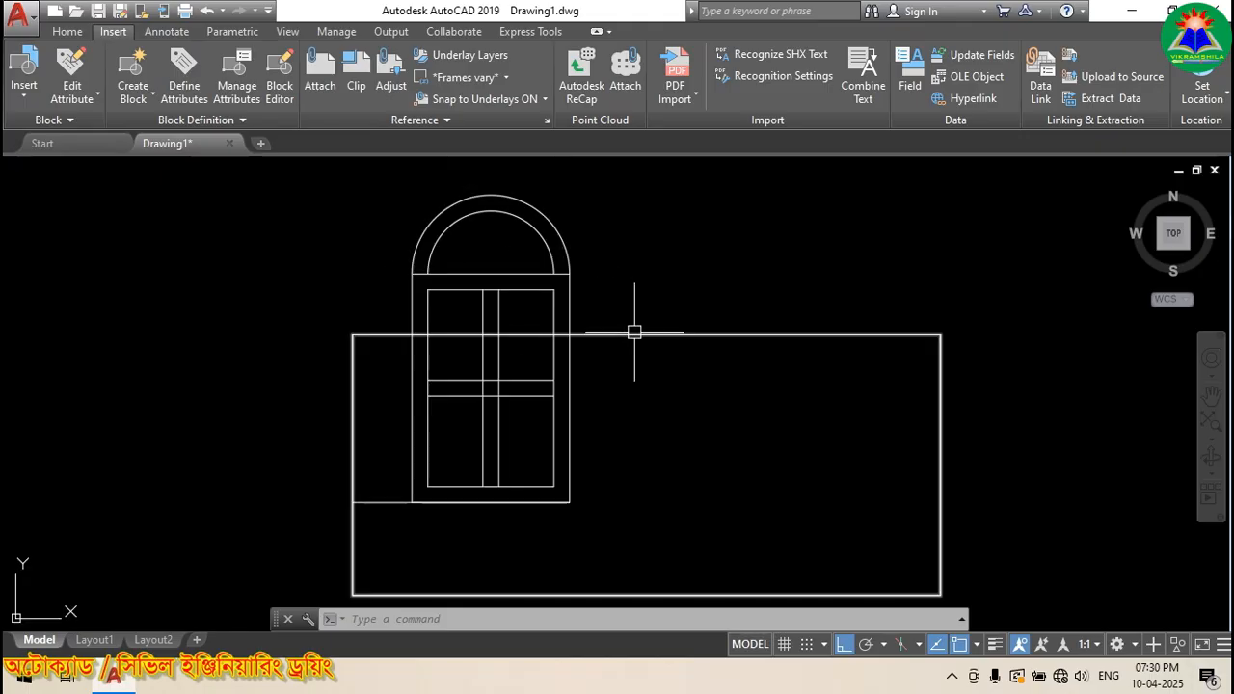
{"action": "scroll", "coordinate": [395, 284], "scroll_direction": "down", "scroll_amount": 2}
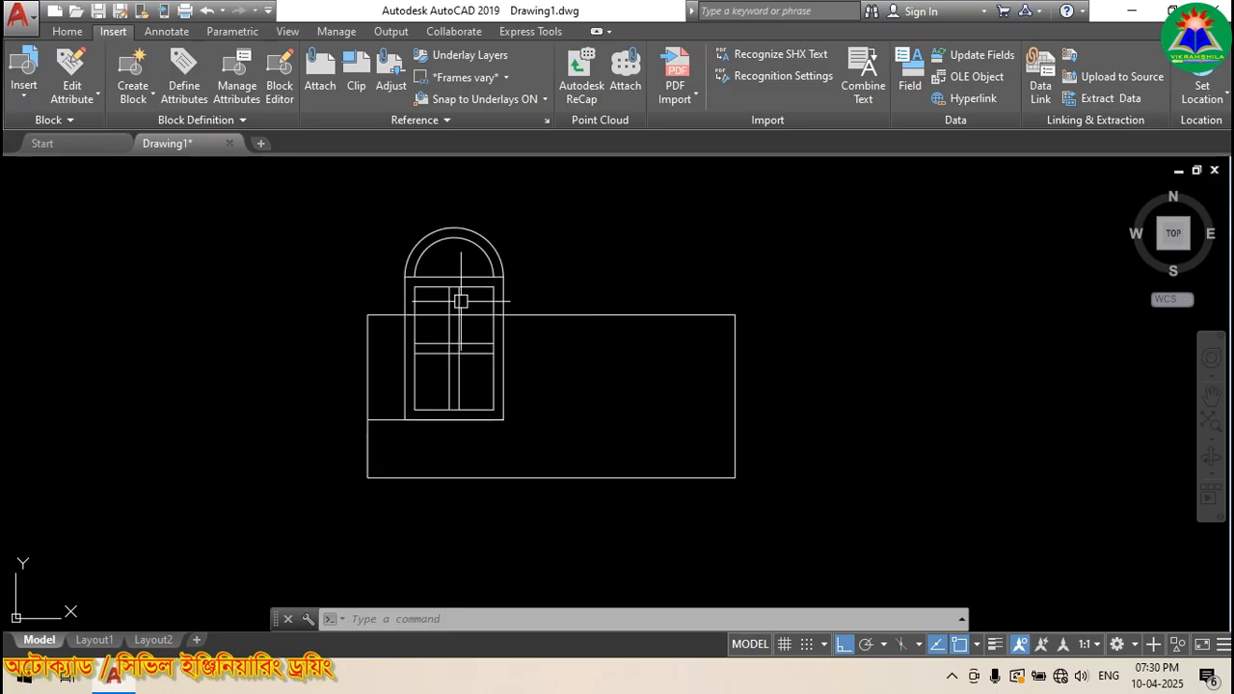
{"action": "left_click", "coordinate": [415, 270]}
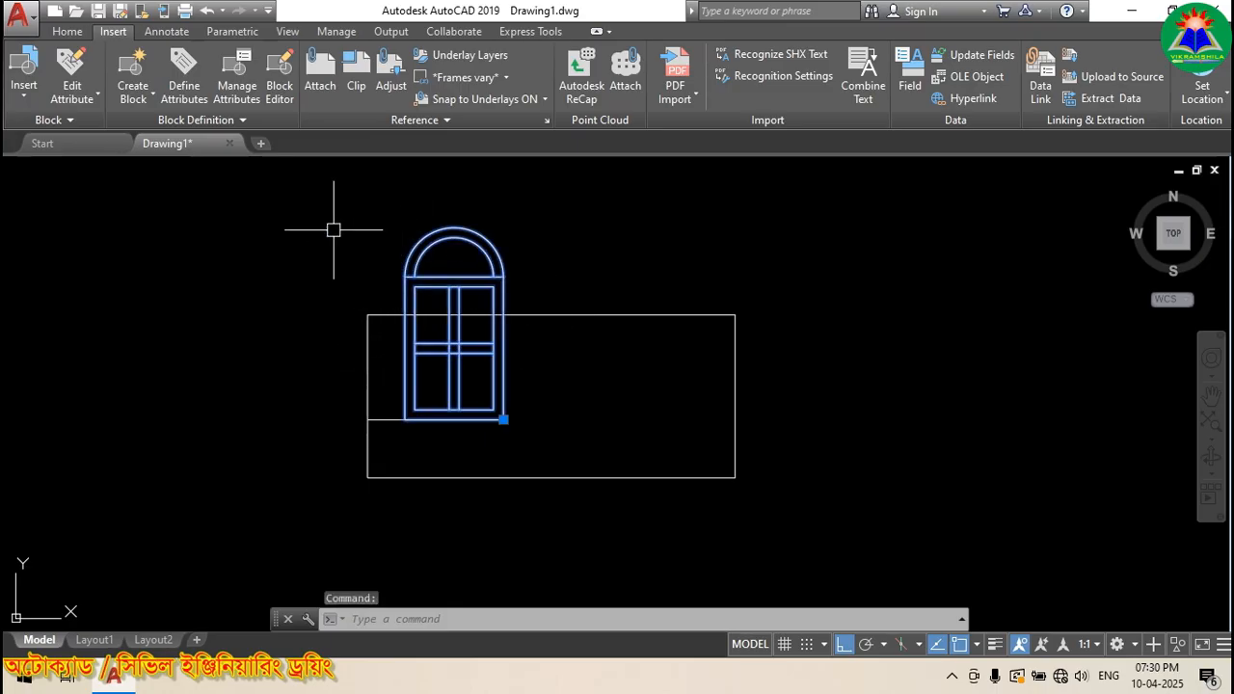
Step: Scale the inserted window by 0.5 about its lower-right corner
{"action": "left_click", "coordinate": [71, 34]}
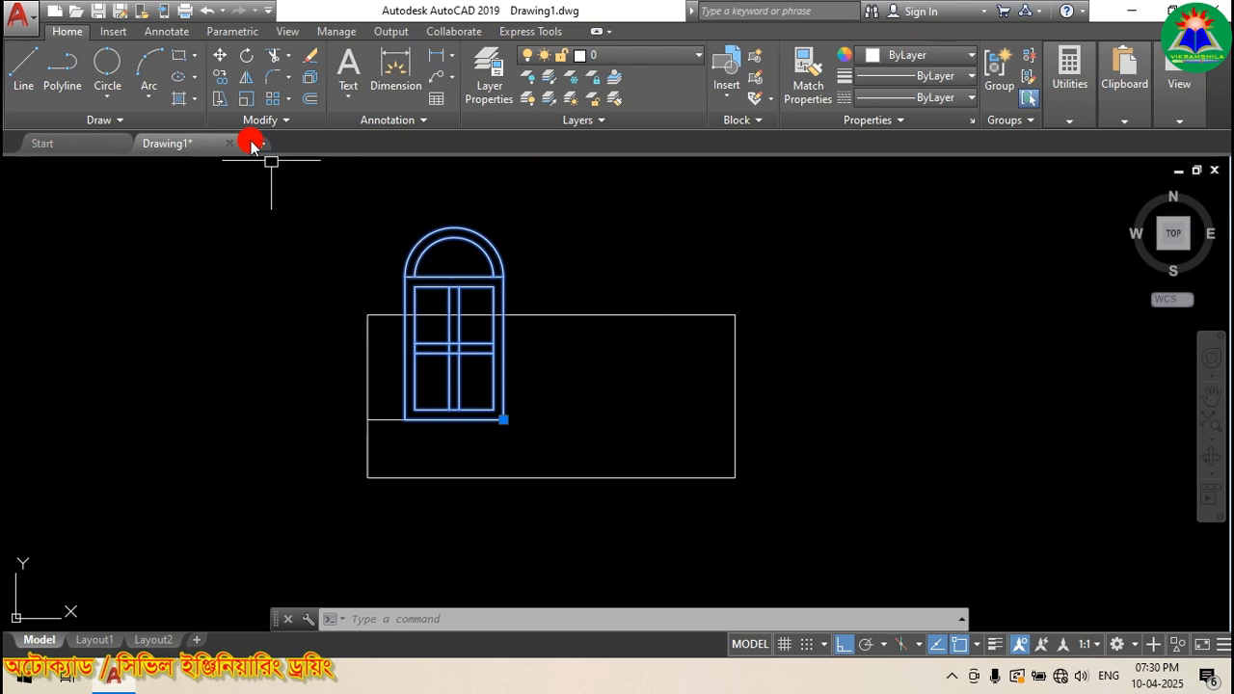
{"action": "left_click", "coordinate": [246, 99]}
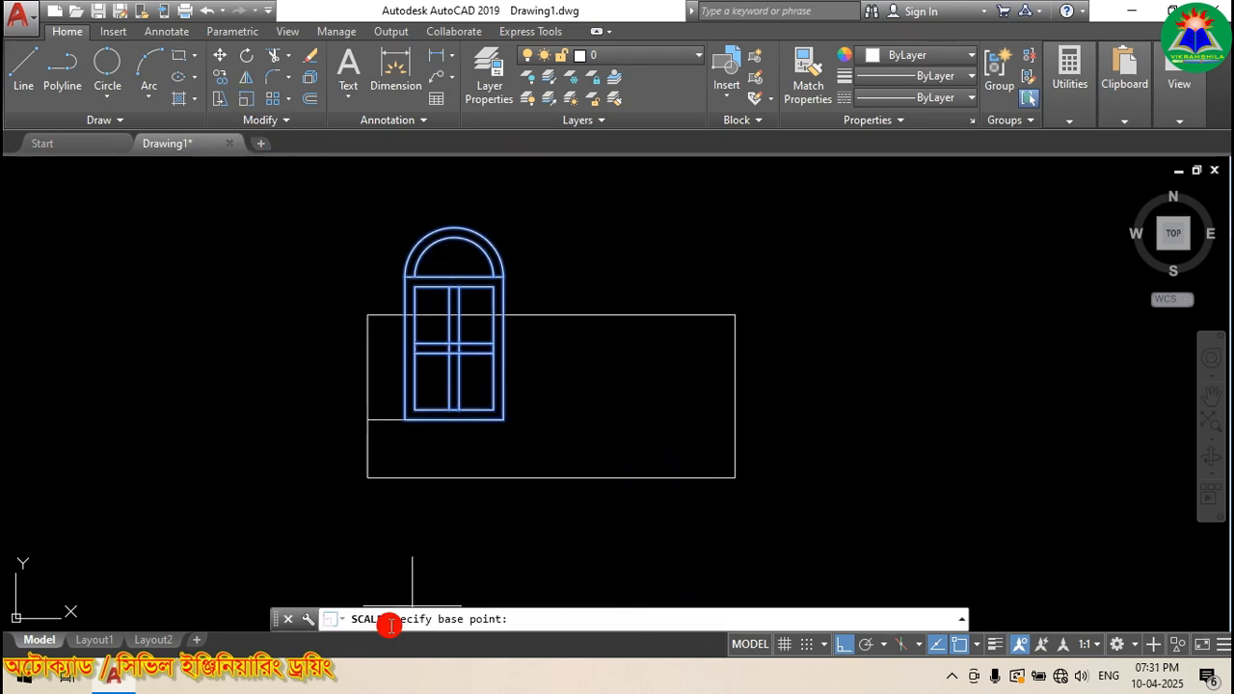
{"action": "left_click", "coordinate": [503, 419]}
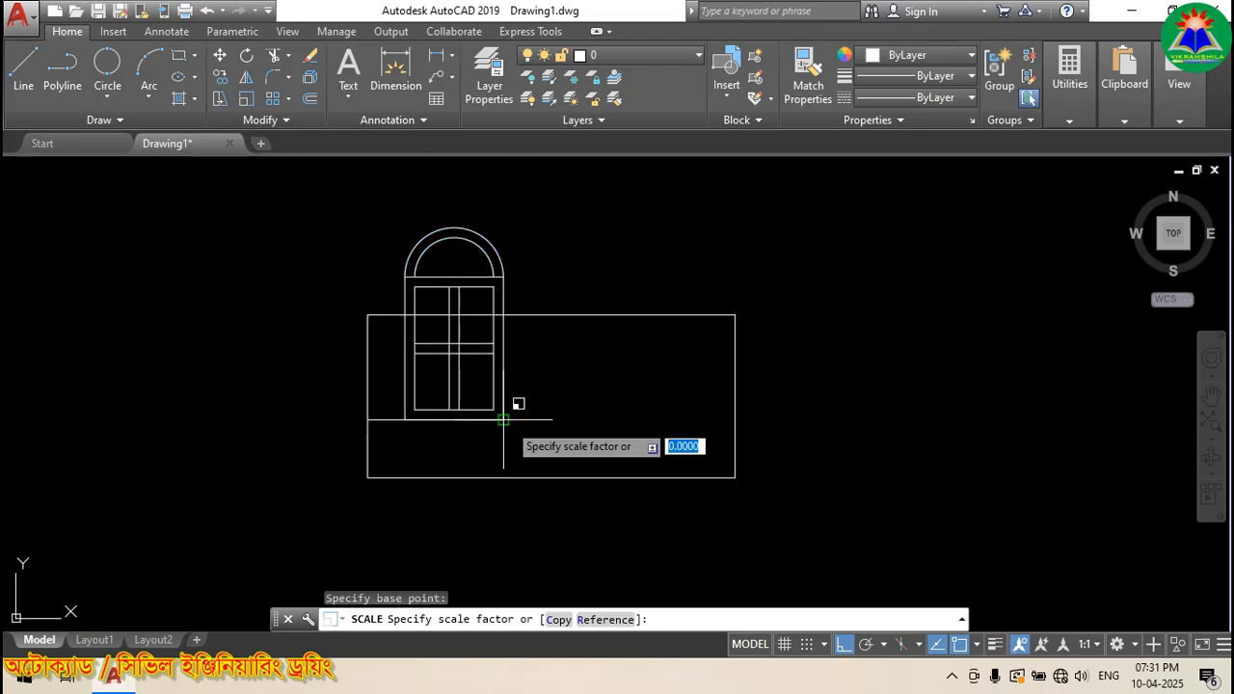
{"action": "type", "text": ".5"}
{"action": "key", "text": "Return"}
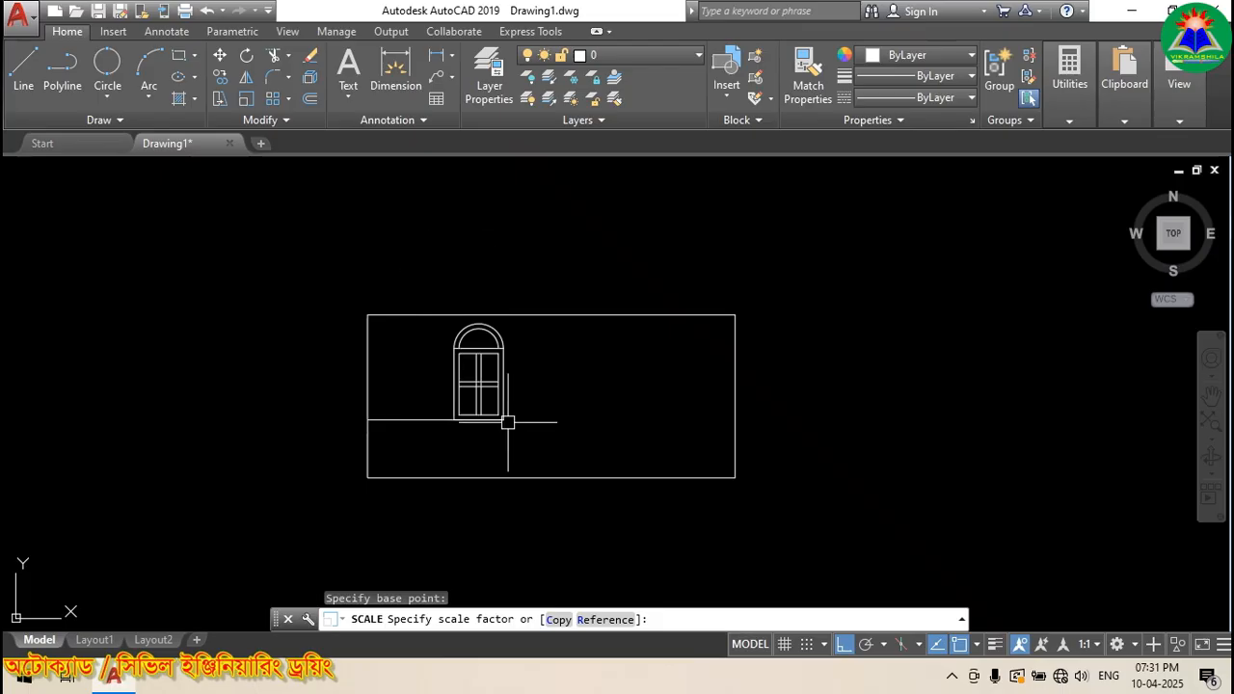
{"action": "scroll", "coordinate": [537, 342], "scroll_direction": "up", "scroll_amount": 5}
{"action": "scroll", "coordinate": [406, 311], "scroll_direction": "down", "scroll_amount": 5}
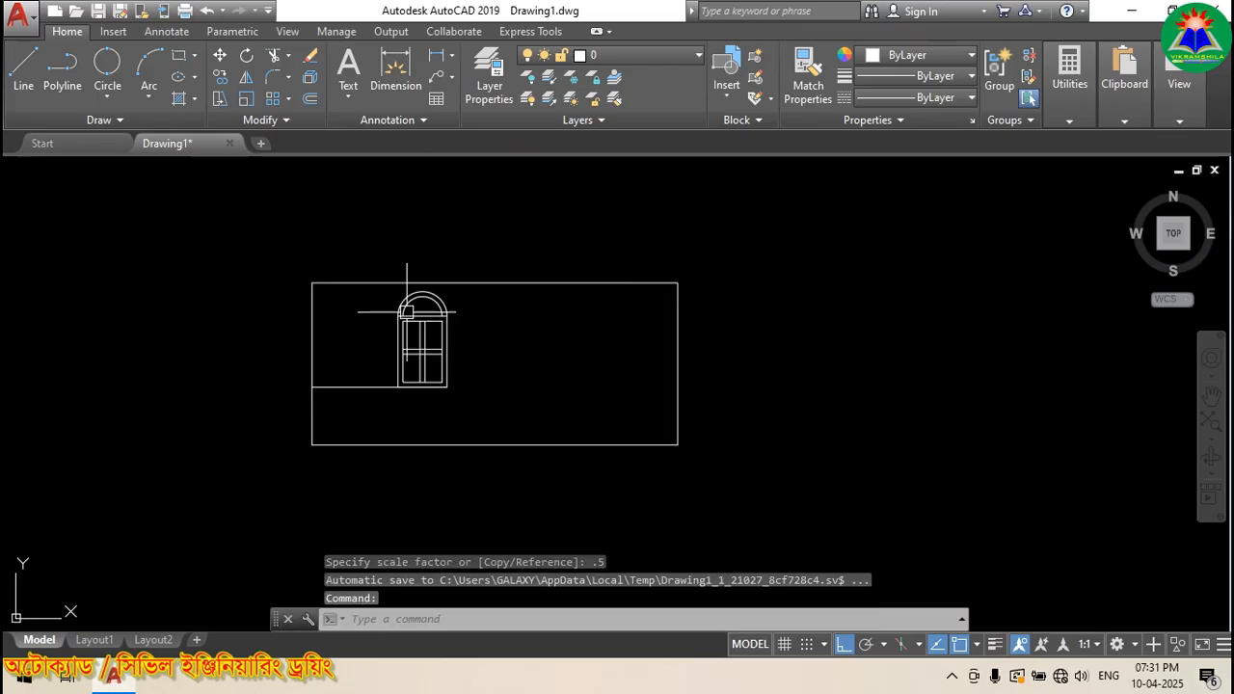
{"action": "scroll", "coordinate": [443, 313], "scroll_direction": "up", "scroll_amount": 2}
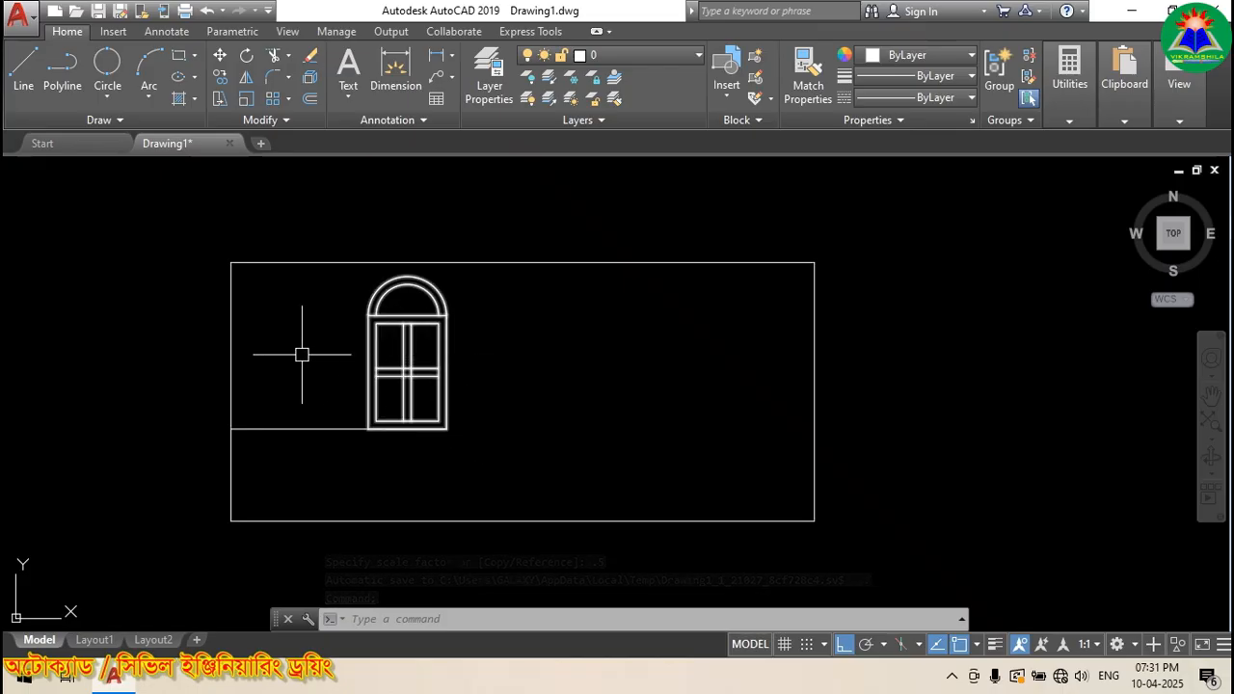
{"action": "scroll", "coordinate": [282, 334], "scroll_direction": "down", "scroll_amount": 2}
{"action": "left_click", "coordinate": [114, 32]}
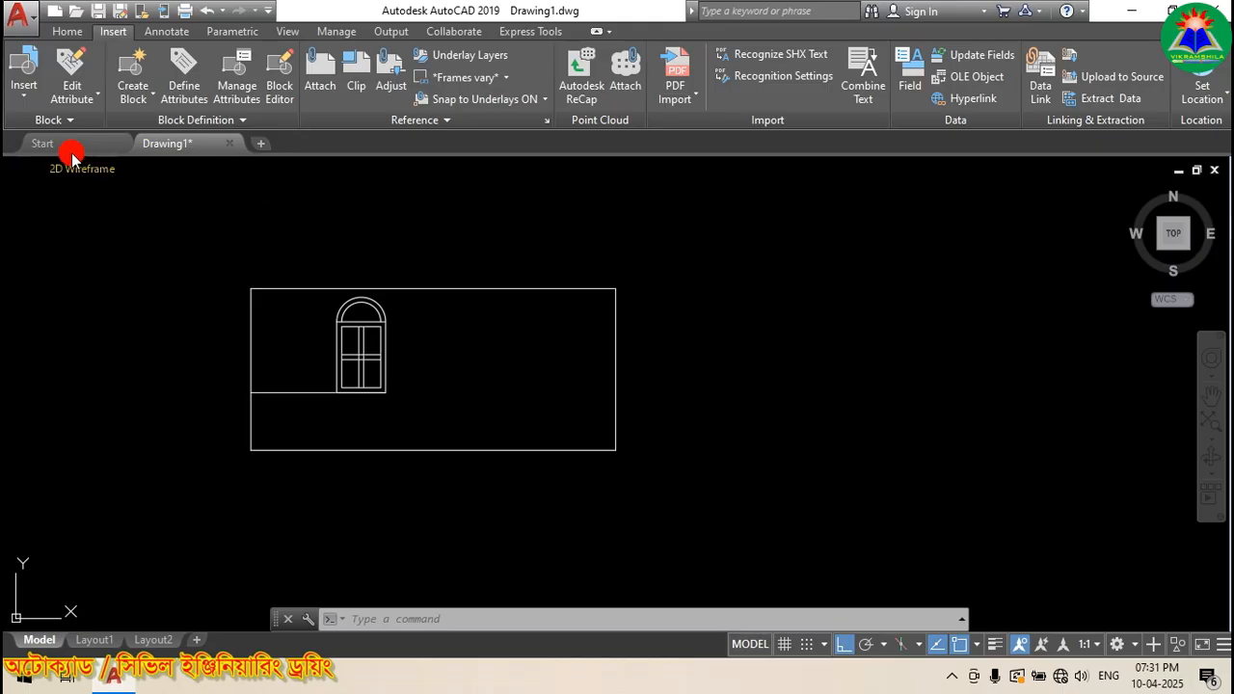
Step: Choose the Window block from the Edit Block Definition list and open it in the Block Editor
{"action": "left_click", "coordinate": [279, 88]}
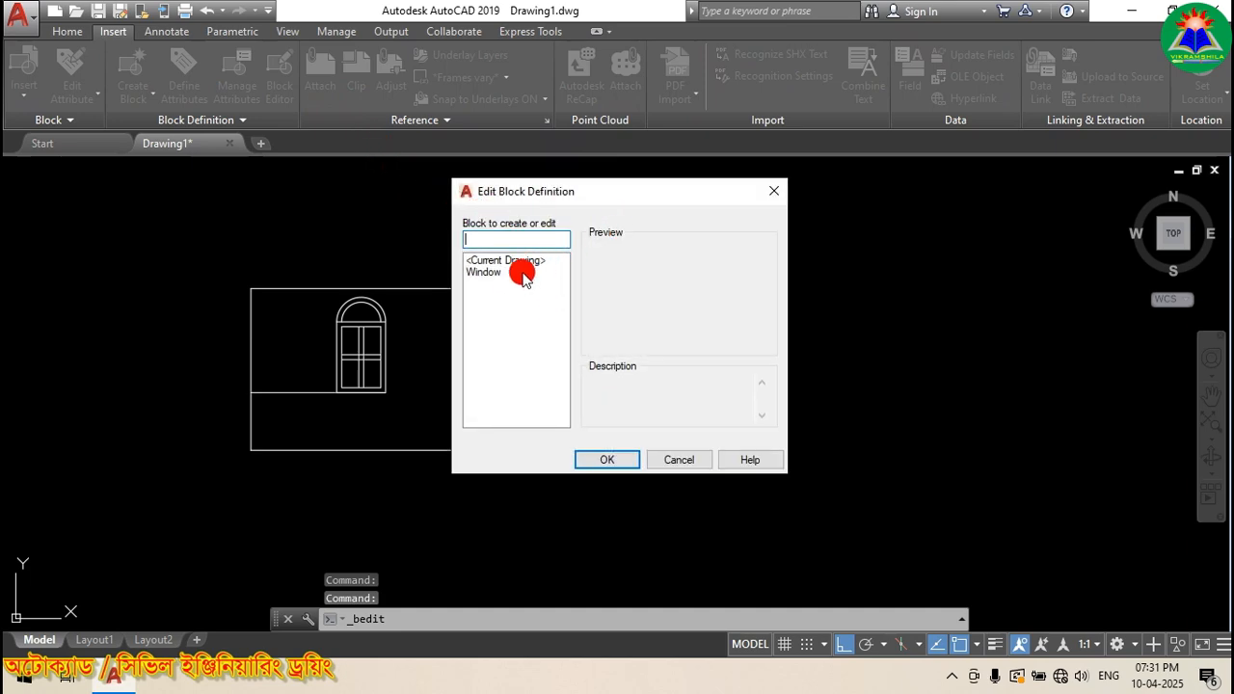
{"action": "left_click", "coordinate": [485, 272]}
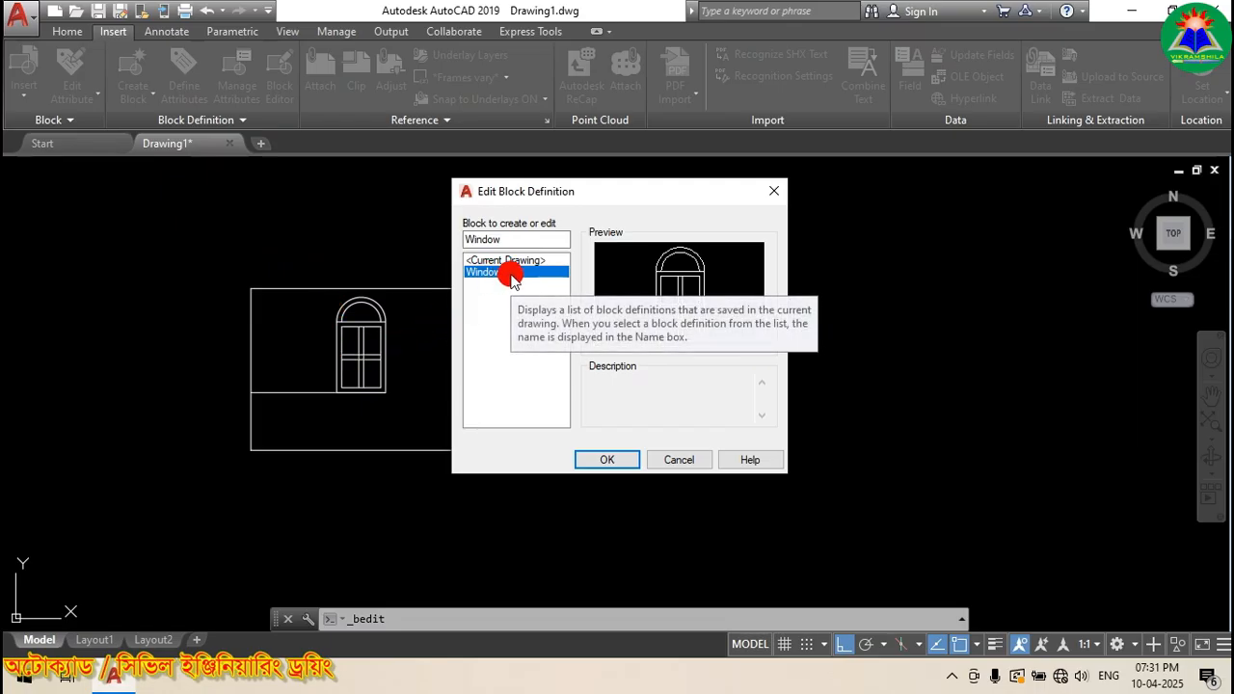
{"action": "left_click", "coordinate": [590, 460]}
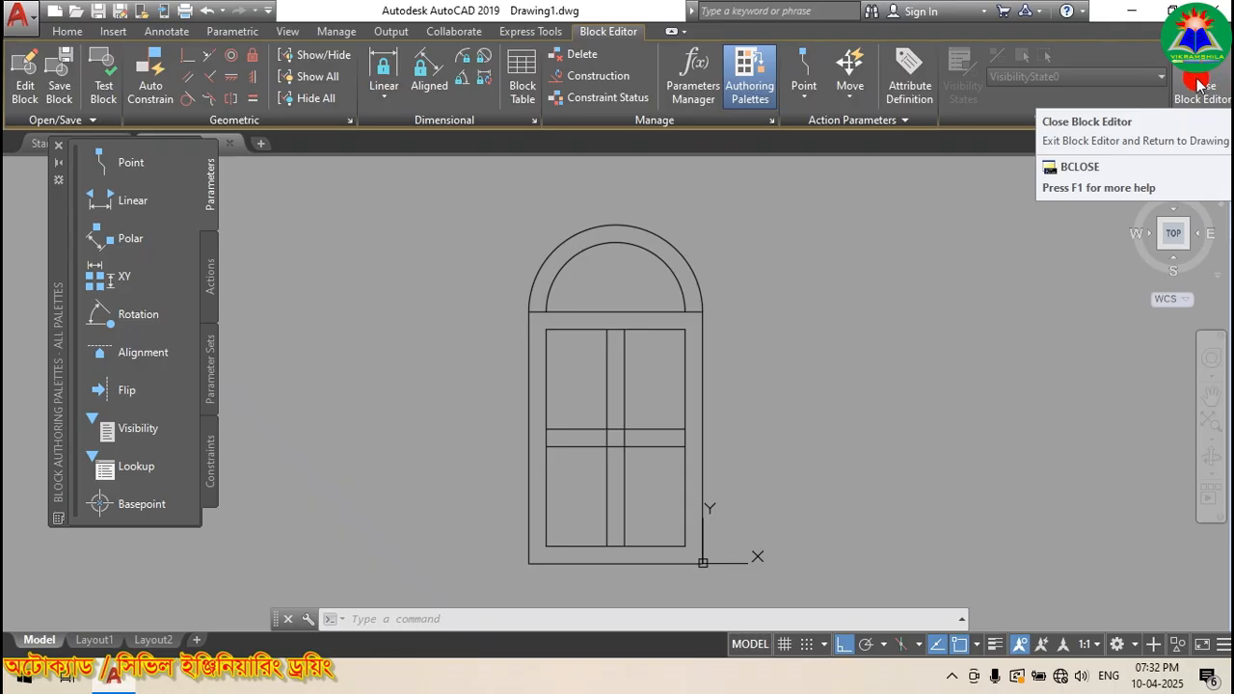
Step: Erase the inner and outer arch arcs from the Window block
{"action": "left_click", "coordinate": [590, 248]}
{"action": "key", "text": "Escape"}
{"action": "scroll", "coordinate": [588, 236], "scroll_direction": "up", "scroll_amount": 2}
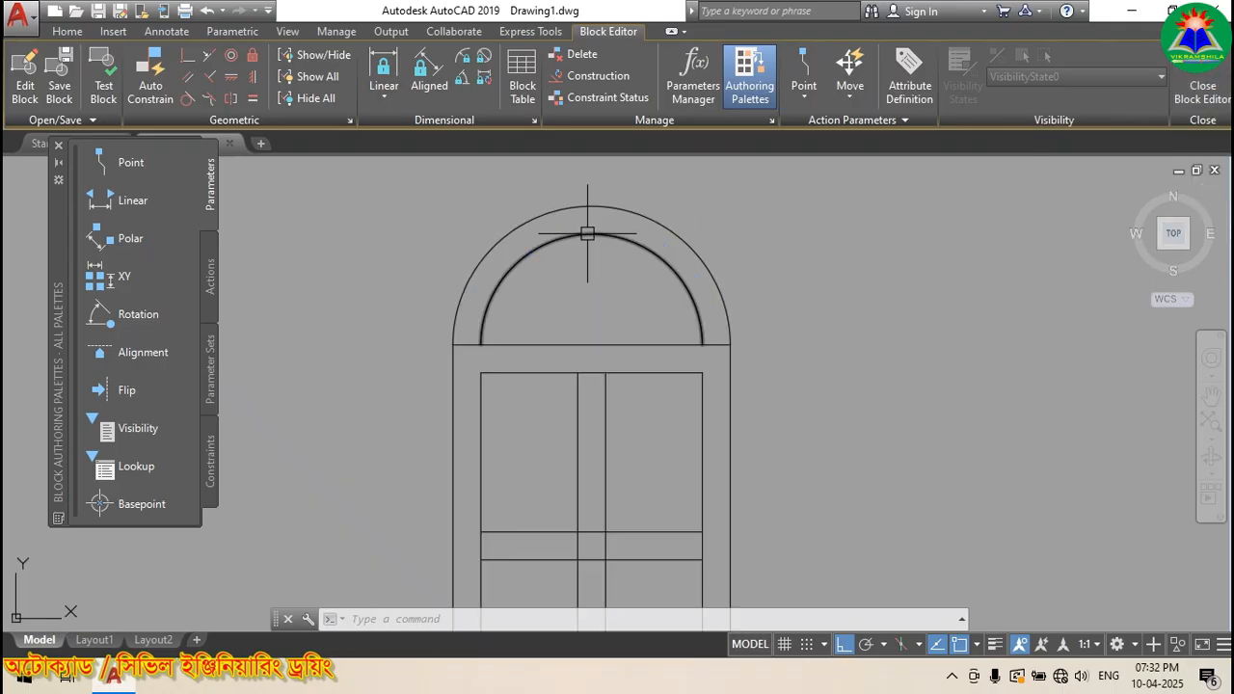
{"action": "left_click", "coordinate": [588, 233]}
{"action": "left_click", "coordinate": [581, 205]}
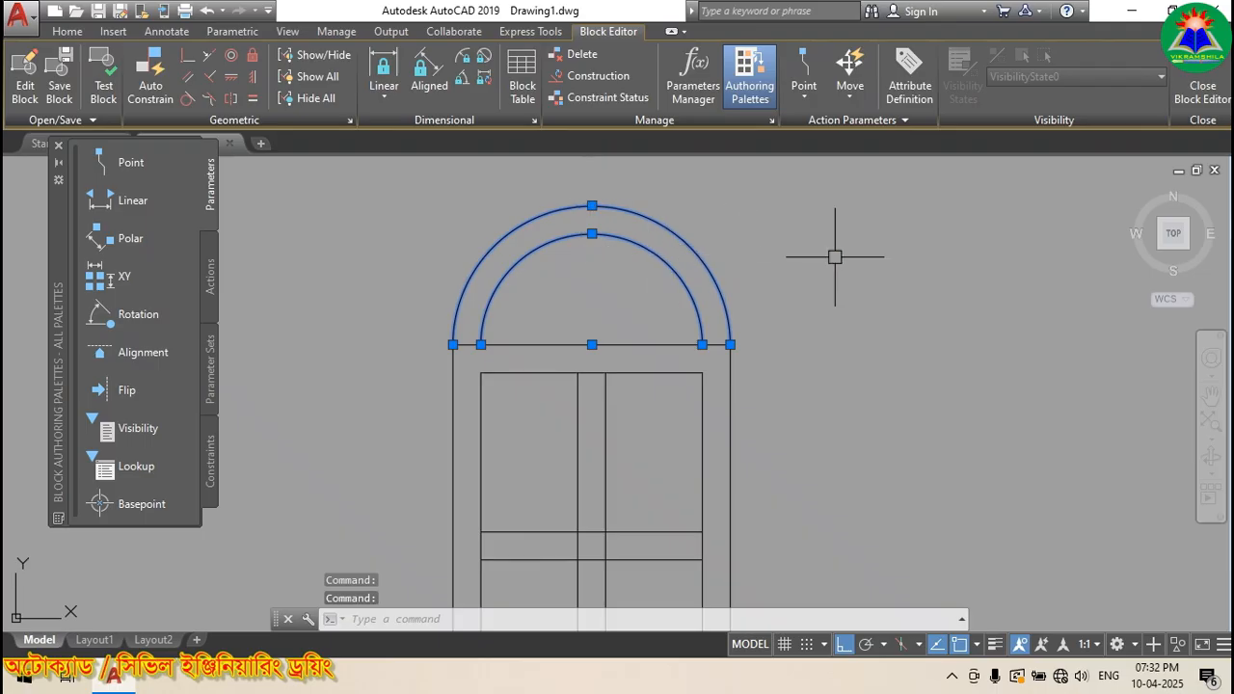
{"action": "key", "text": "Delete"}
{"action": "scroll", "coordinate": [513, 201], "scroll_direction": "down", "scroll_amount": 2}
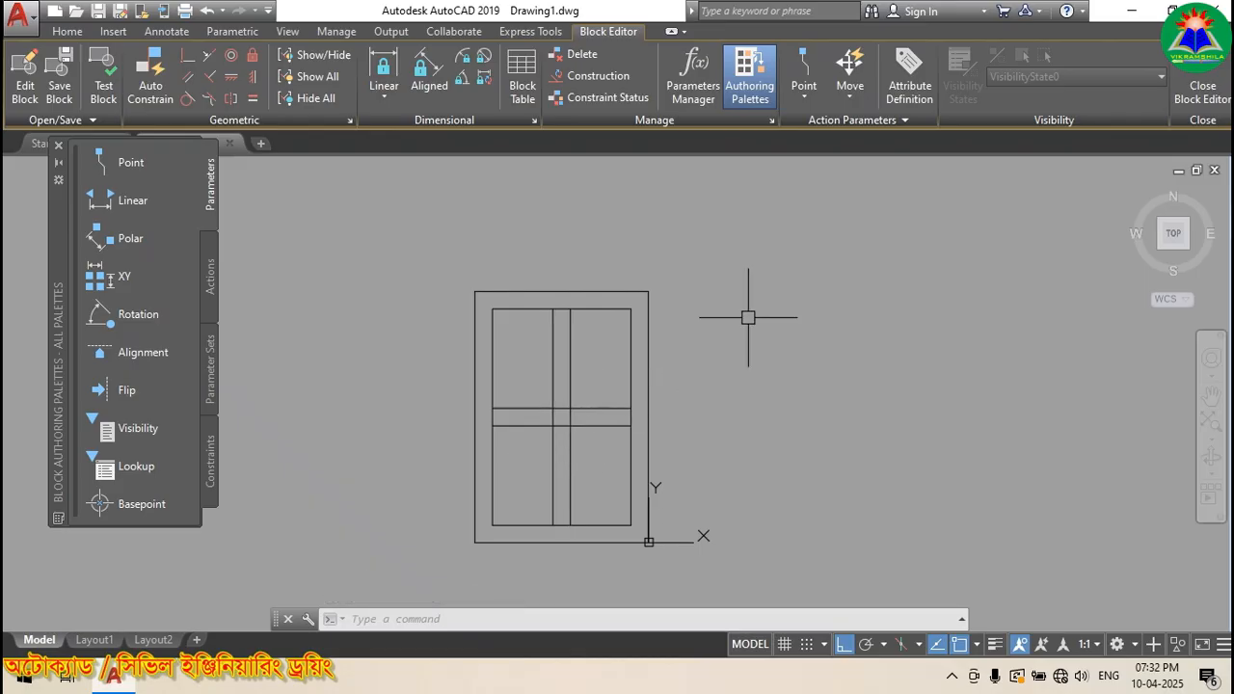
Step: Trim the vertical divider out of the horizontal band using all lines as cutting edges
{"action": "type", "text": "TR"}
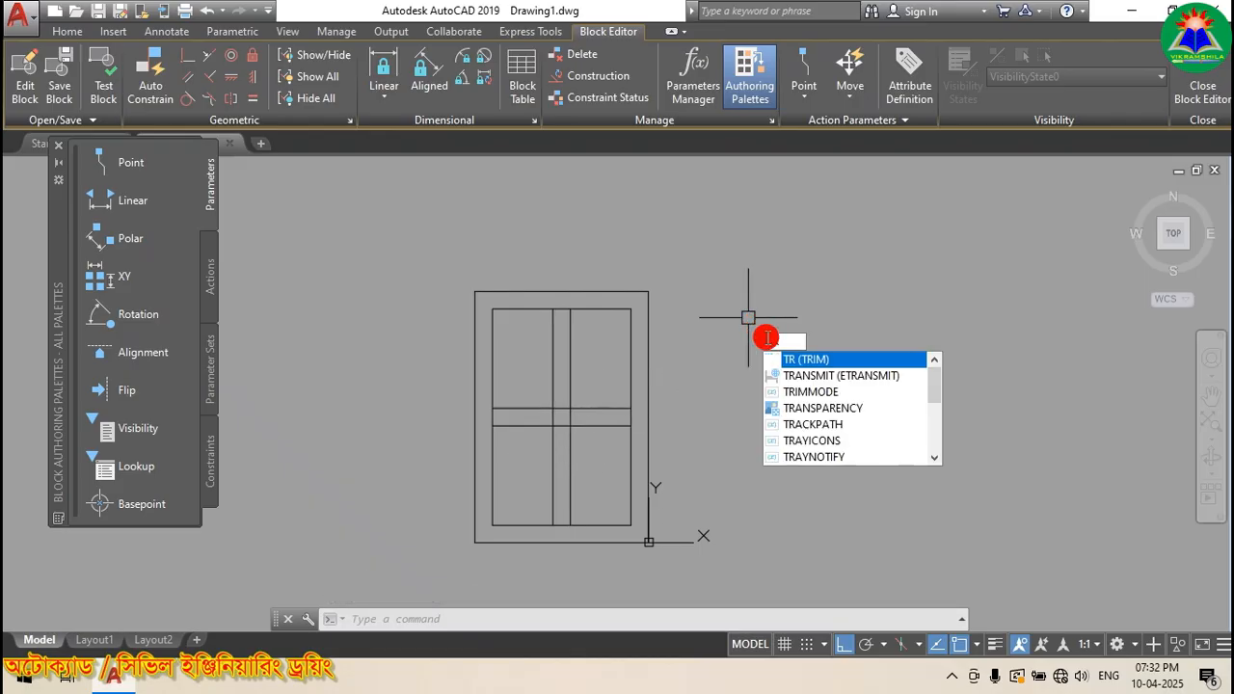
{"action": "left_click", "coordinate": [802, 360]}
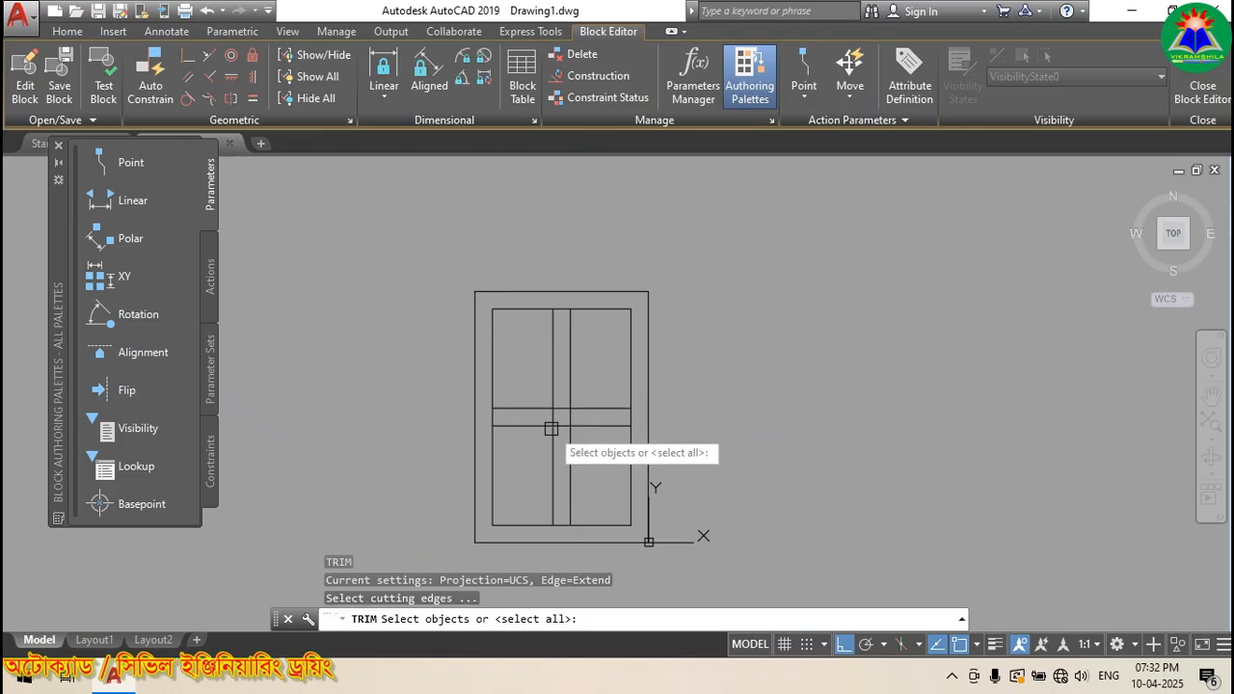
{"action": "scroll", "coordinate": [573, 405], "scroll_direction": "up", "scroll_amount": 4}
{"action": "key", "text": "Return"}
{"action": "left_click", "coordinate": [565, 395]}
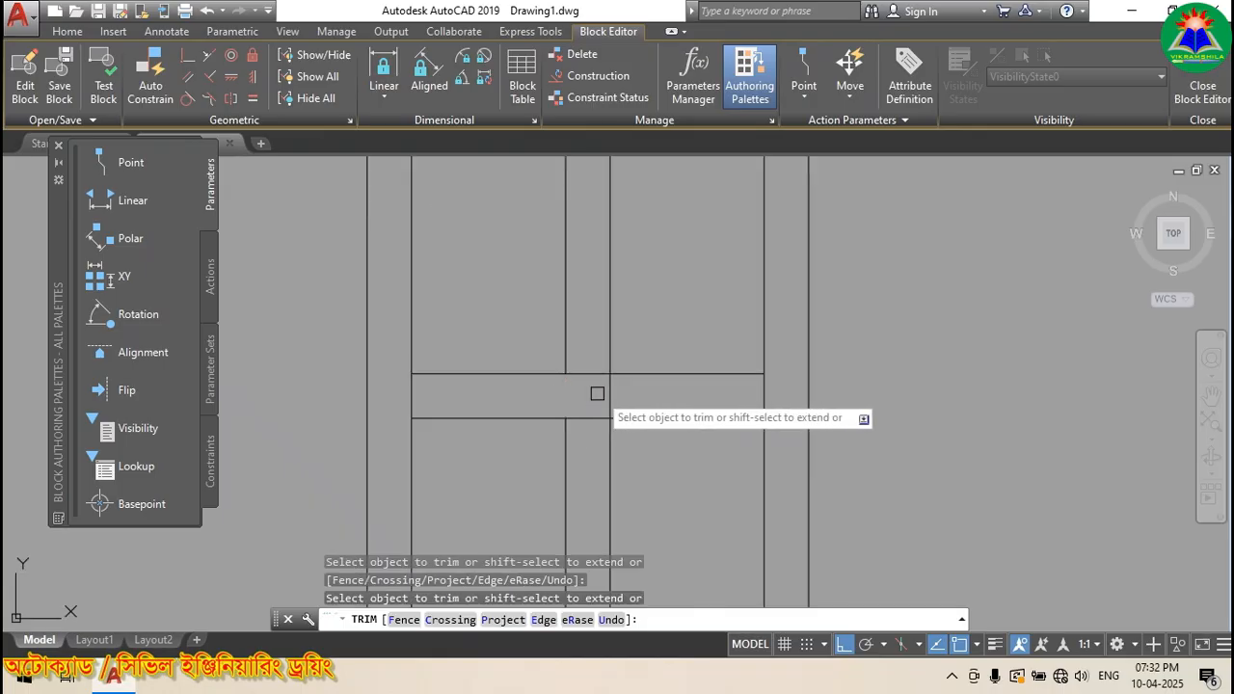
{"action": "scroll", "coordinate": [545, 398], "scroll_direction": "down", "scroll_amount": 3}
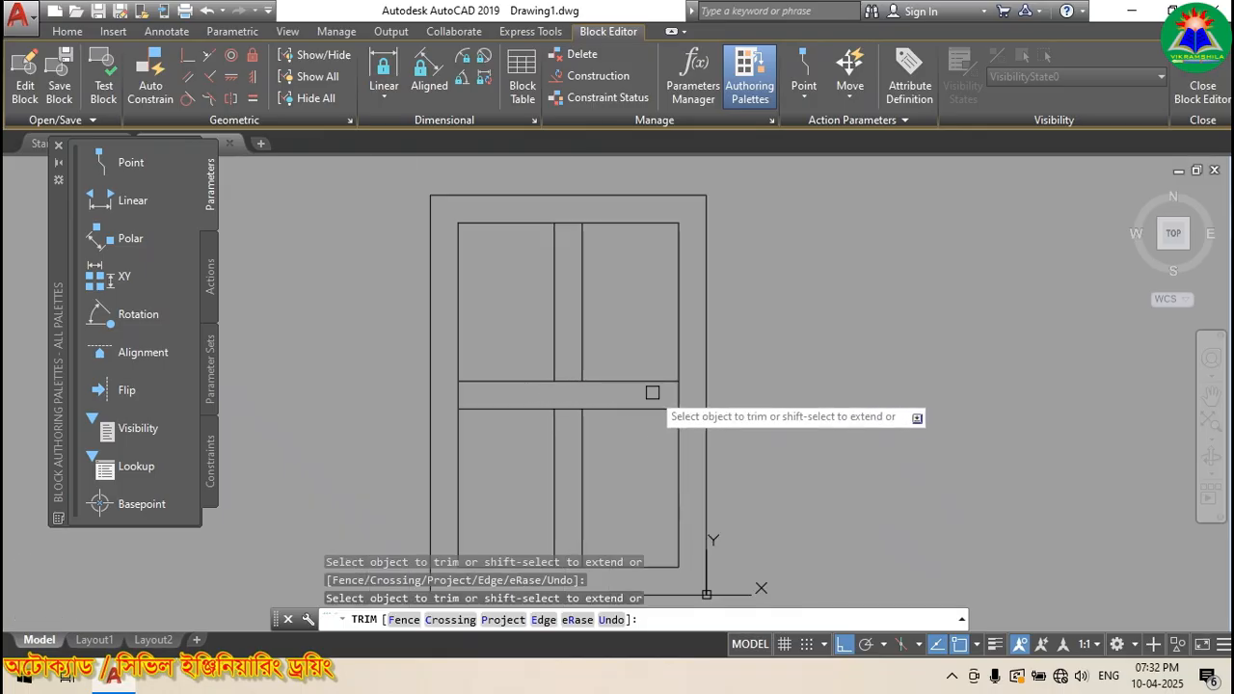
{"action": "key", "text": "Return"}
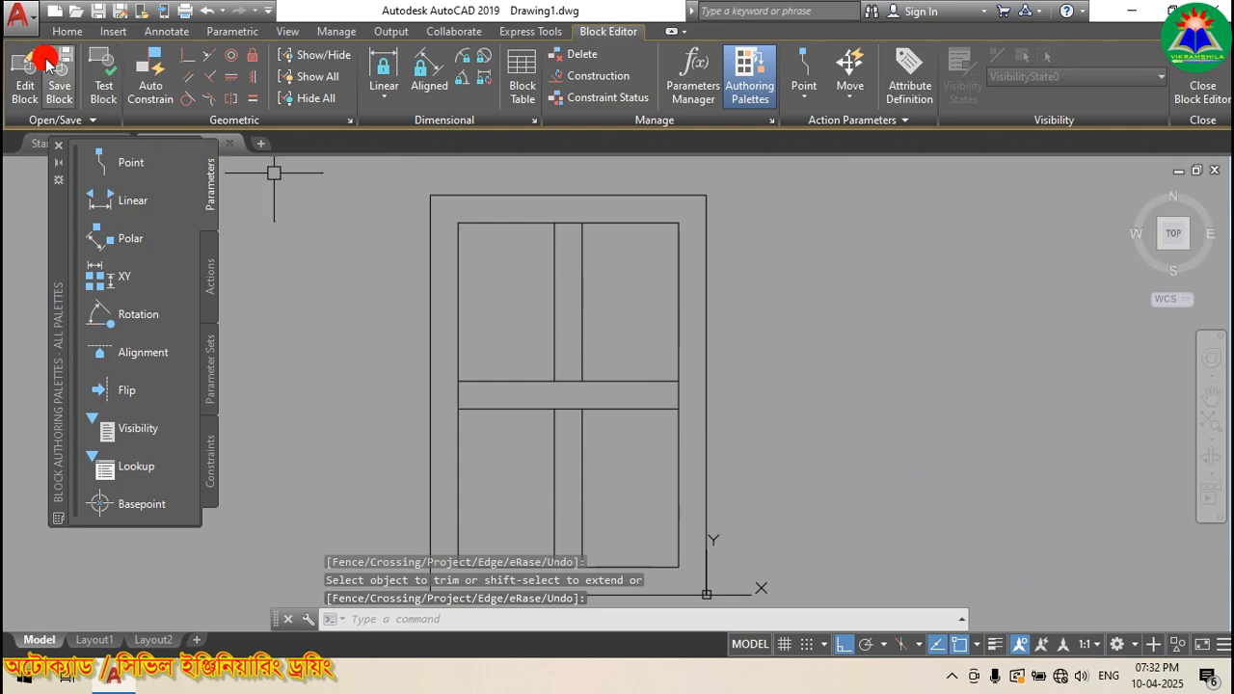
Step: Turn Ortho off and draw the first diagonal glass mark in the upper-right pane
{"action": "left_click", "coordinate": [62, 32]}
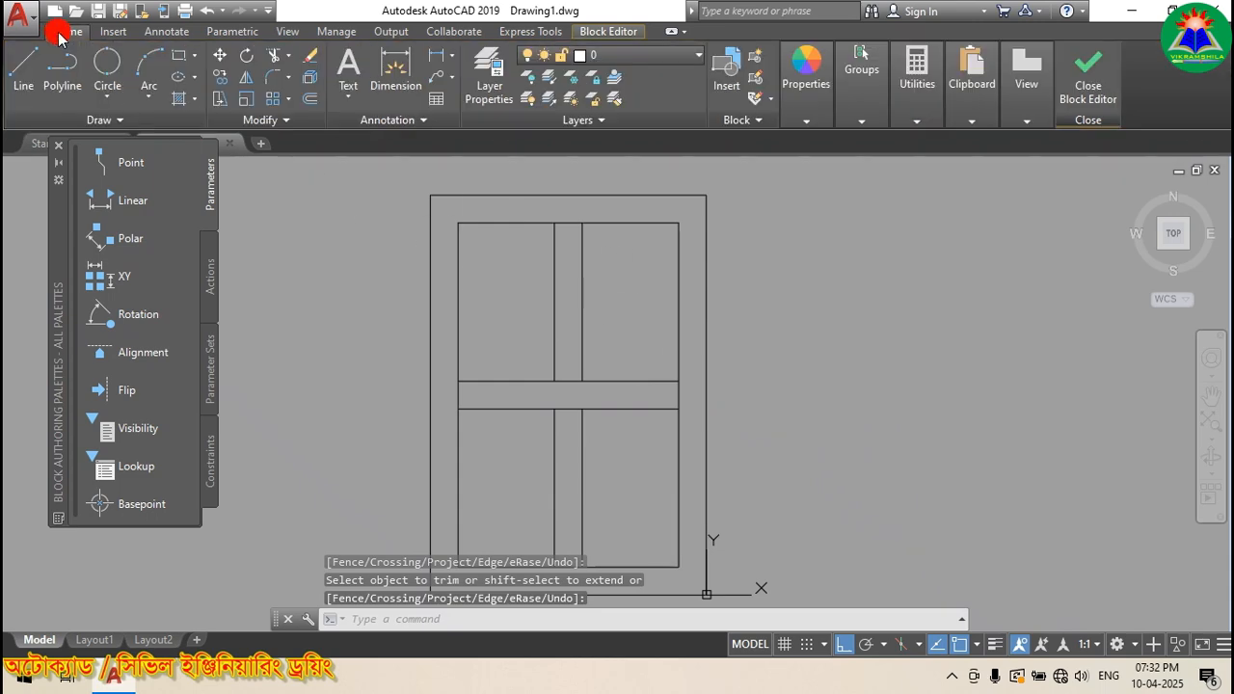
{"action": "left_click", "coordinate": [25, 70]}
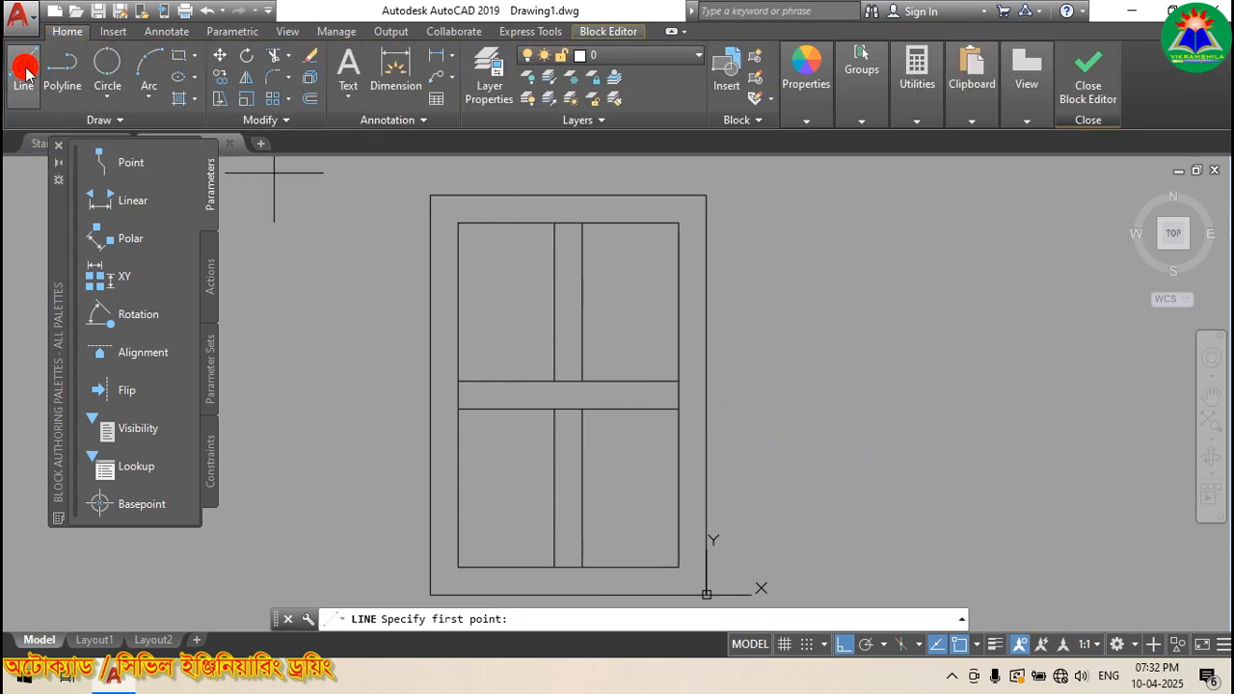
{"action": "scroll", "coordinate": [664, 256], "scroll_direction": "up", "scroll_amount": 2}
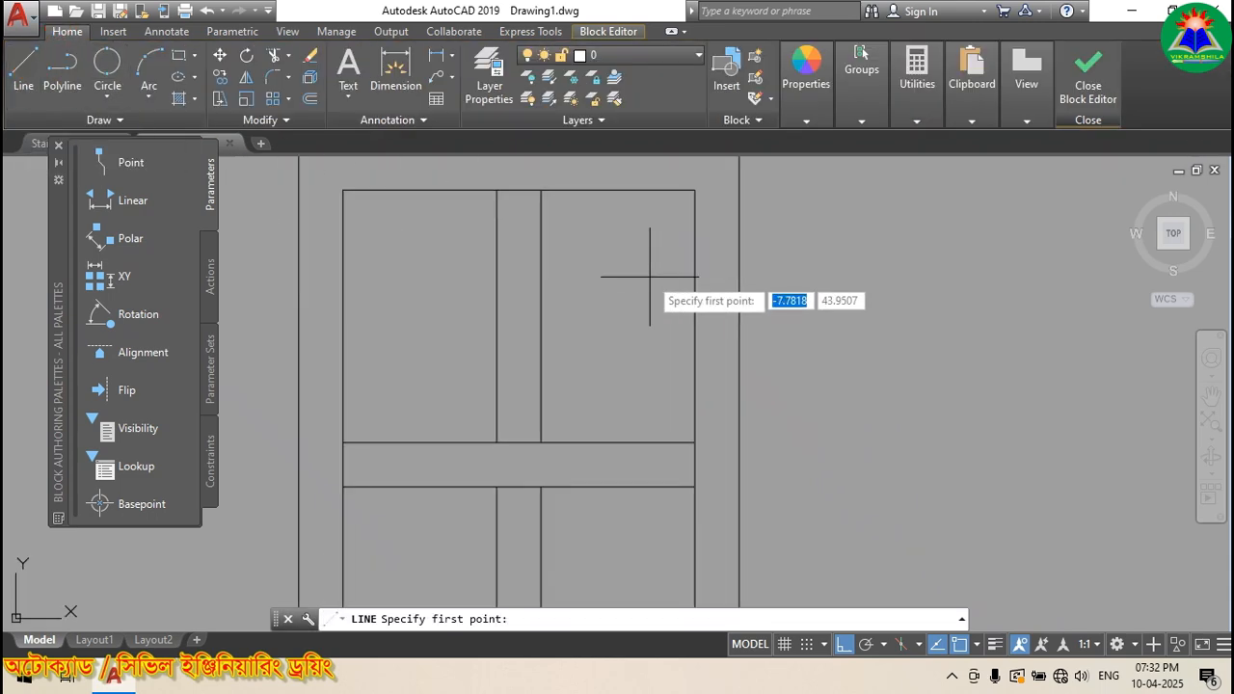
{"action": "left_click", "coordinate": [593, 358]}
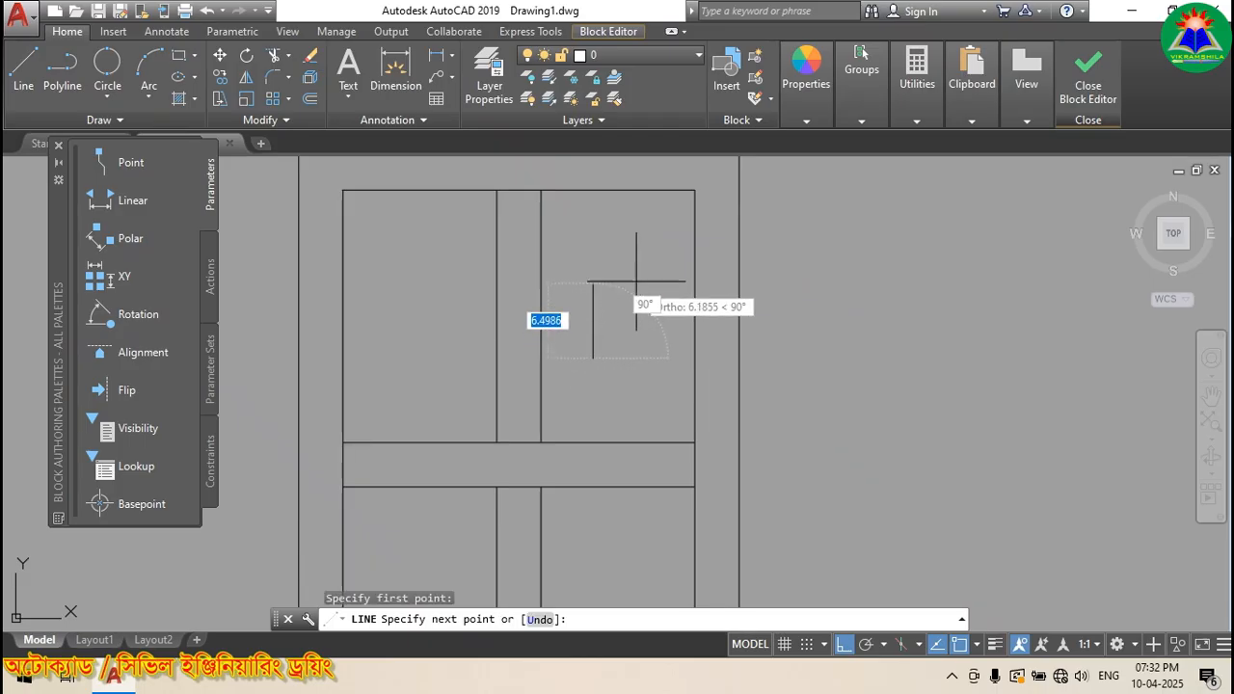
{"action": "left_click", "coordinate": [844, 644]}
{"action": "left_click", "coordinate": [662, 248]}
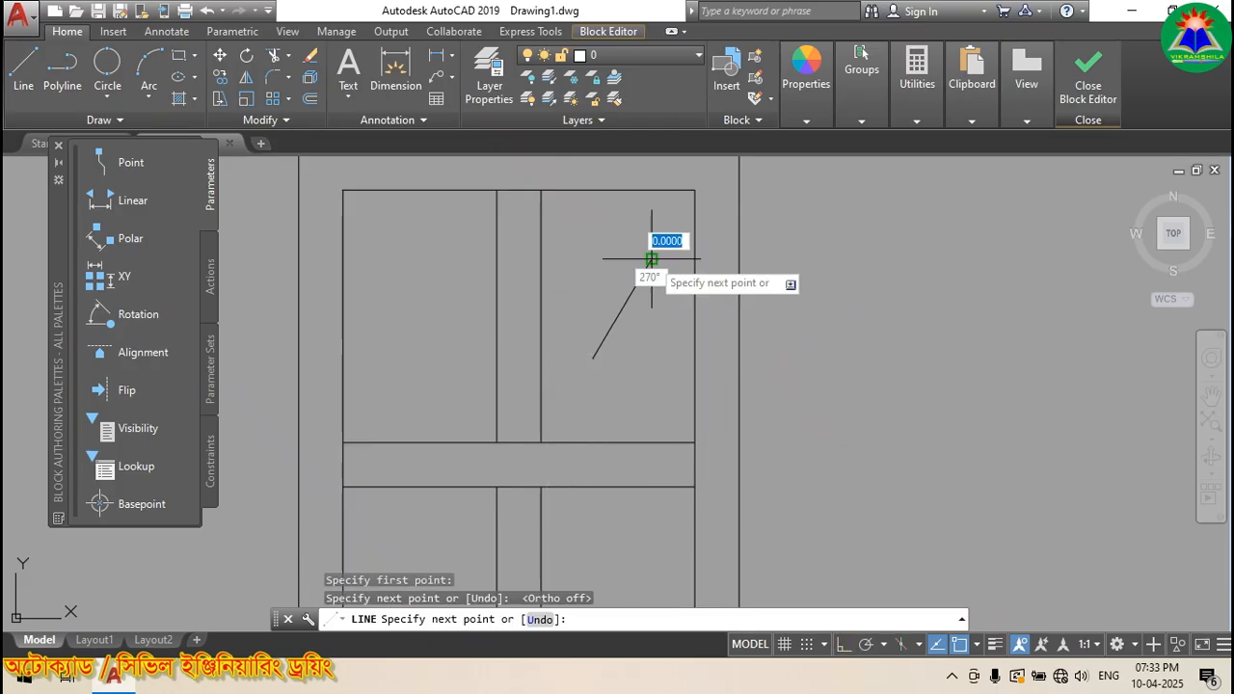
{"action": "key", "text": "Return"}
Step: Draw two shorter parallel diagonal glass marks beside the first one
{"action": "scroll", "coordinate": [641, 284], "scroll_direction": "up", "scroll_amount": 2}
{"action": "key", "text": "Return"}
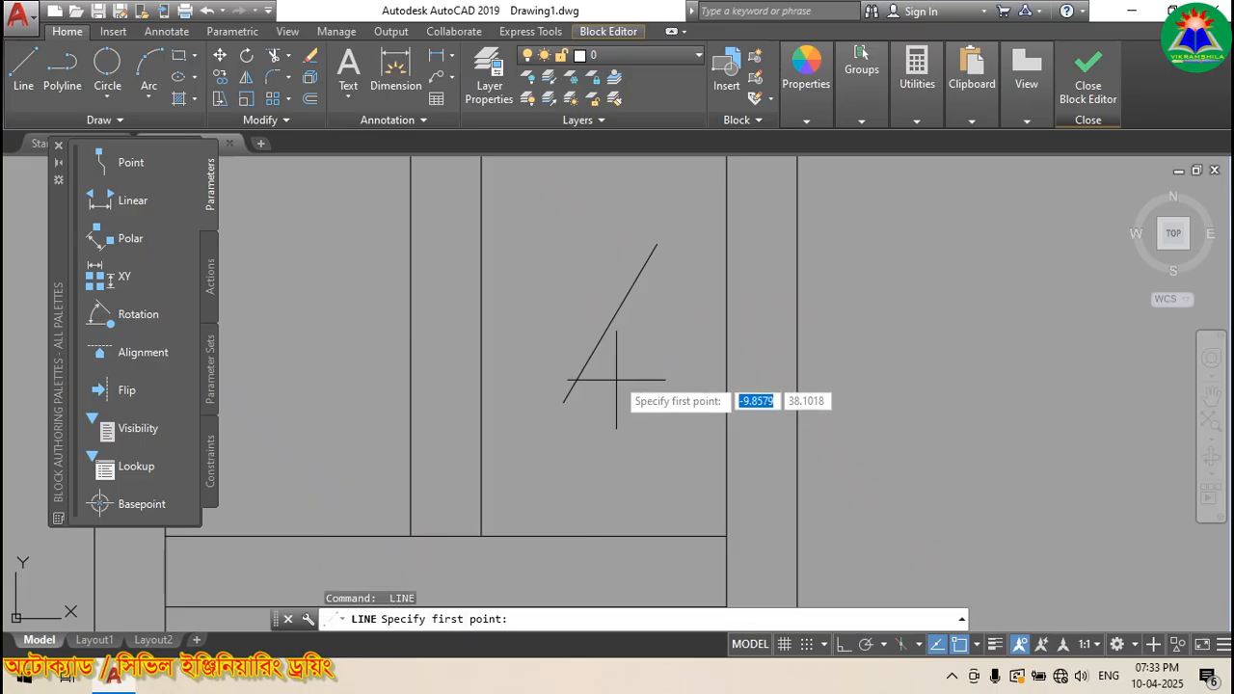
{"action": "left_click", "coordinate": [618, 370]}
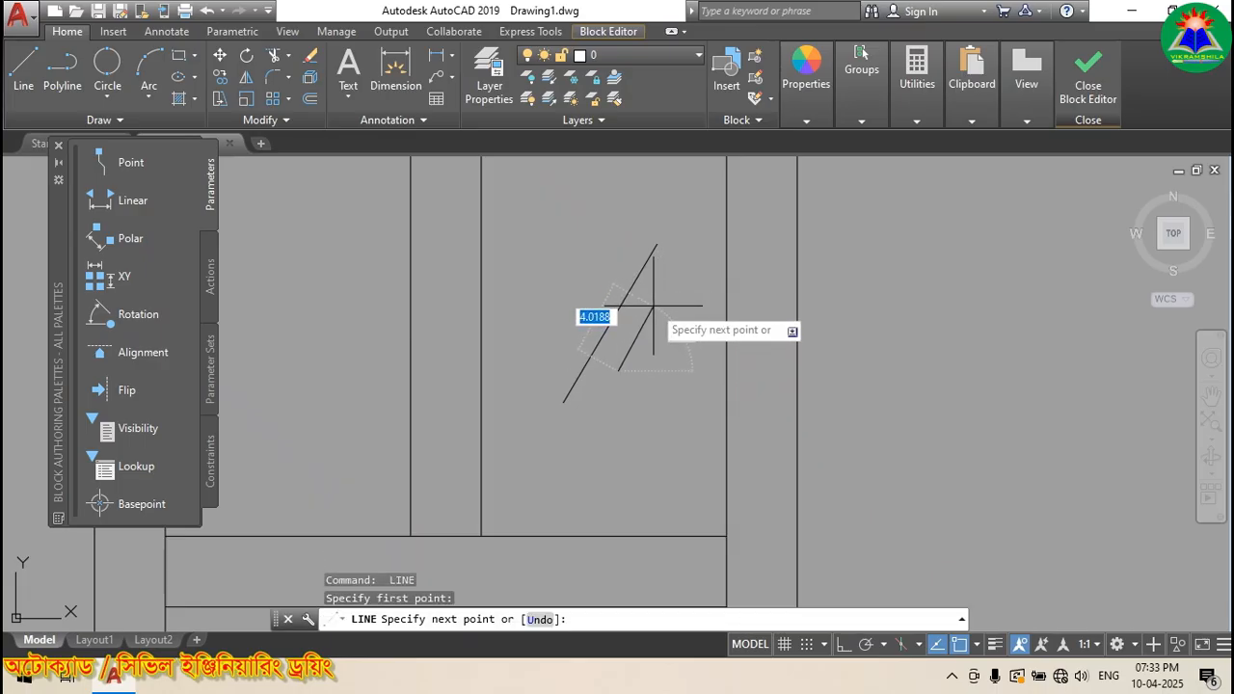
{"action": "left_click", "coordinate": [655, 309]}
{"action": "key", "text": "Return"}
{"action": "key", "text": "Return"}
{"action": "left_click", "coordinate": [570, 317]}
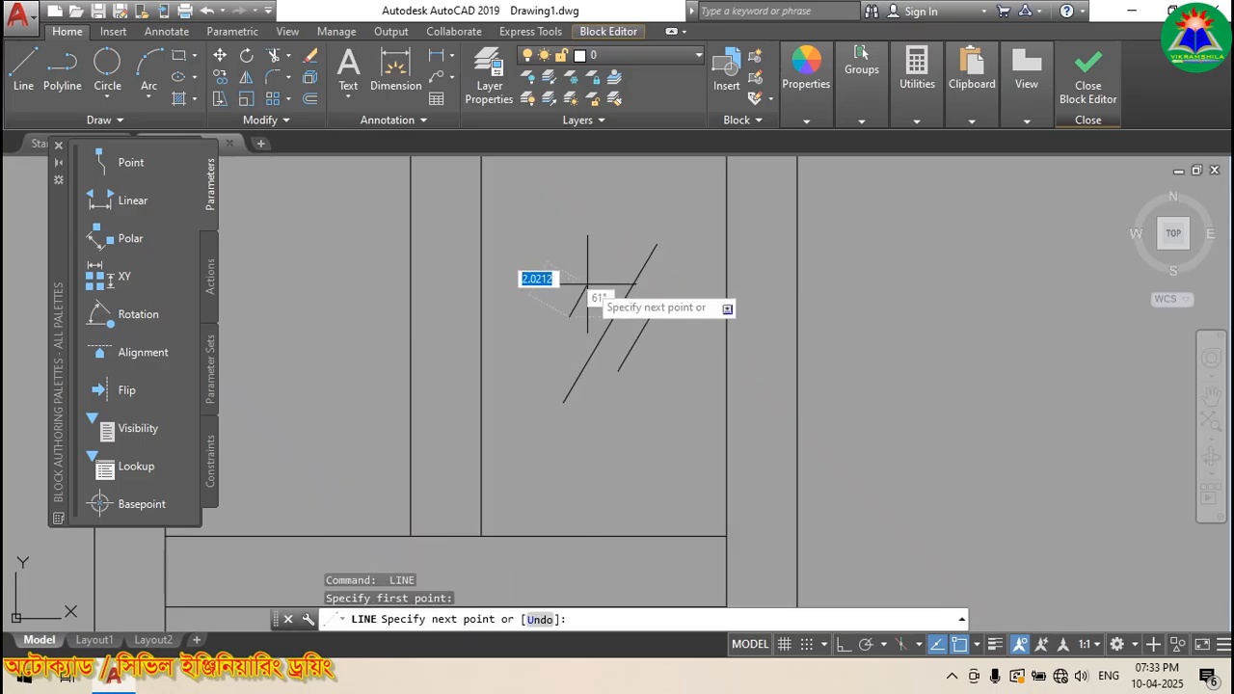
{"action": "left_click", "coordinate": [611, 258]}
{"action": "key", "text": "Return"}
{"action": "scroll", "coordinate": [594, 342], "scroll_direction": "down", "scroll_amount": 2}
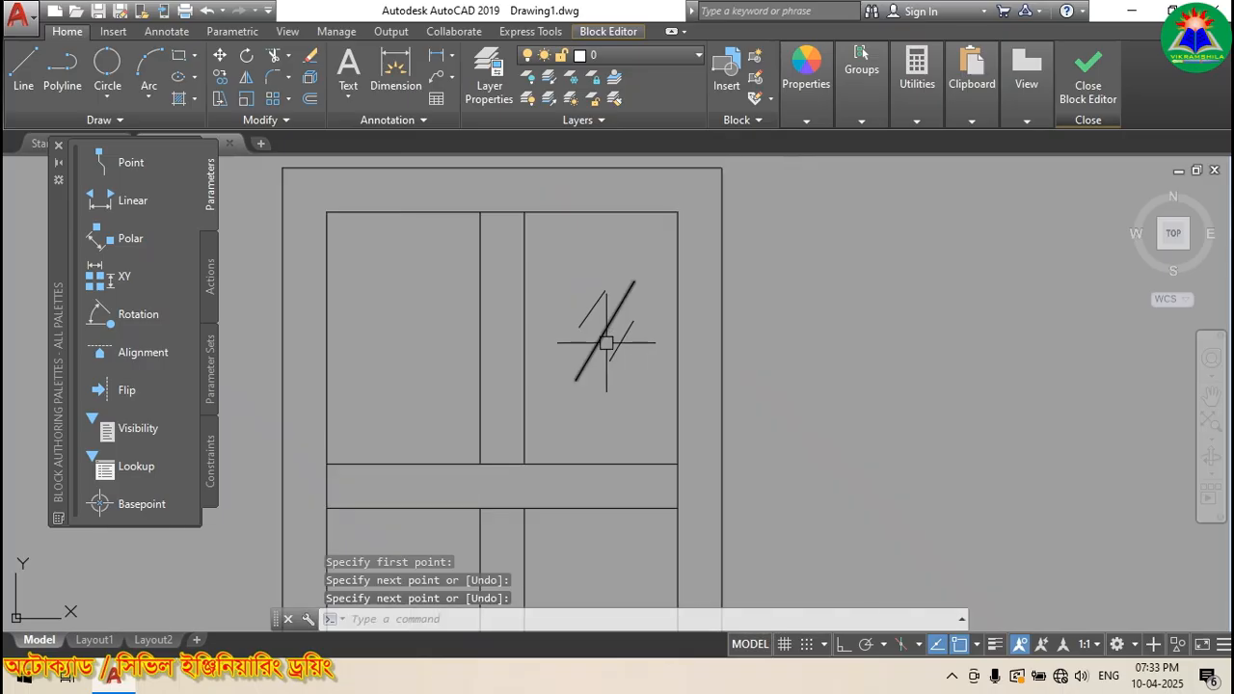
Step: Copy the three glass marks into the lower-right pane
{"action": "left_click", "coordinate": [221, 77]}
{"action": "left_click", "coordinate": [622, 341]}
{"action": "left_click", "coordinate": [611, 319]}
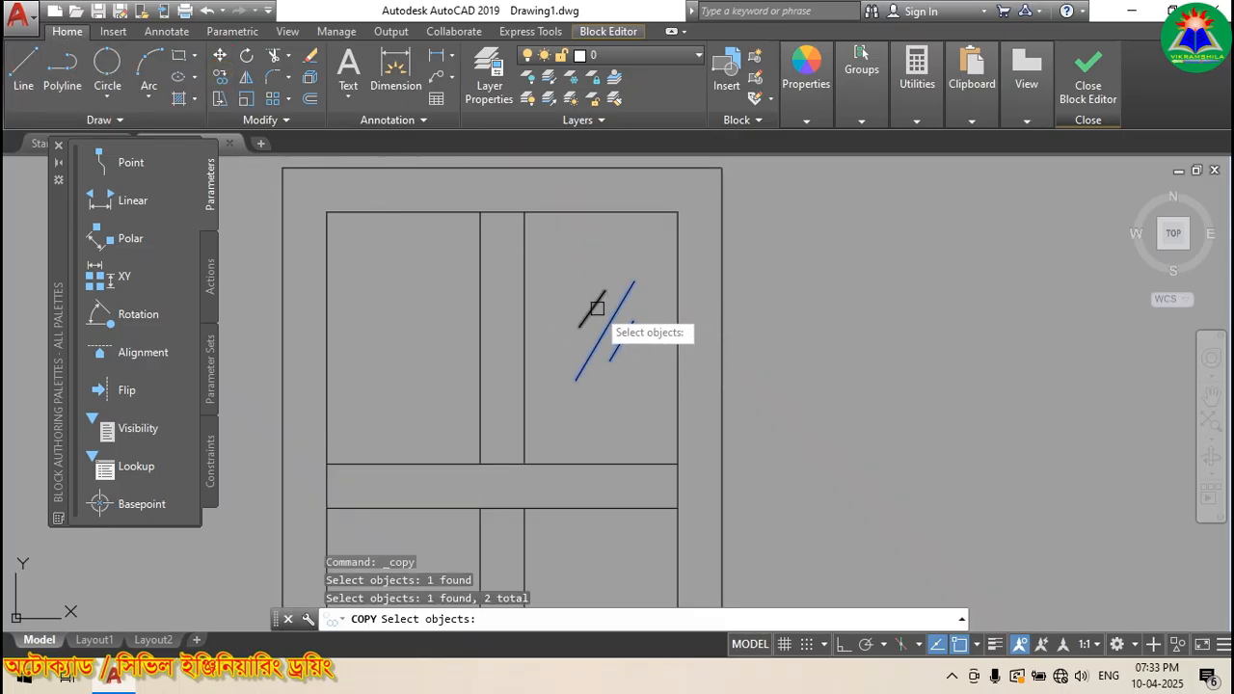
{"action": "left_click", "coordinate": [597, 309]}
{"action": "key", "text": "Return"}
{"action": "left_click", "coordinate": [617, 316]}
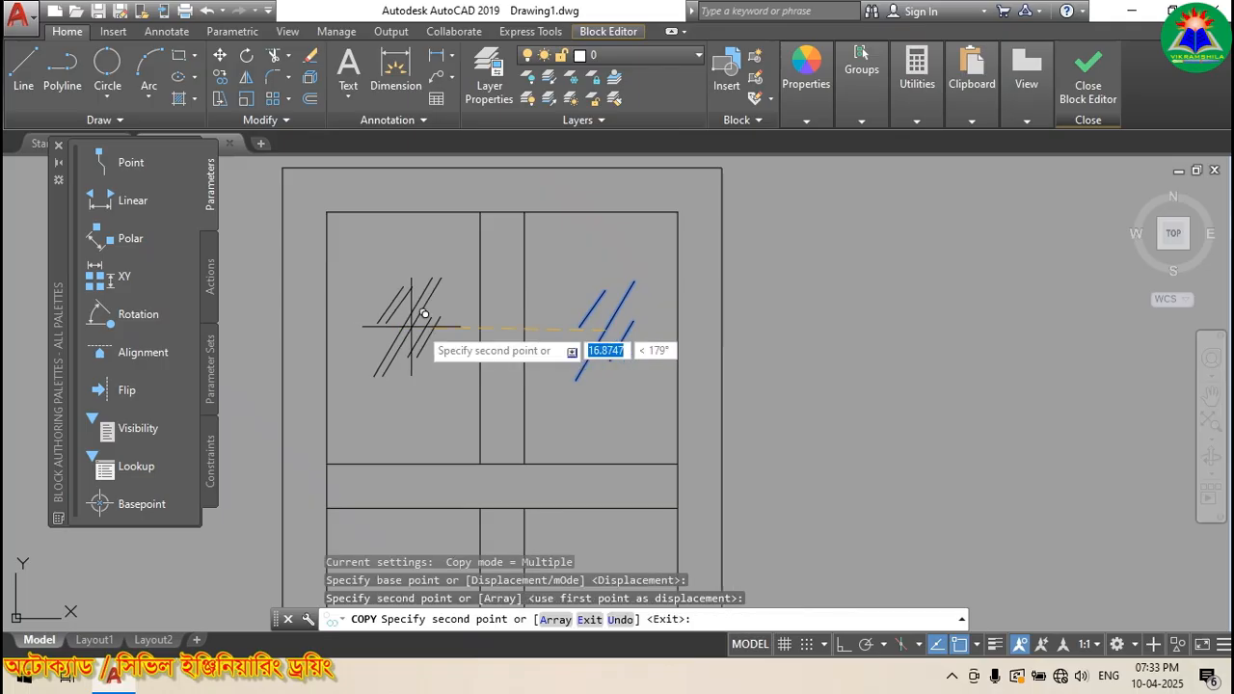
{"action": "scroll", "coordinate": [424, 315], "scroll_direction": "down", "scroll_amount": 5}
{"action": "scroll", "coordinate": [429, 376], "scroll_direction": "up", "scroll_amount": 3}
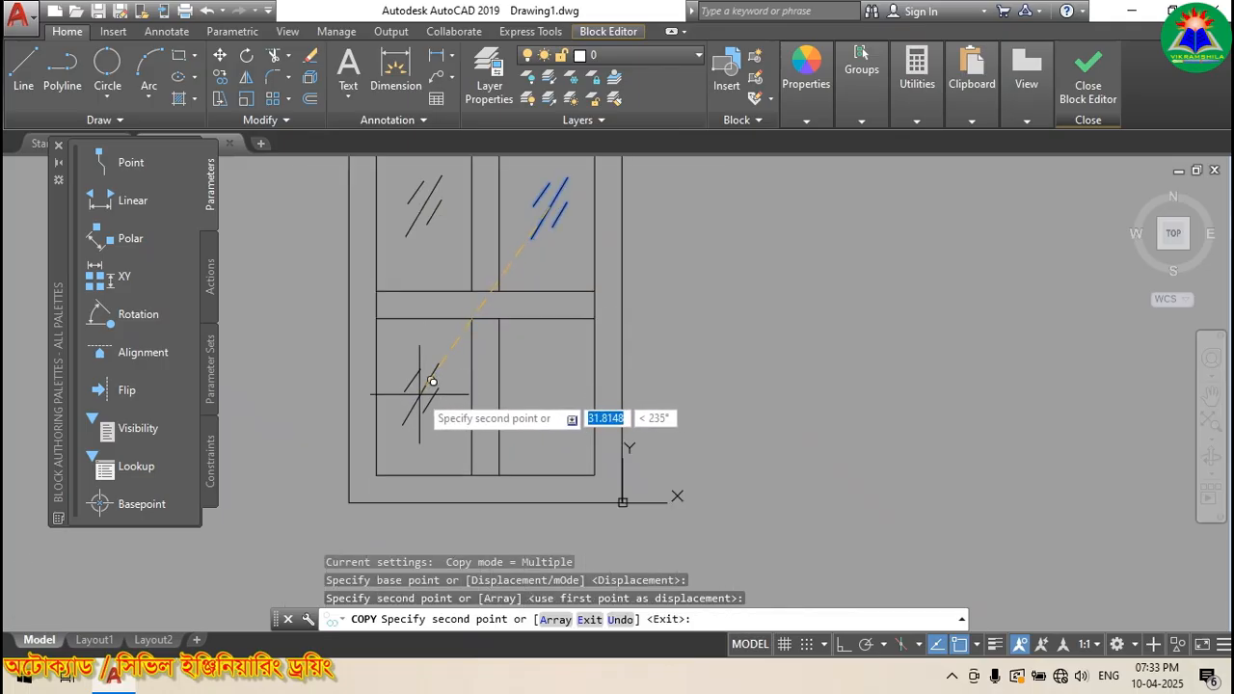
{"action": "left_click", "coordinate": [545, 397]}
{"action": "key", "text": "Return"}
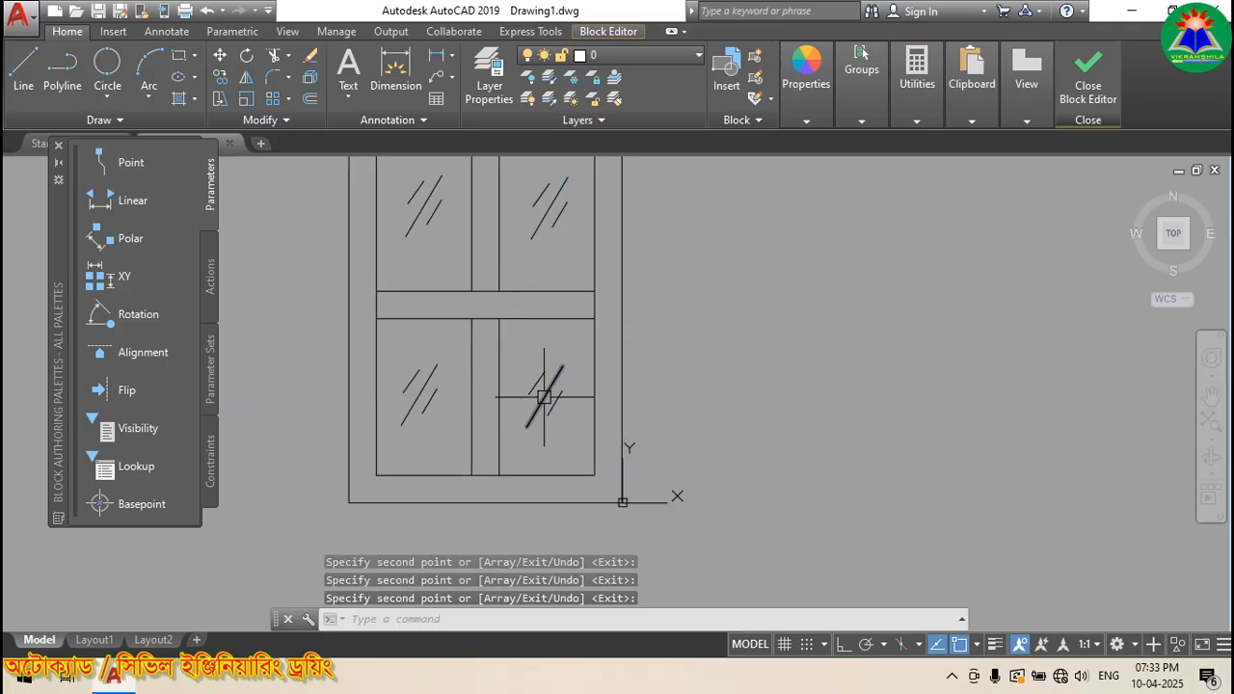
Step: Close the Block Editor
{"action": "scroll", "coordinate": [545, 397], "scroll_direction": "down", "scroll_amount": 2}
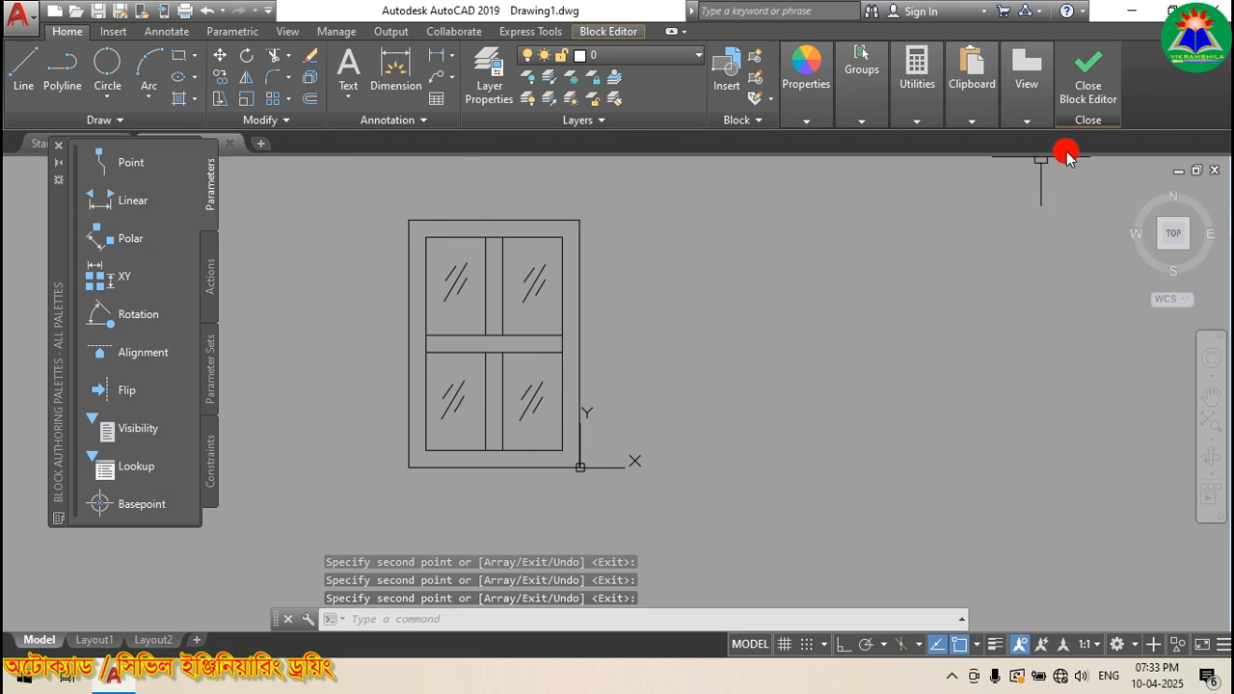
{"action": "scroll", "coordinate": [689, 344], "scroll_direction": "down", "scroll_amount": 2}
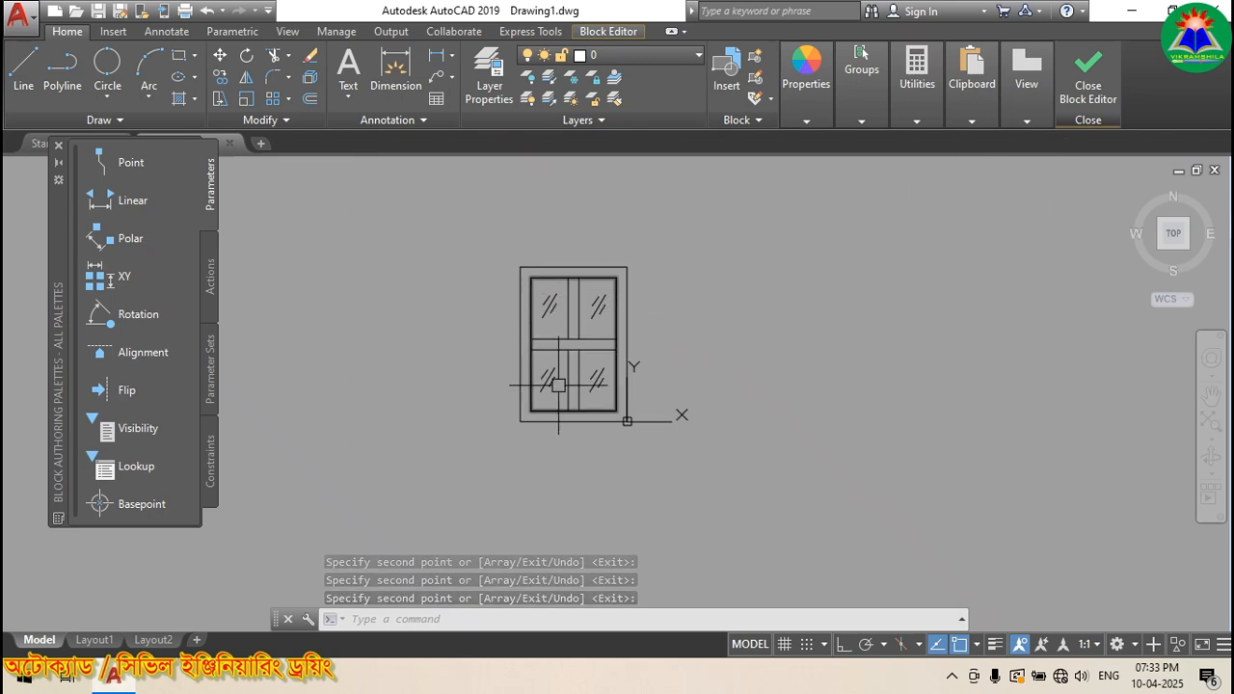
{"action": "scroll", "coordinate": [581, 328], "scroll_direction": "up", "scroll_amount": 2}
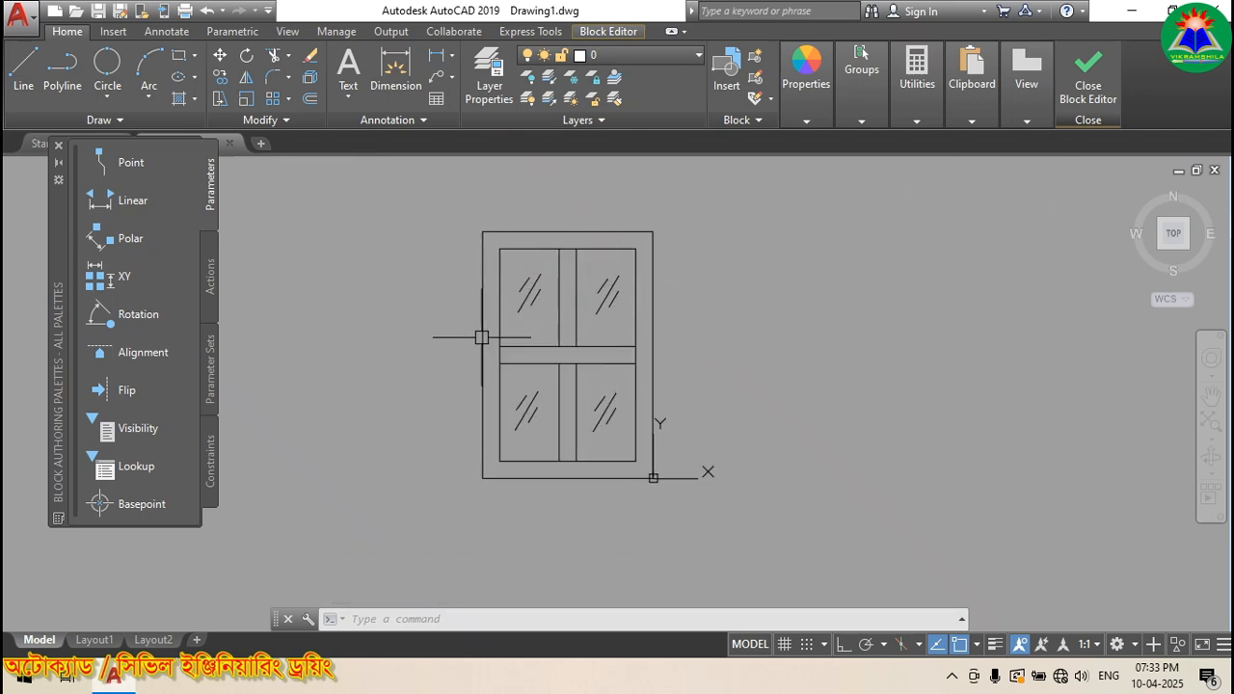
{"action": "left_click", "coordinate": [1088, 93]}
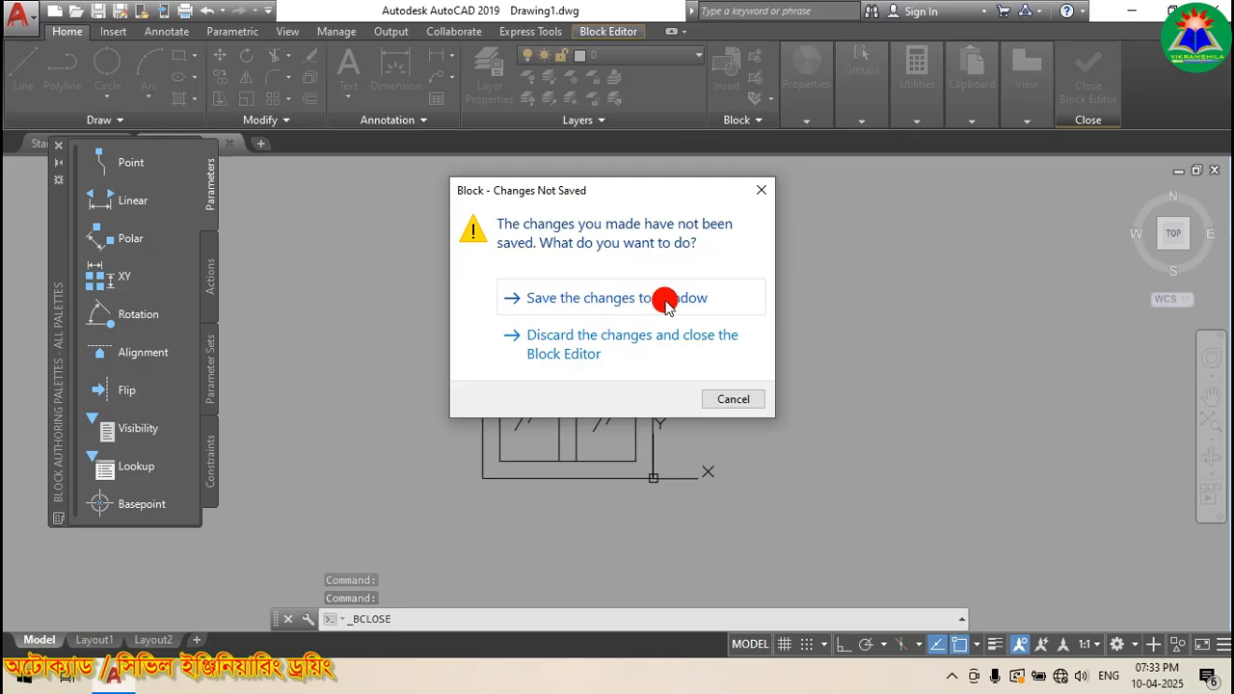
Step: Save the changes to Window and zoom in on the updated wall window
{"action": "left_click", "coordinate": [582, 298]}
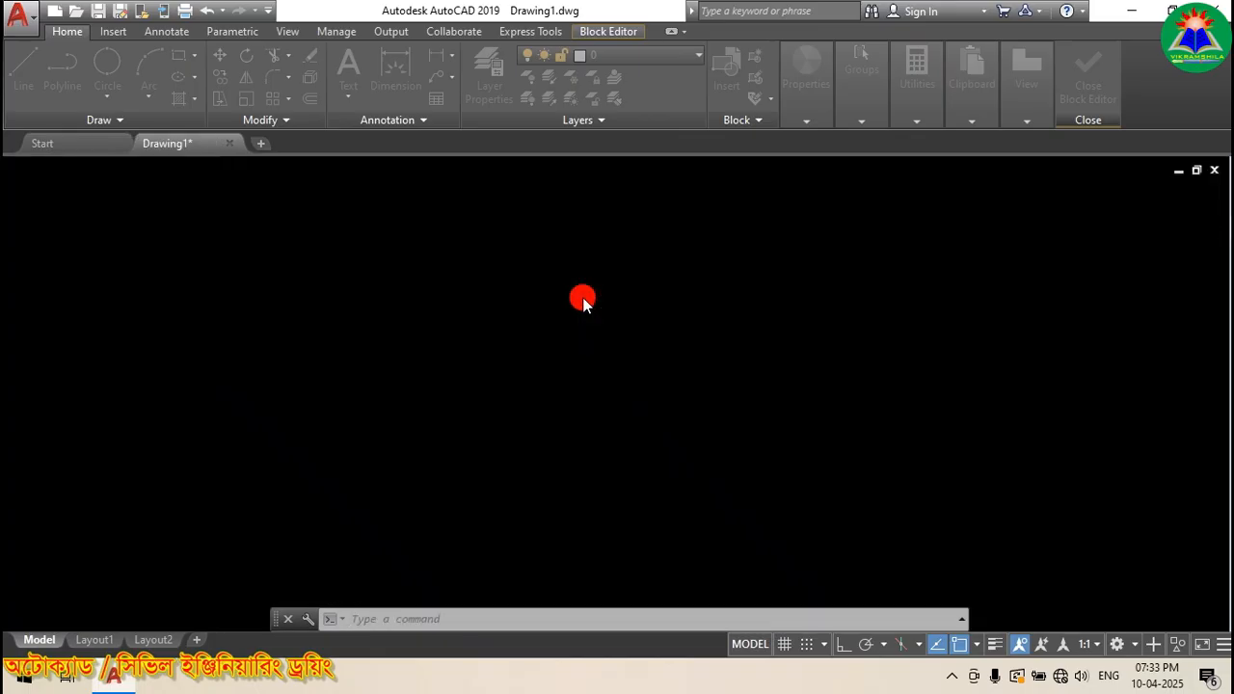
{"action": "scroll", "coordinate": [344, 341], "scroll_direction": "up", "scroll_amount": 4}
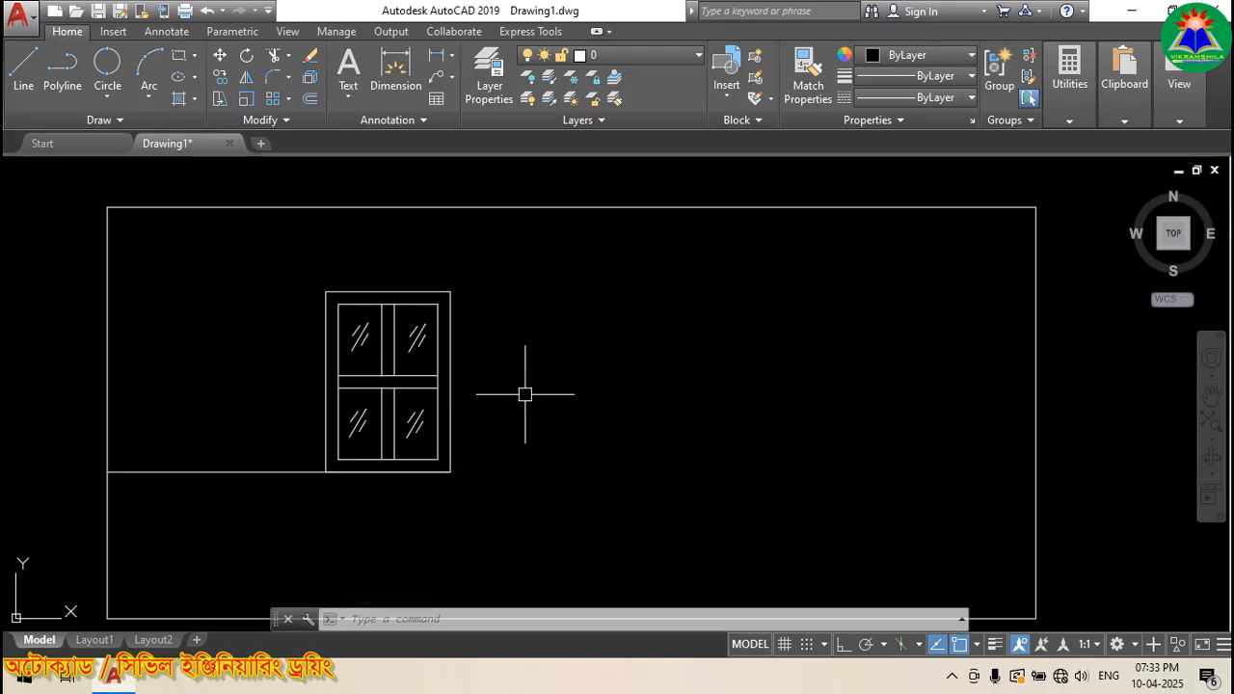
Step: Open the Insert block gallery and close it without inserting anything
{"action": "left_click", "coordinate": [113, 31]}
{"action": "left_click", "coordinate": [34, 102]}
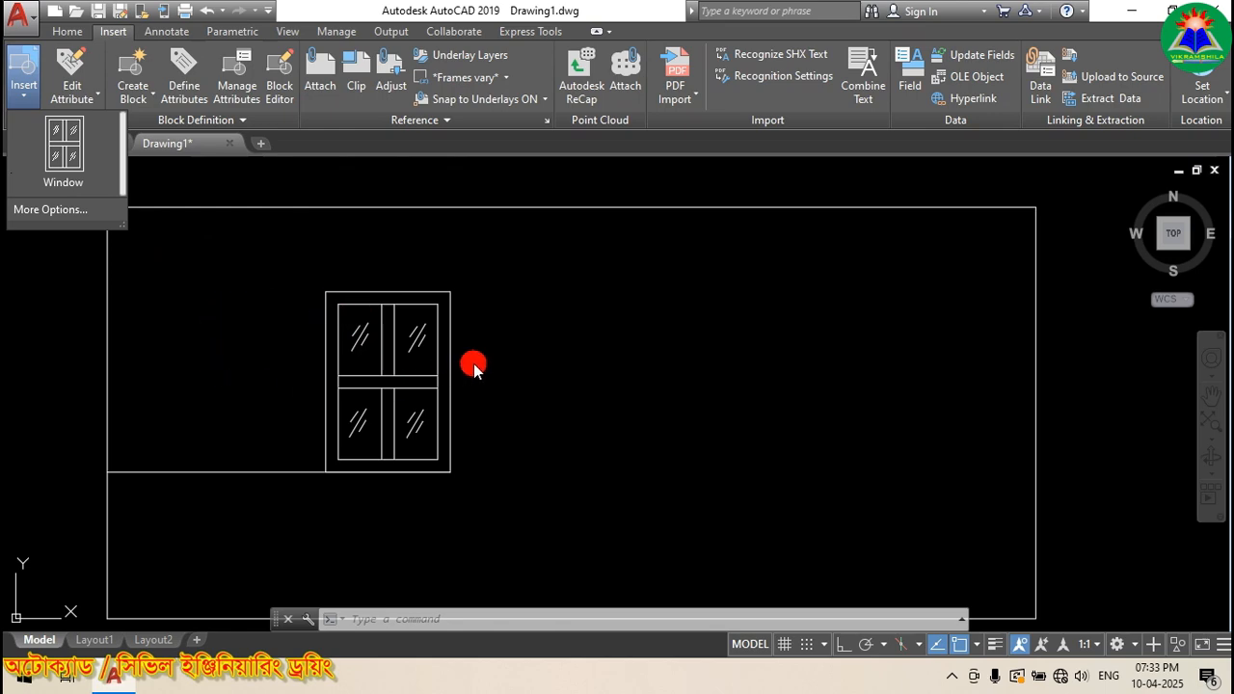
{"action": "left_click", "coordinate": [509, 343]}
Step: Crossing-select the wall rectangle and window block and delete them
{"action": "scroll", "coordinate": [533, 326], "scroll_direction": "down", "scroll_amount": 2}
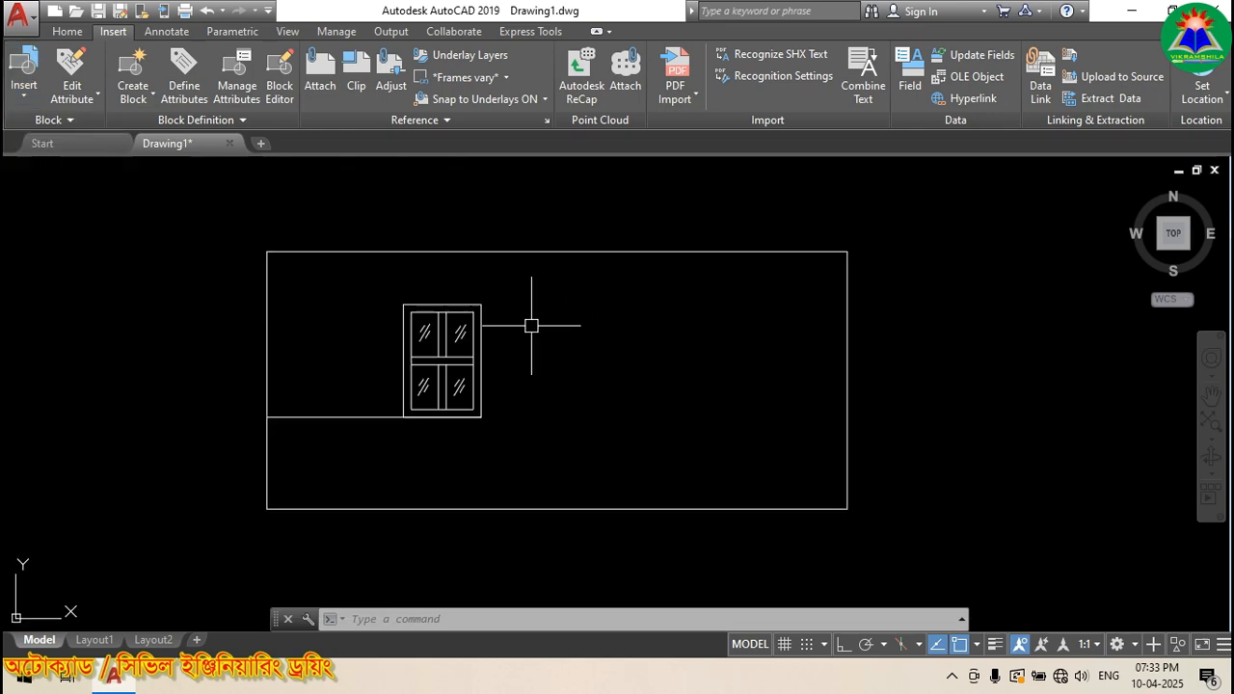
{"action": "scroll", "coordinate": [401, 338], "scroll_direction": "down", "scroll_amount": 4}
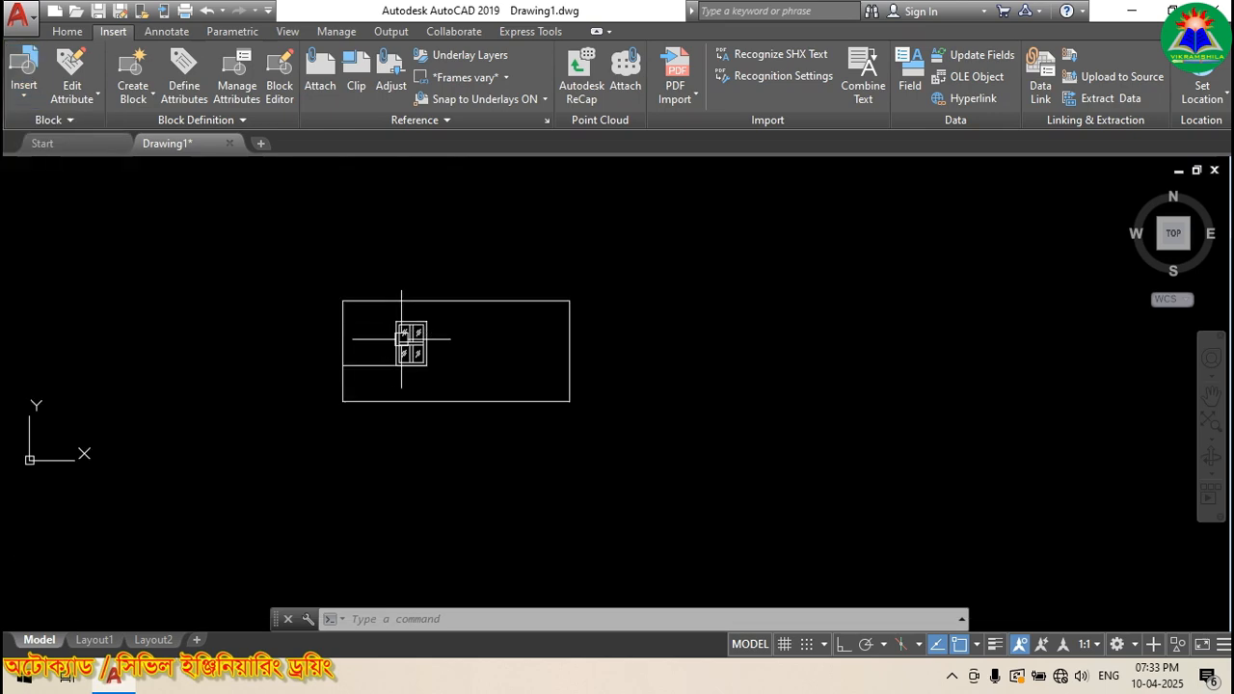
{"action": "left_click", "coordinate": [653, 427]}
{"action": "left_click", "coordinate": [263, 268]}
{"action": "scroll", "coordinate": [416, 329], "scroll_direction": "up", "scroll_amount": 2}
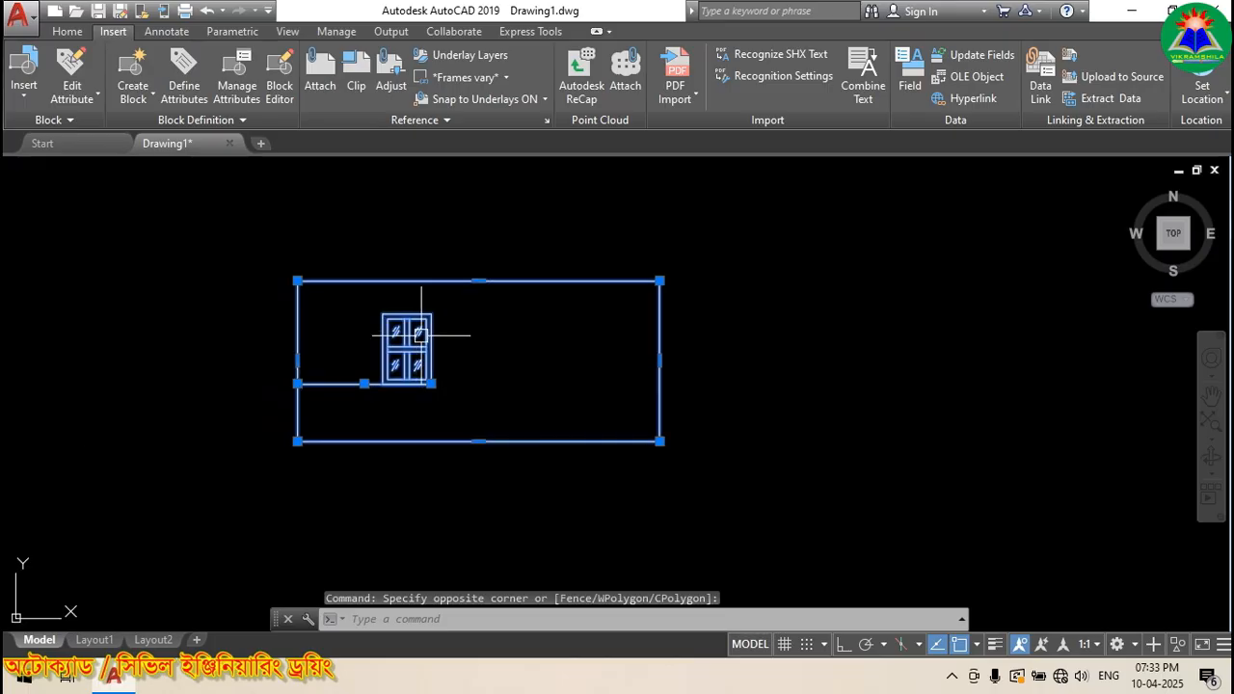
{"action": "key", "text": "Delete"}
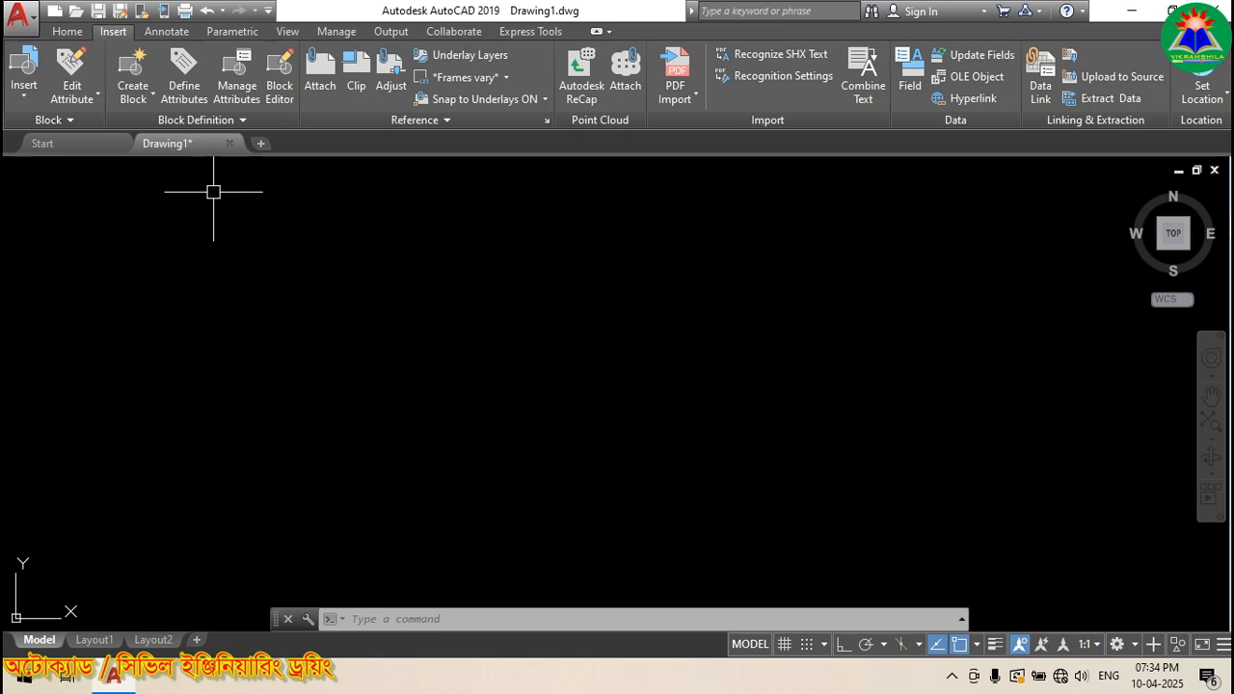
Step: Return to the Home tab and open the Layer dropdown, with layer 0 current
{"action": "left_click", "coordinate": [65, 32]}
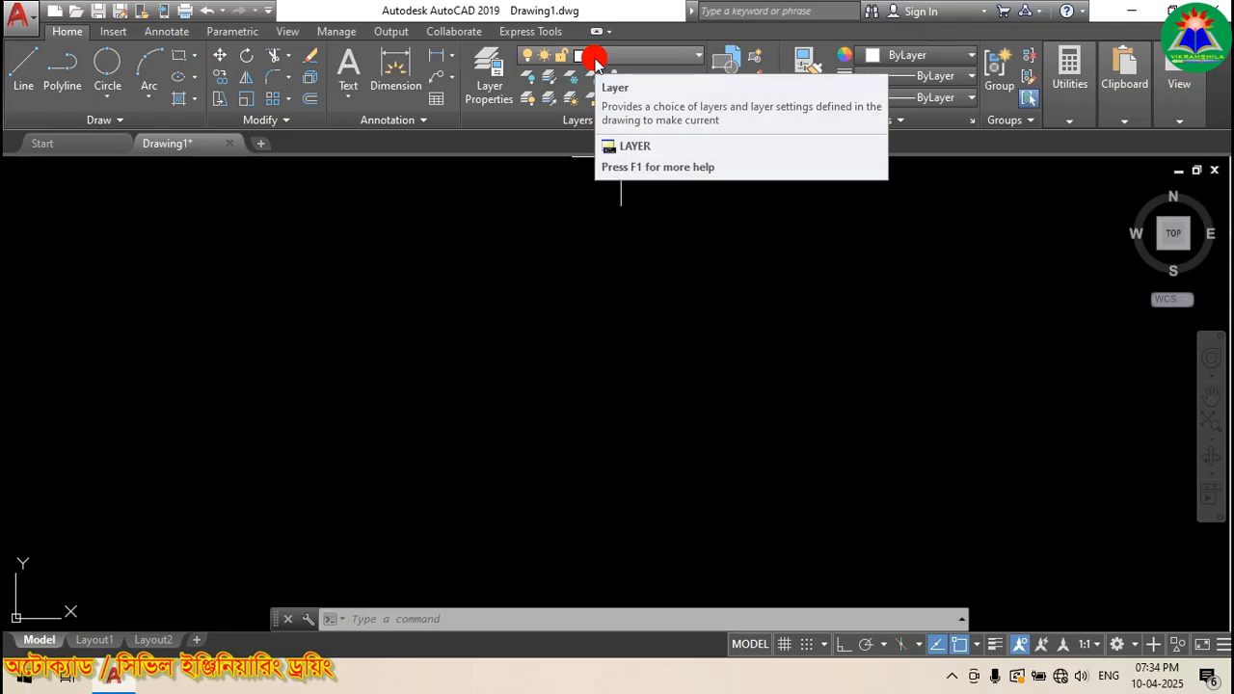
{"action": "left_click", "coordinate": [698, 56]}
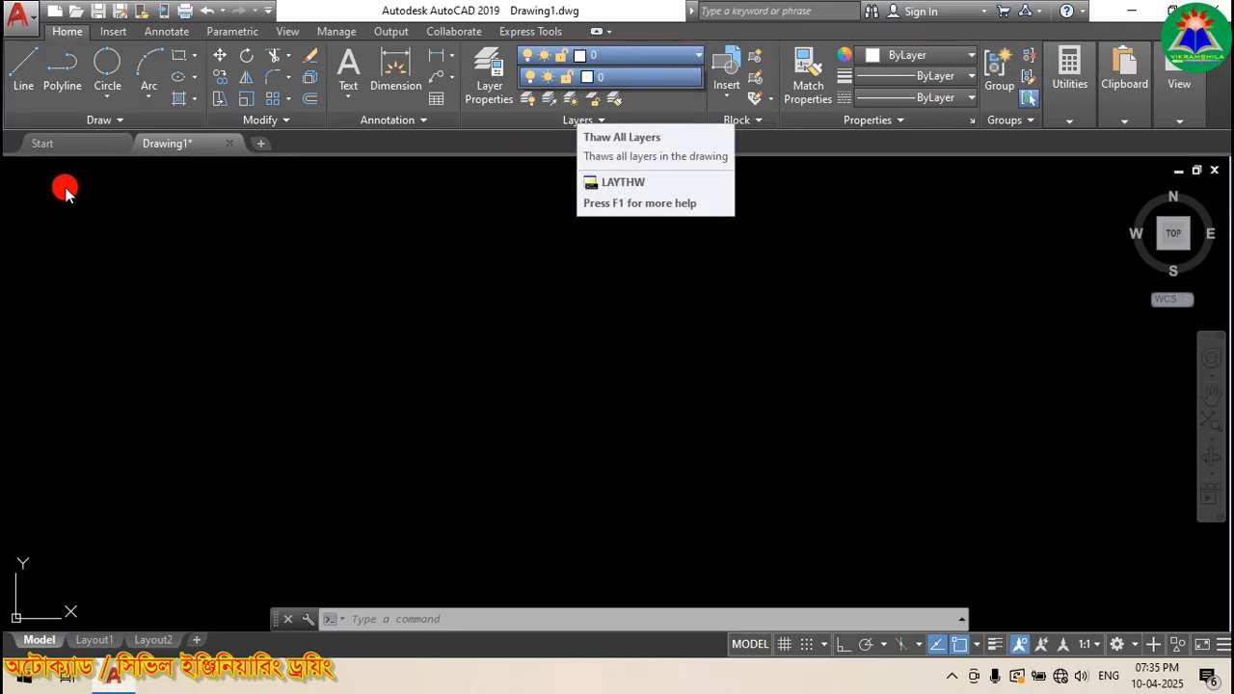
{"action": "left_click", "coordinate": [393, 323]}
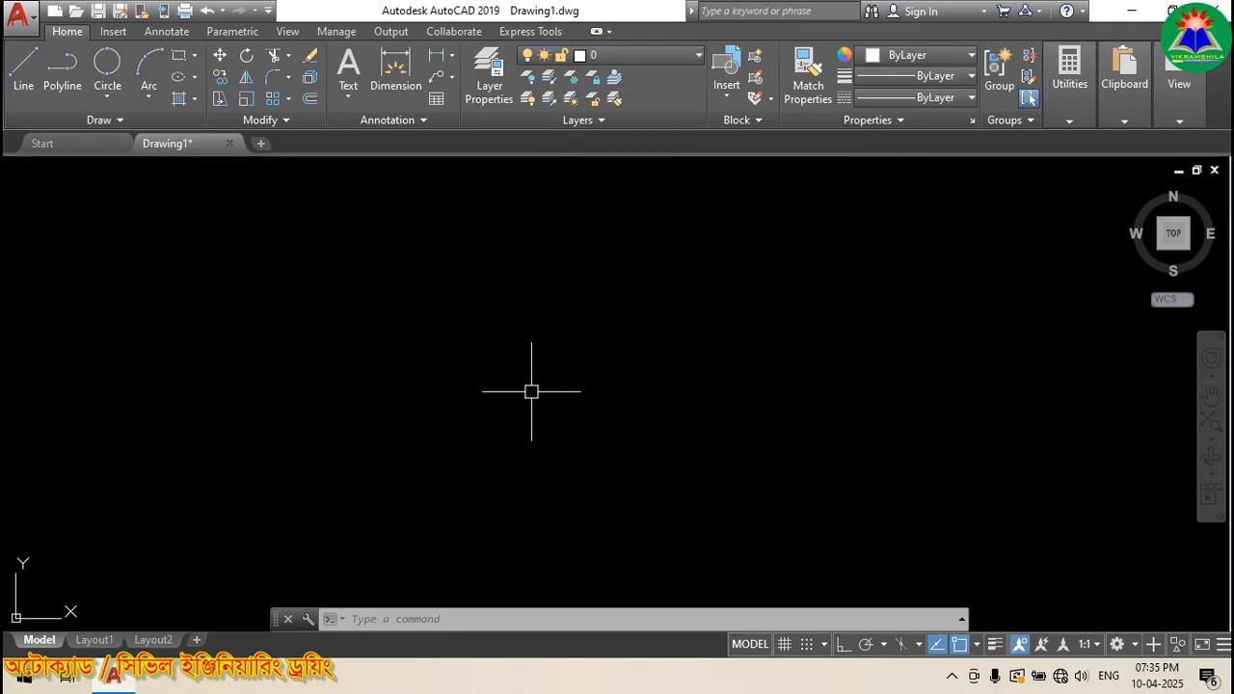
{"action": "left_click", "coordinate": [609, 59]}
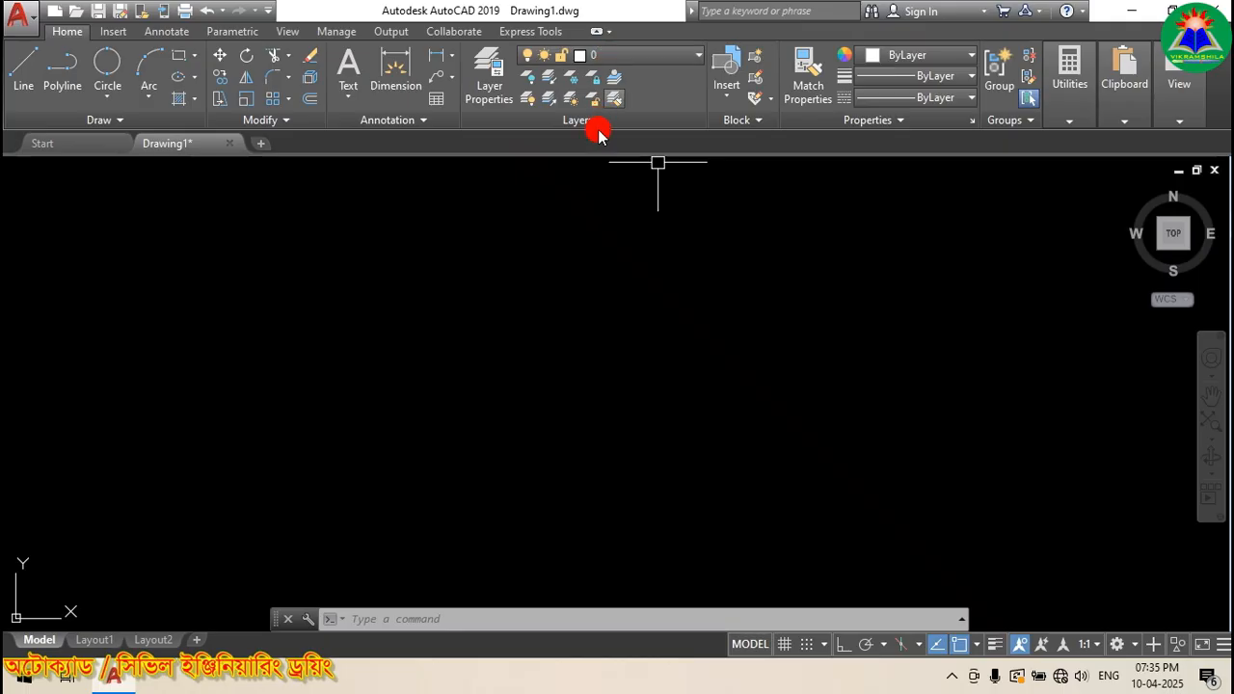
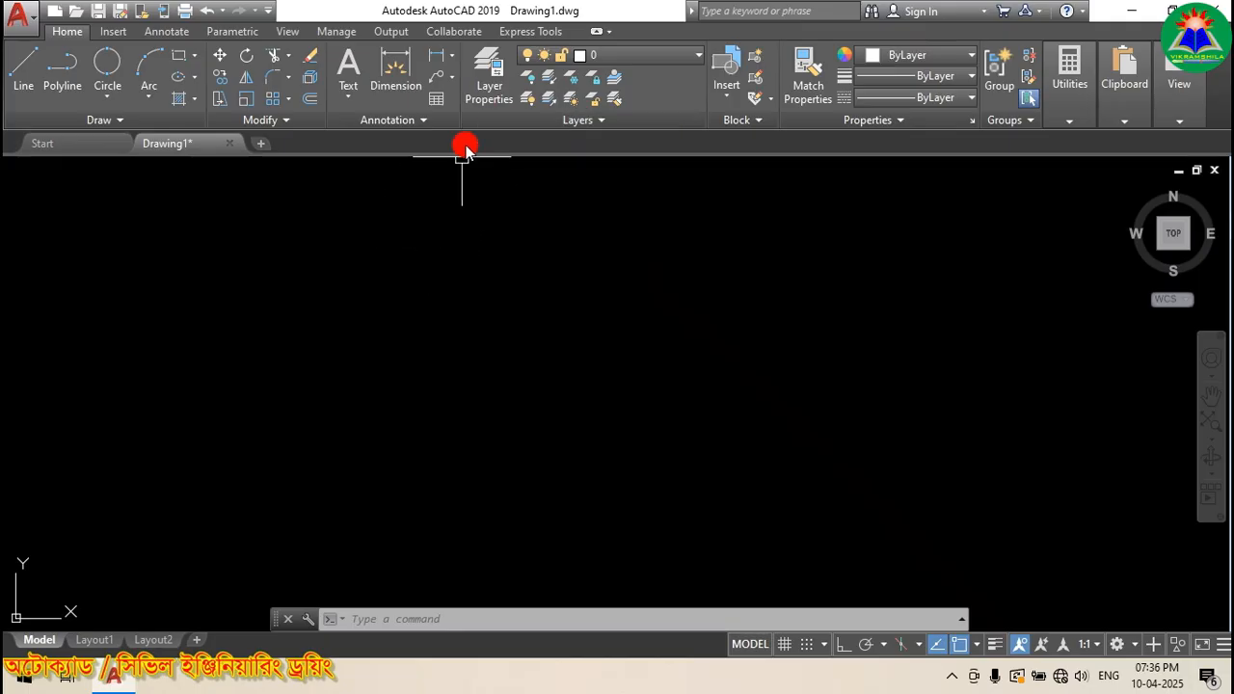
Step: Open the Layer Properties Manager, move it to the screen centre and enlarge the palette
{"action": "left_click", "coordinate": [484, 72]}
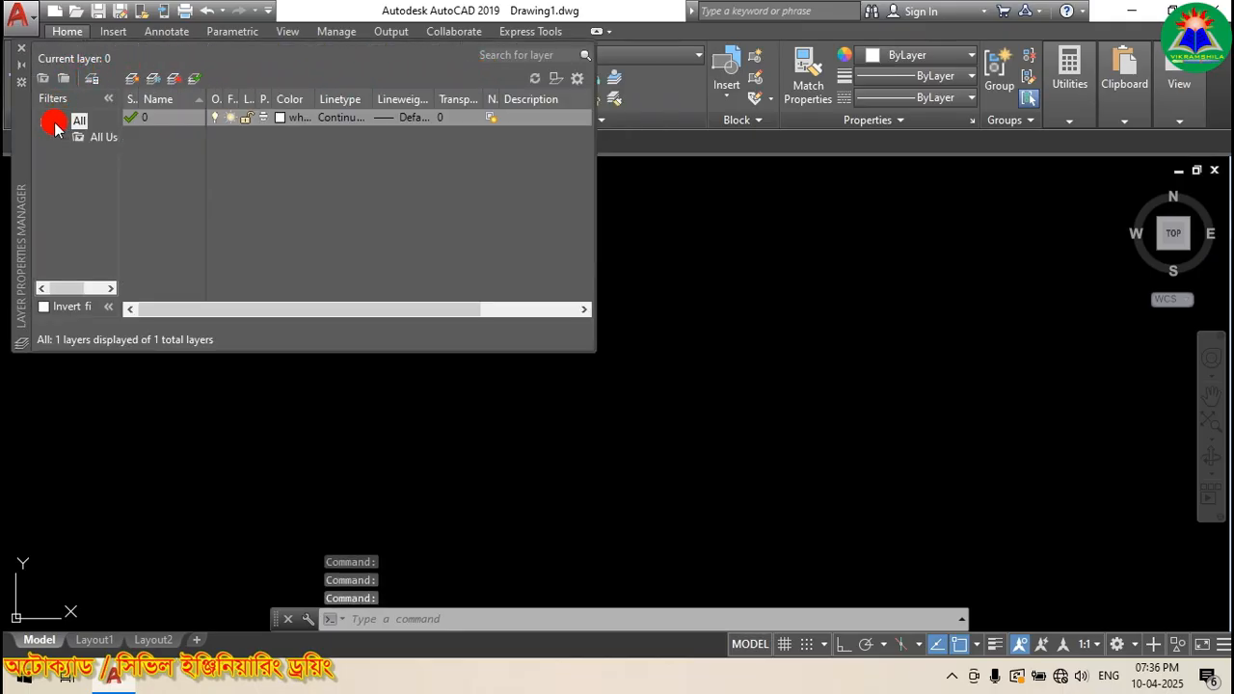
{"action": "left_click_drag", "start_coordinate": [29, 154], "coordinate": [335, 305]}
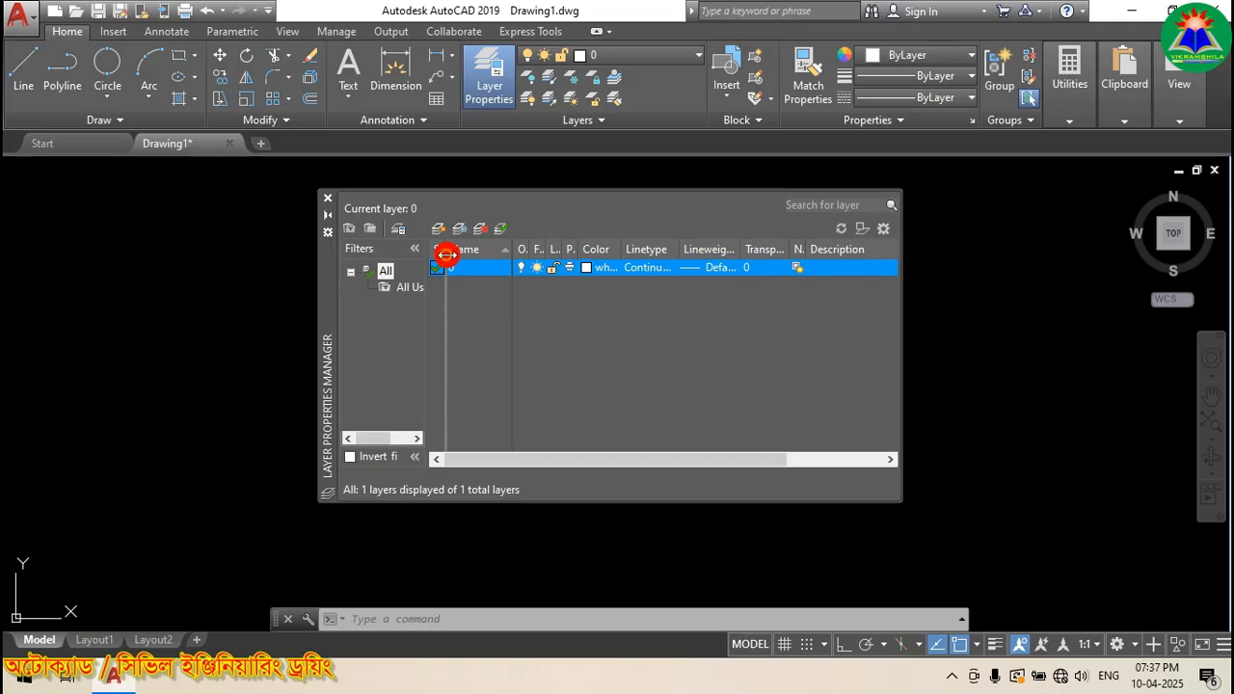
{"action": "left_click_drag", "start_coordinate": [445, 254], "coordinate": [469, 254]}
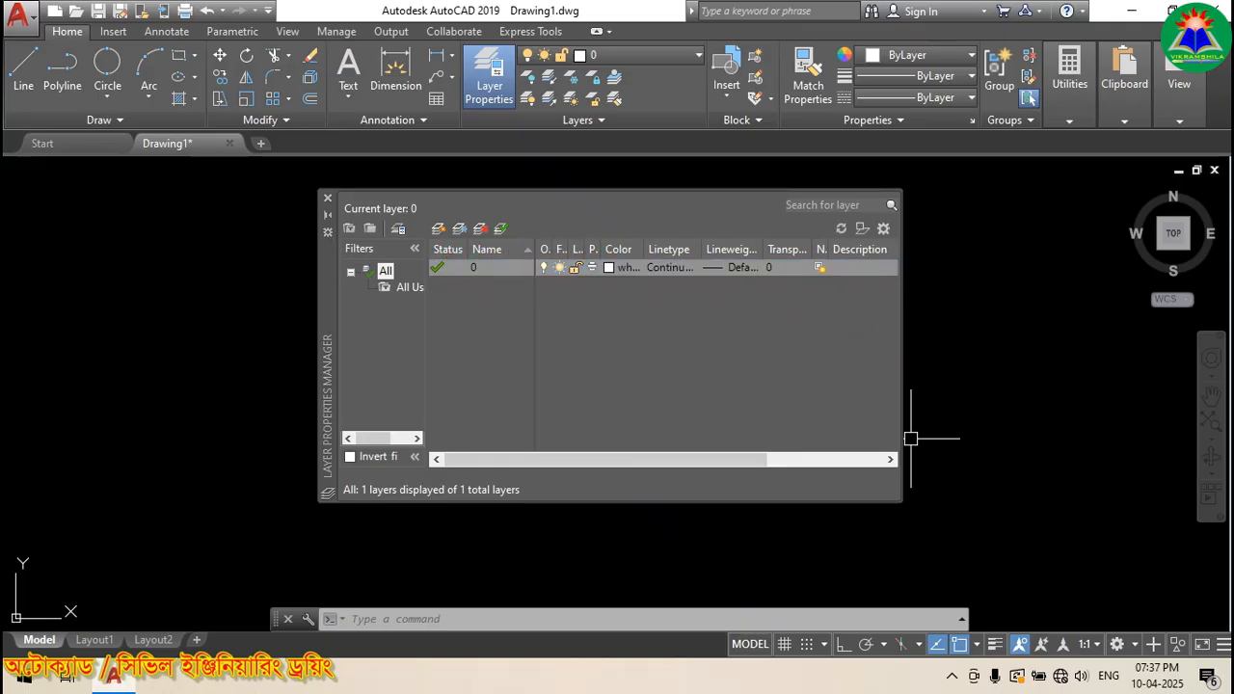
{"action": "left_click_drag", "start_coordinate": [902, 366], "coordinate": [1133, 365]}
{"action": "left_click_drag", "start_coordinate": [827, 250], "coordinate": [849, 250]}
{"action": "mouse_move", "coordinate": [812, 250]}
{"action": "left_mouse_down"}
{"action": "mouse_move", "coordinate": [834, 250]}
{"action": "mouse_move", "coordinate": [787, 249]}
{"action": "left_mouse_up"}
Step: Widen the layer list columns until every heading for layer 0 is readable
{"action": "left_click_drag", "start_coordinate": [702, 250], "coordinate": [737, 250]}
{"action": "left_click_drag", "start_coordinate": [644, 250], "coordinate": [680, 249]}
{"action": "left_click_drag", "start_coordinate": [603, 249], "coordinate": [628, 250]}
{"action": "mouse_move", "coordinate": [585, 249]}
{"action": "left_mouse_down"}
{"action": "mouse_move", "coordinate": [619, 250]}
{"action": "mouse_move", "coordinate": [607, 250]}
{"action": "left_mouse_up"}
{"action": "left_click_drag", "start_coordinate": [554, 249], "coordinate": [582, 249]}
{"action": "left_click_drag", "start_coordinate": [329, 319], "coordinate": [149, 329]}
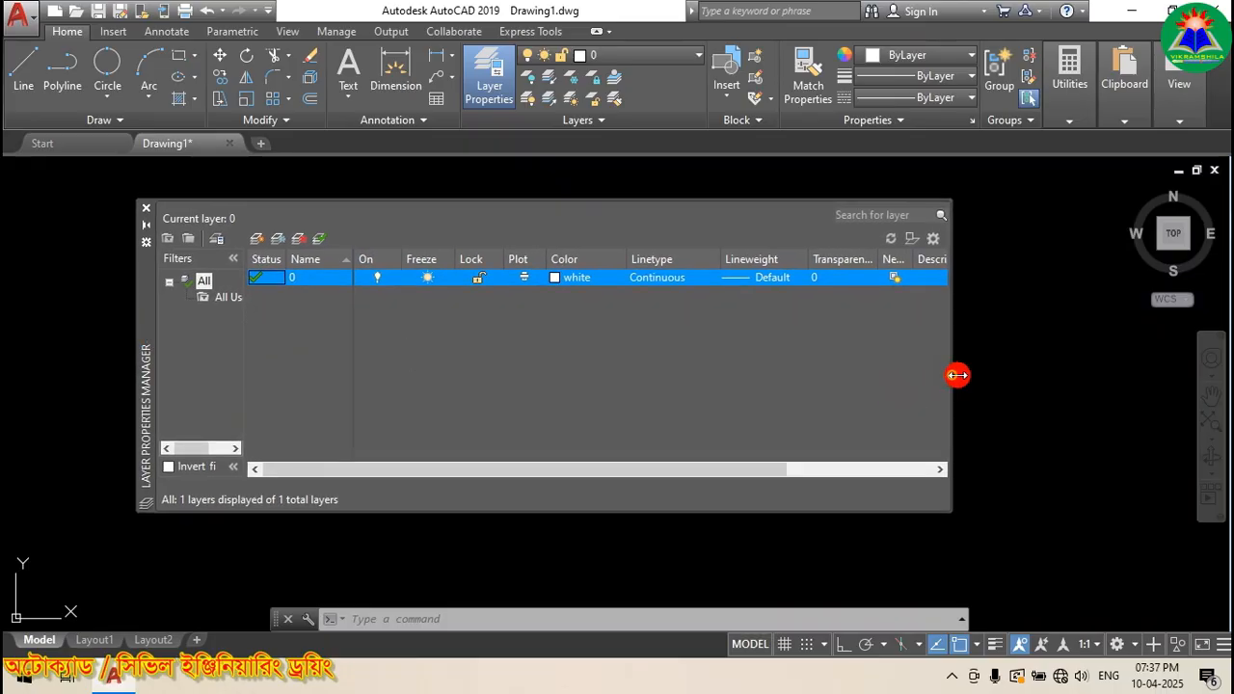
{"action": "left_click_drag", "start_coordinate": [954, 376], "coordinate": [1114, 375]}
{"action": "left_click_drag", "start_coordinate": [878, 254], "coordinate": [894, 254]}
{"action": "left_click_drag", "start_coordinate": [929, 257], "coordinate": [983, 258]}
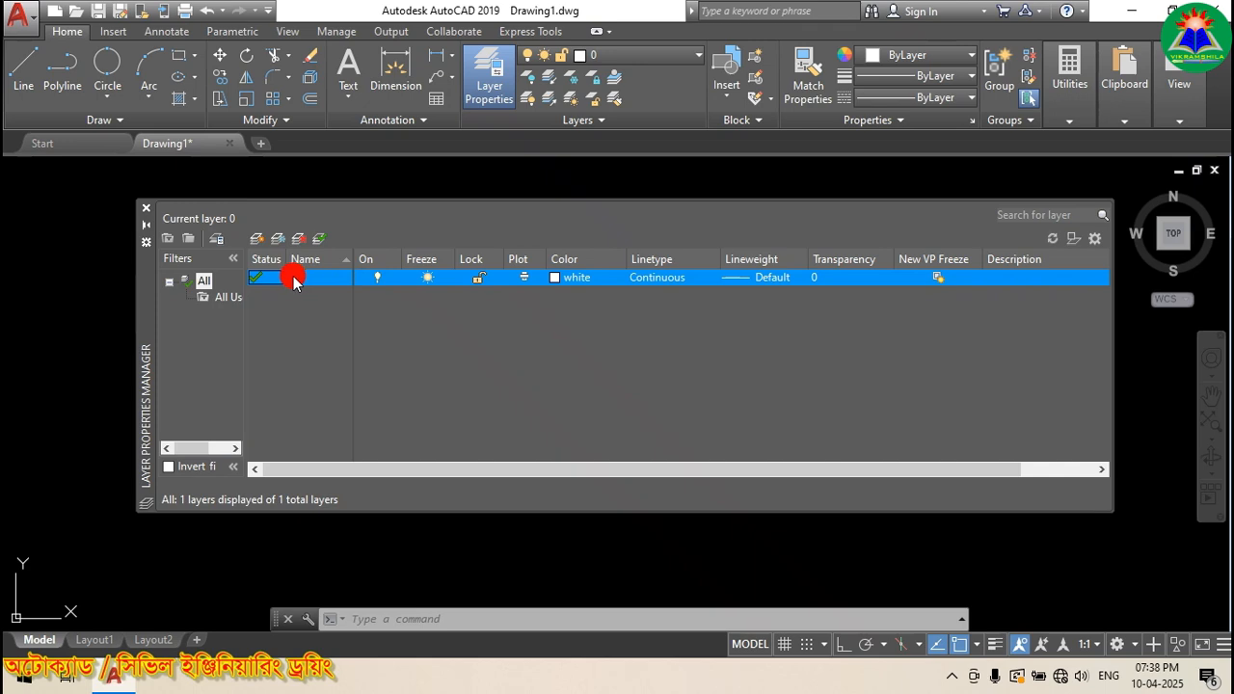
{"action": "left_click", "coordinate": [260, 279]}
Step: Create a new layer and rename it from Layer1 to Dimension
{"action": "left_click", "coordinate": [256, 239]}
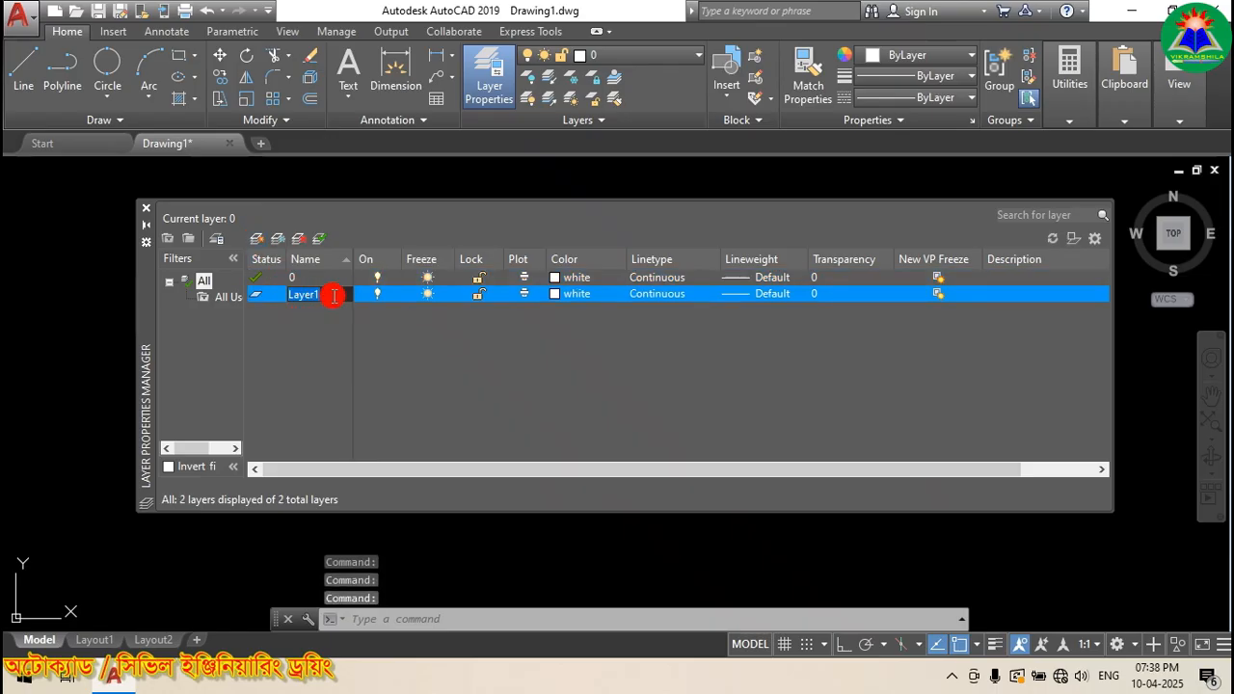
{"action": "left_click", "coordinate": [334, 296]}
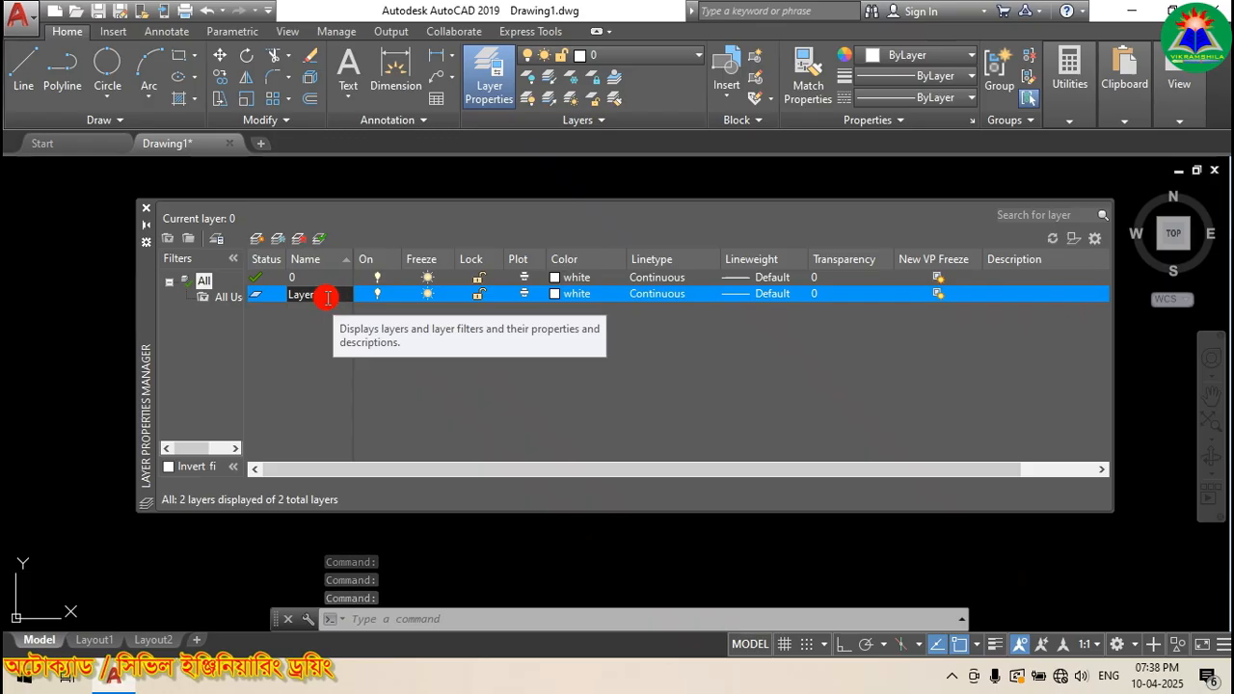
{"action": "left_click_drag", "start_coordinate": [327, 298], "coordinate": [280, 295]}
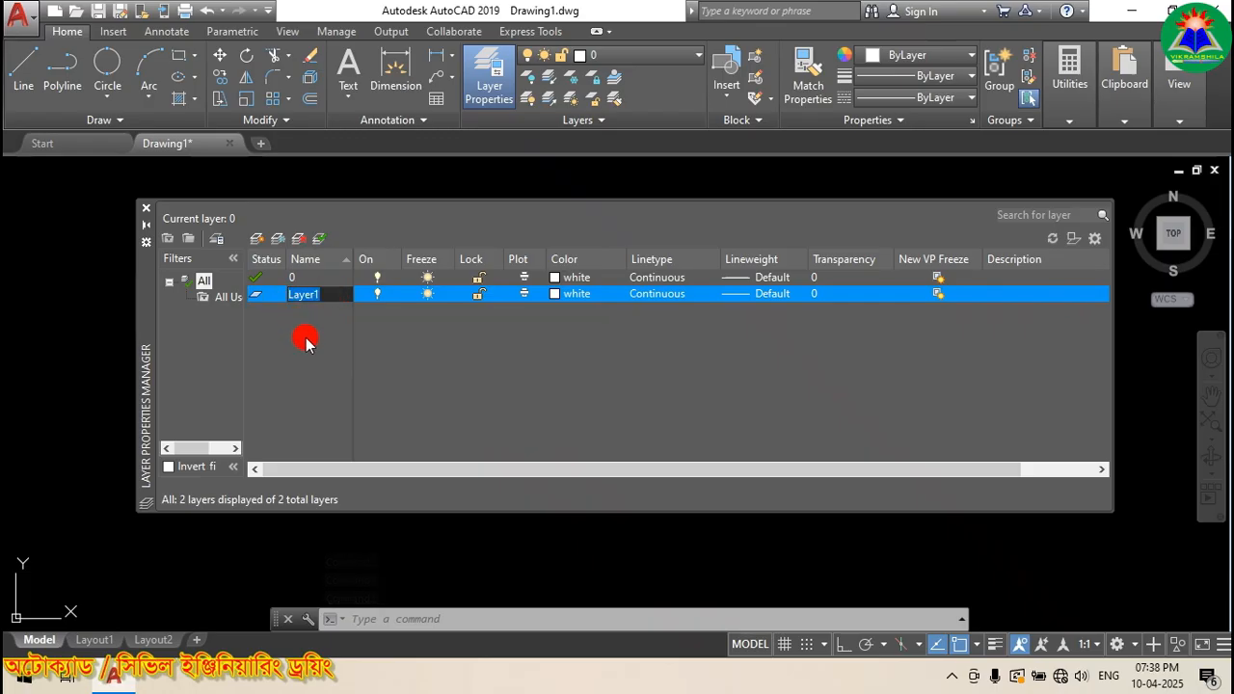
{"action": "key", "text": "BackSpace"}
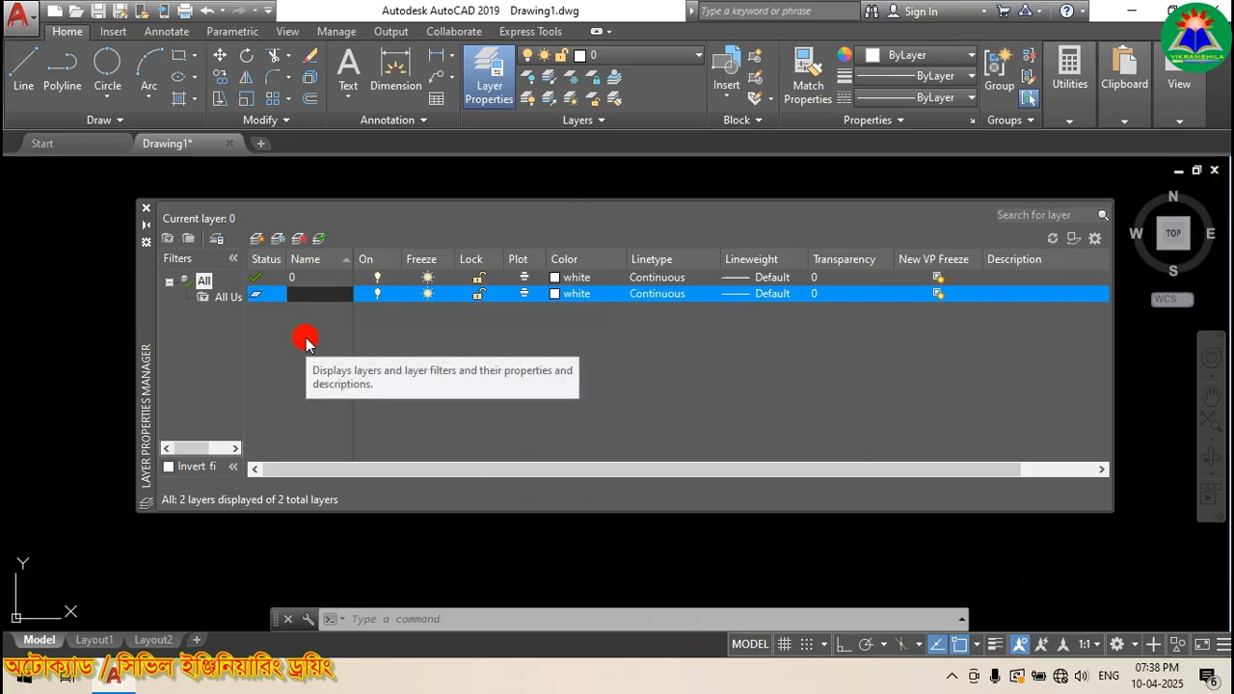
{"action": "type", "text": "Dimension"}
{"action": "key", "text": "Return"}
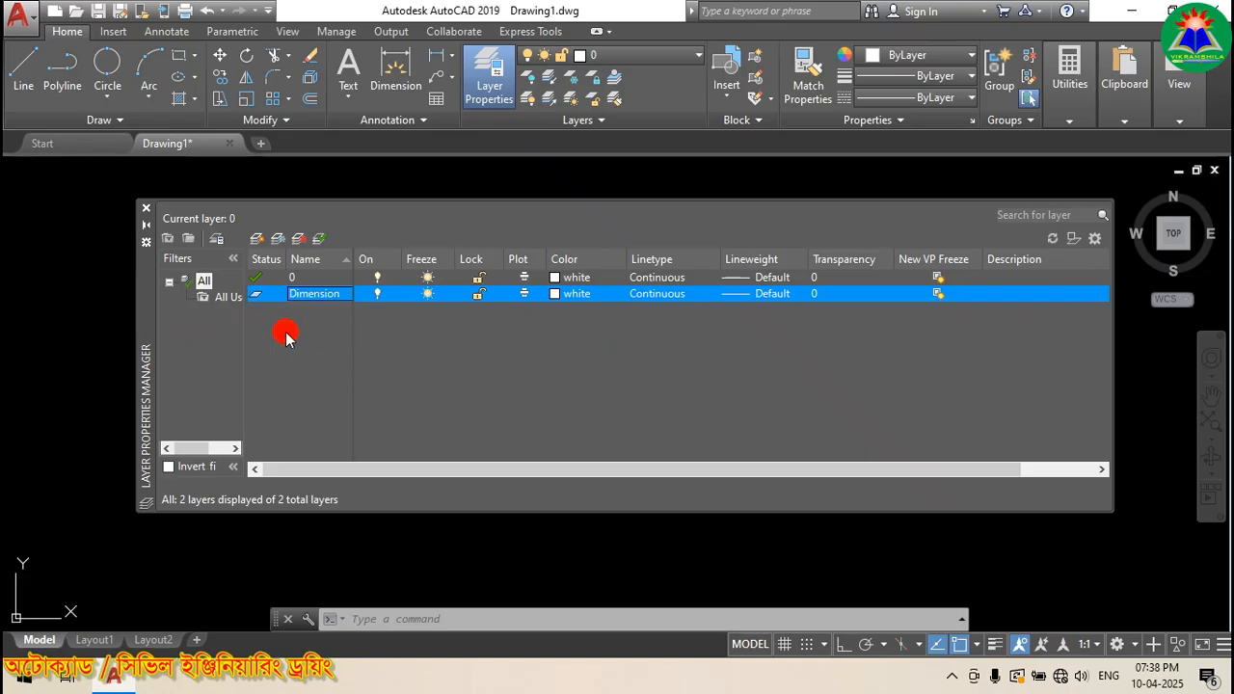
Step: Add another new layer named Text
{"action": "left_click", "coordinate": [256, 241]}
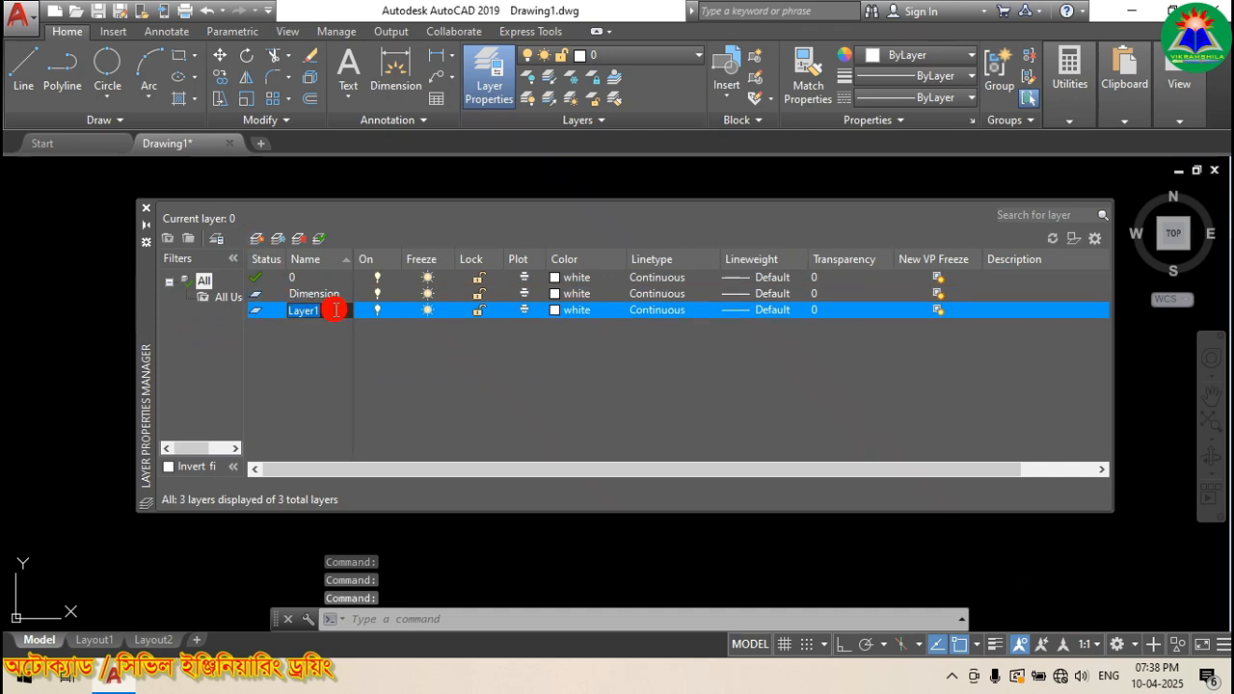
{"action": "type", "text": "Text"}
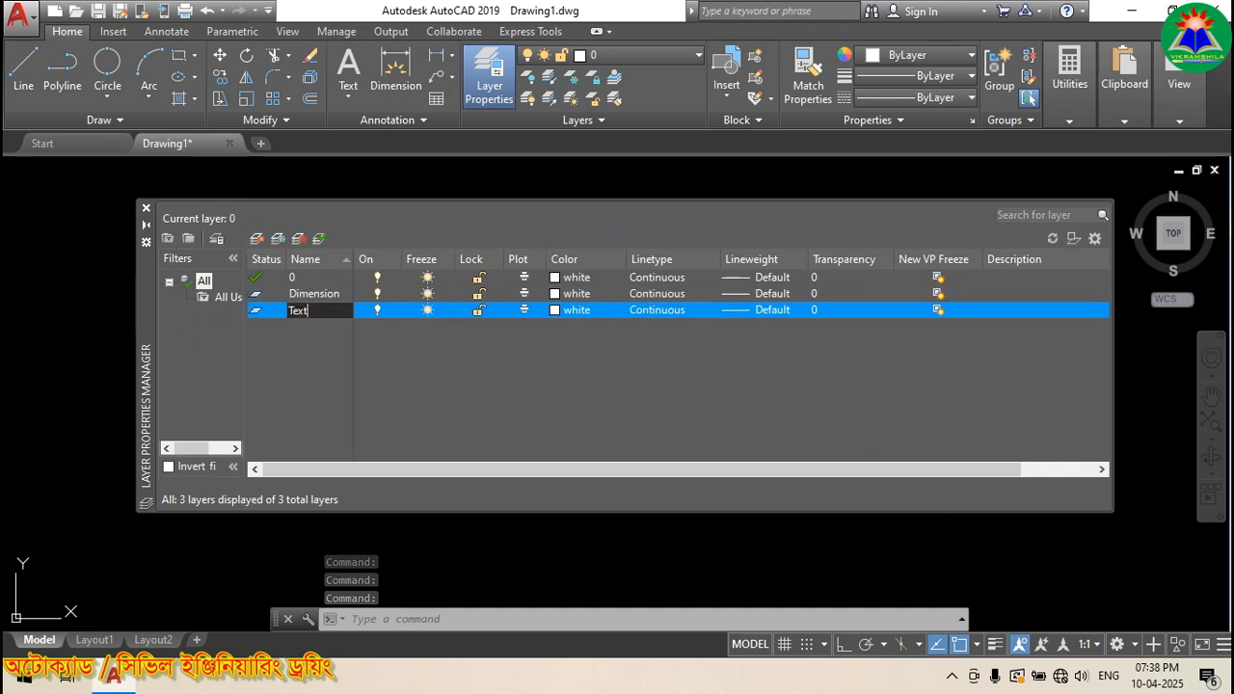
{"action": "left_click", "coordinate": [314, 359]}
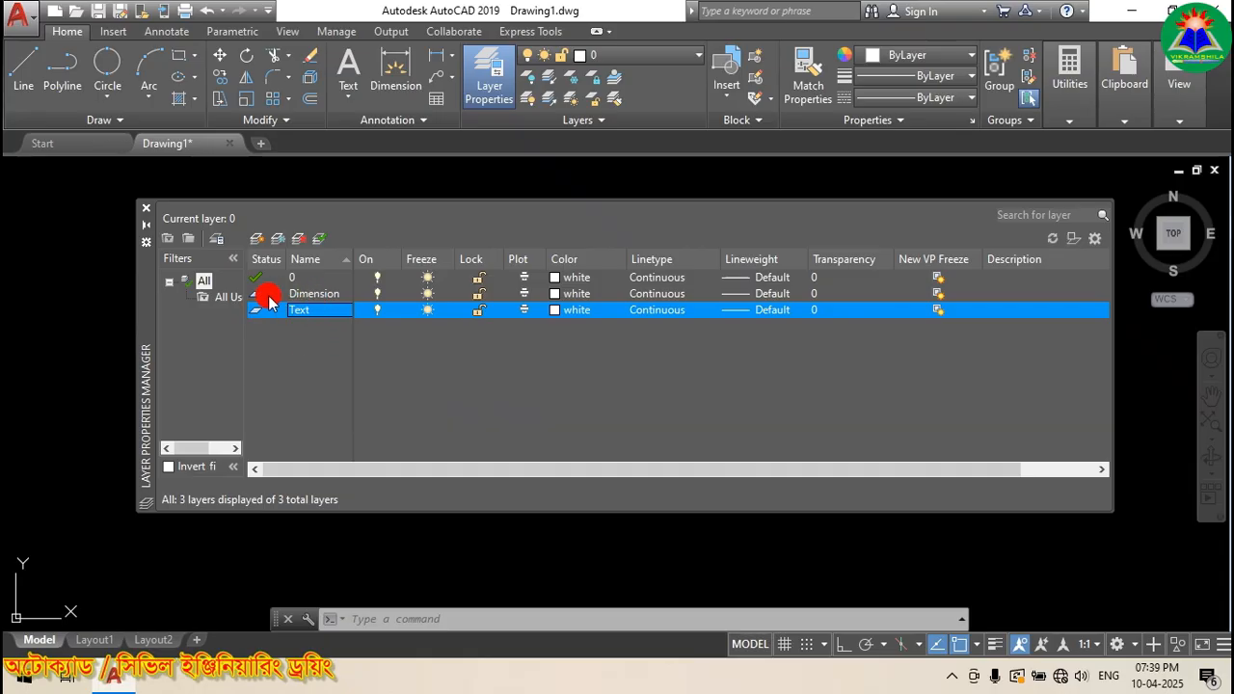
{"action": "double_click", "coordinate": [318, 310]}
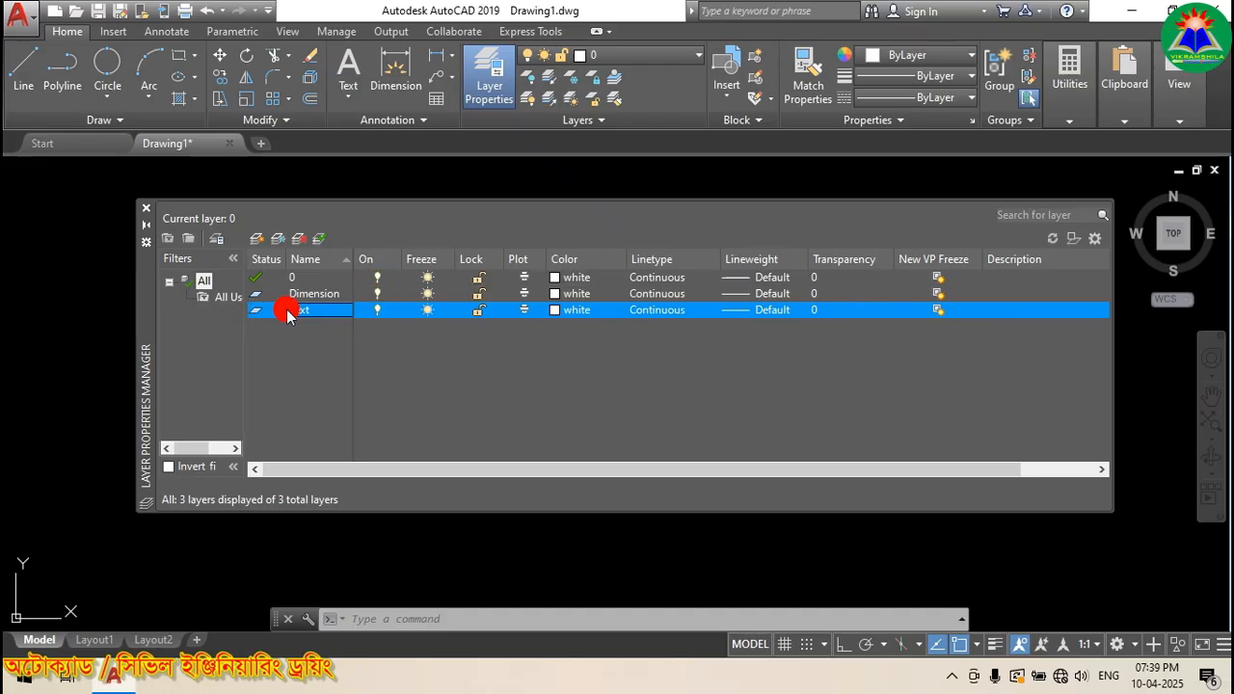
{"action": "left_click", "coordinate": [377, 310]}
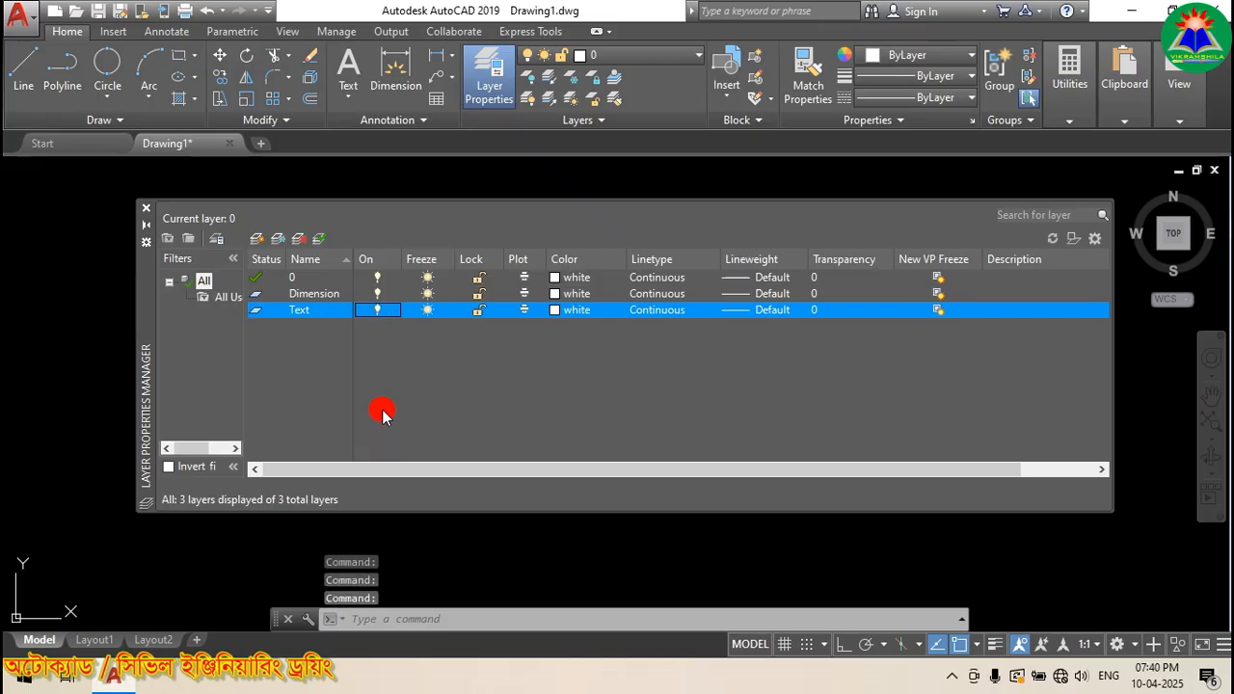
{"action": "left_click", "coordinate": [377, 293]}
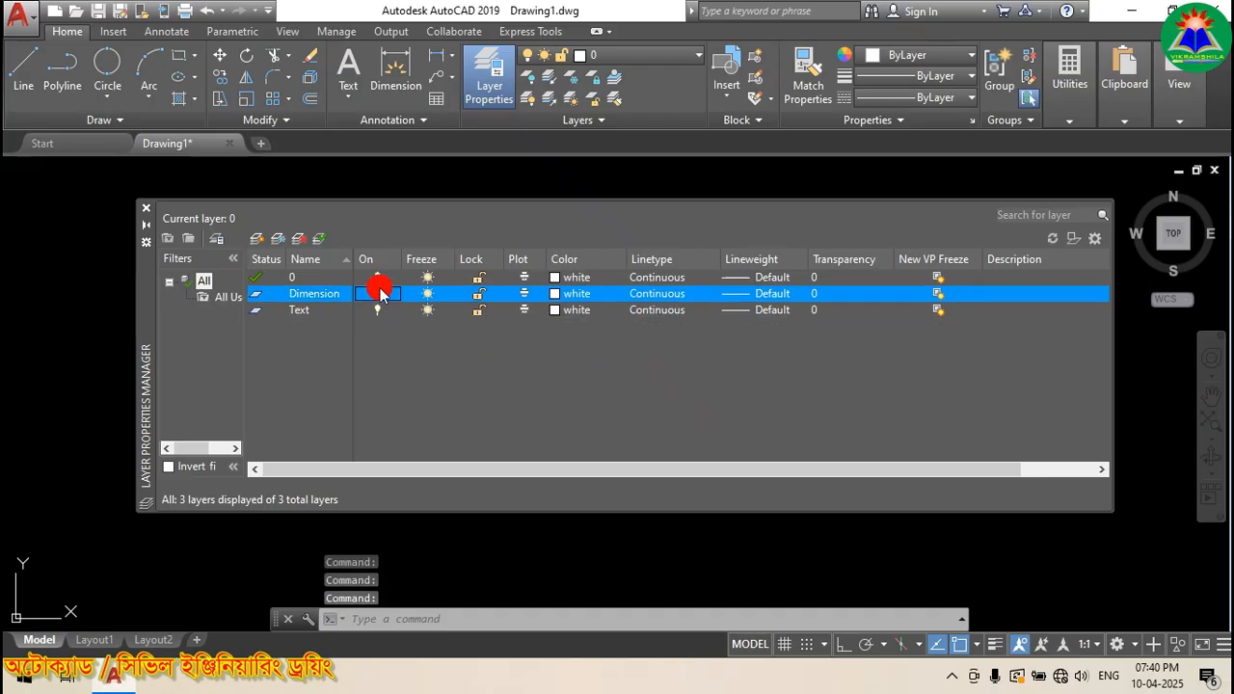
{"action": "left_click", "coordinate": [377, 294]}
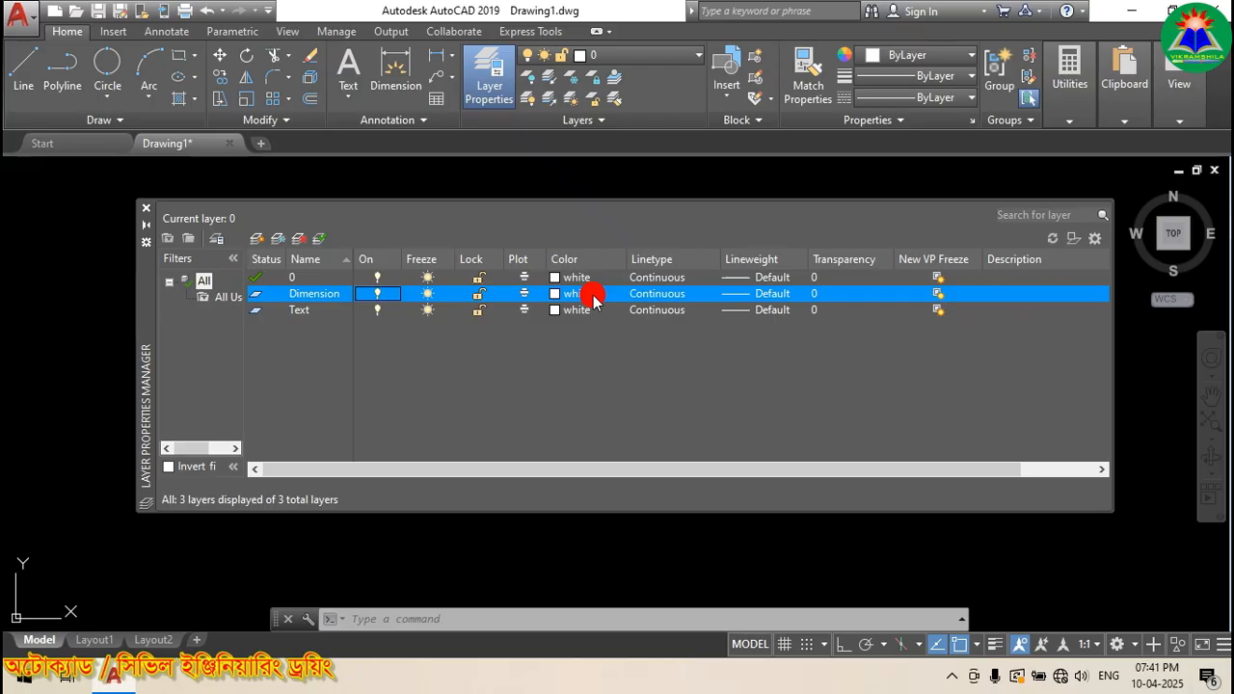
Step: Review the Text layer colour and layer 0 linetype (Continuous) unchanged, then close the layer manager
{"action": "left_click", "coordinate": [580, 310]}
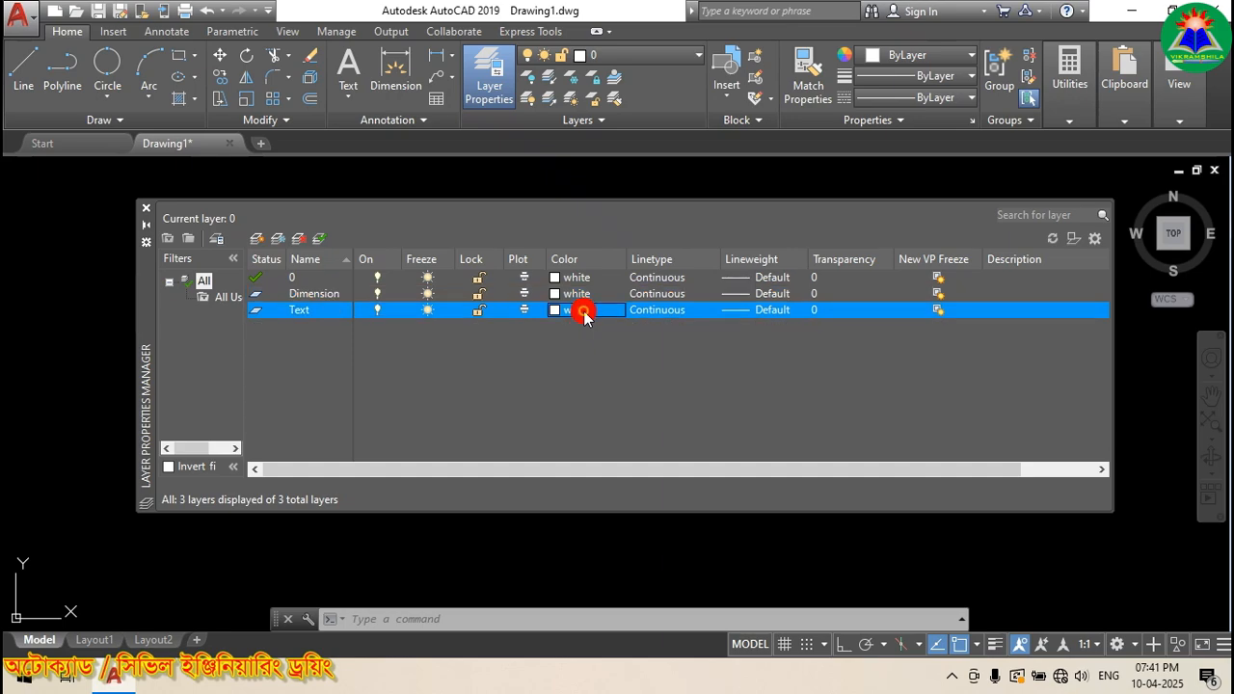
{"action": "left_click", "coordinate": [579, 311]}
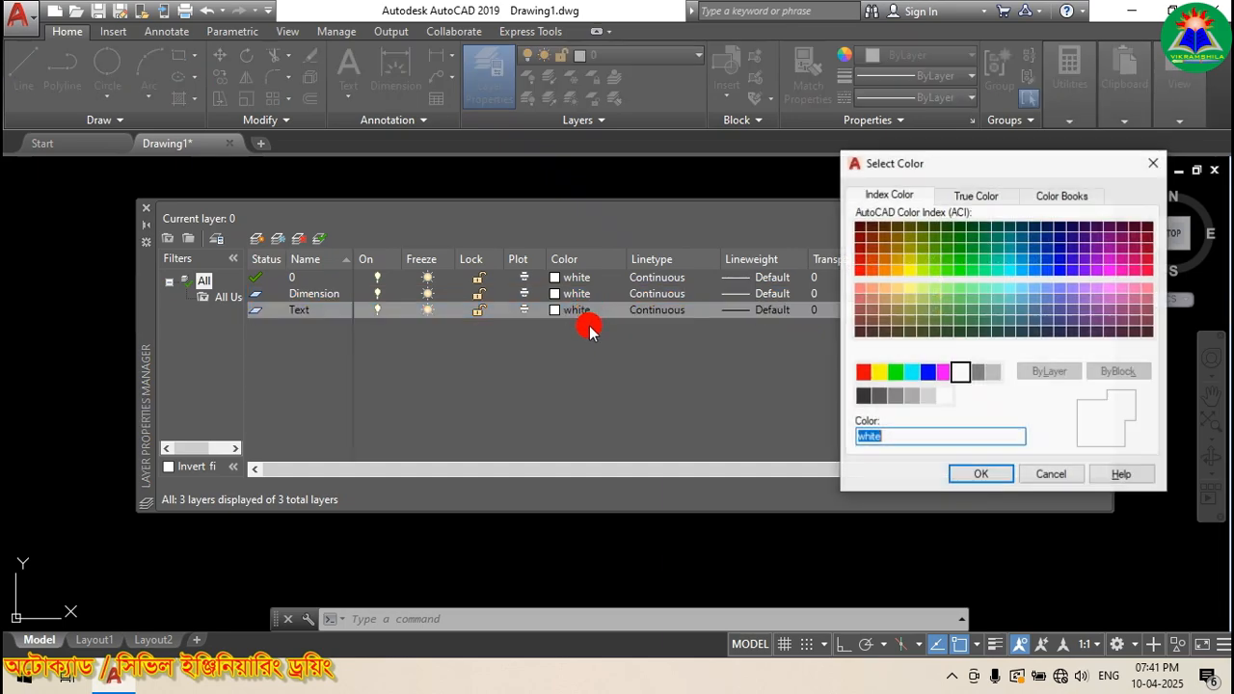
{"action": "left_click", "coordinate": [1052, 474]}
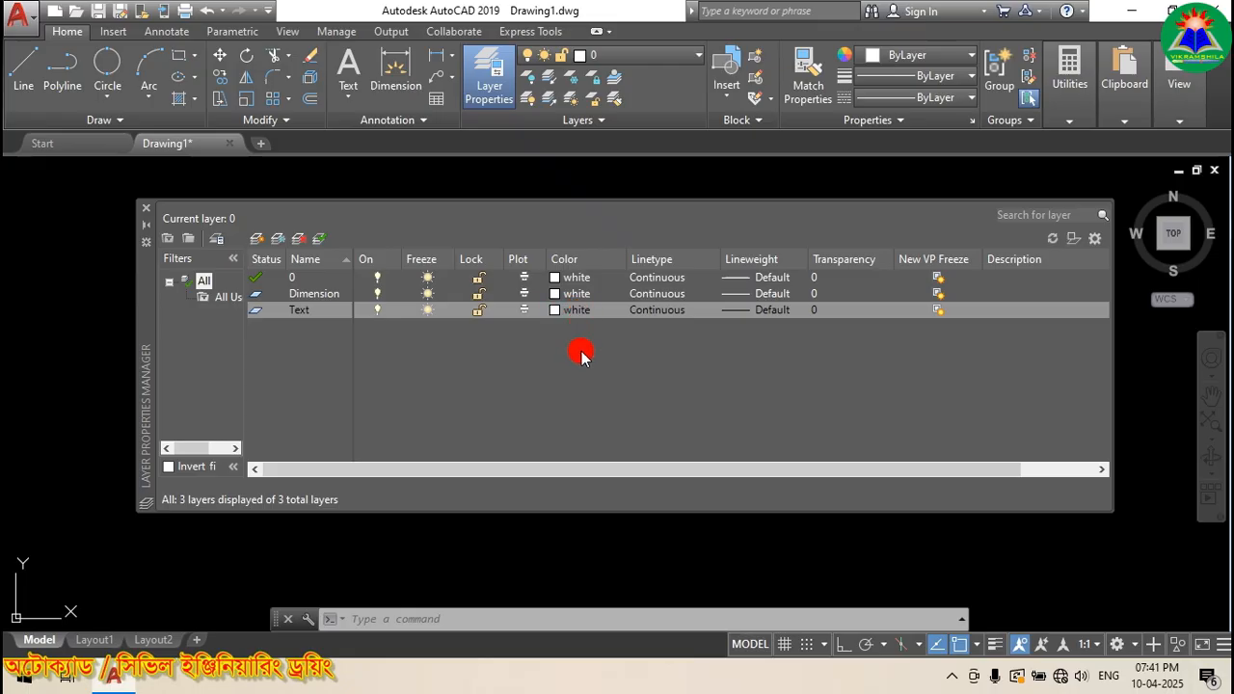
{"action": "left_click", "coordinate": [661, 278]}
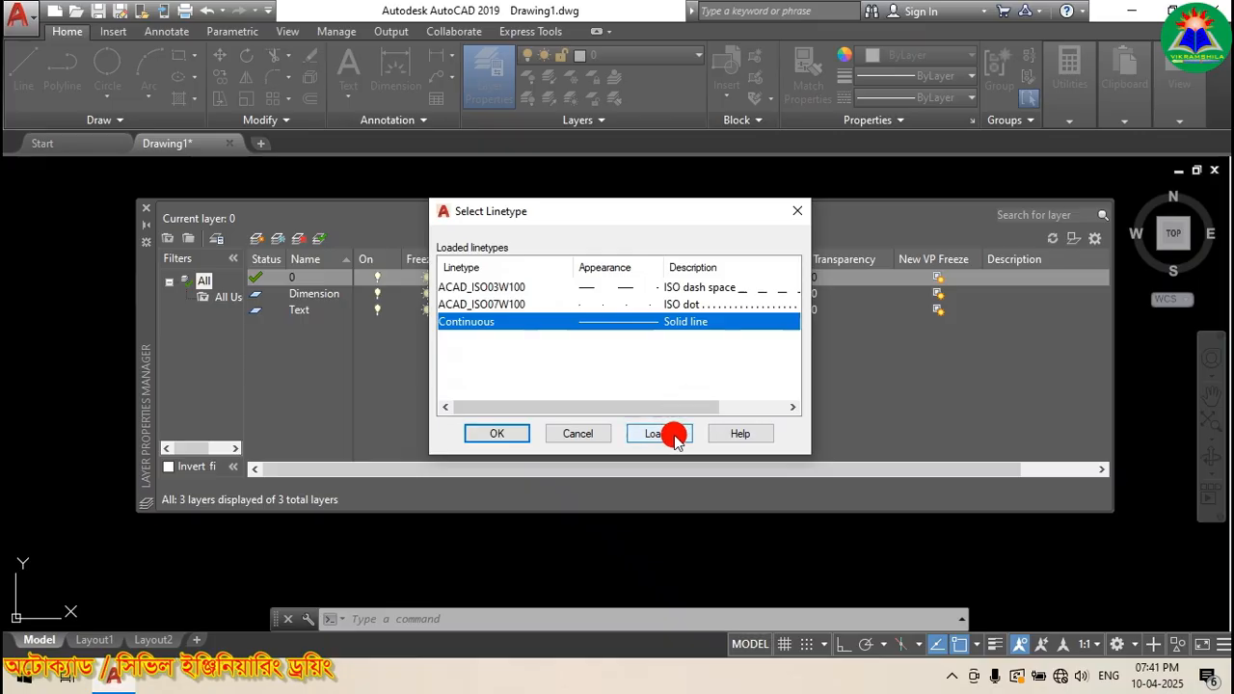
{"action": "left_click", "coordinate": [570, 433]}
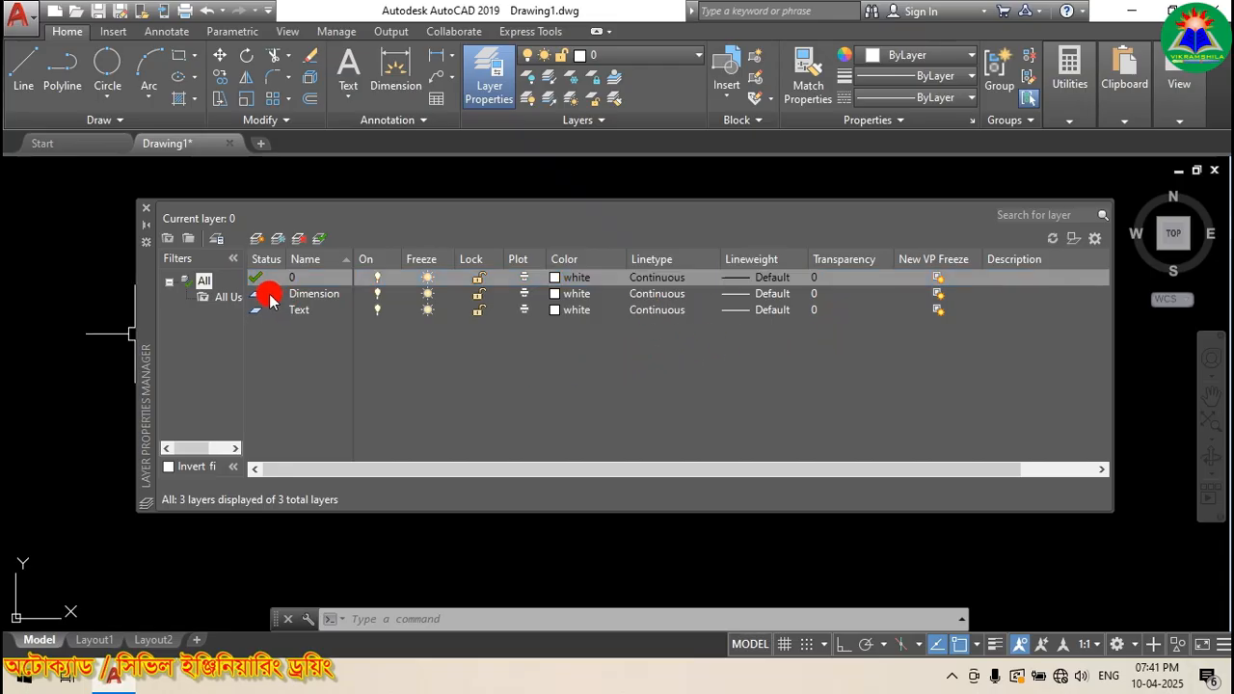
{"action": "left_click", "coordinate": [145, 211]}
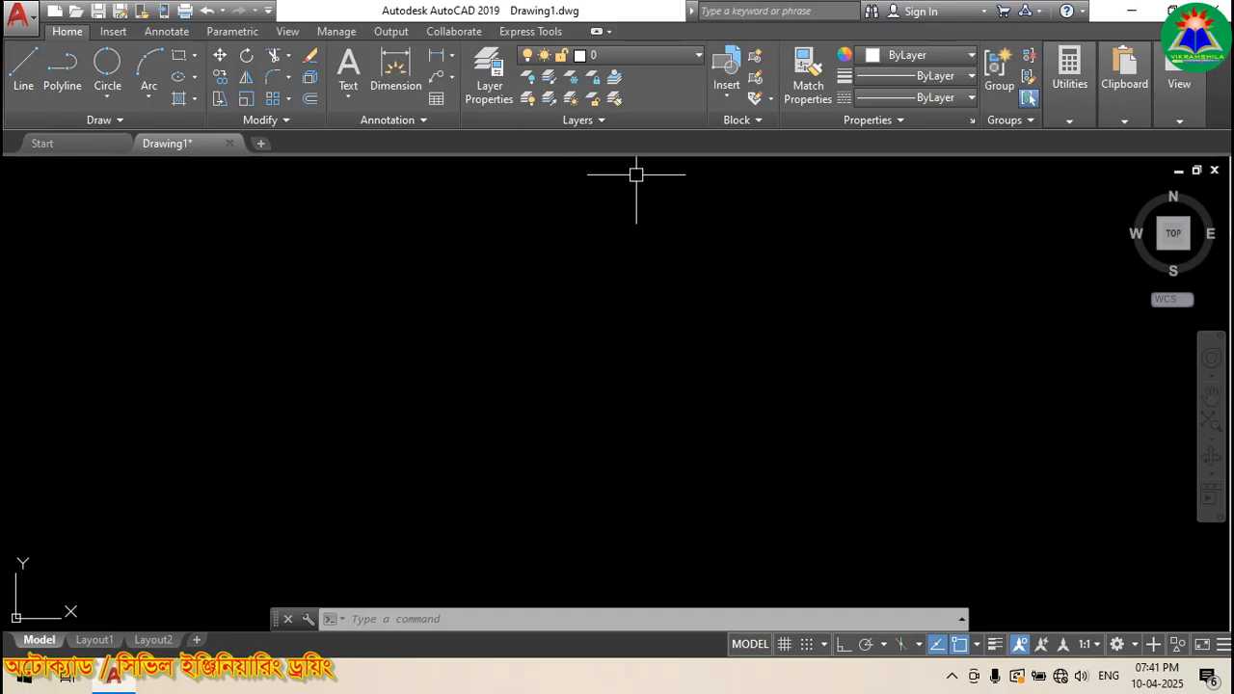
Step: Check the layer list, then draw a rectangle in the drawing area
{"action": "left_click", "coordinate": [698, 56]}
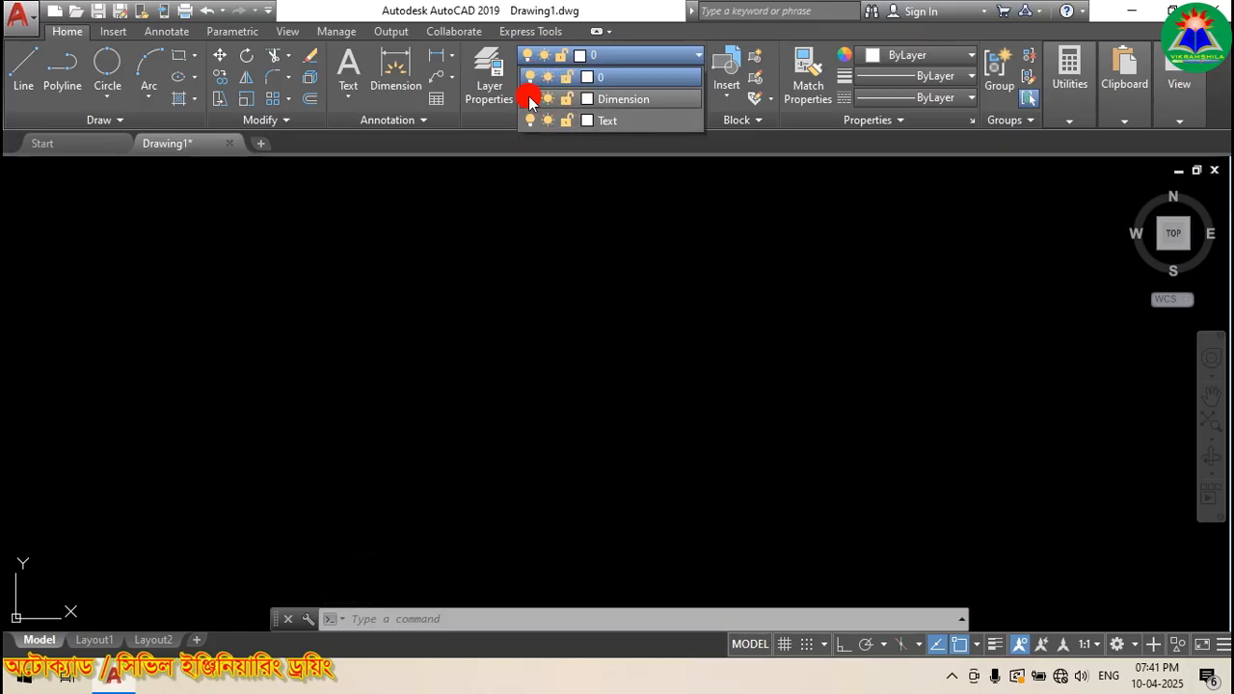
{"action": "left_click", "coordinate": [544, 299]}
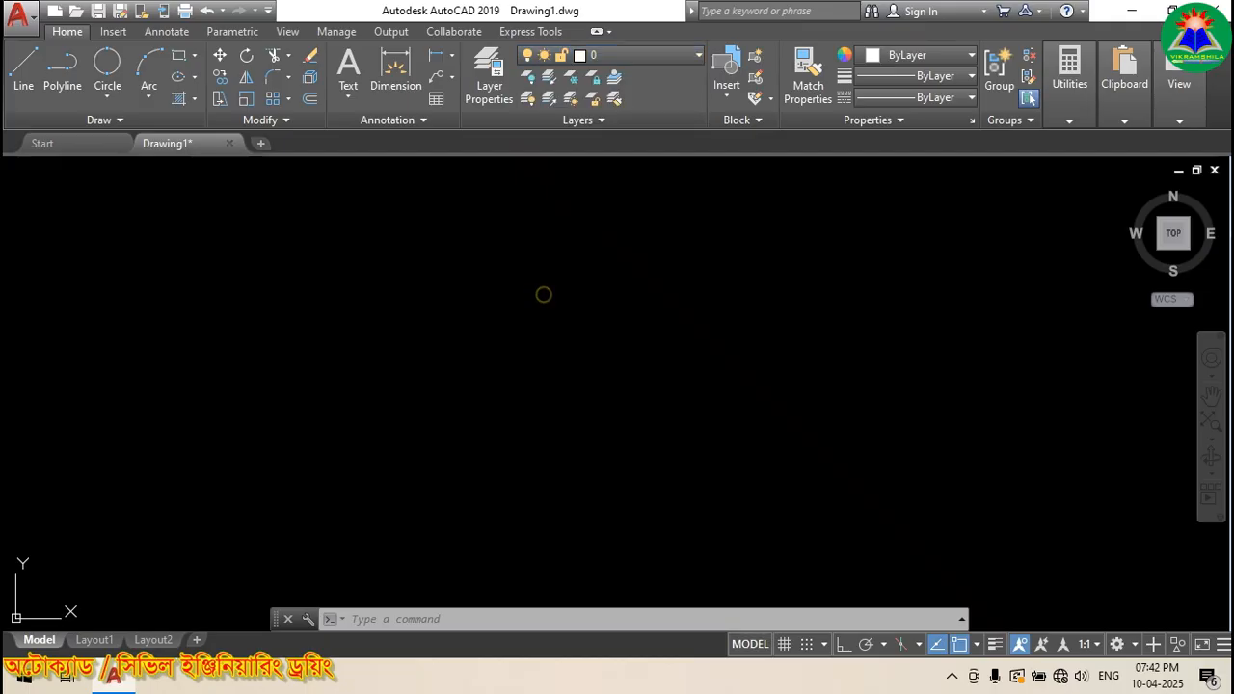
{"action": "left_click", "coordinate": [172, 58]}
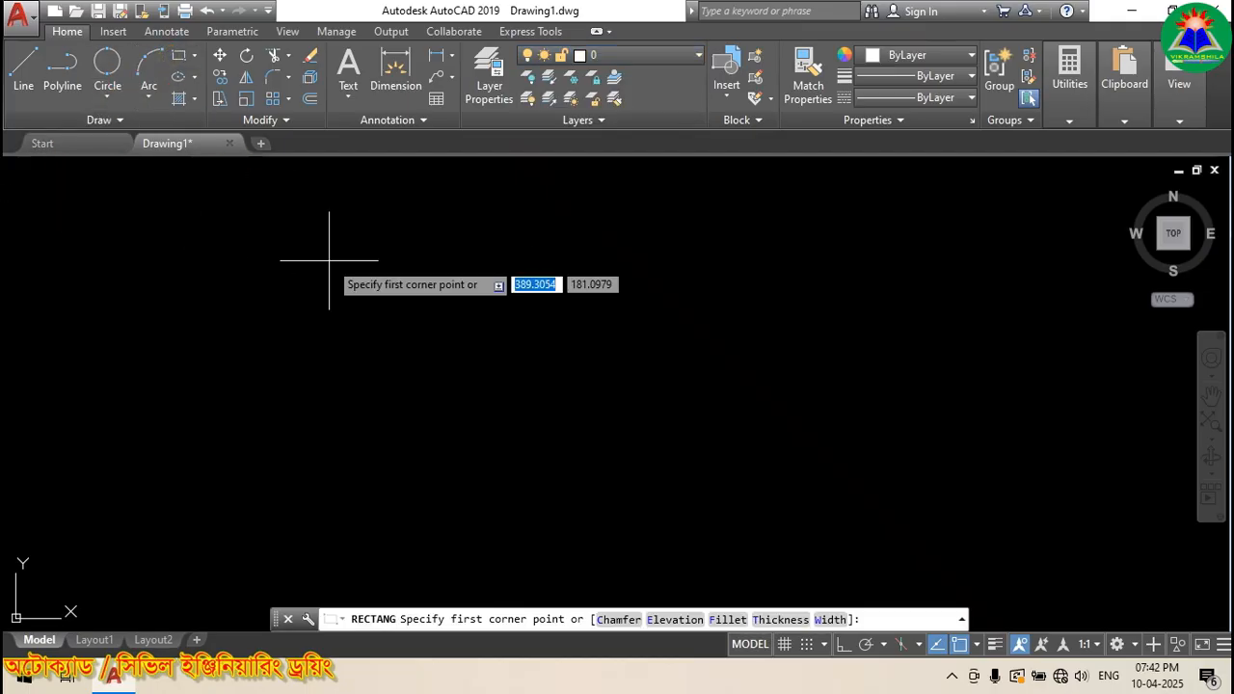
{"action": "left_click", "coordinate": [331, 276]}
{"action": "left_click", "coordinate": [861, 469]}
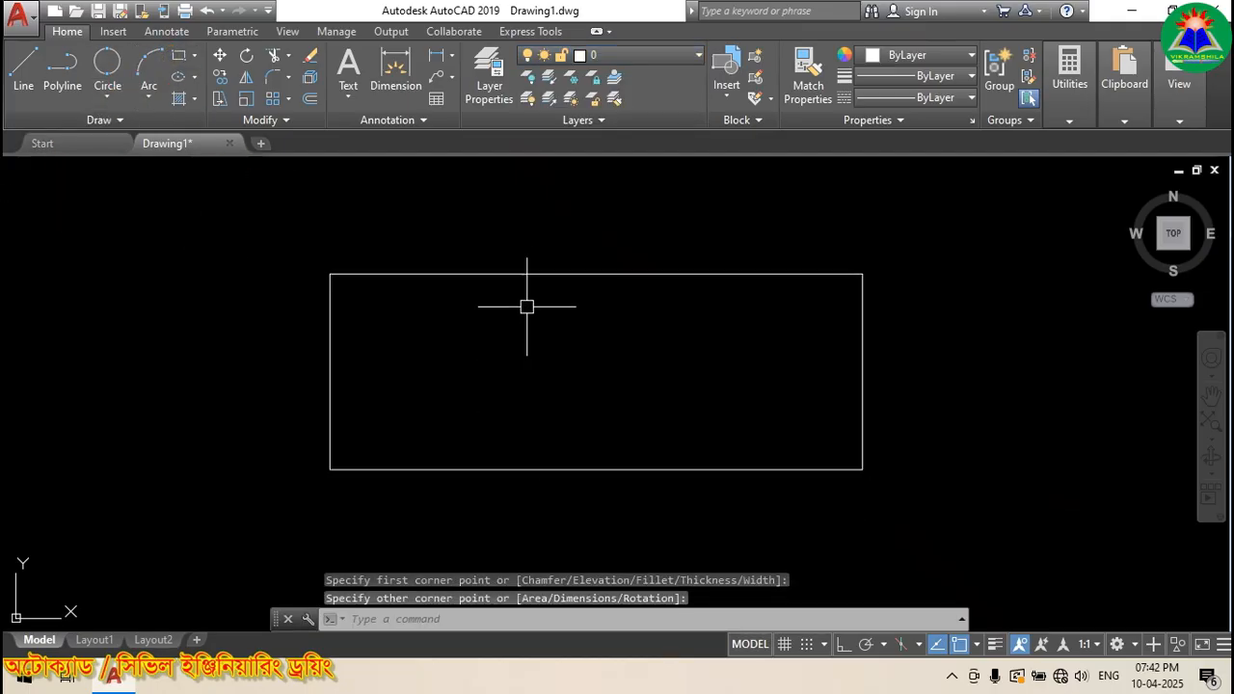
Step: Add a 210.9473 linear dimension of the rectangle's top edge, placed inside the rectangle
{"action": "left_click", "coordinate": [437, 55]}
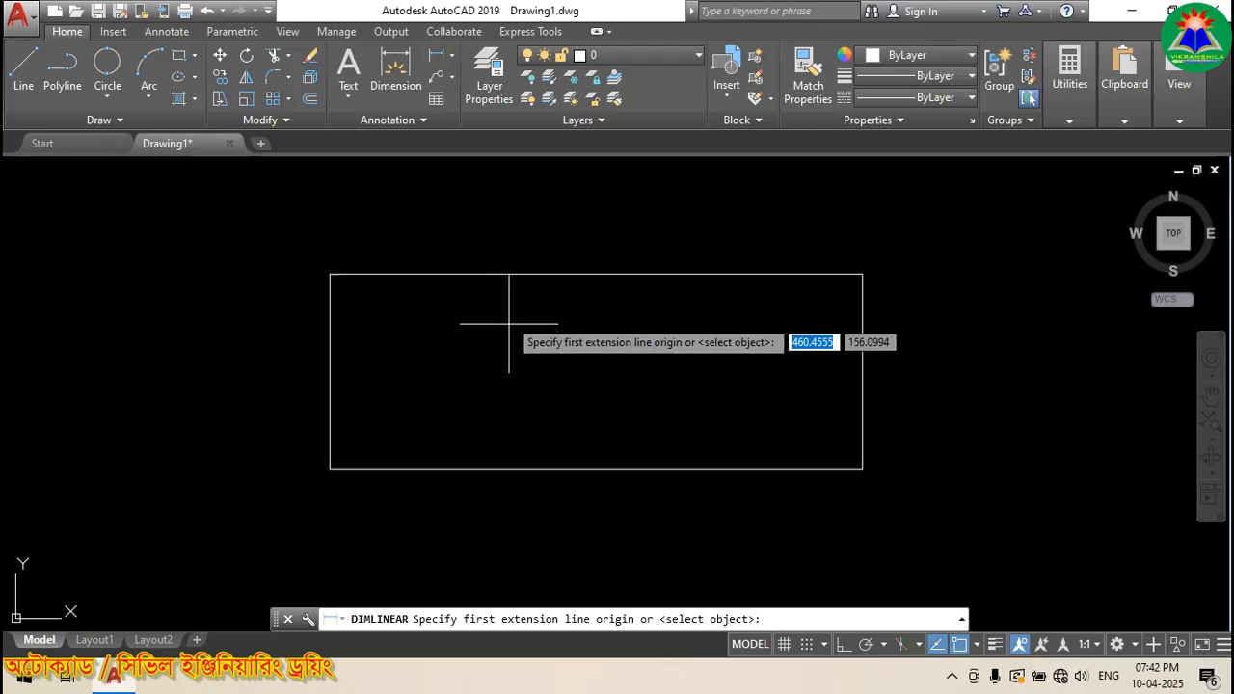
{"action": "left_click", "coordinate": [441, 58]}
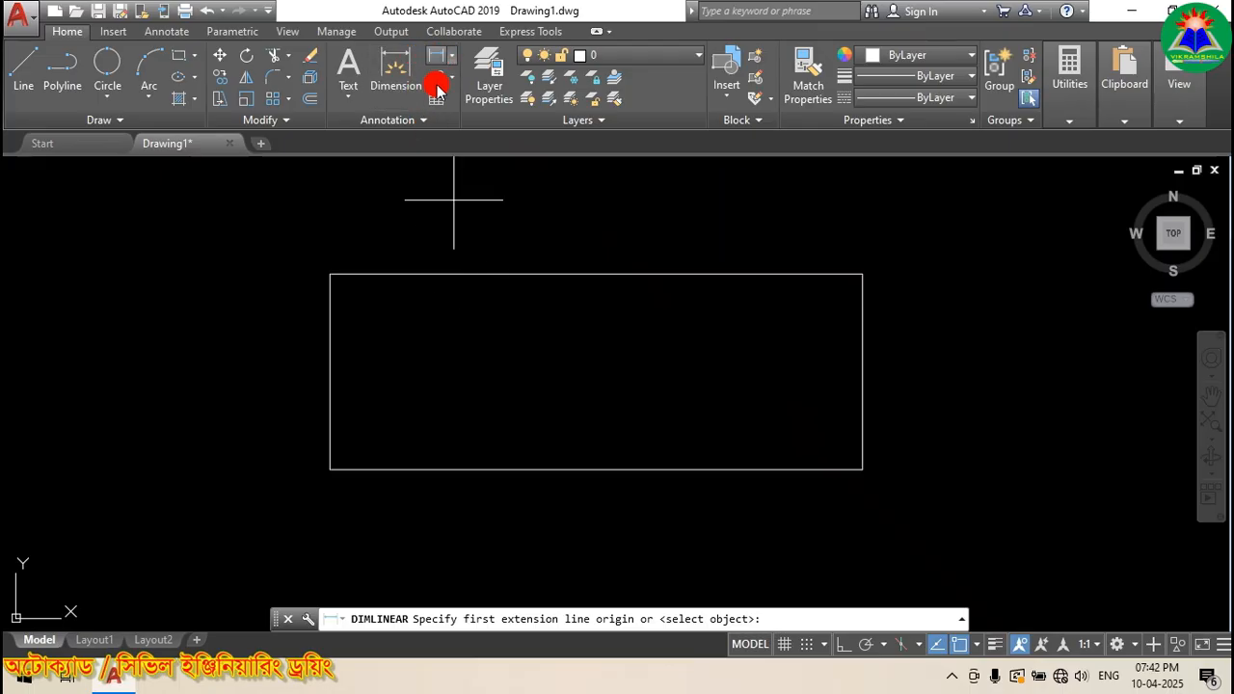
{"action": "key", "text": "Return"}
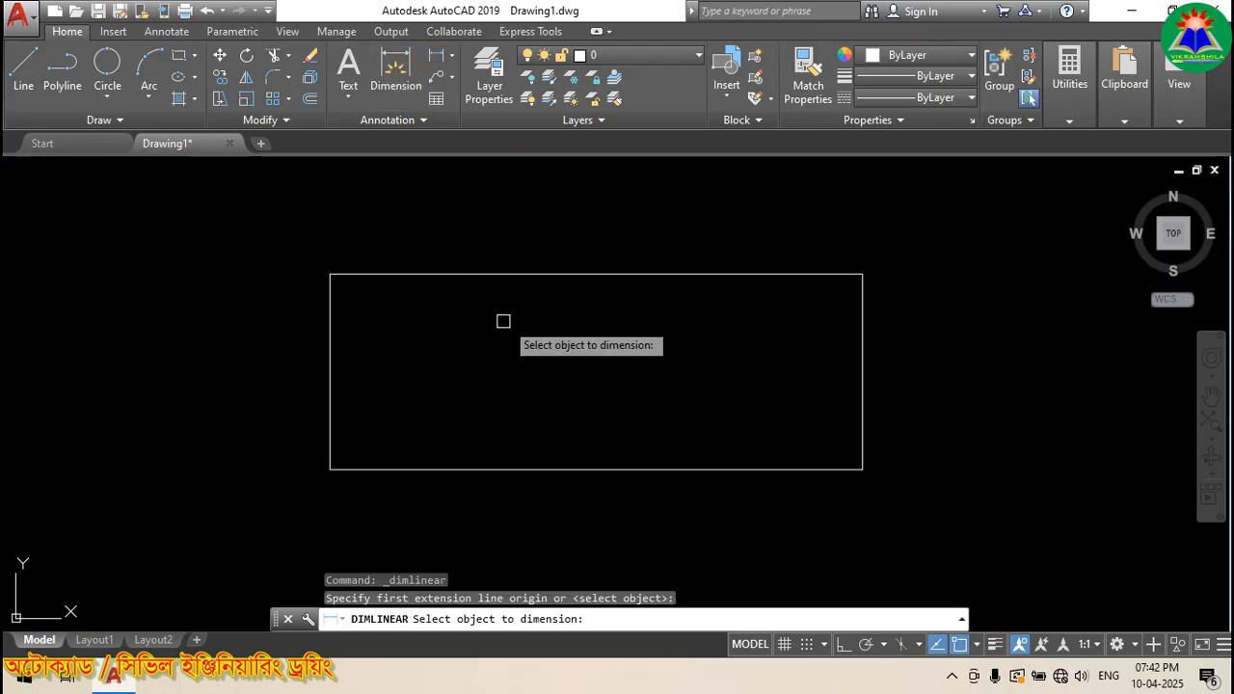
{"action": "left_click", "coordinate": [567, 274]}
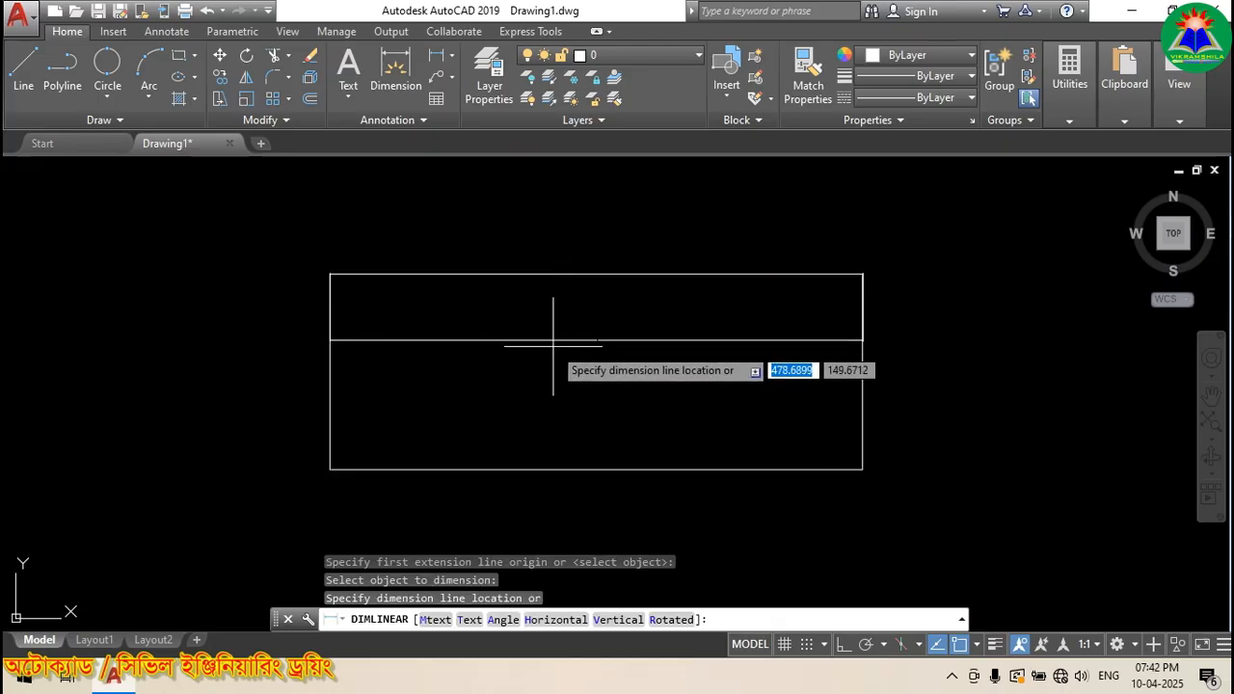
{"action": "left_click", "coordinate": [546, 351]}
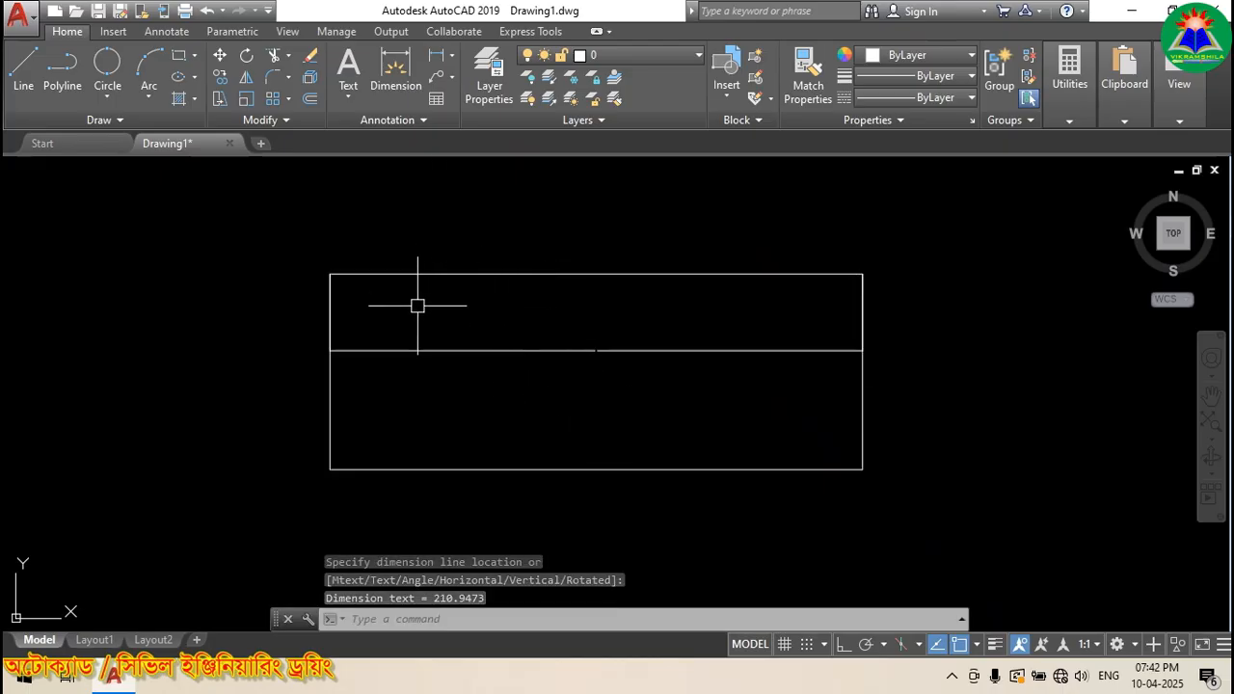
Step: Set the Standard dimension style's arrow size to 20 and text height to 30
{"action": "left_click", "coordinate": [373, 128]}
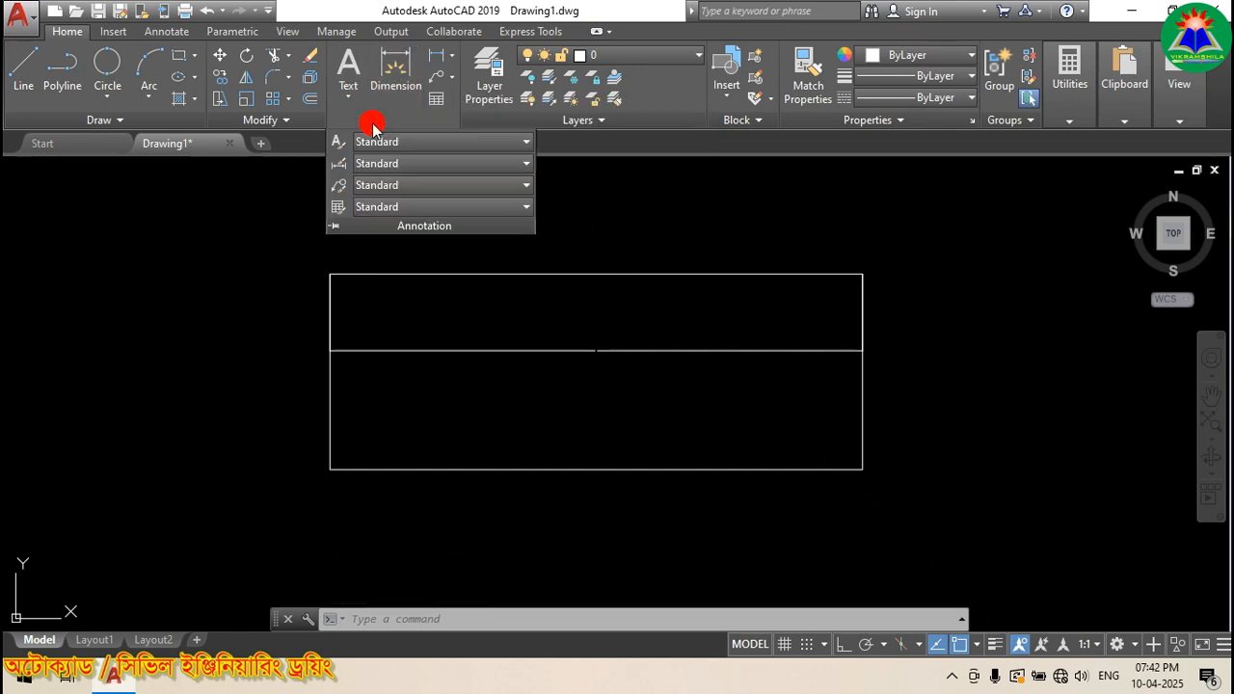
{"action": "left_click", "coordinate": [340, 166]}
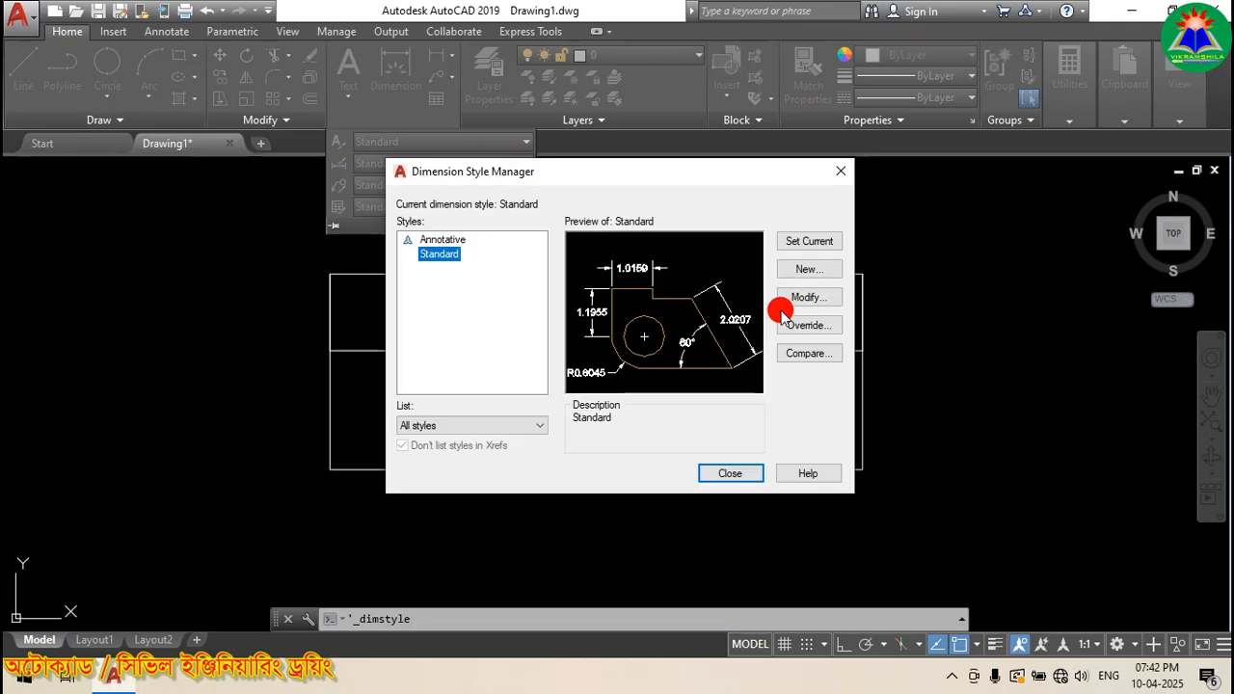
{"action": "left_click", "coordinate": [806, 297]}
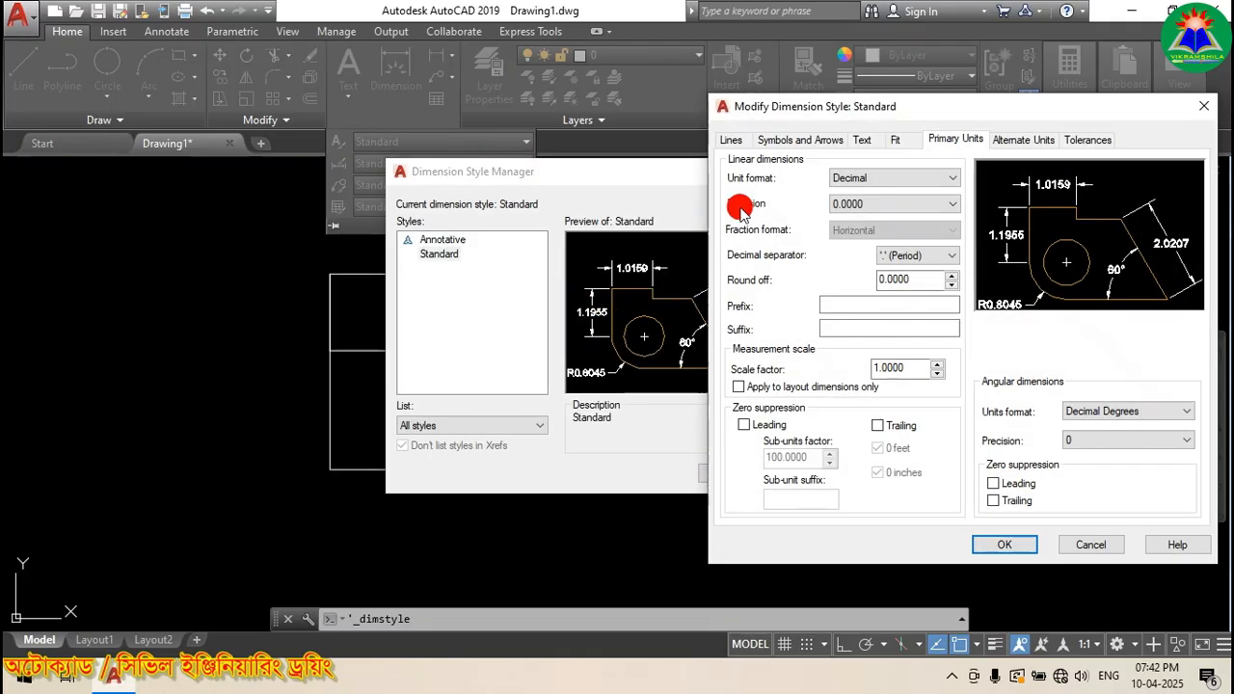
{"action": "left_click_drag", "start_coordinate": [842, 110], "coordinate": [396, 137]}
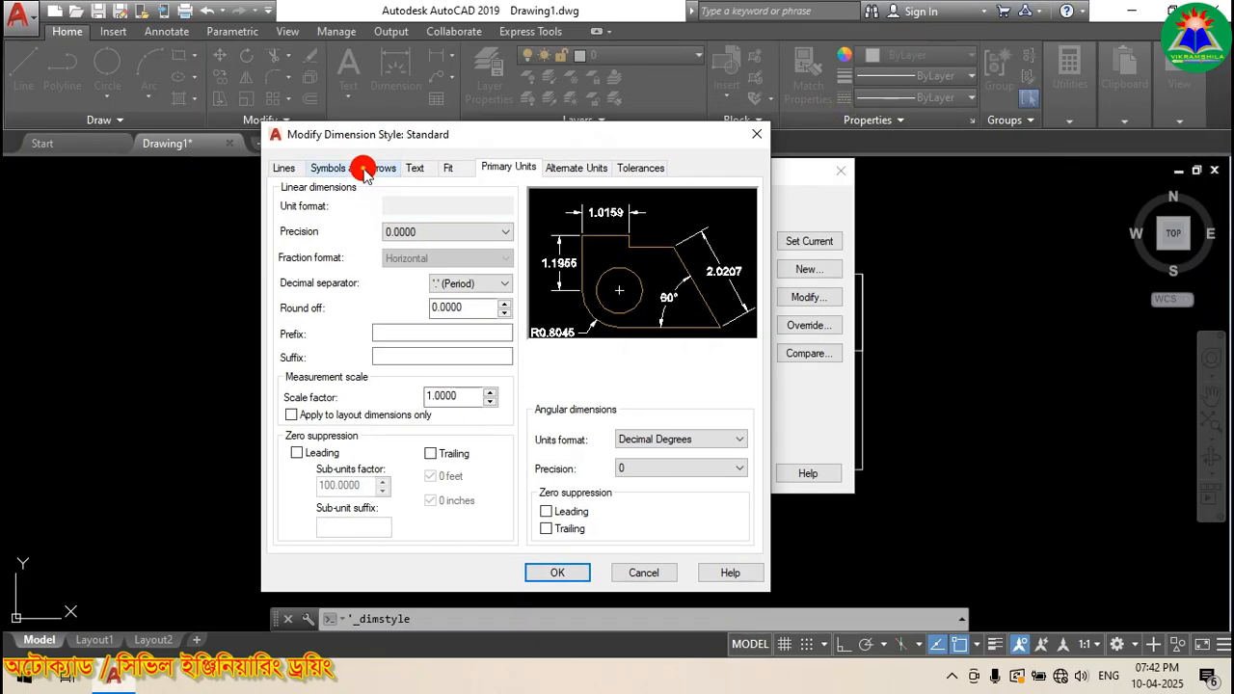
{"action": "left_click", "coordinate": [351, 168]}
{"action": "left_click_drag", "start_coordinate": [333, 348], "coordinate": [213, 349]}
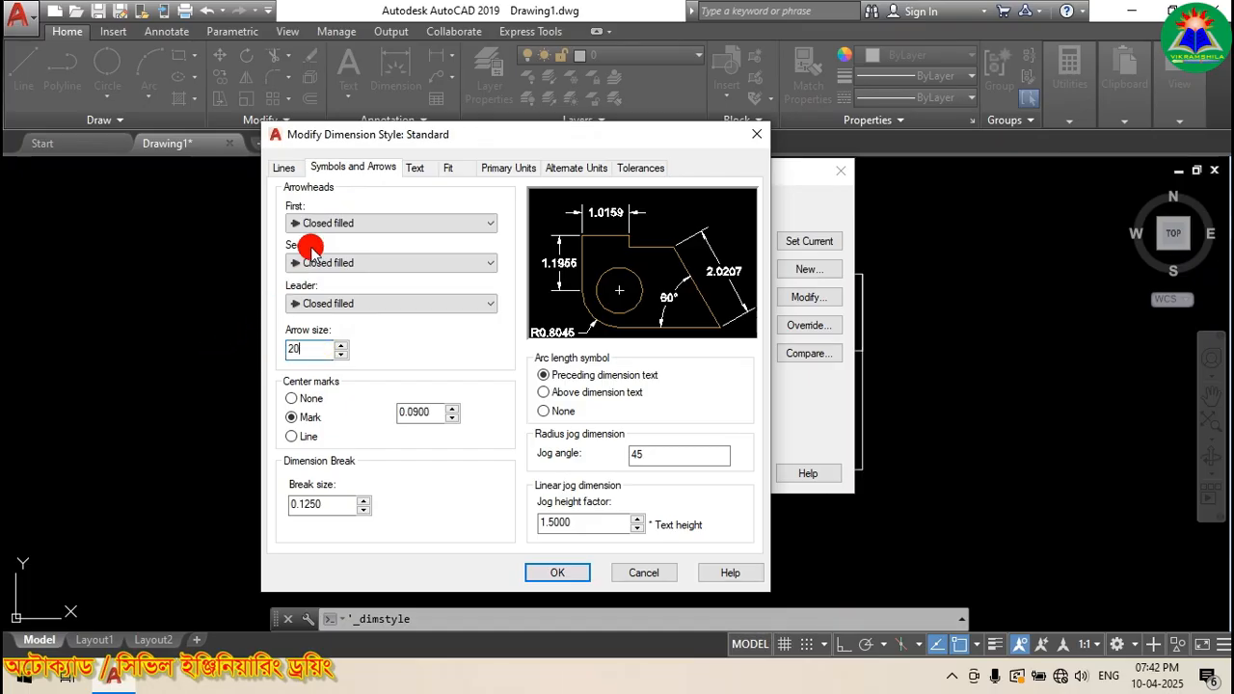
{"action": "left_click", "coordinate": [414, 168]}
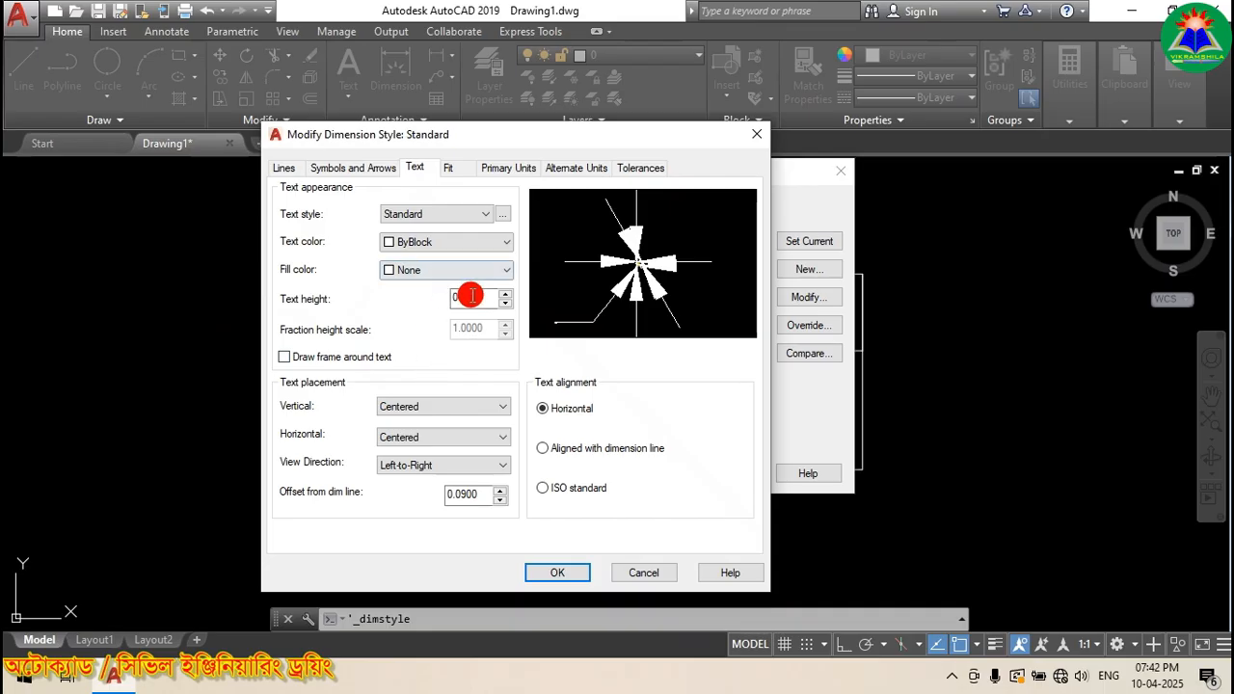
{"action": "left_click_drag", "start_coordinate": [482, 297], "coordinate": [405, 304]}
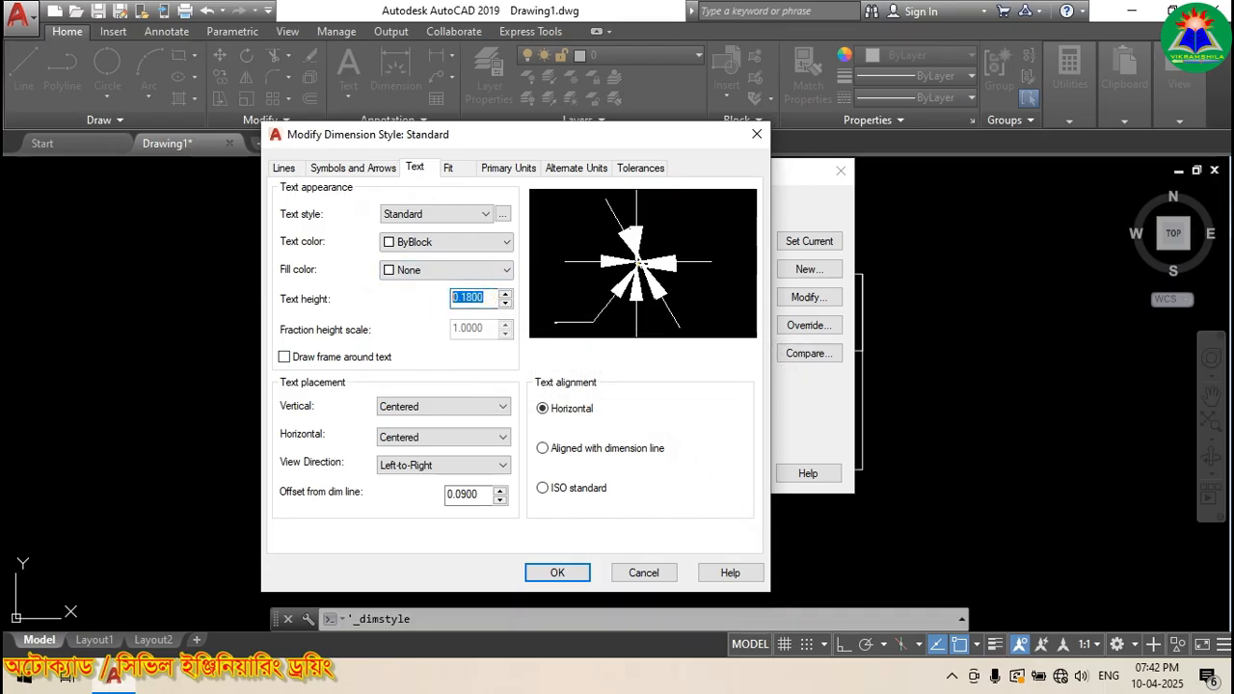
{"action": "left_click", "coordinate": [570, 573]}
{"action": "left_click", "coordinate": [722, 477]}
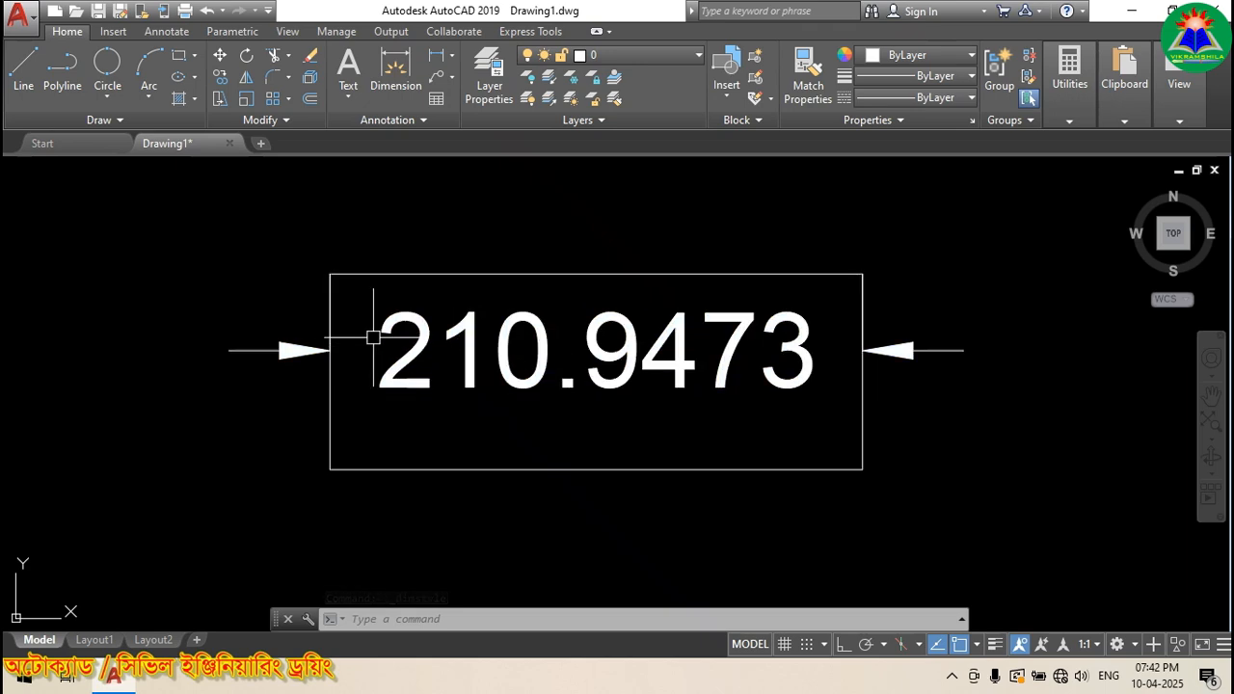
Step: Write the multiline text 'BOX' below the rectangle and set its height to 18
{"action": "scroll", "coordinate": [320, 262], "scroll_direction": "down", "scroll_amount": 2}
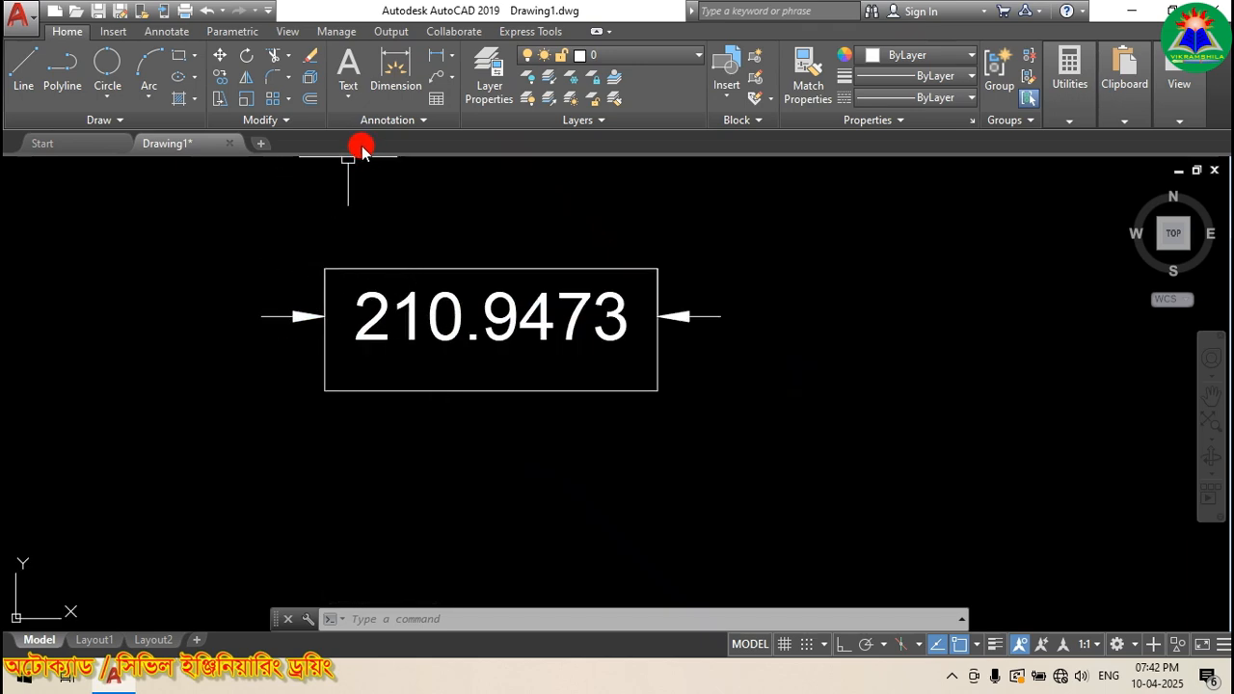
{"action": "left_click", "coordinate": [348, 67]}
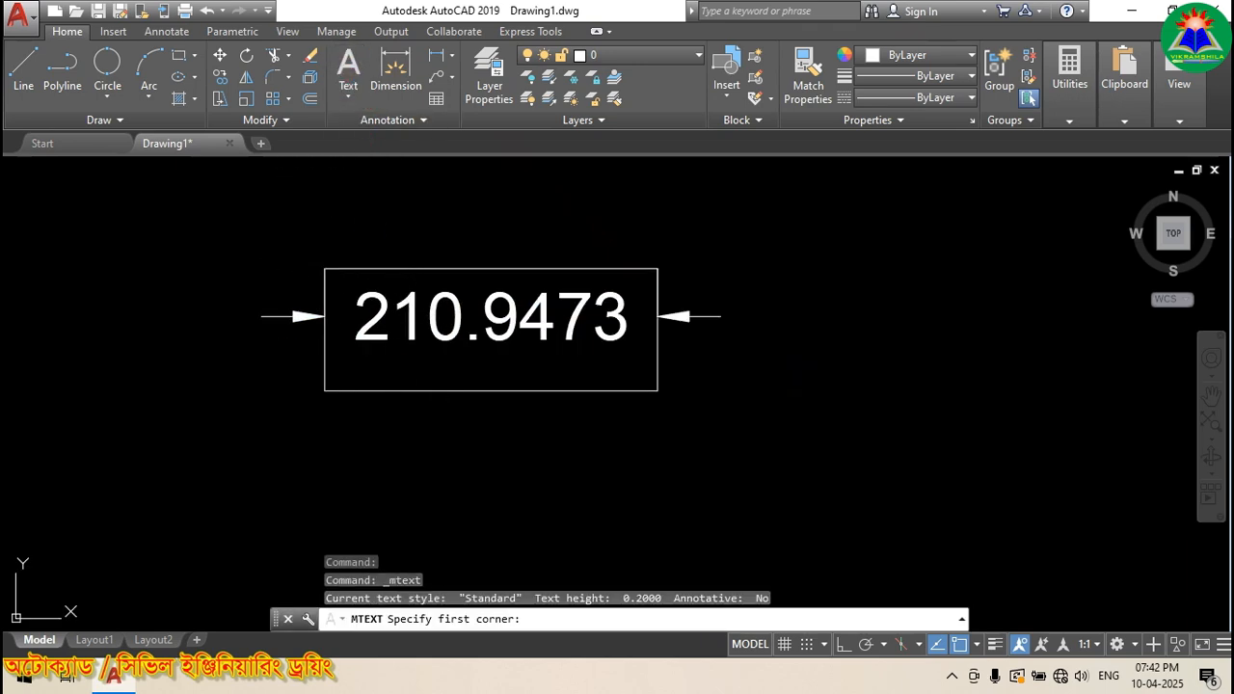
{"action": "left_click", "coordinate": [387, 412]}
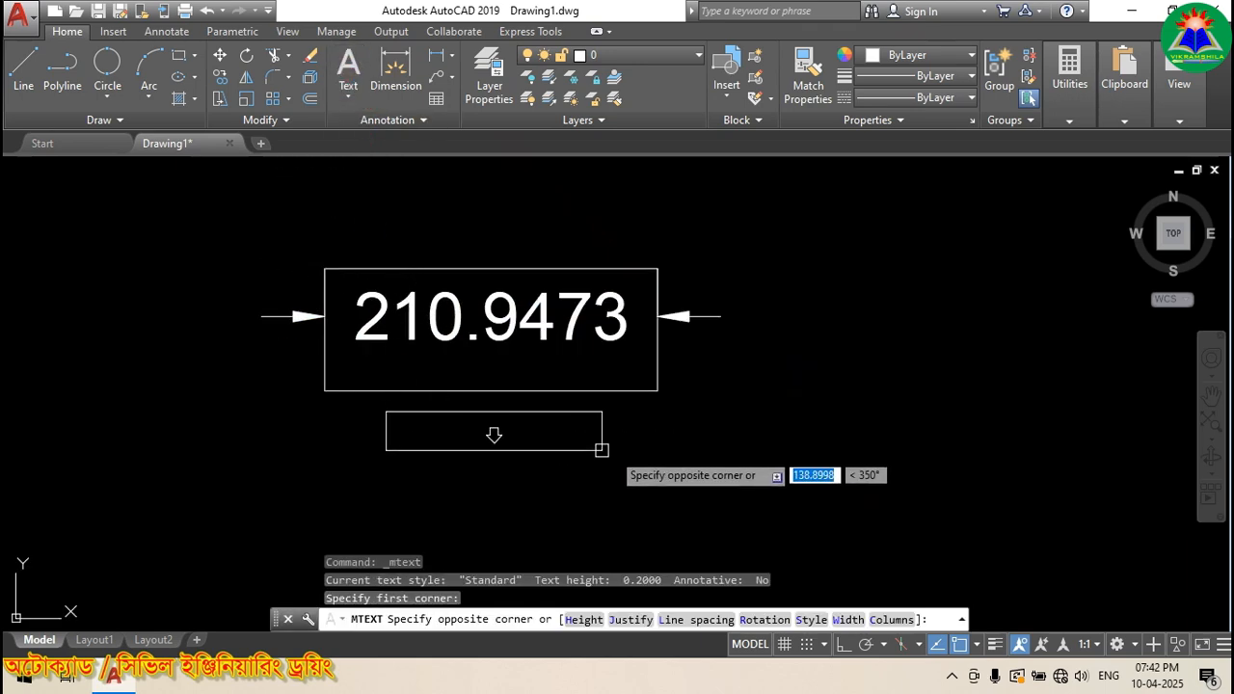
{"action": "left_click", "coordinate": [499, 457]}
{"action": "type", "text": "BO"}
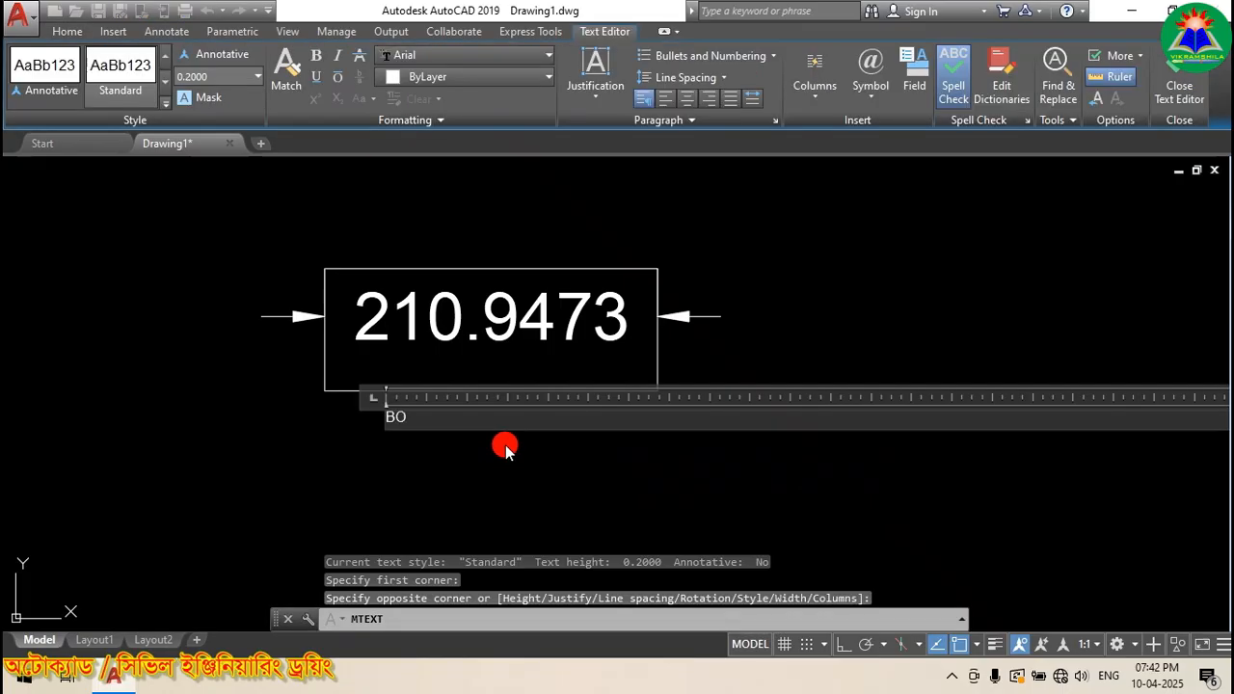
{"action": "type", "text": "X"}
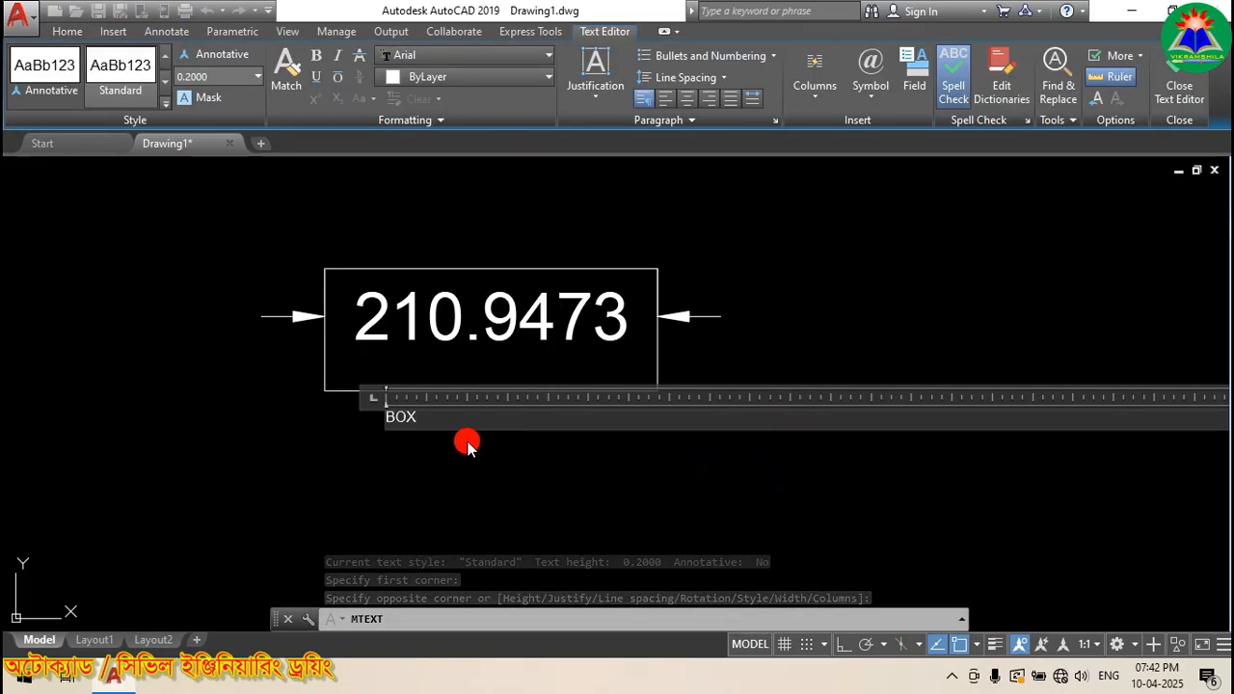
{"action": "left_click_drag", "start_coordinate": [431, 415], "coordinate": [306, 413]}
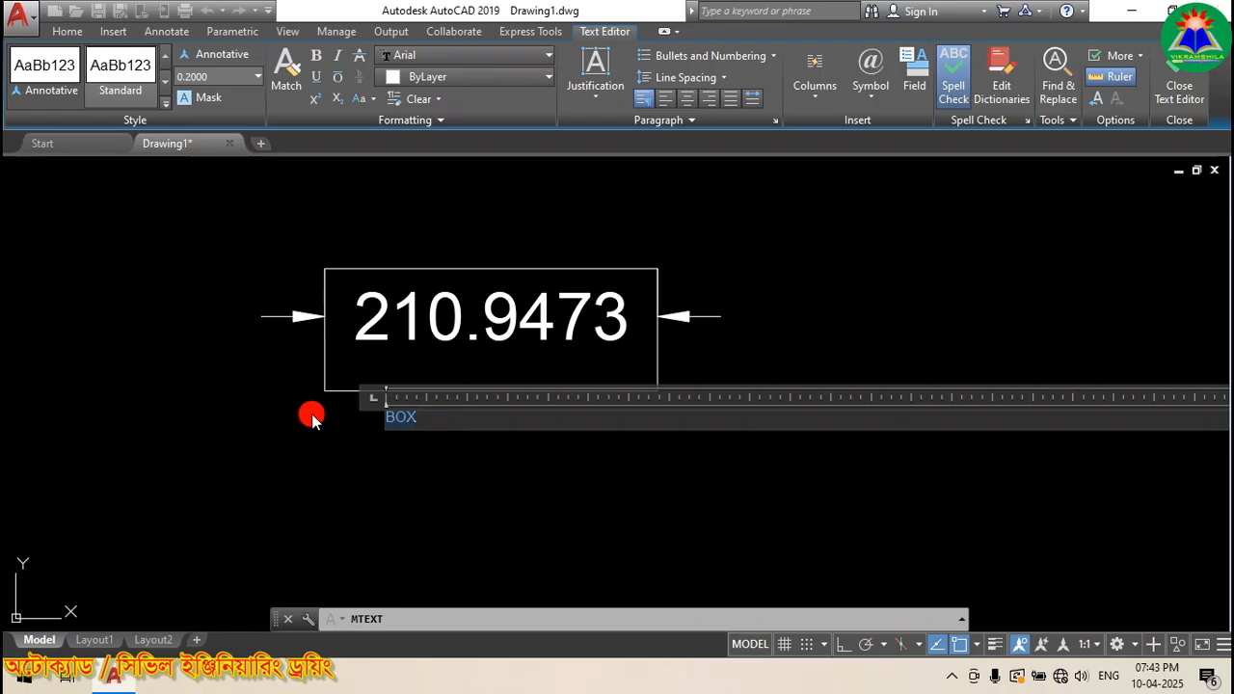
{"action": "left_click", "coordinate": [226, 74]}
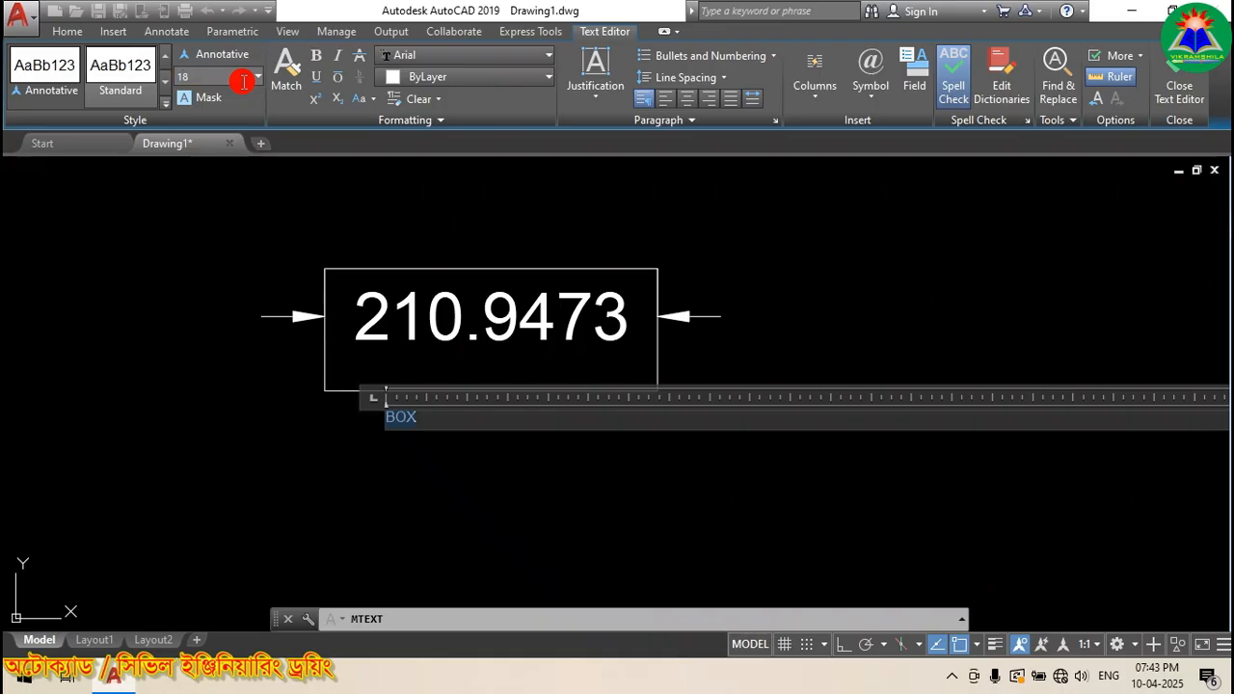
{"action": "key", "text": "Return"}
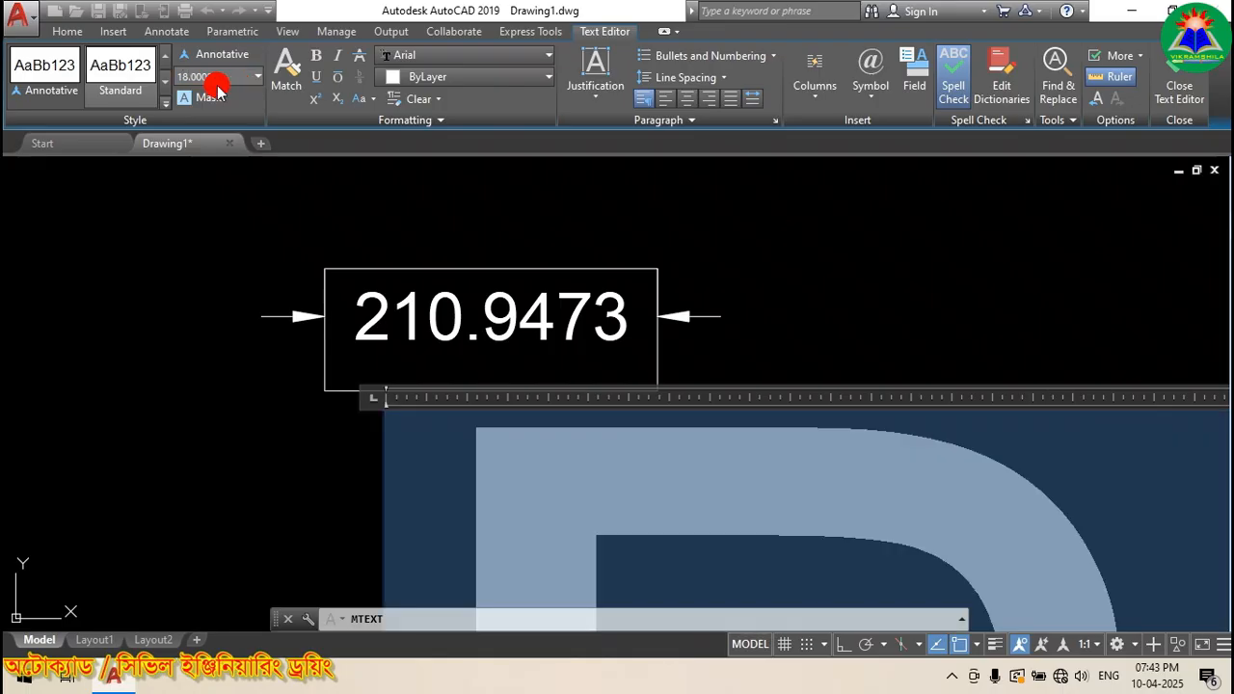
{"action": "left_click", "coordinate": [1180, 95]}
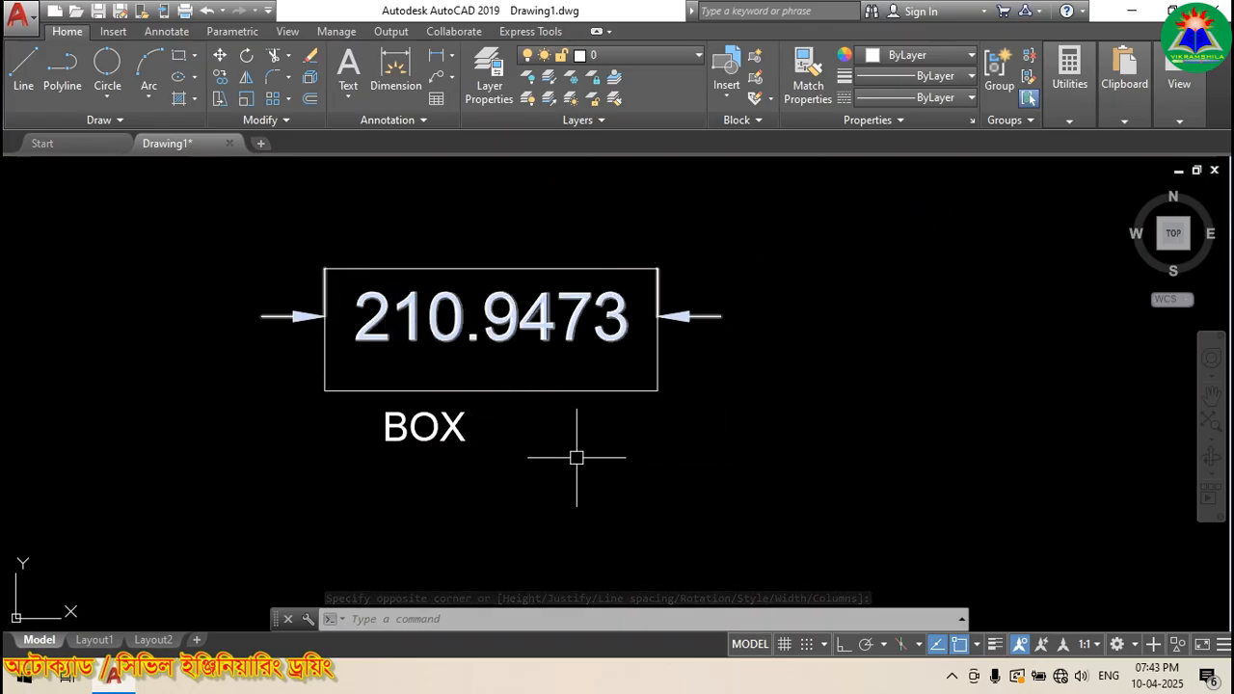
{"action": "left_click", "coordinate": [526, 391]}
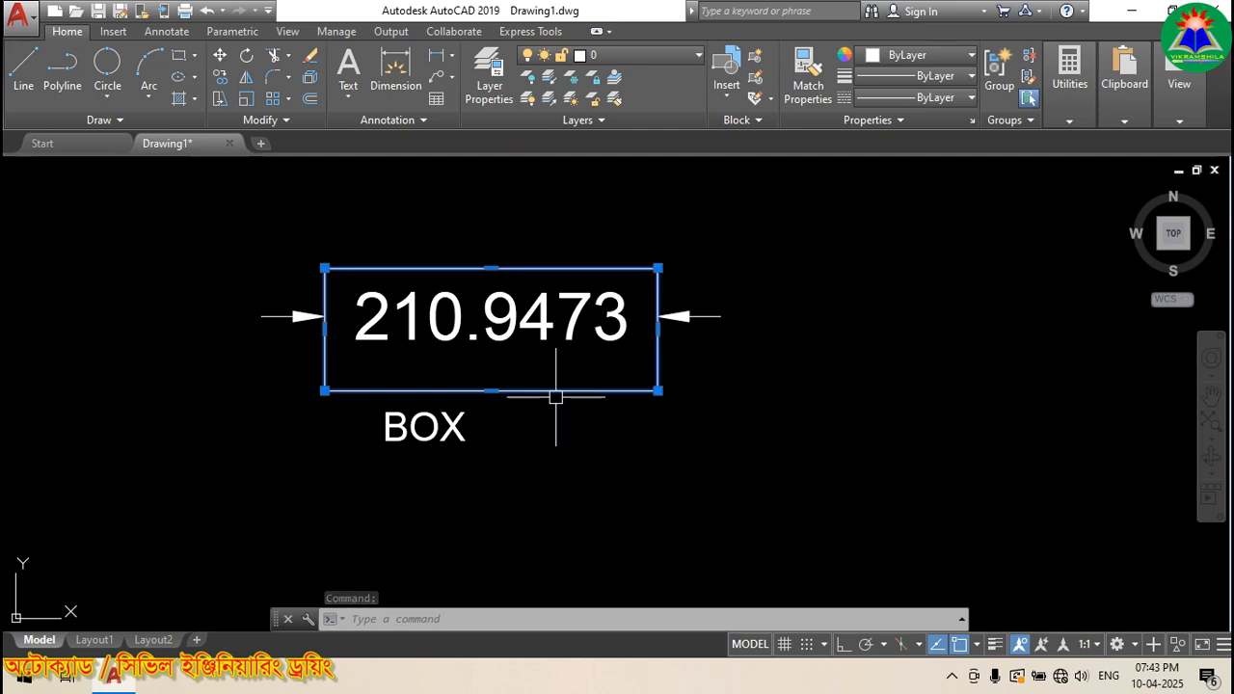
{"action": "key", "text": "Escape"}
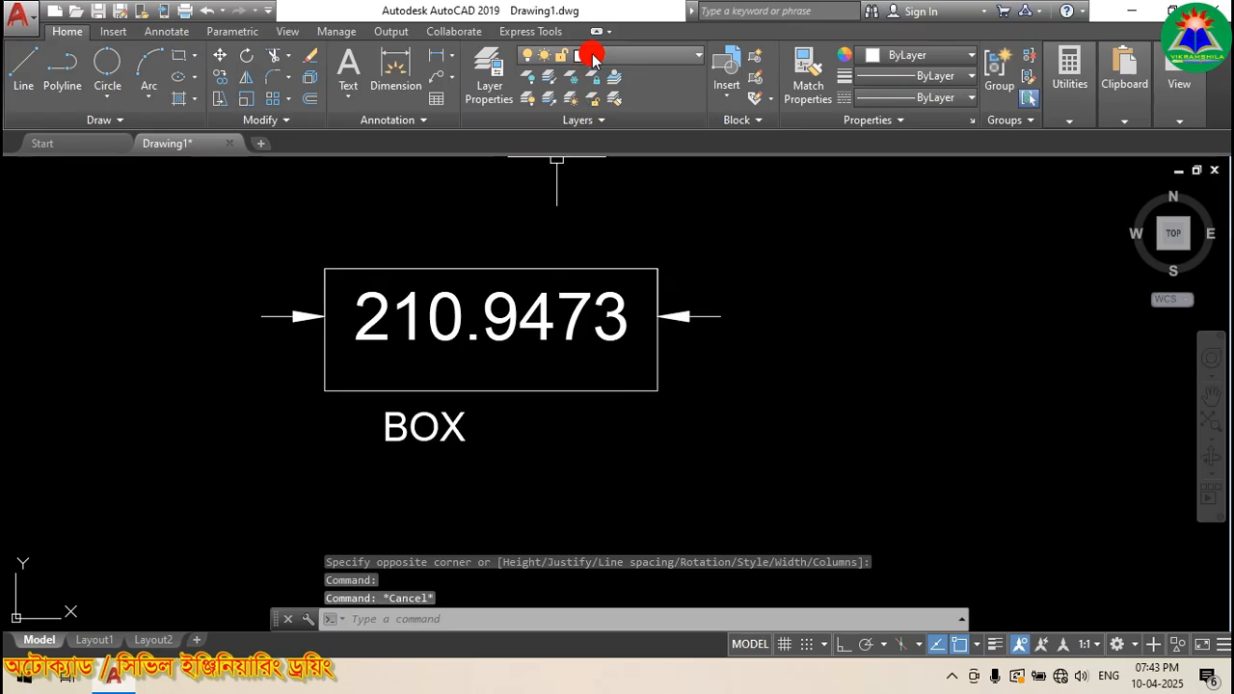
{"action": "left_click", "coordinate": [589, 392]}
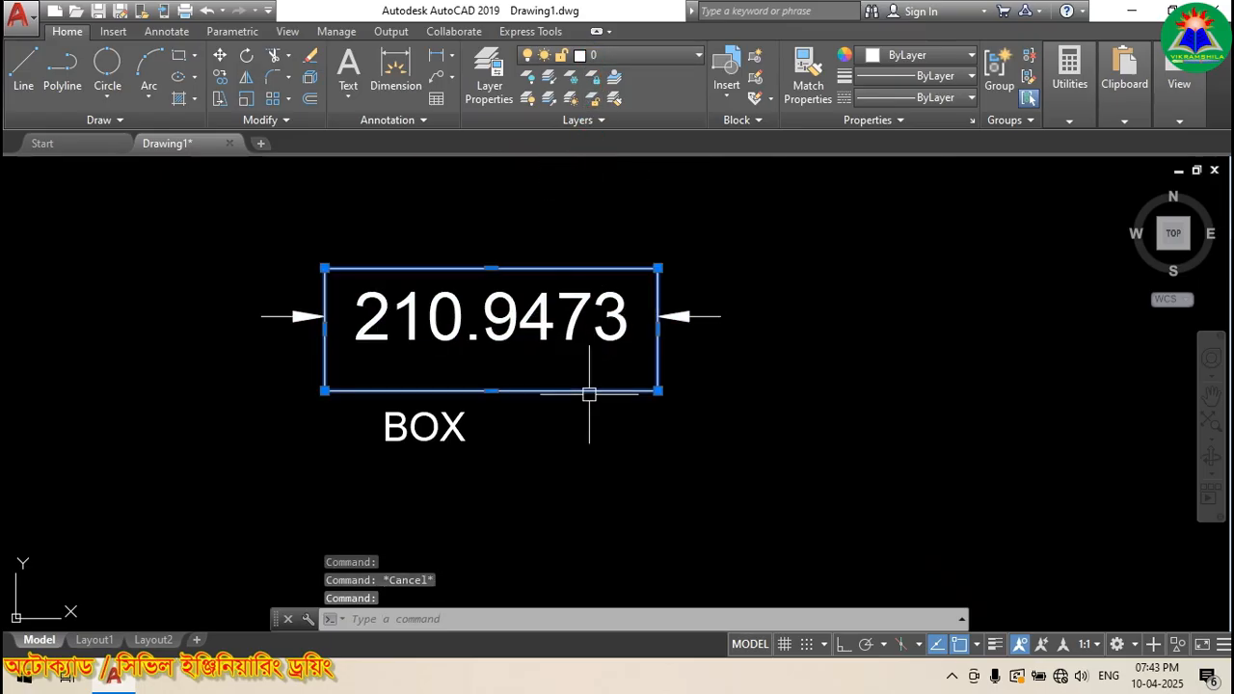
{"action": "key", "text": "Escape"}
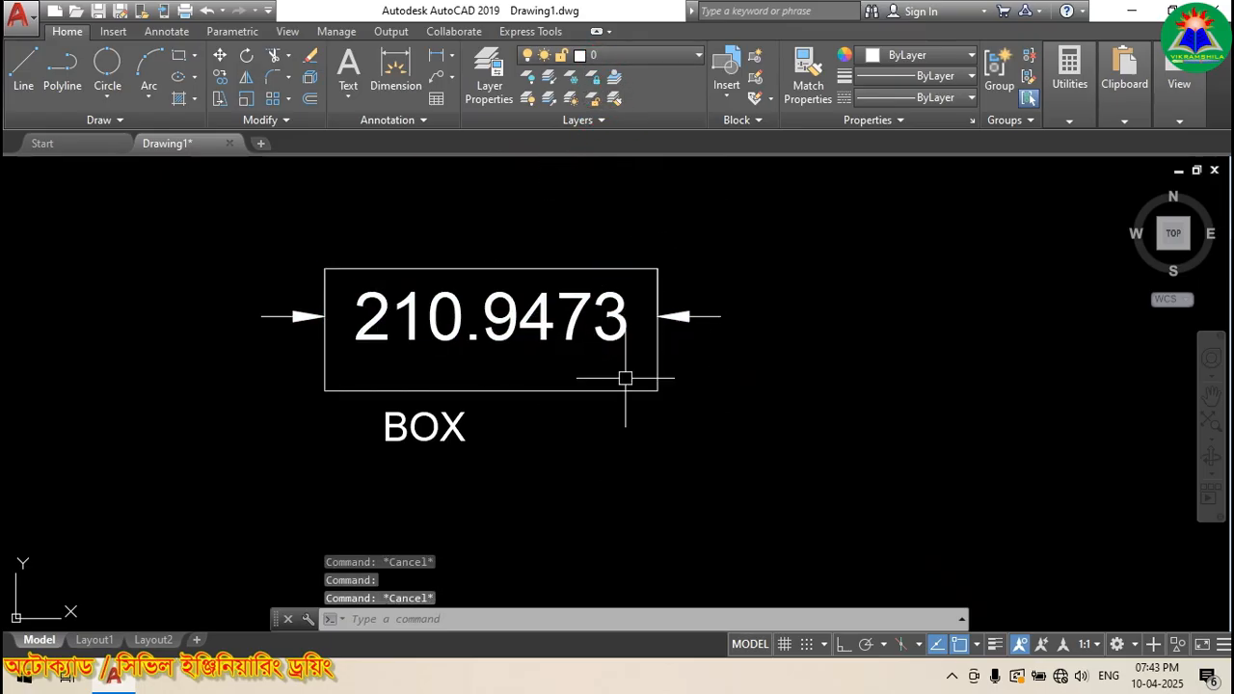
{"action": "left_click", "coordinate": [525, 321]}
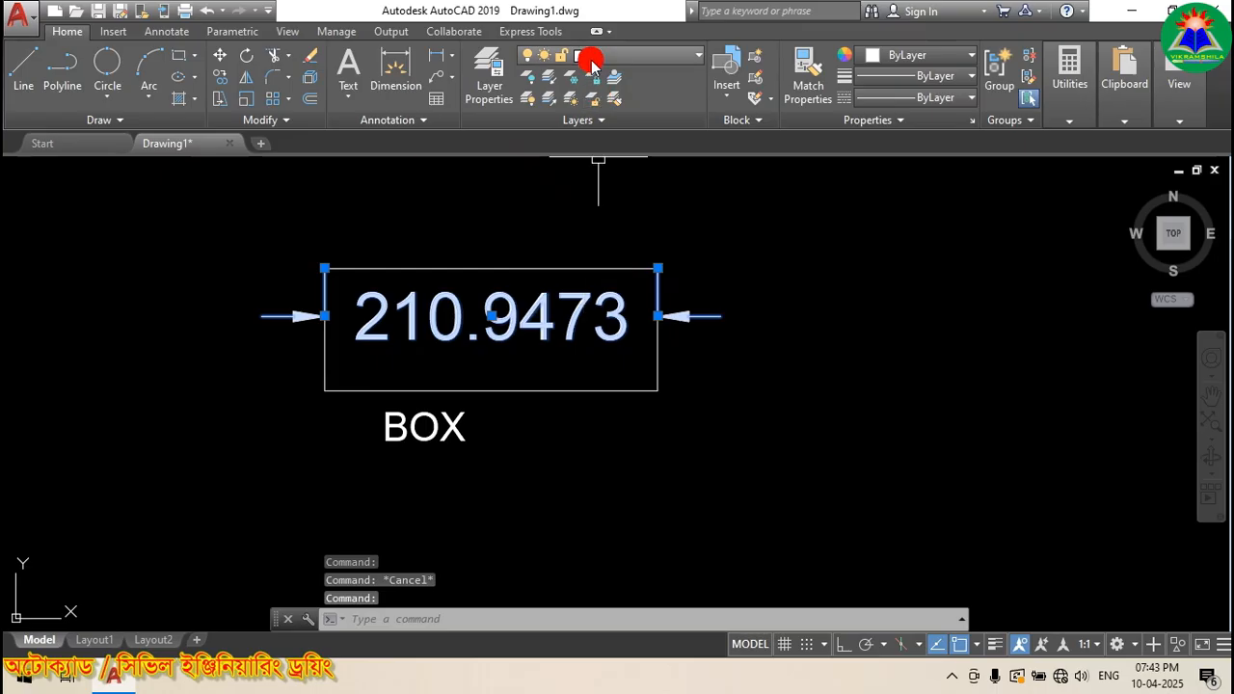
{"action": "key", "text": "Escape"}
{"action": "left_click", "coordinate": [447, 427]}
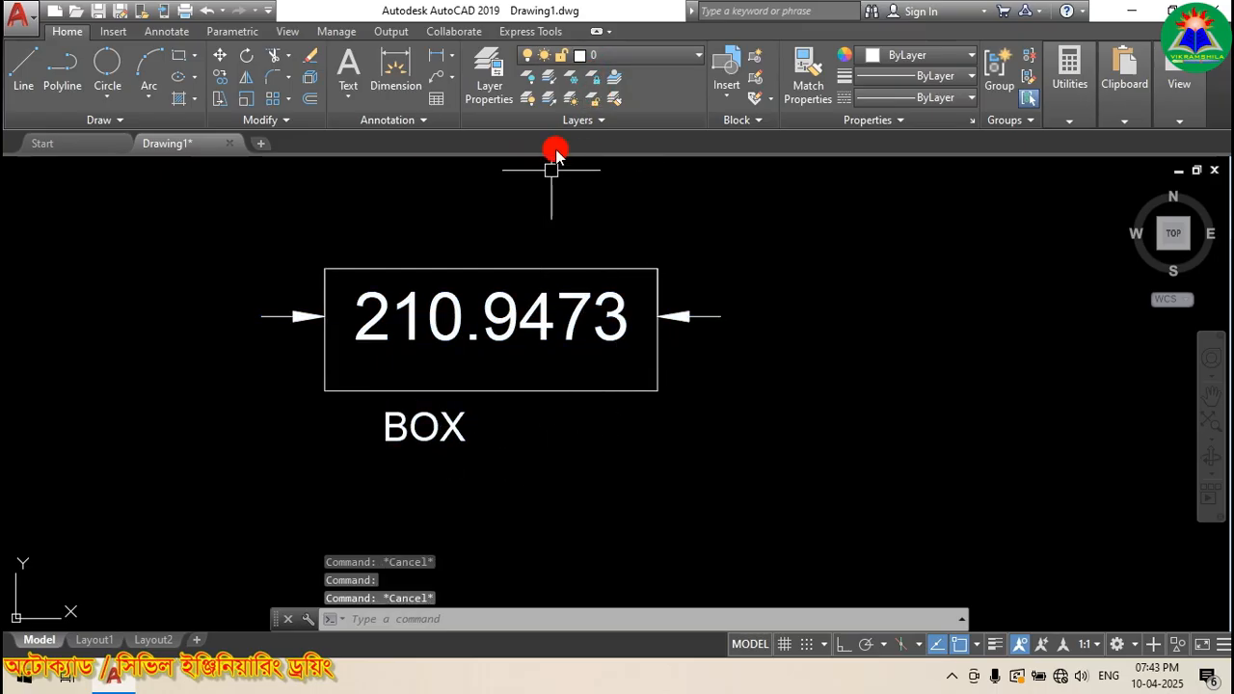
{"action": "left_click", "coordinate": [569, 98]}
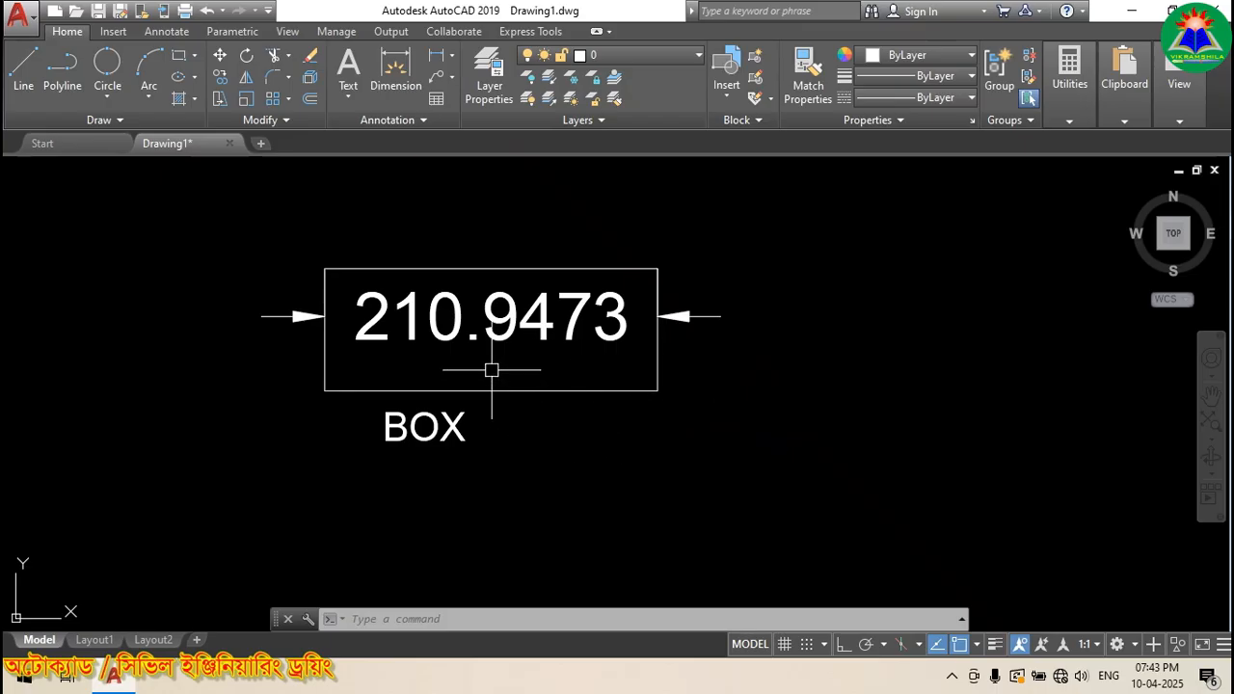
{"action": "left_click", "coordinate": [600, 63]}
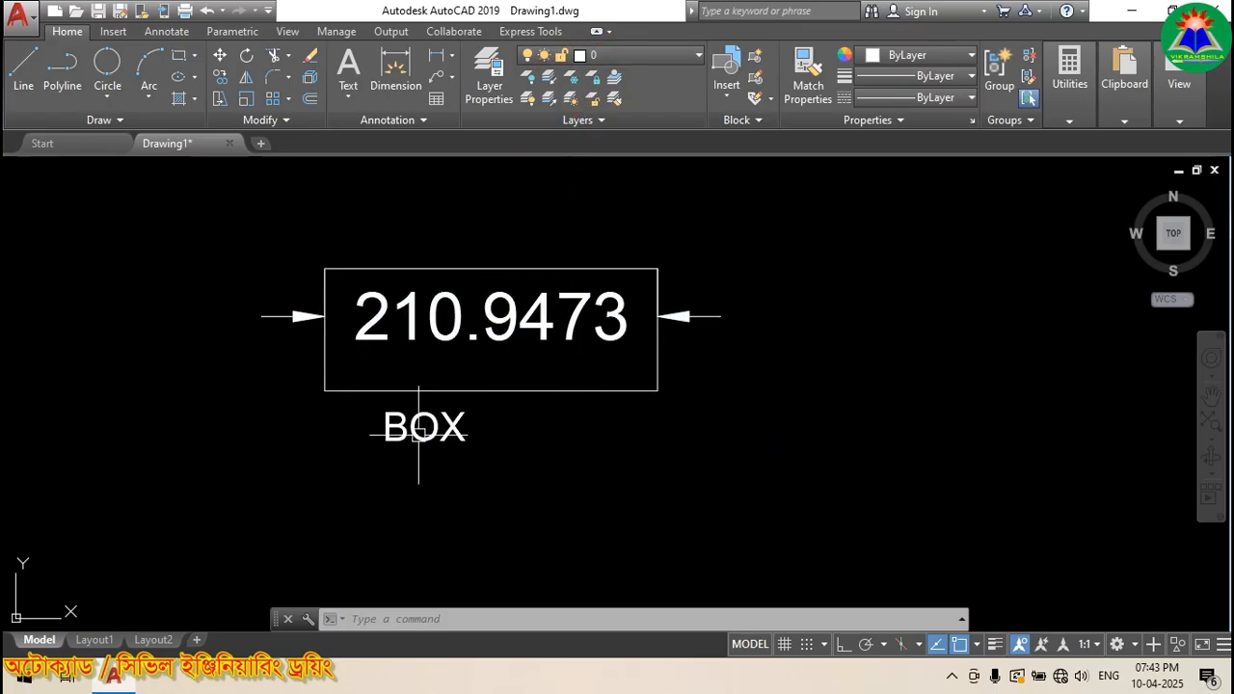
{"action": "left_click", "coordinate": [611, 58]}
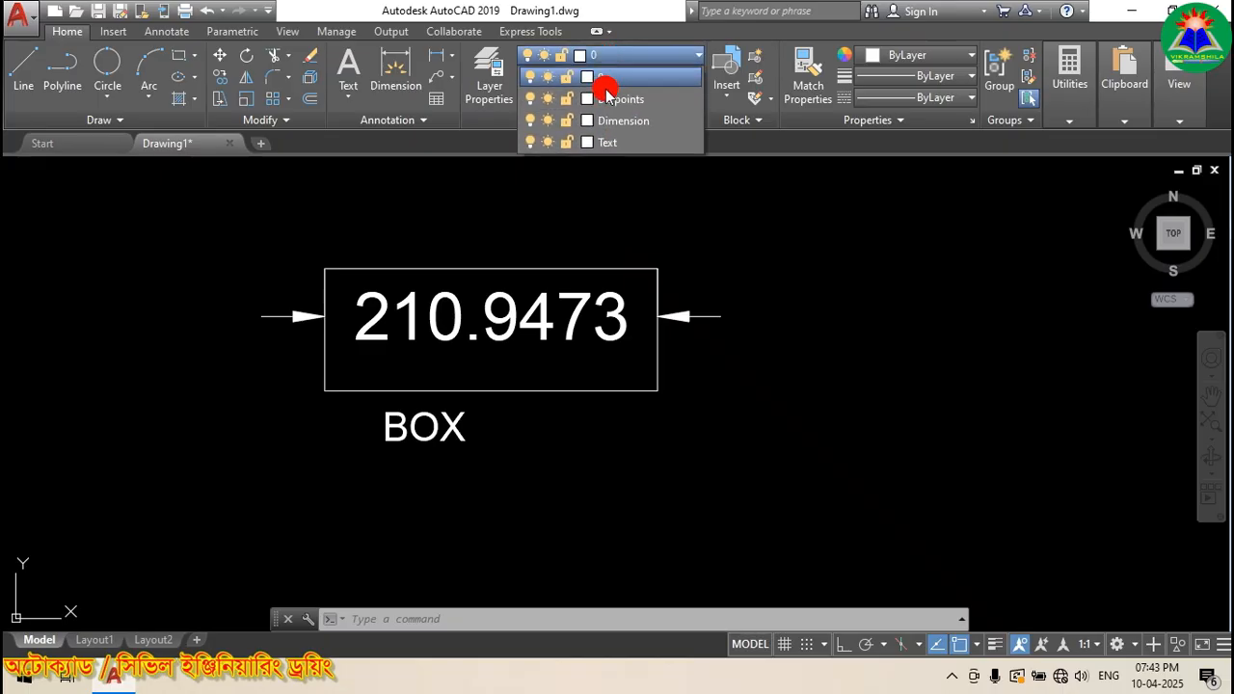
{"action": "left_click", "coordinate": [751, 228]}
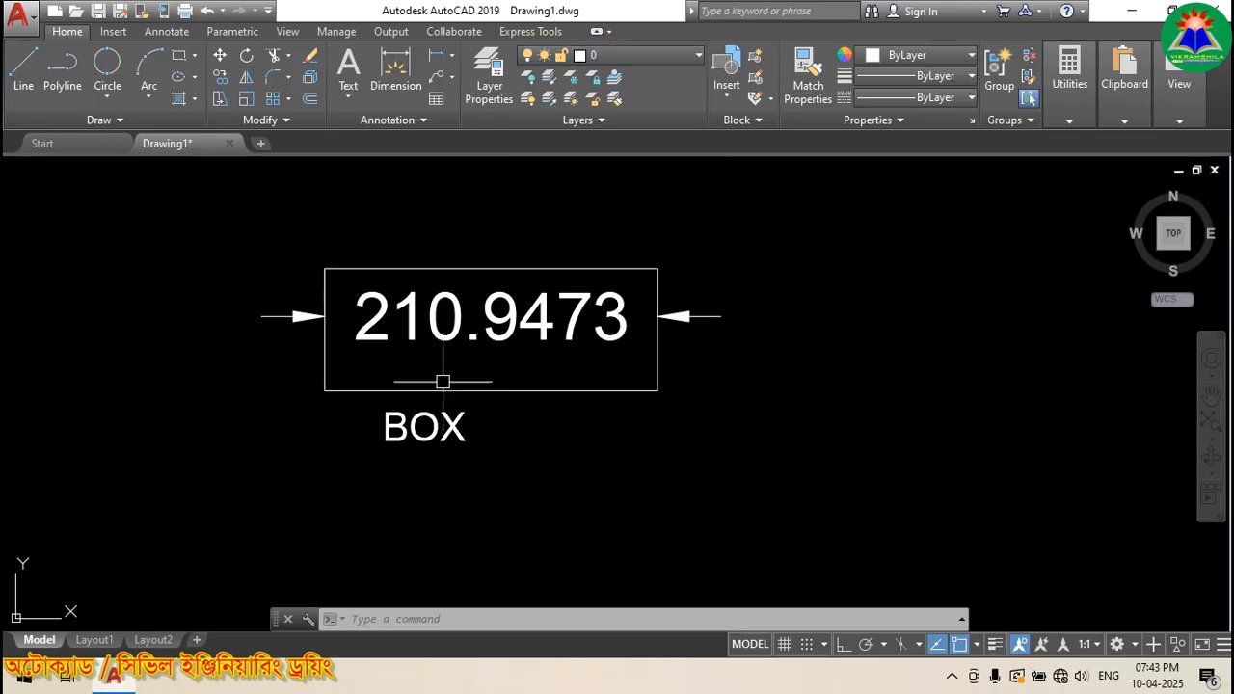
{"action": "left_click", "coordinate": [442, 327]}
Step: Delete the 210.9473 dimension and the BOX label, keeping only the rectangle
{"action": "key", "text": "Delete"}
{"action": "left_click", "coordinate": [449, 424]}
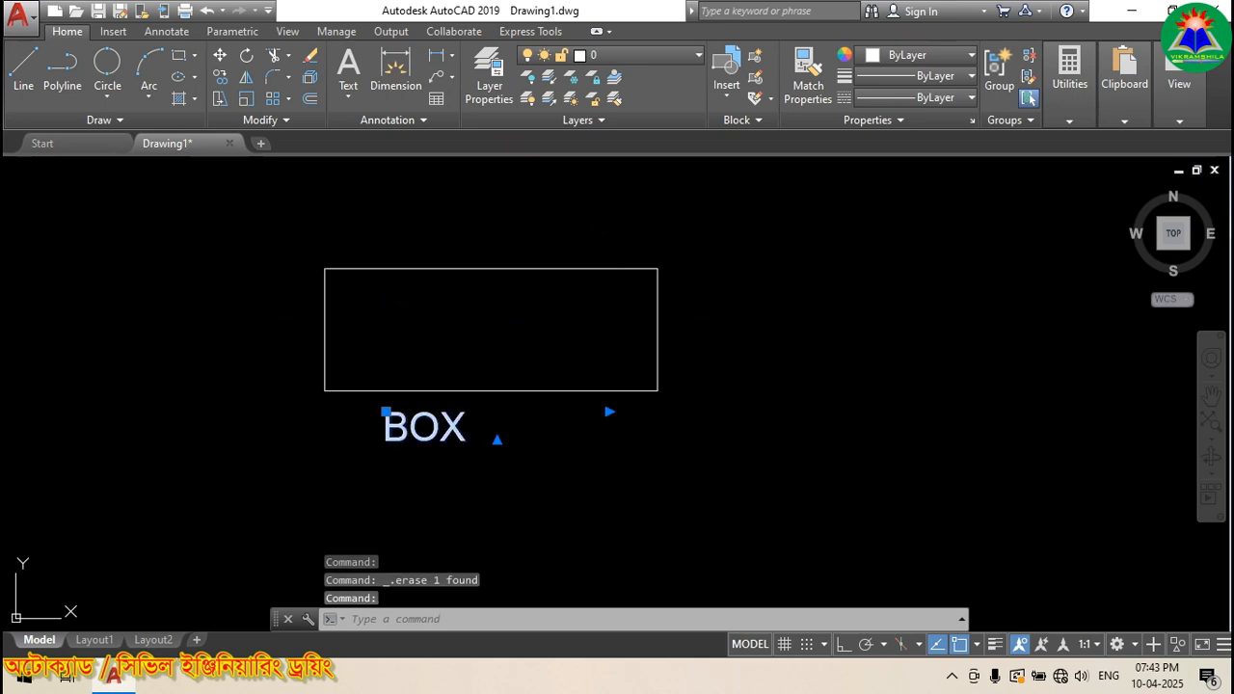
{"action": "key", "text": "Delete"}
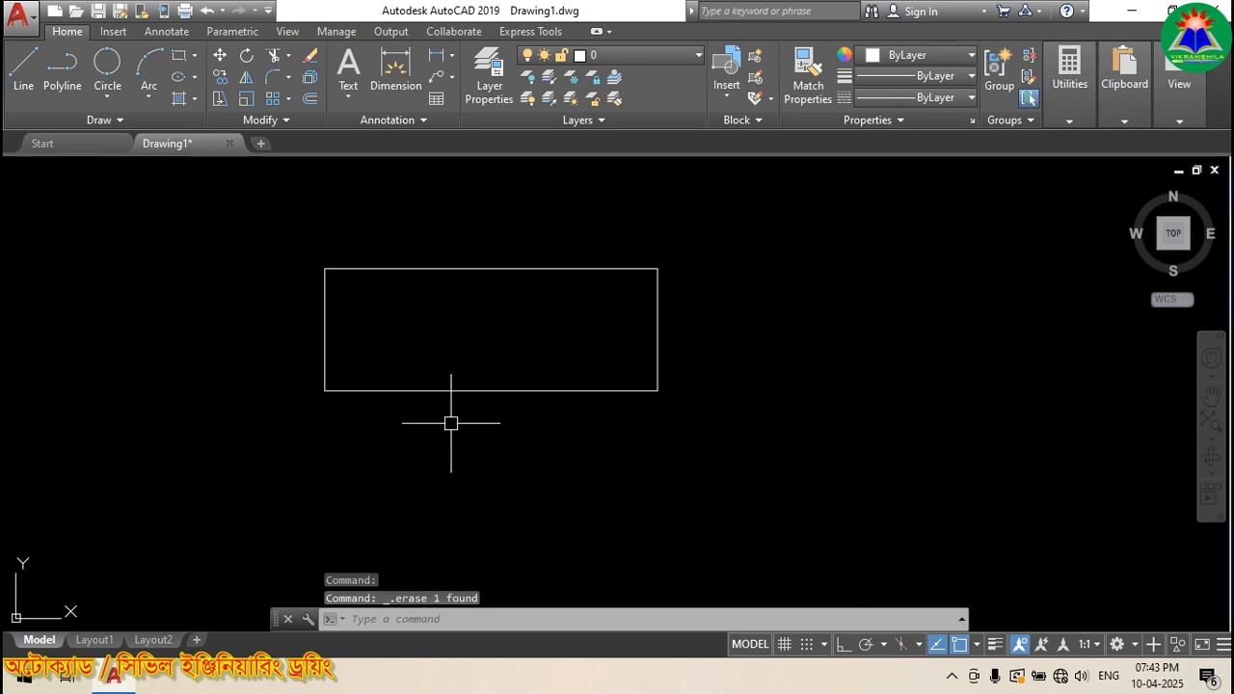
{"action": "left_click", "coordinate": [480, 271]}
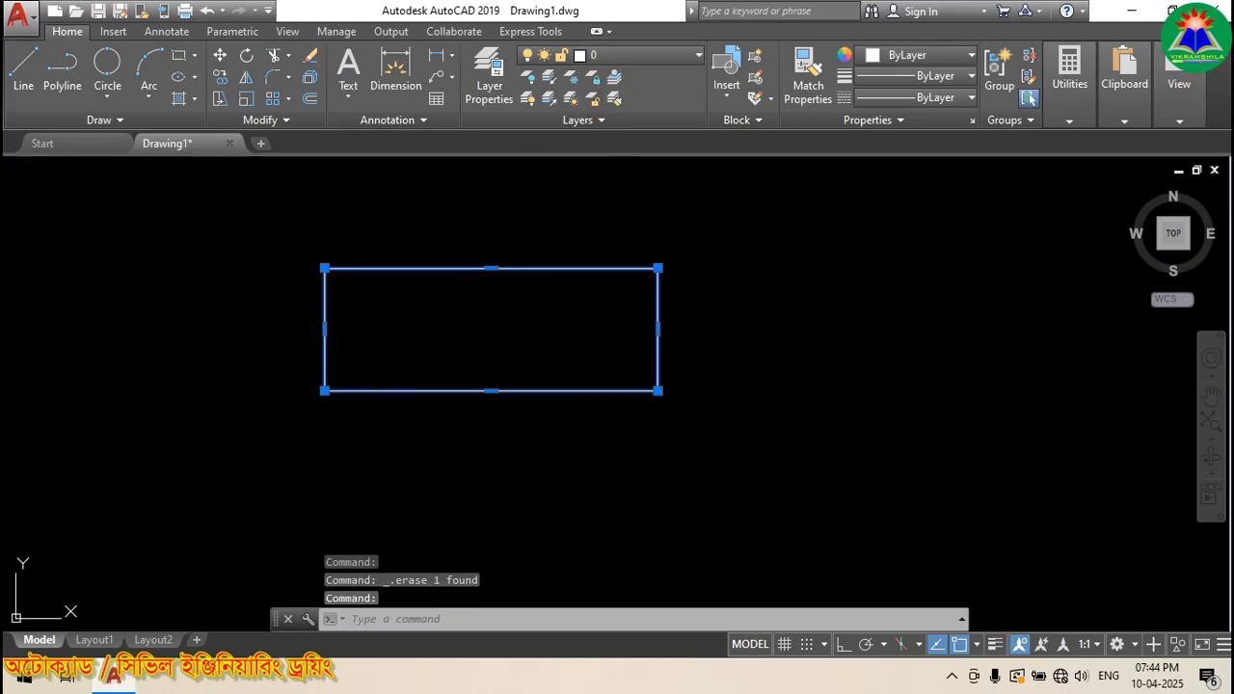
{"action": "key", "text": "Escape"}
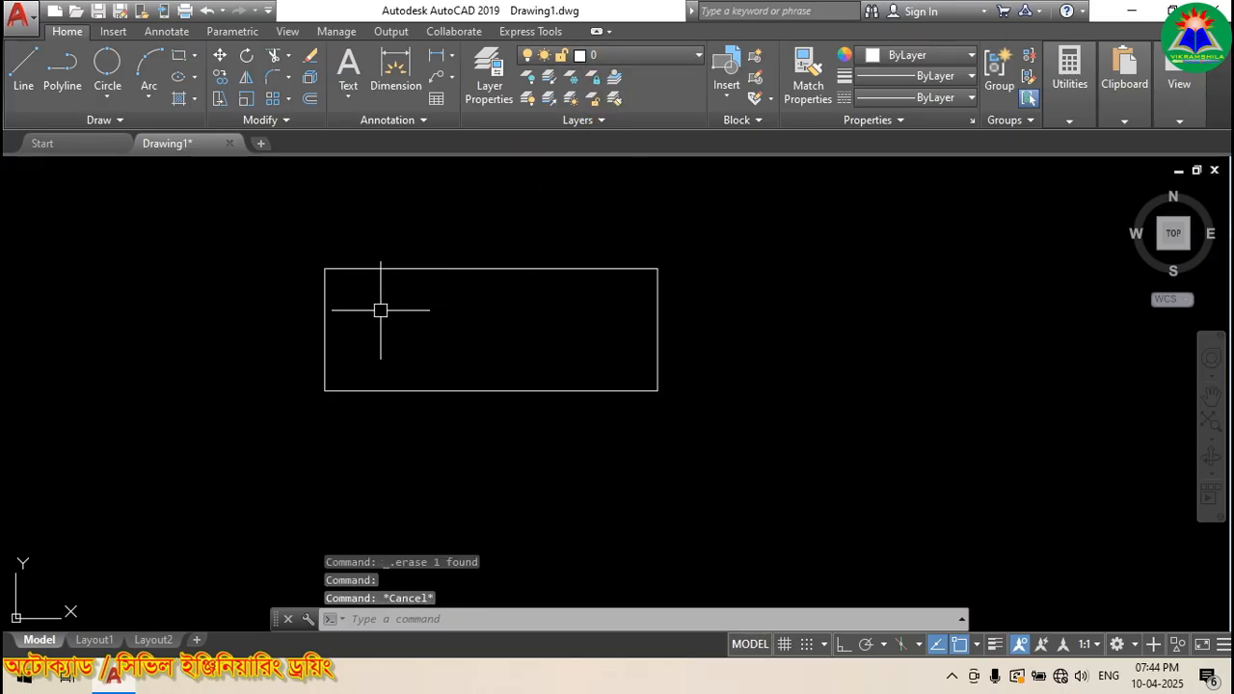
{"action": "left_click", "coordinate": [644, 58]}
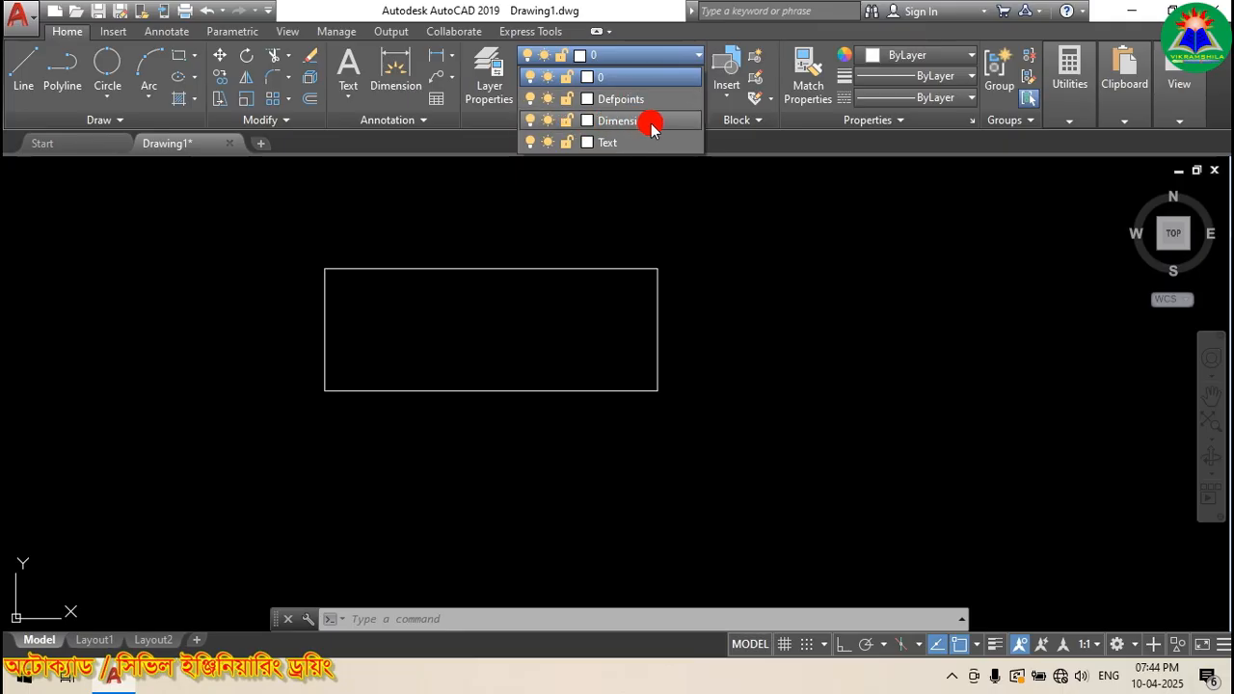
Step: Make Dimension the current layer
{"action": "left_click", "coordinate": [622, 123]}
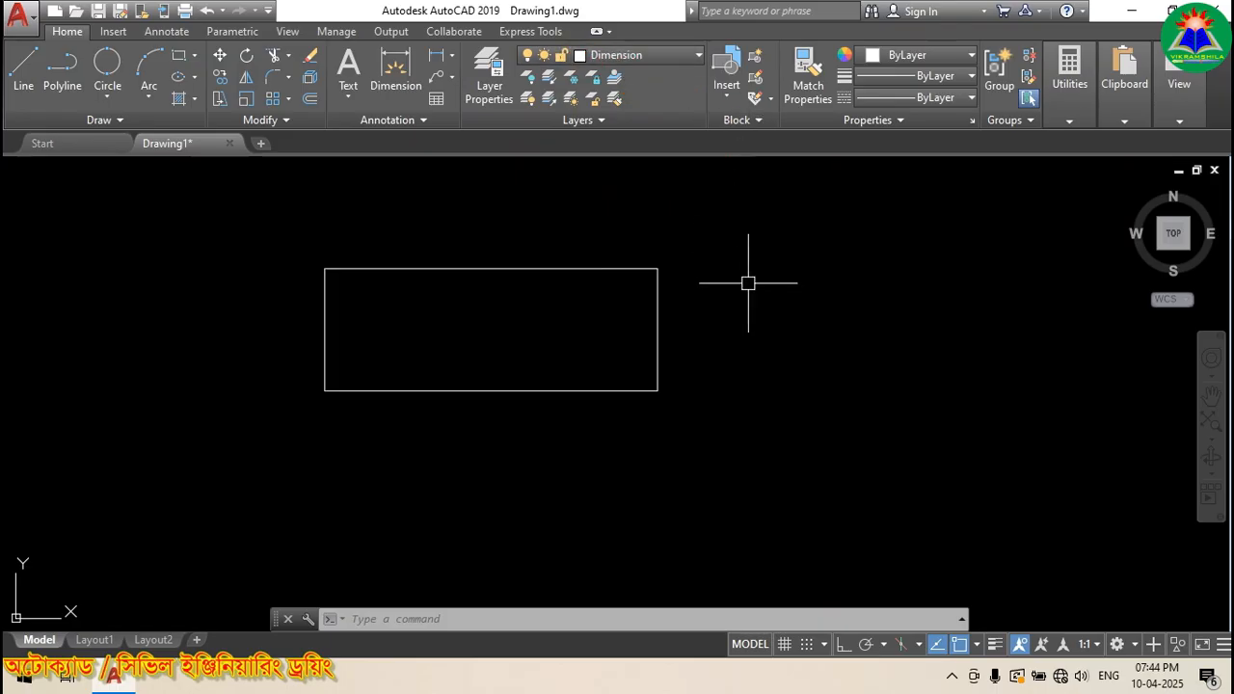
{"action": "left_click", "coordinate": [479, 90]}
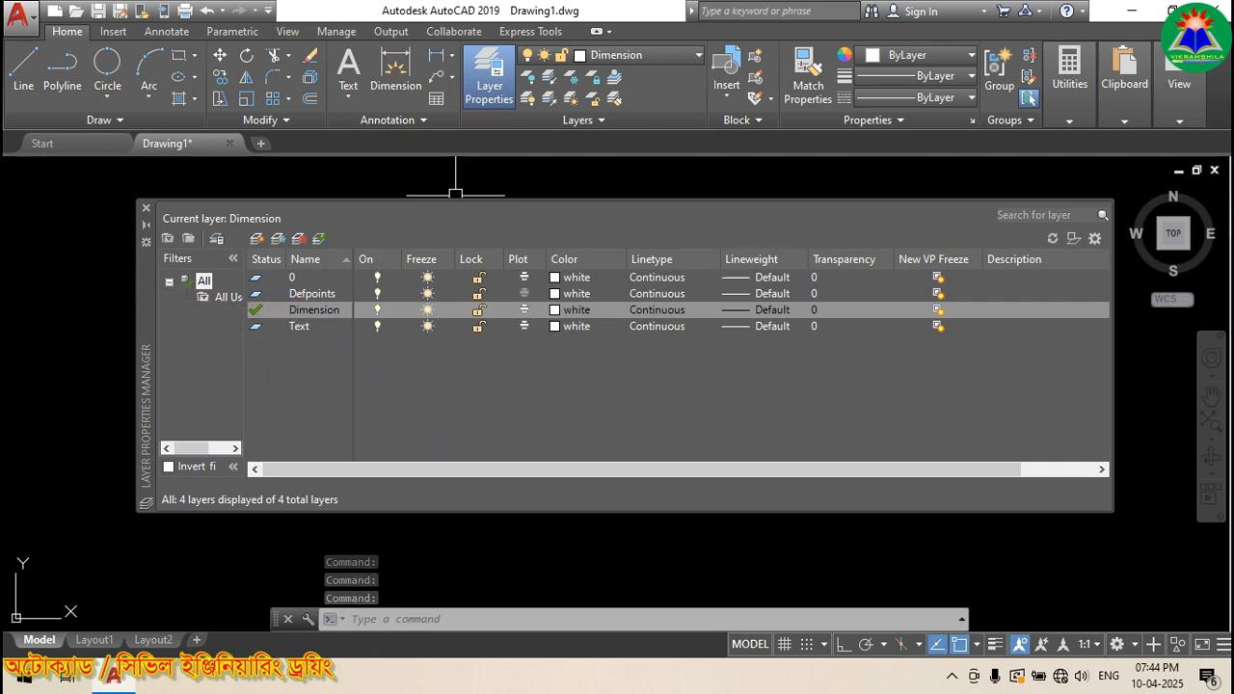
{"action": "left_click", "coordinate": [146, 208]}
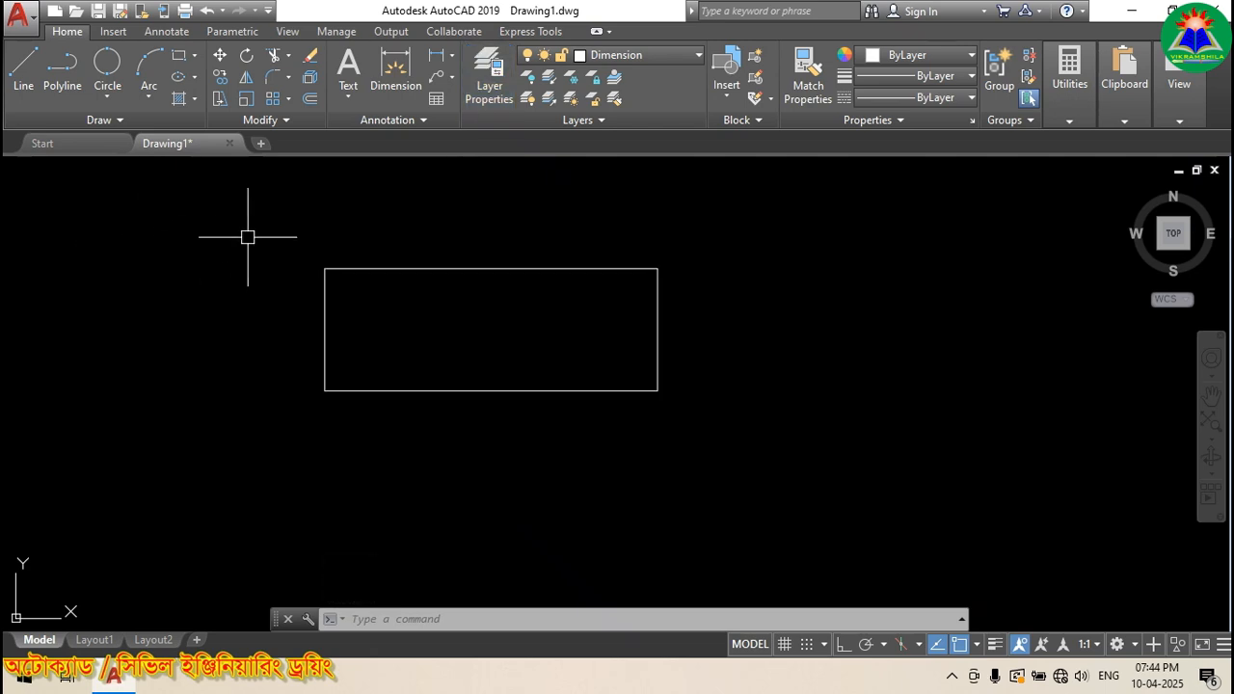
Step: Dimension the rectangle's top edge at 210.9473, placing the dimension line above it
{"action": "left_click", "coordinate": [435, 58]}
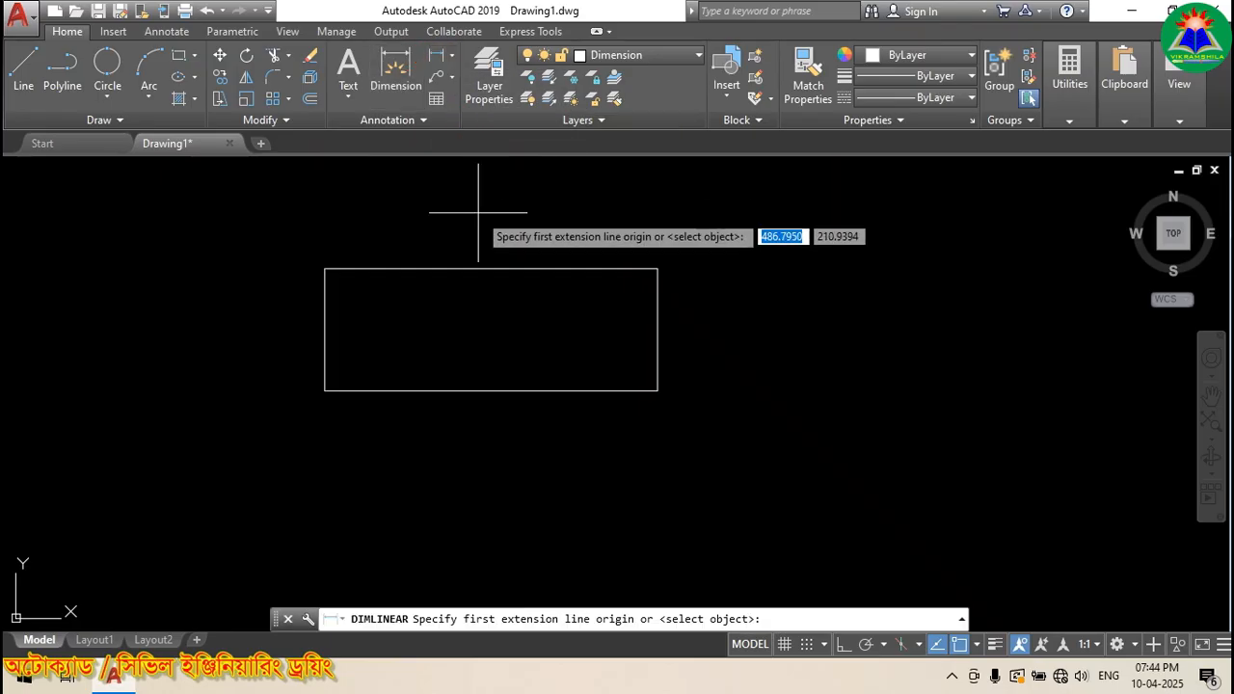
{"action": "key", "text": "Return"}
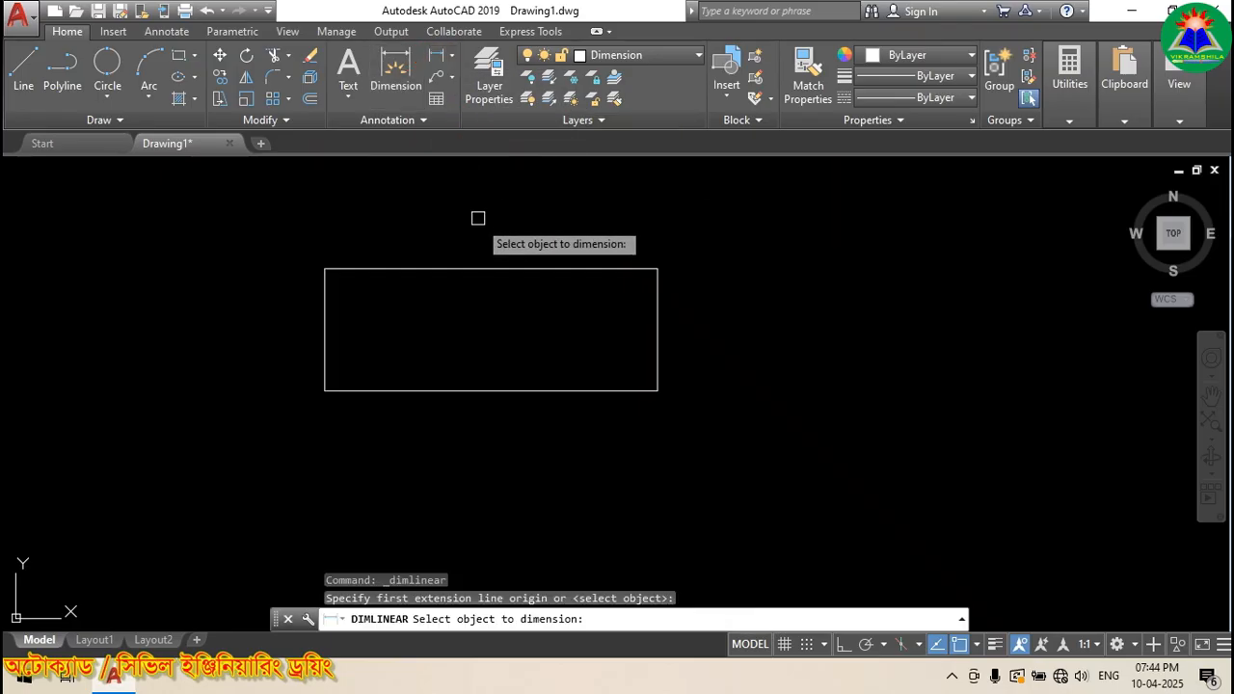
{"action": "left_click", "coordinate": [473, 269]}
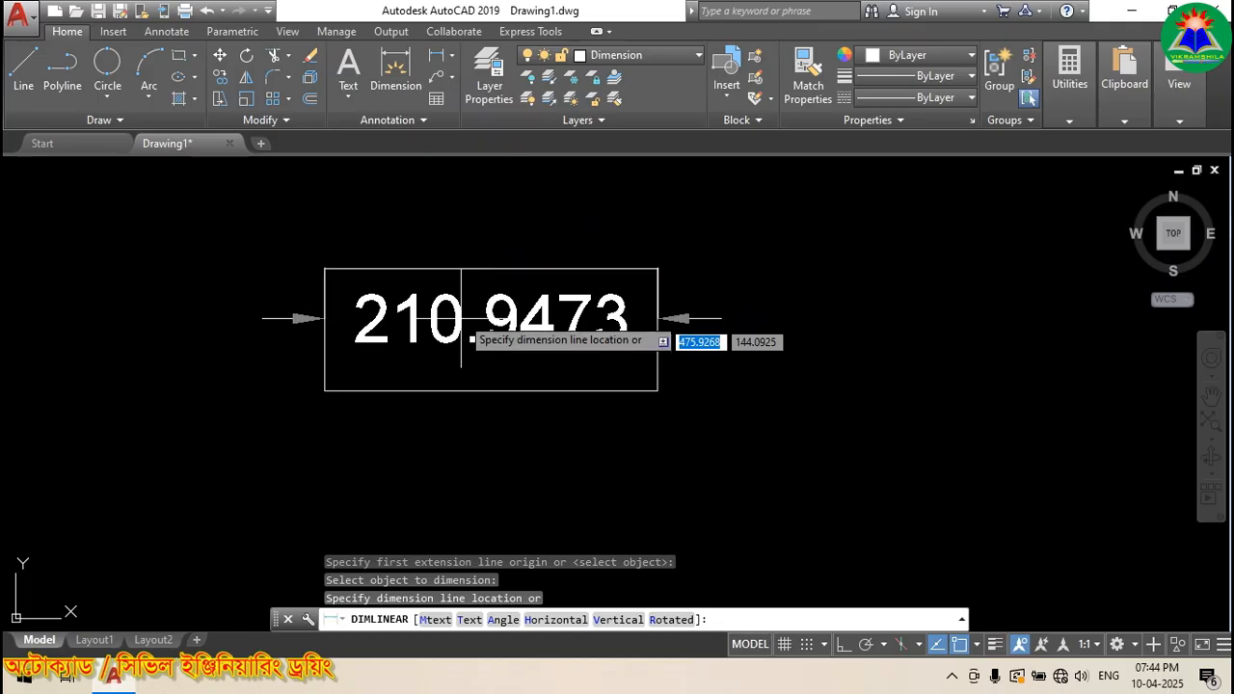
{"action": "left_click", "coordinate": [459, 212]}
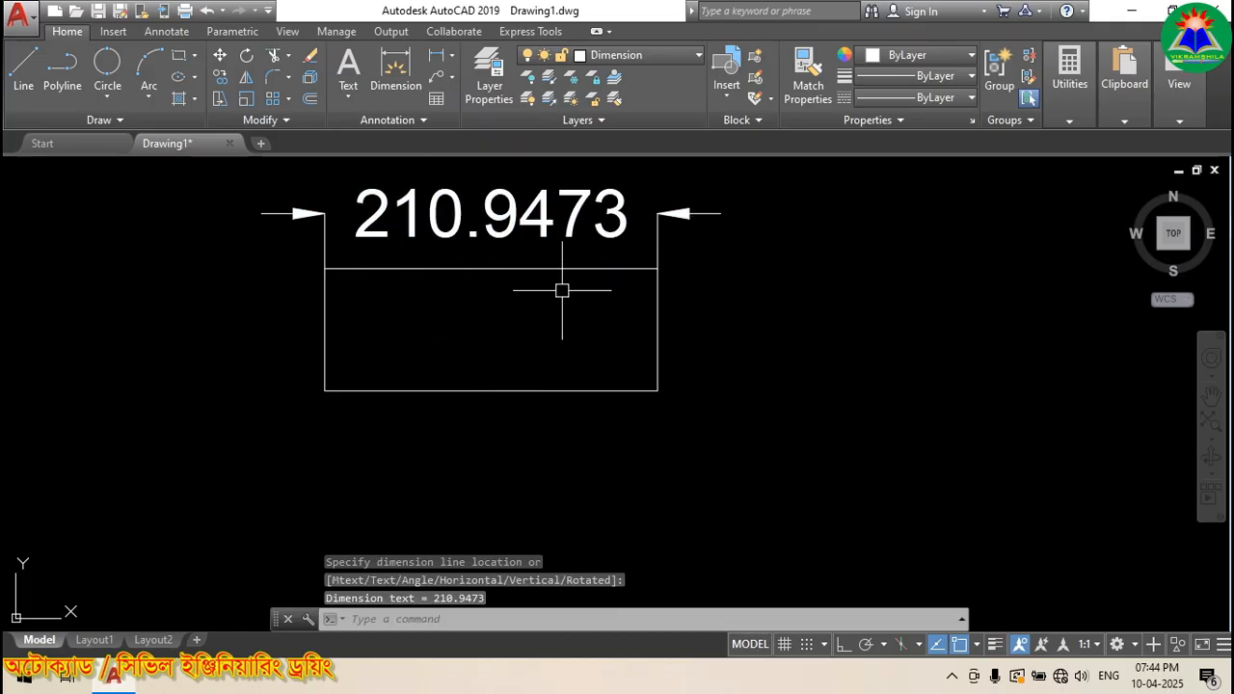
Step: On the Text layer, write 'BOX' at height 20 inside the rectangle
{"action": "left_click", "coordinate": [656, 61]}
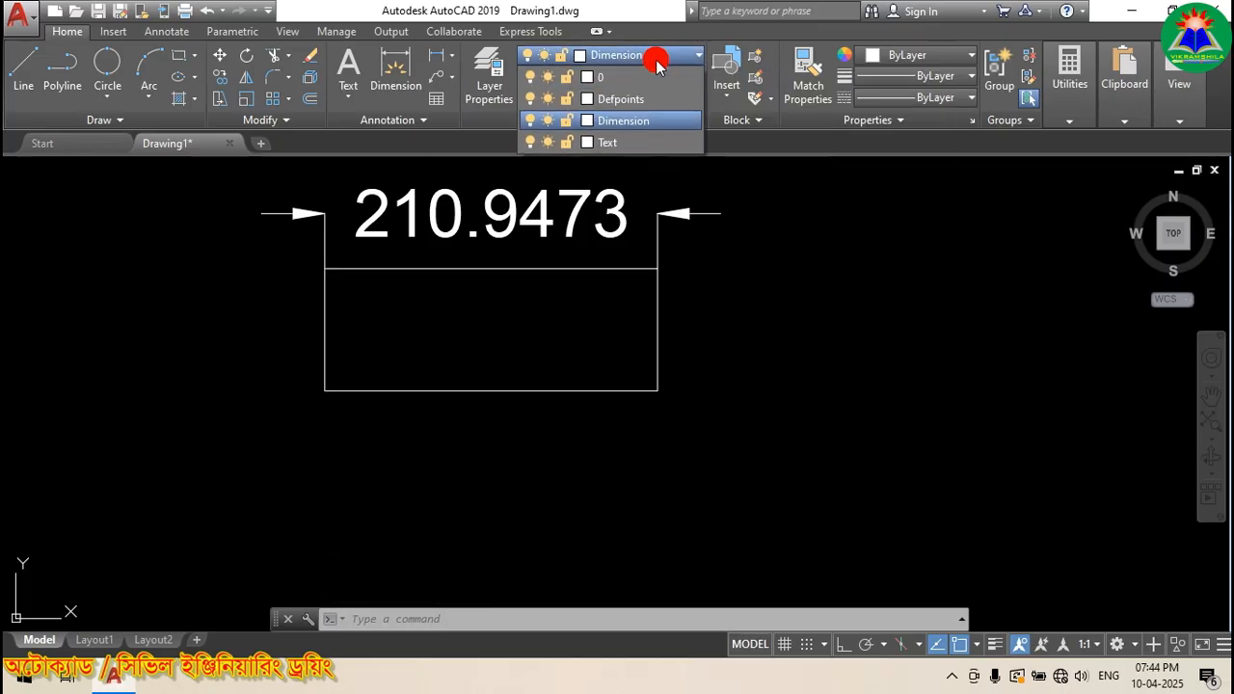
{"action": "left_click", "coordinate": [632, 142]}
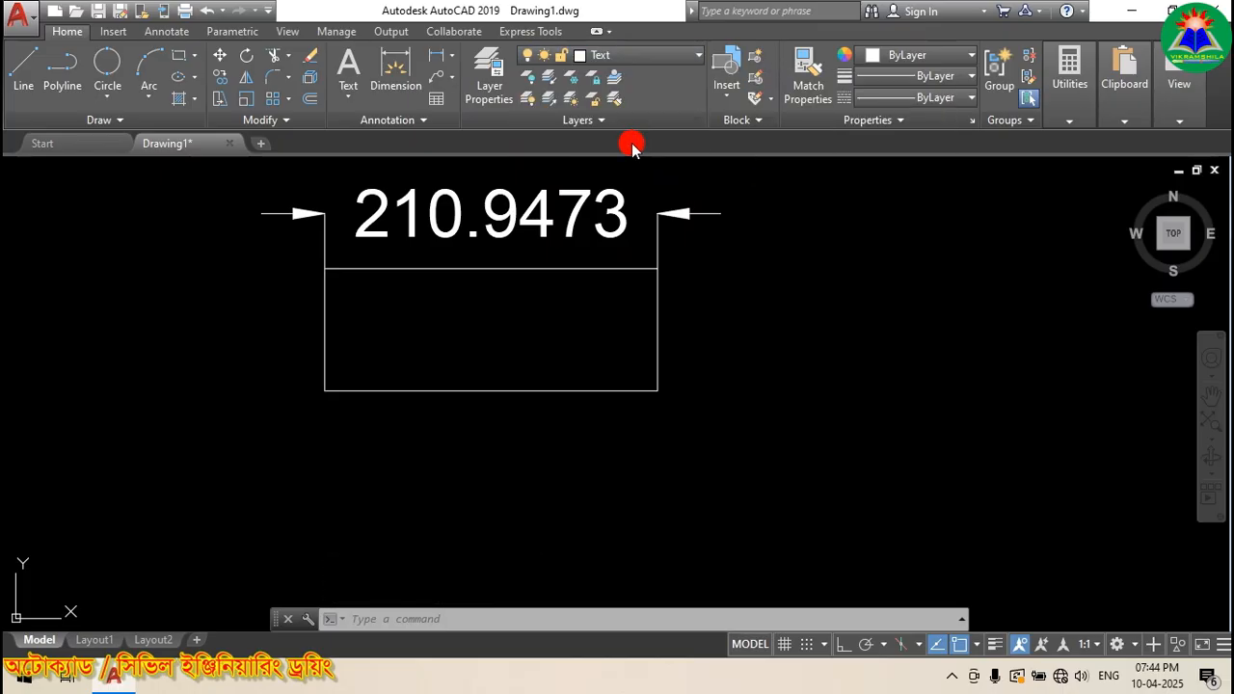
{"action": "left_click", "coordinate": [348, 69]}
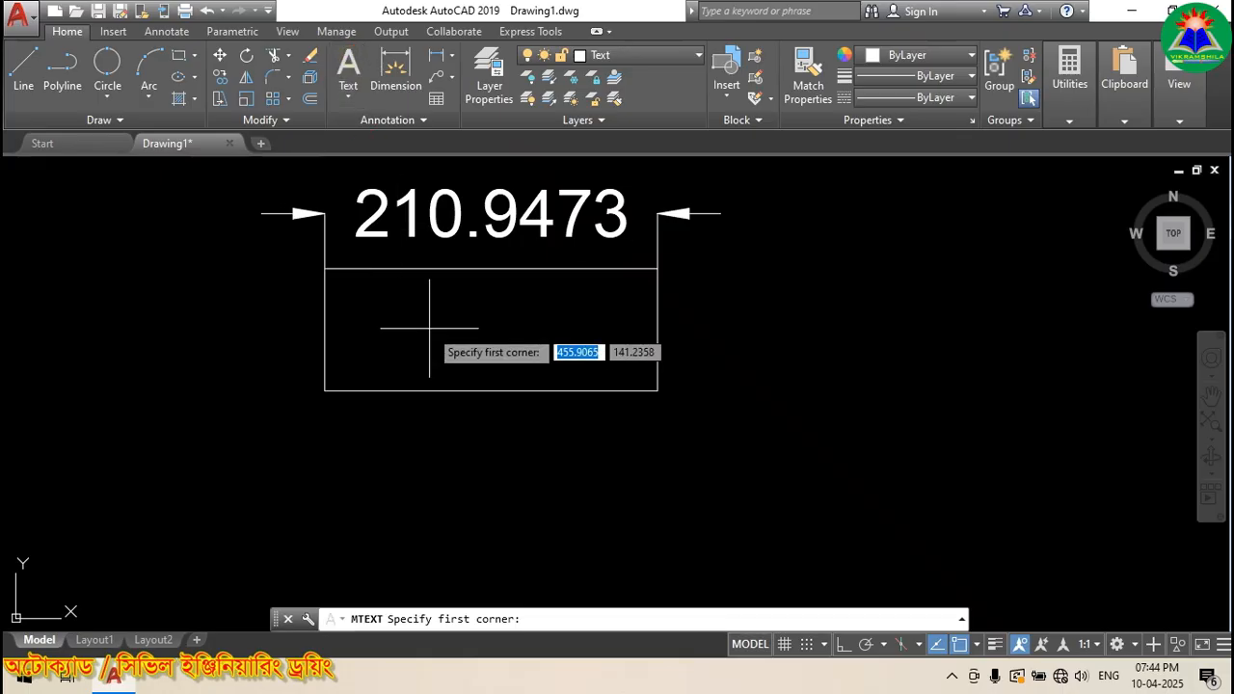
{"action": "left_click", "coordinate": [385, 302]}
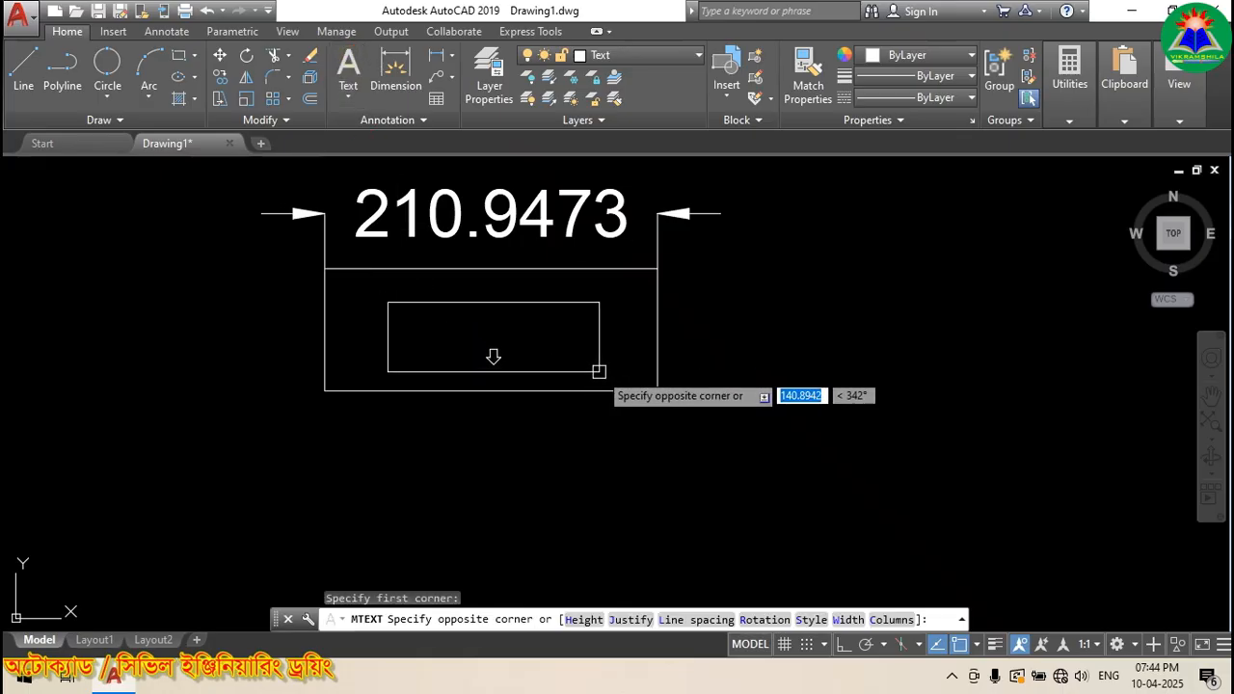
{"action": "left_click", "coordinate": [519, 337]}
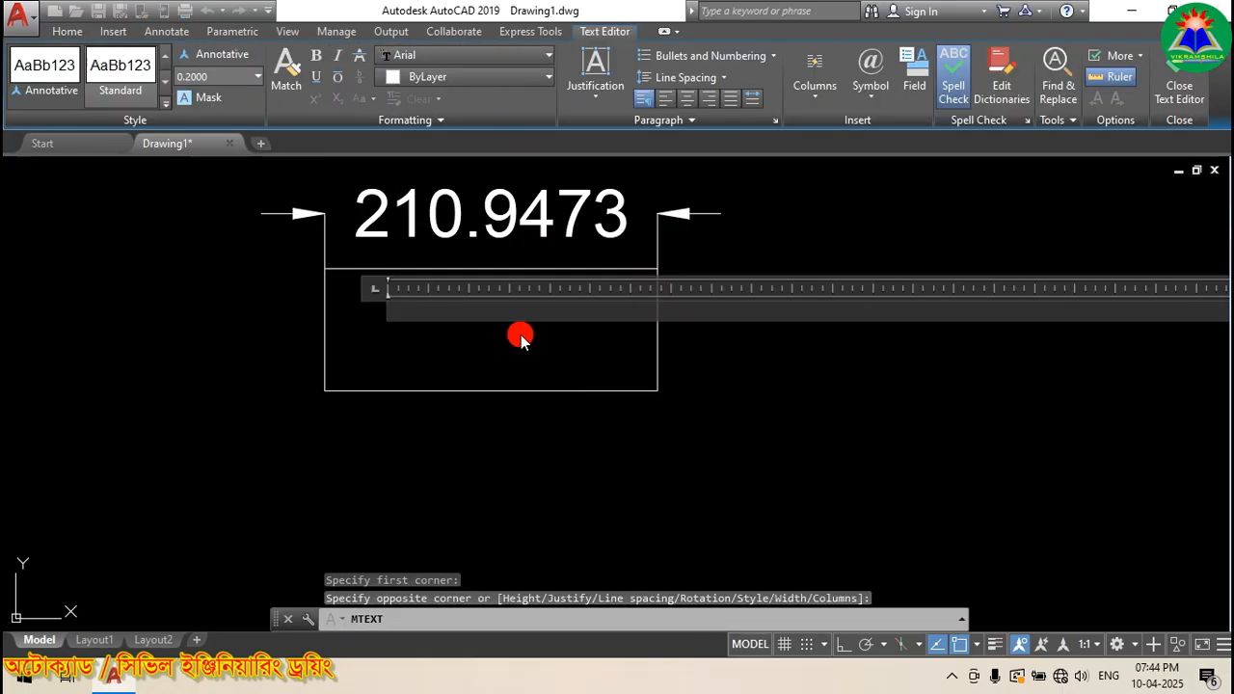
{"action": "left_click", "coordinate": [246, 81]}
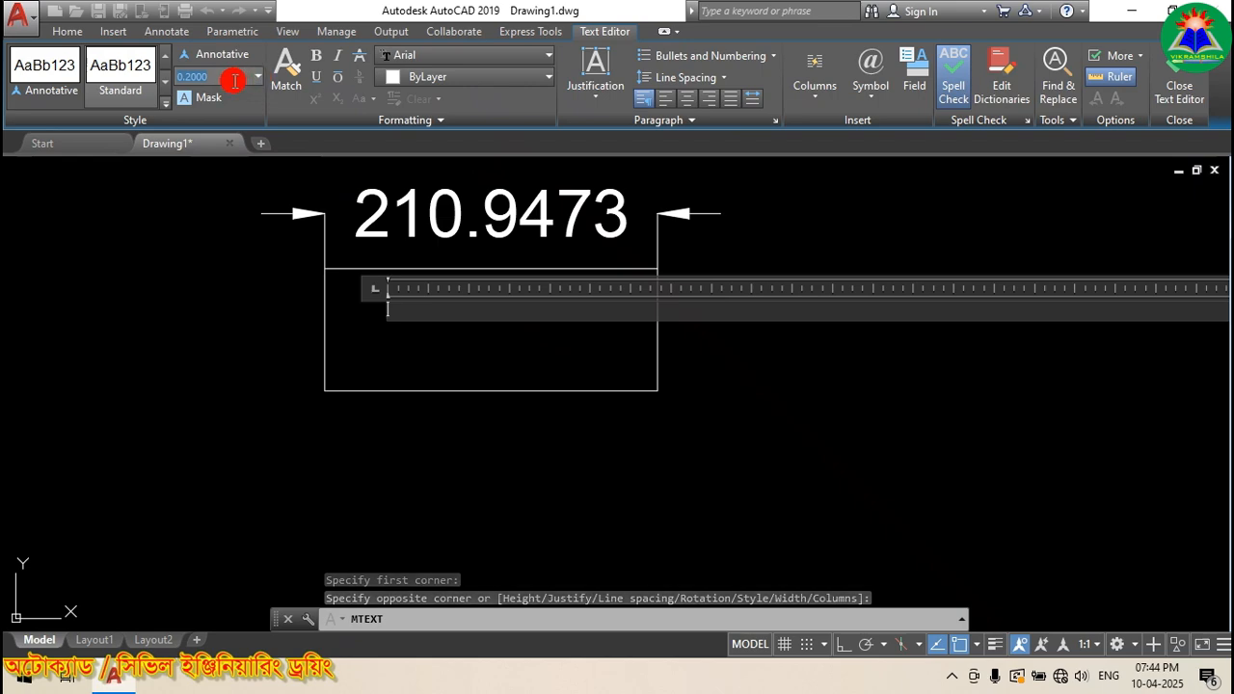
{"action": "type", "text": "20"}
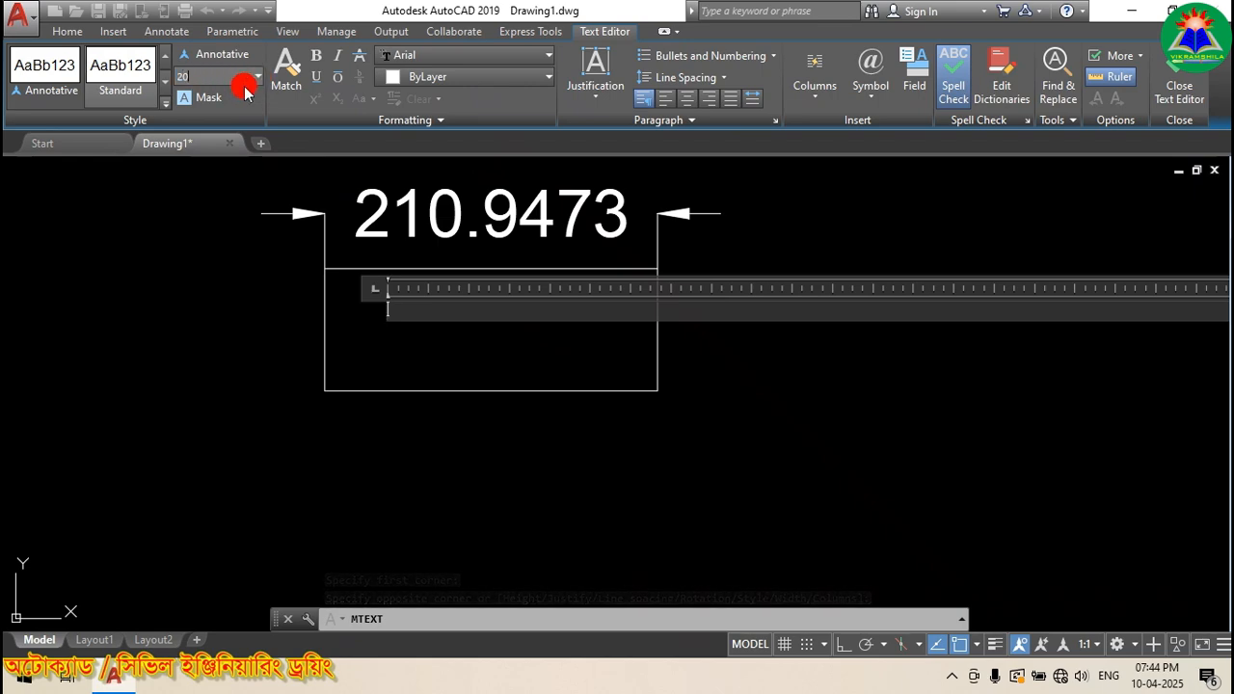
{"action": "key", "text": "Return"}
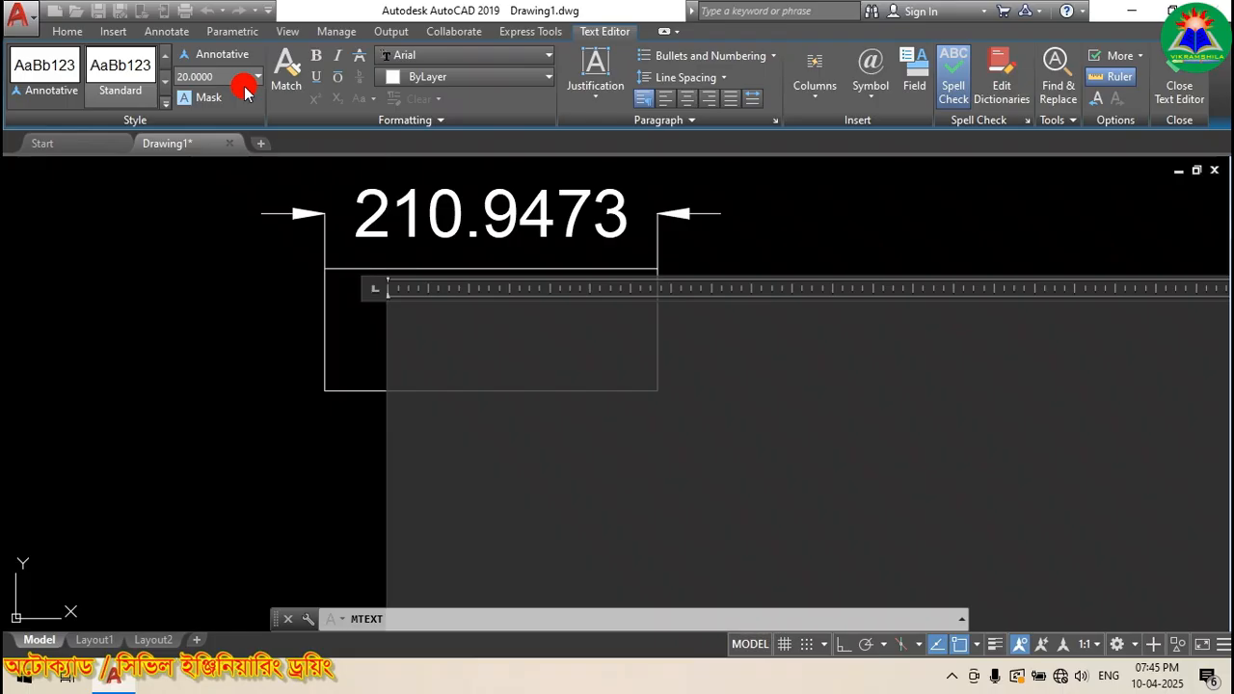
{"action": "type", "text": "BO"}
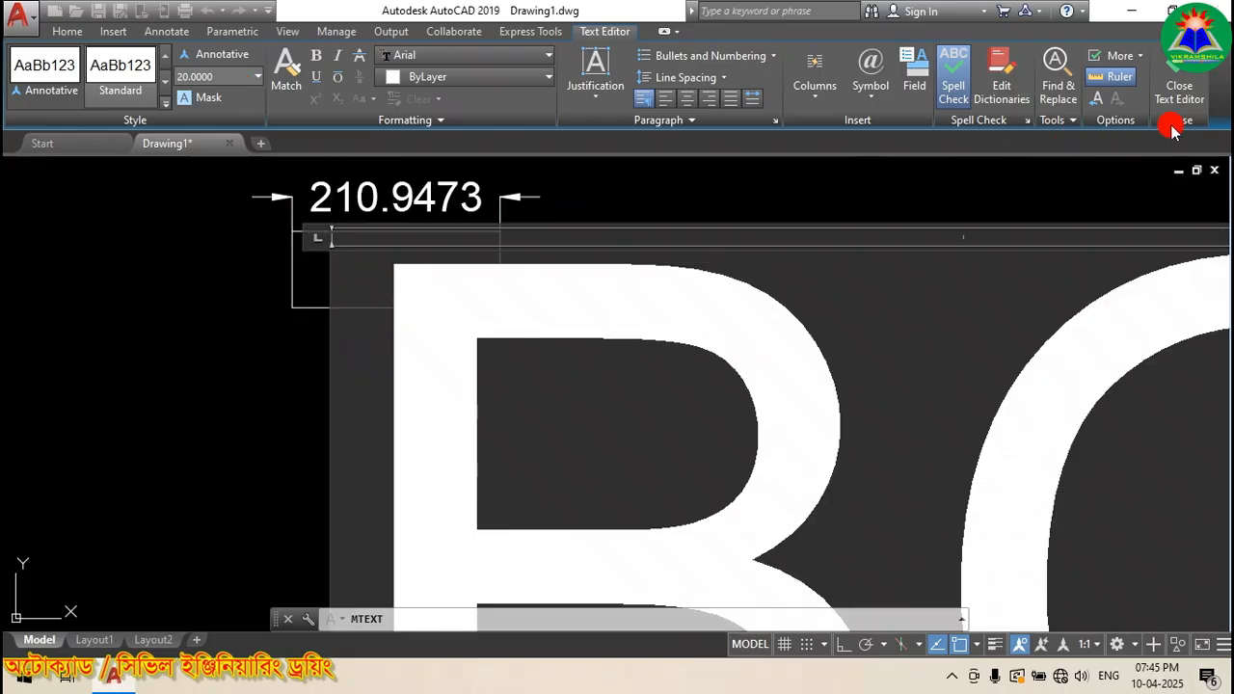
{"action": "left_click", "coordinate": [1172, 89]}
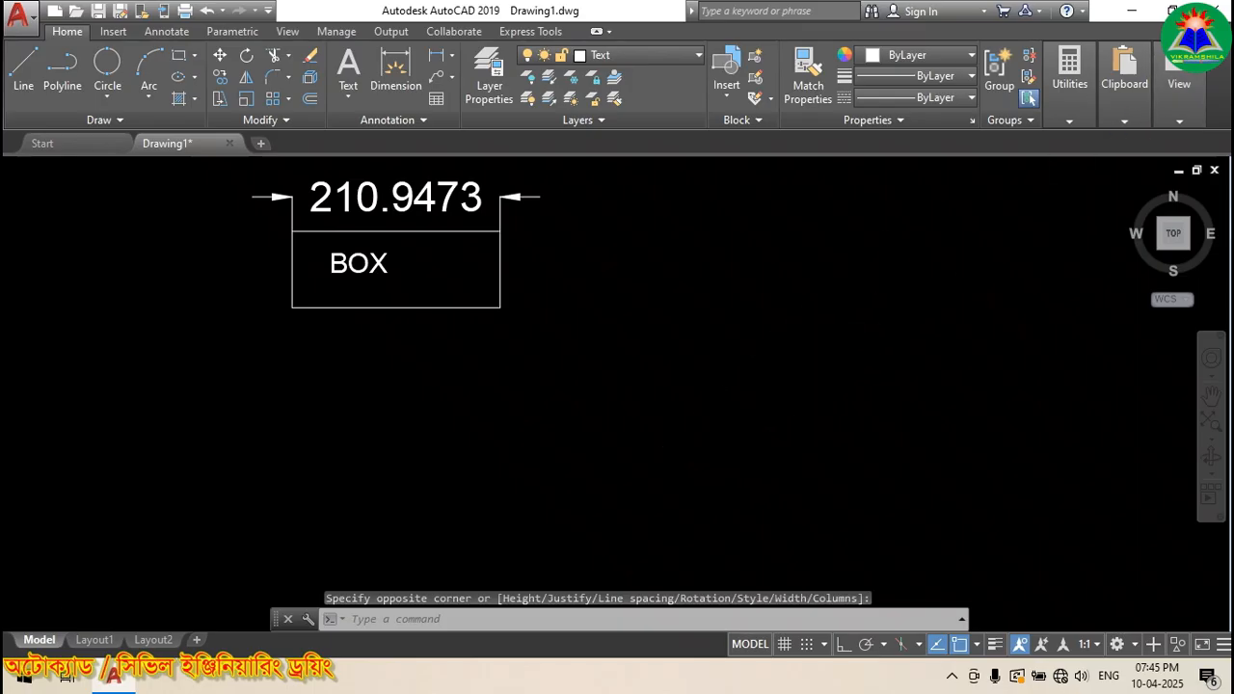
{"action": "scroll", "coordinate": [694, 433], "scroll_direction": "down", "scroll_amount": 2}
{"action": "scroll", "coordinate": [482, 306], "scroll_direction": "up", "scroll_amount": 4}
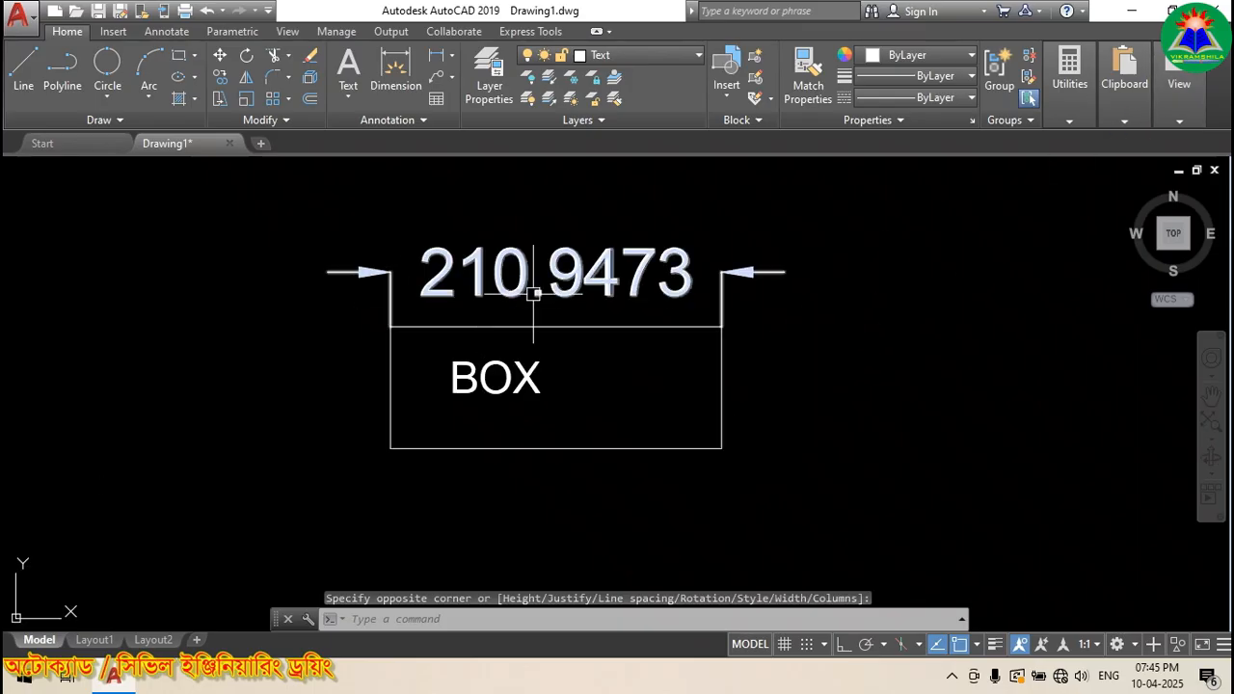
{"action": "left_click", "coordinate": [423, 450]}
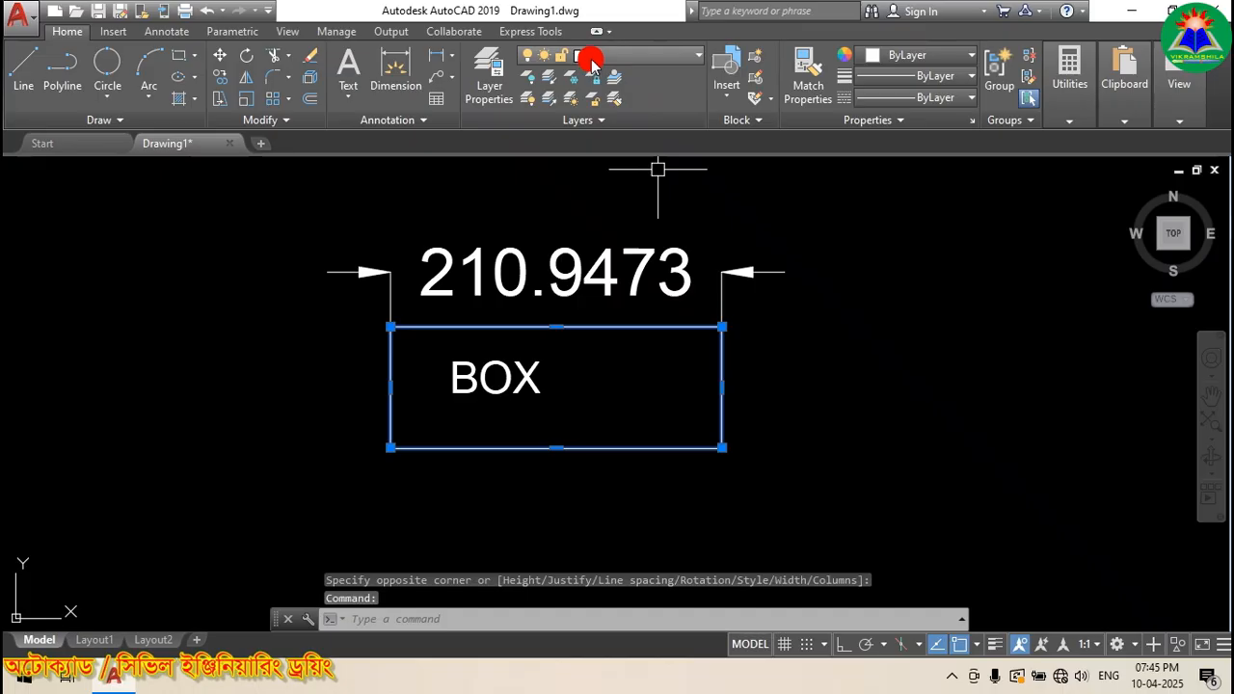
{"action": "key", "text": "Escape"}
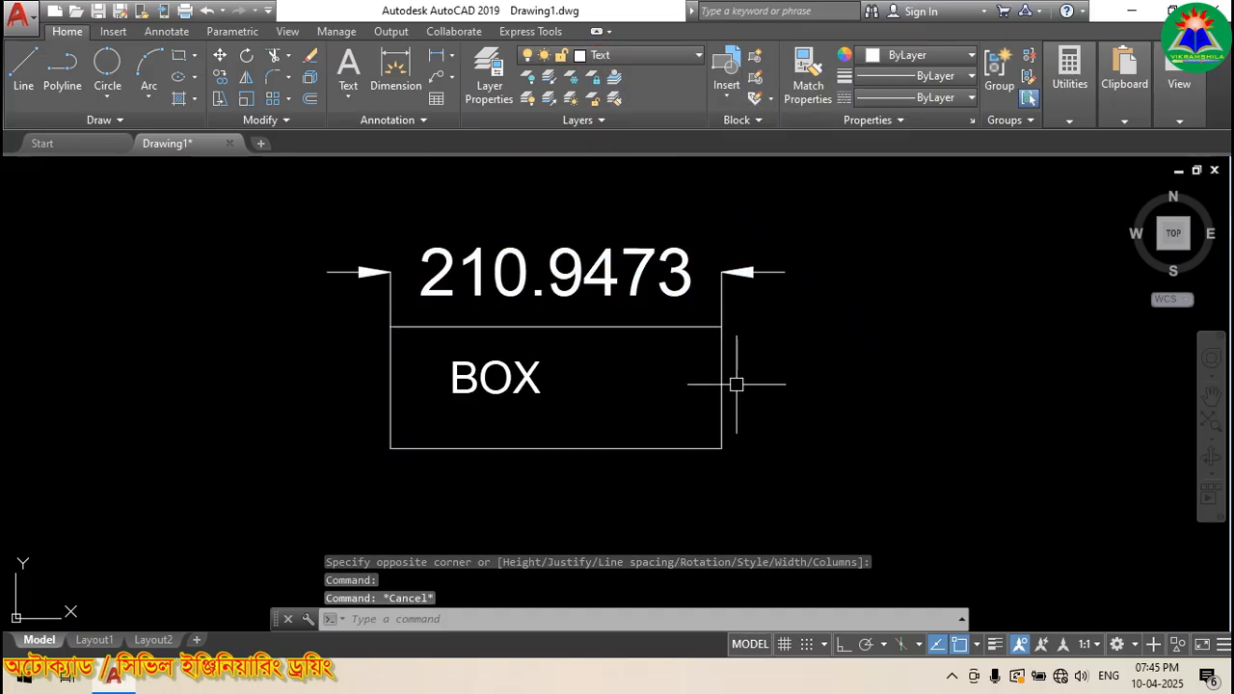
{"action": "left_click", "coordinate": [540, 270]}
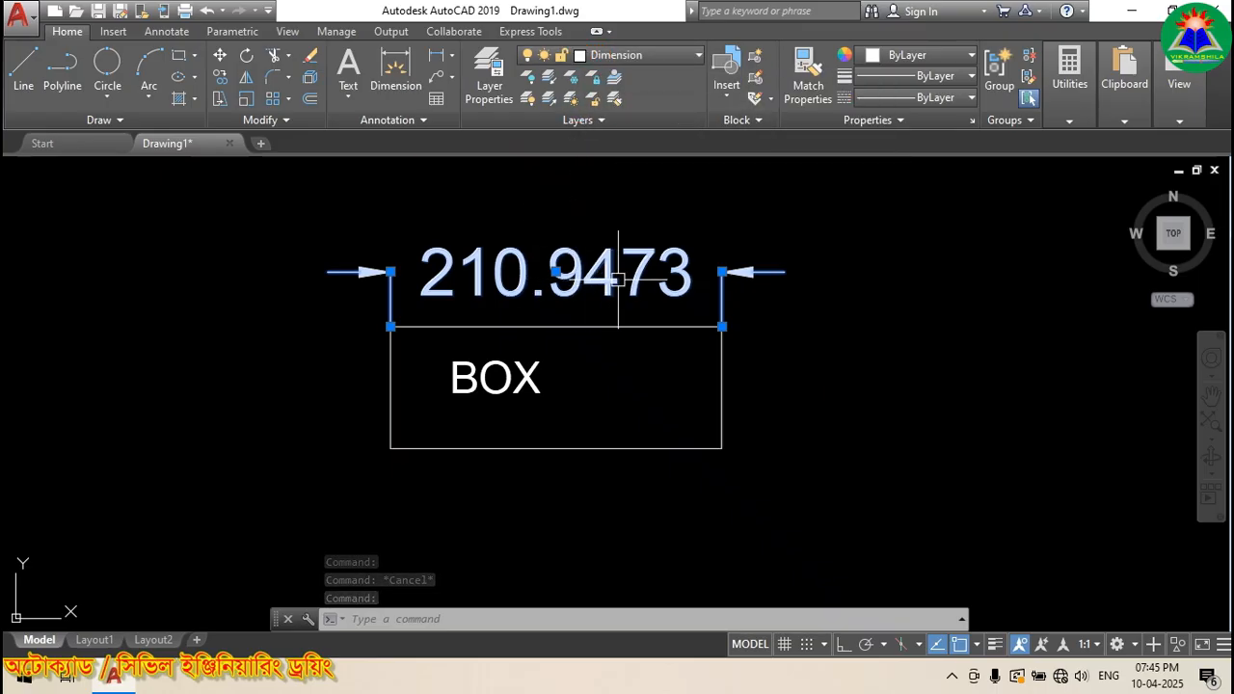
{"action": "key", "text": "Escape"}
{"action": "left_click", "coordinate": [499, 383]}
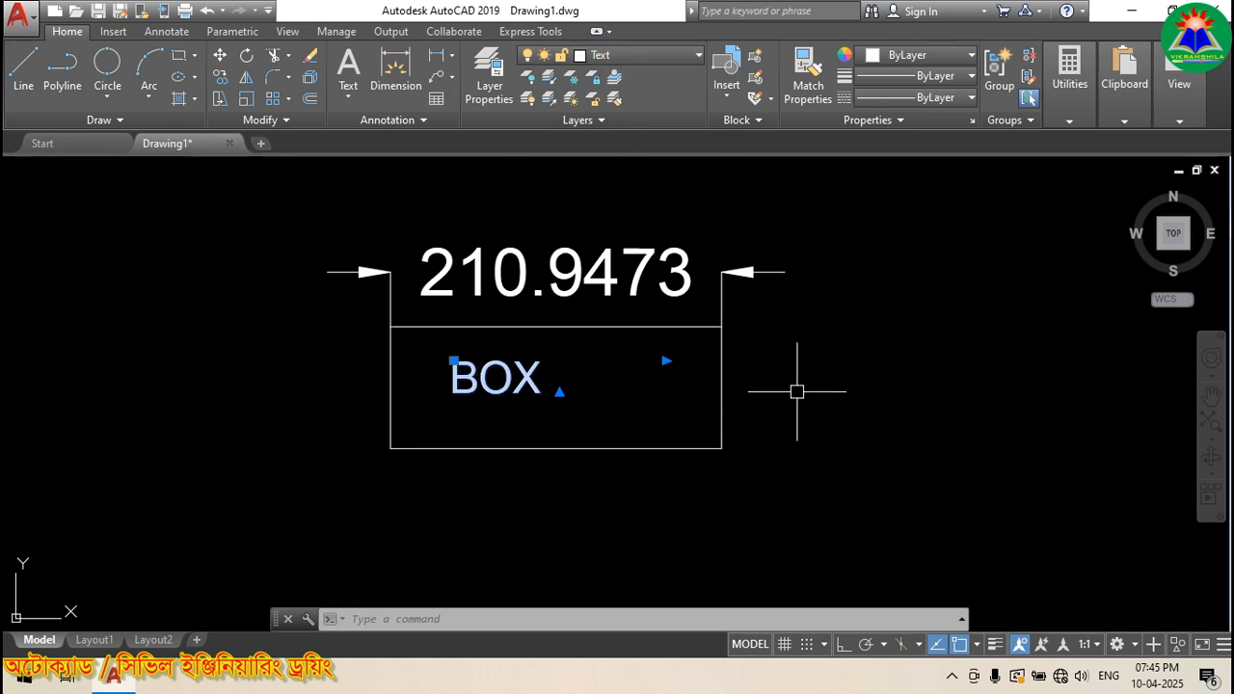
{"action": "key", "text": "Escape"}
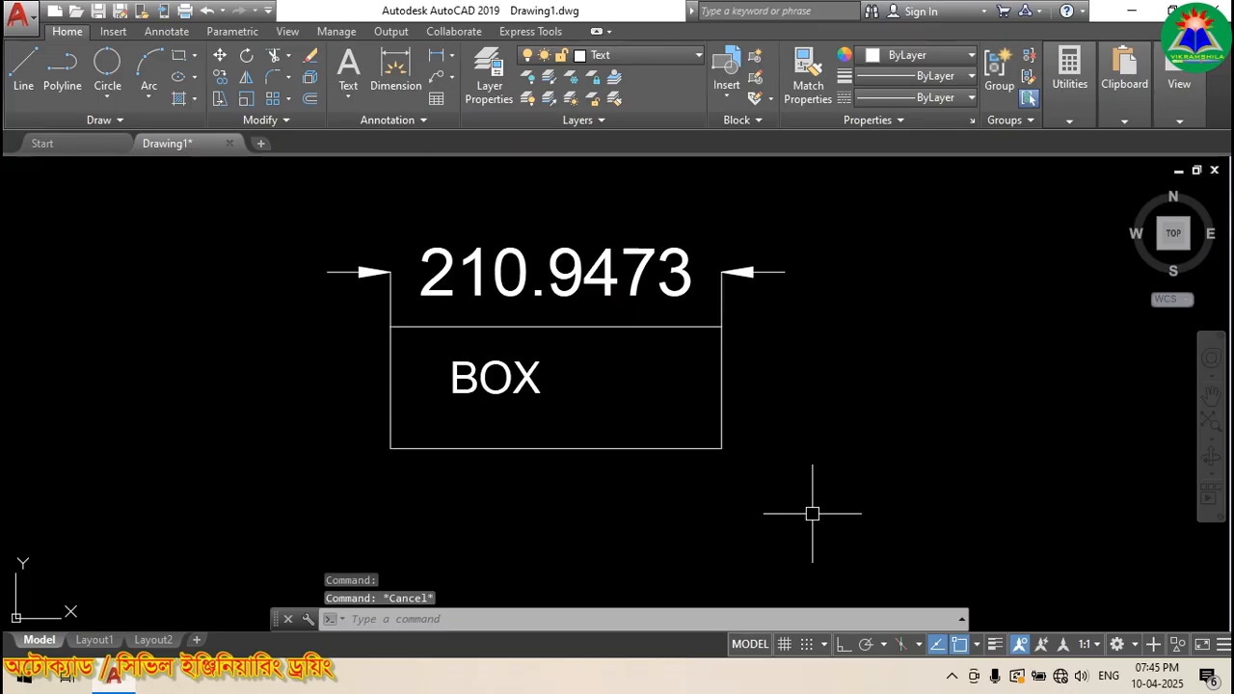
{"action": "left_click", "coordinate": [768, 496]}
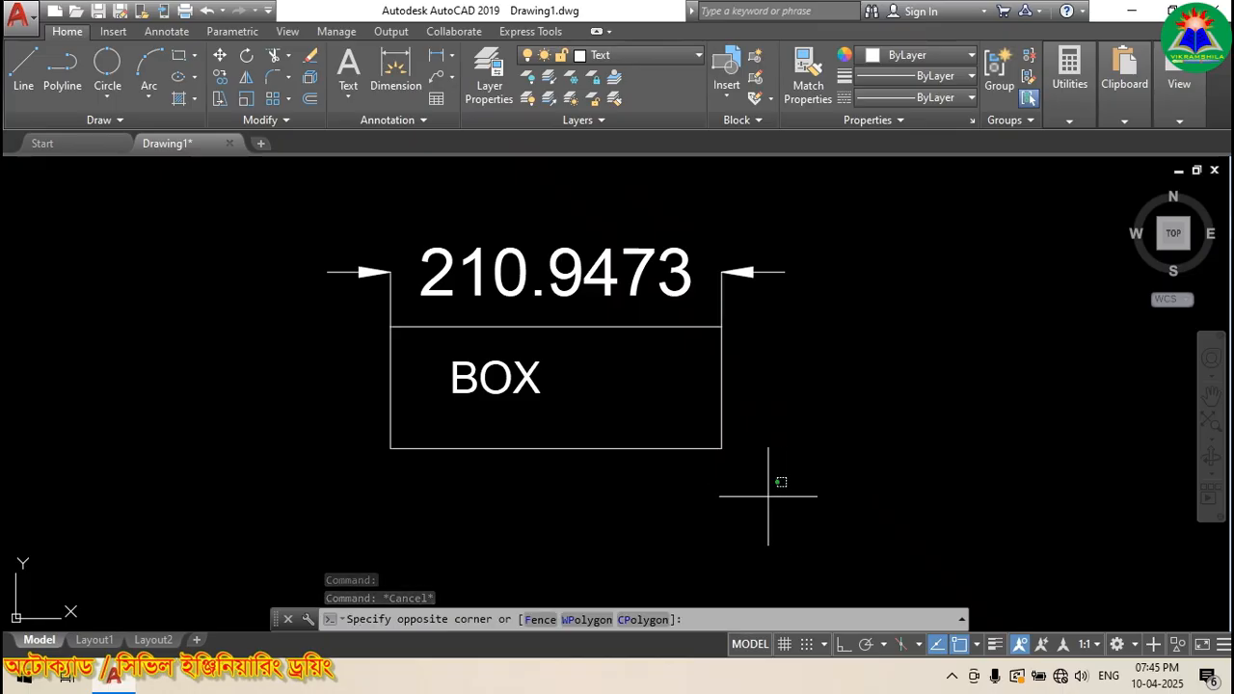
{"action": "left_click", "coordinate": [432, 353]}
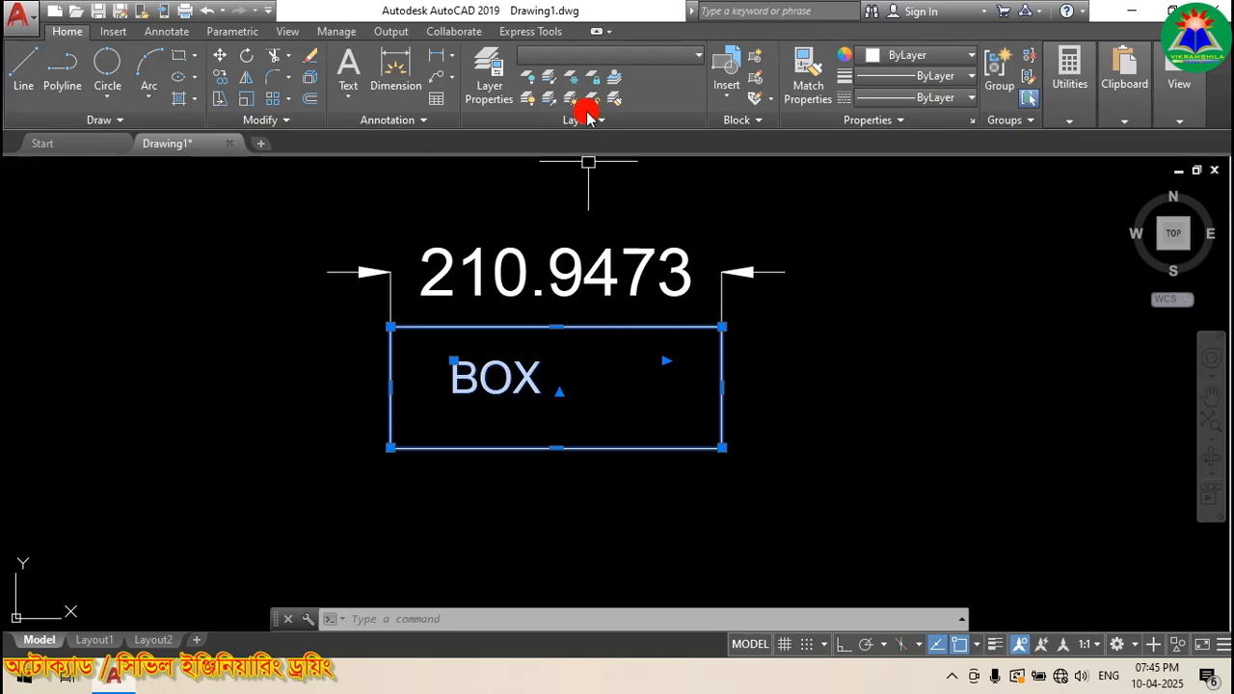
{"action": "left_click", "coordinate": [699, 66]}
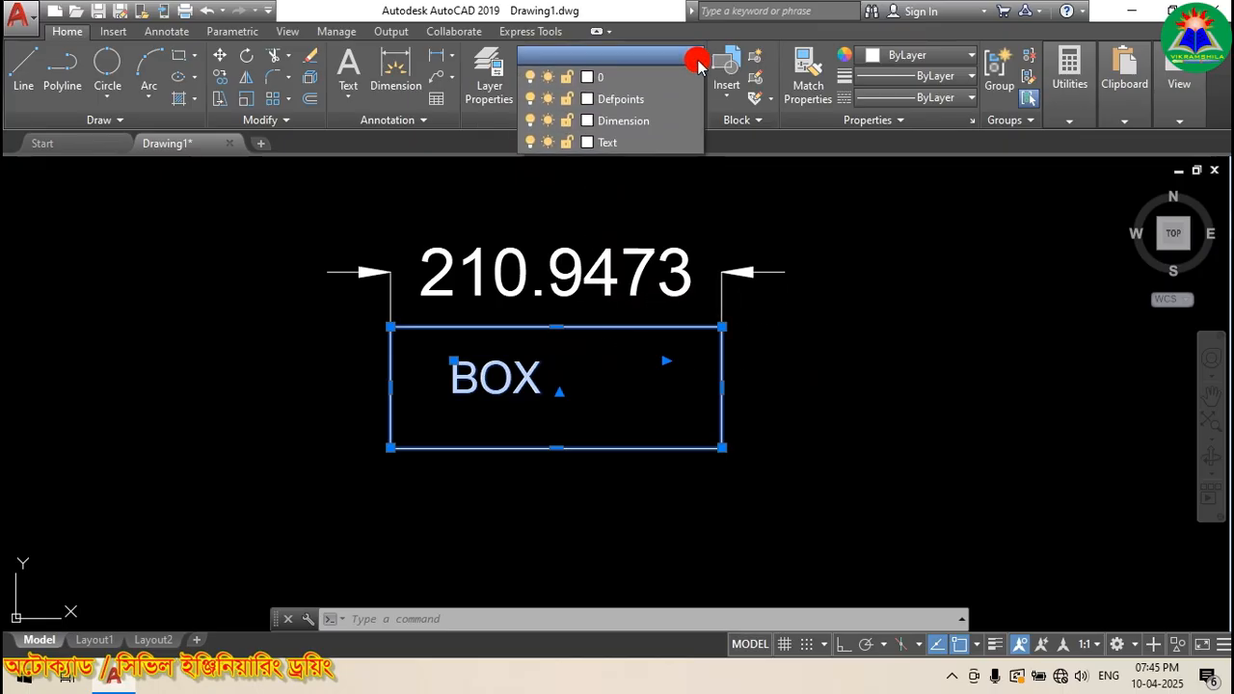
{"action": "left_click", "coordinate": [699, 65]}
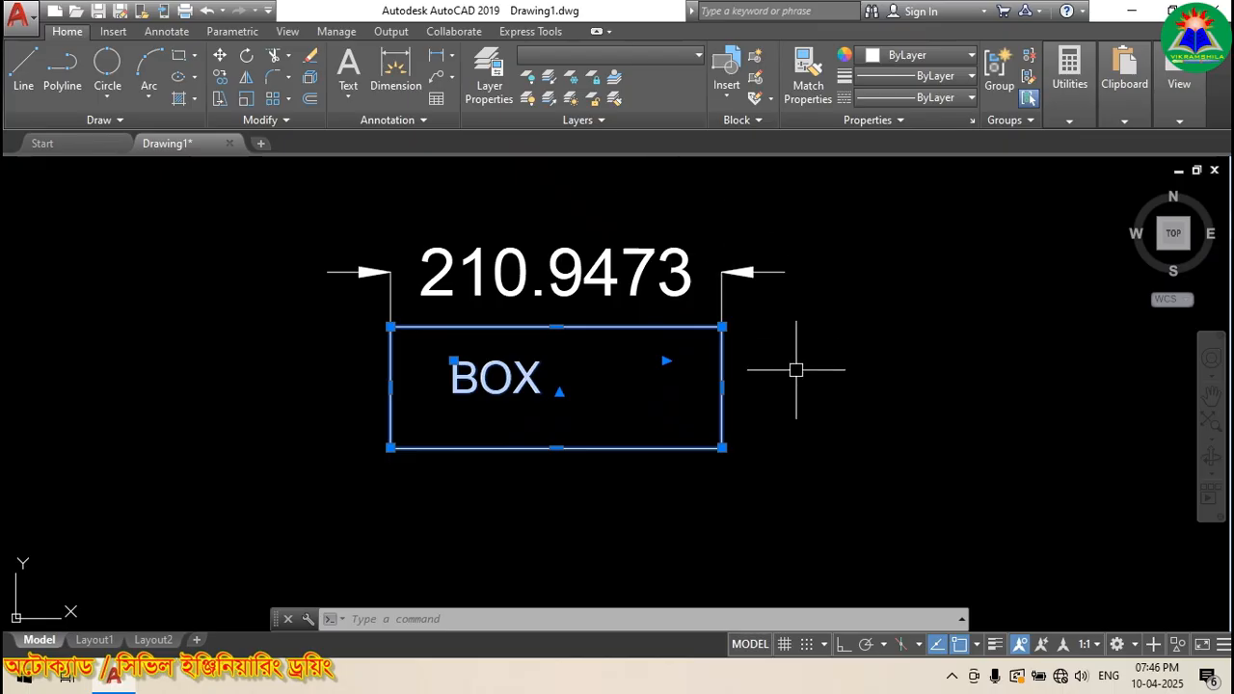
{"action": "key", "text": "Escape"}
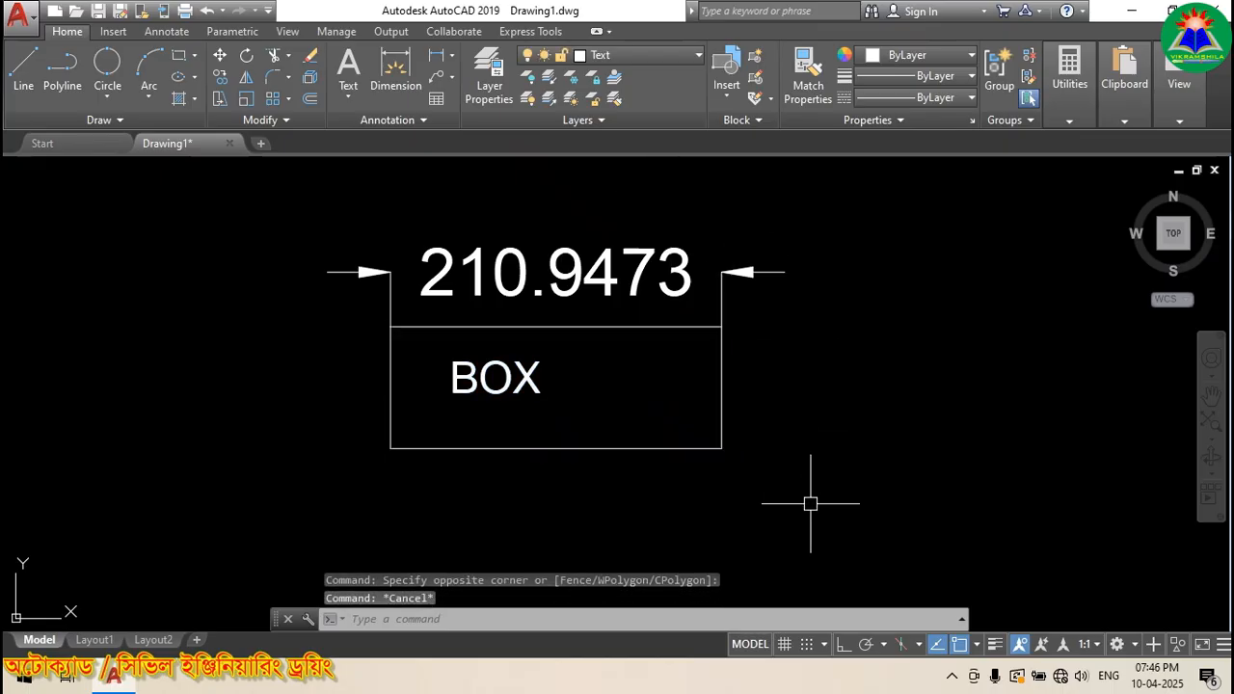
{"action": "left_click", "coordinate": [842, 525]}
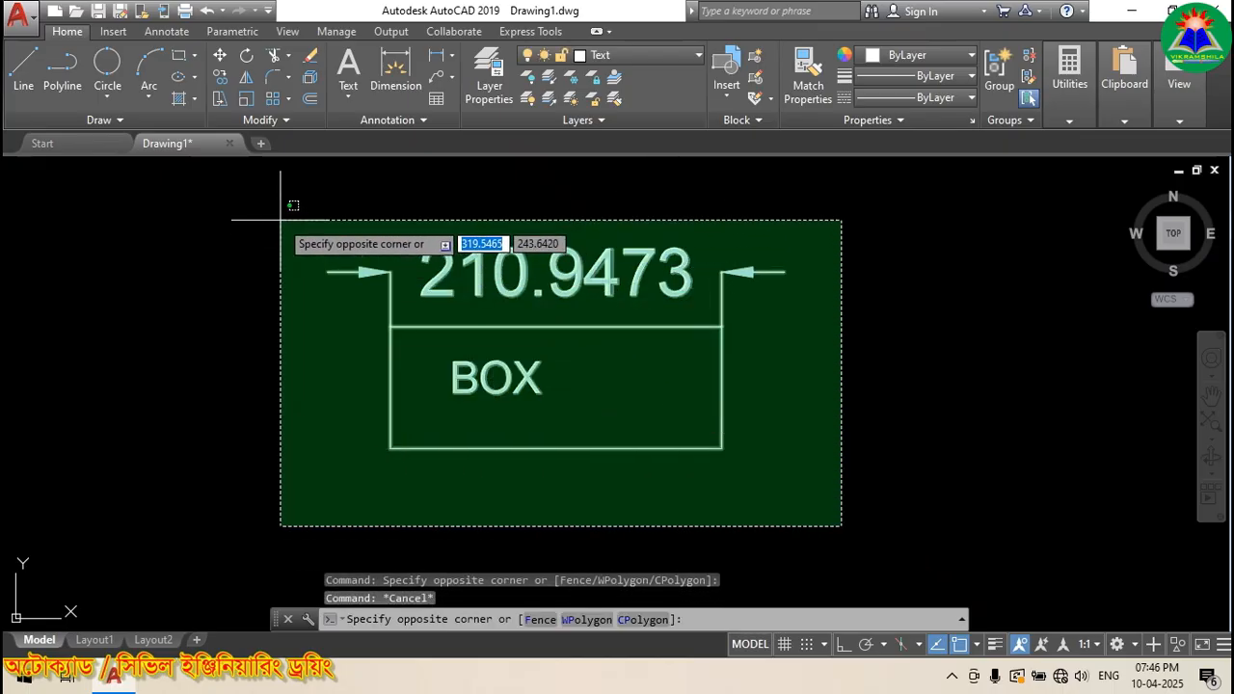
{"action": "left_click", "coordinate": [292, 208]}
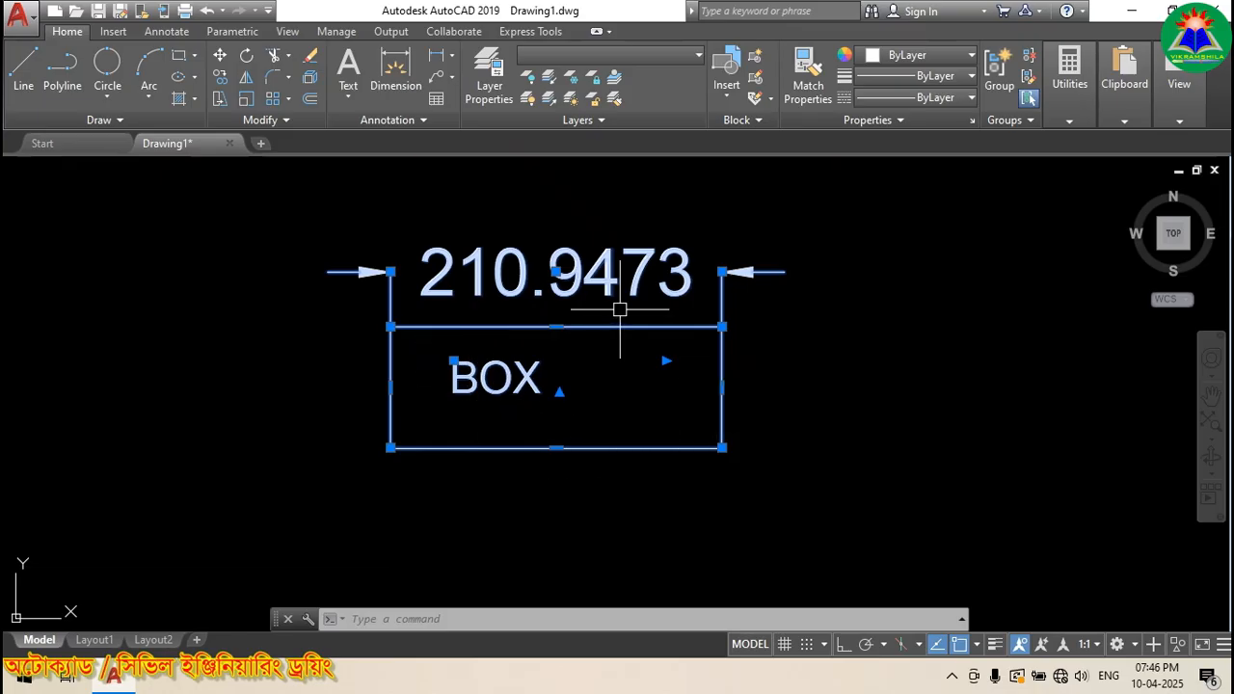
{"action": "left_click", "coordinate": [848, 370]}
{"action": "key", "text": "Escape"}
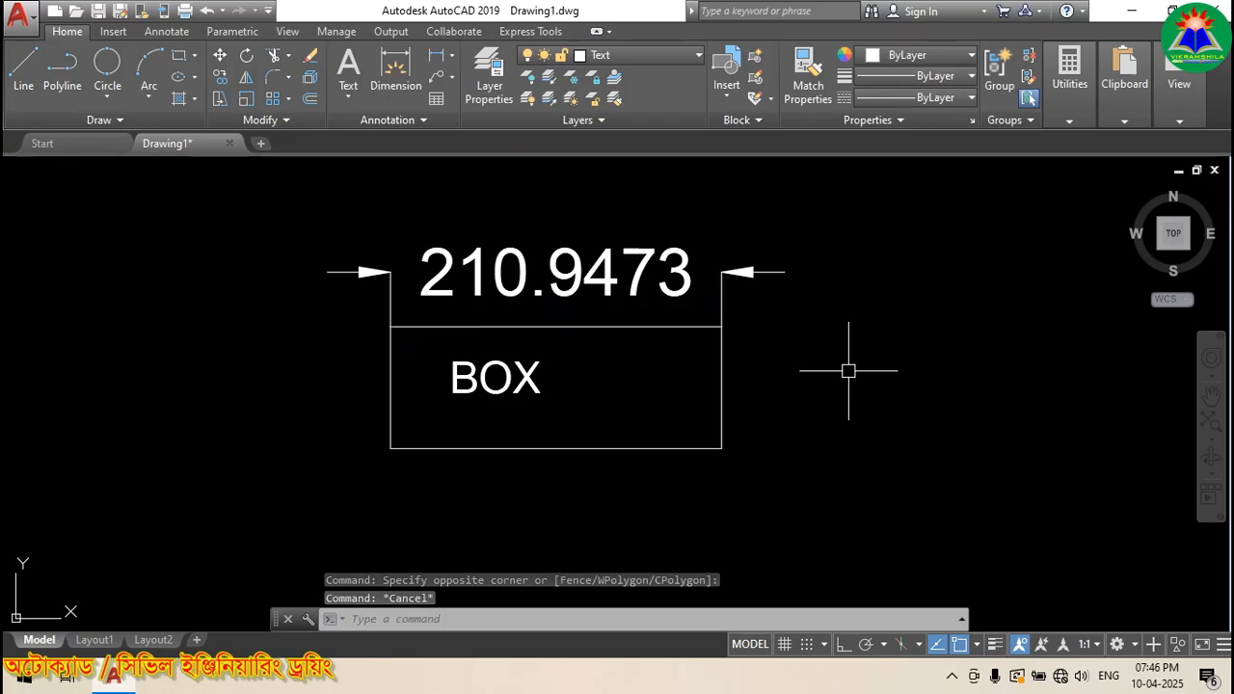
{"action": "left_click", "coordinate": [511, 289]}
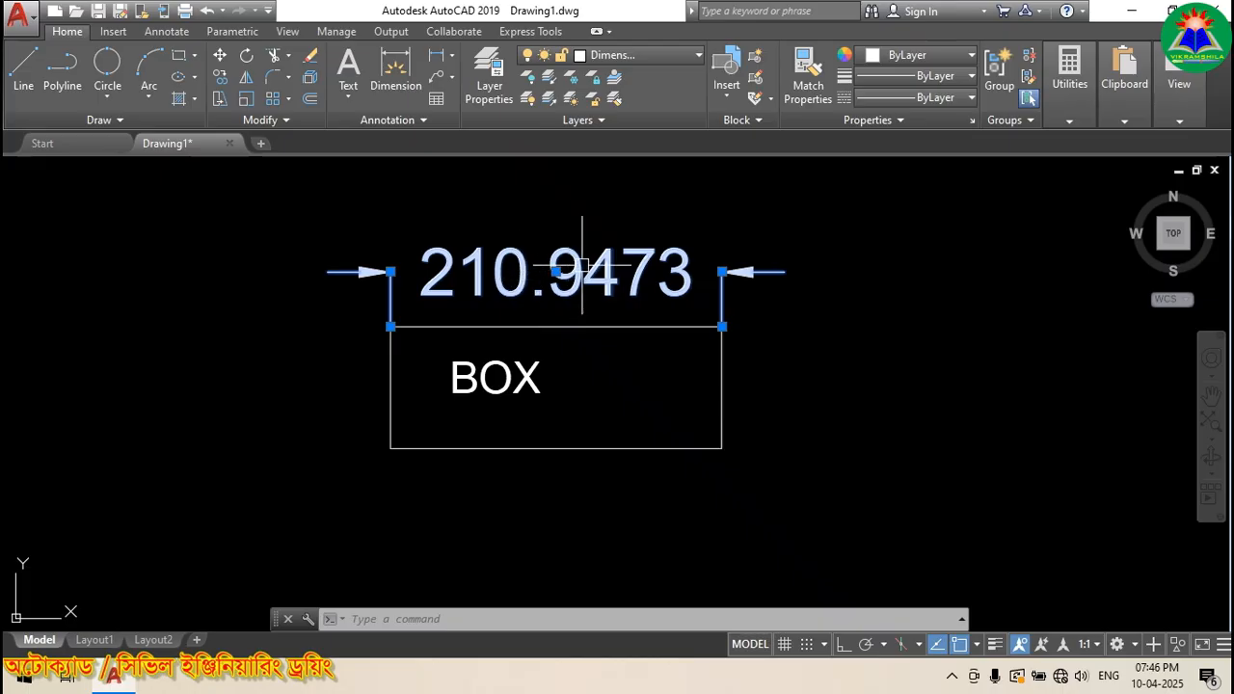
{"action": "left_click", "coordinate": [663, 58]}
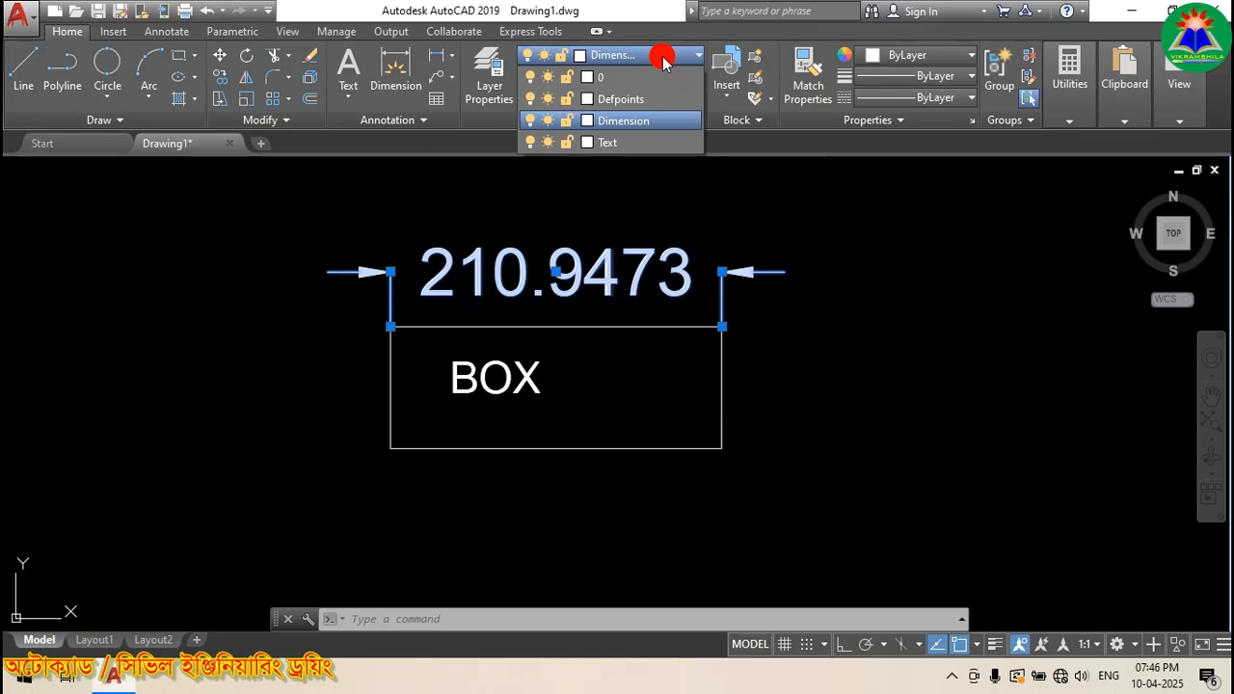
Step: Move the 210.9473 dimension onto the Text layer, then select the BOX label to check its layer
{"action": "left_click", "coordinate": [640, 145]}
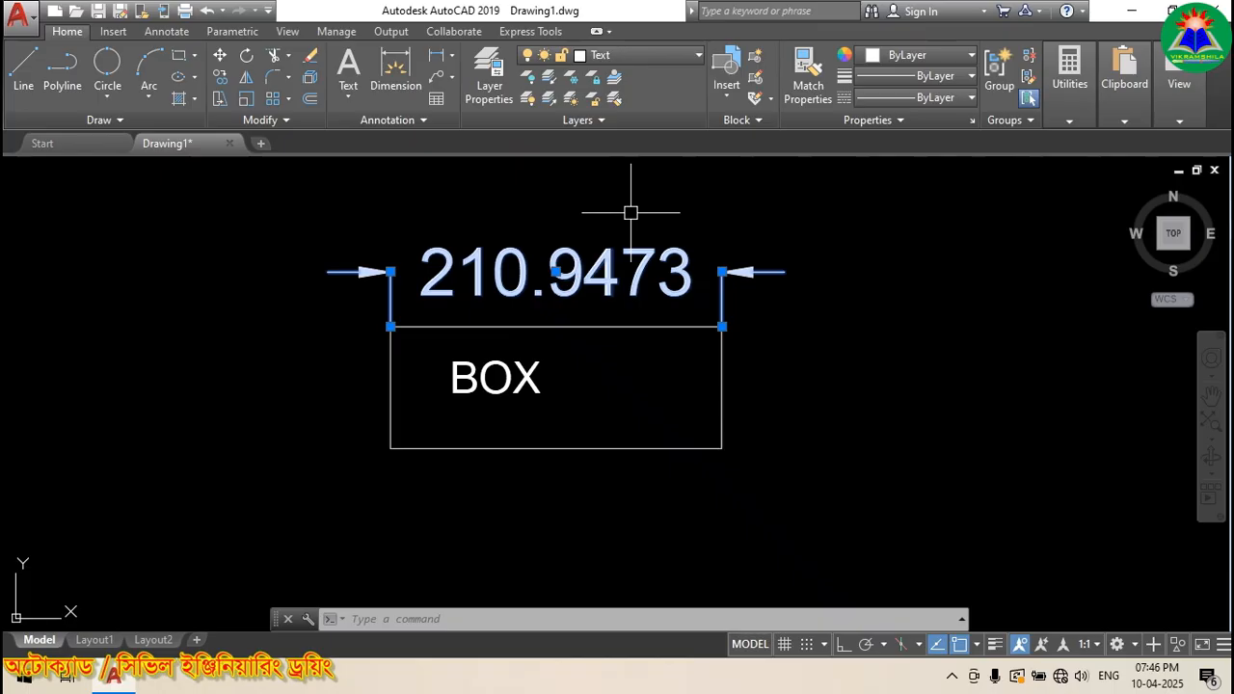
{"action": "key", "text": "Escape"}
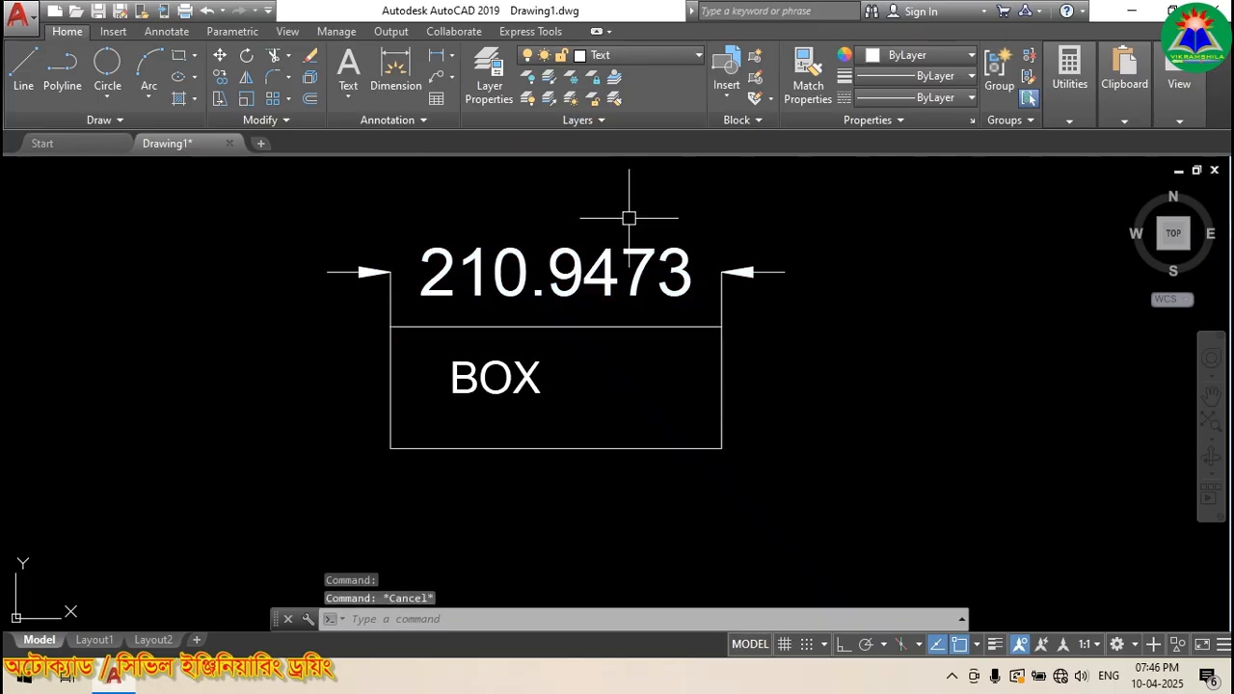
{"action": "left_click", "coordinate": [531, 378]}
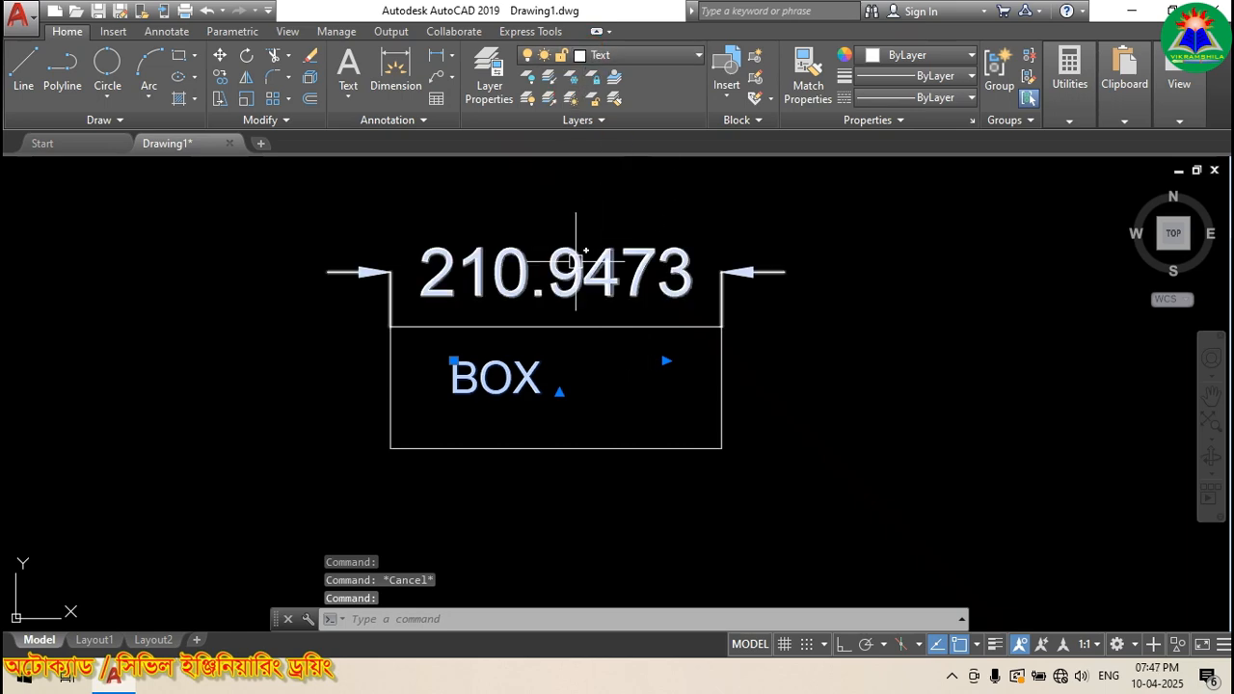
{"action": "mouse_move", "coordinate": [576, 260]}
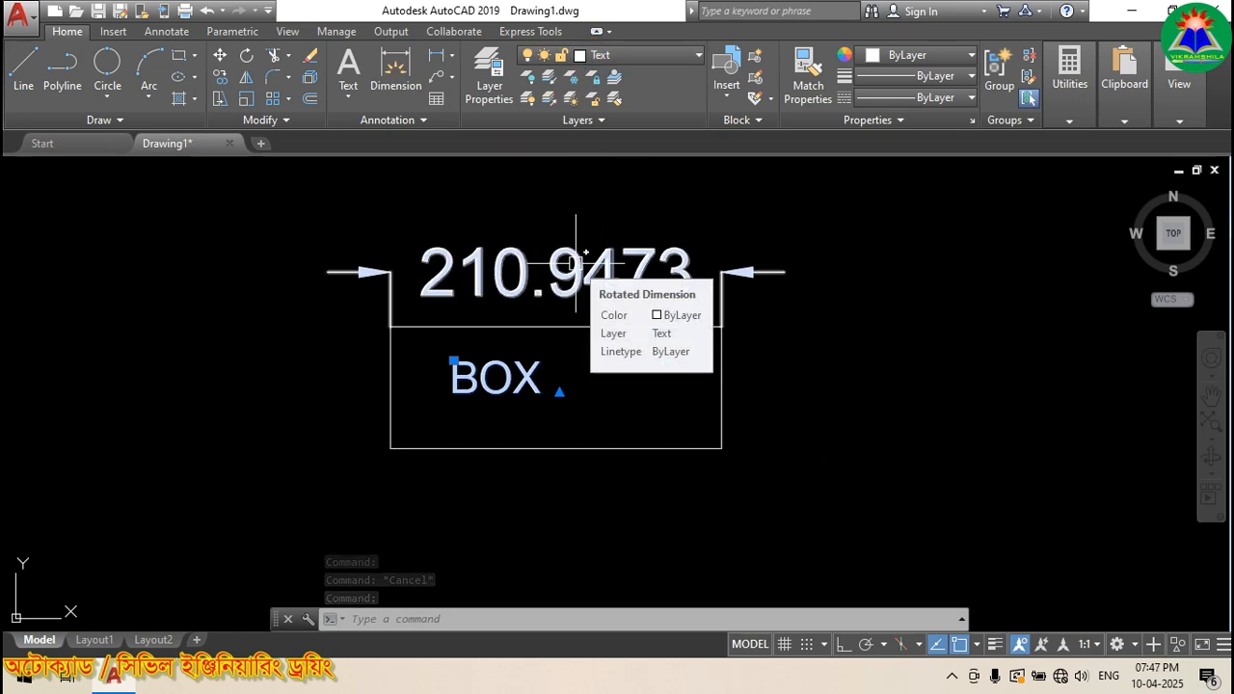
{"action": "left_click", "coordinate": [576, 259]}
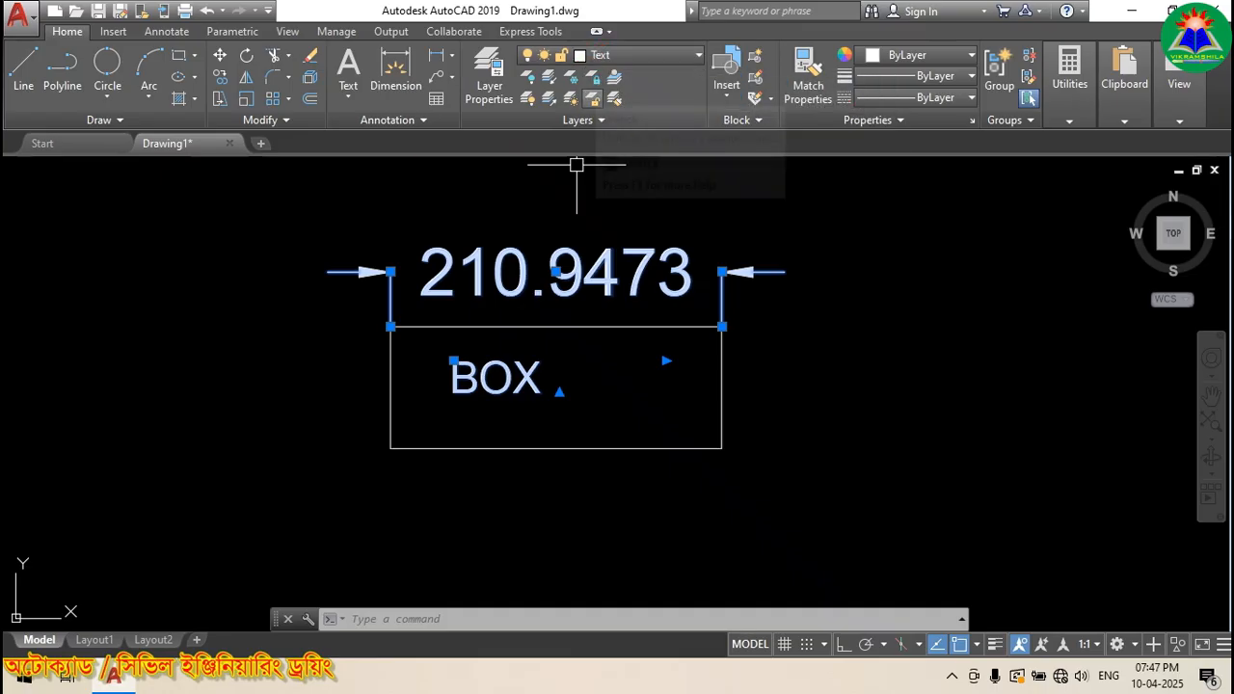
{"action": "key", "text": "Escape"}
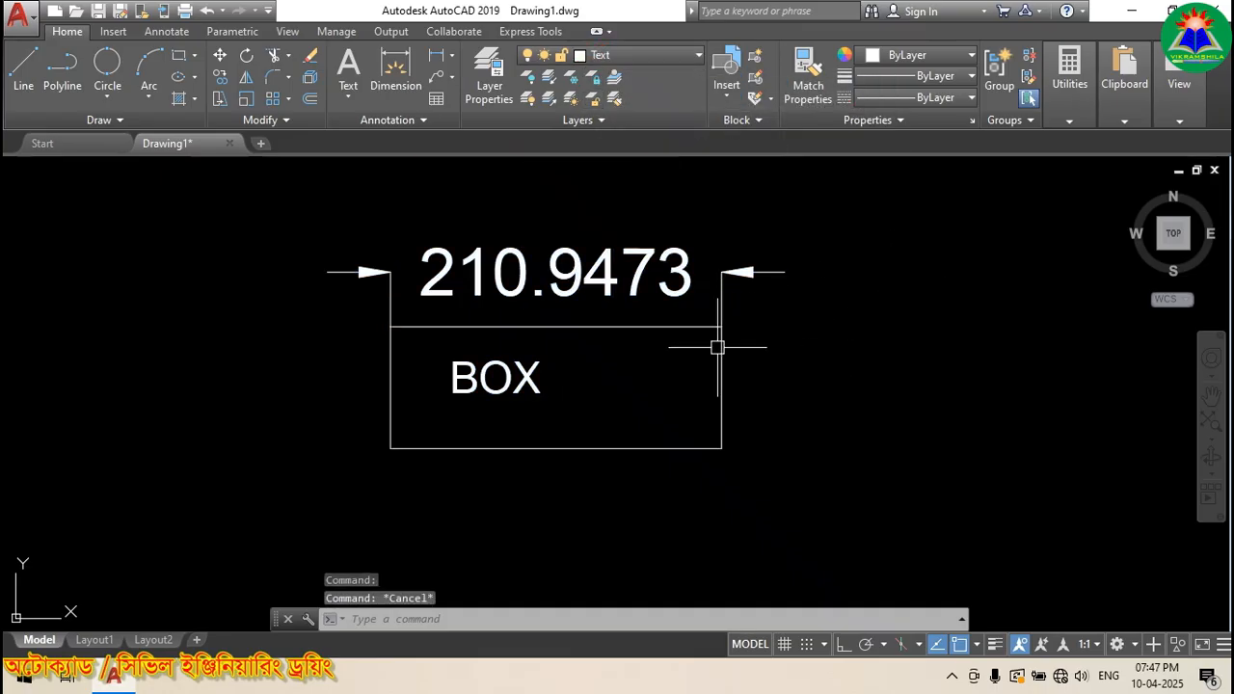
{"action": "left_click", "coordinate": [523, 375]}
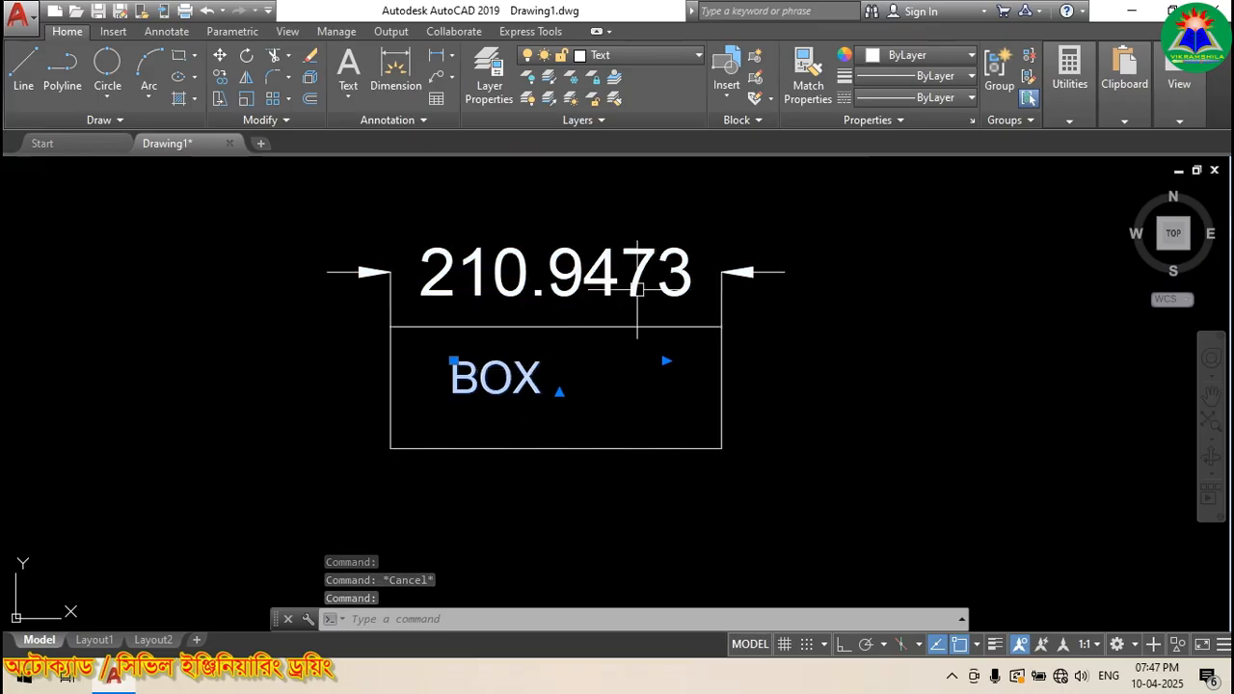
{"action": "left_click", "coordinate": [664, 58]}
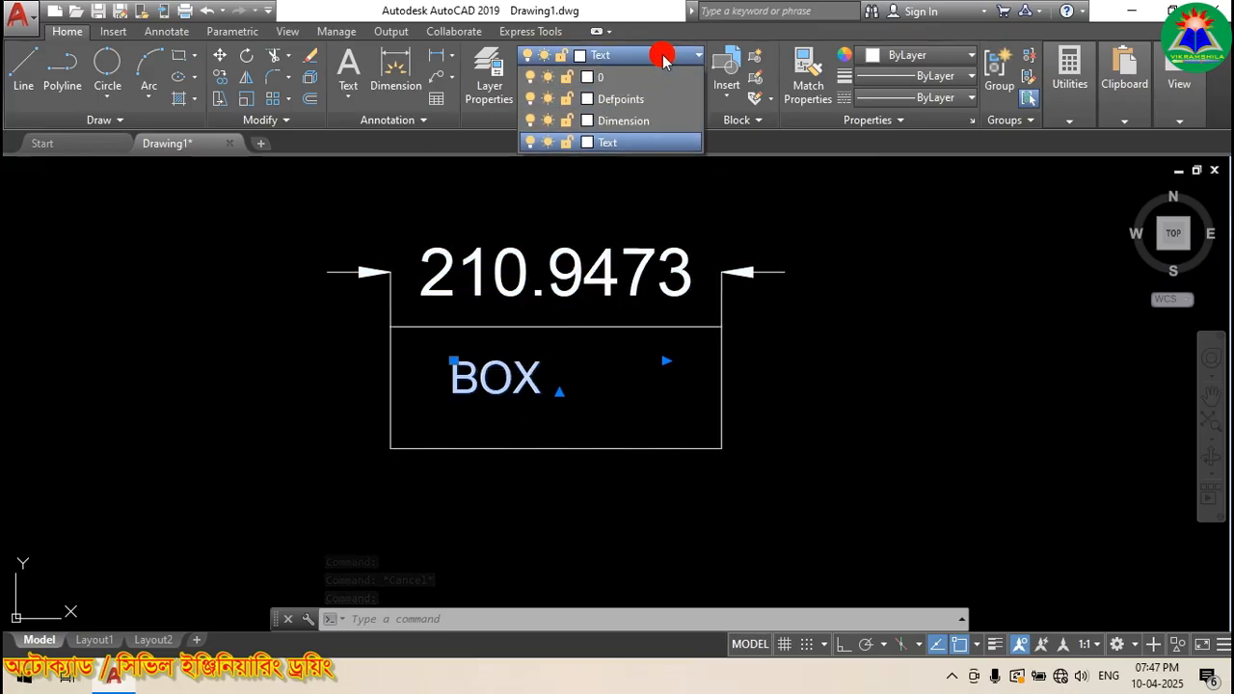
Step: Put the BOX text on the Text layer
{"action": "left_click", "coordinate": [661, 121]}
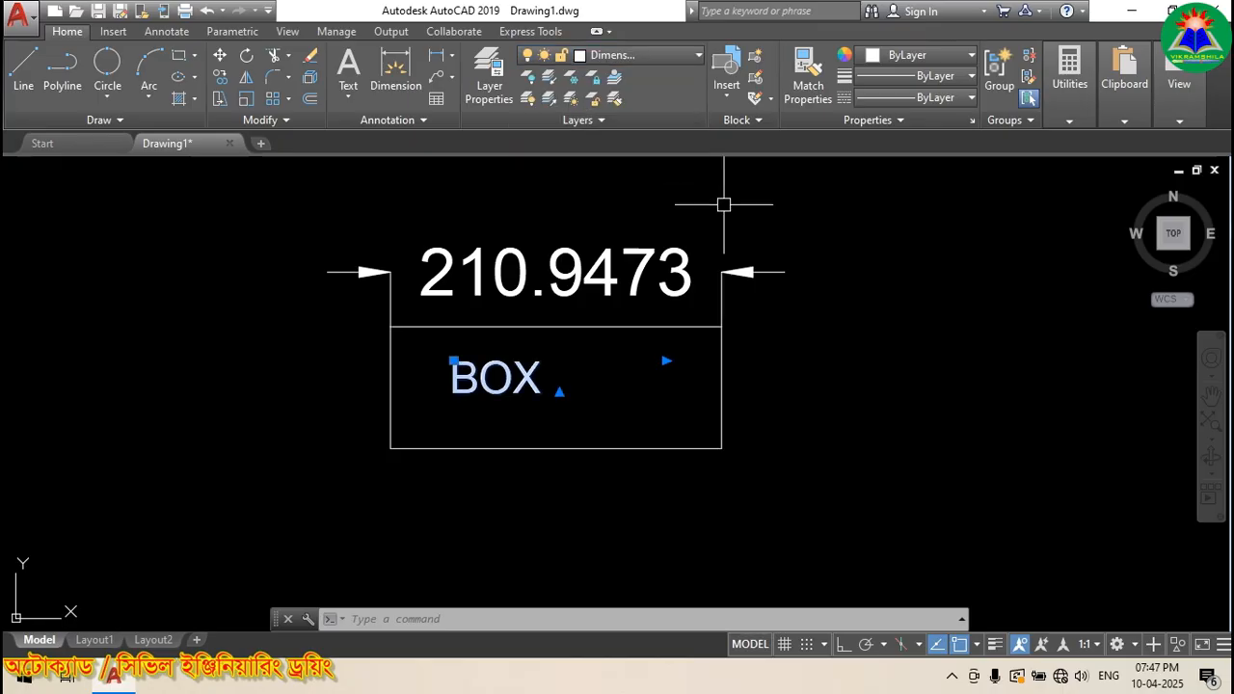
{"action": "key", "text": "Escape"}
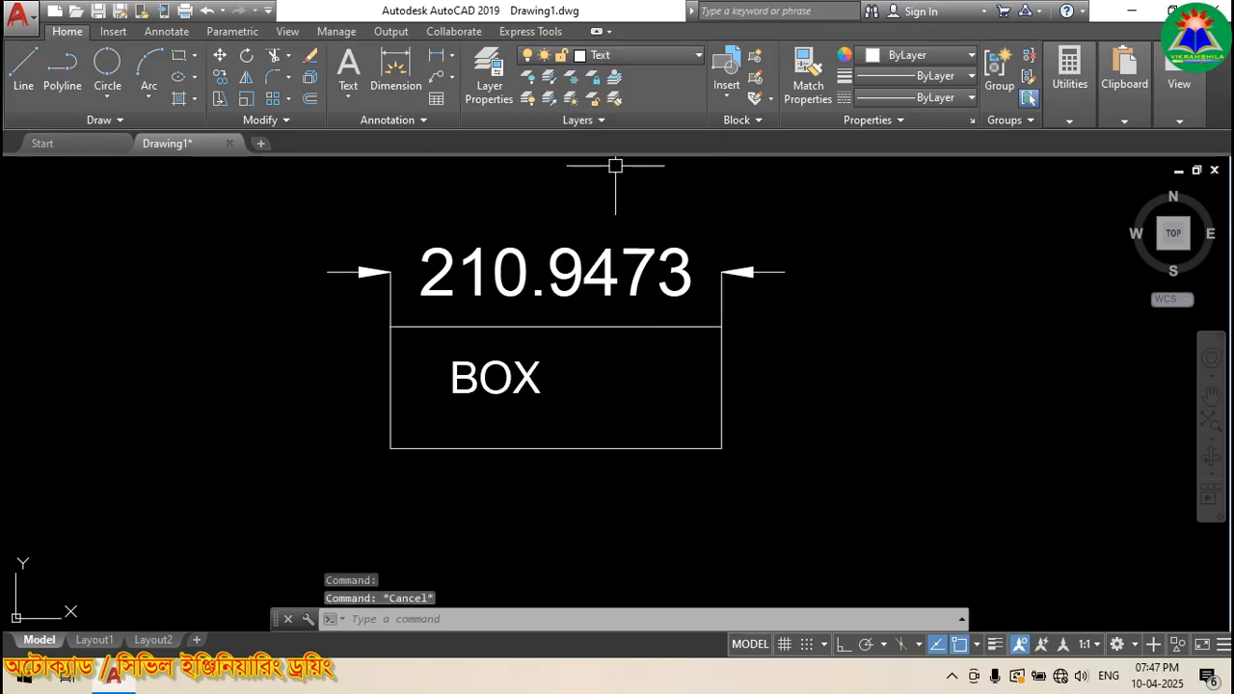
{"action": "left_click", "coordinate": [526, 371]}
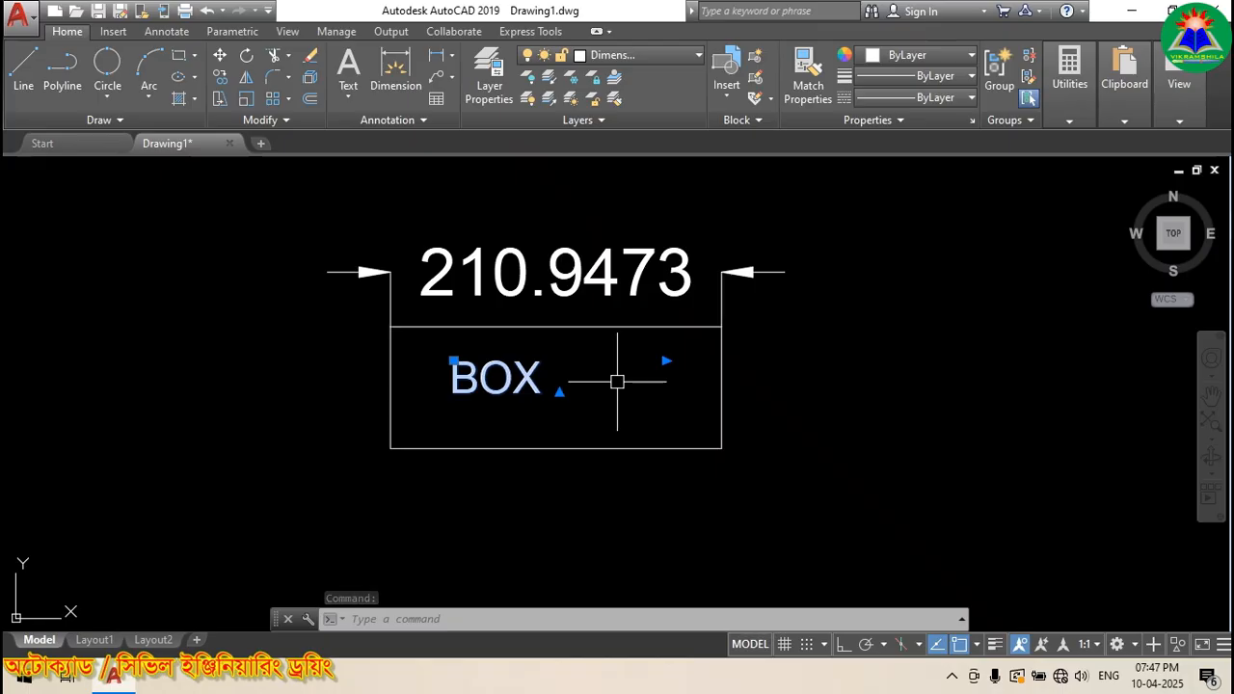
{"action": "key", "text": "Escape"}
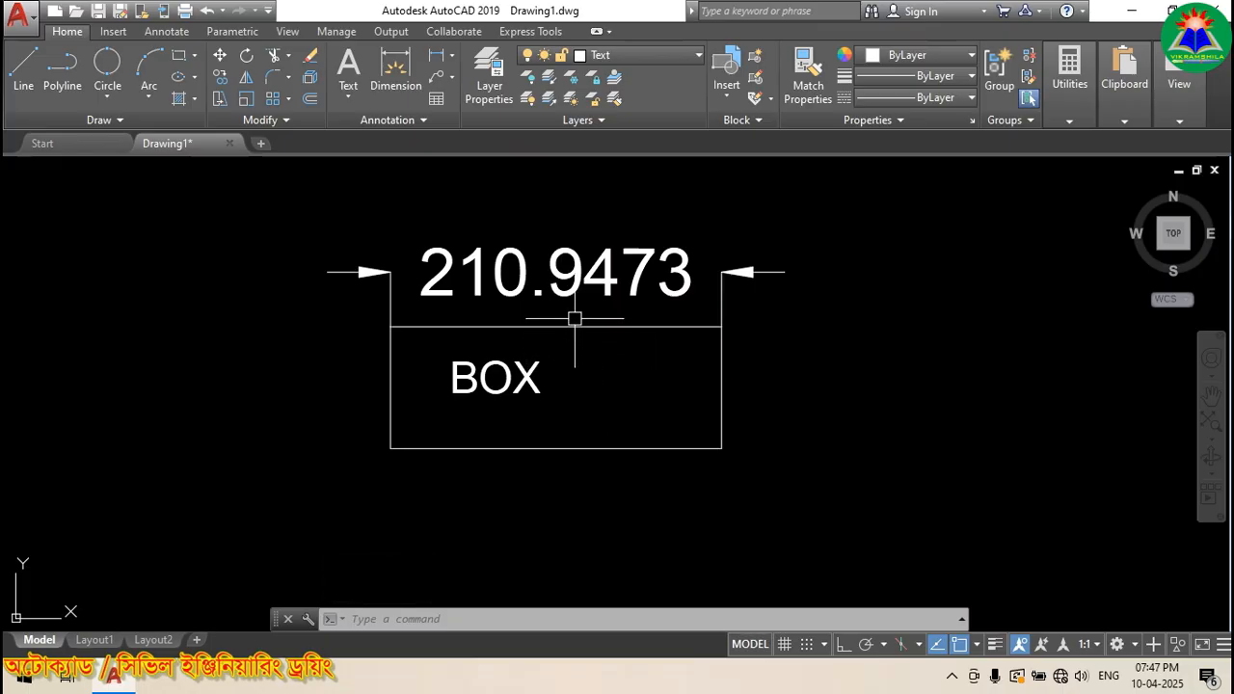
{"action": "left_click", "coordinate": [536, 378]}
{"action": "left_click", "coordinate": [653, 56]}
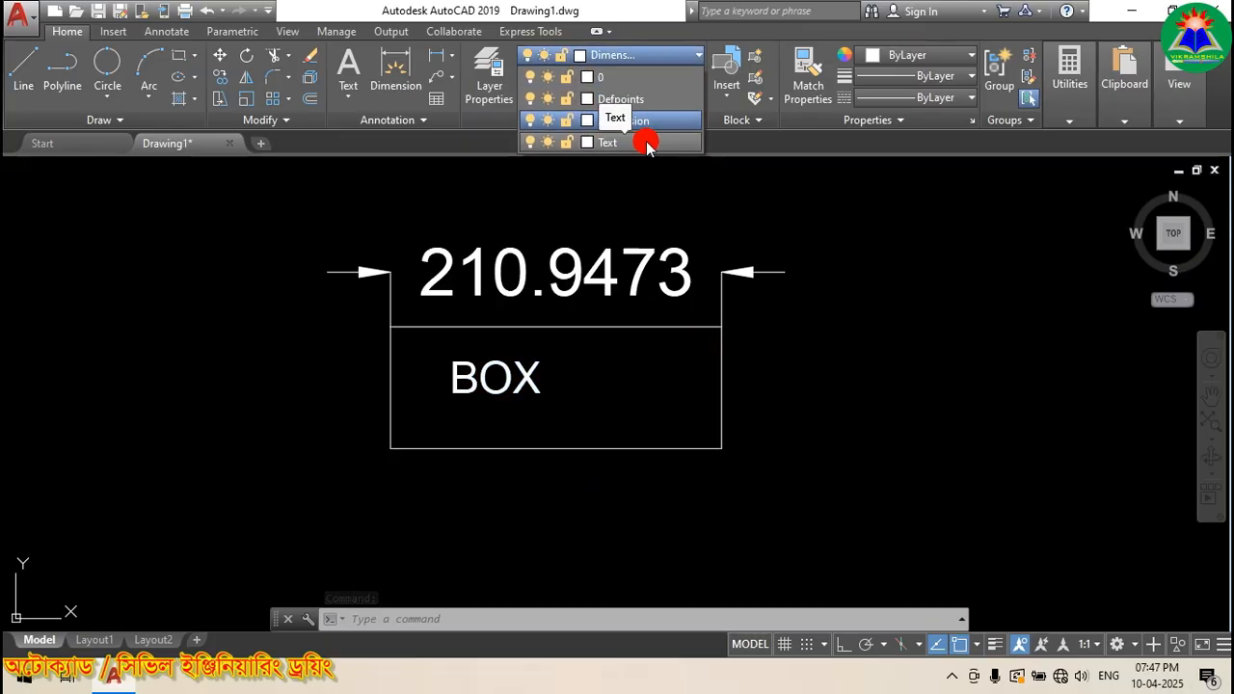
{"action": "left_click", "coordinate": [637, 143]}
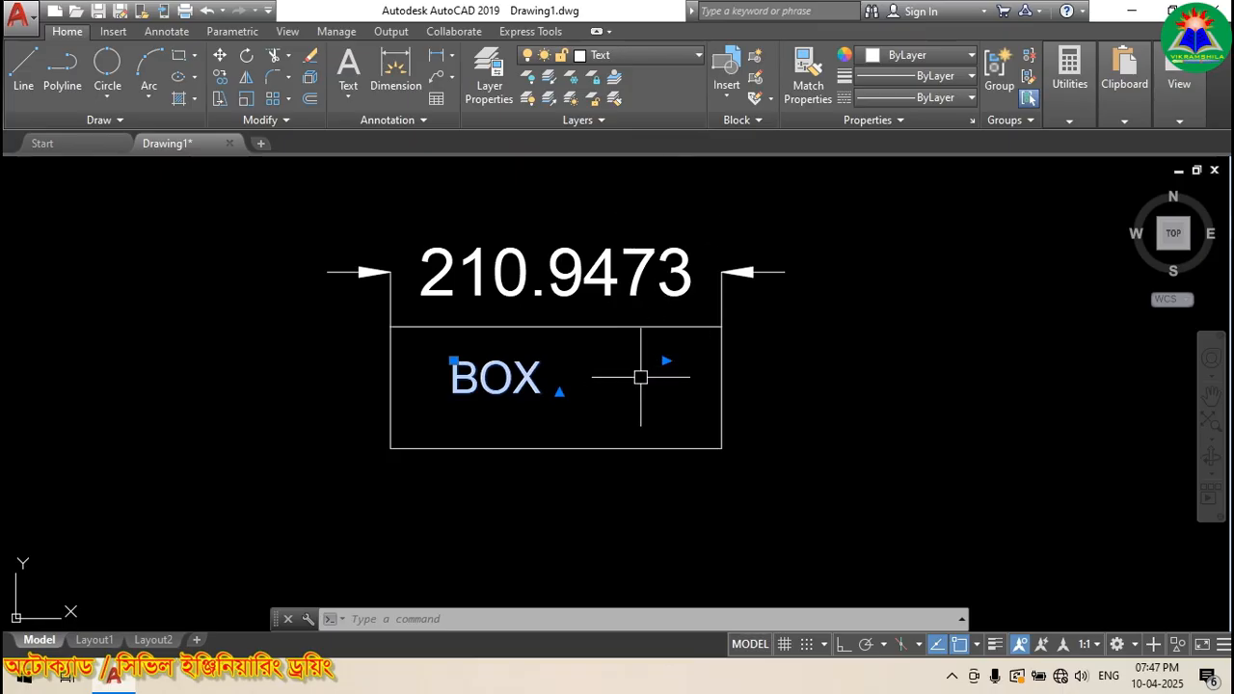
{"action": "key", "text": "Escape"}
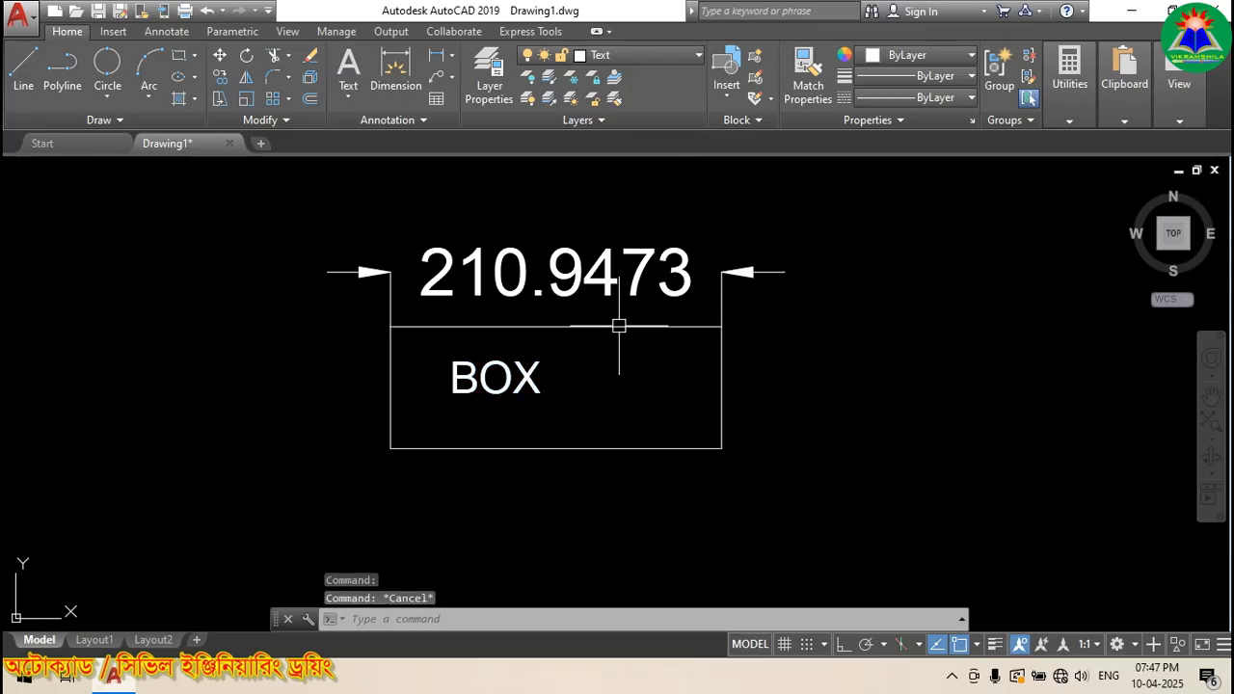
Step: Put the 210.9473 dimension on the Dimension layer
{"action": "left_click", "coordinate": [601, 271]}
{"action": "left_click", "coordinate": [642, 55]}
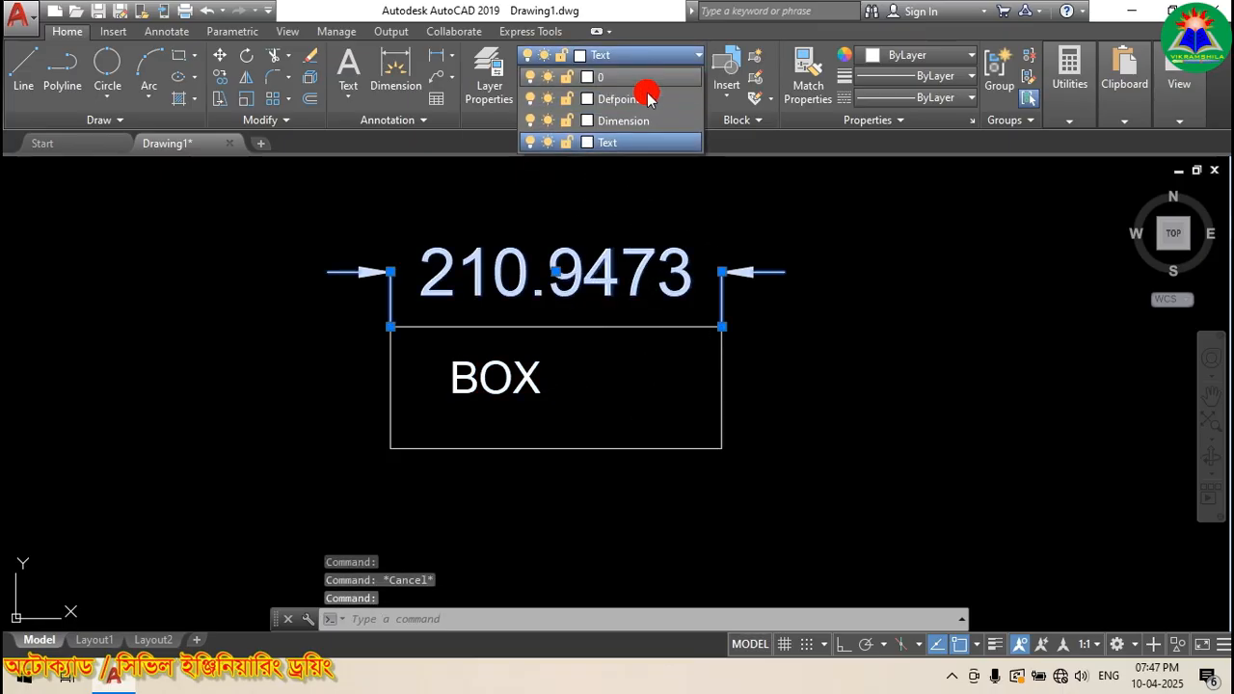
{"action": "left_click", "coordinate": [667, 123]}
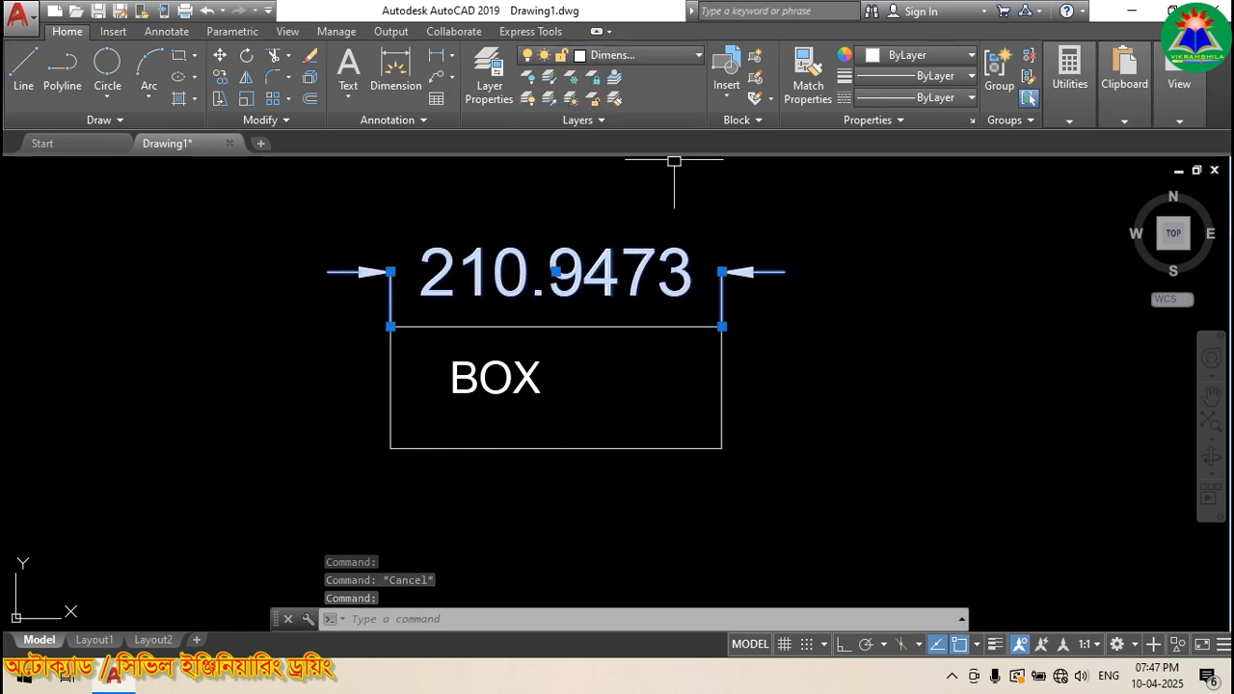
{"action": "key", "text": "Escape"}
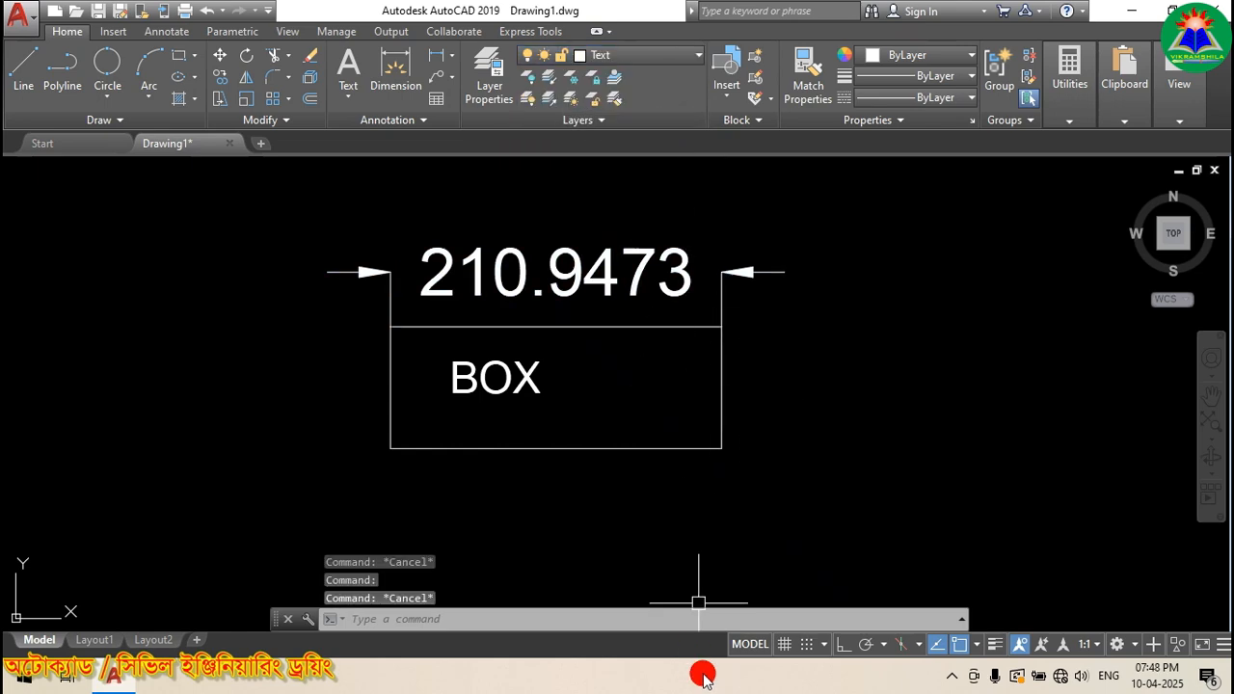
Step: Check the layers of the rectangle, the BOX text and the dimension
{"action": "left_click", "coordinate": [668, 450]}
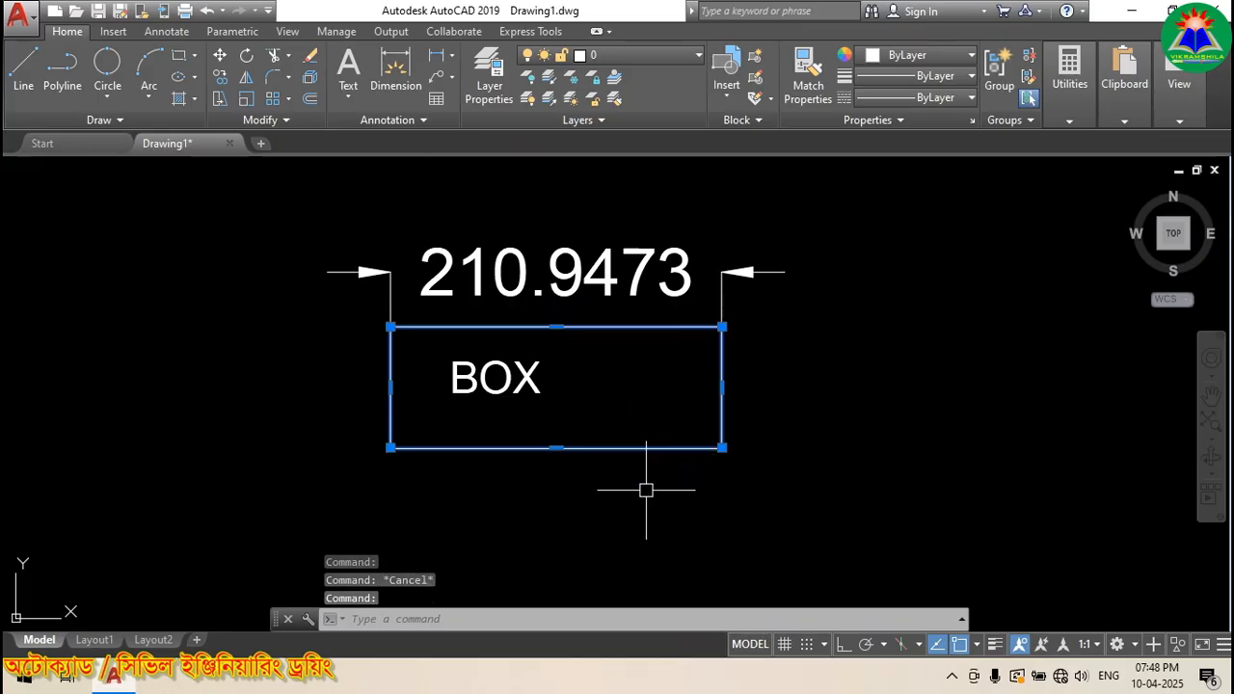
{"action": "key", "text": "Escape"}
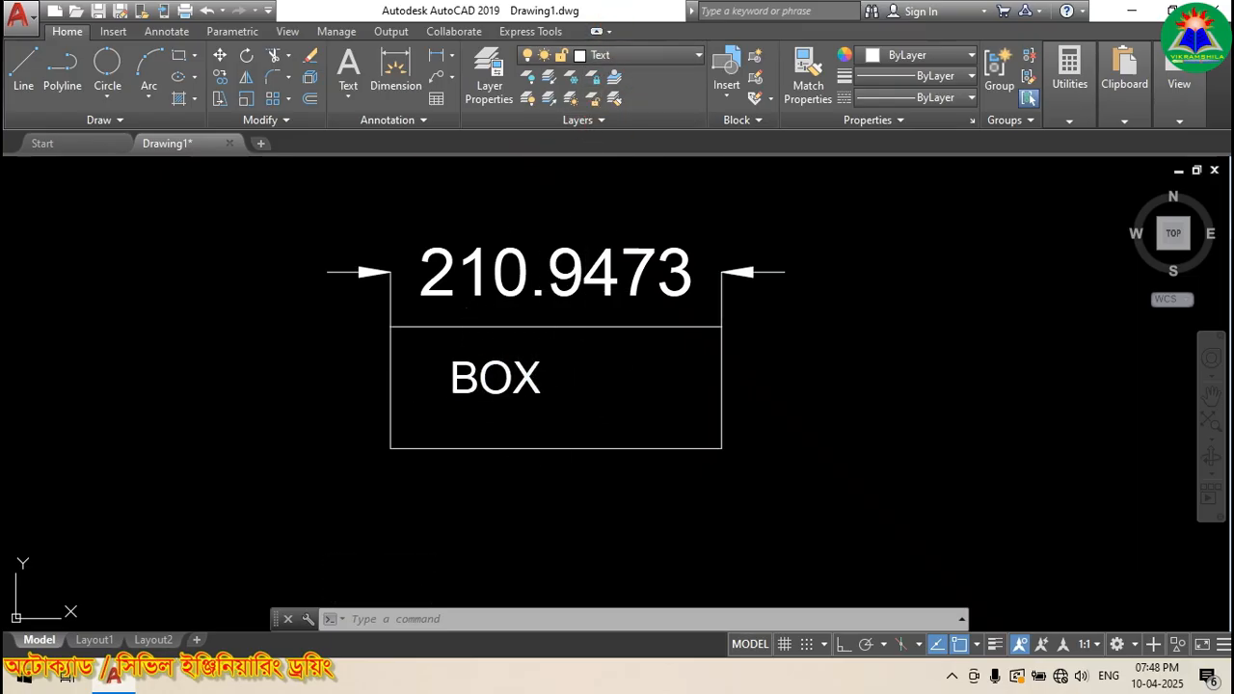
{"action": "left_click", "coordinate": [556, 394]}
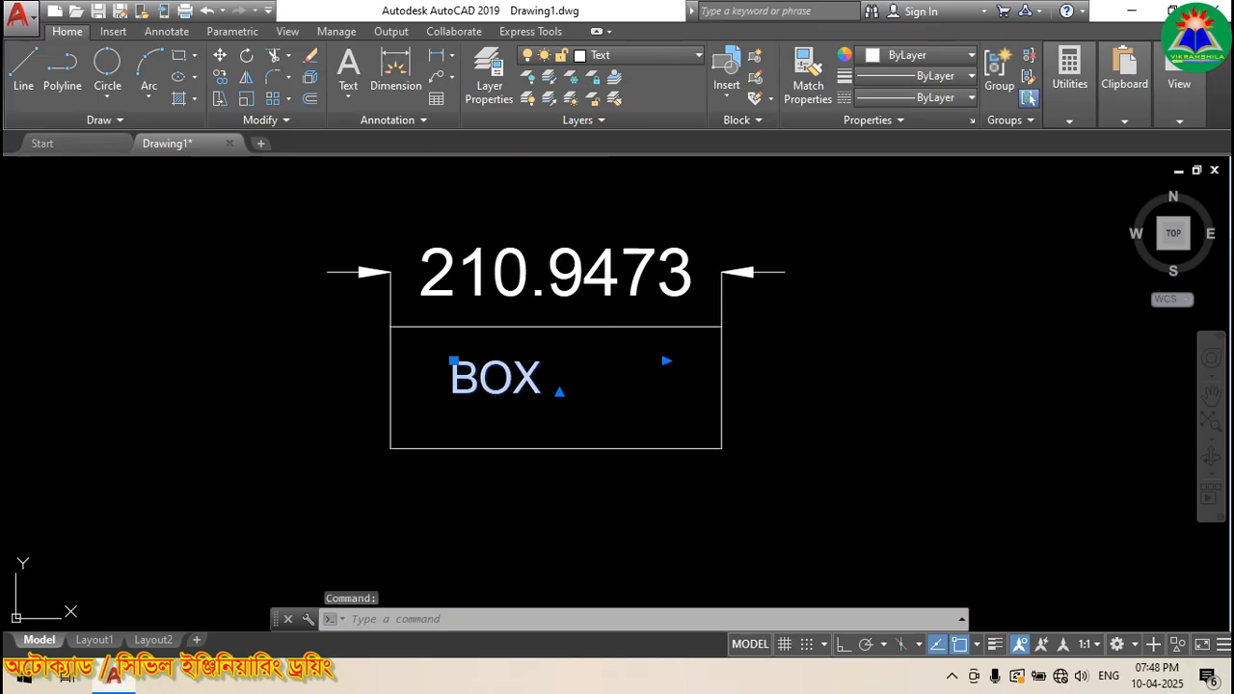
{"action": "key", "text": "Escape"}
{"action": "key", "text": "Escape"}
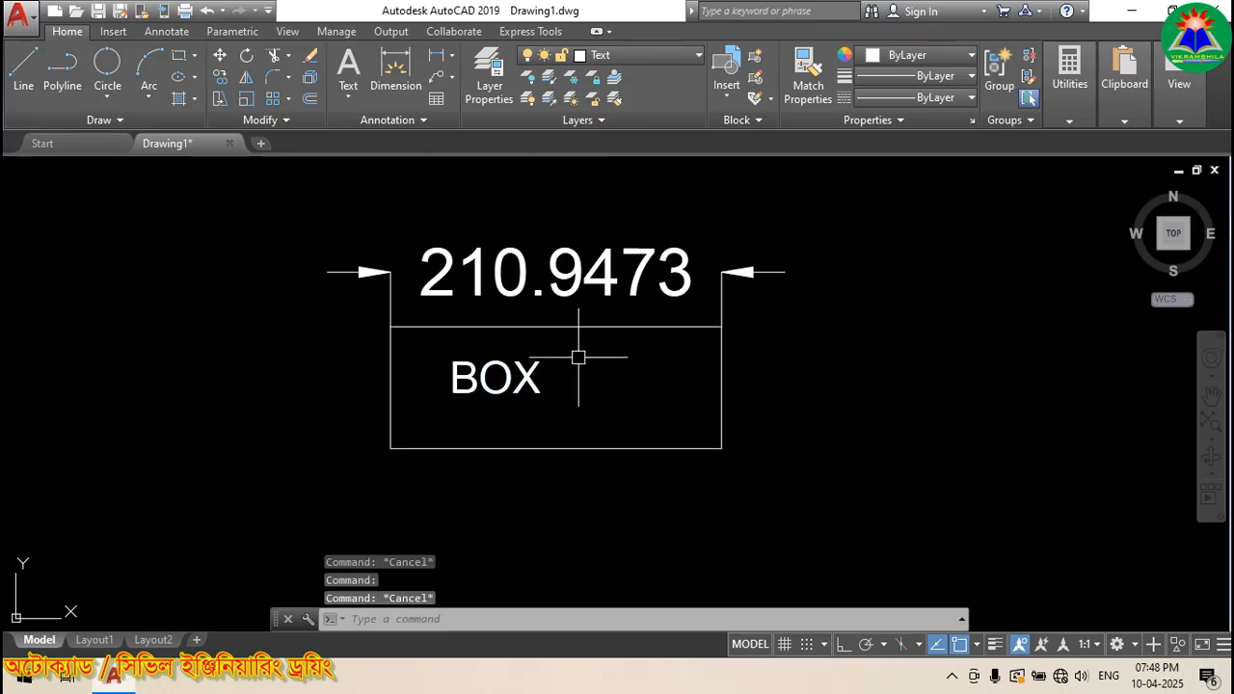
{"action": "left_click", "coordinate": [582, 273]}
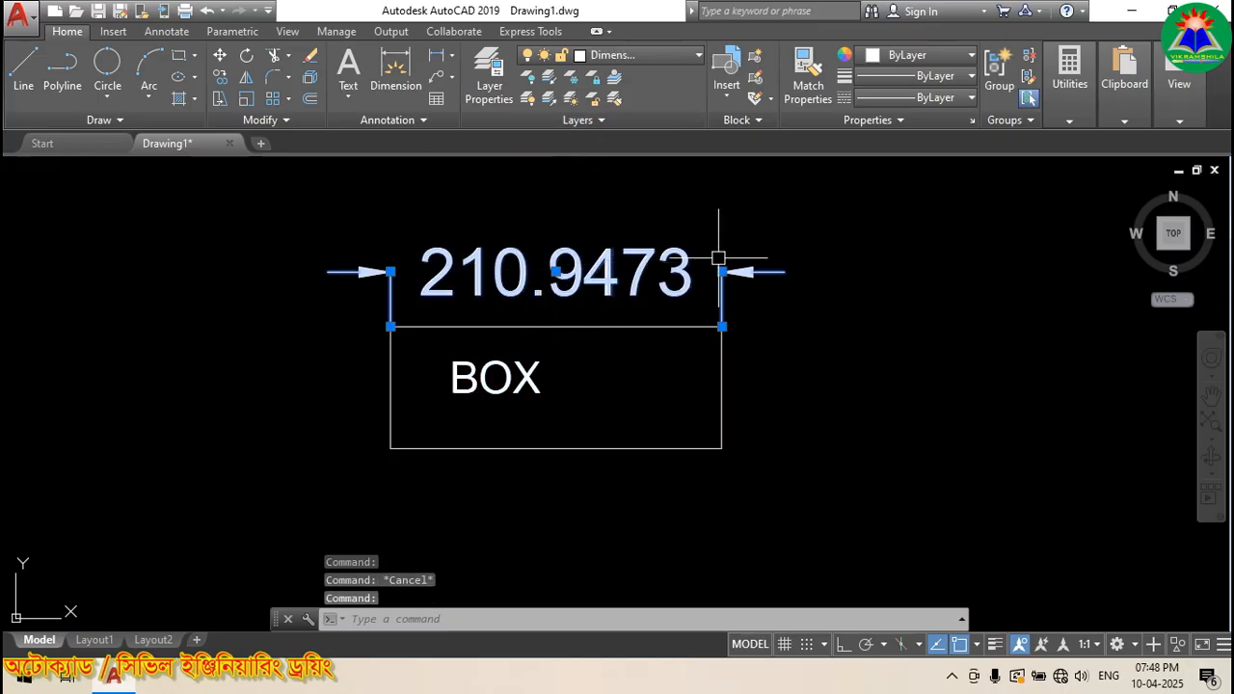
{"action": "key", "text": "Escape"}
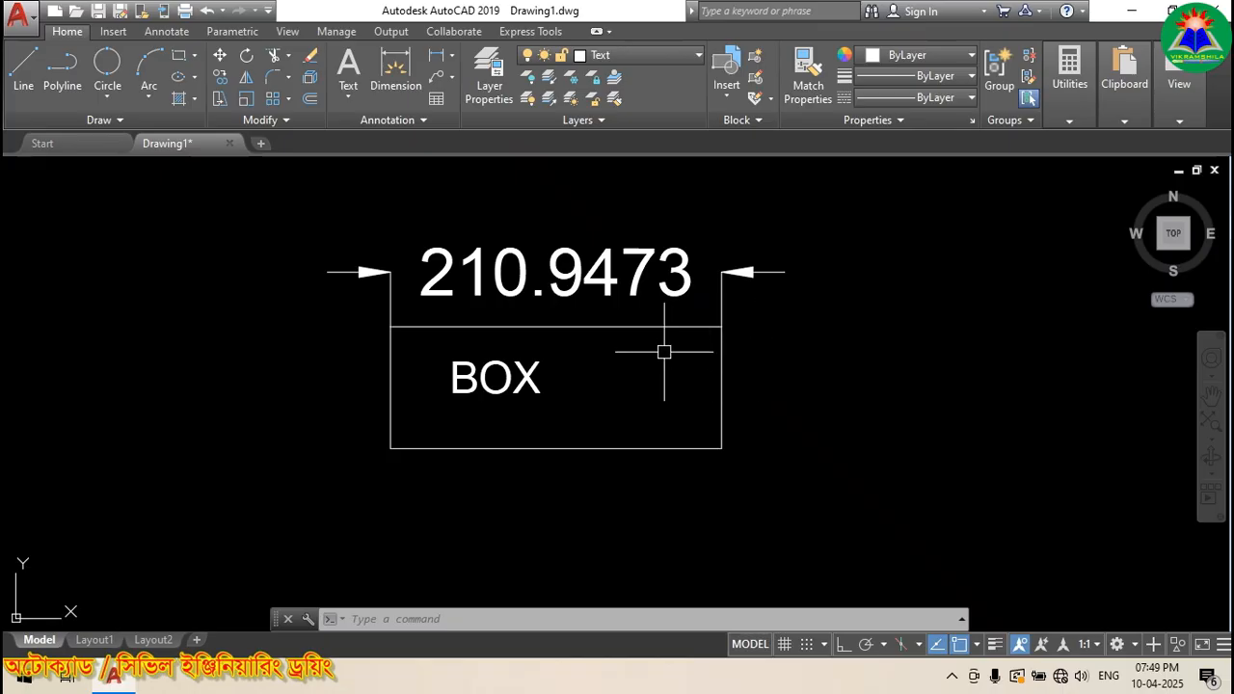
Step: Make layer 0 the current layer and recheck the rectangle's layer
{"action": "left_click", "coordinate": [671, 62]}
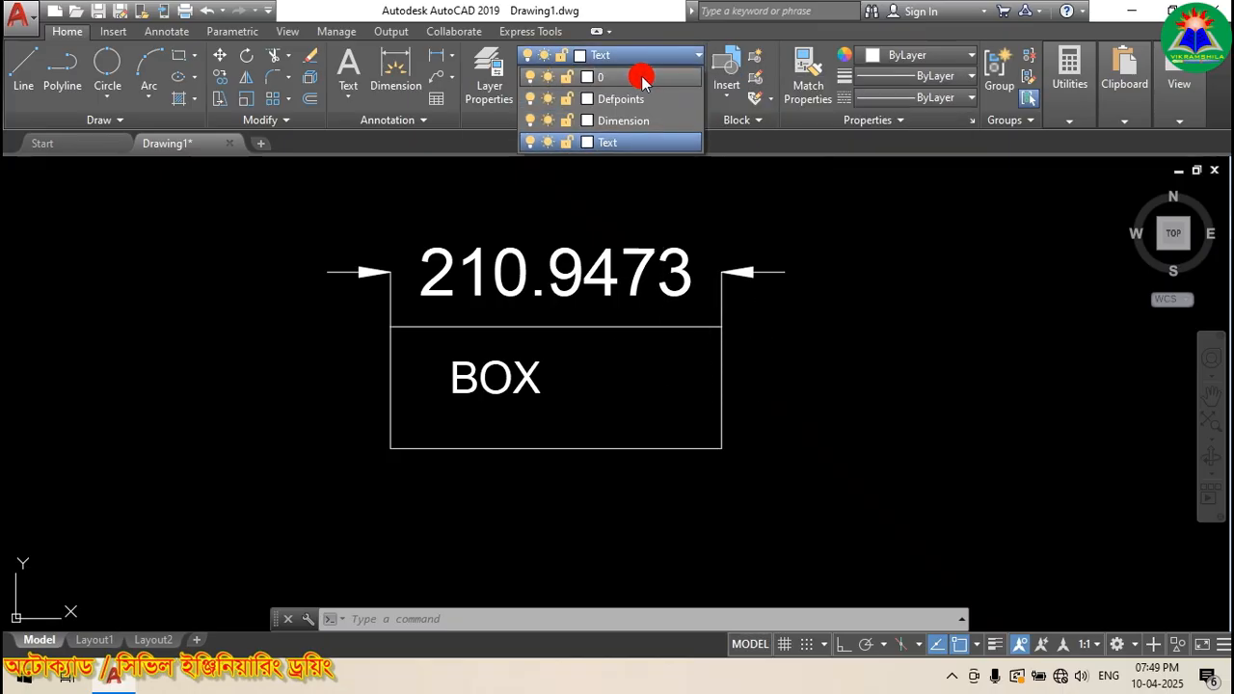
{"action": "left_click", "coordinate": [642, 78]}
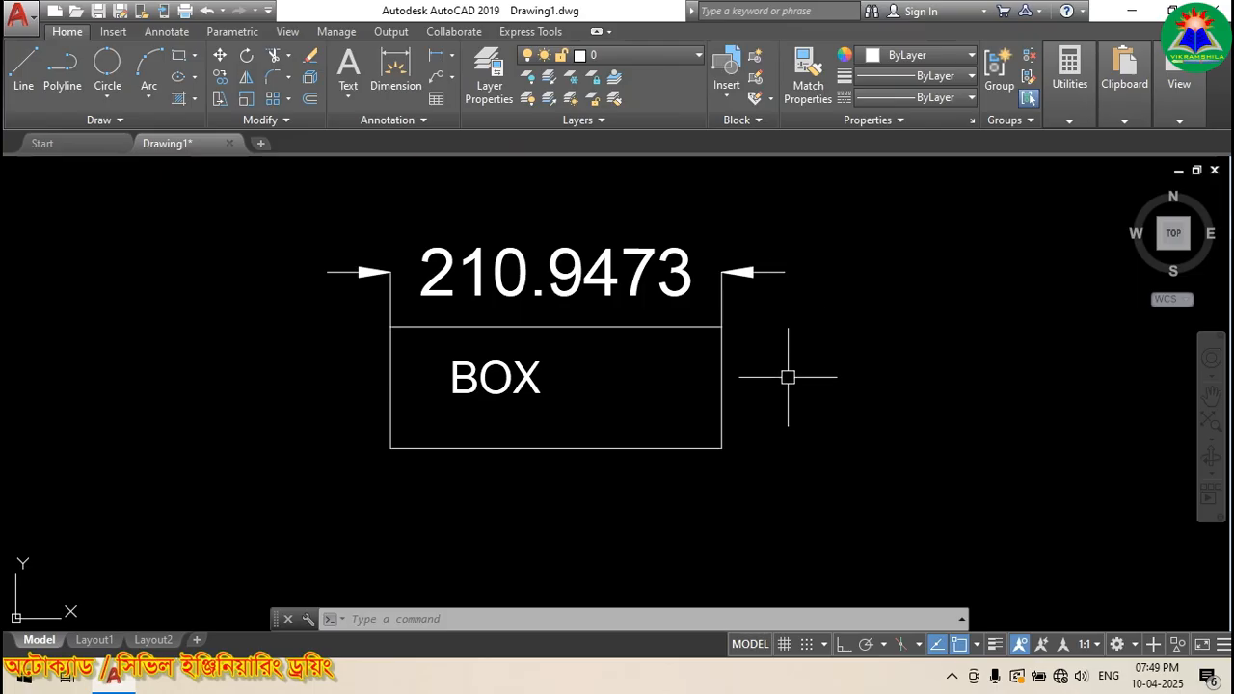
{"action": "key", "text": "Escape"}
{"action": "key", "text": "Escape"}
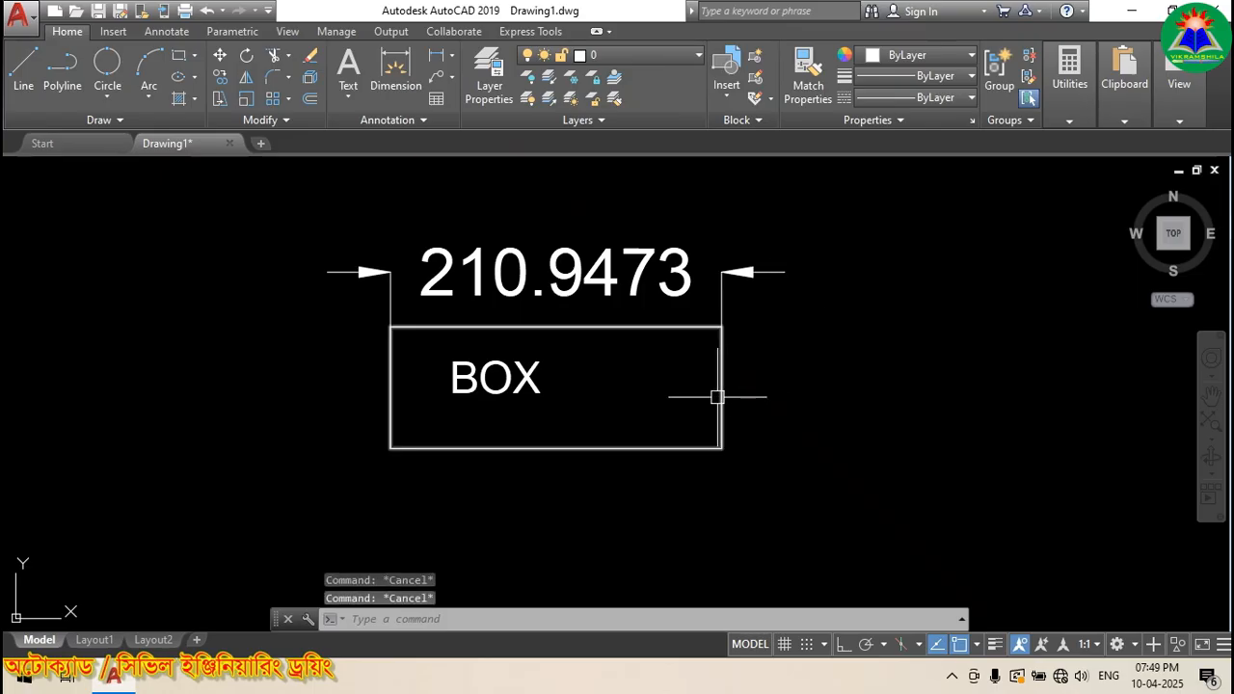
{"action": "left_click", "coordinate": [721, 397]}
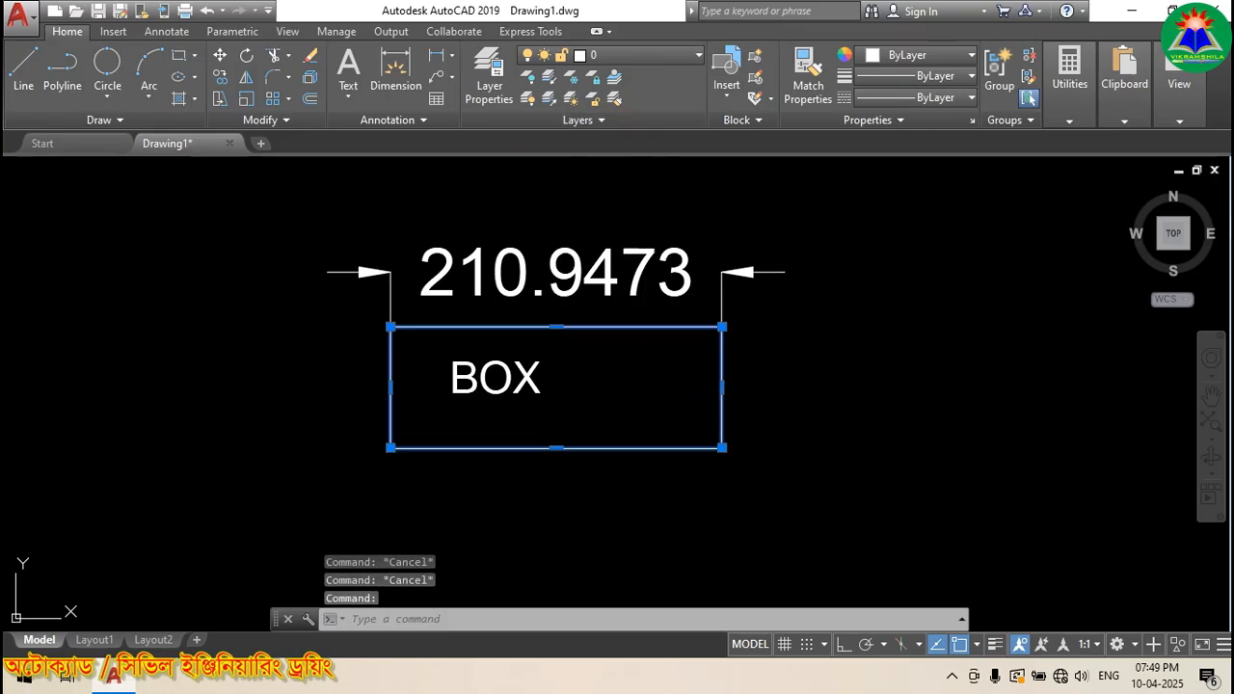
{"action": "key", "text": "Escape"}
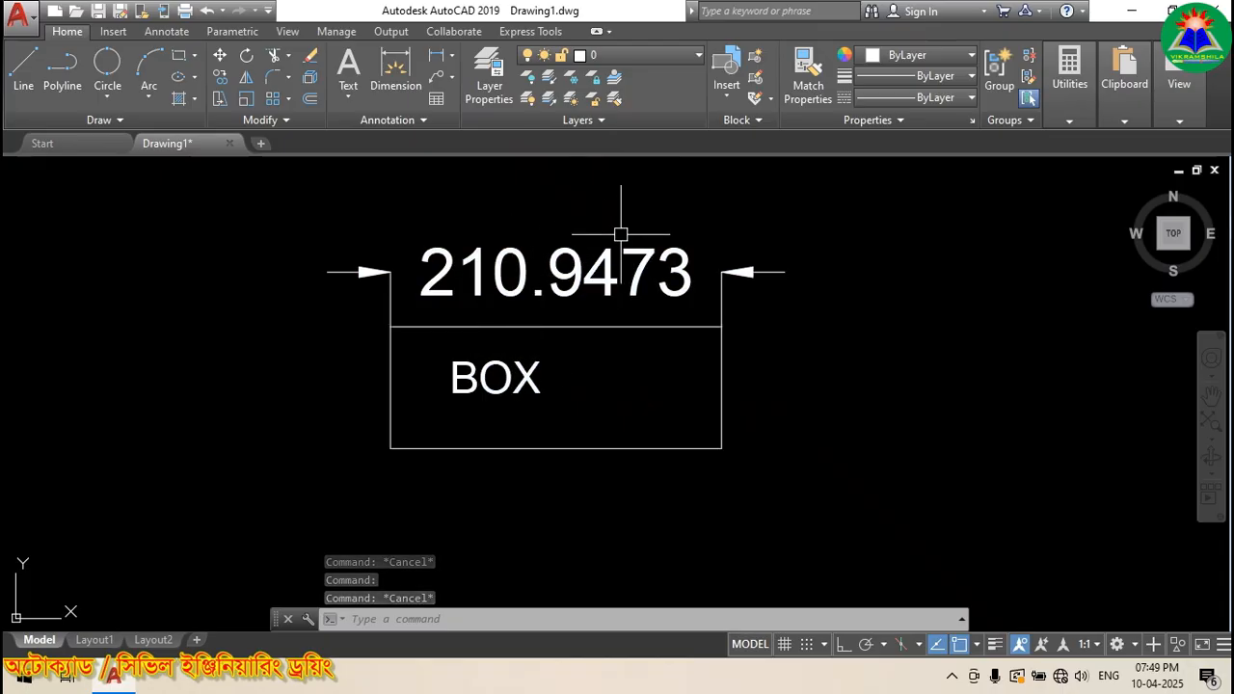
Step: Freeze the Text and Dimension layers, hiding BOX and the 210.9473 dimension
{"action": "left_click", "coordinate": [683, 61]}
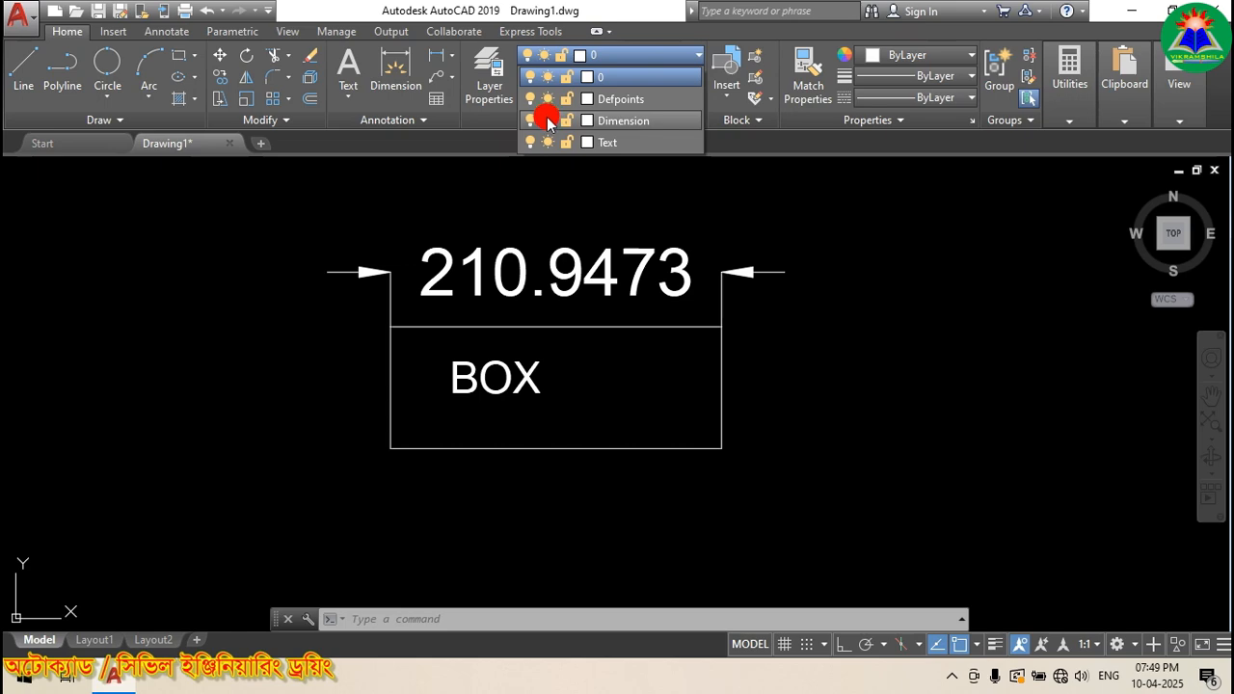
{"action": "left_click", "coordinate": [547, 122]}
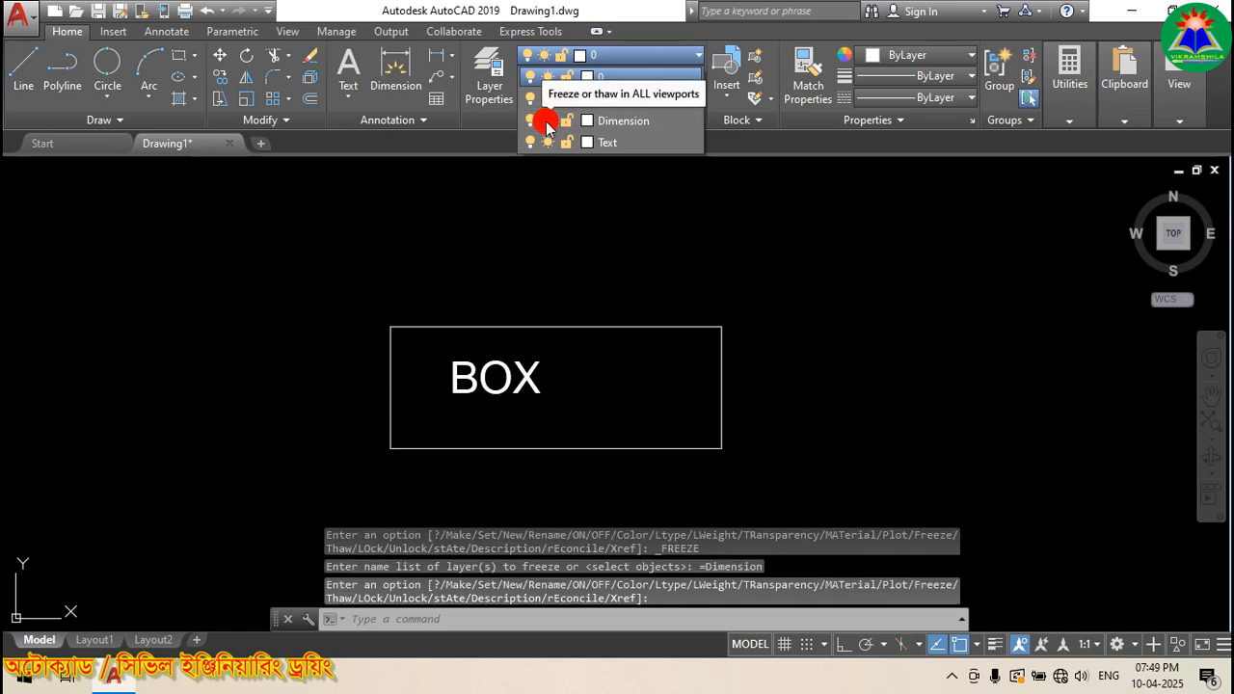
{"action": "left_click", "coordinate": [546, 122]}
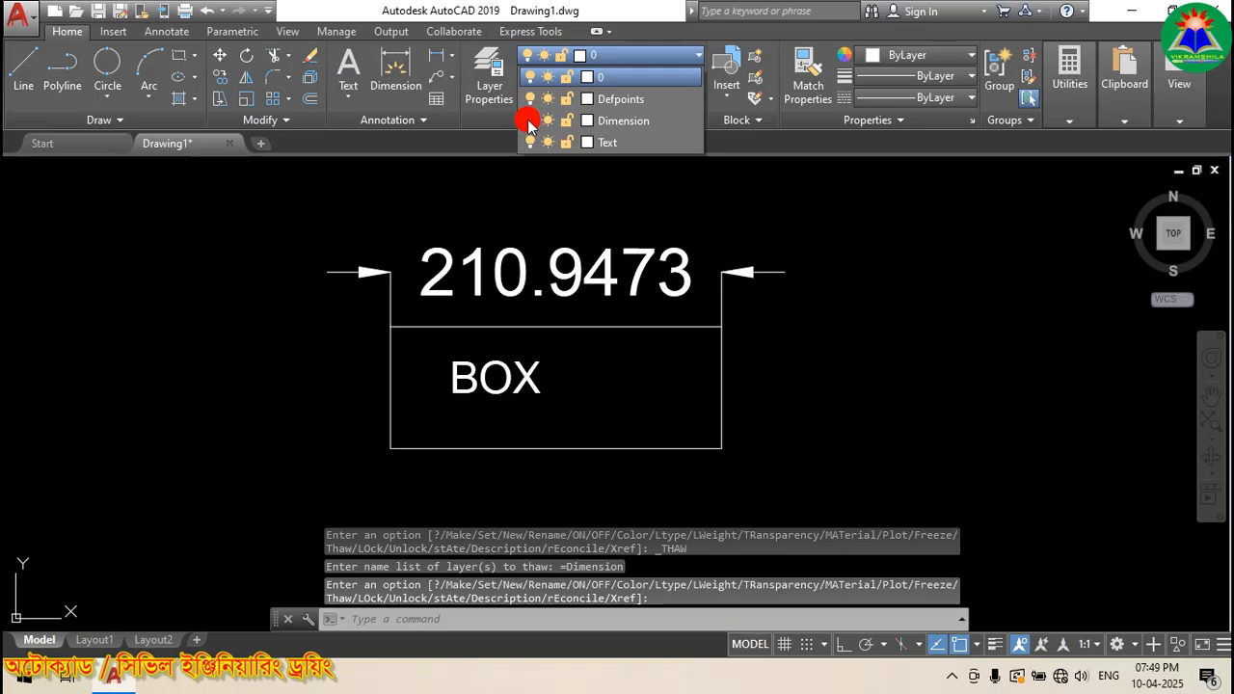
{"action": "left_click", "coordinate": [529, 121]}
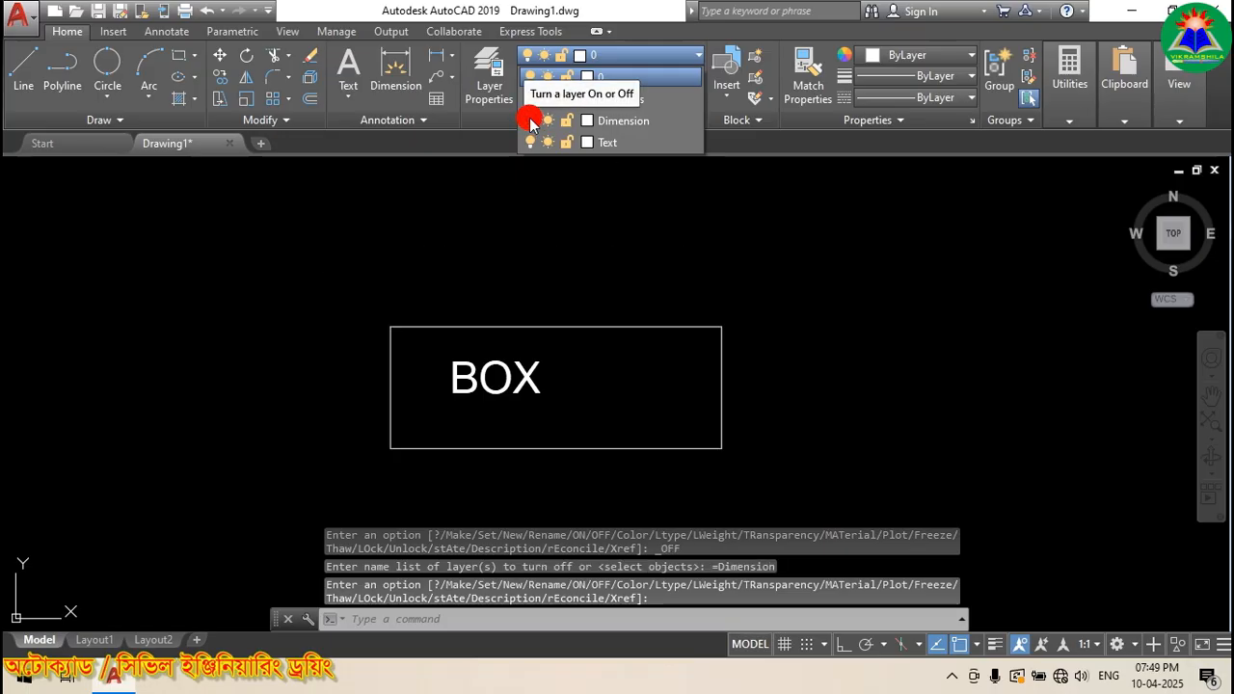
{"action": "left_click", "coordinate": [530, 121]}
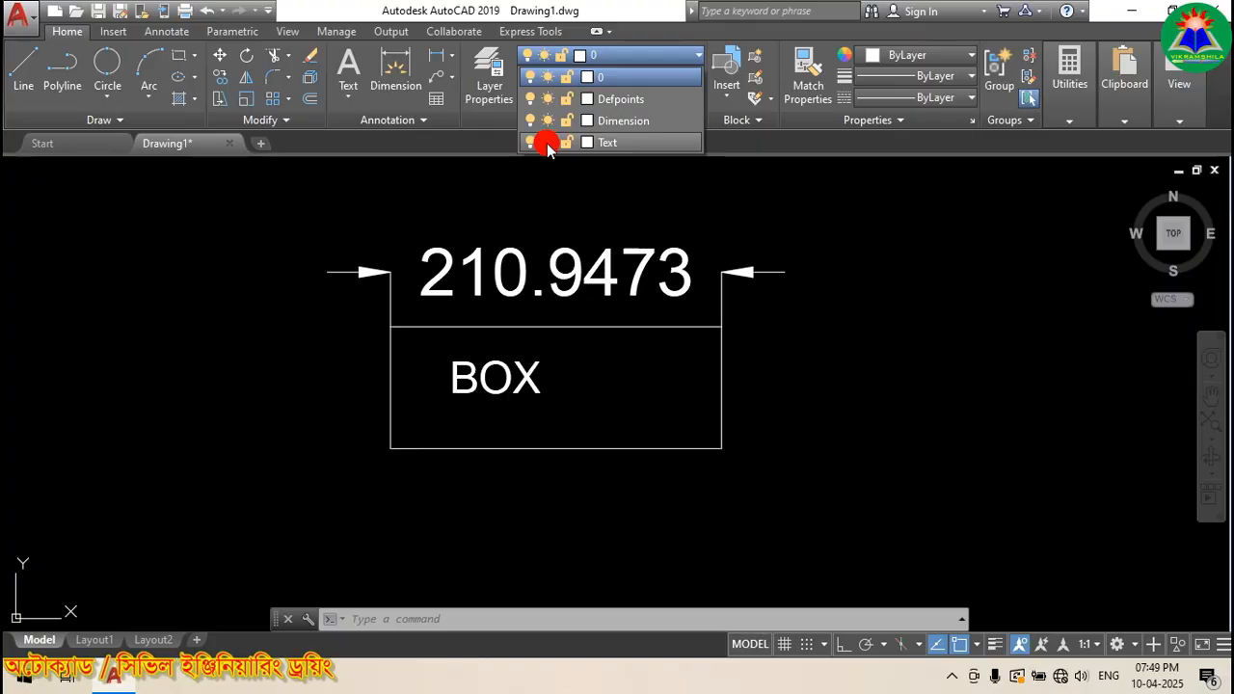
{"action": "left_click", "coordinate": [547, 143]}
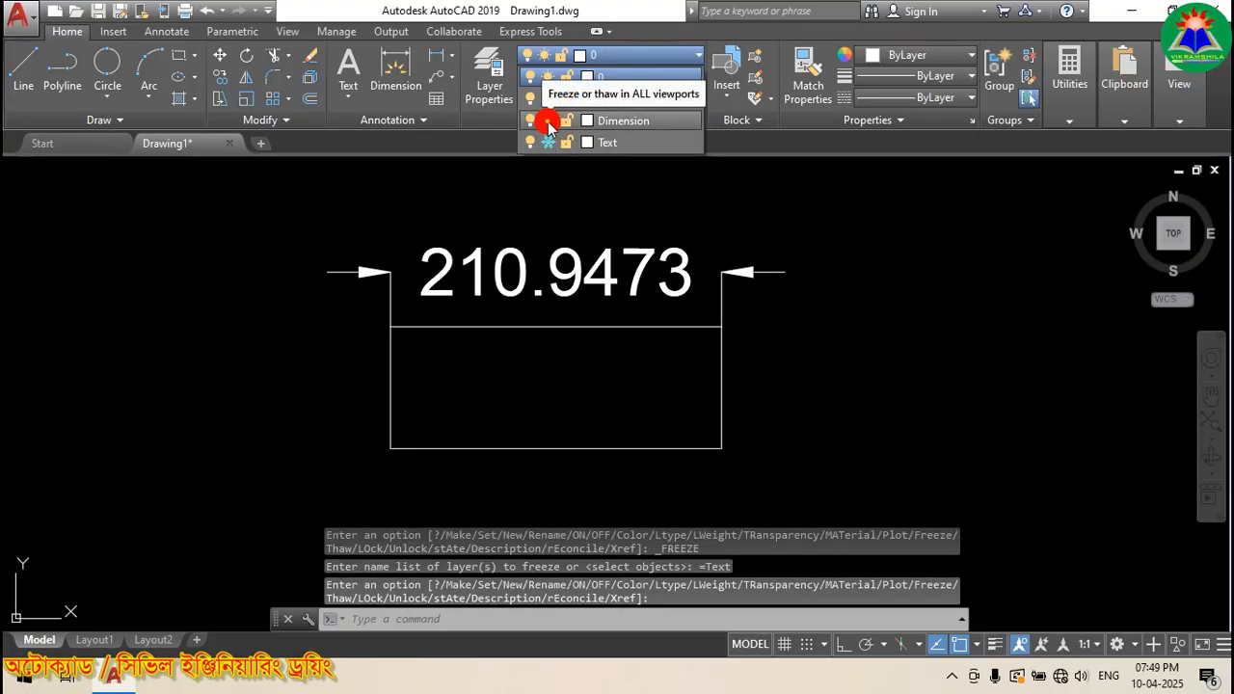
{"action": "left_click", "coordinate": [547, 120]}
{"action": "left_click", "coordinate": [584, 234]}
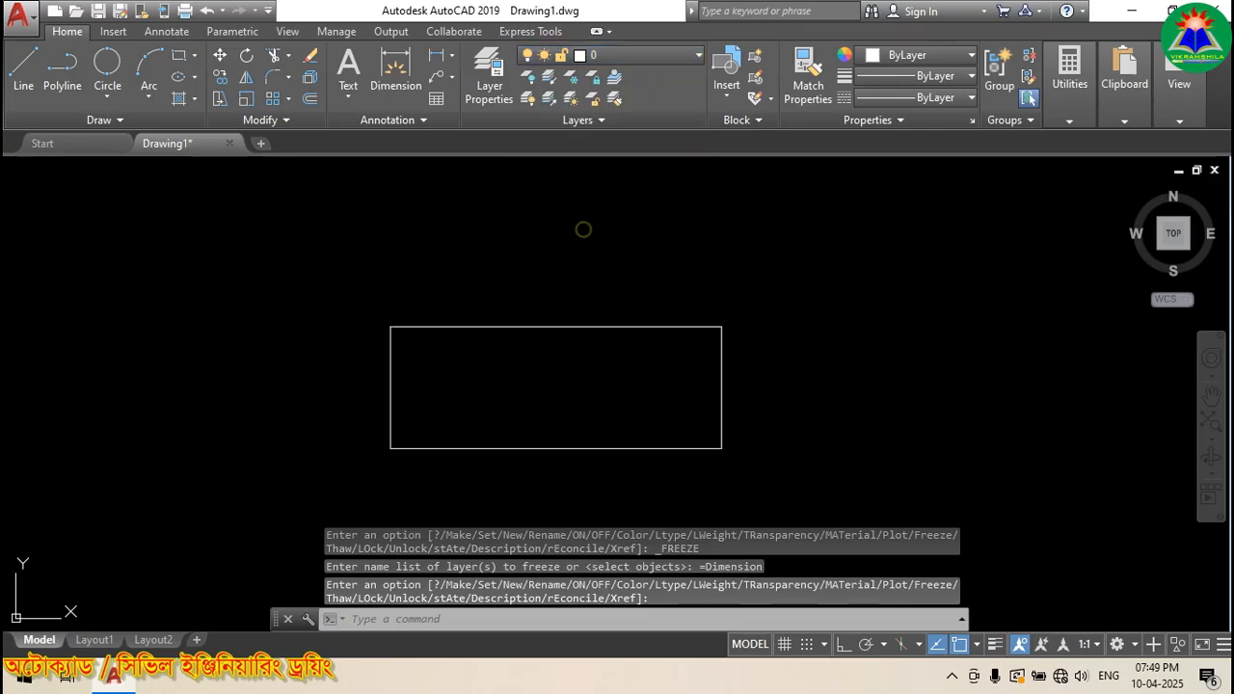
Step: Draw a 2-point circle by its diameter ends to the right of the rectangle
{"action": "left_click", "coordinate": [104, 66]}
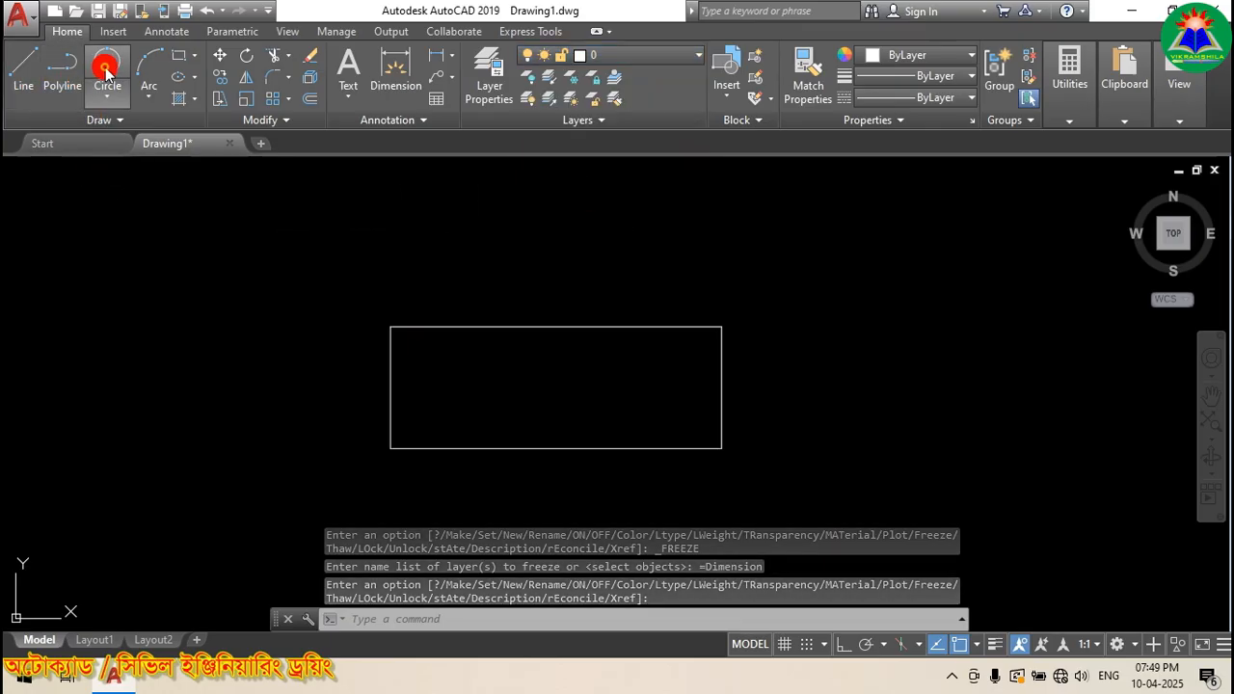
{"action": "left_click", "coordinate": [794, 415]}
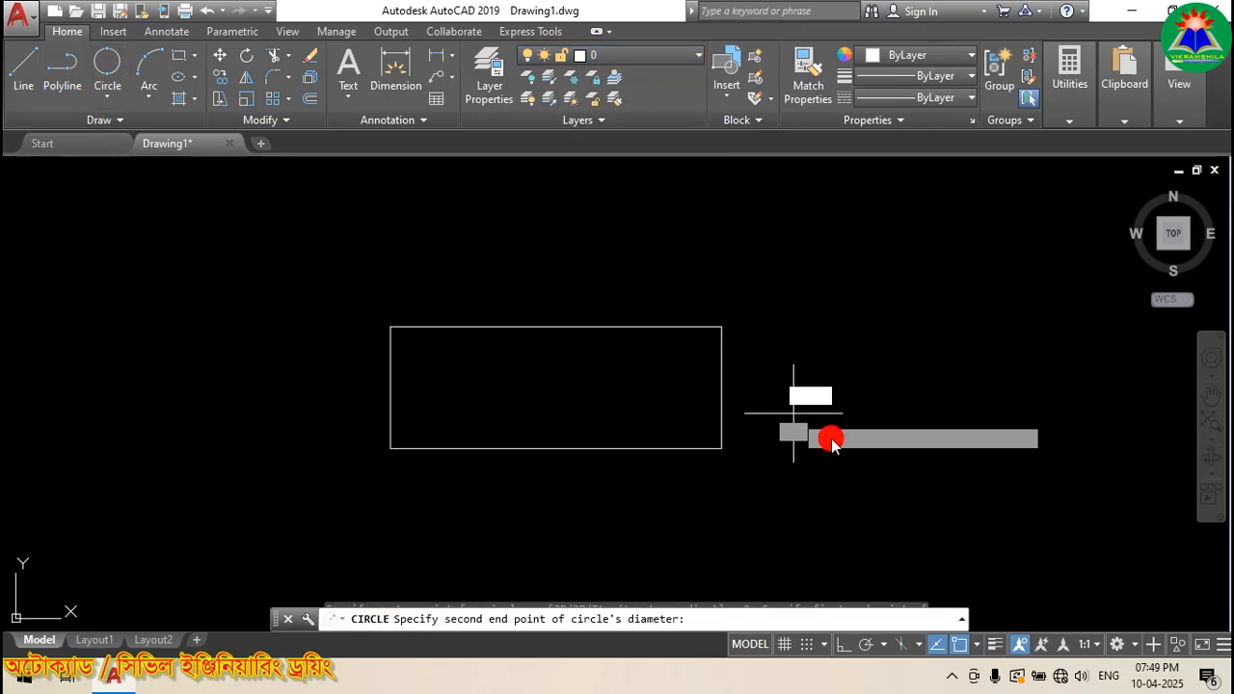
{"action": "left_click", "coordinate": [956, 416]}
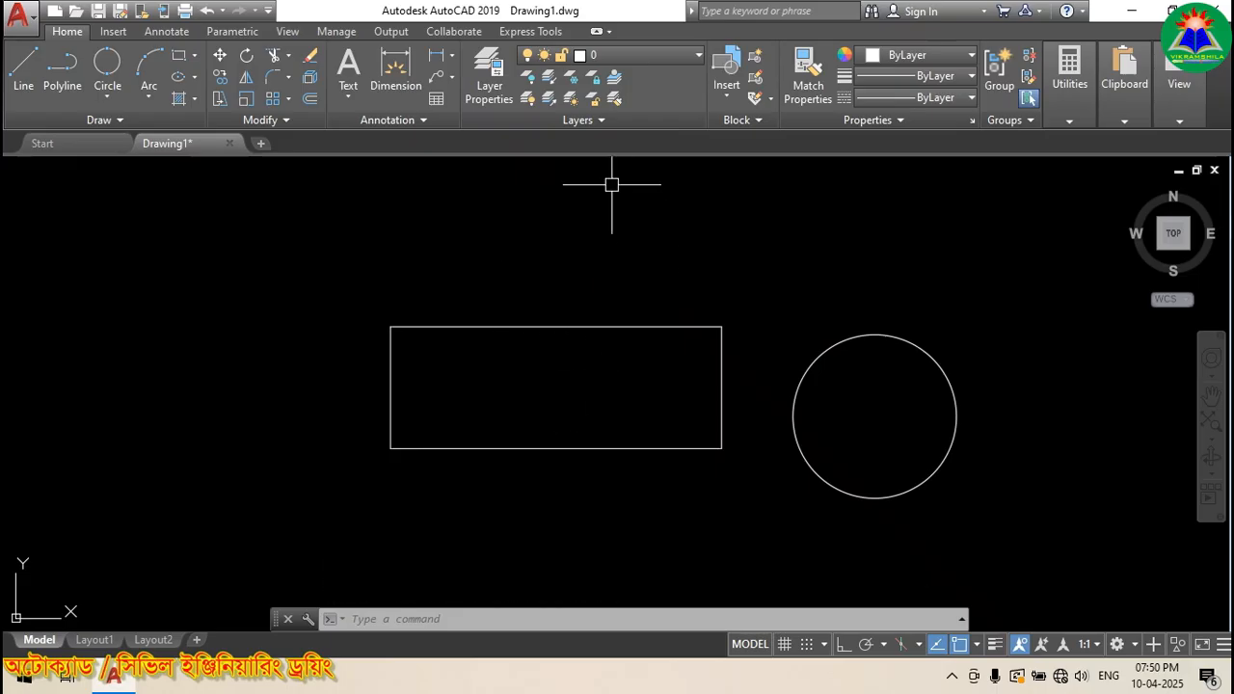
Step: Thaw and refreeze the Text and Dimension layers as a test
{"action": "left_click", "coordinate": [644, 60]}
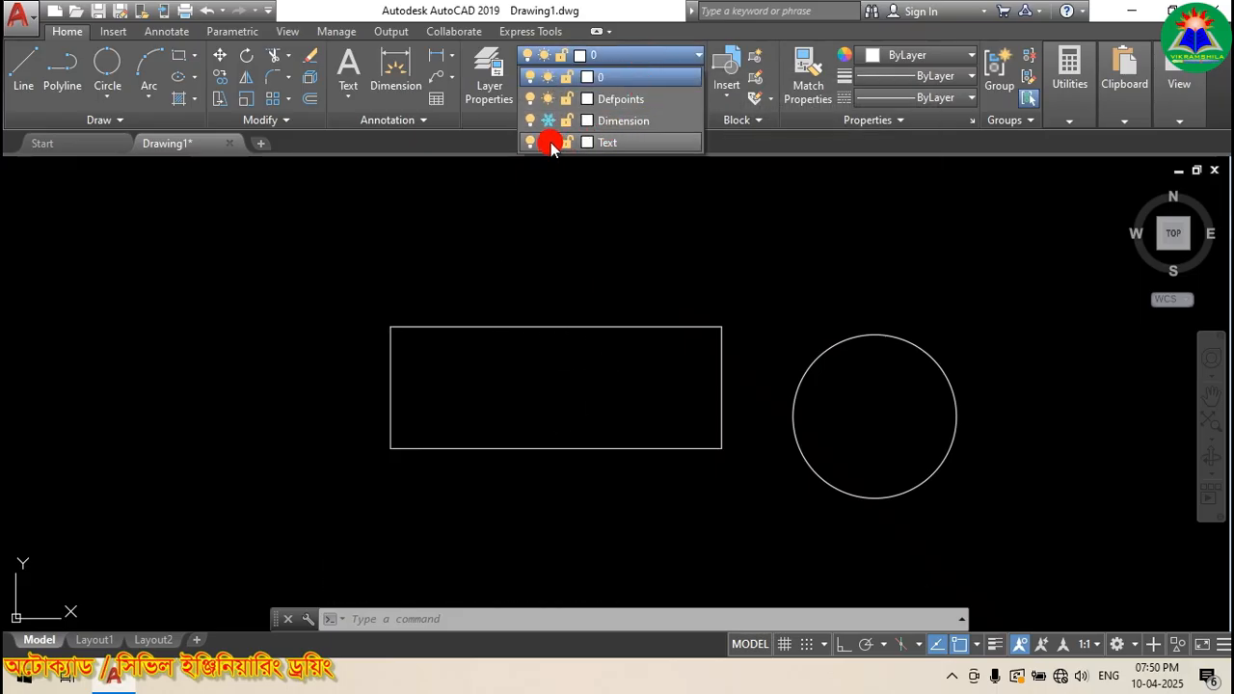
{"action": "left_click", "coordinate": [549, 142]}
{"action": "left_click", "coordinate": [549, 121]}
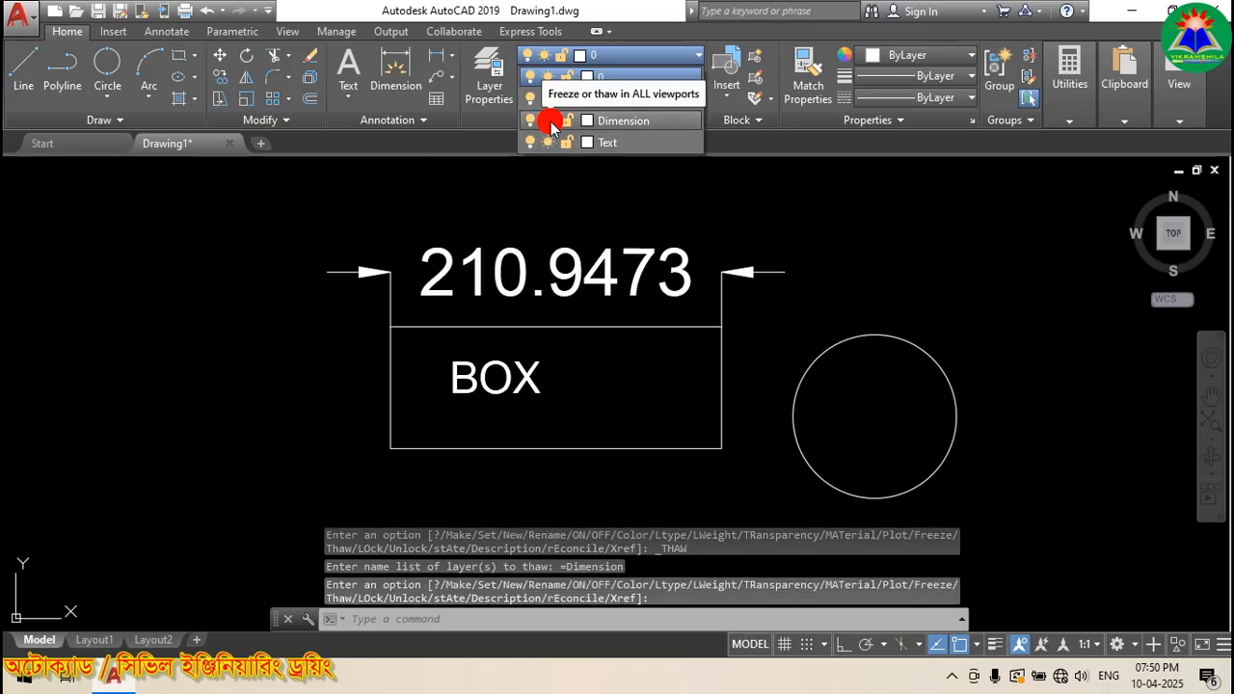
{"action": "left_click", "coordinate": [549, 122]}
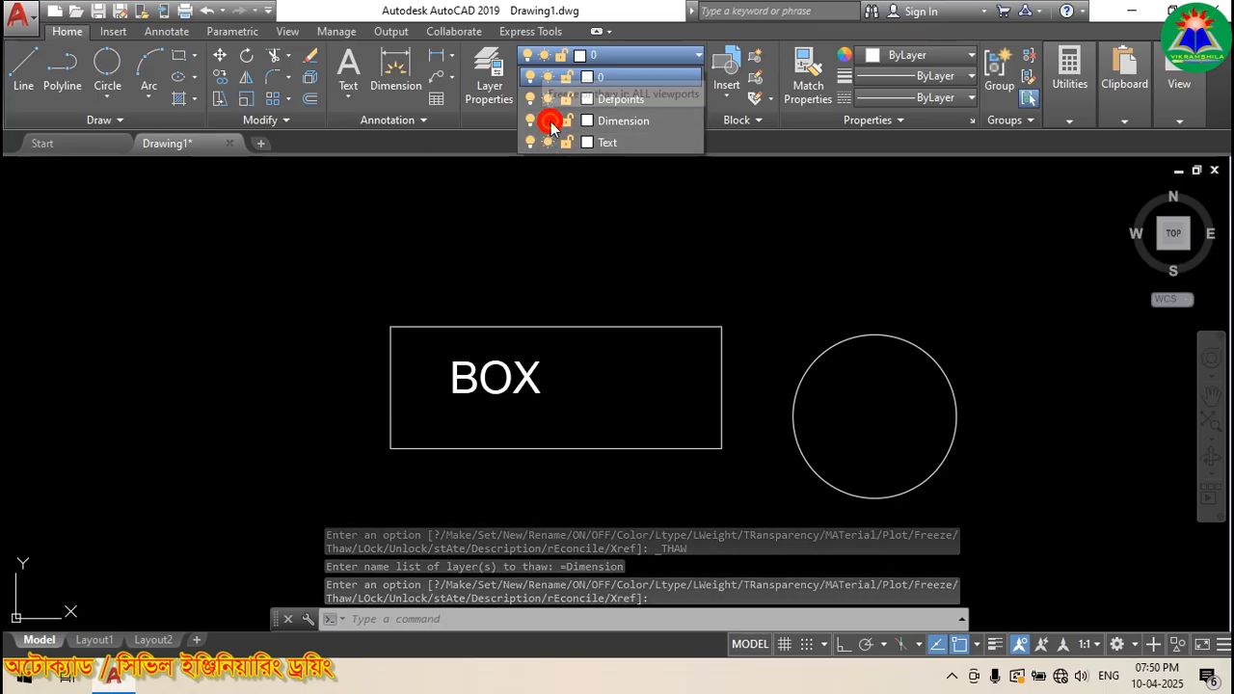
{"action": "left_click", "coordinate": [549, 143]}
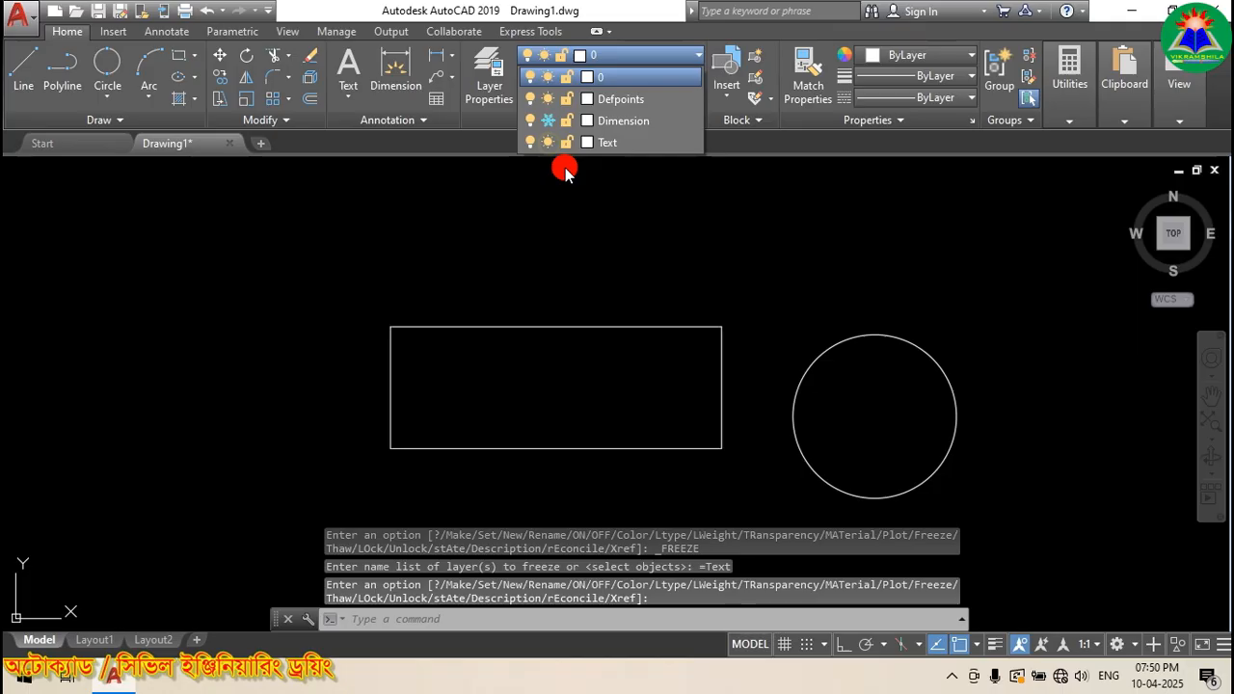
{"action": "left_click", "coordinate": [634, 221]}
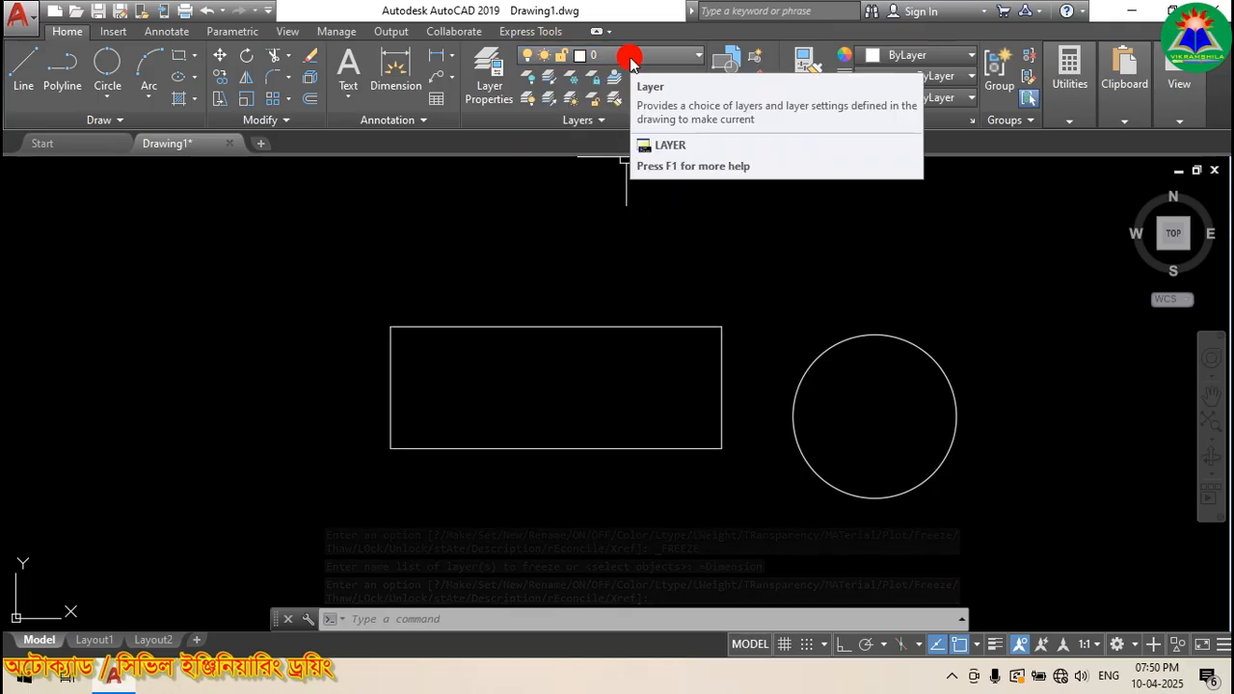
Step: Thaw the Dimension layer, keep Text frozen, and make Dimension current
{"action": "left_click", "coordinate": [646, 56]}
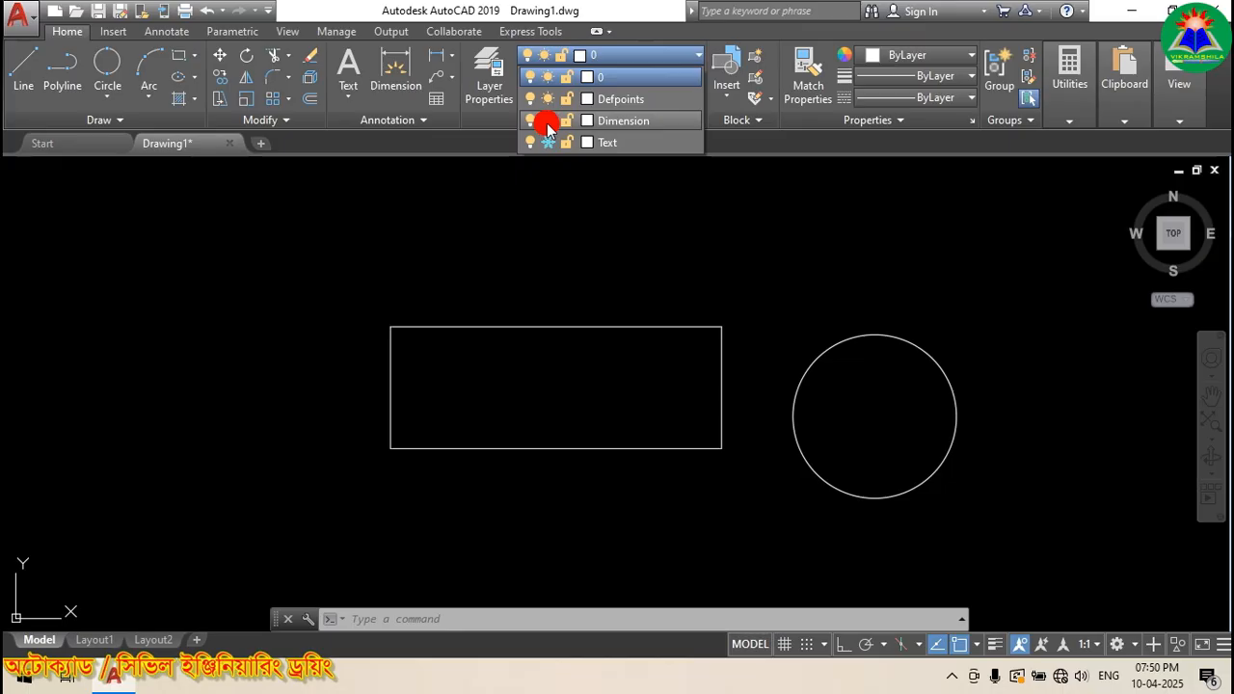
{"action": "left_click", "coordinate": [548, 121]}
{"action": "left_click", "coordinate": [547, 143]}
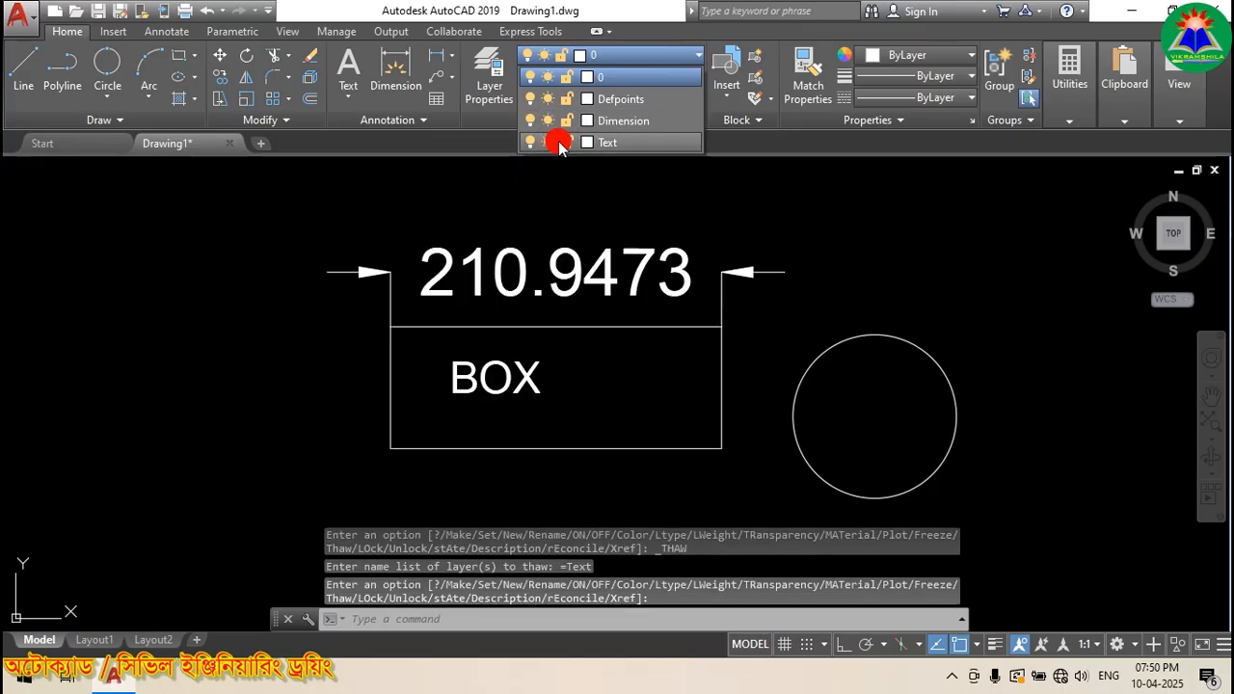
{"action": "left_click", "coordinate": [548, 143]}
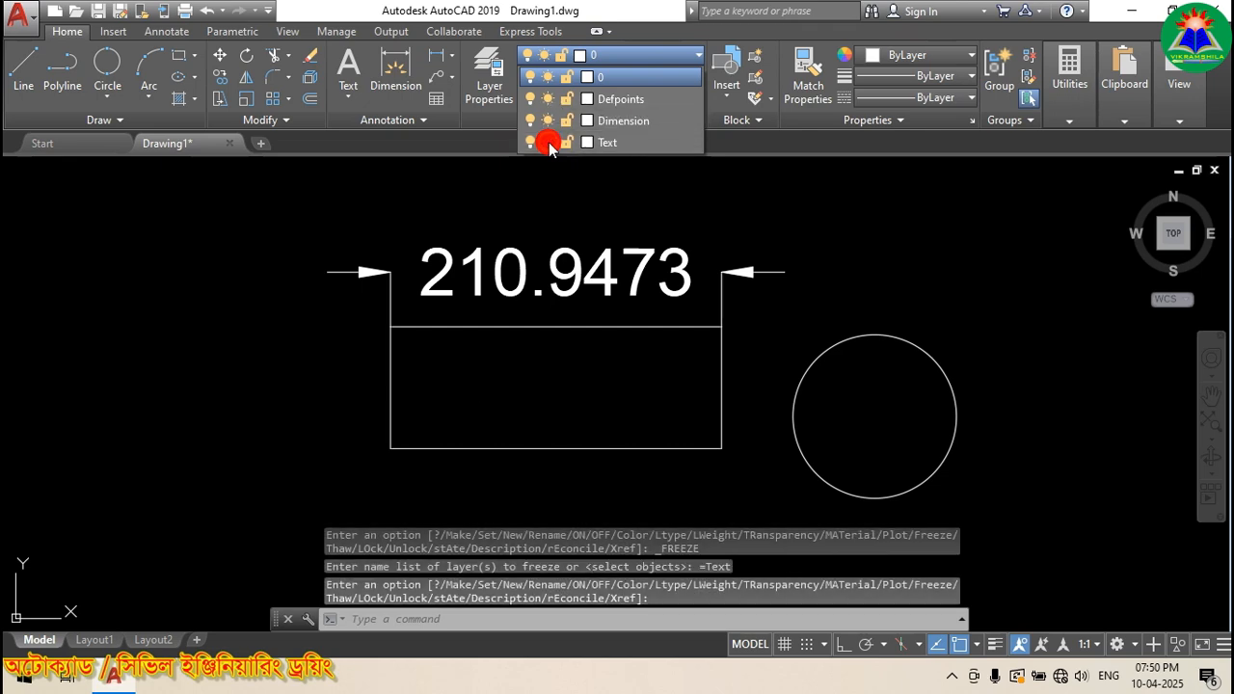
{"action": "left_click", "coordinate": [632, 122]}
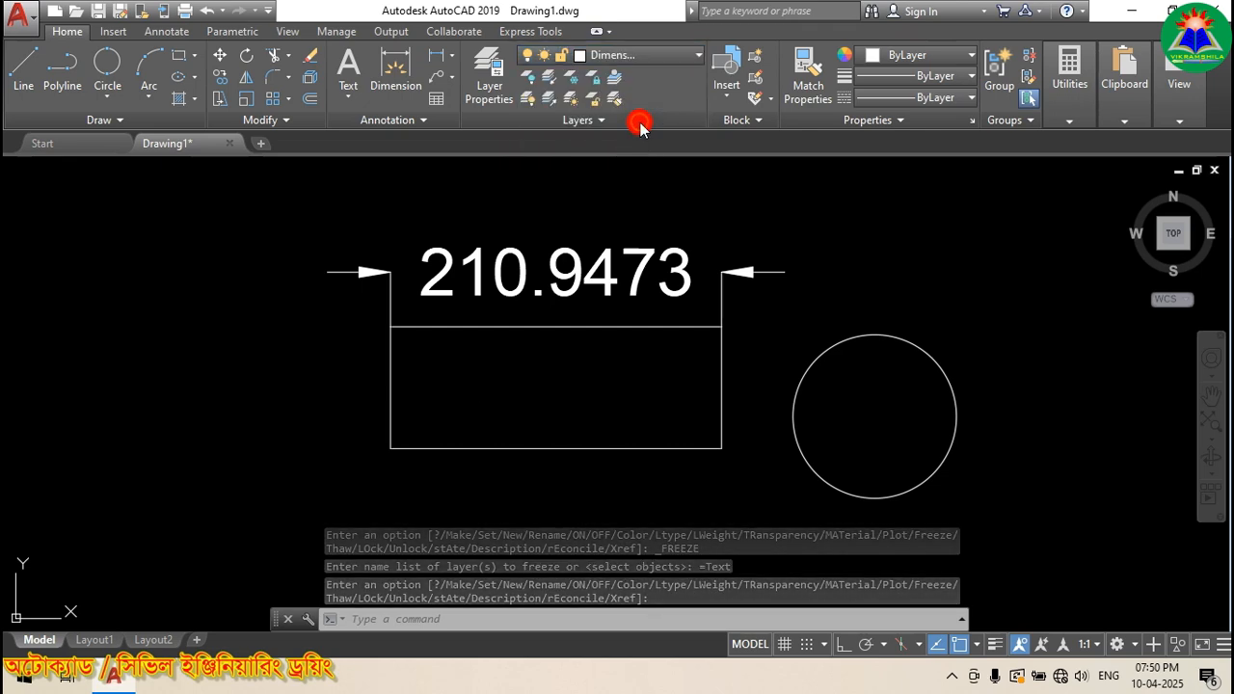
{"action": "left_click", "coordinate": [639, 56]}
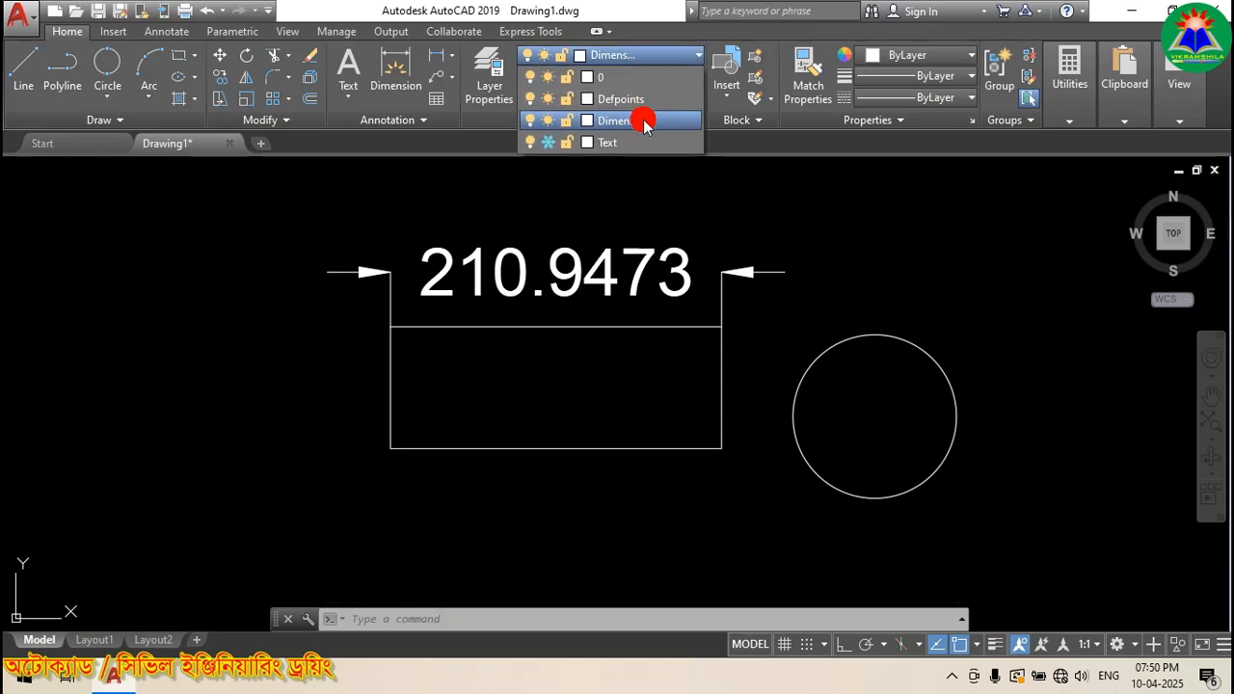
Step: Lock layer 0 in the layer list
{"action": "left_click", "coordinate": [566, 81]}
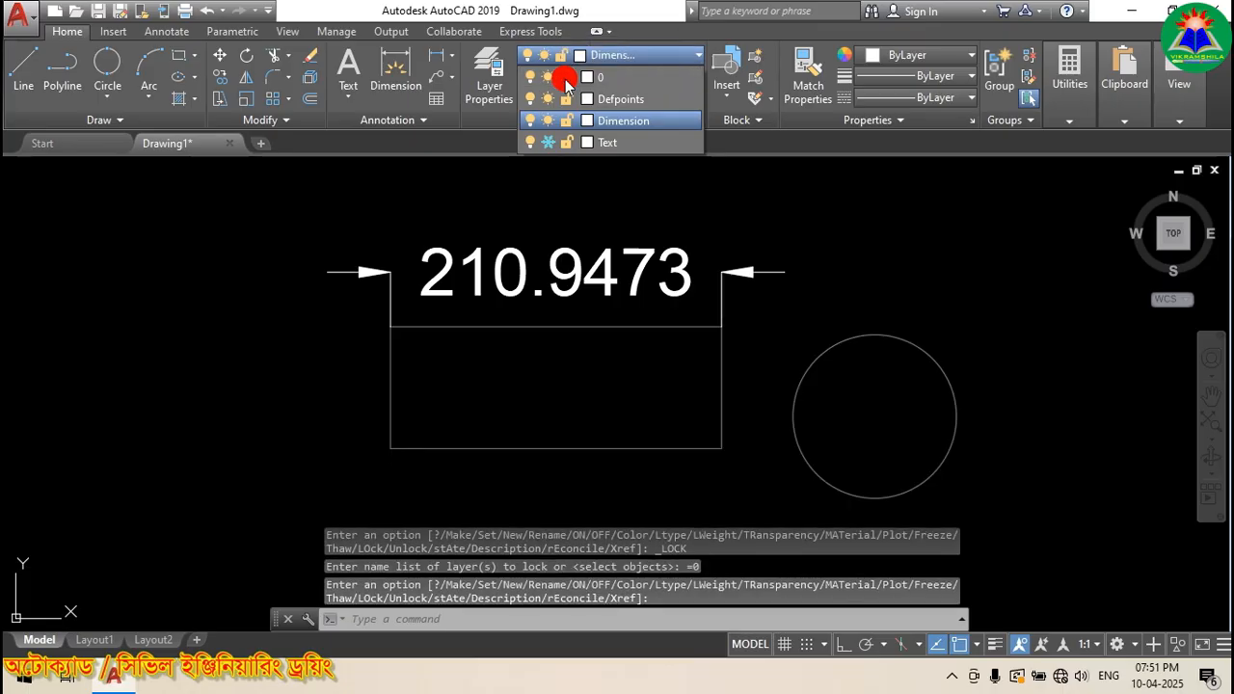
{"action": "left_click", "coordinate": [512, 170]}
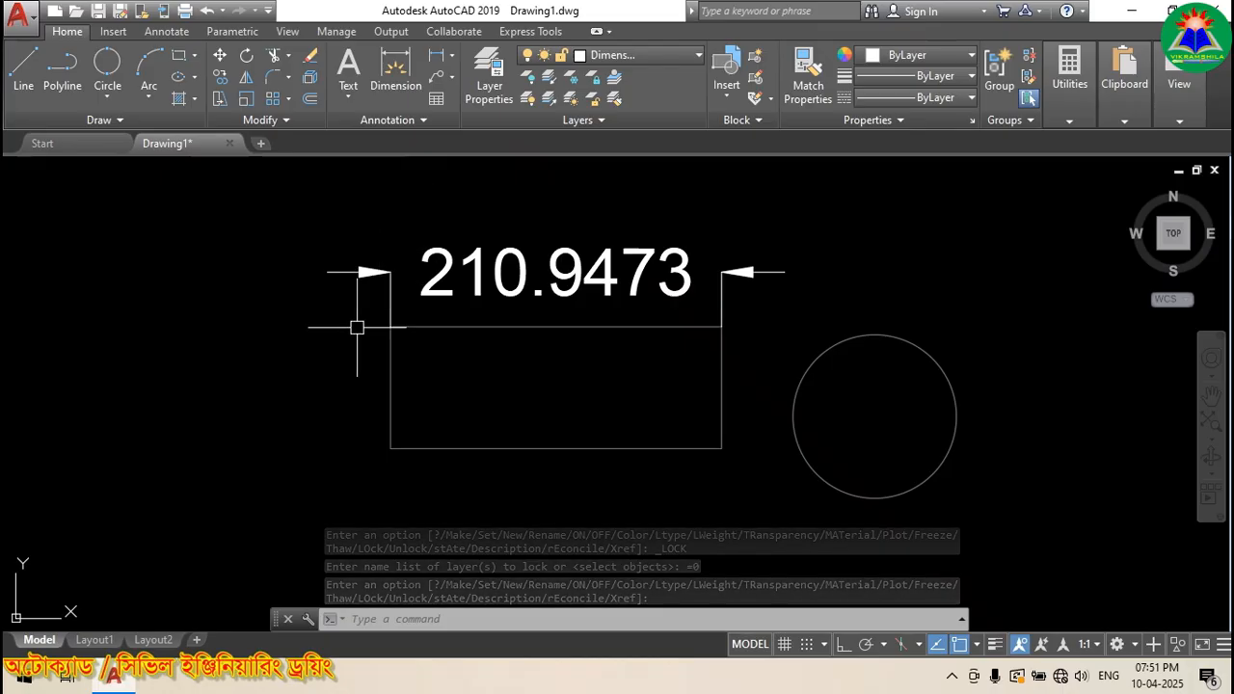
{"action": "scroll", "coordinate": [359, 278], "scroll_direction": "down", "scroll_amount": 2}
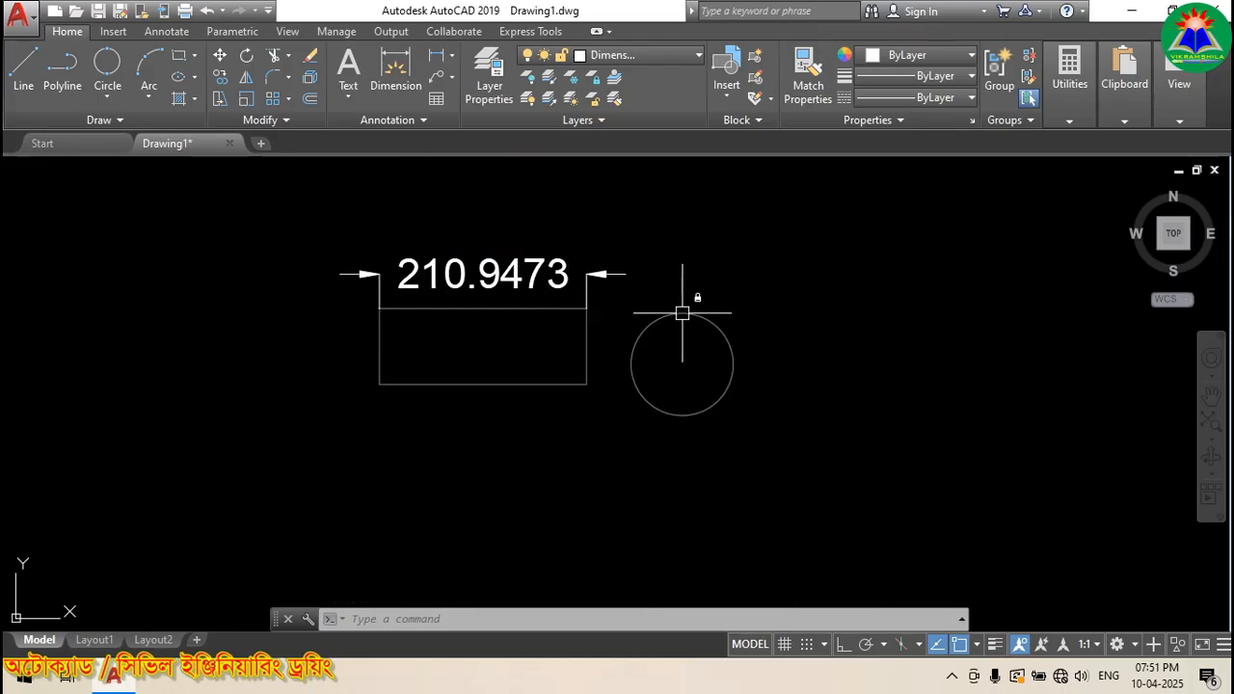
{"action": "scroll", "coordinate": [516, 249], "scroll_direction": "up", "scroll_amount": 2}
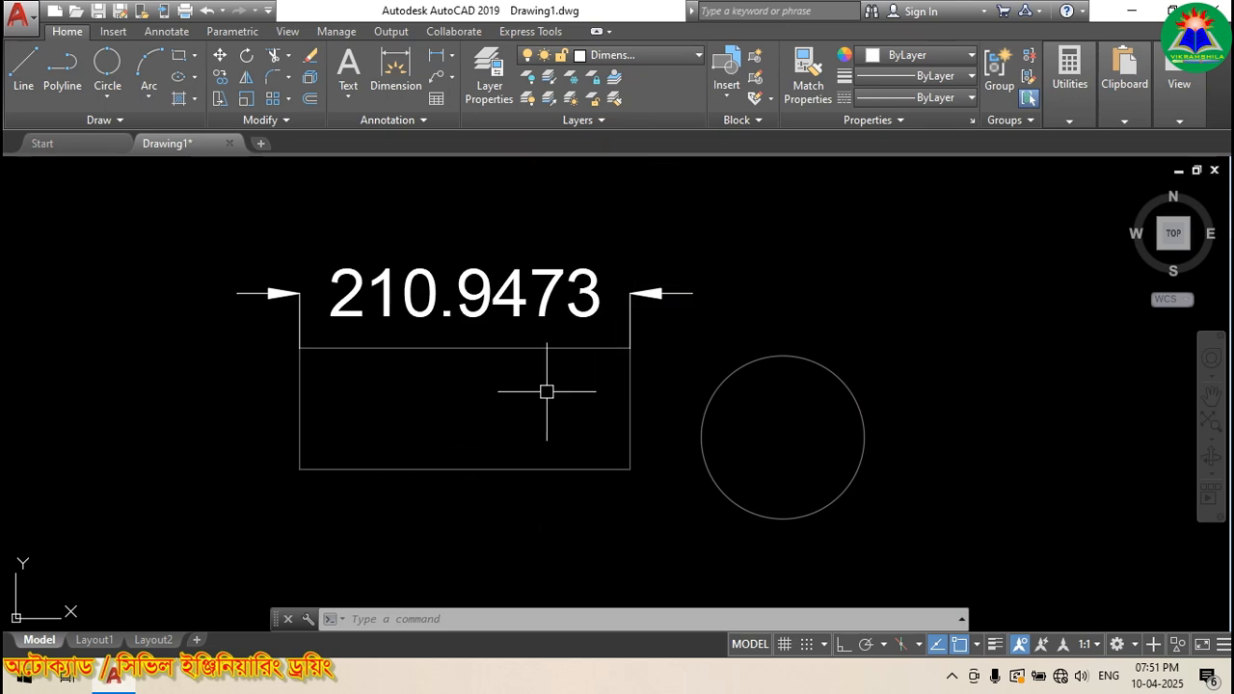
Step: Try to erase the locked rectangle and circle, then cancel the erase
{"action": "left_click", "coordinate": [406, 467]}
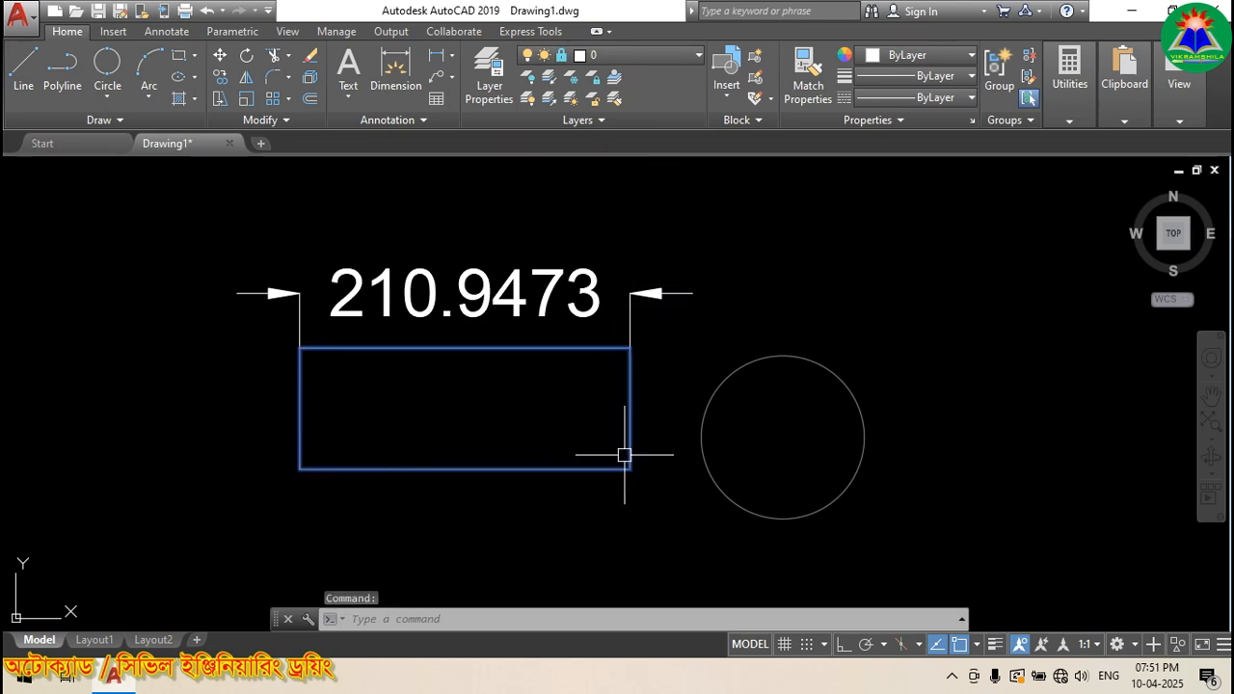
{"action": "left_click", "coordinate": [711, 403]}
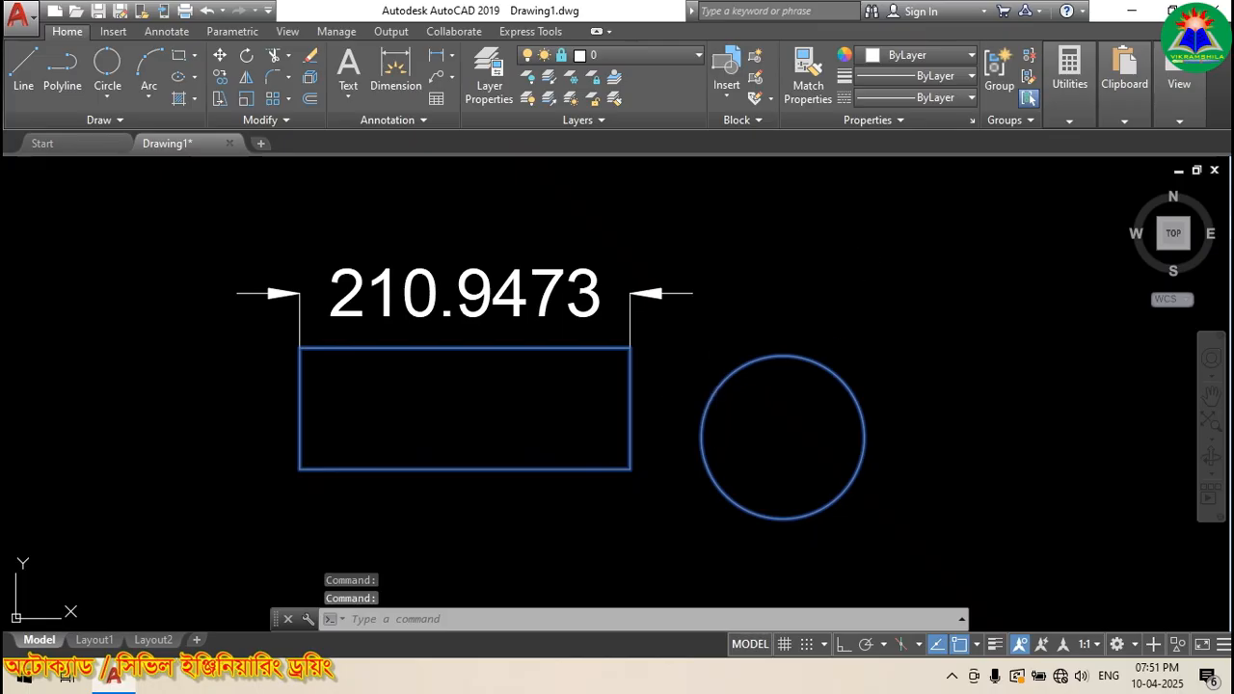
{"action": "key", "text": "Delete"}
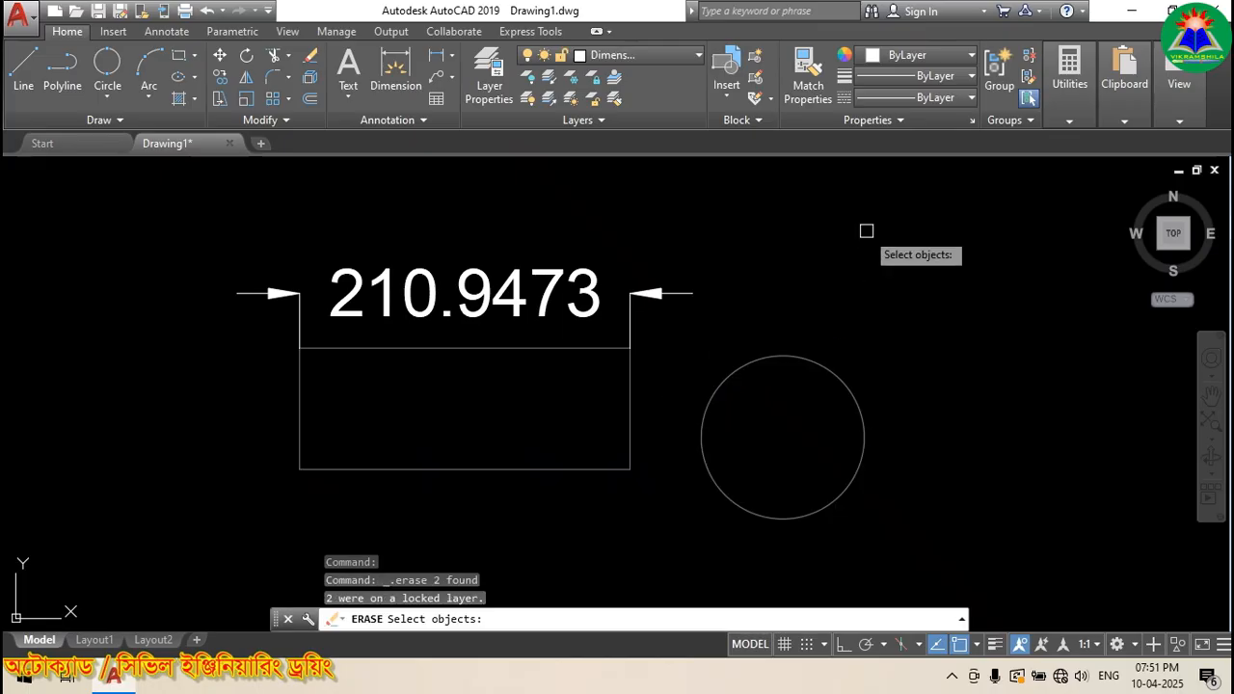
{"action": "left_click", "coordinate": [779, 358]}
{"action": "left_click", "coordinate": [634, 383]}
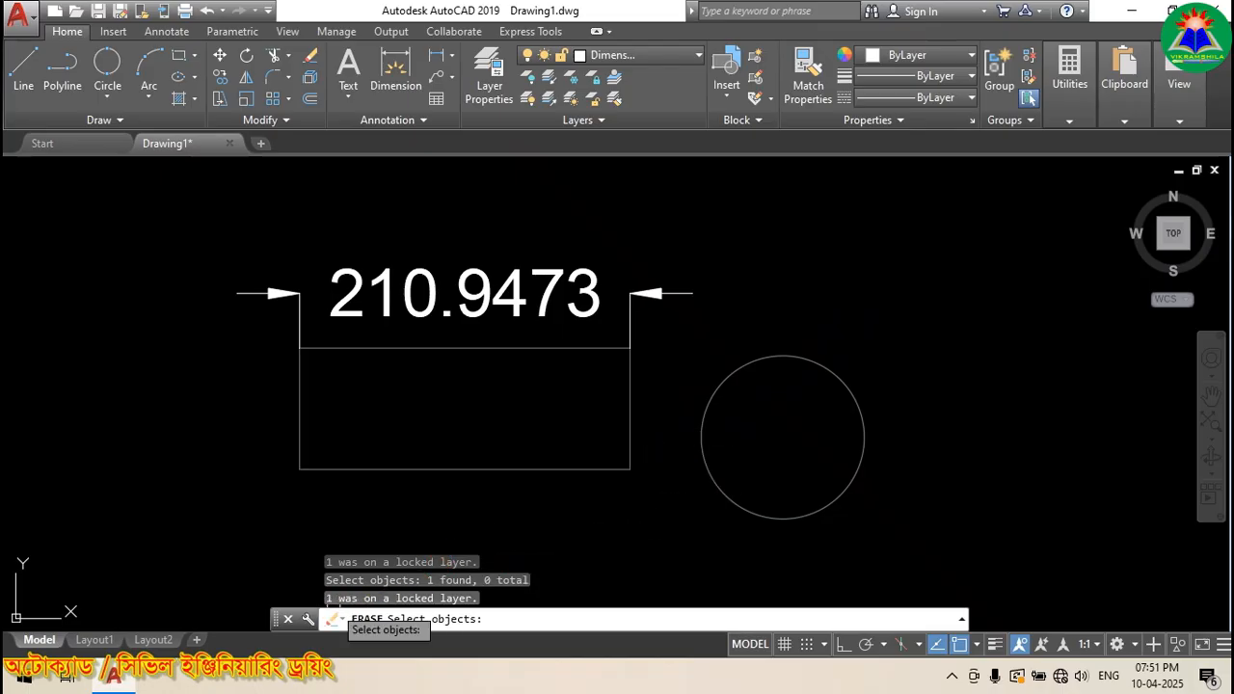
{"action": "left_click", "coordinate": [407, 604]}
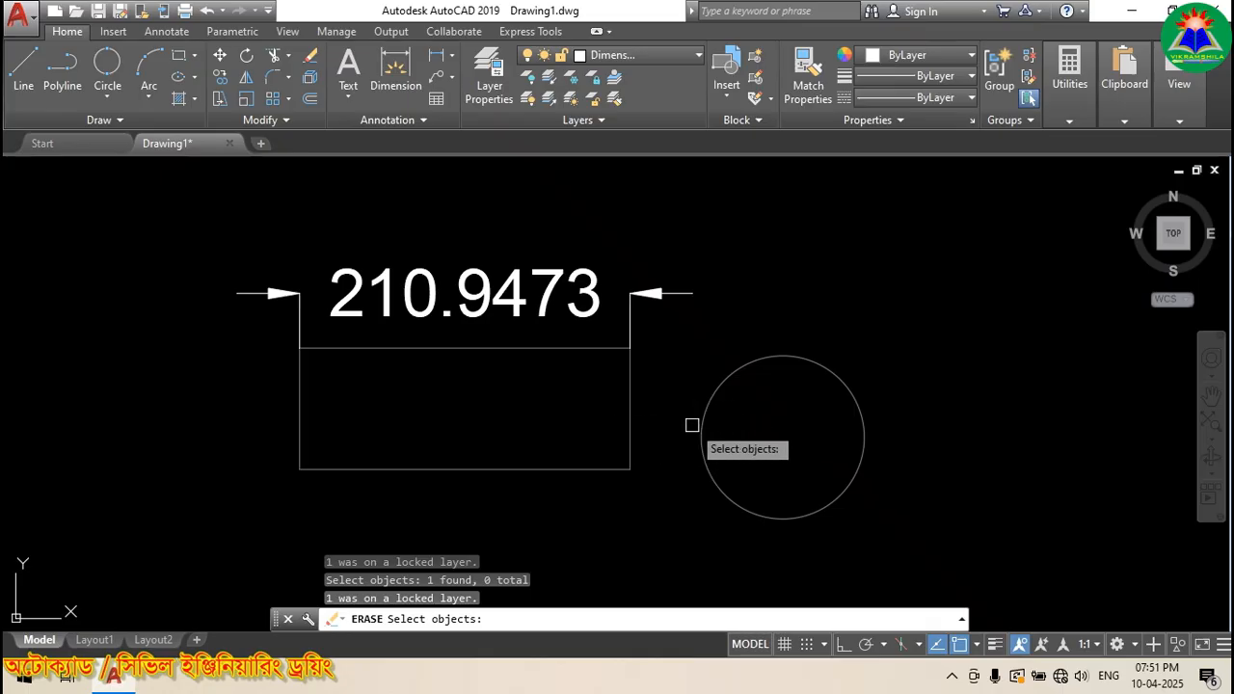
{"action": "key", "text": "Escape"}
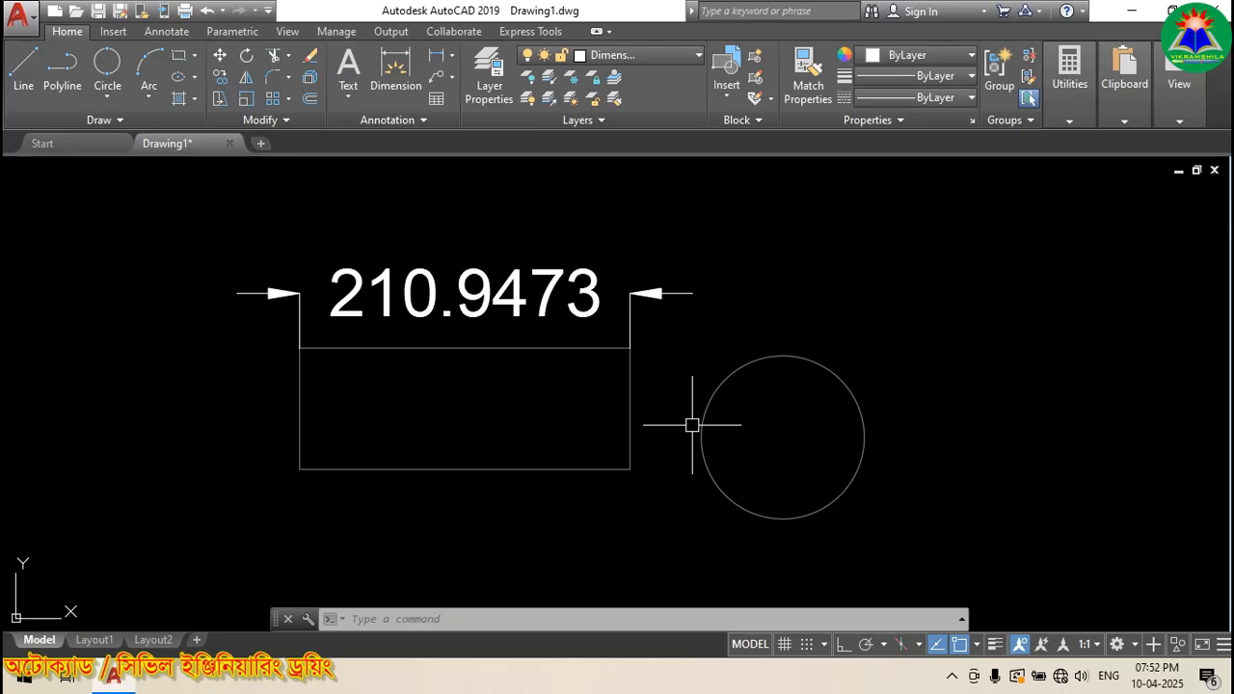
Step: Add the R52.0621 radius dimension to the circle, label placed above right
{"action": "left_click", "coordinate": [655, 57]}
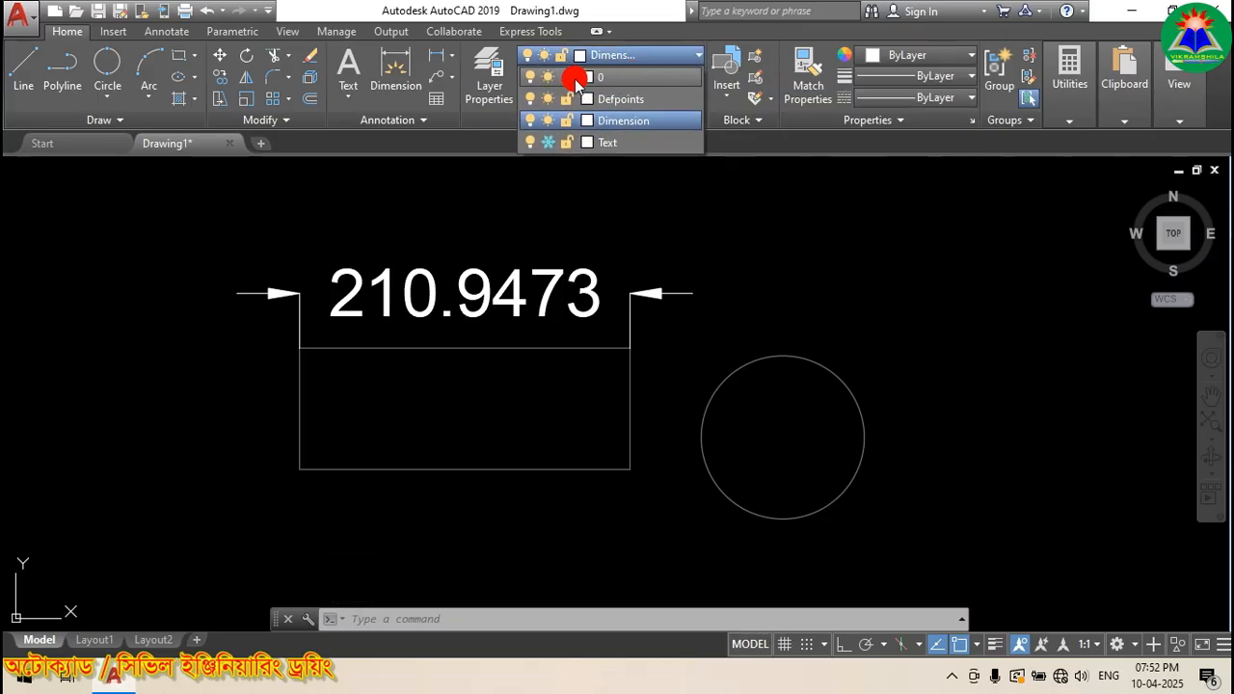
{"action": "left_click", "coordinate": [594, 189]}
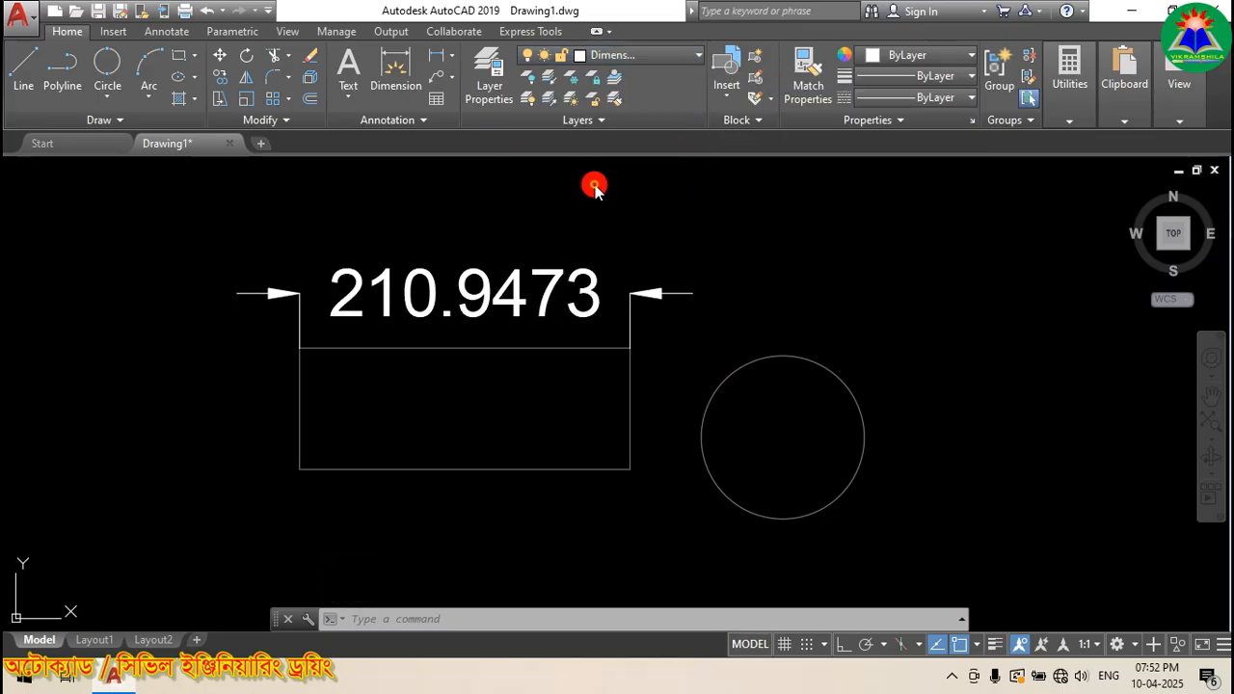
{"action": "left_click", "coordinate": [455, 58]}
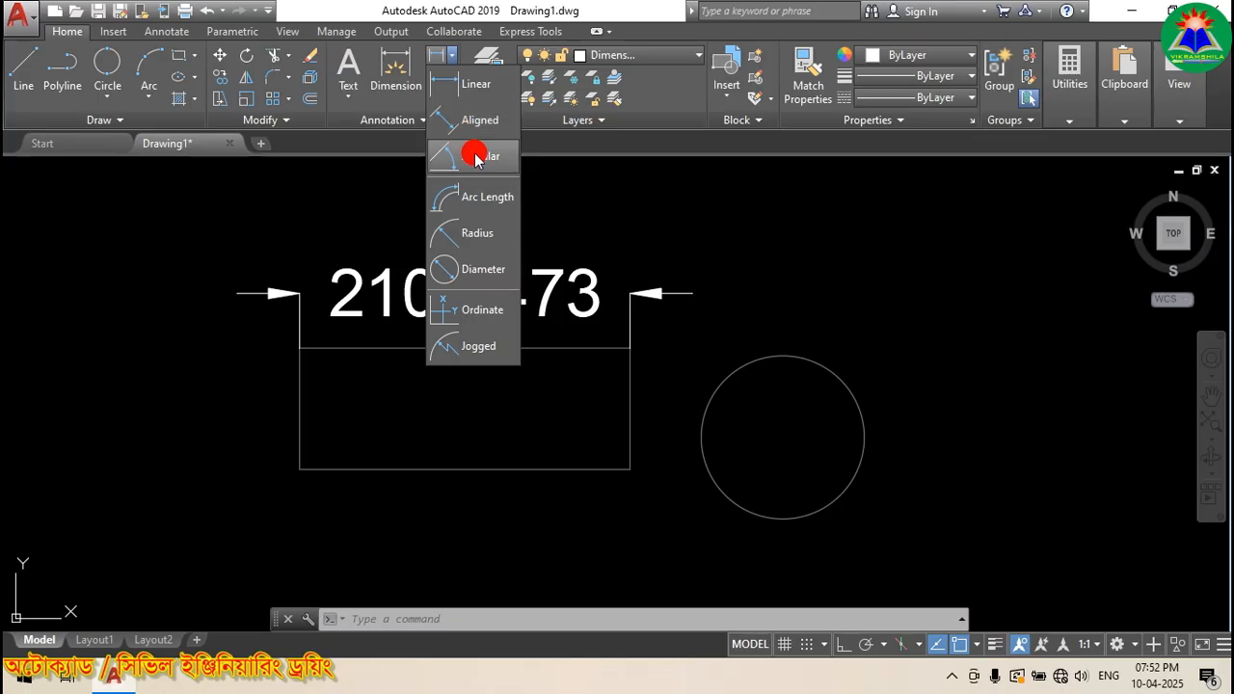
{"action": "left_click", "coordinate": [469, 235]}
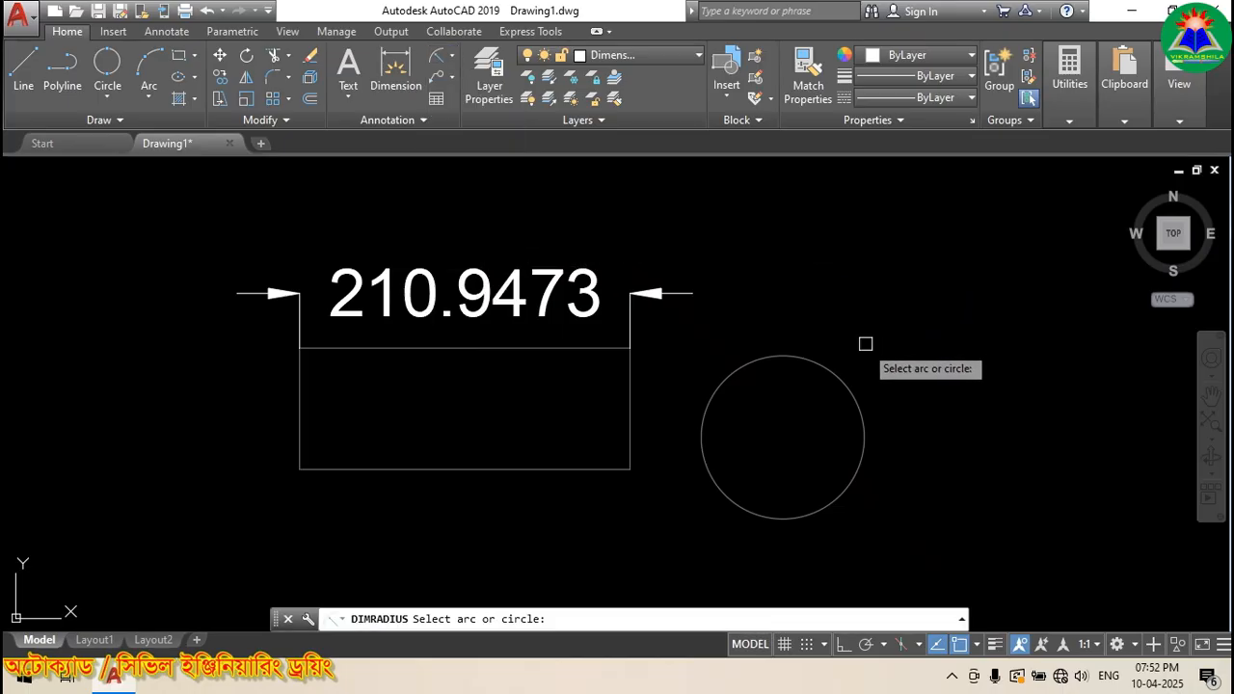
{"action": "left_click", "coordinate": [836, 369]}
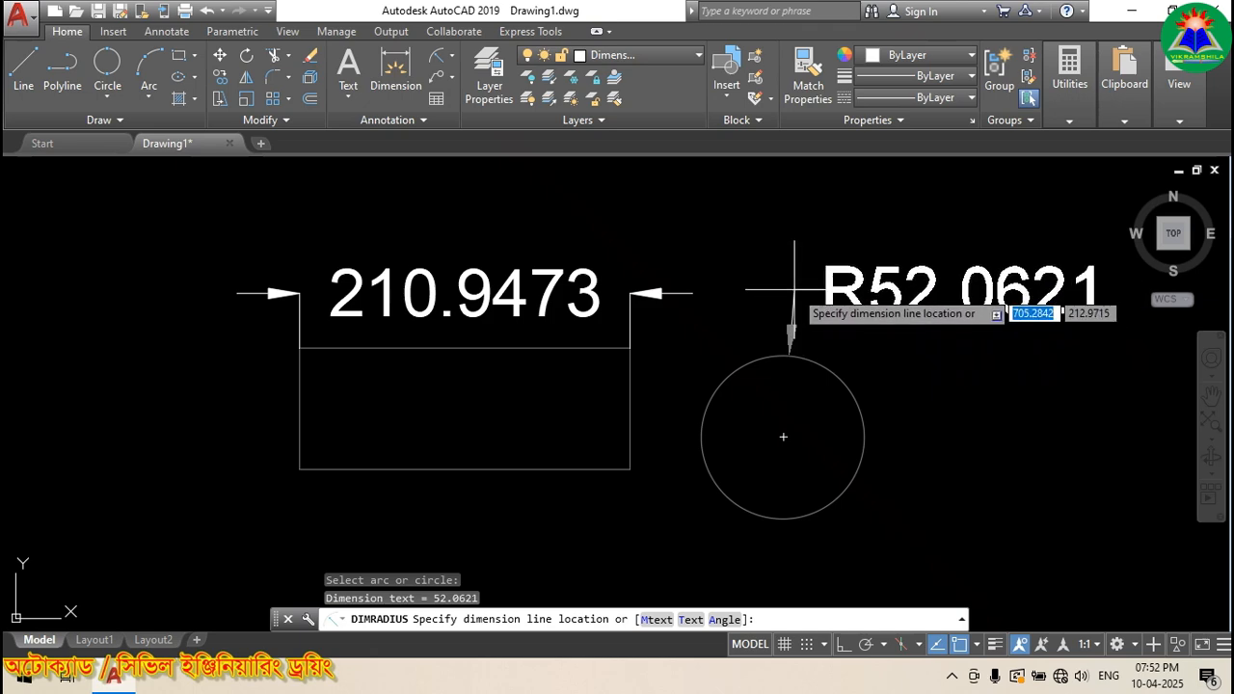
{"action": "left_click", "coordinate": [843, 281]}
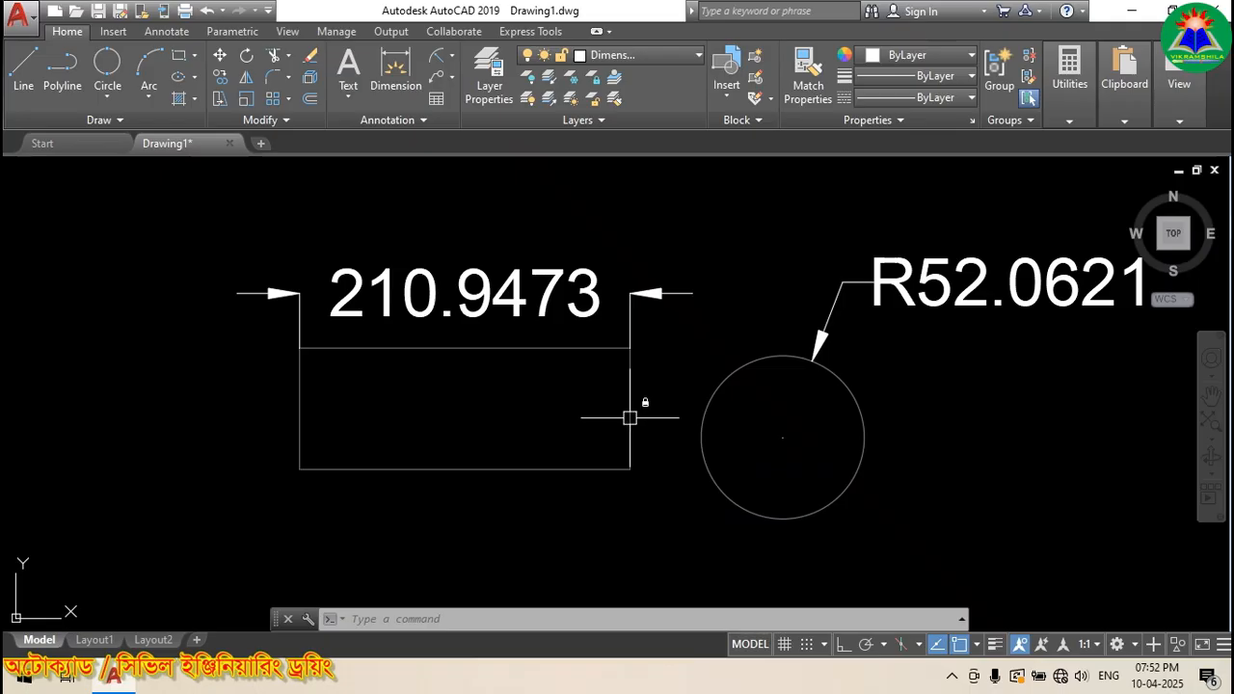
Step: Unlock layer 0
{"action": "left_click", "coordinate": [674, 58]}
{"action": "left_click", "coordinate": [570, 79]}
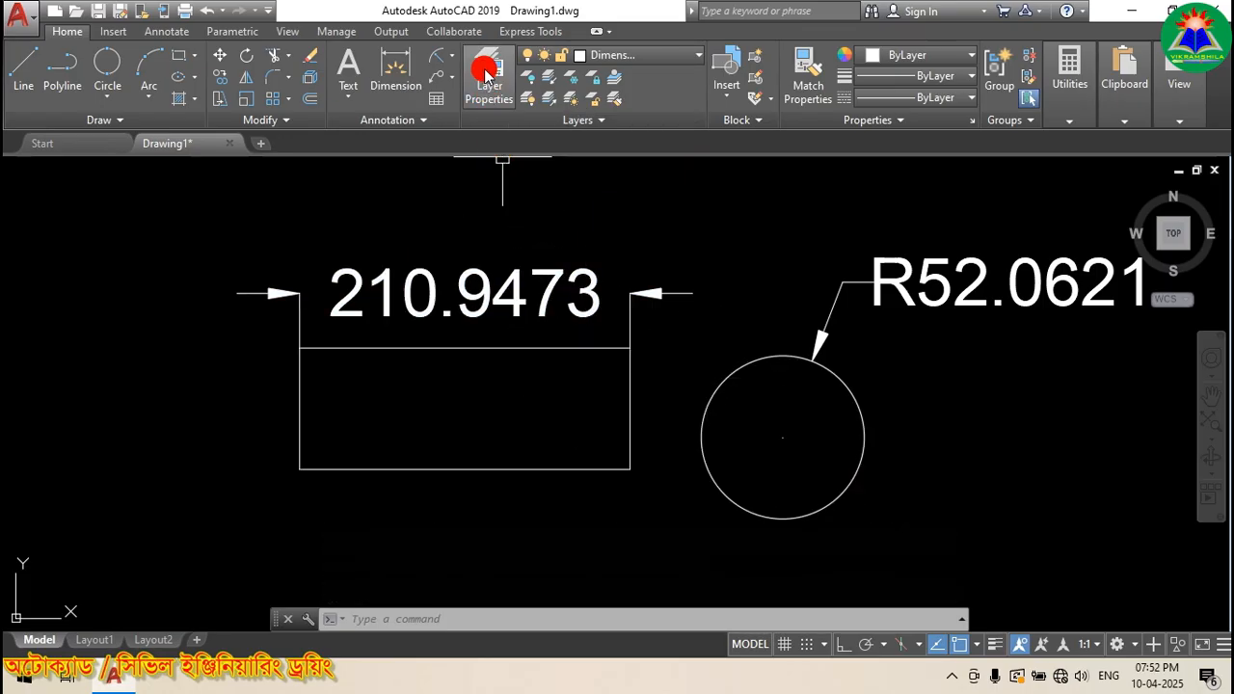
{"action": "left_click", "coordinate": [672, 56]}
{"action": "left_click", "coordinate": [672, 56]}
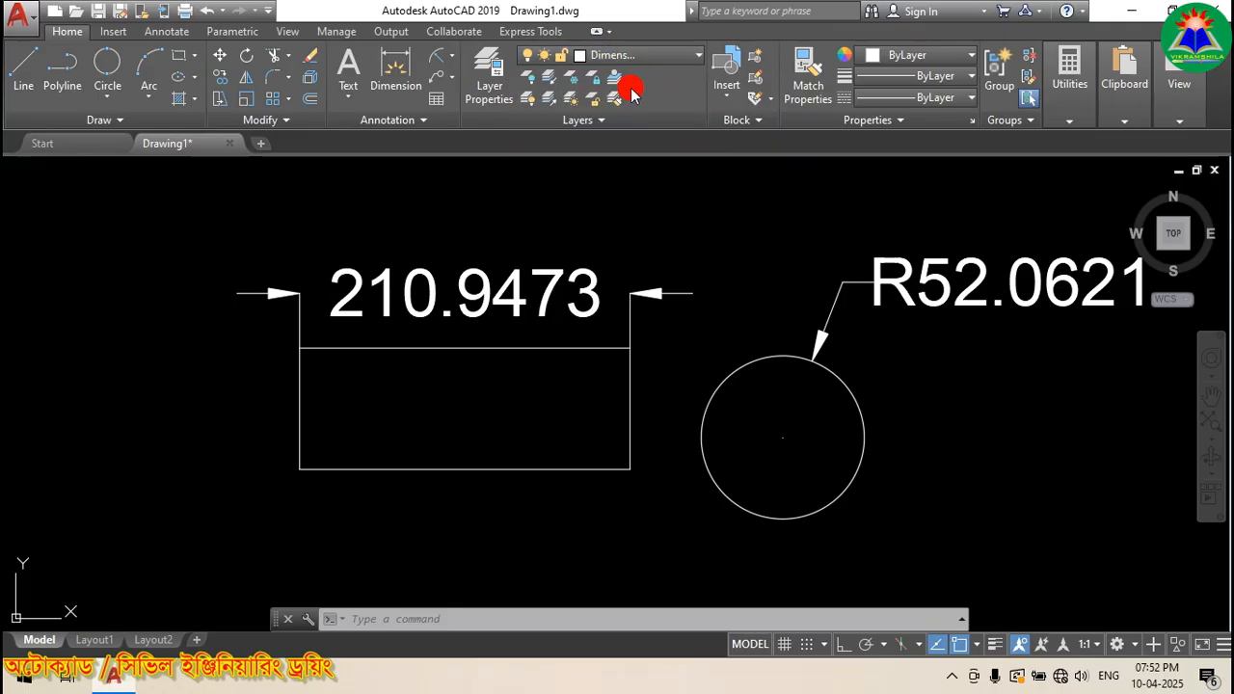
Step: Open the Layer Properties Manager and select layers 0, Defpoints, Dimension, ending on Text
{"action": "left_click", "coordinate": [490, 77]}
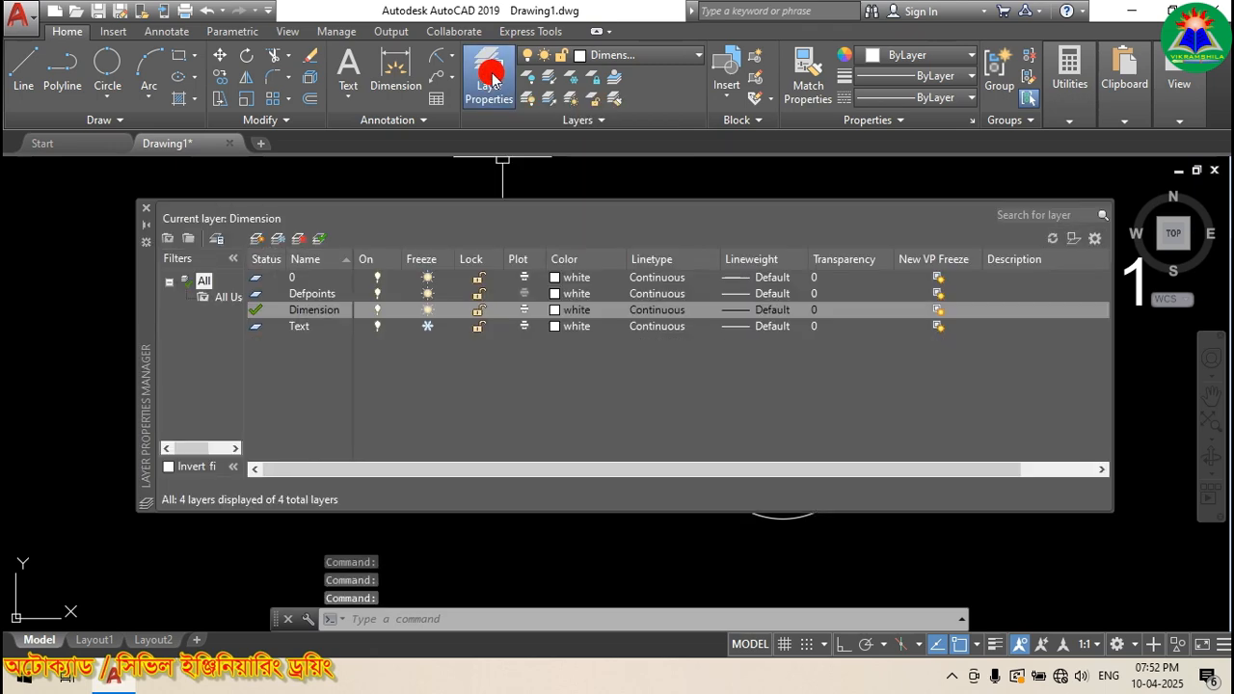
{"action": "double_click", "coordinate": [301, 326]}
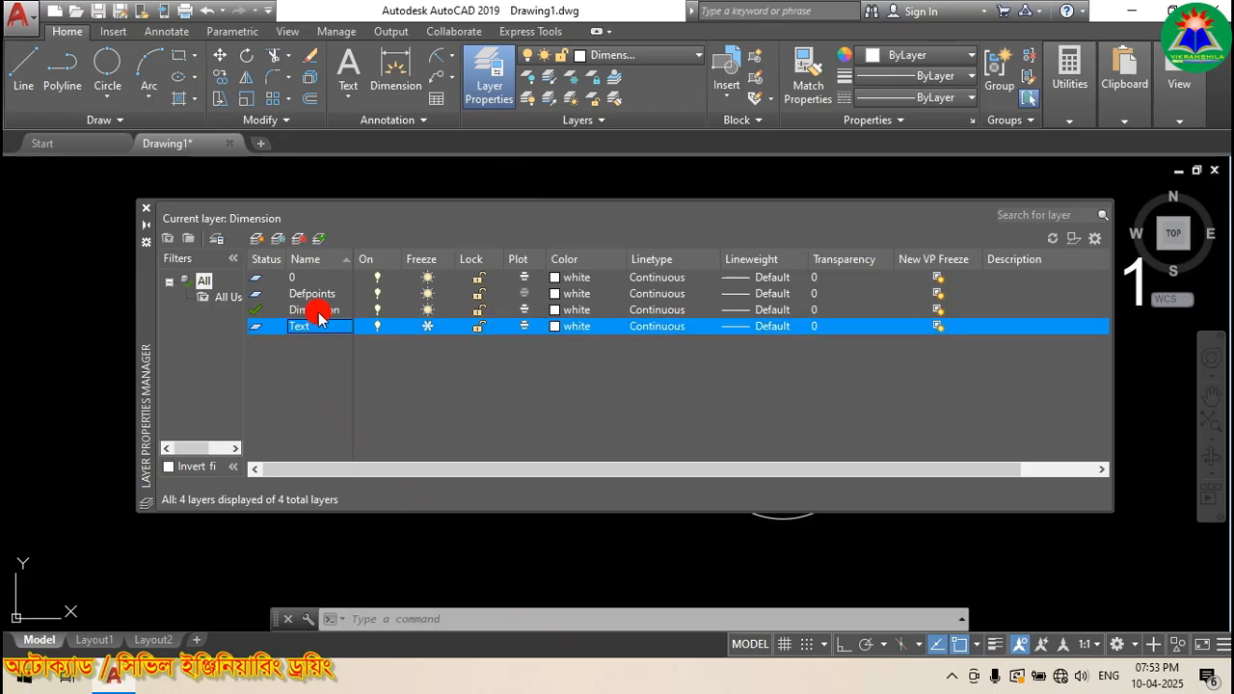
{"action": "double_click", "coordinate": [319, 310]}
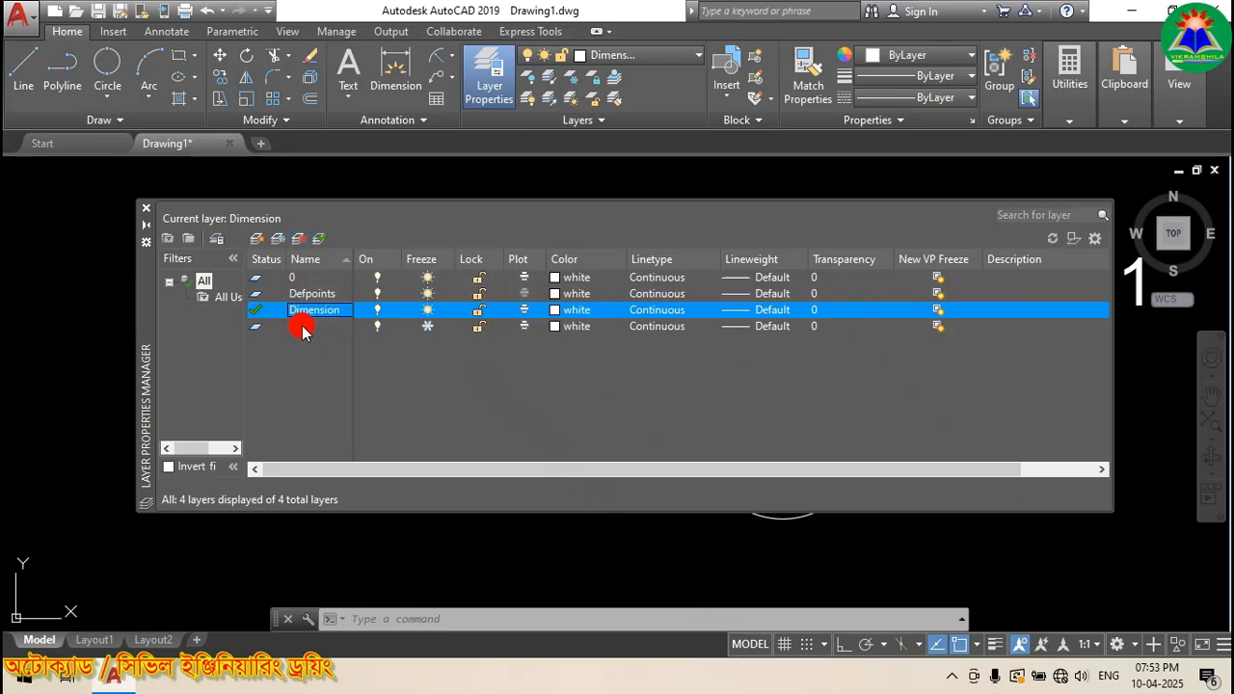
{"action": "left_click", "coordinate": [307, 327]}
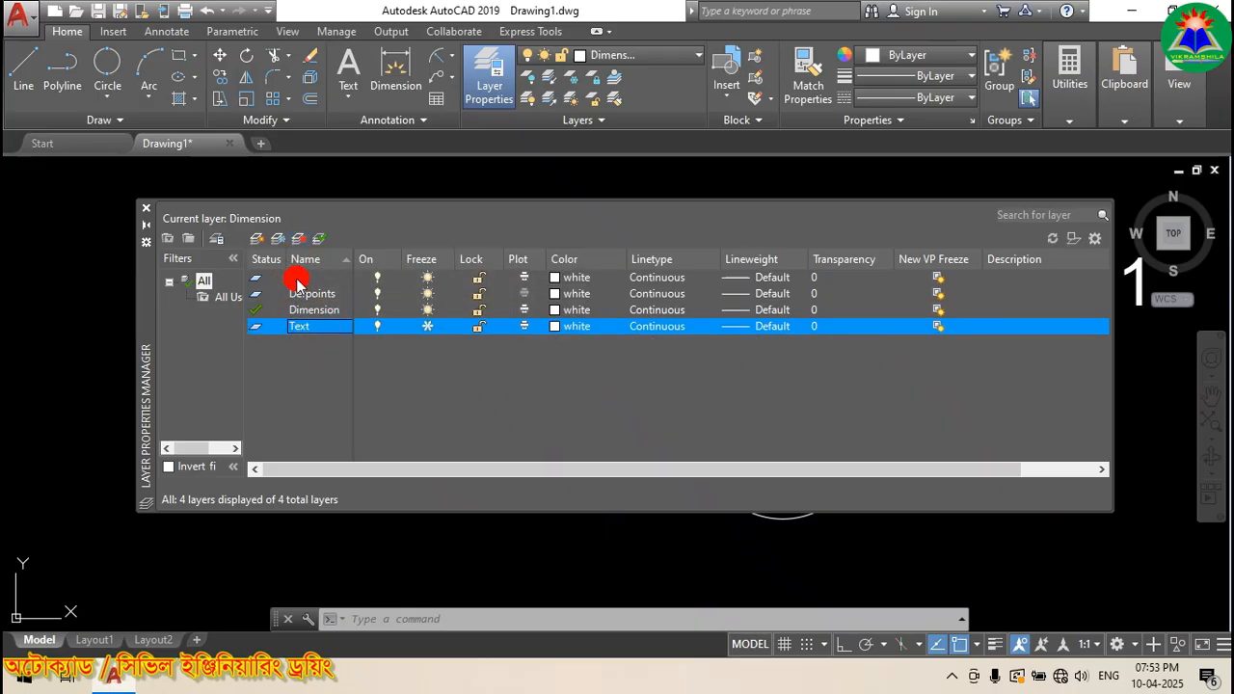
{"action": "left_click", "coordinate": [297, 278]}
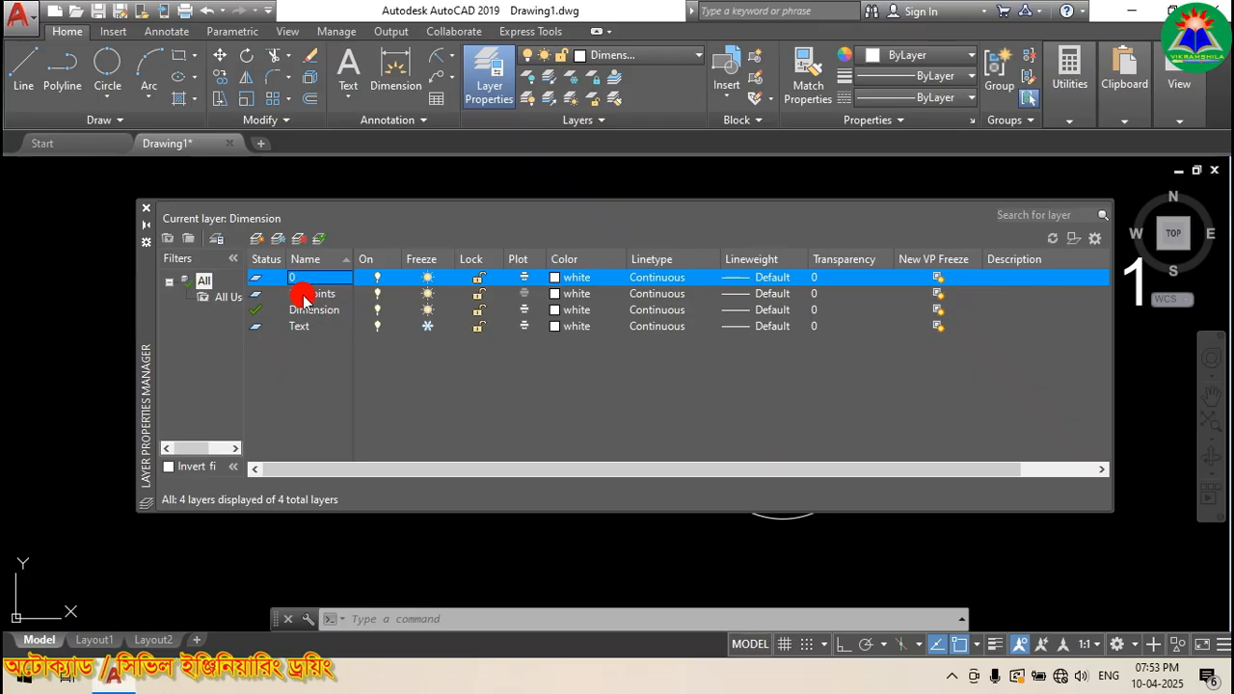
{"action": "left_click", "coordinate": [304, 295]}
{"action": "left_click", "coordinate": [312, 280]}
{"action": "left_click", "coordinate": [310, 296]}
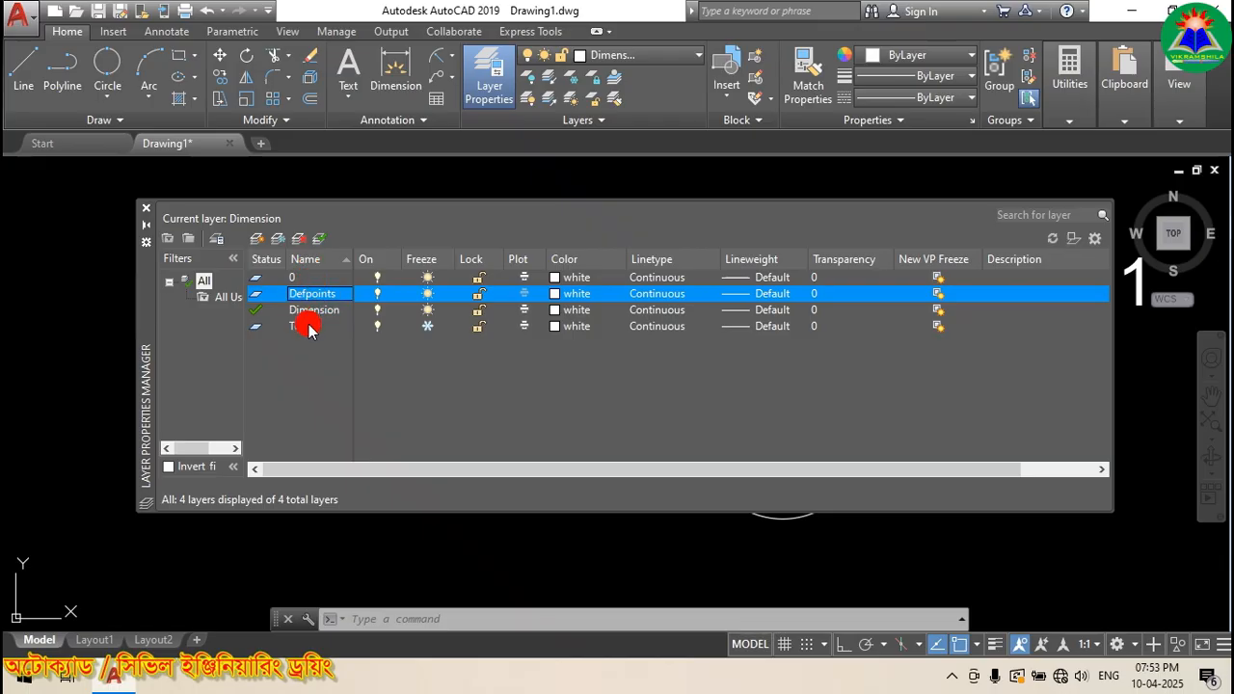
{"action": "left_click", "coordinate": [308, 328]}
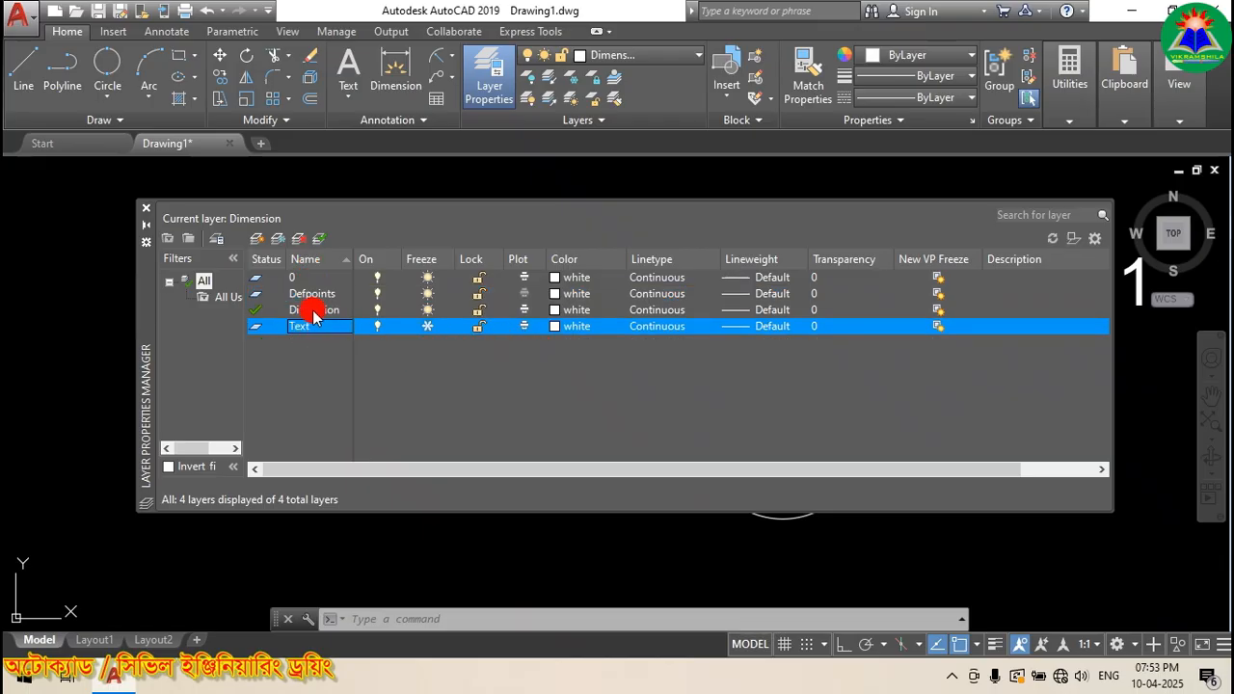
Step: Attempt to delete the Text layer, dismiss the 'Layer - Not Deleted' warning, close the manager
{"action": "left_click", "coordinate": [300, 242]}
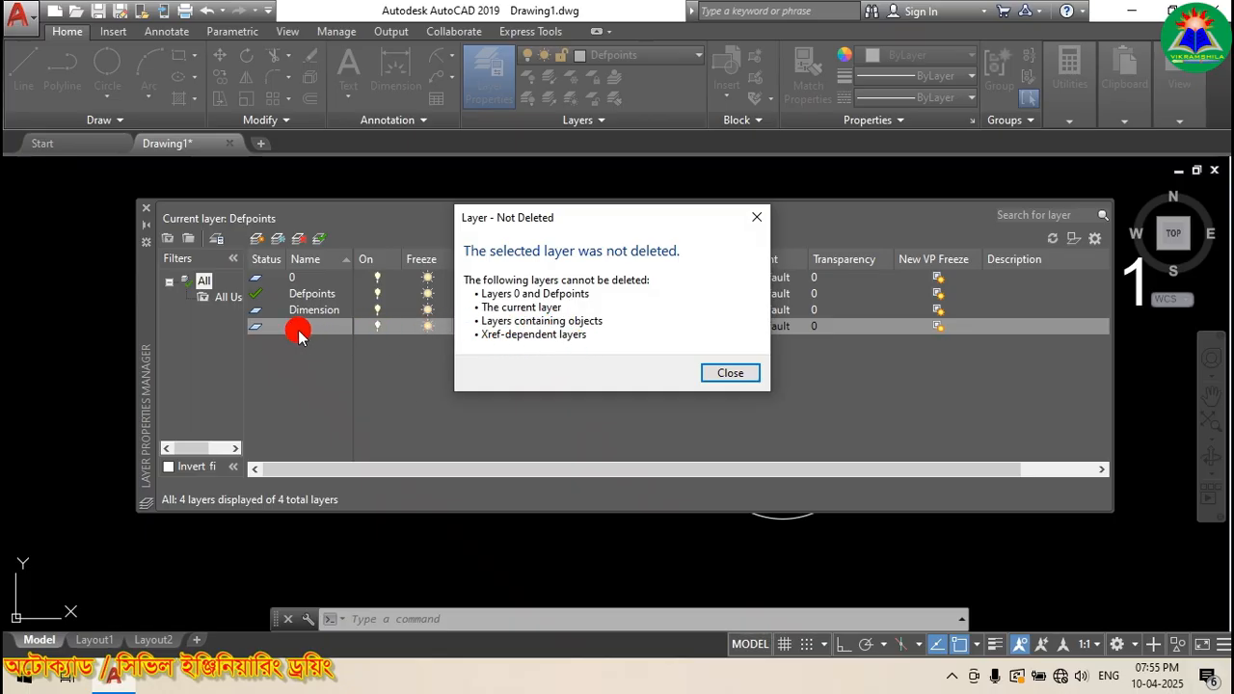
{"action": "left_click", "coordinate": [722, 375]}
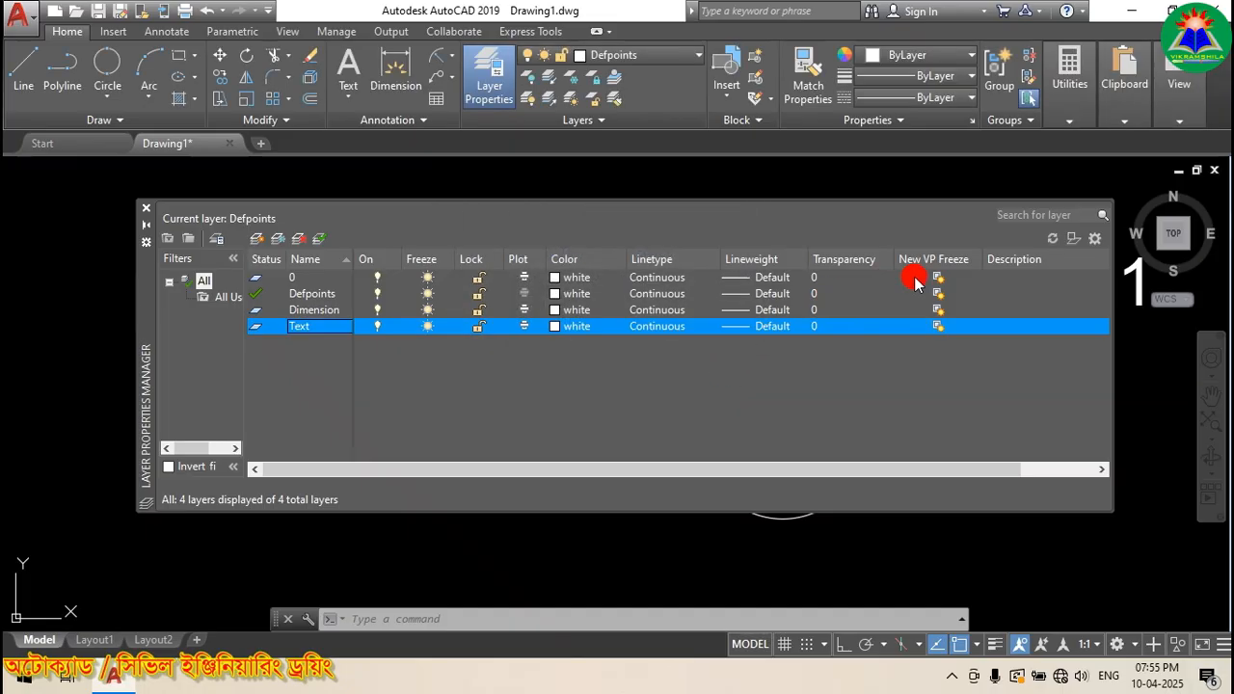
{"action": "left_click", "coordinate": [145, 208]}
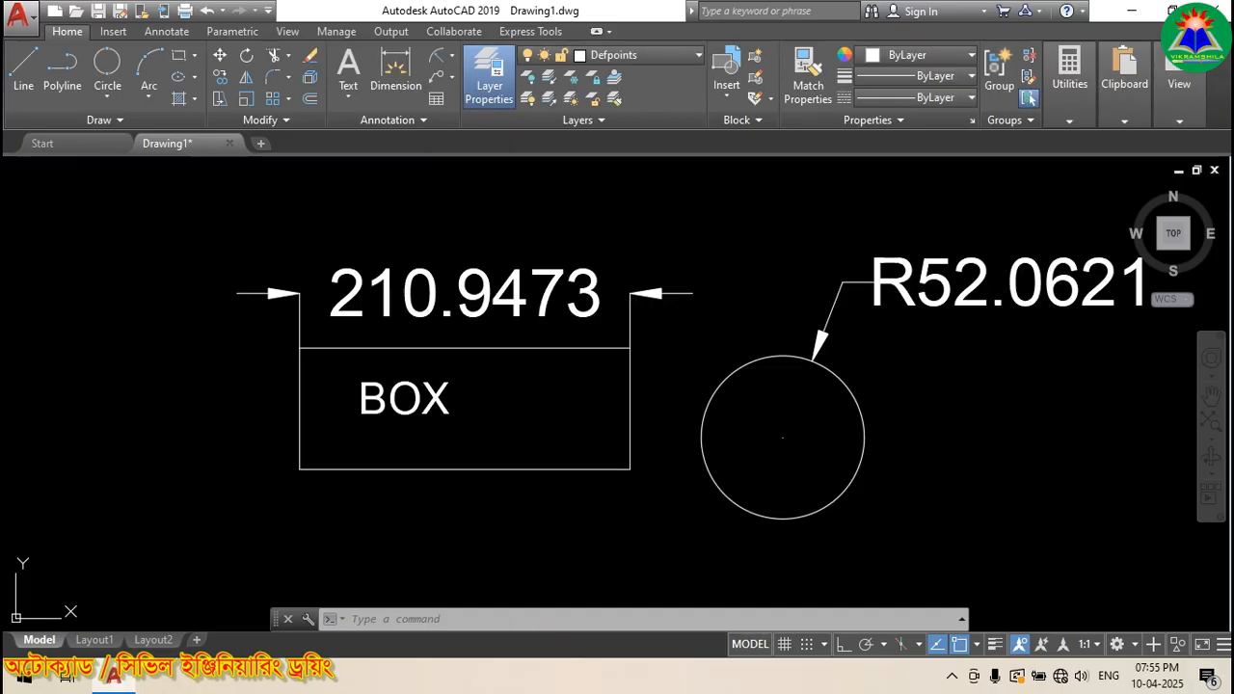
Step: Move the BOX text onto layer 0
{"action": "left_click", "coordinate": [390, 405]}
{"action": "left_click", "coordinate": [588, 55]}
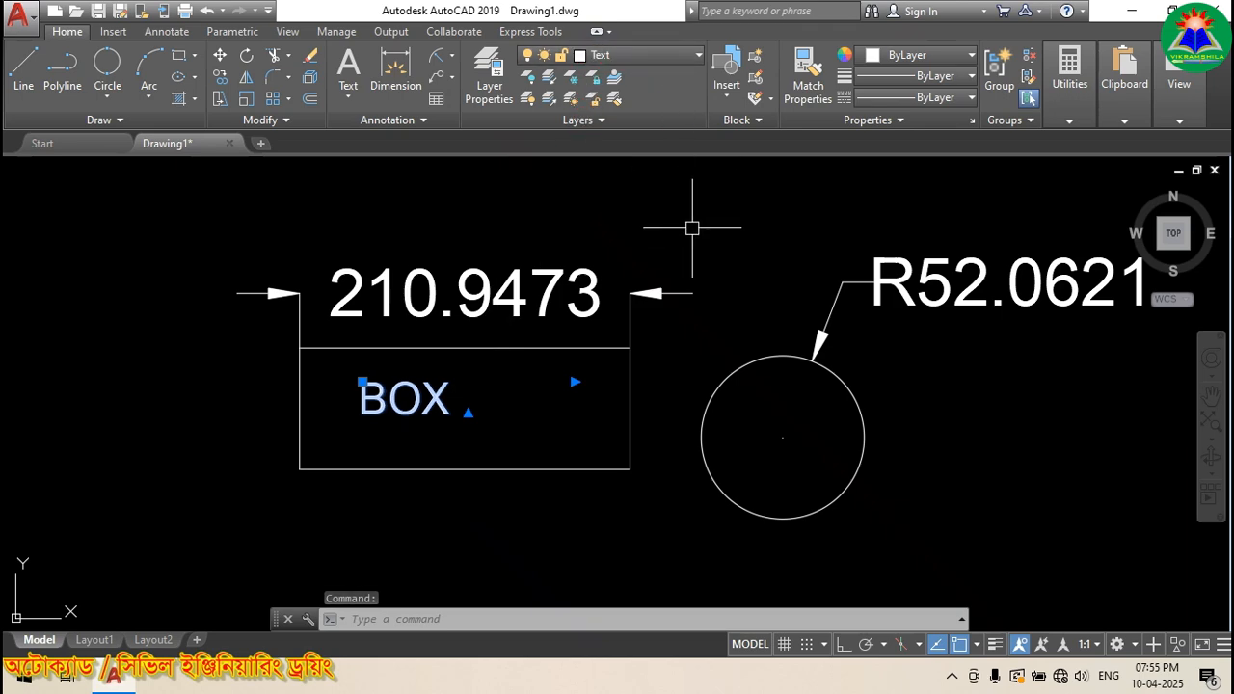
{"action": "left_click", "coordinate": [656, 58]}
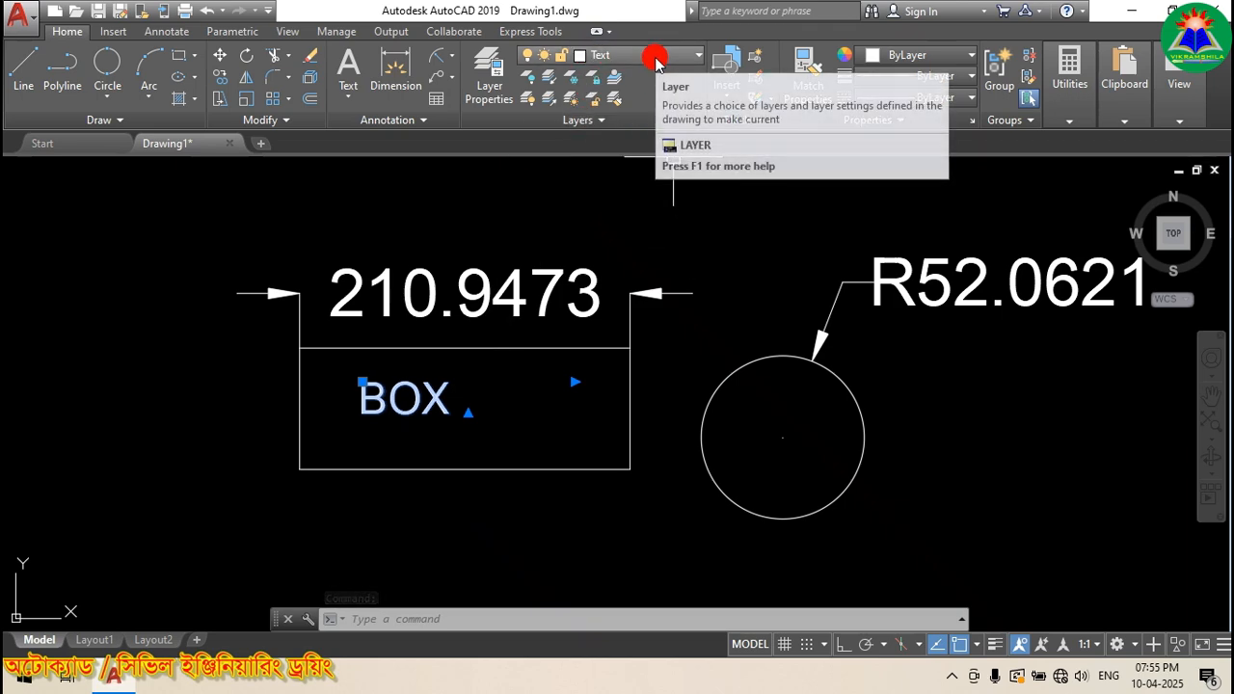
{"action": "left_click", "coordinate": [655, 57]}
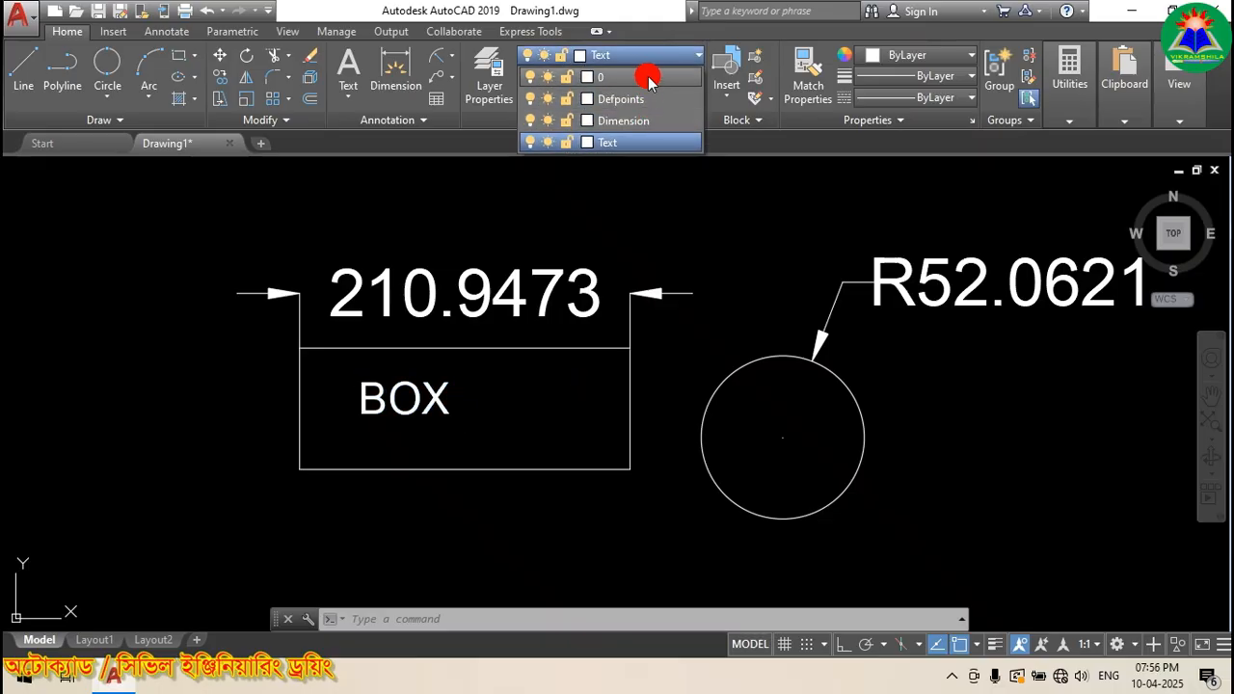
{"action": "left_click", "coordinate": [644, 78]}
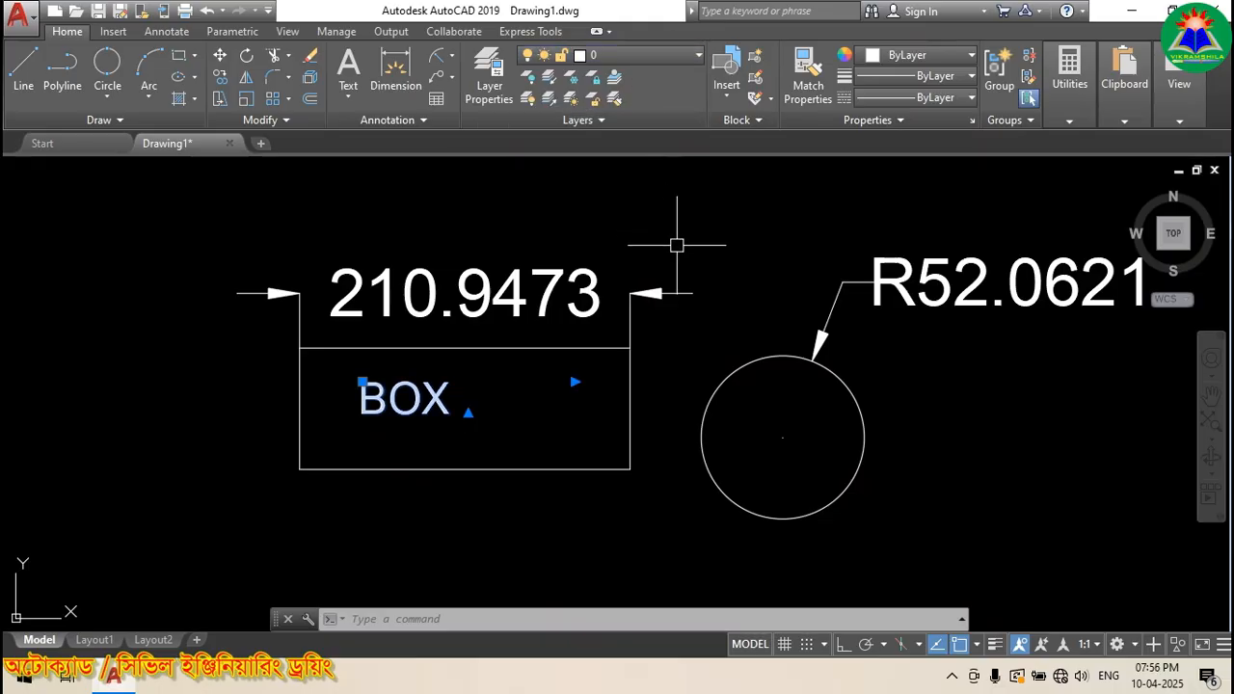
{"action": "key", "text": "Escape"}
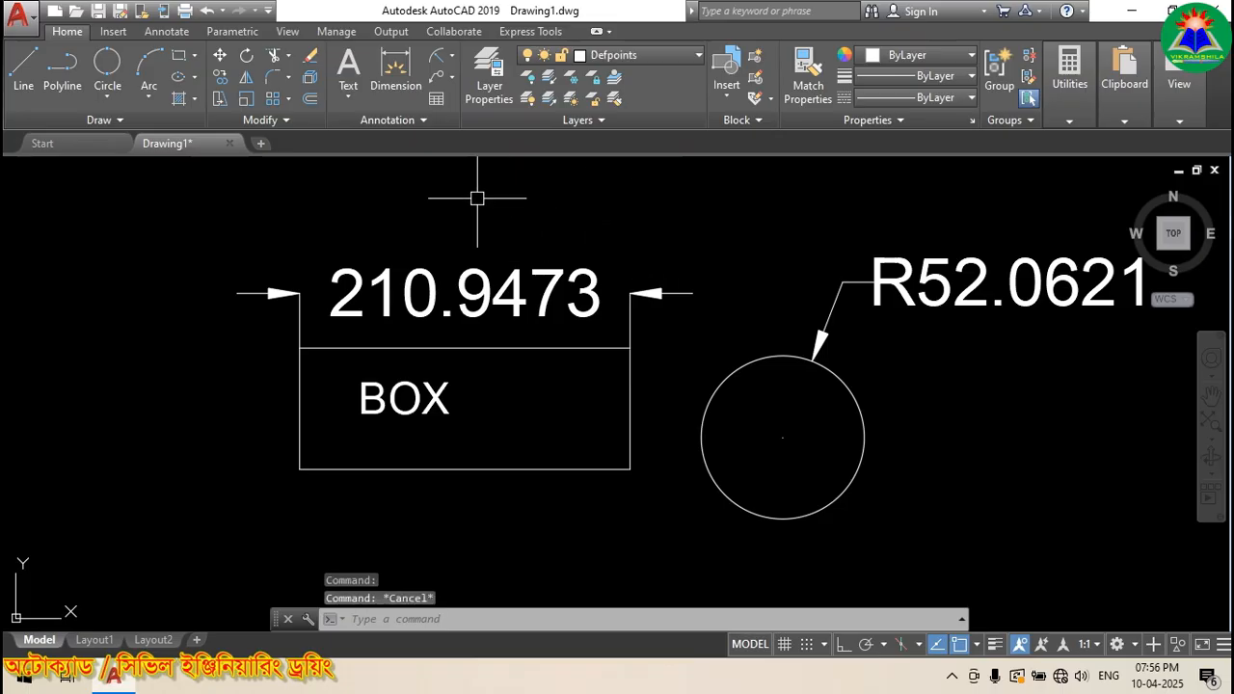
Step: Delete the now-empty Text layer in the Layer Properties Manager
{"action": "left_click", "coordinate": [489, 79]}
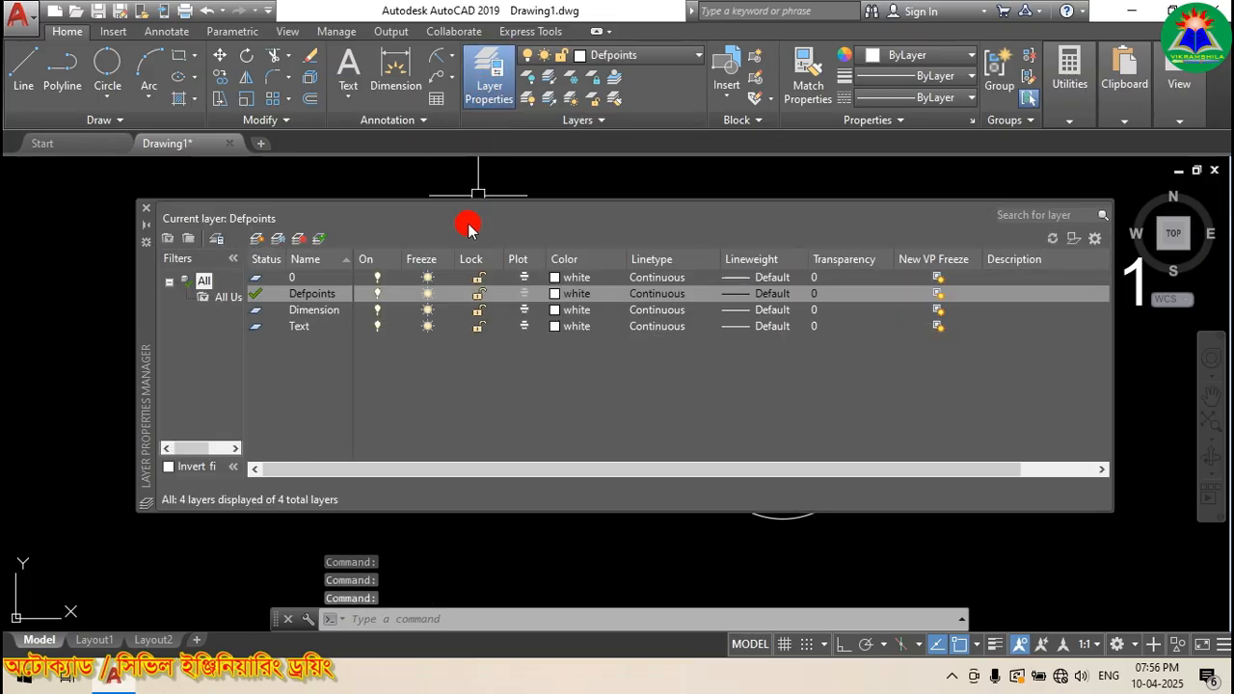
{"action": "double_click", "coordinate": [302, 327]}
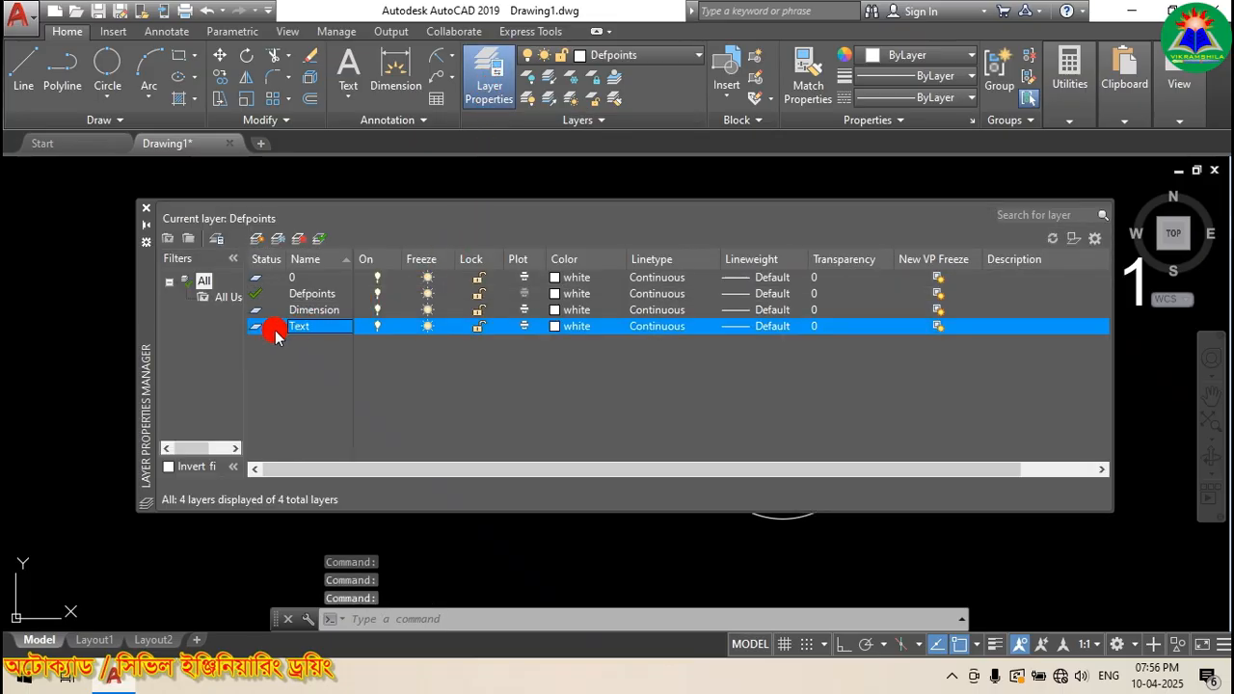
{"action": "left_click", "coordinate": [300, 239]}
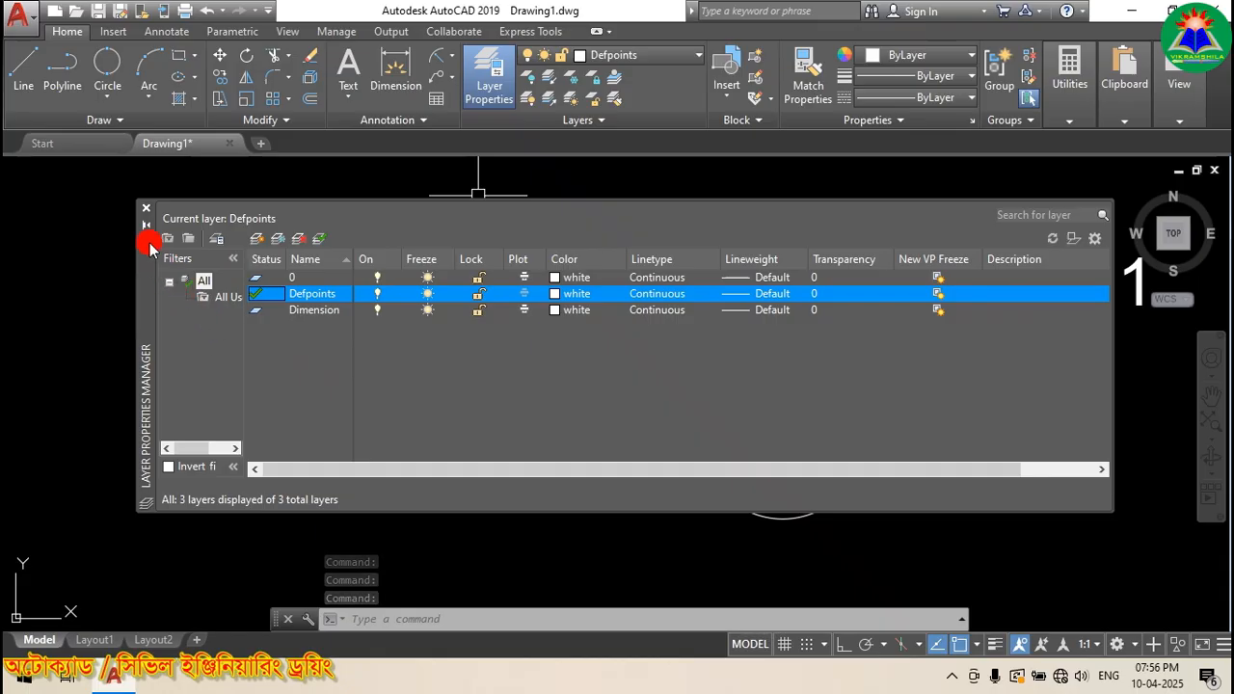
Step: Close the layer manager and erase the existing box, circle and dimensions
{"action": "left_click", "coordinate": [144, 213]}
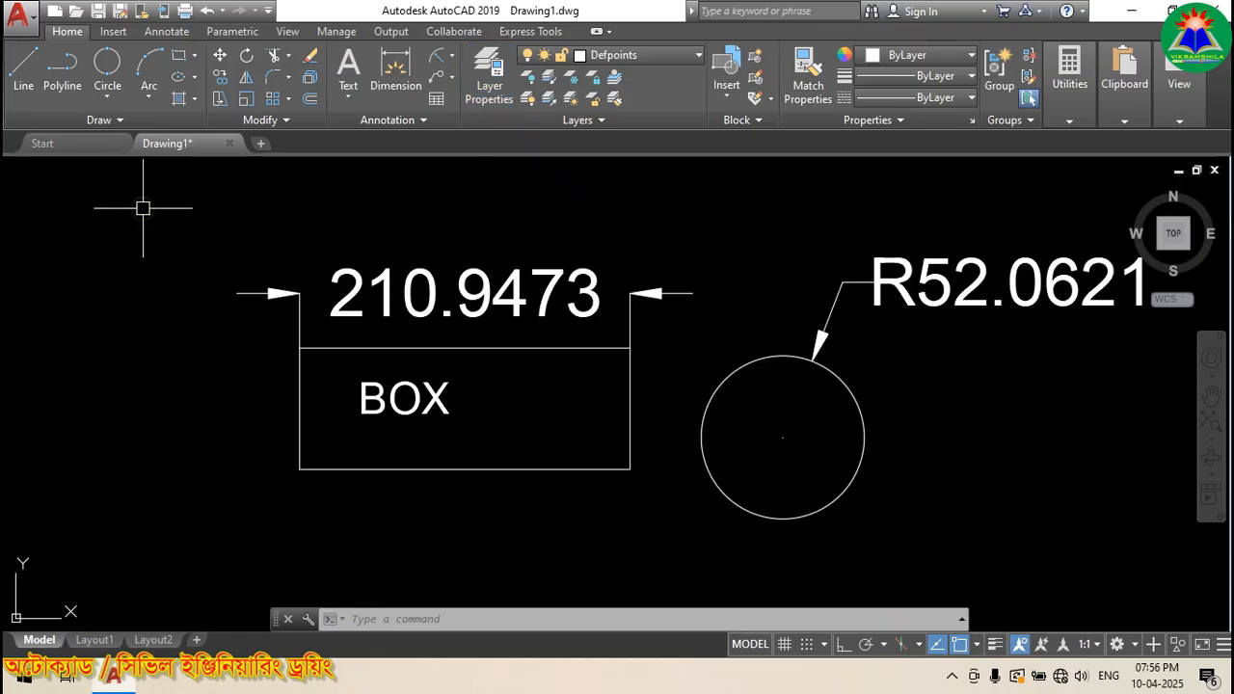
{"action": "left_click", "coordinate": [595, 123]}
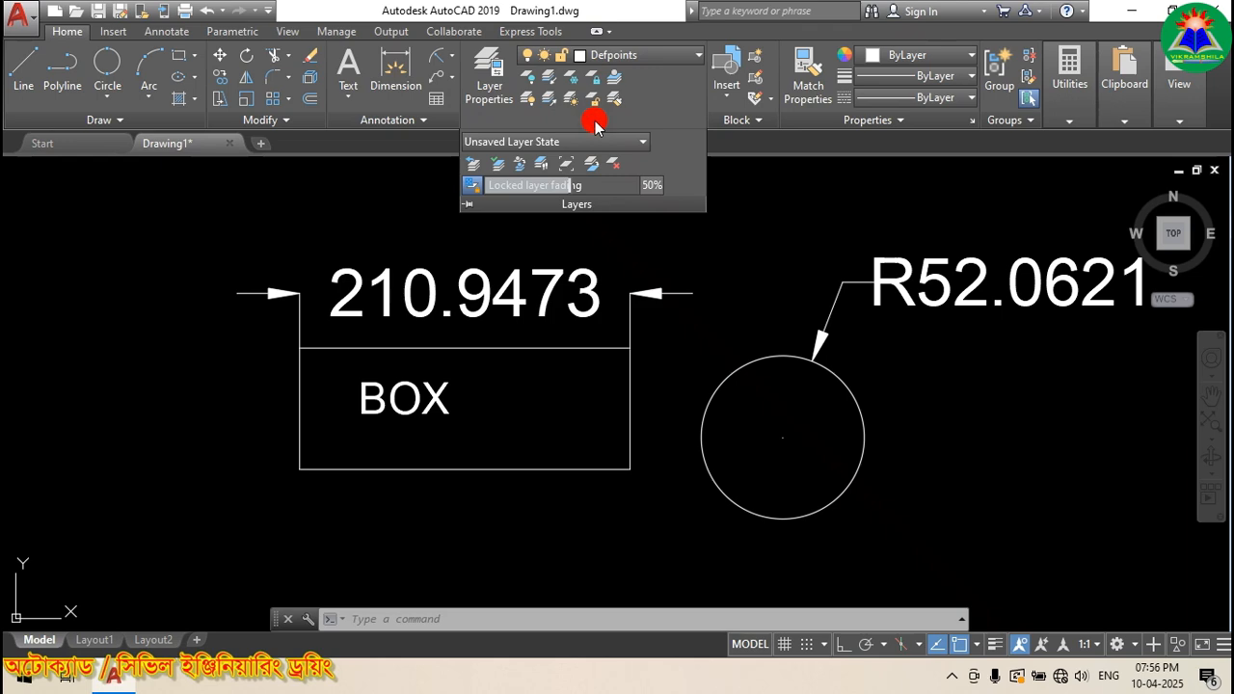
{"action": "scroll", "coordinate": [476, 402], "scroll_direction": "down", "scroll_amount": 4}
{"action": "left_click", "coordinate": [712, 461]}
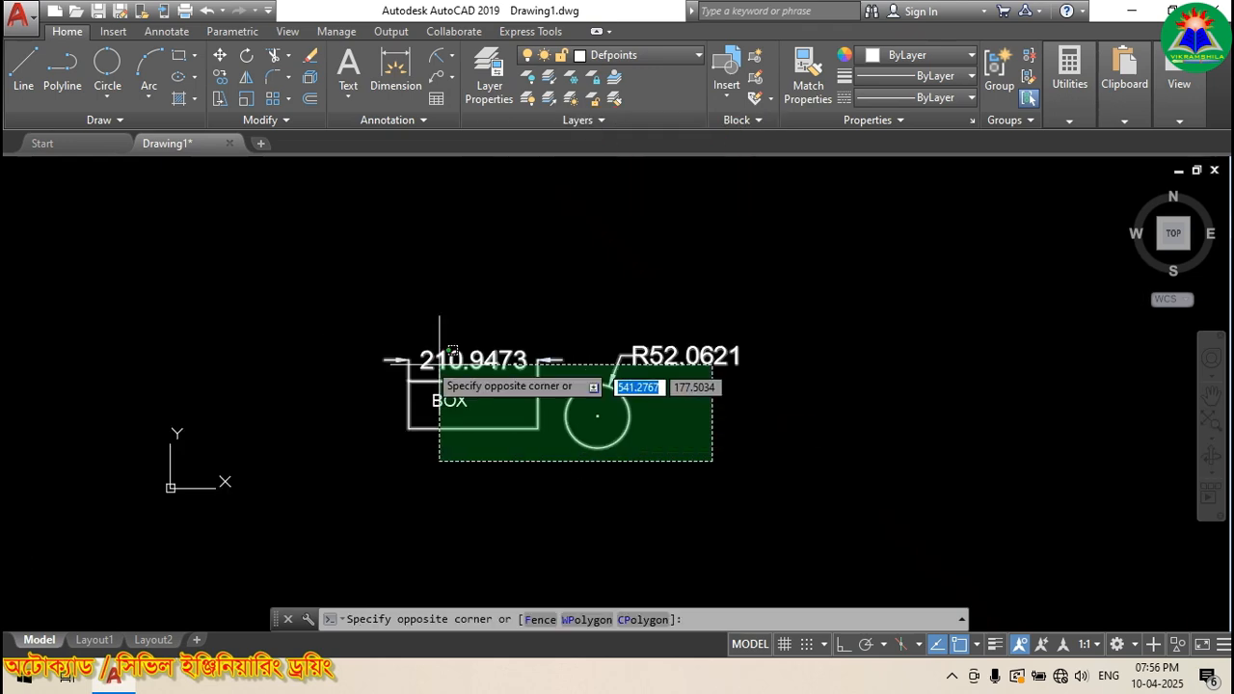
{"action": "left_click", "coordinate": [342, 331]}
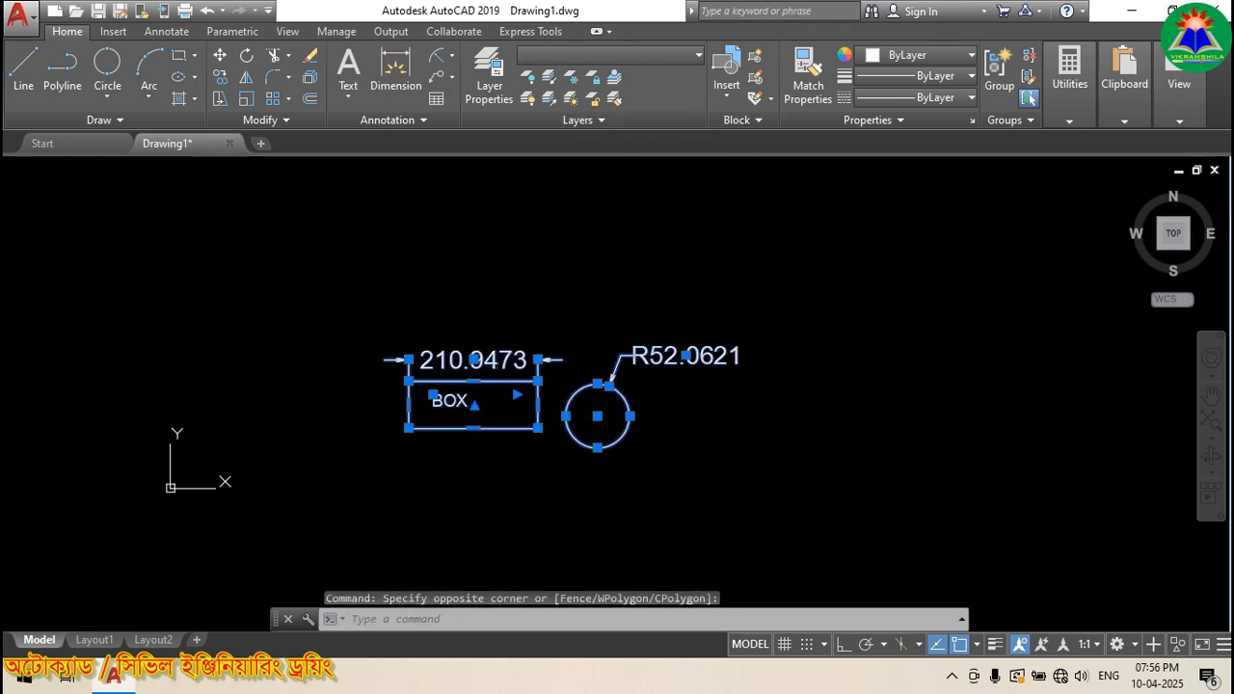
{"action": "key", "text": "Delete"}
{"action": "scroll", "coordinate": [450, 305], "scroll_direction": "up", "scroll_amount": 3}
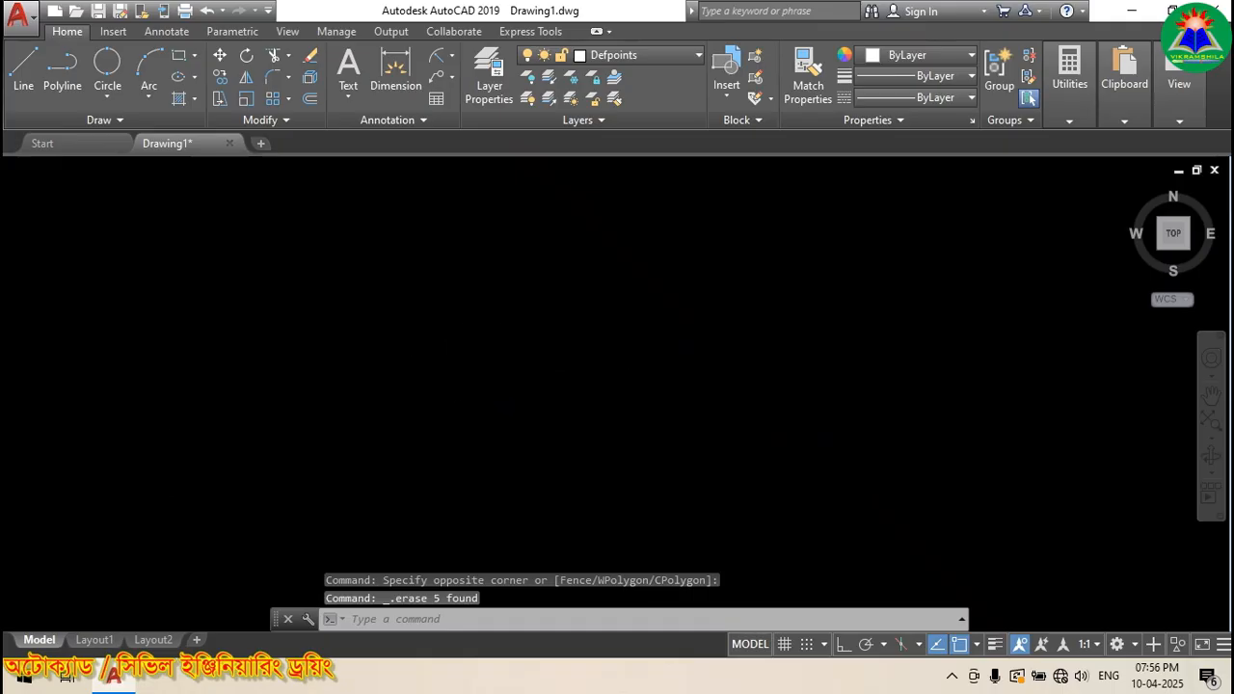
Step: Draw a new rectangle with the REC command
{"action": "type", "text": "rec"}
{"action": "key", "text": "Return"}
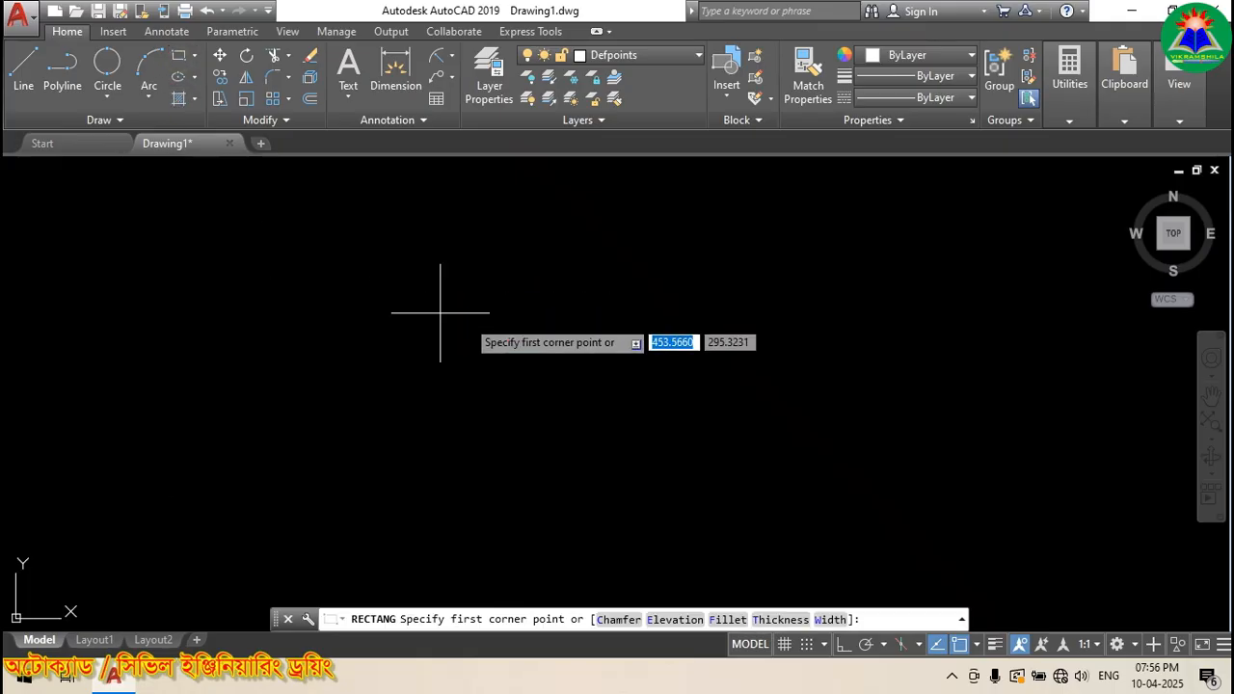
{"action": "left_click", "coordinate": [467, 343]}
{"action": "left_click", "coordinate": [622, 456]}
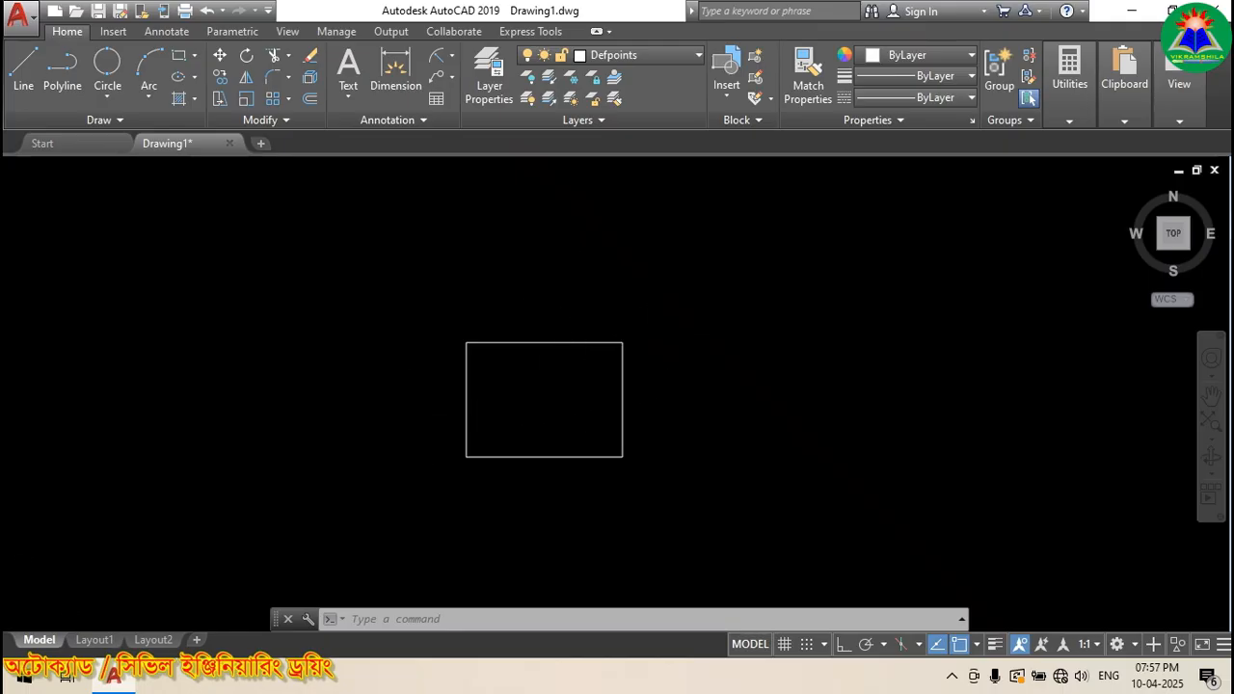
{"action": "scroll", "coordinate": [410, 422], "scroll_direction": "down", "scroll_amount": 2}
{"action": "scroll", "coordinate": [606, 379], "scroll_direction": "up", "scroll_amount": 2}
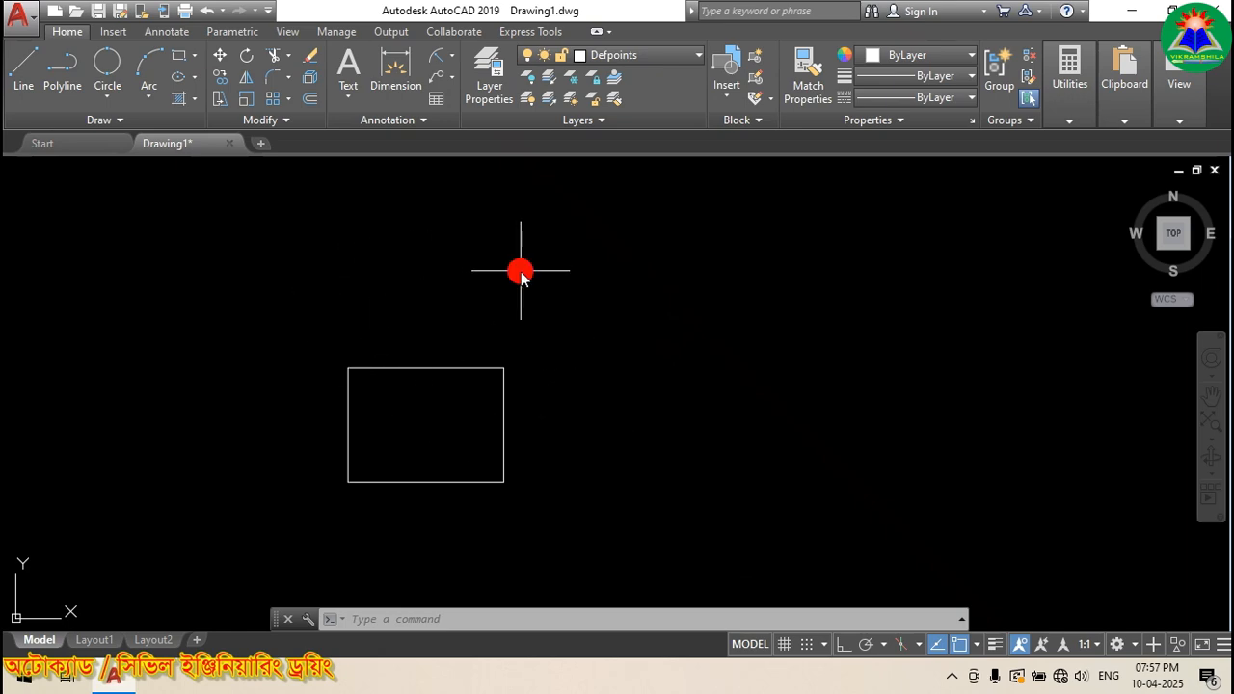
Step: Draw six rays fanning rightward from the midpoint of the rectangle's right edge
{"action": "type", "text": "Ra"}
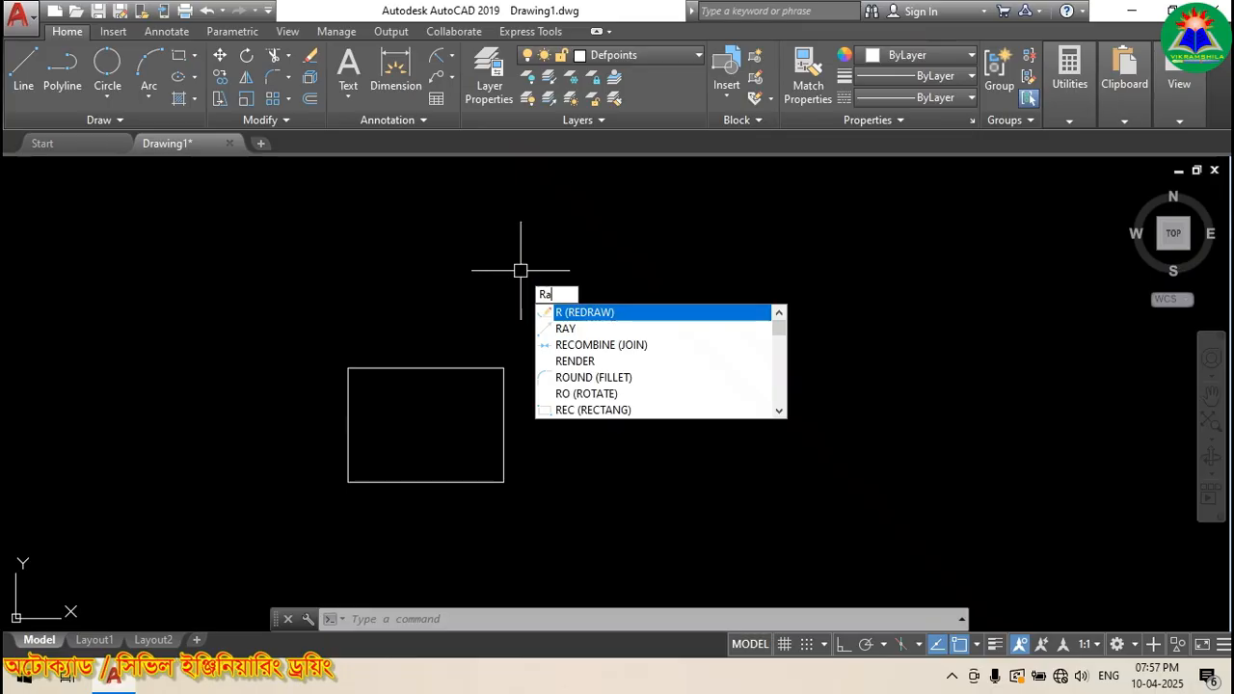
{"action": "type", "text": "y"}
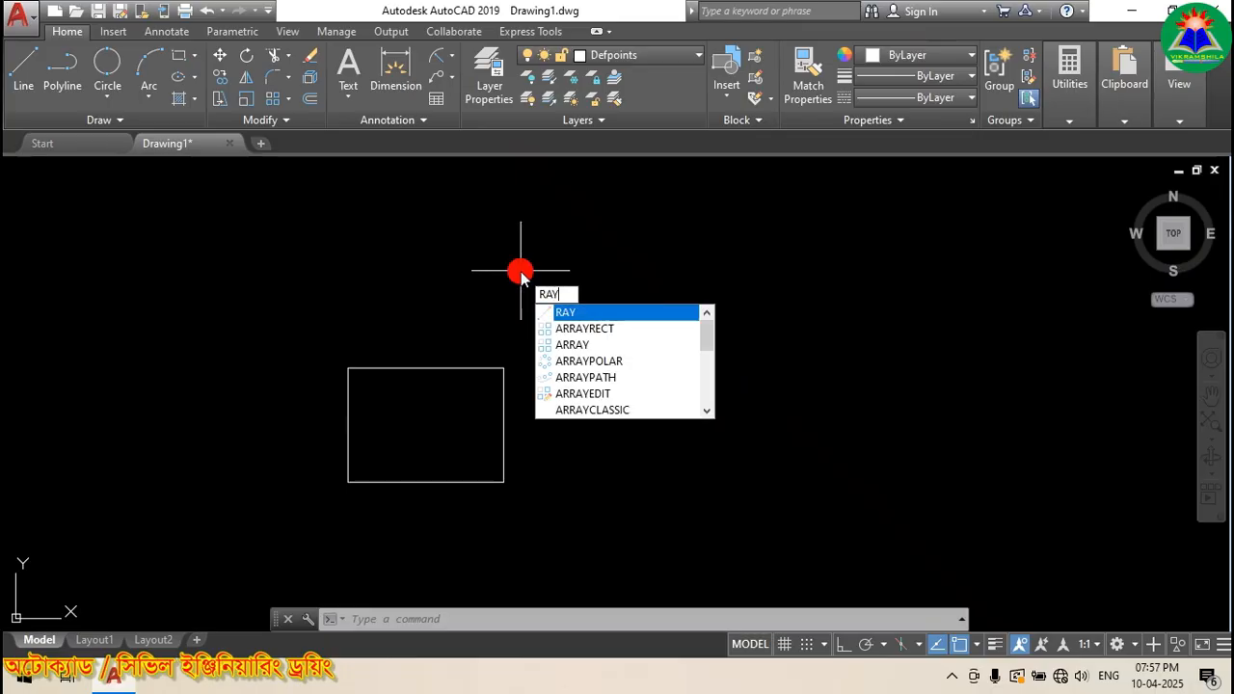
{"action": "key", "text": "Return"}
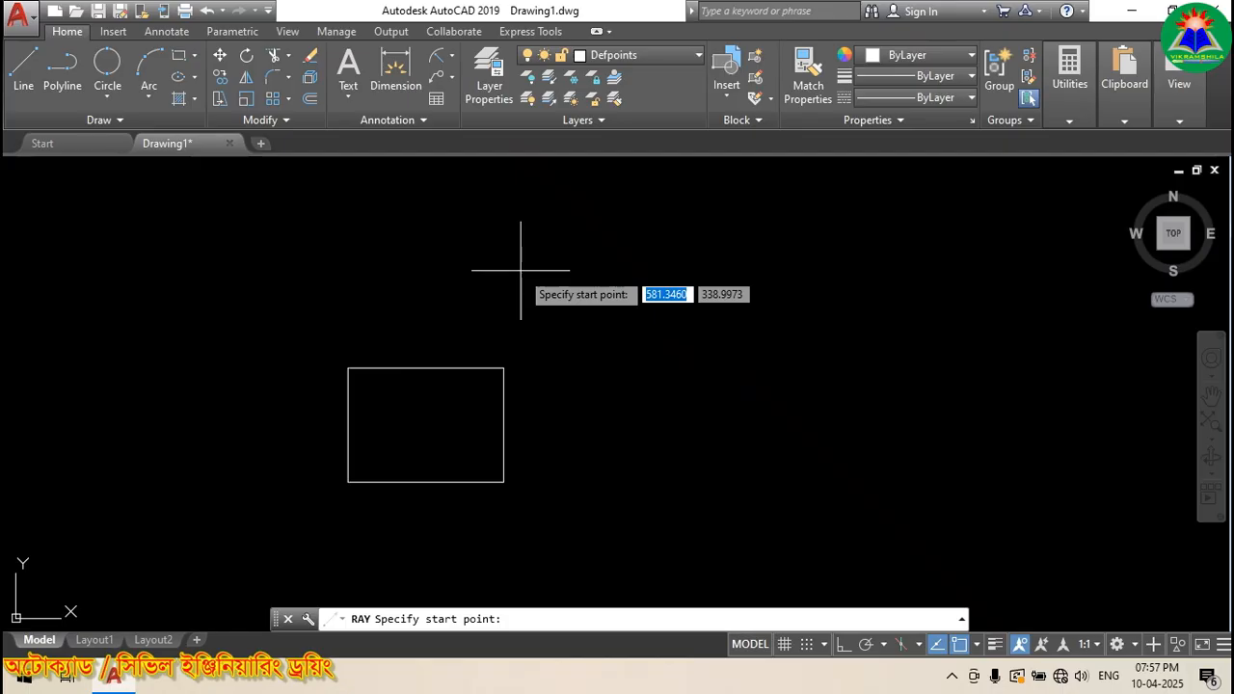
{"action": "left_click", "coordinate": [503, 425]}
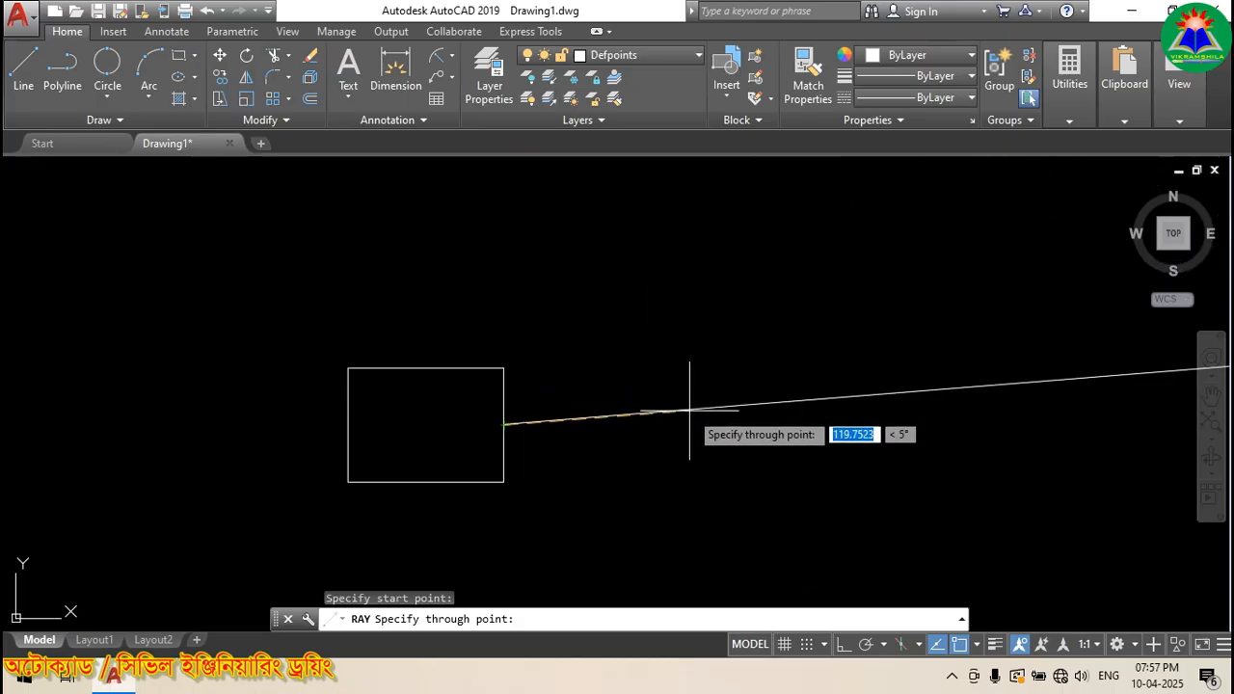
{"action": "left_click", "coordinate": [662, 342]}
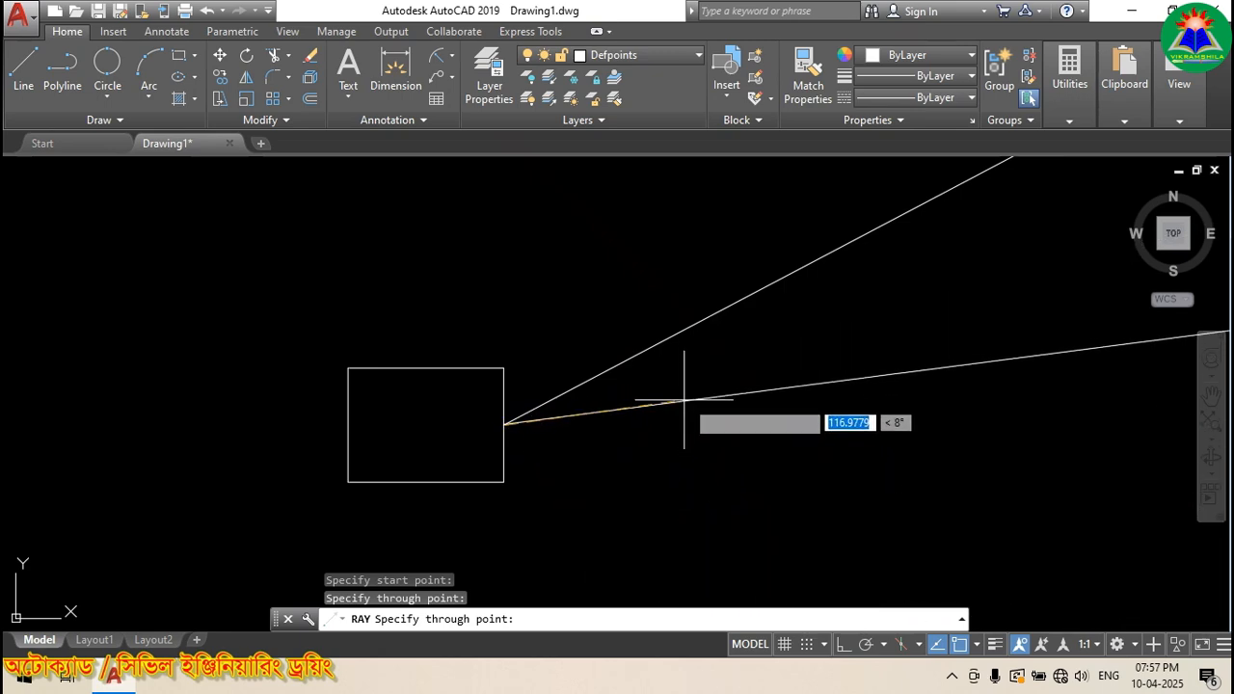
{"action": "left_click", "coordinate": [723, 396]}
{"action": "left_click", "coordinate": [711, 477]}
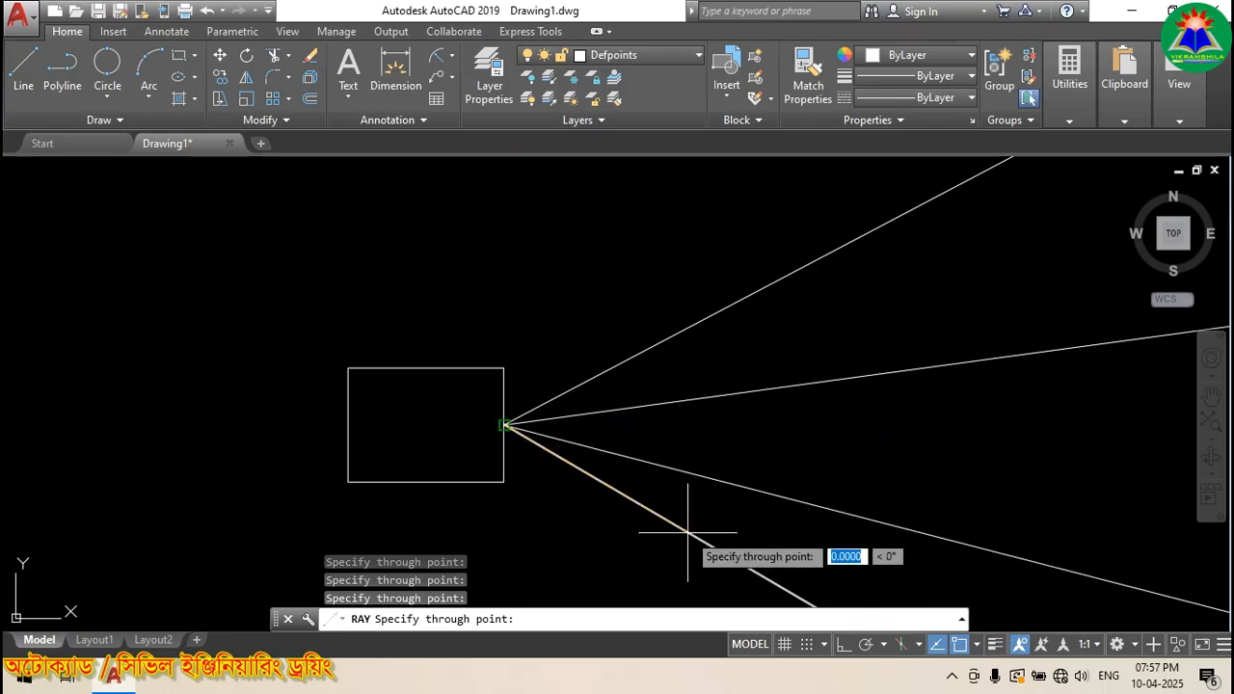
{"action": "left_click", "coordinate": [766, 429]}
{"action": "left_click", "coordinate": [764, 352]}
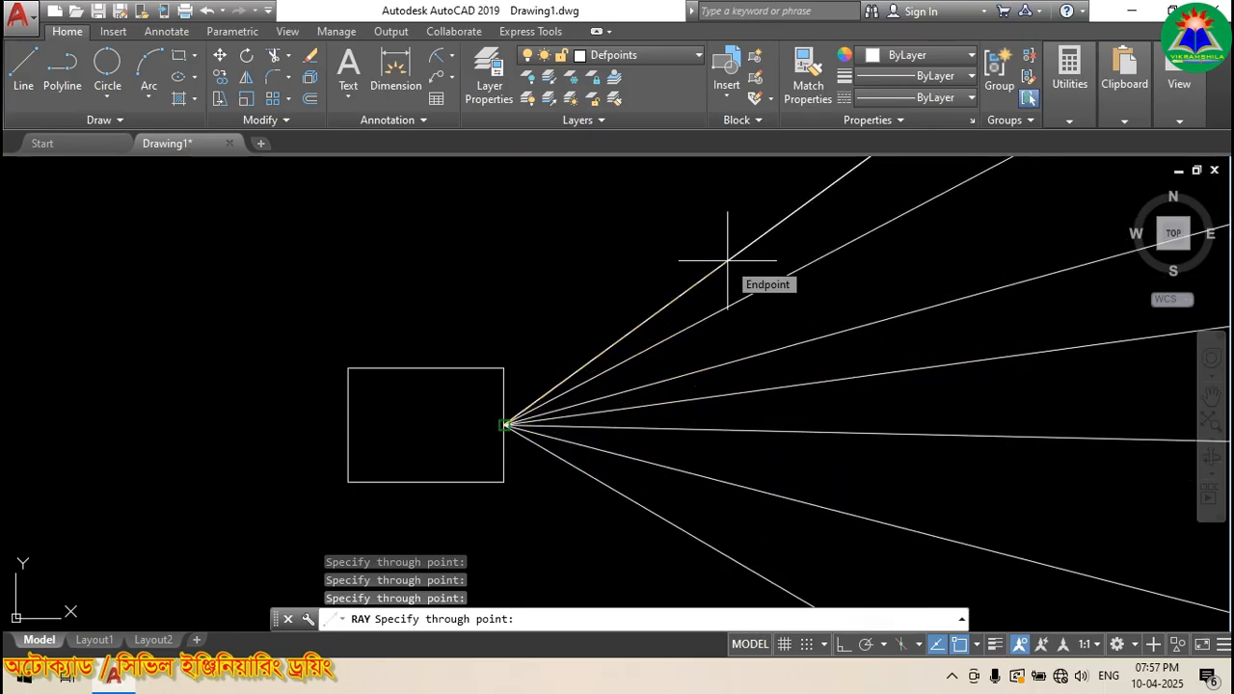
{"action": "left_click", "coordinate": [728, 260]}
{"action": "key", "text": "Escape"}
Step: Zoom around the fan of rays, cancel the command, and switch Ortho mode on
{"action": "scroll", "coordinate": [325, 435], "scroll_direction": "down", "scroll_amount": 5}
{"action": "scroll", "coordinate": [441, 414], "scroll_direction": "up", "scroll_amount": 6}
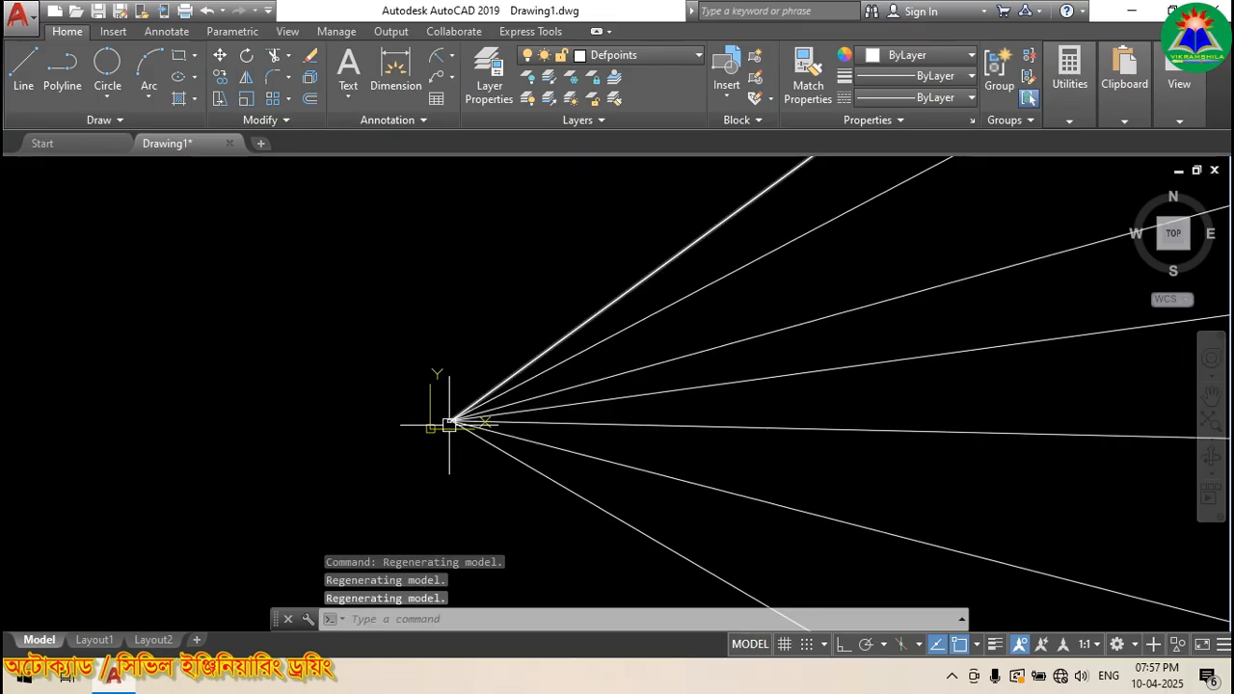
{"action": "scroll", "coordinate": [591, 397], "scroll_direction": "down", "scroll_amount": 5}
{"action": "scroll", "coordinate": [797, 335], "scroll_direction": "down", "scroll_amount": 2}
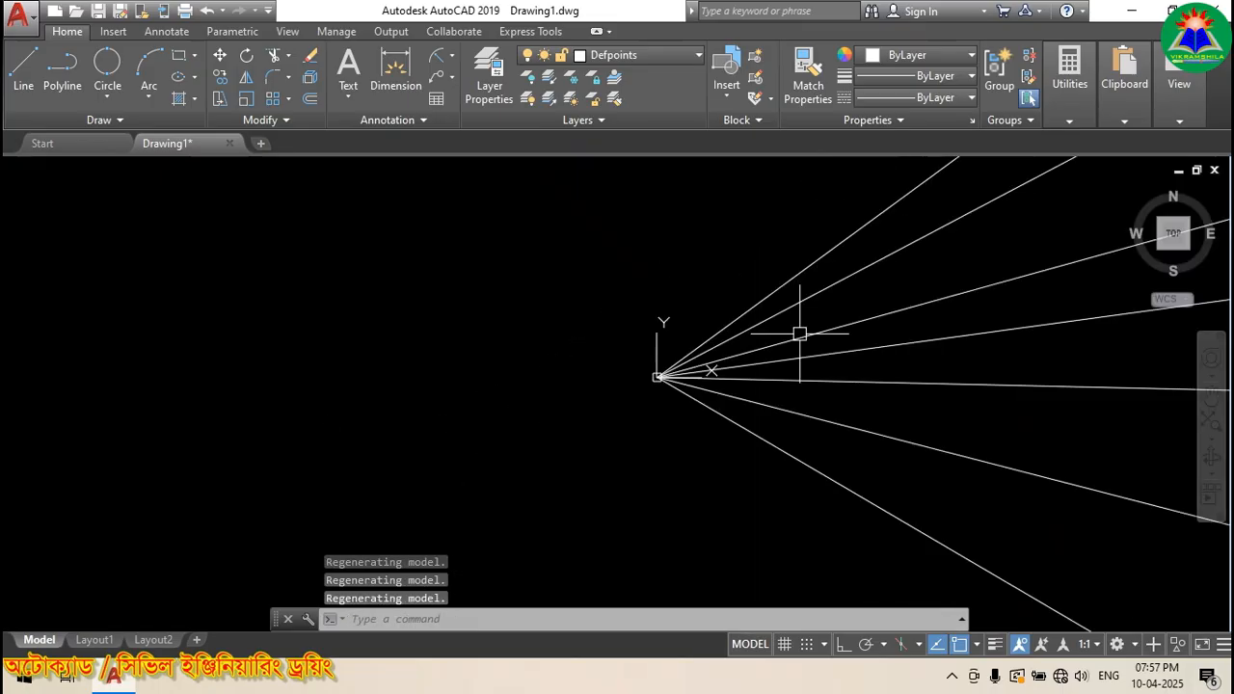
{"action": "scroll", "coordinate": [663, 324], "scroll_direction": "up", "scroll_amount": 6}
{"action": "scroll", "coordinate": [536, 318], "scroll_direction": "down", "scroll_amount": 5}
{"action": "scroll", "coordinate": [601, 380], "scroll_direction": "up", "scroll_amount": 5}
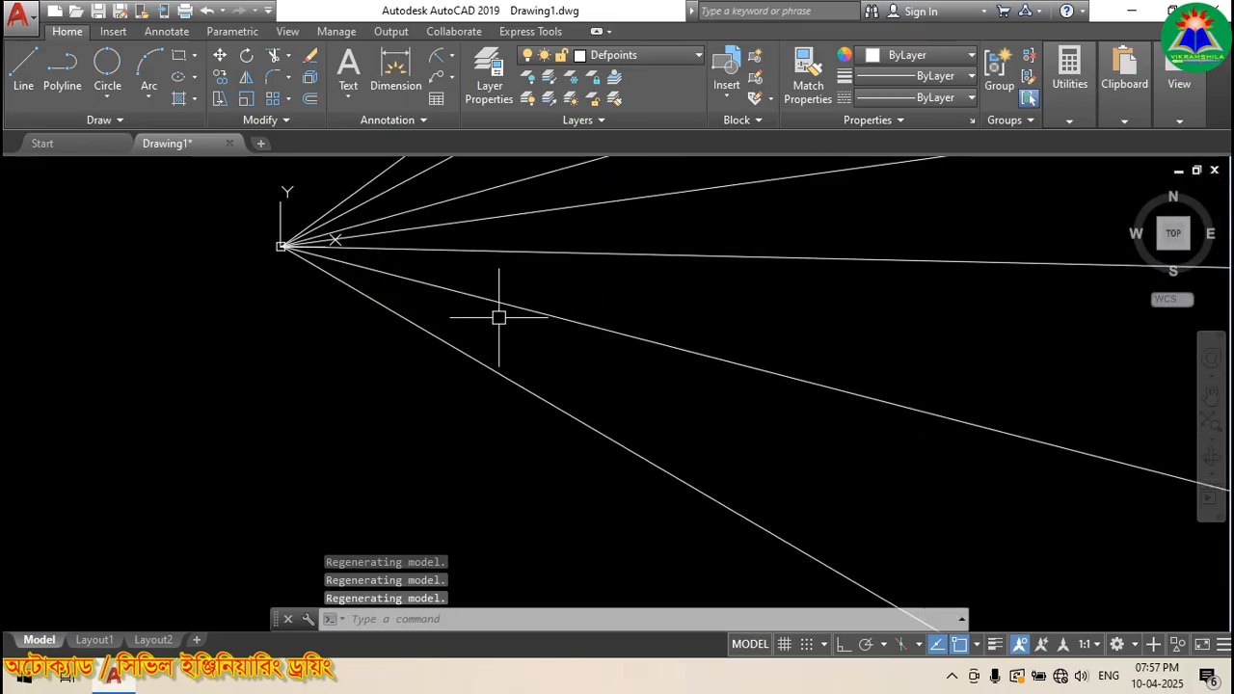
{"action": "scroll", "coordinate": [219, 226], "scroll_direction": "up", "scroll_amount": 5}
{"action": "scroll", "coordinate": [473, 277], "scroll_direction": "up", "scroll_amount": 5}
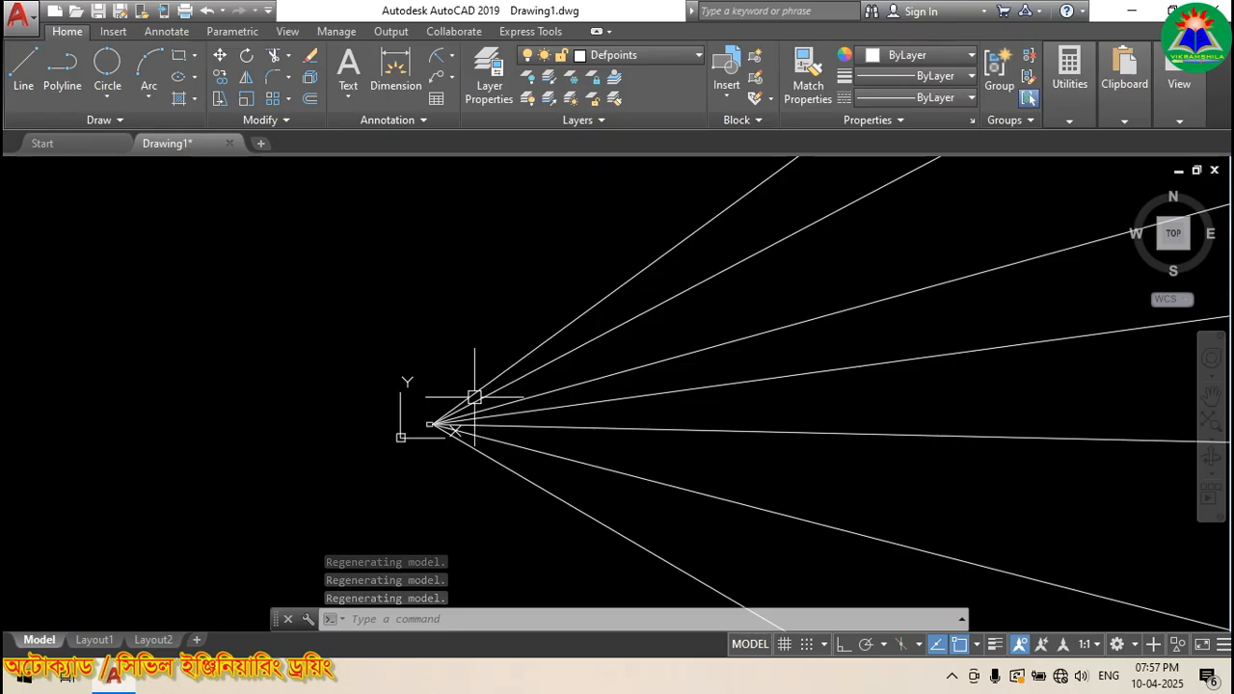
{"action": "scroll", "coordinate": [459, 427], "scroll_direction": "up", "scroll_amount": 5}
{"action": "scroll", "coordinate": [323, 415], "scroll_direction": "up", "scroll_amount": 6}
{"action": "scroll", "coordinate": [486, 461], "scroll_direction": "up", "scroll_amount": 2}
{"action": "scroll", "coordinate": [578, 472], "scroll_direction": "down", "scroll_amount": 5}
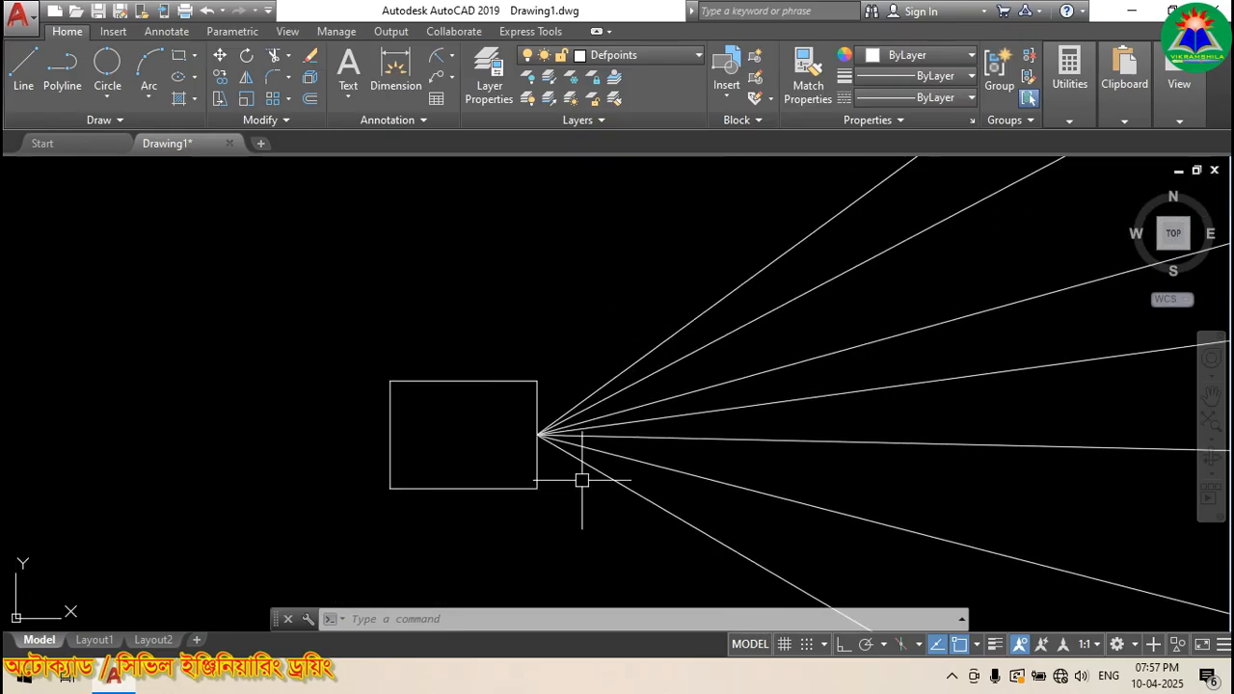
{"action": "scroll", "coordinate": [547, 459], "scroll_direction": "up", "scroll_amount": 4}
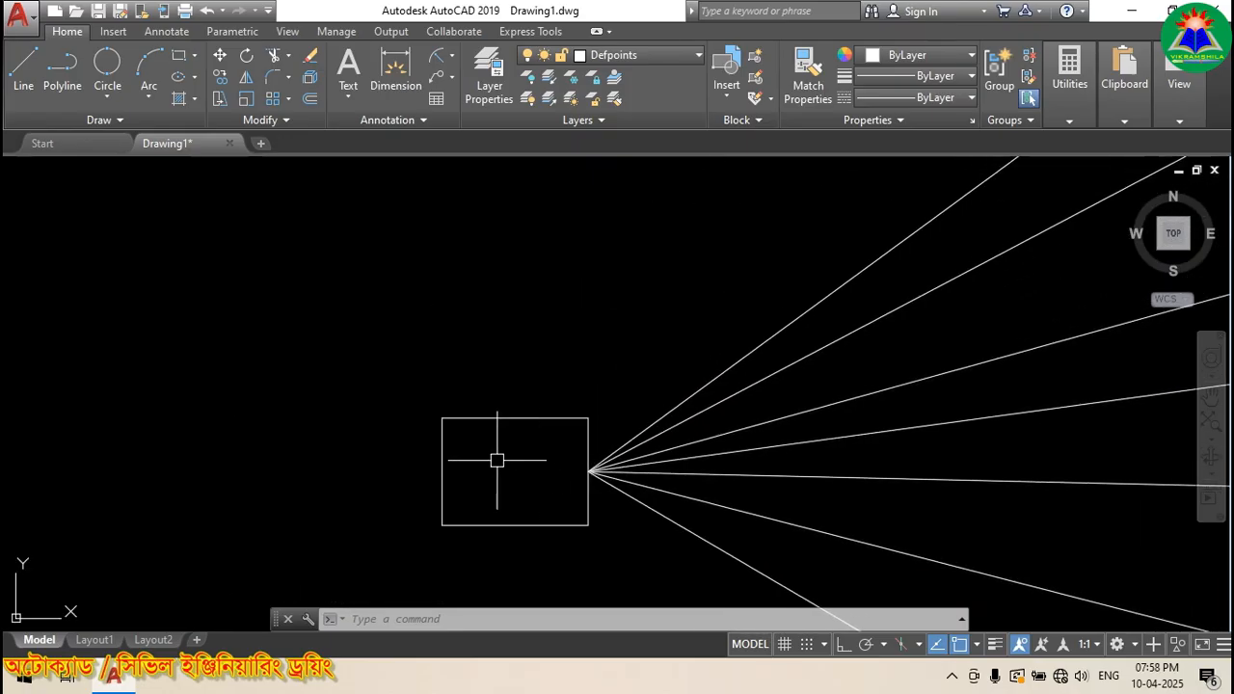
{"action": "key", "text": "Escape"}
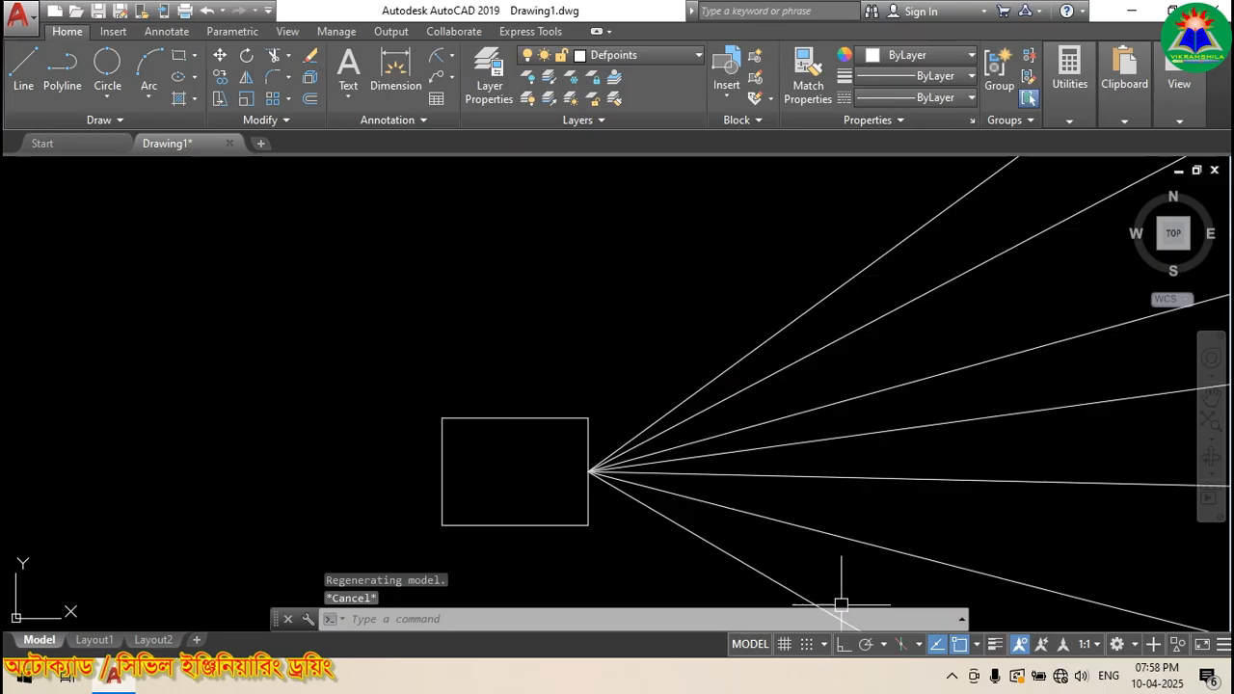
{"action": "left_click", "coordinate": [845, 645]}
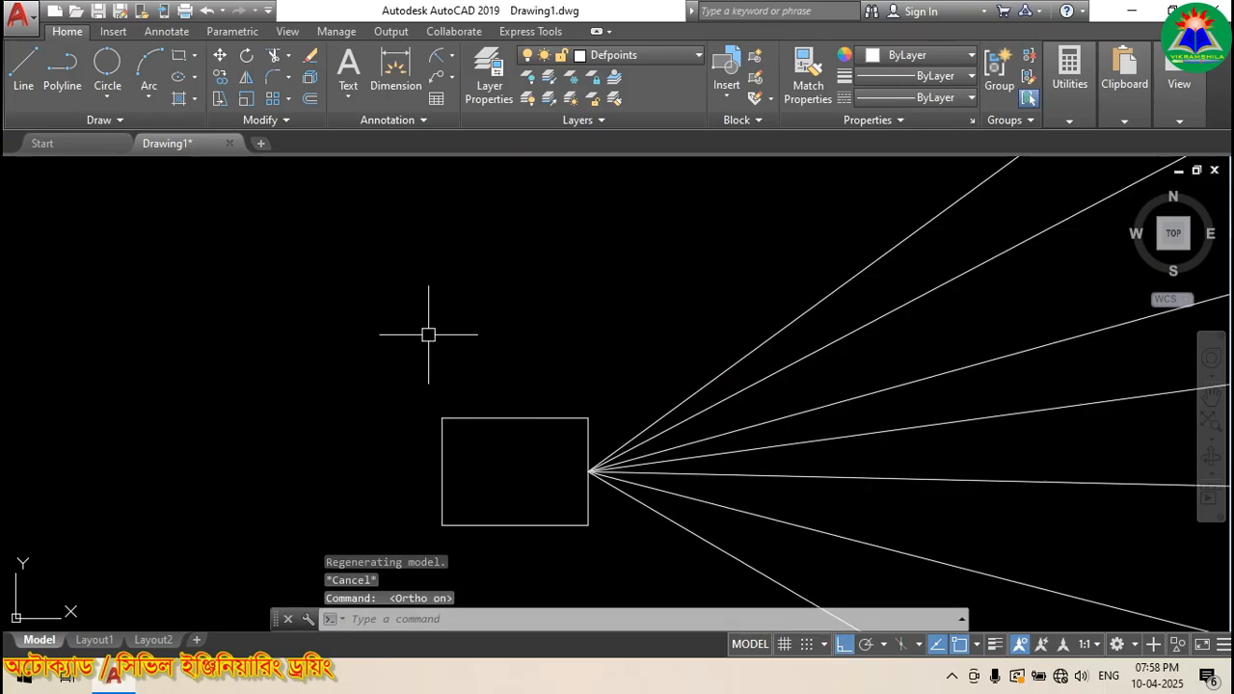
Step: Repeat RAY and draw a vertical ray upward from the rectangle's top midpoint
{"action": "right_click", "coordinate": [401, 224]}
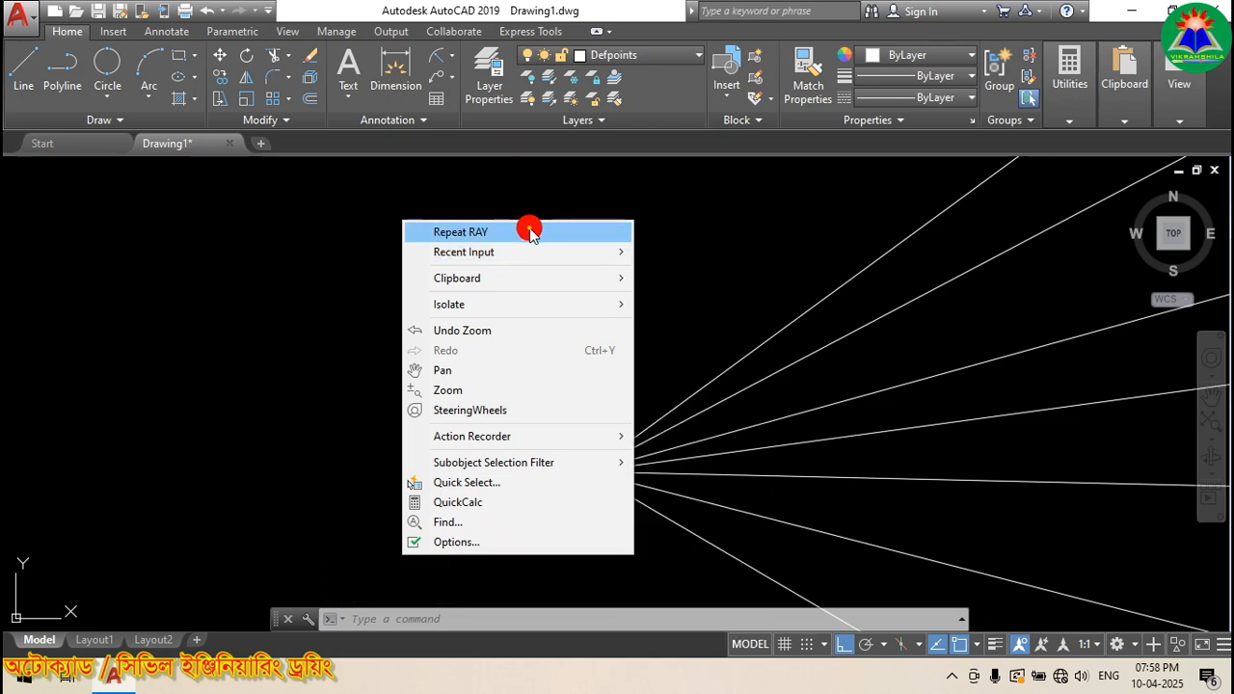
{"action": "left_click", "coordinate": [530, 232]}
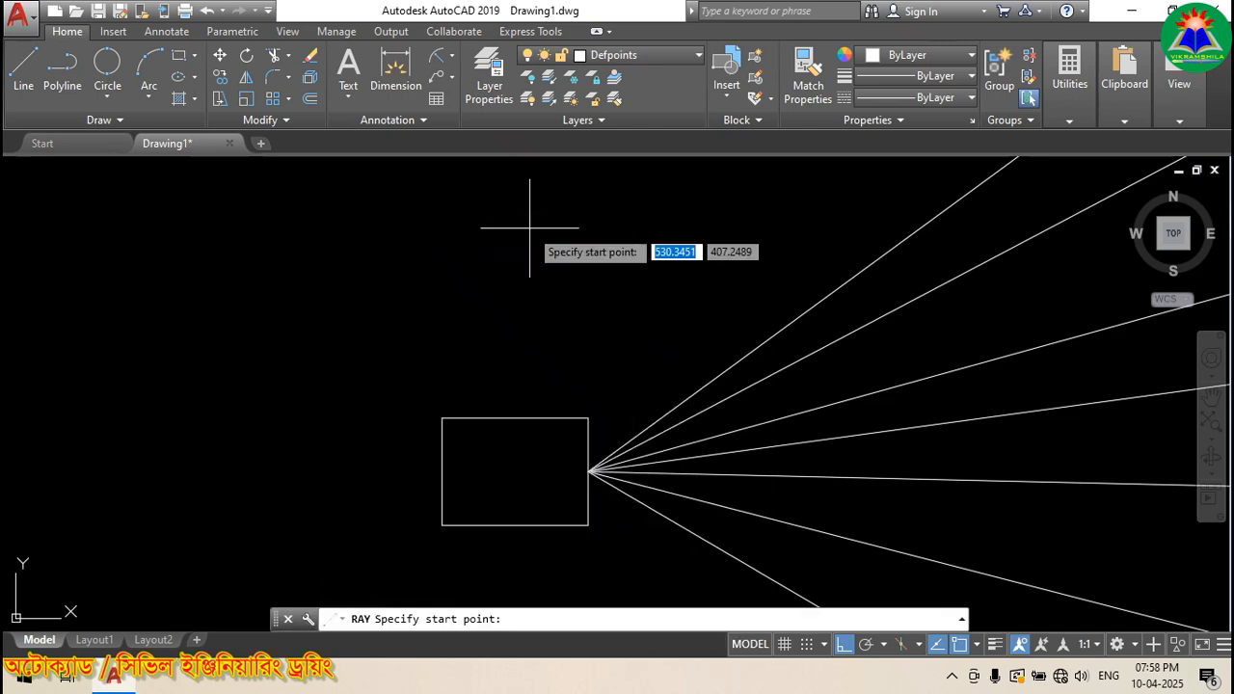
{"action": "left_click", "coordinate": [514, 418]}
{"action": "left_click", "coordinate": [508, 262]}
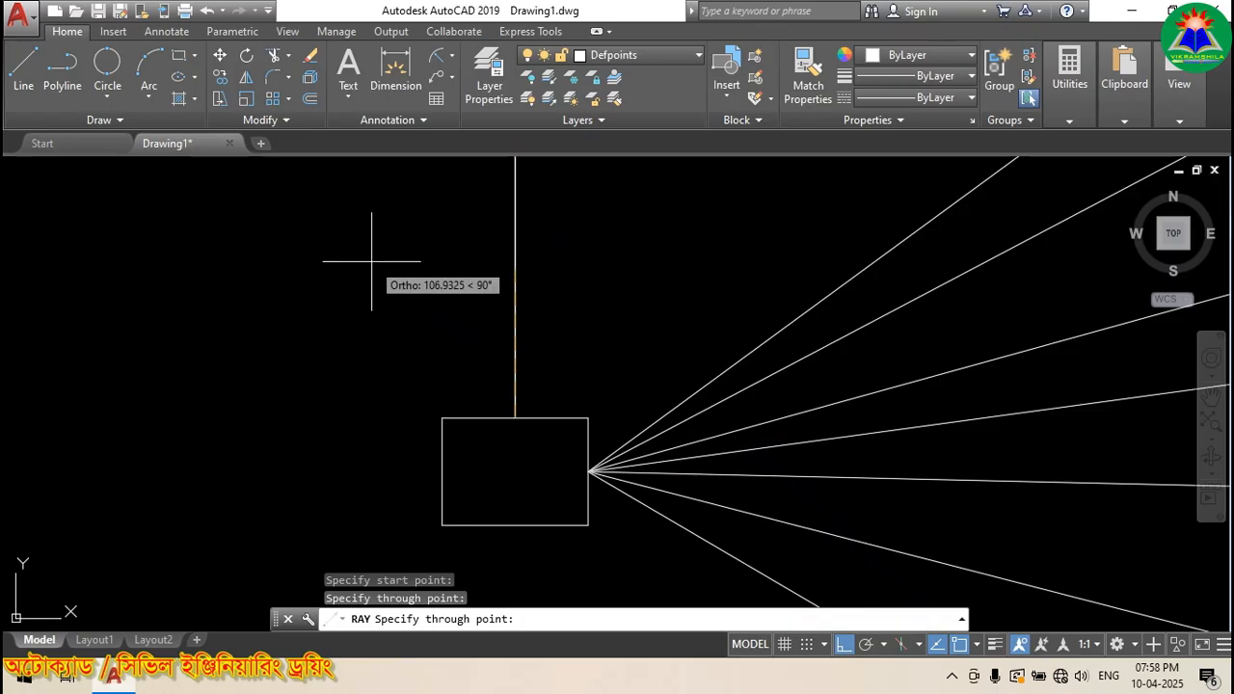
{"action": "key", "text": "Return"}
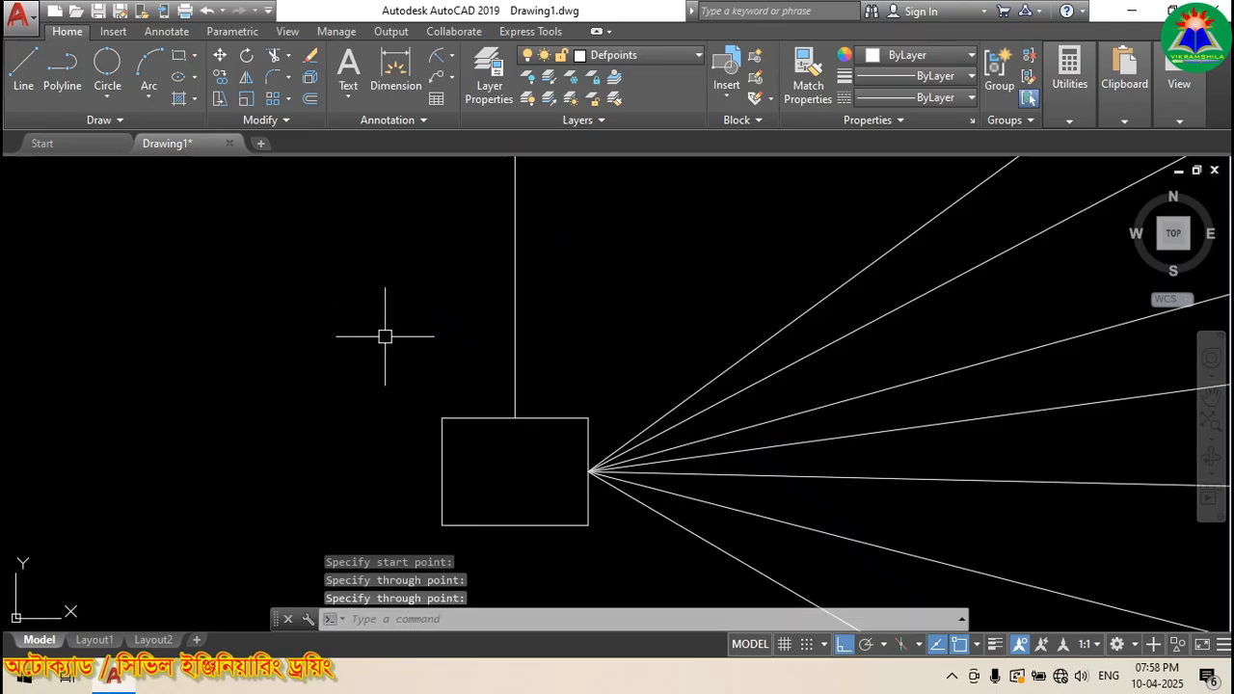
{"action": "scroll", "coordinate": [399, 289], "scroll_direction": "down", "scroll_amount": 1}
{"action": "scroll", "coordinate": [413, 309], "scroll_direction": "up", "scroll_amount": 1}
Step: Add vertical rays rising from the top-left corner and from the fan's apex
{"action": "key", "text": "Return"}
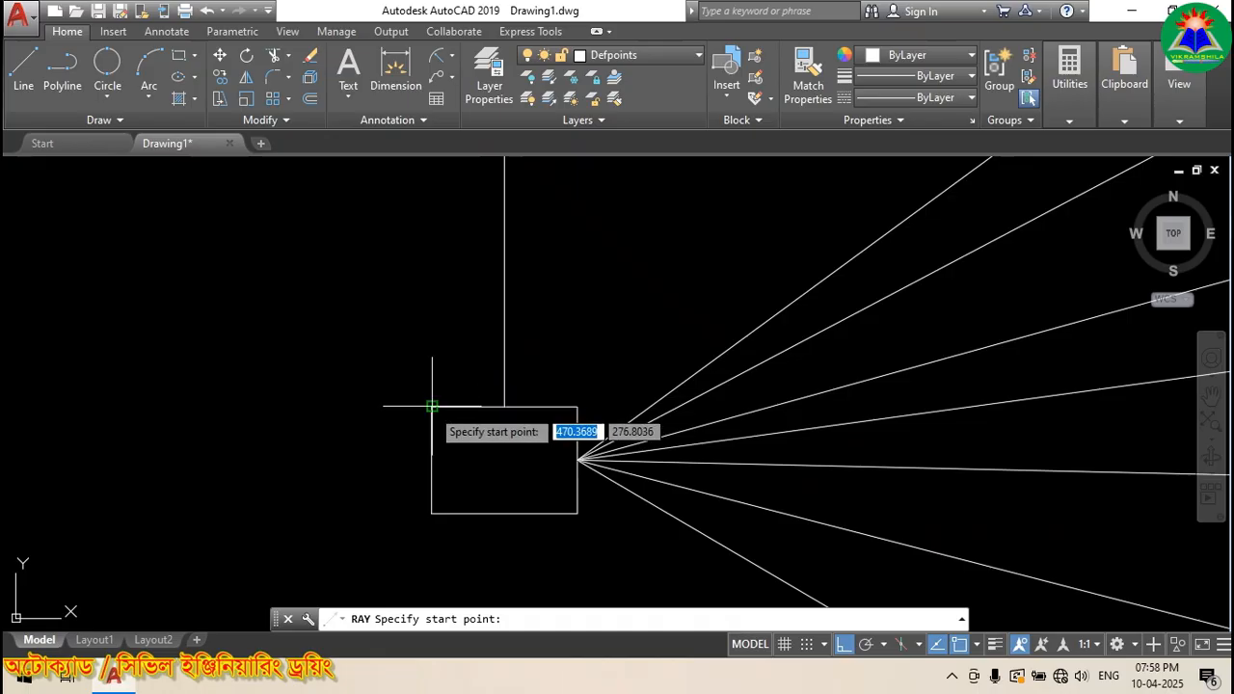
{"action": "left_click", "coordinate": [432, 407]}
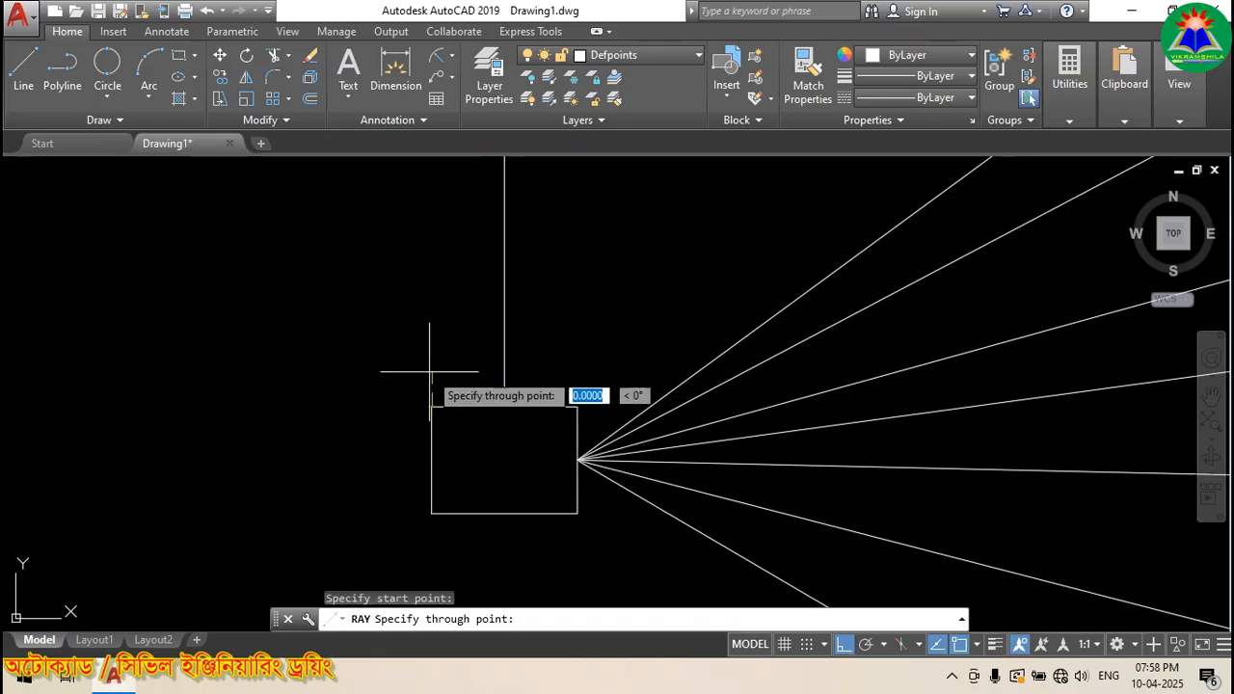
{"action": "left_click", "coordinate": [419, 244]}
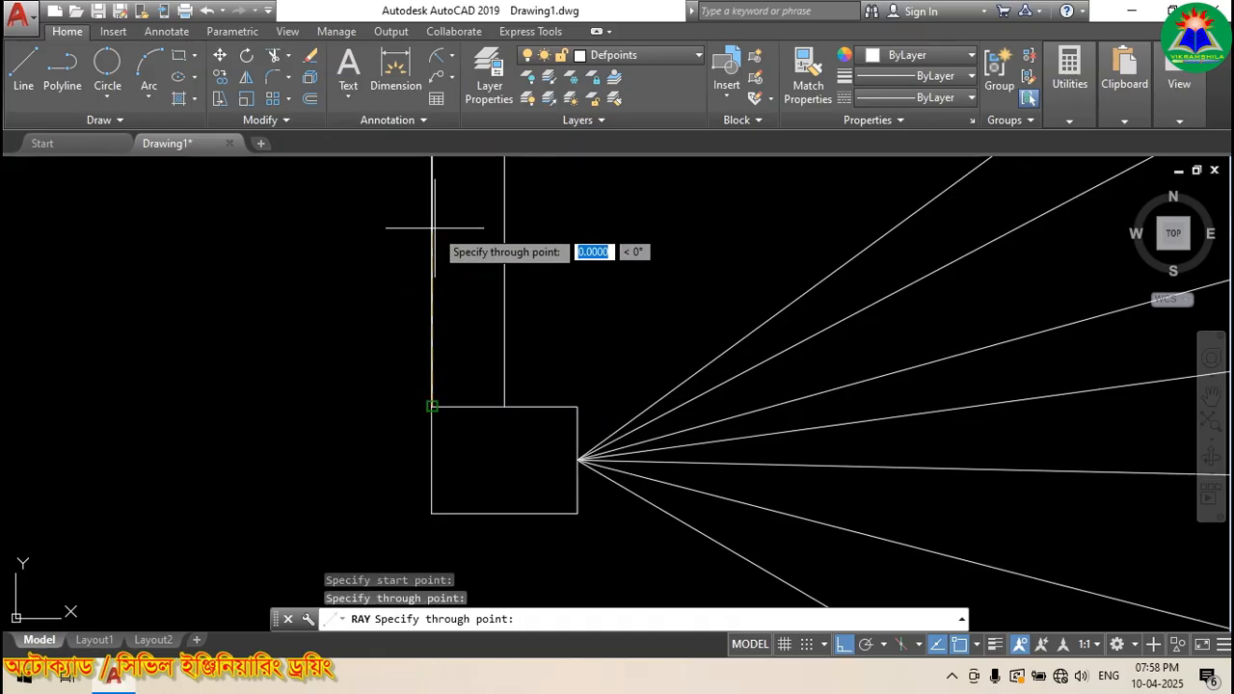
{"action": "key", "text": "Return"}
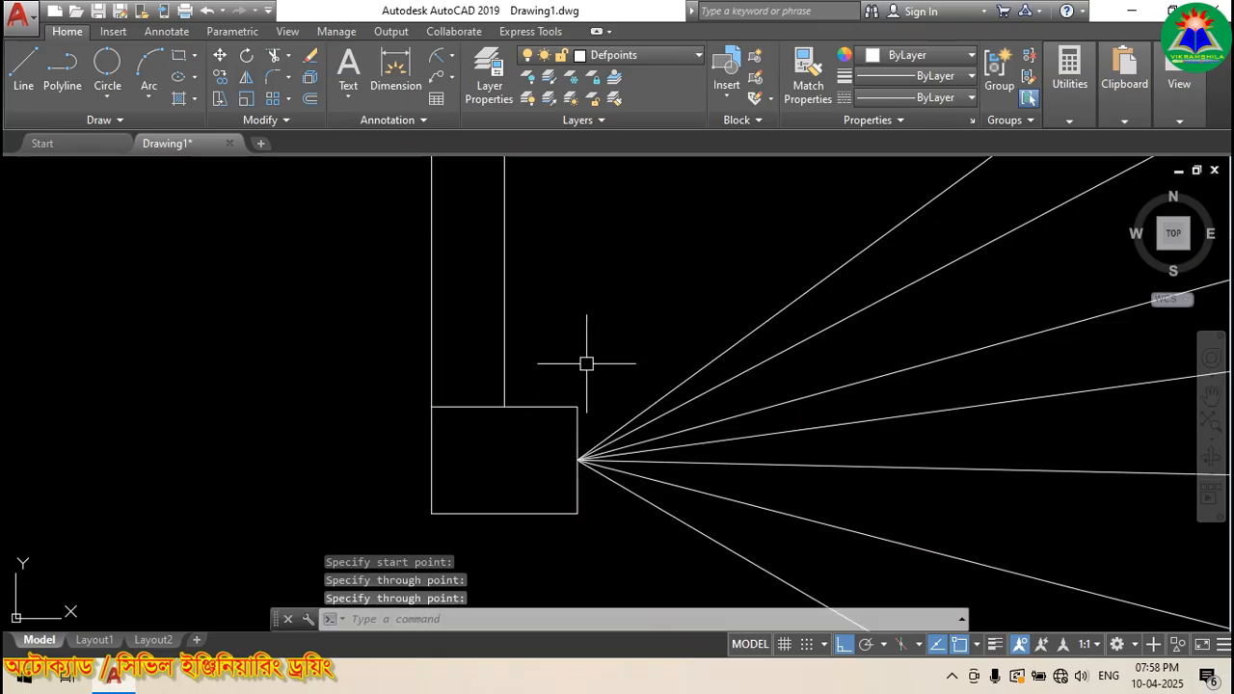
{"action": "key", "text": "Return"}
{"action": "left_click", "coordinate": [579, 460]}
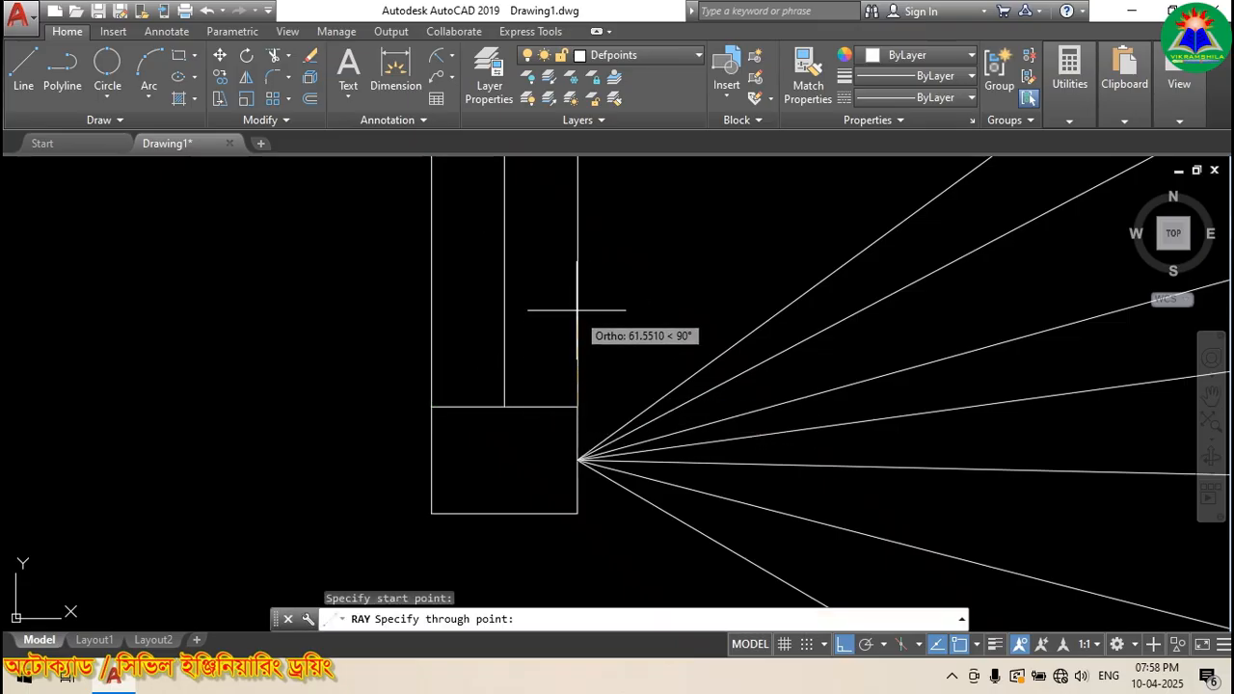
{"action": "left_click", "coordinate": [579, 251]}
{"action": "key", "text": "Return"}
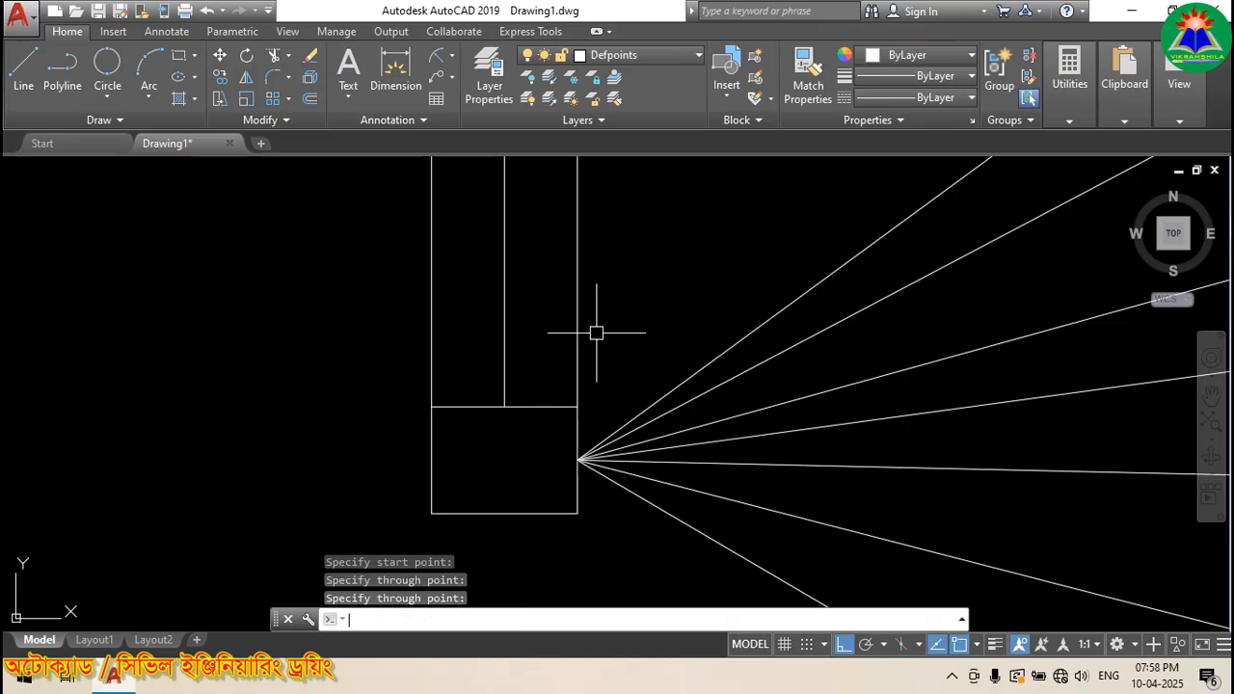
{"action": "scroll", "coordinate": [331, 367], "scroll_direction": "down", "scroll_amount": 4}
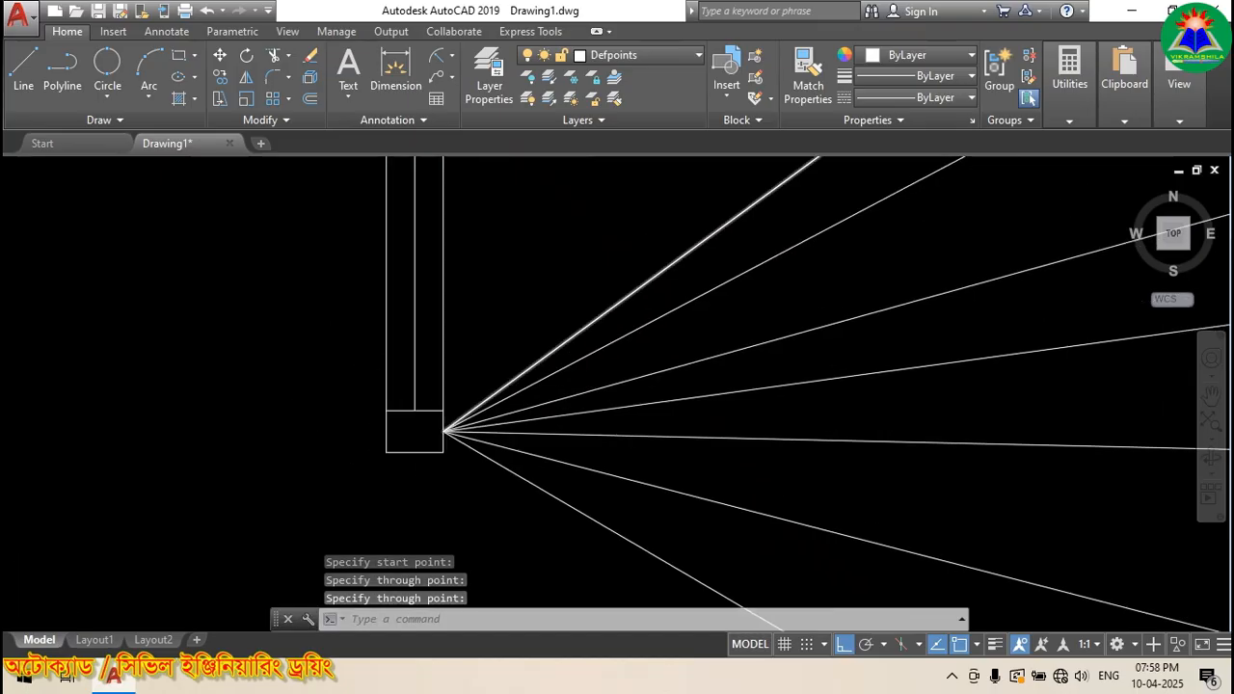
{"action": "scroll", "coordinate": [435, 430], "scroll_direction": "down", "scroll_amount": 4}
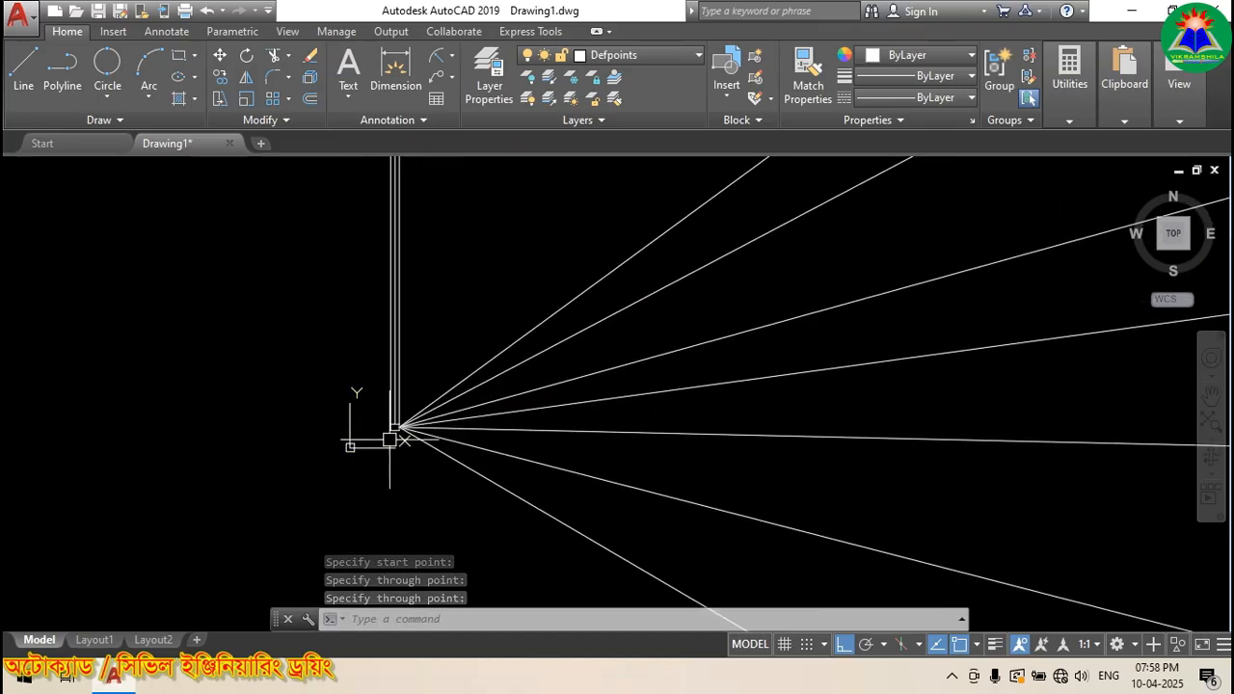
{"action": "scroll", "coordinate": [391, 430], "scroll_direction": "up", "scroll_amount": 5}
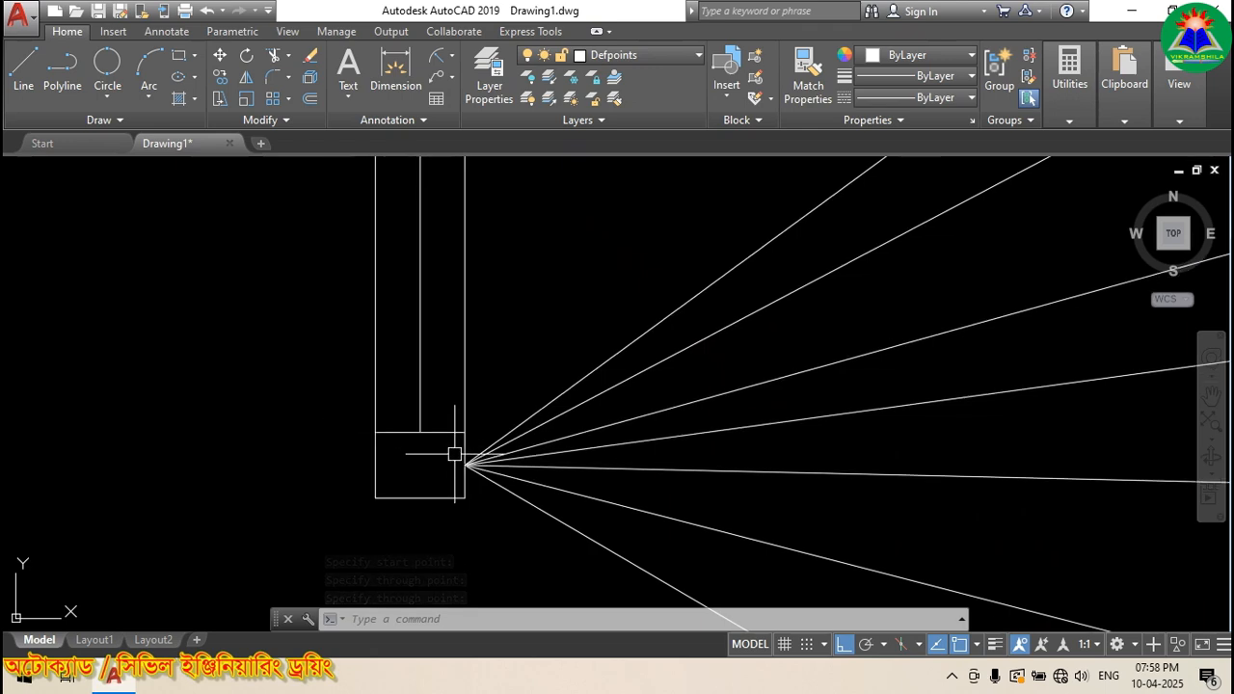
{"action": "scroll", "coordinate": [305, 381], "scroll_direction": "down", "scroll_amount": 2}
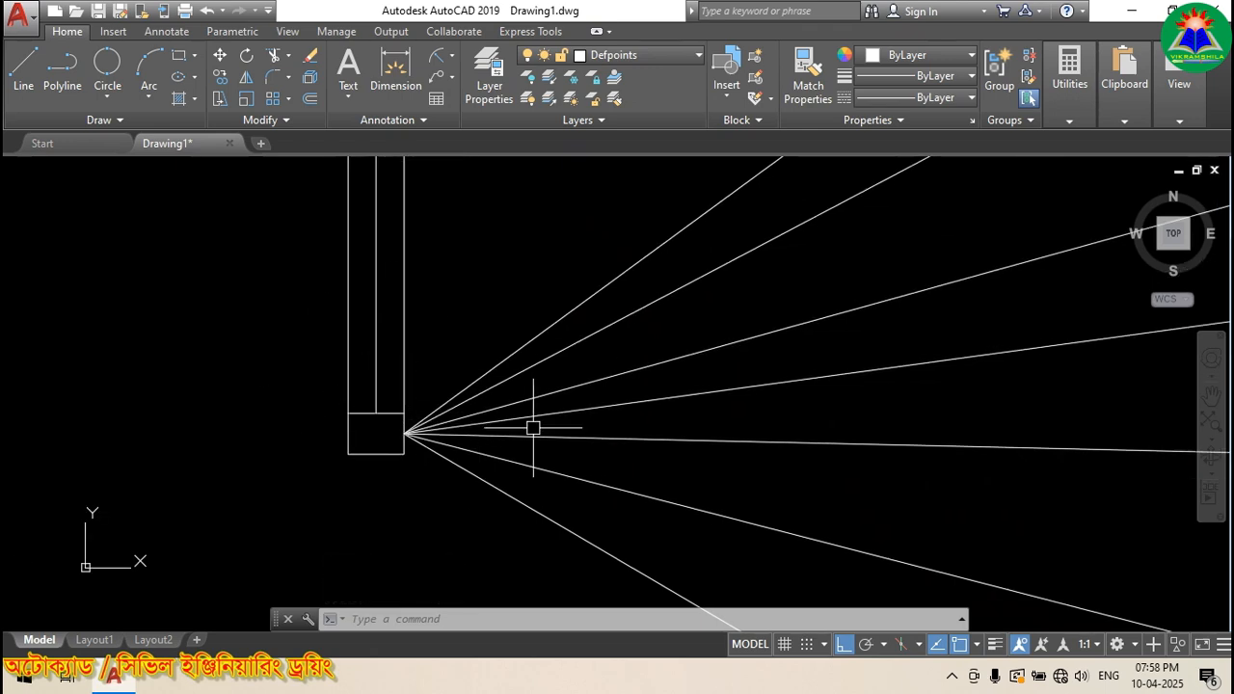
Step: Draw a vertical line from above to below the fanned rays, right of the rectangle
{"action": "left_click", "coordinate": [25, 69]}
{"action": "scroll", "coordinate": [569, 198], "scroll_direction": "down", "scroll_amount": 2}
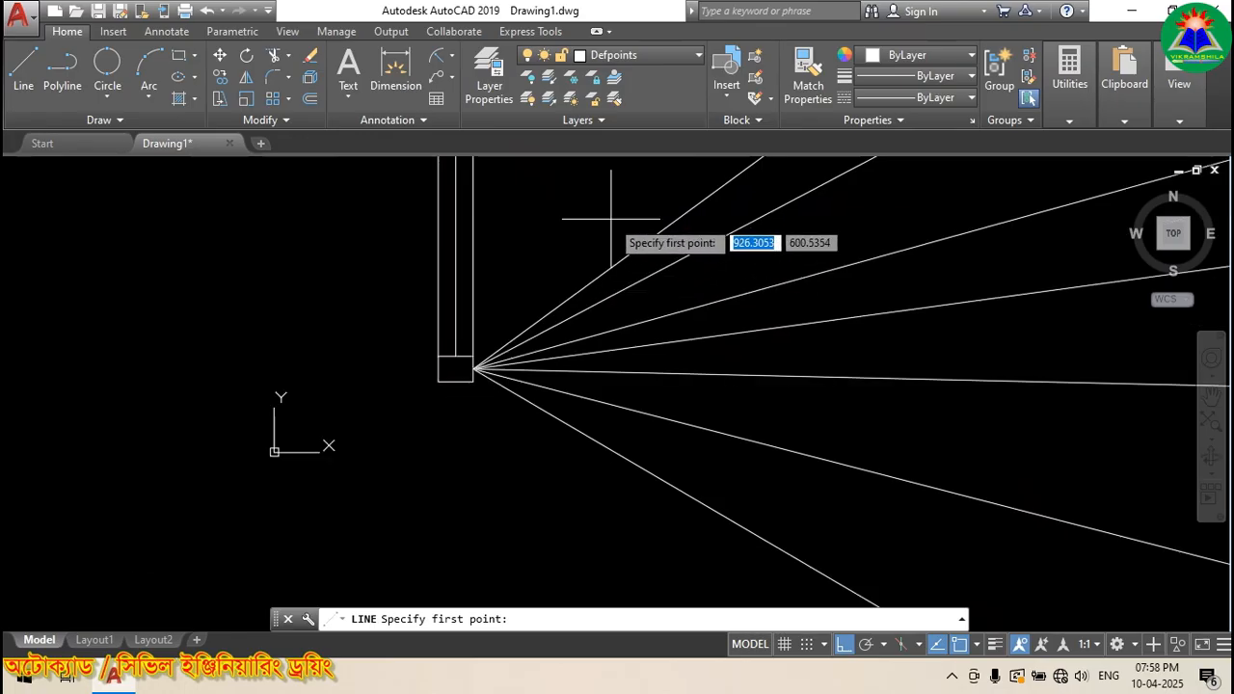
{"action": "left_click", "coordinate": [636, 185]}
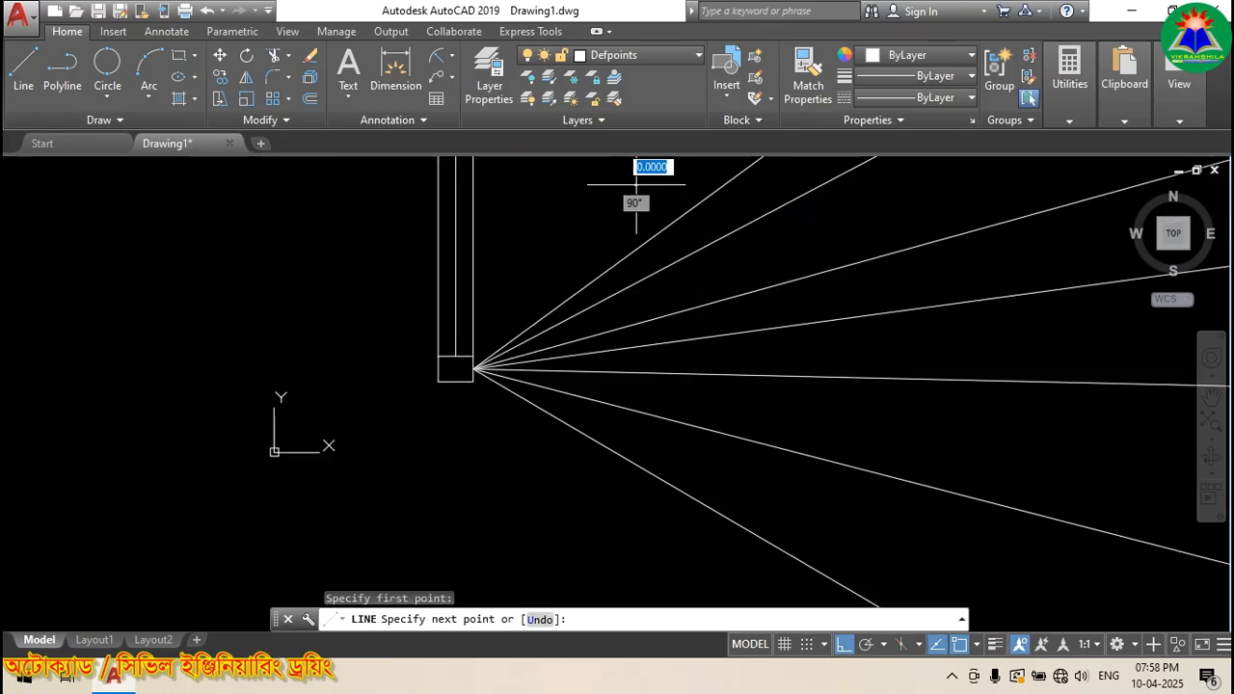
{"action": "left_click", "coordinate": [638, 553]}
{"action": "key", "text": "Return"}
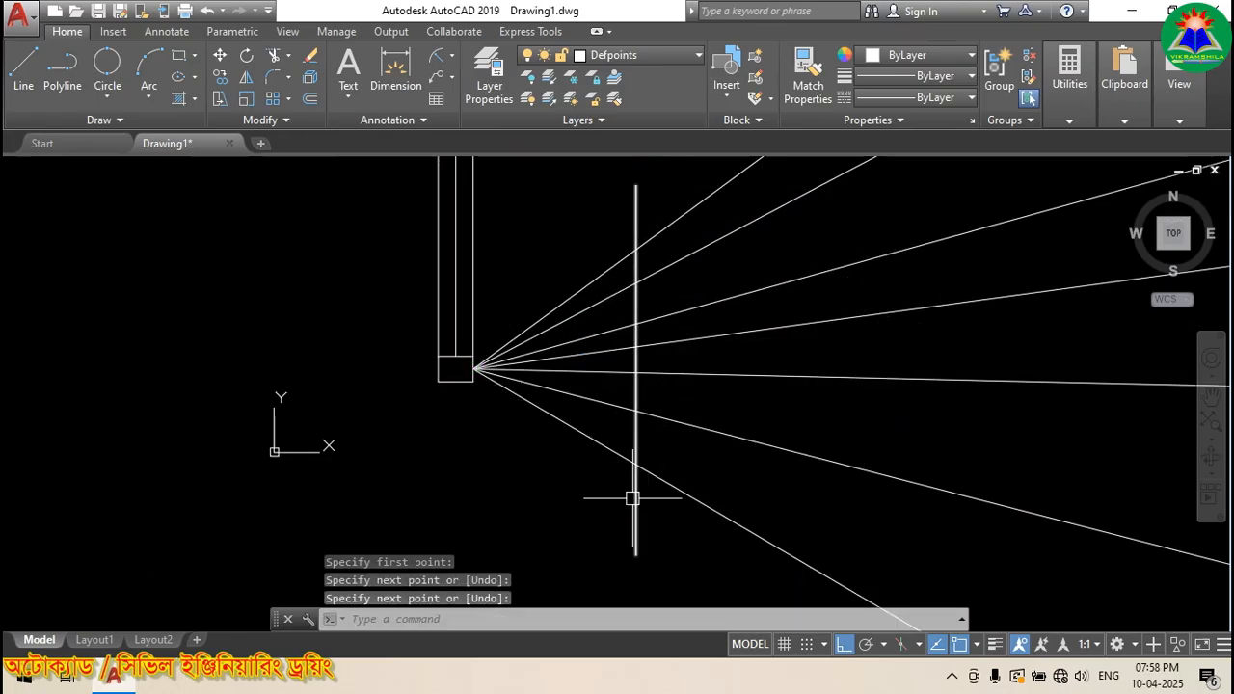
{"action": "scroll", "coordinate": [612, 388], "scroll_direction": "up", "scroll_amount": 2}
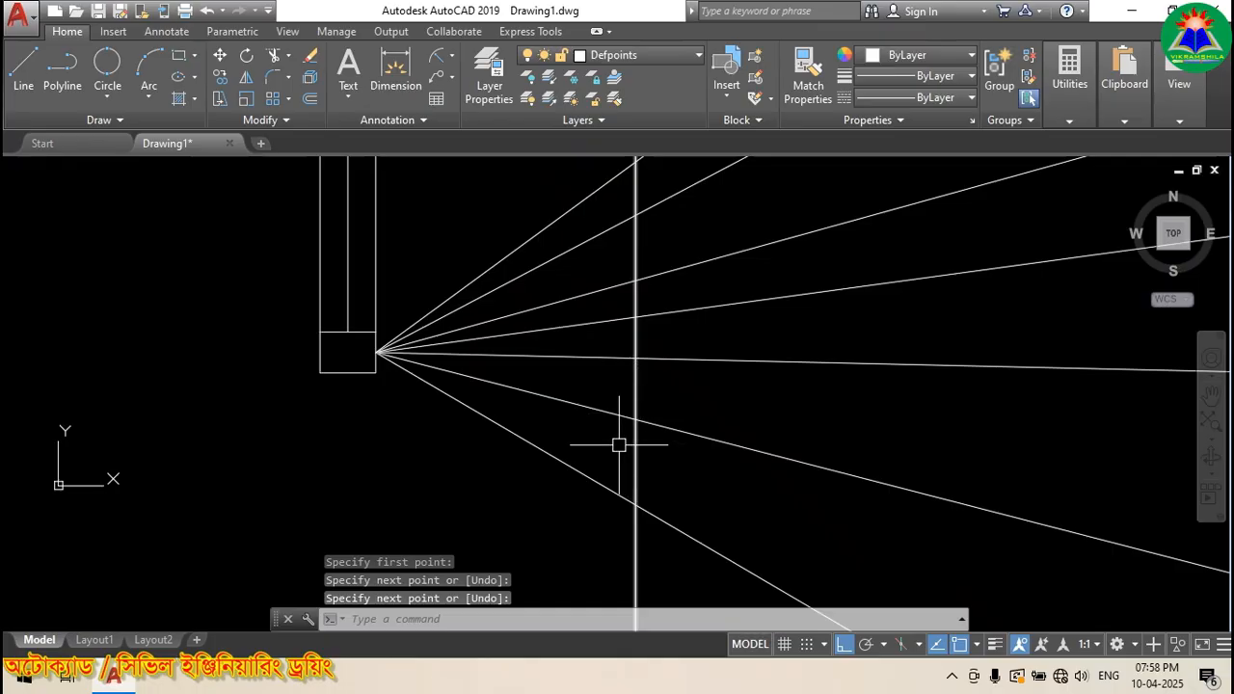
{"action": "scroll", "coordinate": [619, 444], "scroll_direction": "down", "scroll_amount": 2}
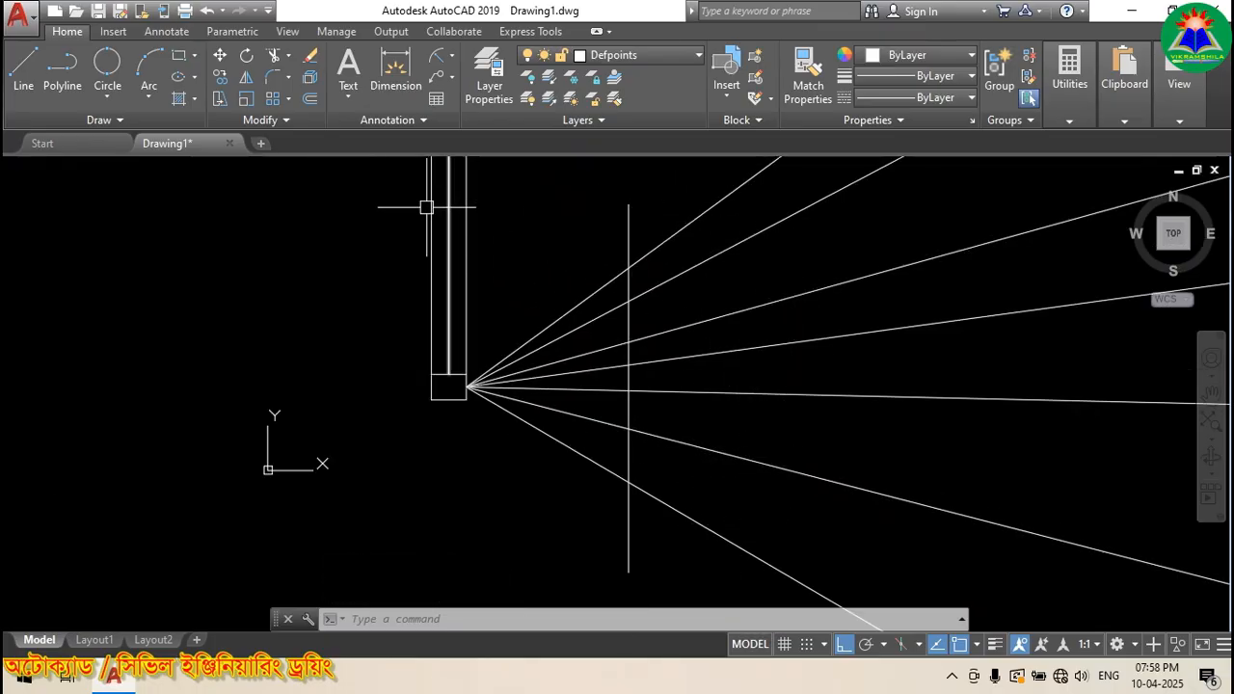
{"action": "left_click", "coordinate": [20, 66]}
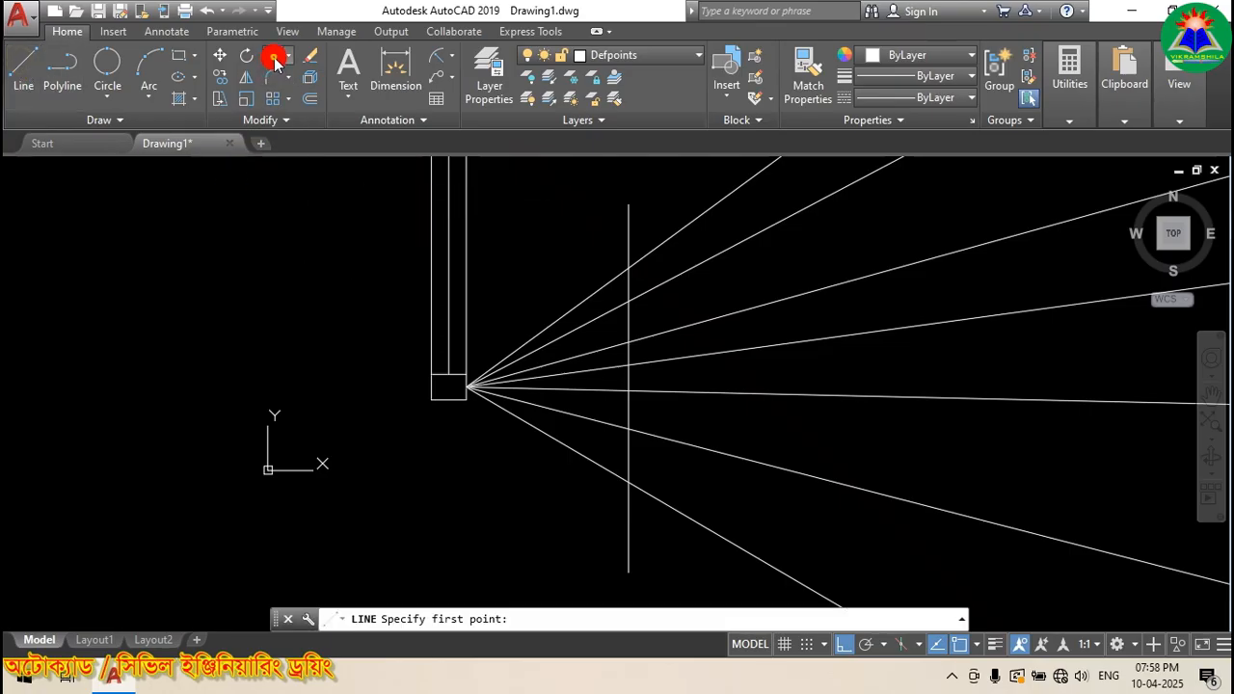
Step: Trim the rays back to the vertical line using a crossing window
{"action": "left_click", "coordinate": [627, 221]}
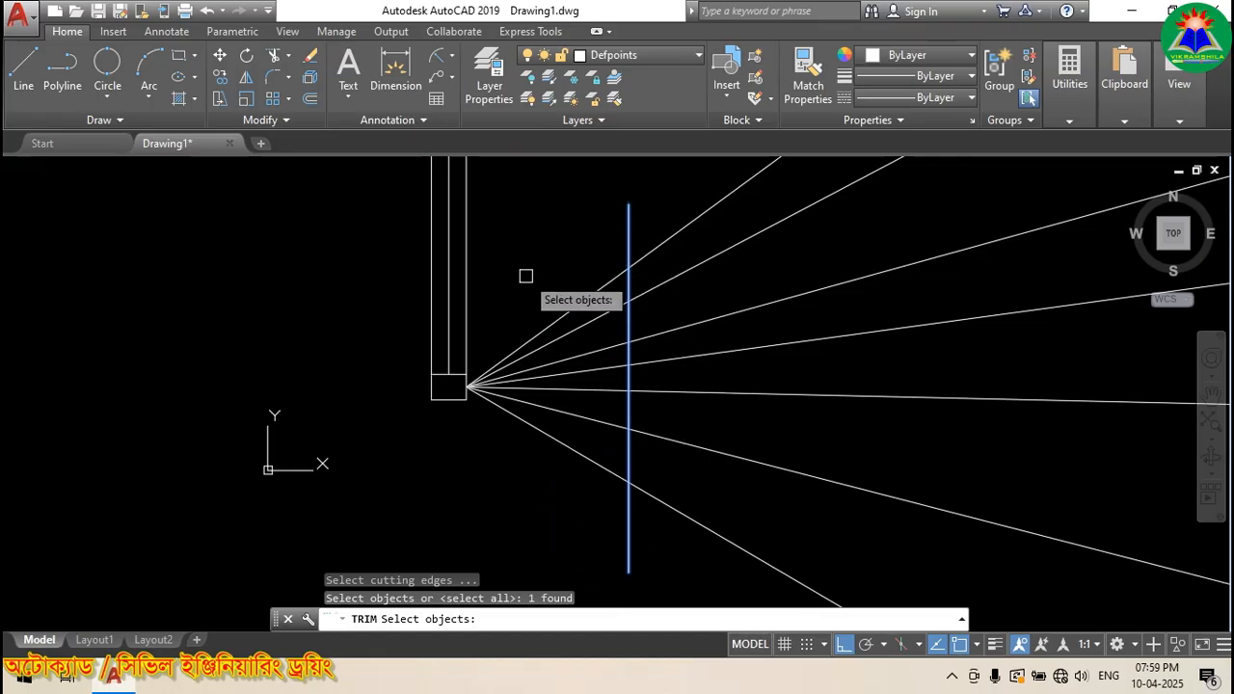
{"action": "key", "text": "Return"}
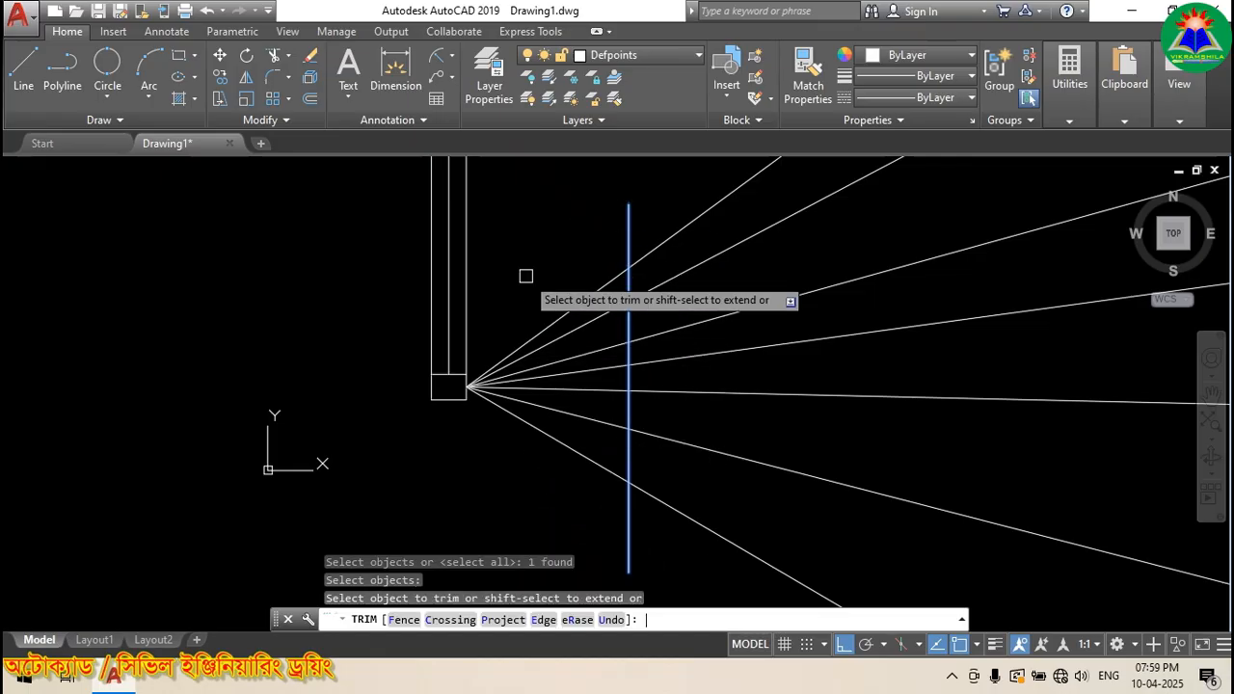
{"action": "left_click", "coordinate": [730, 170]}
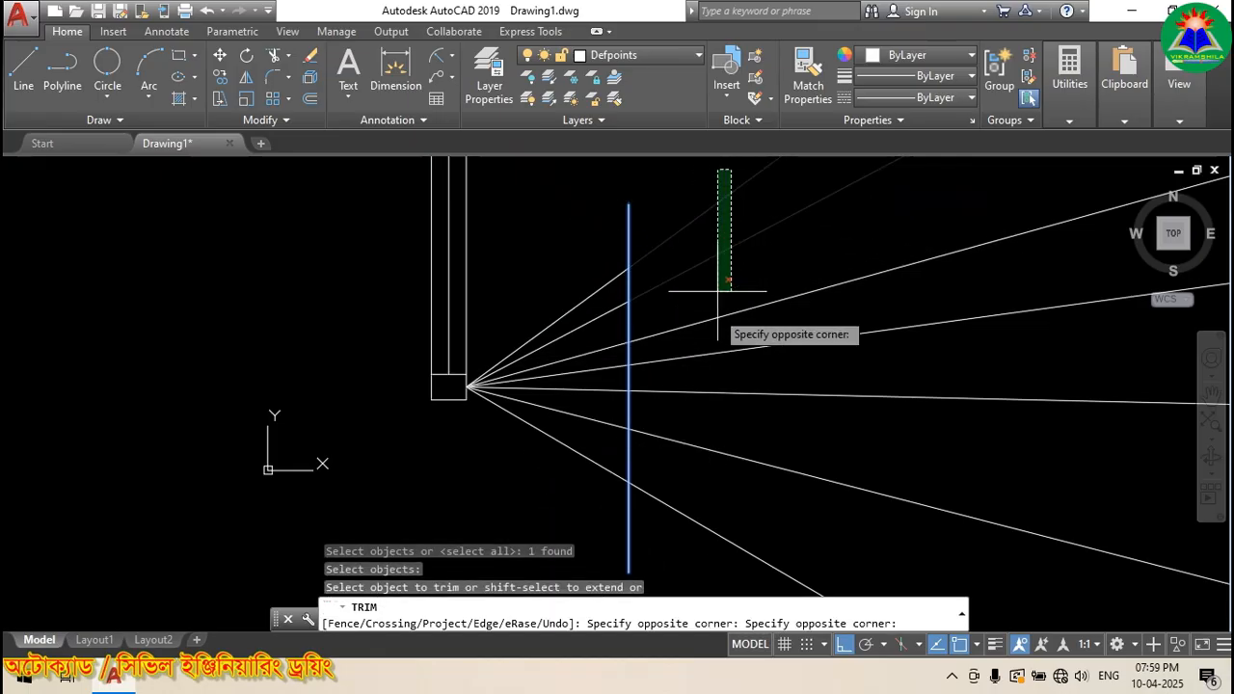
{"action": "left_click", "coordinate": [688, 546]}
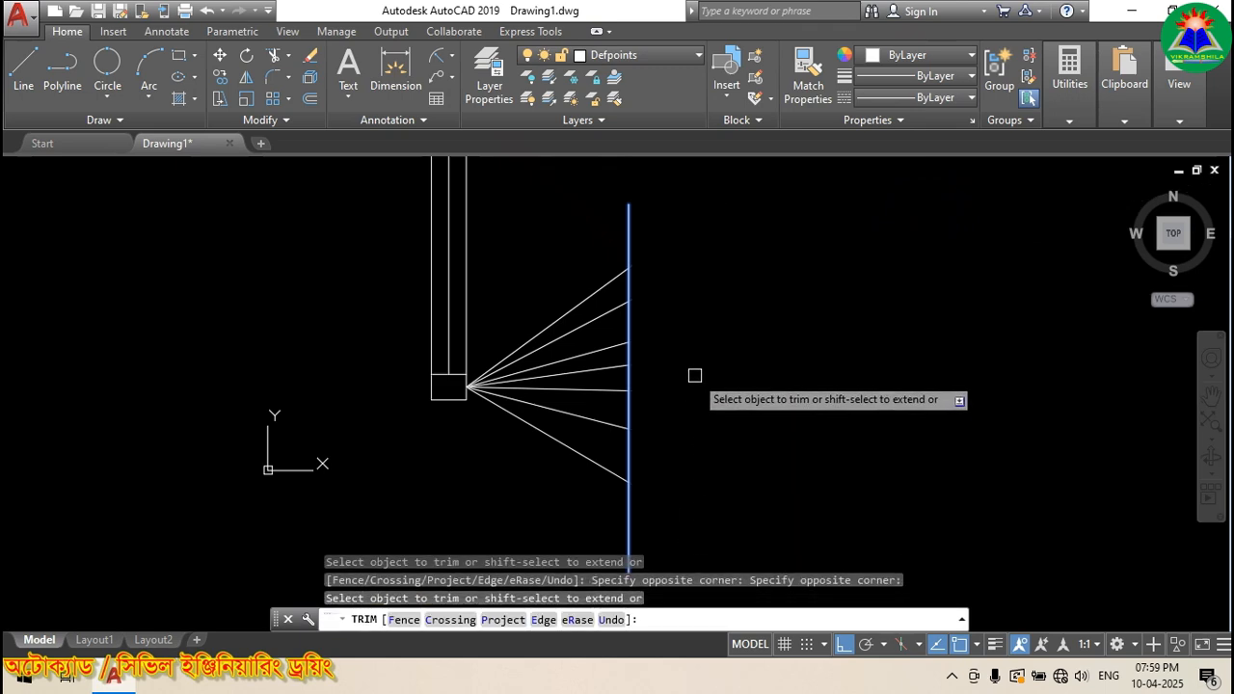
{"action": "key", "text": "Escape"}
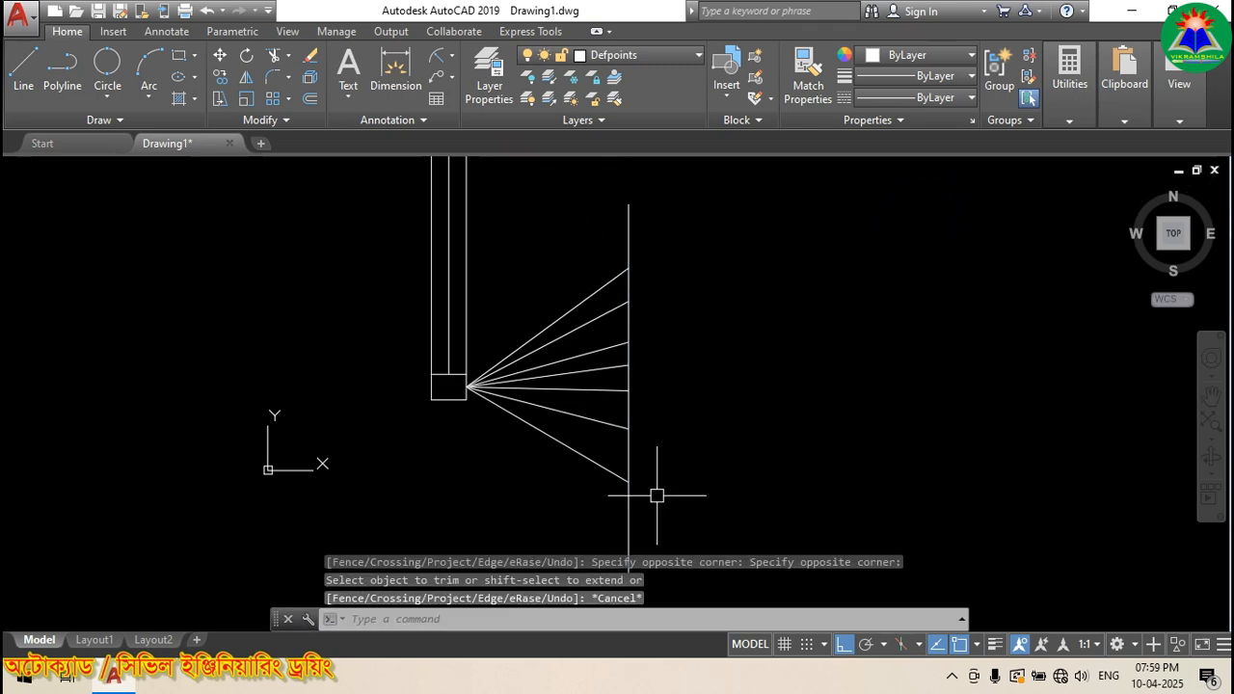
Step: Delete the vertical boundary line
{"action": "left_click", "coordinate": [630, 511]}
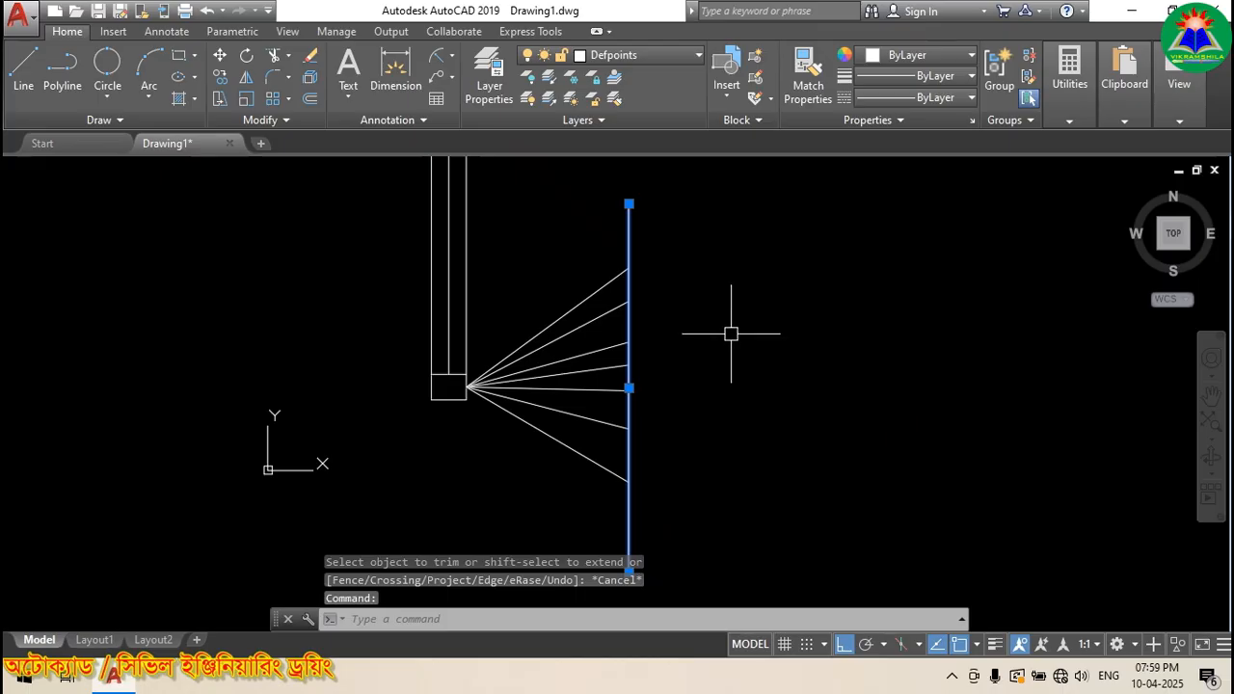
{"action": "key", "text": "Delete"}
{"action": "scroll", "coordinate": [540, 366], "scroll_direction": "down", "scroll_amount": 3}
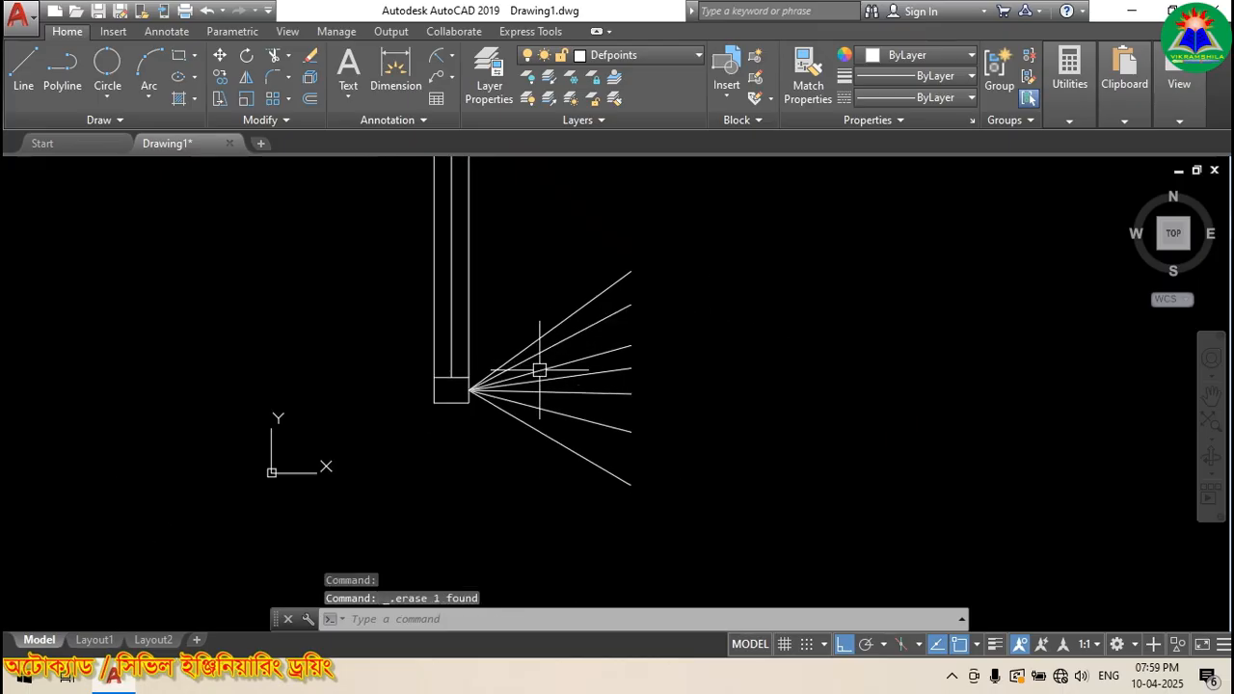
{"action": "scroll", "coordinate": [523, 380], "scroll_direction": "up", "scroll_amount": 4}
{"action": "scroll", "coordinate": [545, 358], "scroll_direction": "down", "scroll_amount": 3}
{"action": "scroll", "coordinate": [583, 482], "scroll_direction": "up", "scroll_amount": 4}
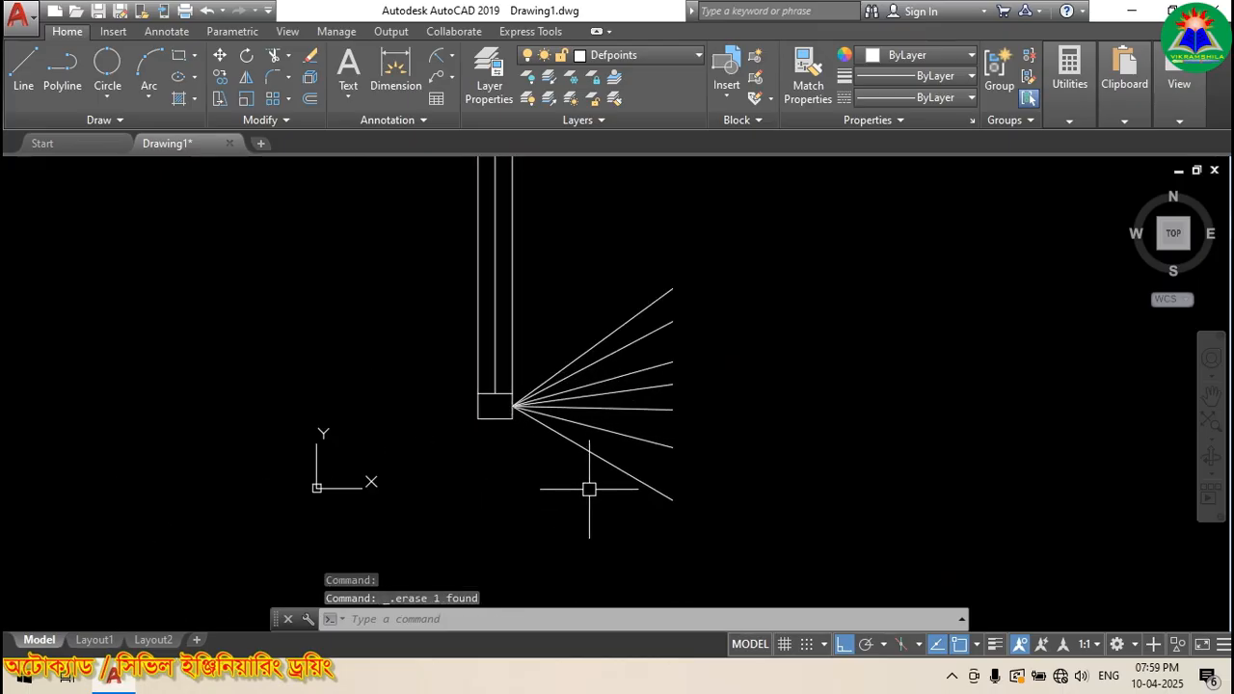
{"action": "scroll", "coordinate": [560, 351], "scroll_direction": "up", "scroll_amount": 3}
{"action": "scroll", "coordinate": [531, 493], "scroll_direction": "down", "scroll_amount": 4}
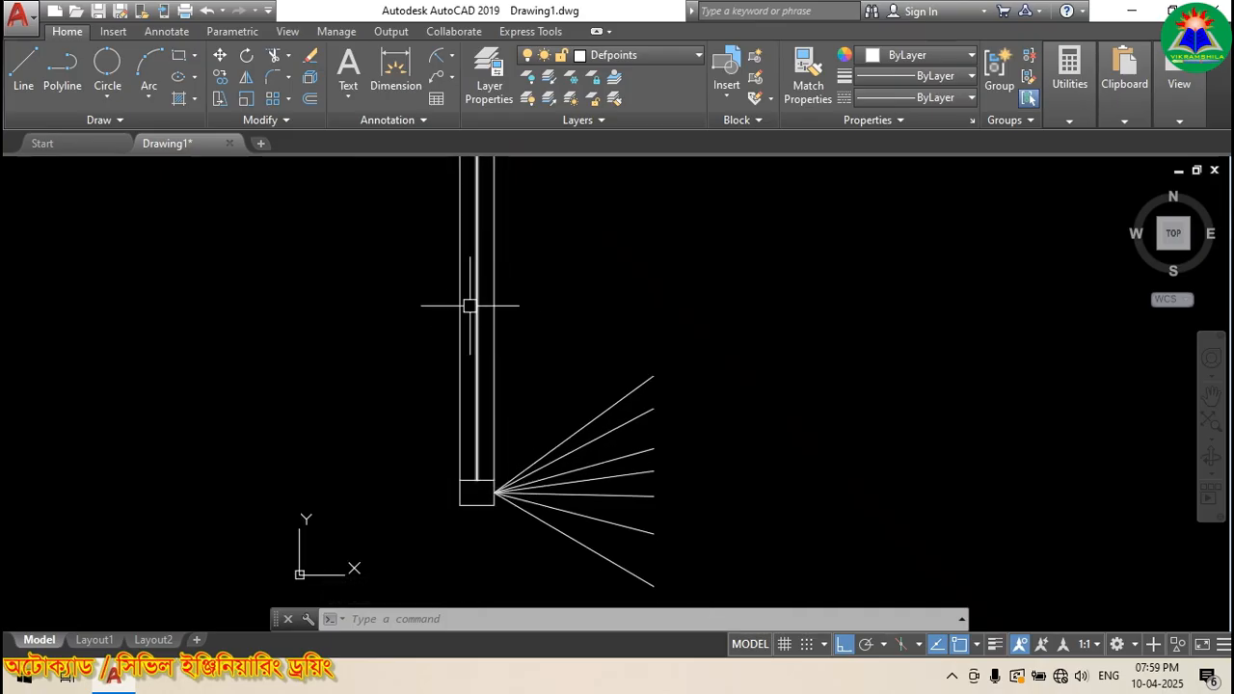
Step: Select all 11 objects with a crossing window and delete them
{"action": "middle_click_drag", "start_coordinate": [492, 501], "coordinate": [446, 424]}
{"action": "left_click", "coordinate": [502, 495]}
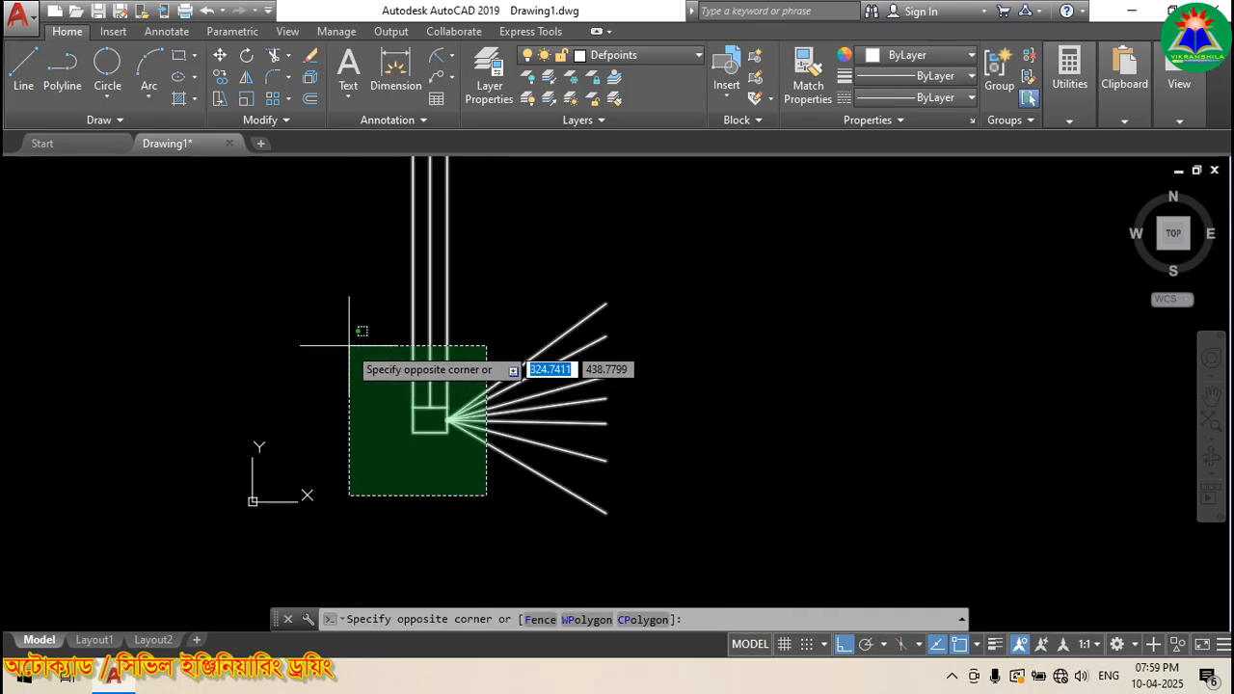
{"action": "left_click", "coordinate": [362, 364]}
{"action": "key", "text": "Delete"}
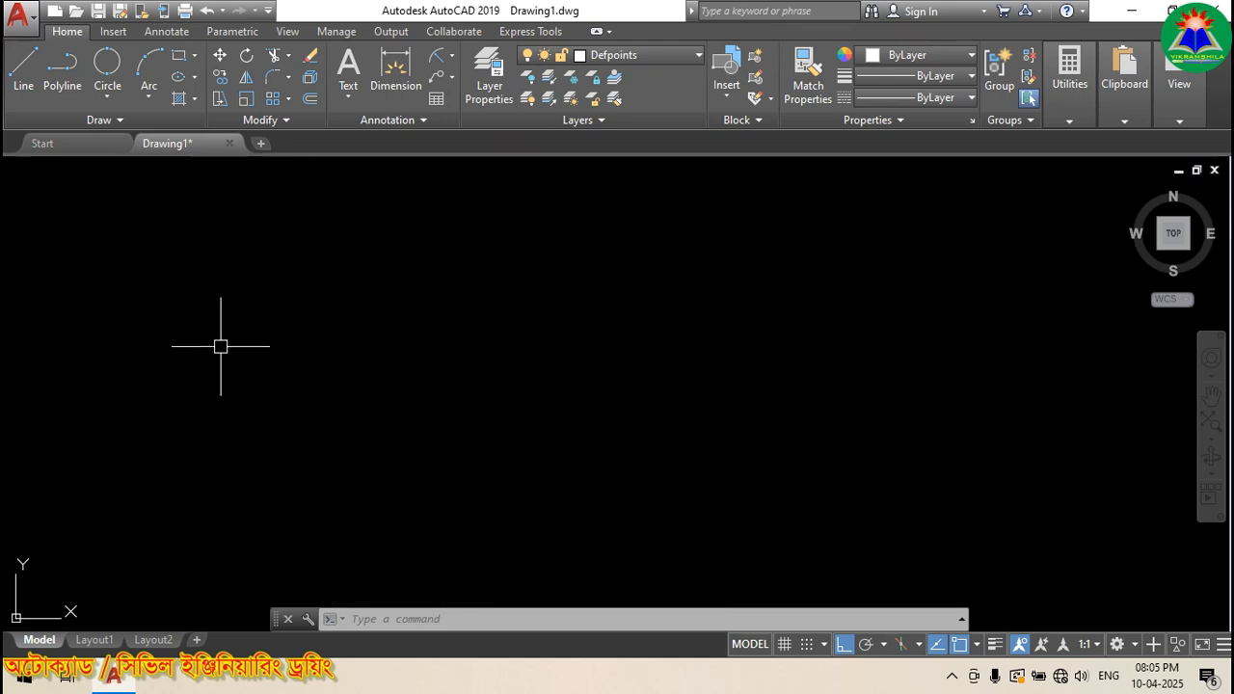
{"action": "key", "text": "space"}
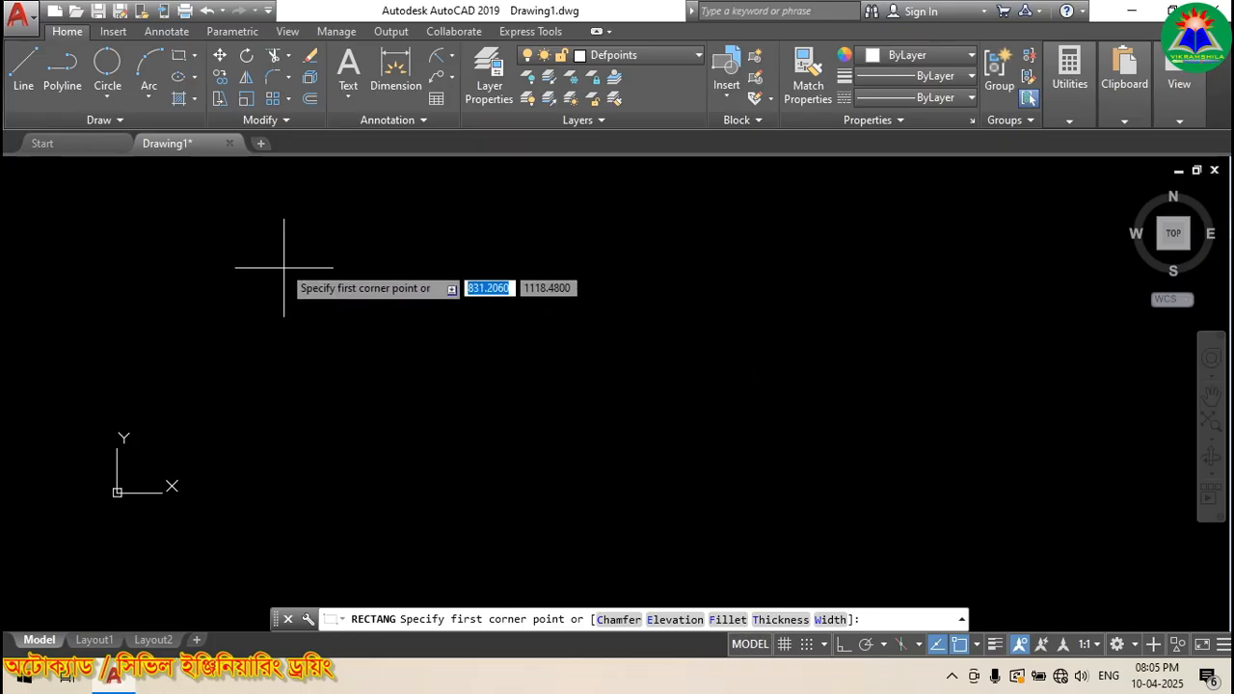
{"action": "left_click", "coordinate": [271, 235]}
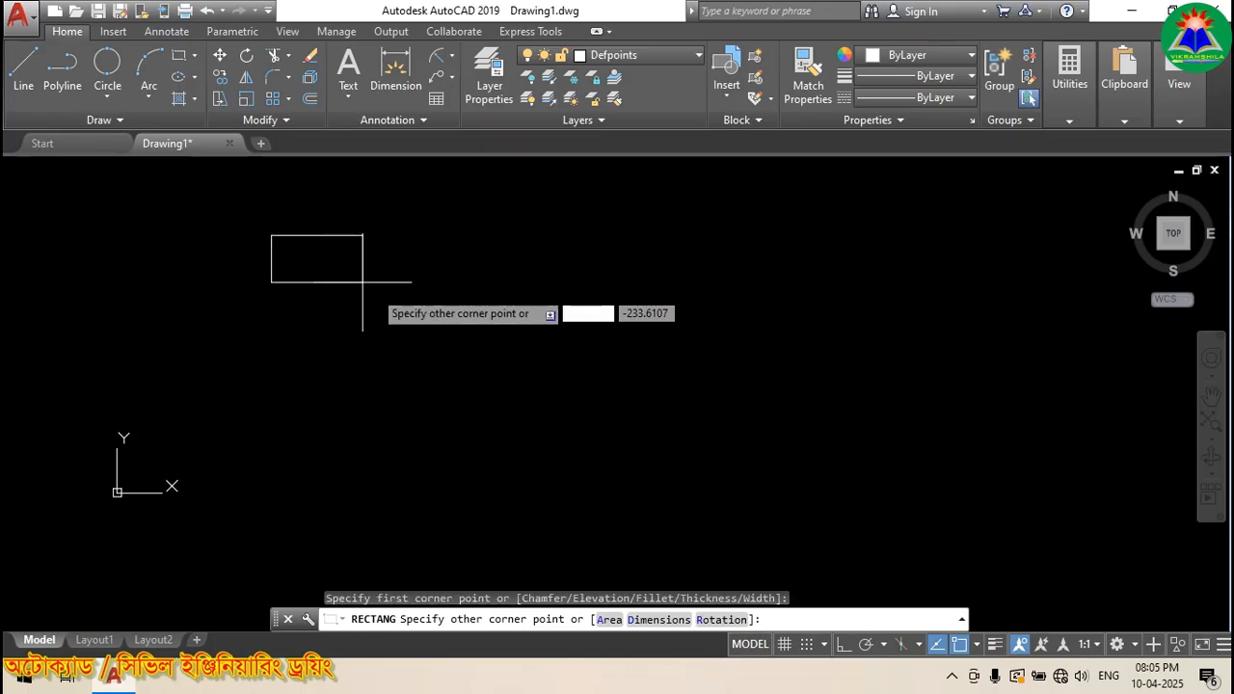
{"action": "left_click", "coordinate": [855, 401]}
{"action": "key", "text": "F8"}
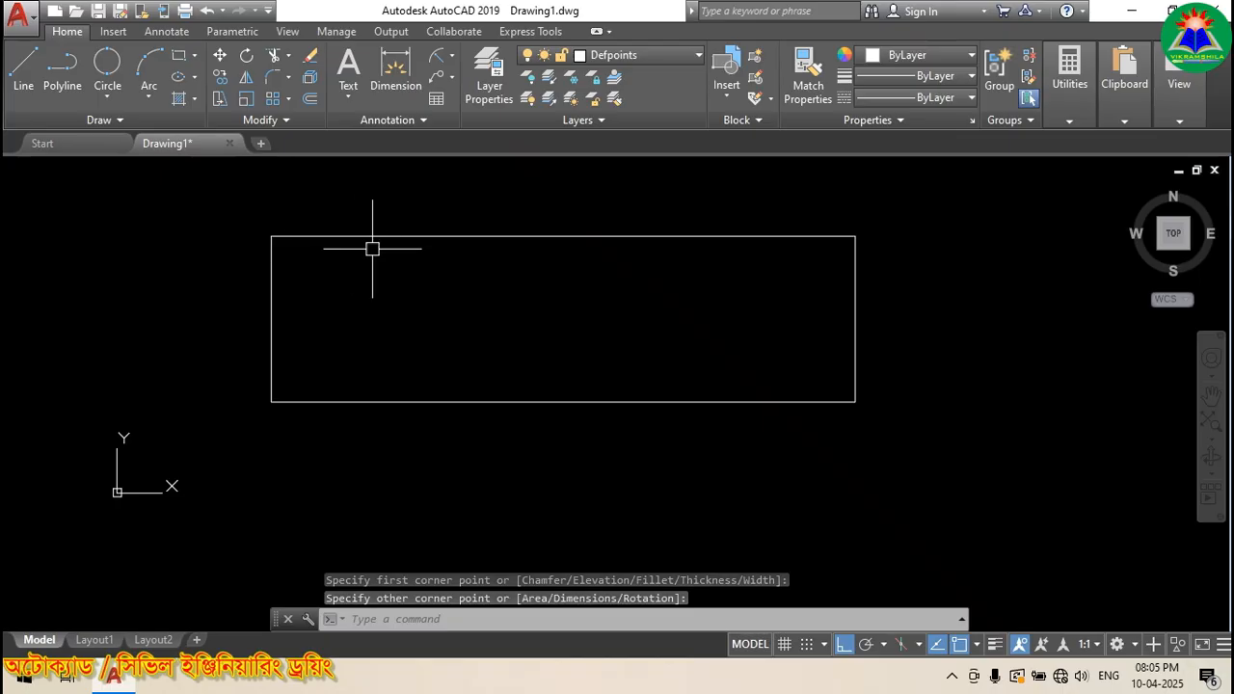
{"action": "left_click", "coordinate": [387, 403]}
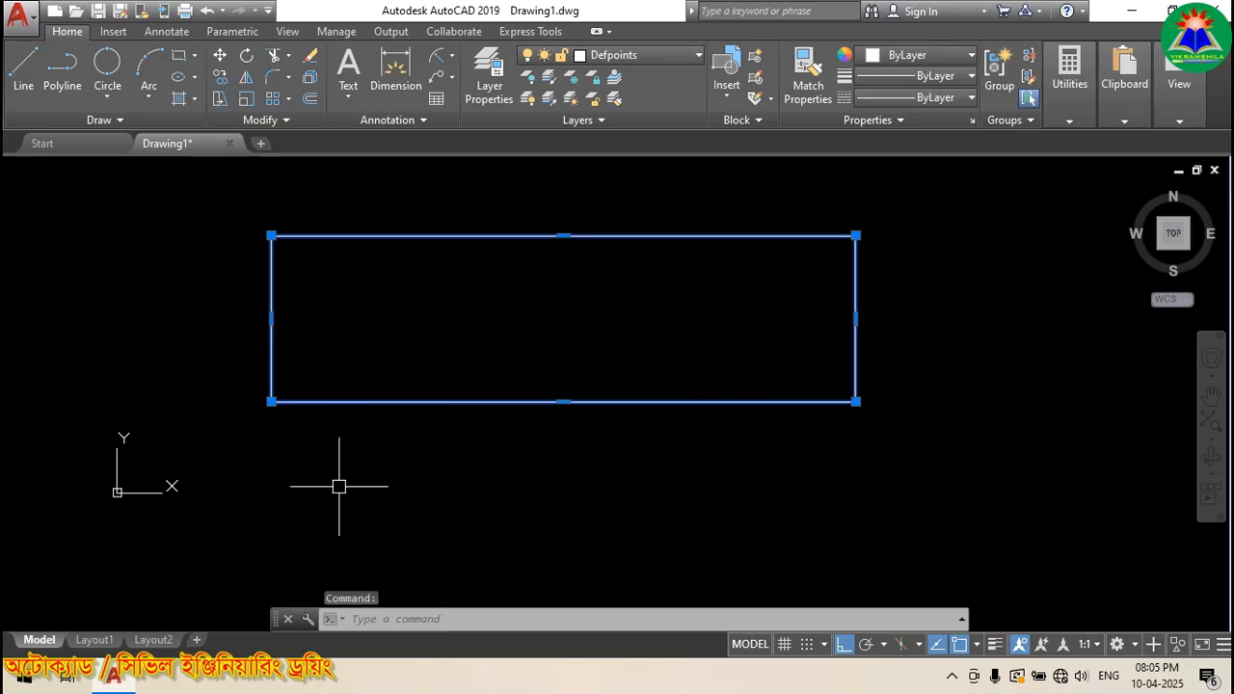
{"action": "key", "text": "Delete"}
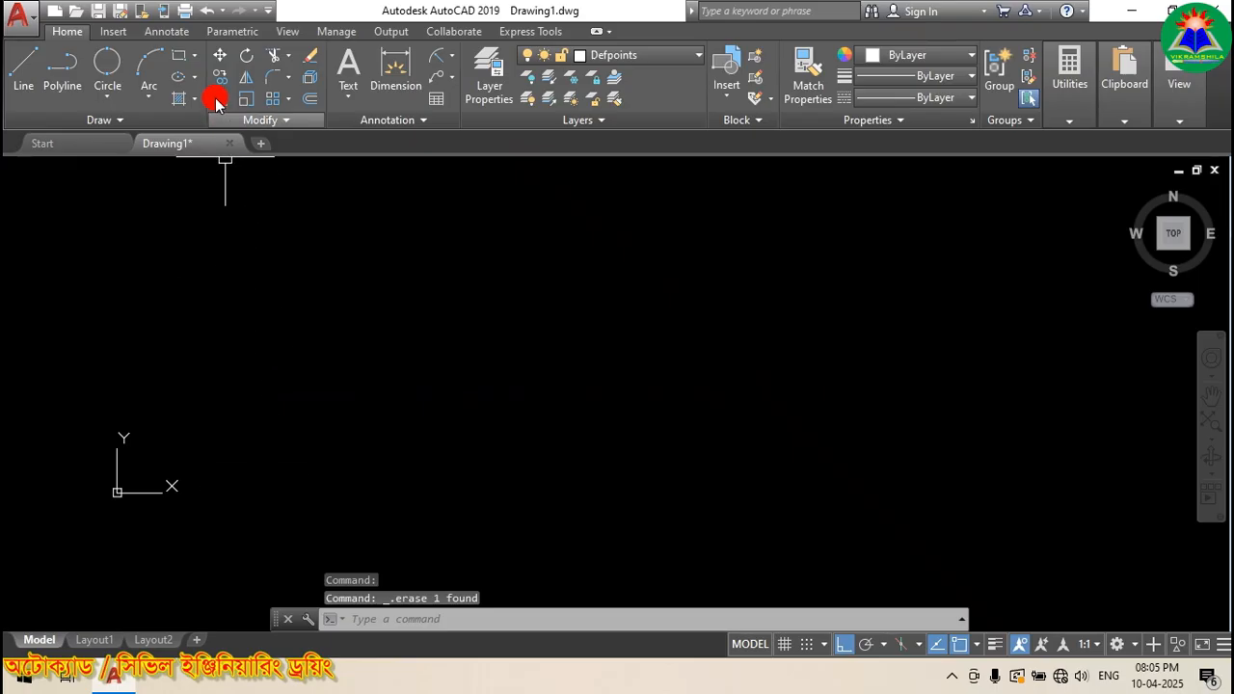
Step: Draw the outer rectangle and the horizontal lines spanning across it
{"action": "left_click", "coordinate": [178, 55]}
{"action": "left_click", "coordinate": [246, 425]}
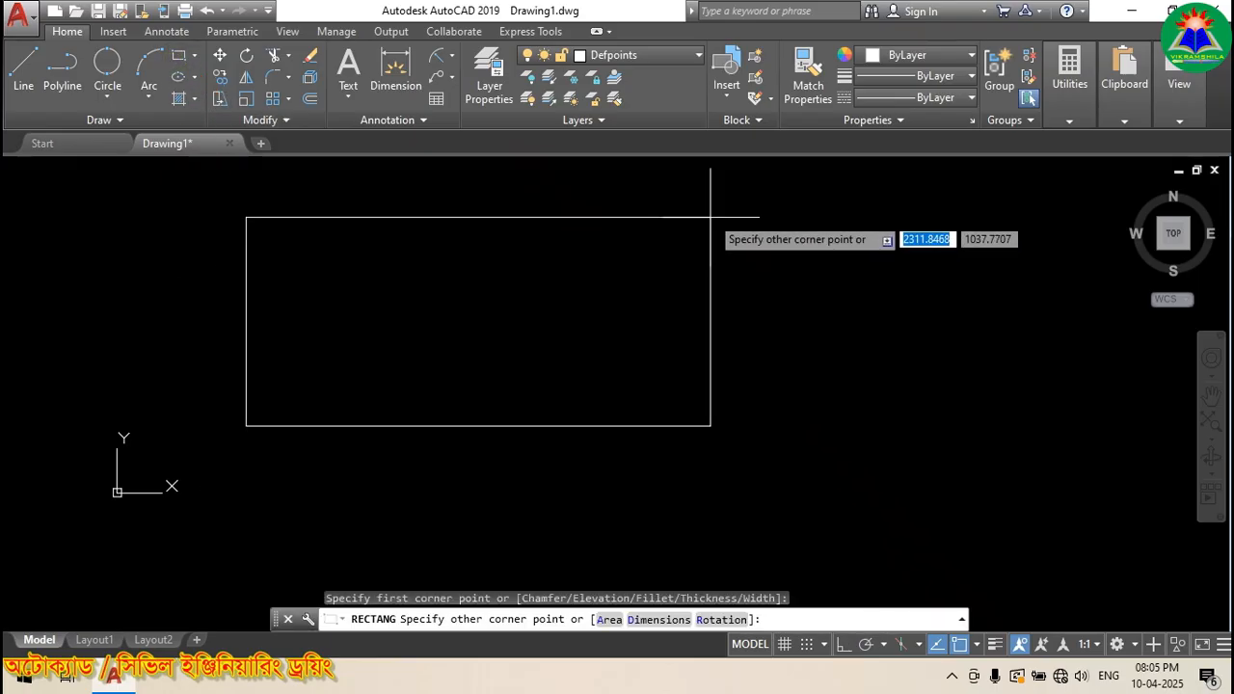
{"action": "left_click", "coordinate": [612, 188]}
{"action": "left_click", "coordinate": [24, 66]}
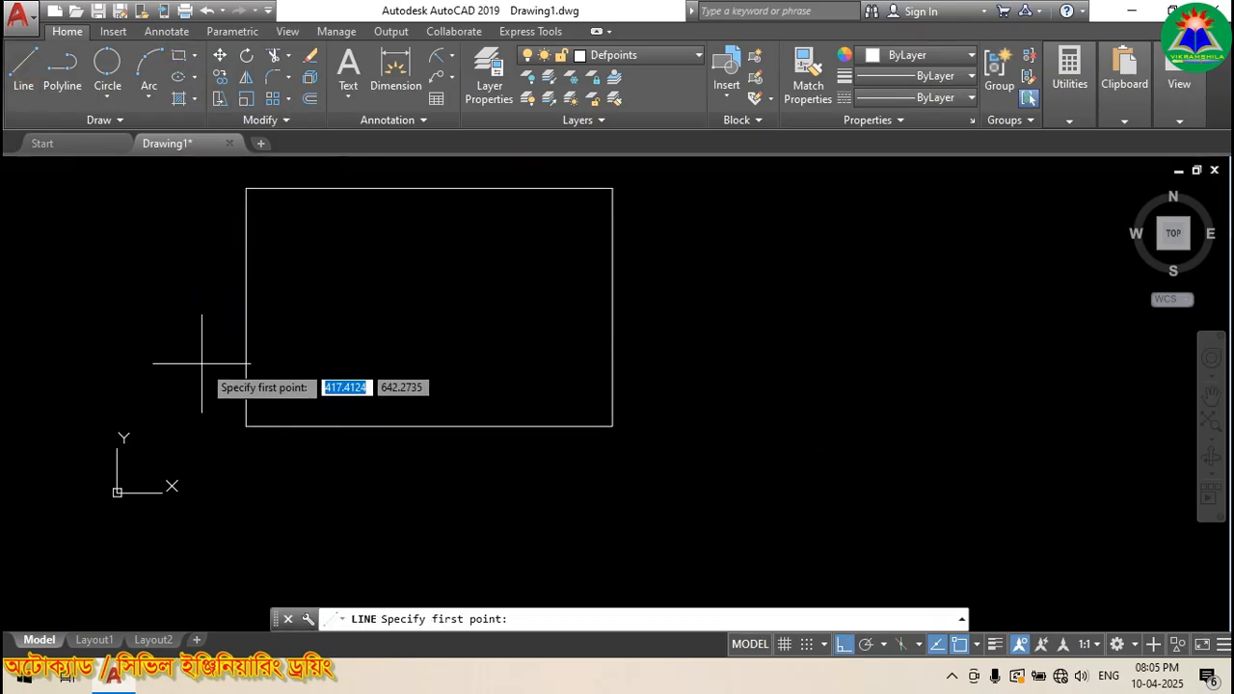
{"action": "left_click", "coordinate": [203, 359]}
{"action": "left_click", "coordinate": [709, 360]}
{"action": "left_click", "coordinate": [309, 99]}
{"action": "left_click", "coordinate": [662, 319]}
{"action": "left_click", "coordinate": [23, 66]}
{"action": "left_click", "coordinate": [180, 261]}
{"action": "left_click", "coordinate": [714, 262]}
{"action": "left_click", "coordinate": [160, 213]}
{"action": "left_click", "coordinate": [670, 213]}
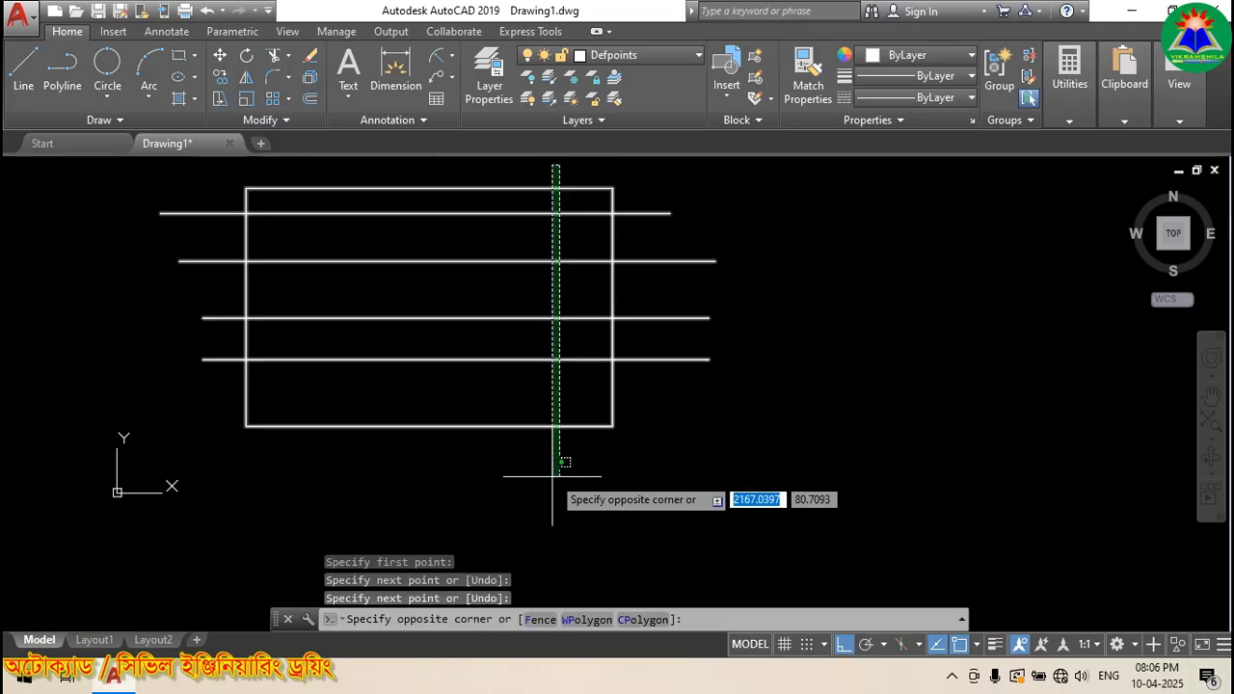
Step: Draw three vertical lines through the rectangle
{"action": "left_click", "coordinate": [566, 171]}
{"action": "left_click", "coordinate": [566, 481]}
{"action": "left_click", "coordinate": [502, 162]}
{"action": "left_click", "coordinate": [502, 495]}
{"action": "left_click", "coordinate": [434, 175]}
{"action": "left_click", "coordinate": [434, 491]}
Step: Trim the line ends sticking outside the rectangle, using it as the boundary
{"action": "left_click", "coordinate": [560, 426]}
{"action": "key", "text": "Return"}
{"action": "left_click", "coordinate": [588, 465]}
{"action": "left_click", "coordinate": [289, 447]}
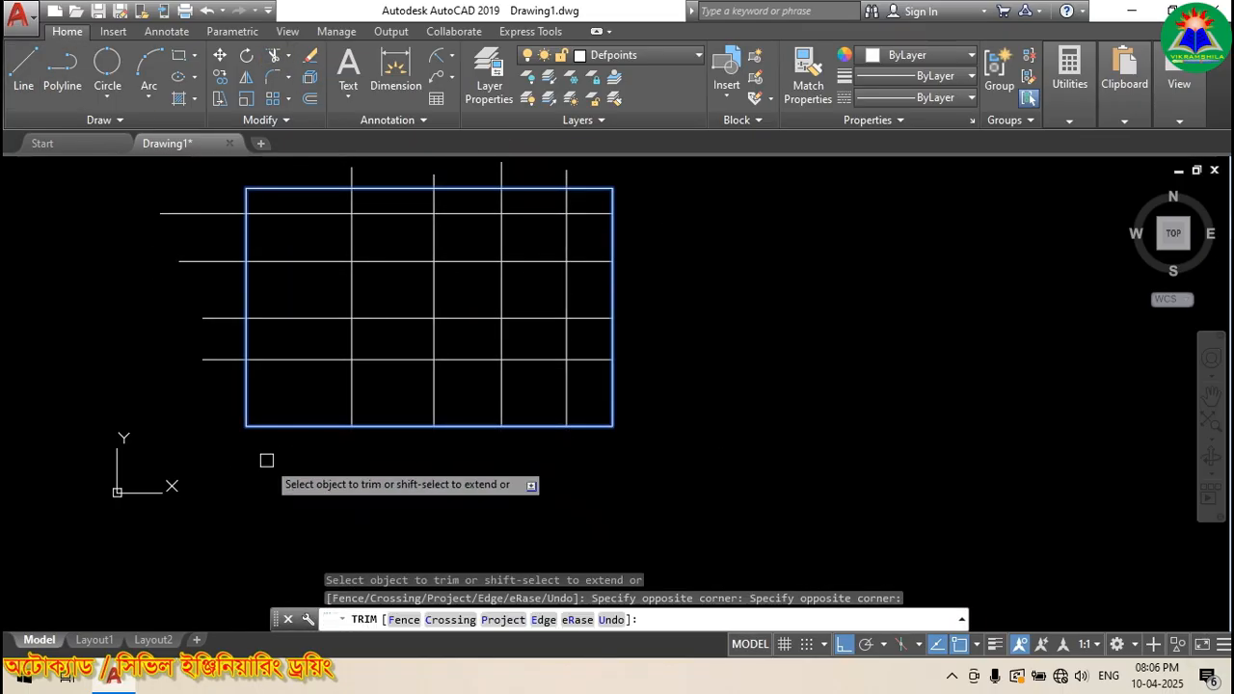
{"action": "left_click", "coordinate": [229, 385]}
{"action": "left_click", "coordinate": [214, 198]}
{"action": "key", "text": "Return"}
{"action": "scroll", "coordinate": [365, 243], "scroll_direction": "up", "scroll_amount": 2}
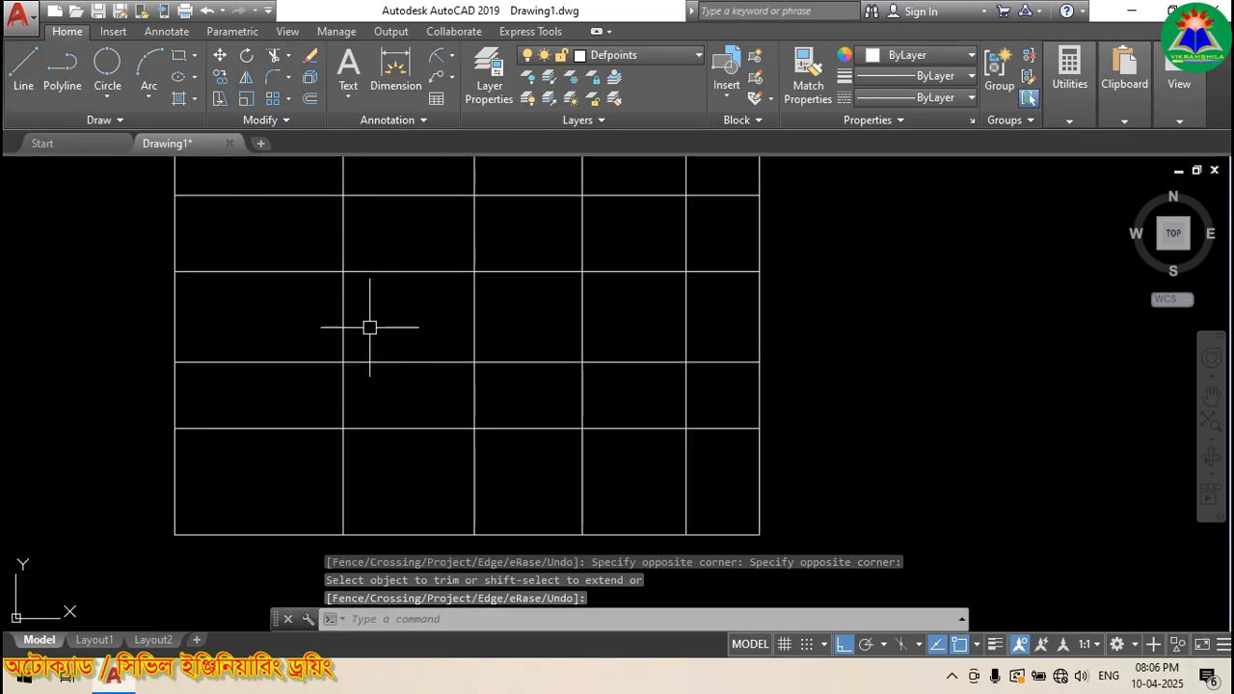
{"action": "scroll", "coordinate": [369, 328], "scroll_direction": "down", "scroll_amount": 2}
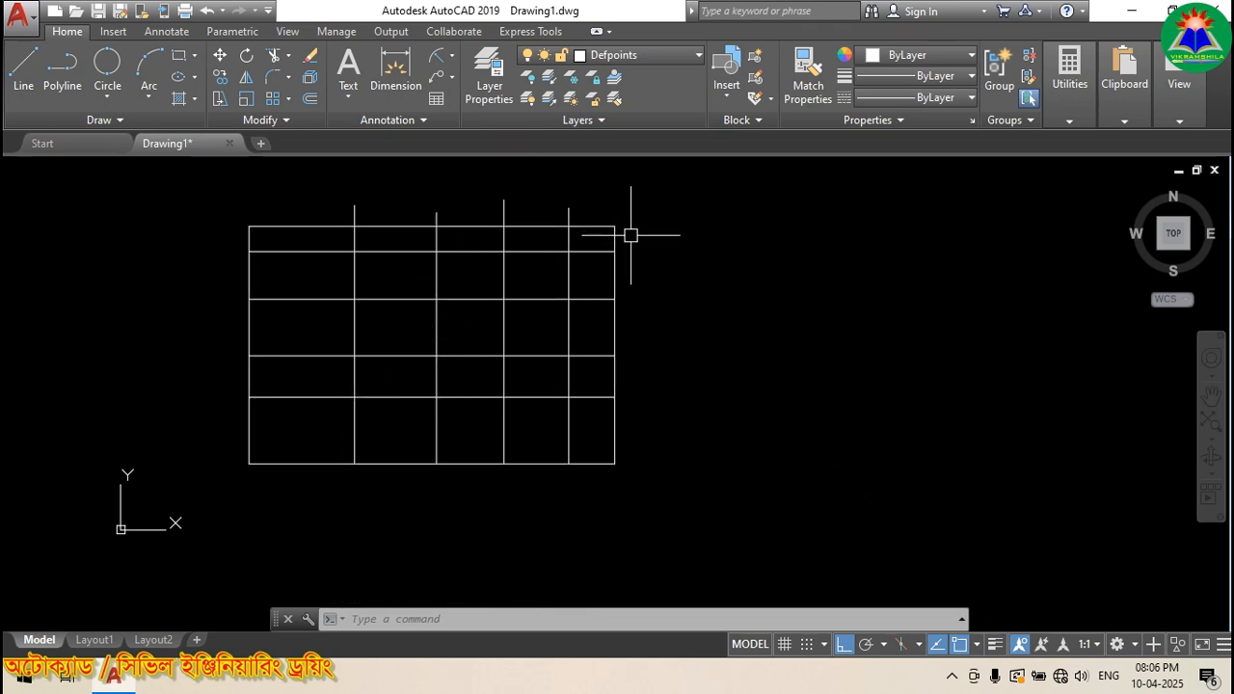
{"action": "scroll", "coordinate": [640, 337], "scroll_direction": "up", "scroll_amount": 2}
{"action": "scroll", "coordinate": [640, 279], "scroll_direction": "down", "scroll_amount": 2}
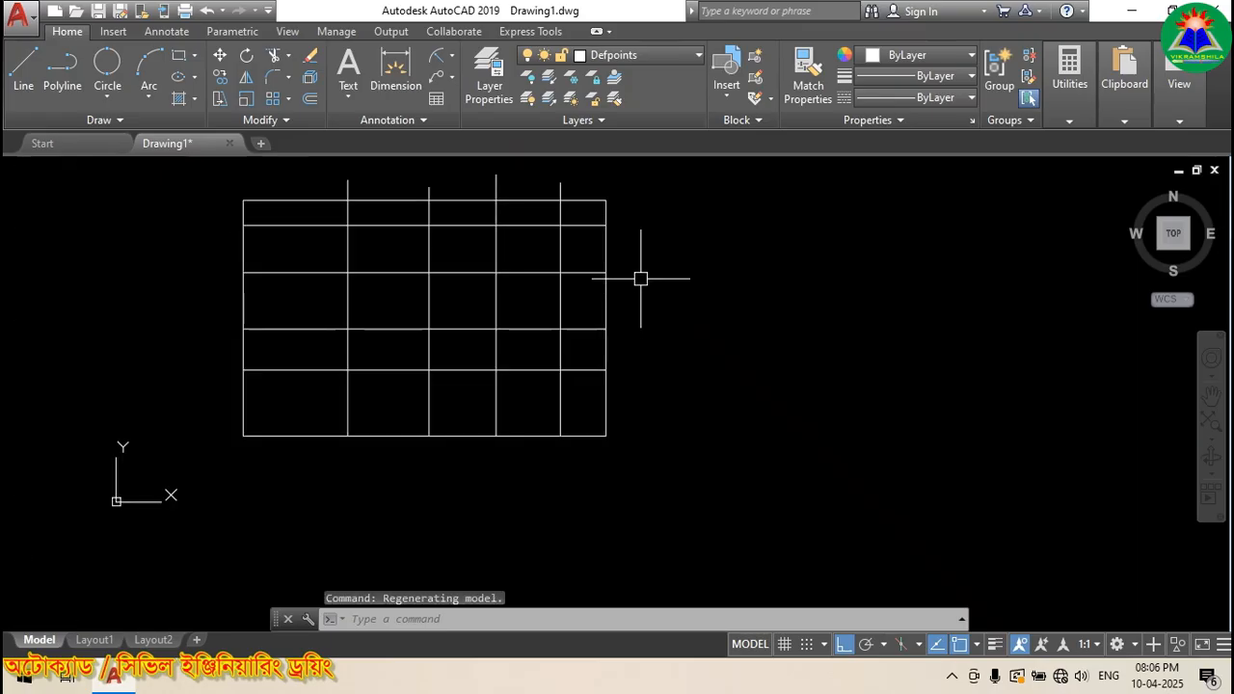
{"action": "scroll", "coordinate": [605, 200], "scroll_direction": "up", "scroll_amount": 2}
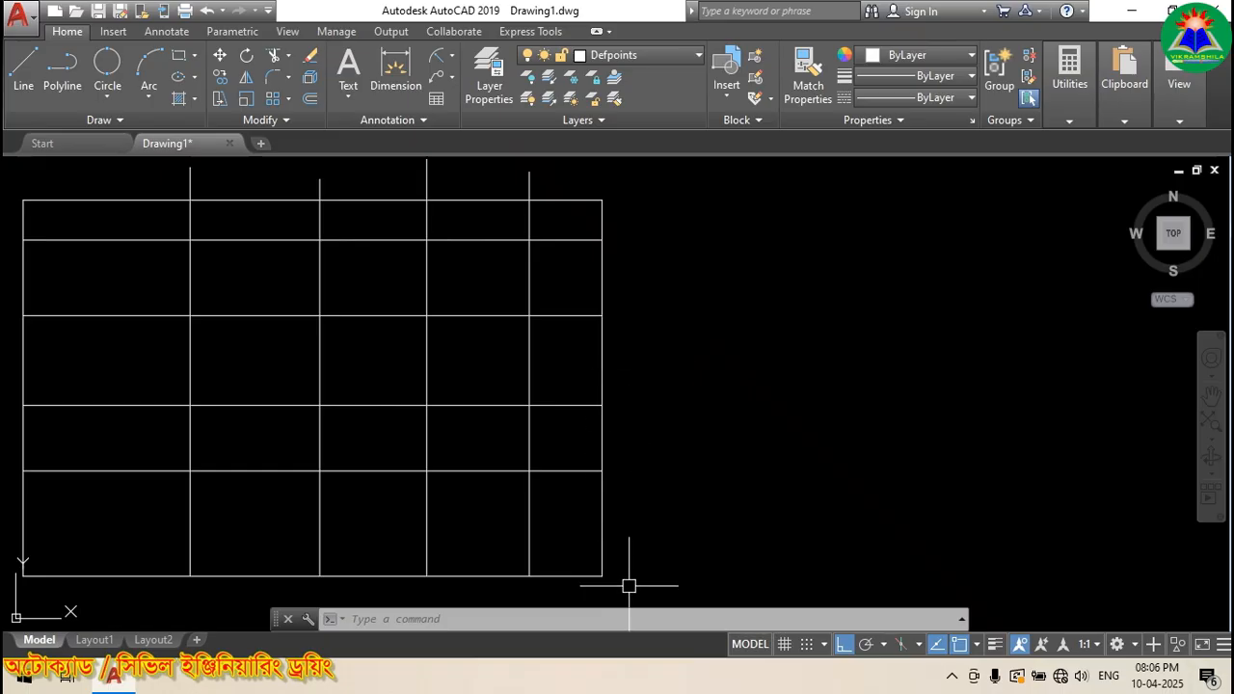
{"action": "scroll", "coordinate": [636, 237], "scroll_direction": "down", "scroll_amount": 2}
{"action": "scroll", "coordinate": [629, 277], "scroll_direction": "up", "scroll_amount": 2}
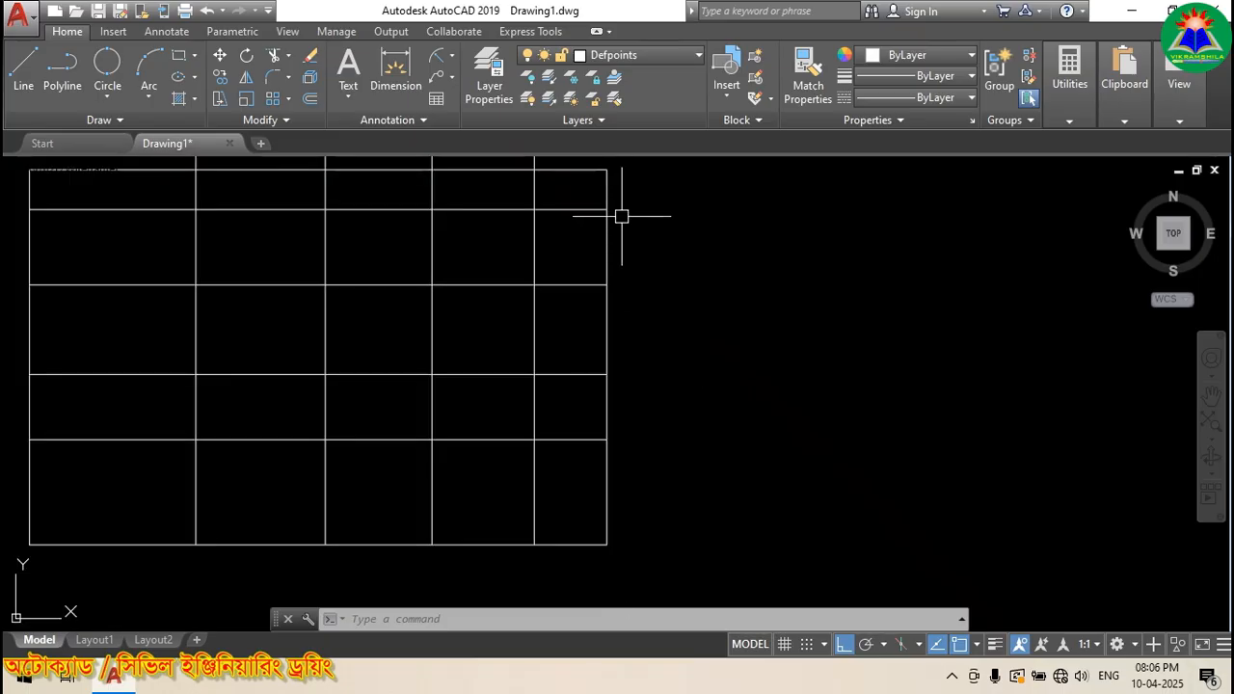
{"action": "left_click", "coordinate": [529, 77]}
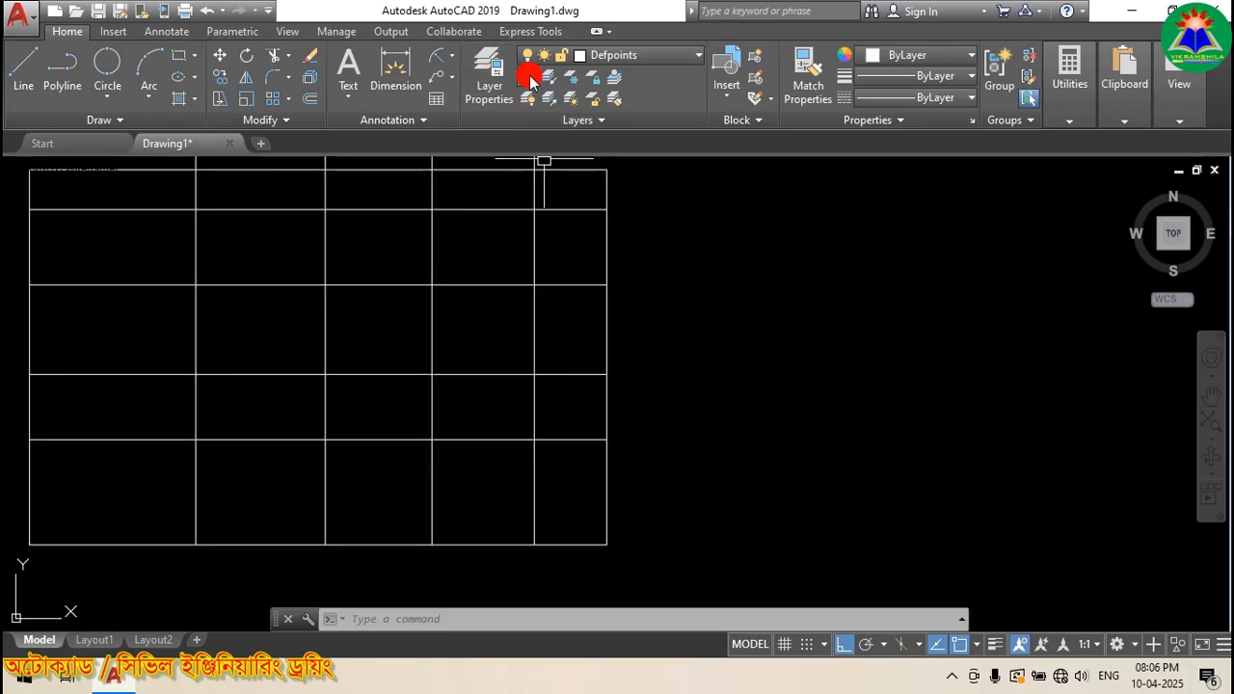
Step: Add a Linear dimension of 125.7904 between the top row's right corners
{"action": "left_click", "coordinate": [451, 64]}
{"action": "left_click", "coordinate": [450, 83]}
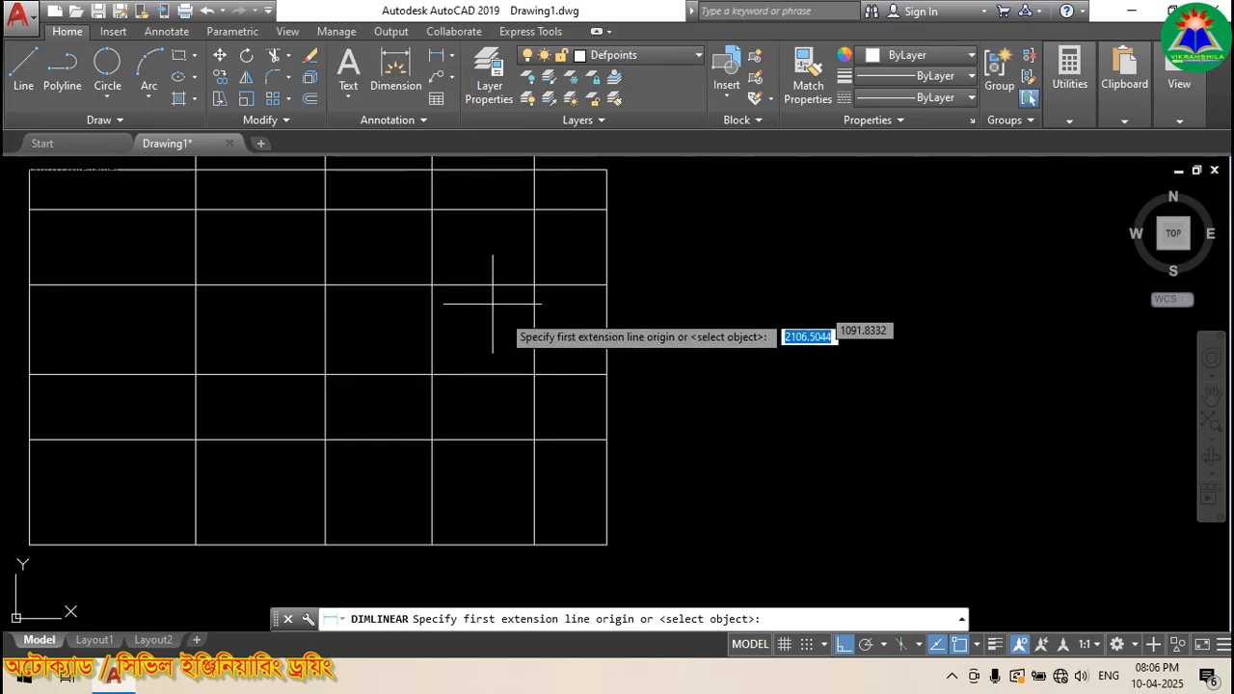
{"action": "scroll", "coordinate": [493, 303], "scroll_direction": "down", "scroll_amount": 2}
{"action": "scroll", "coordinate": [551, 251], "scroll_direction": "up", "scroll_amount": 2}
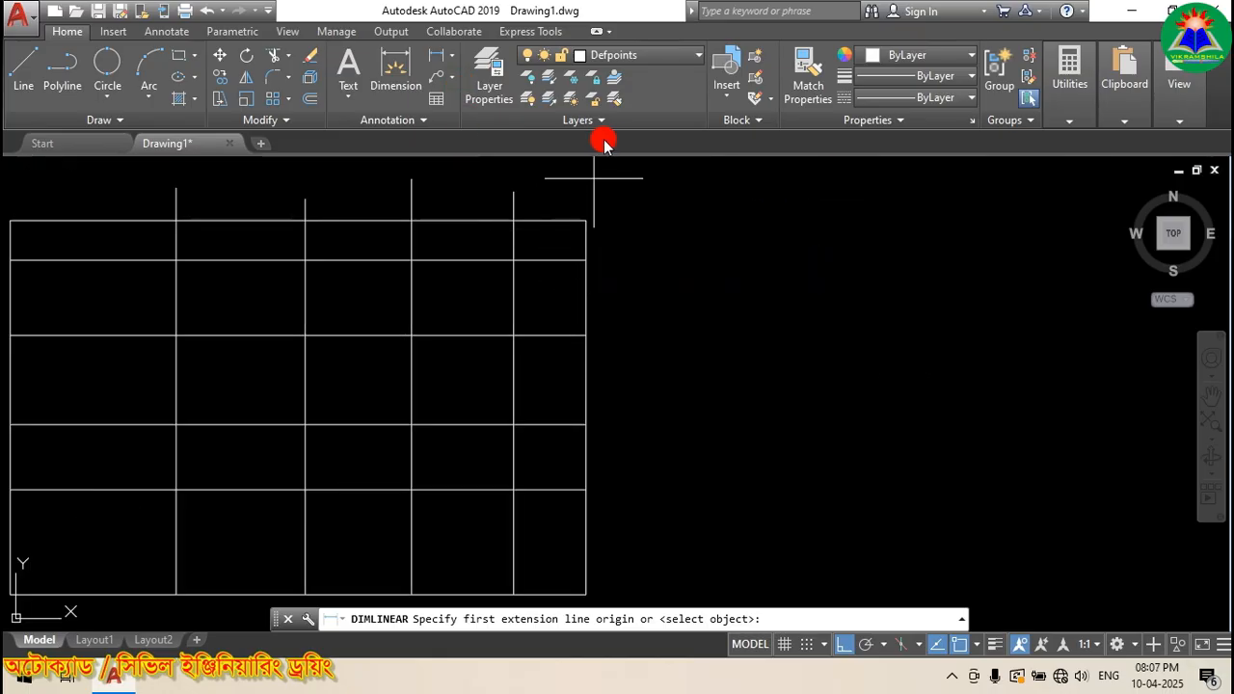
{"action": "left_click", "coordinate": [587, 221]}
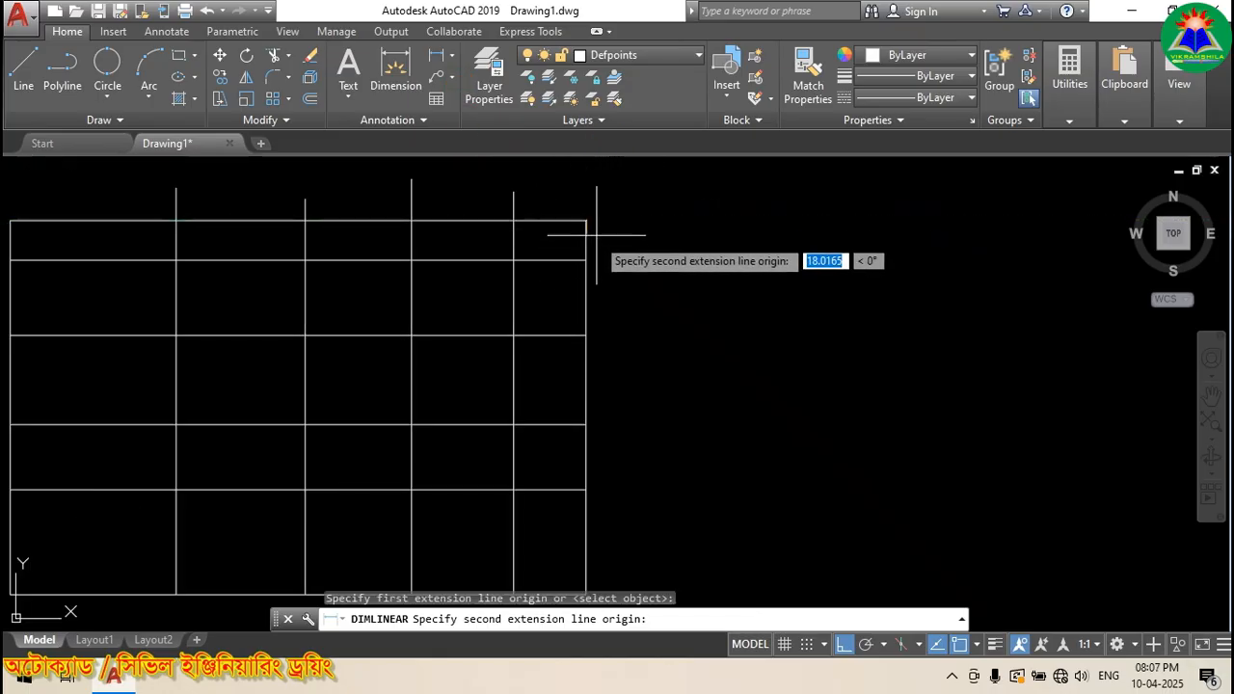
{"action": "left_click", "coordinate": [585, 258]}
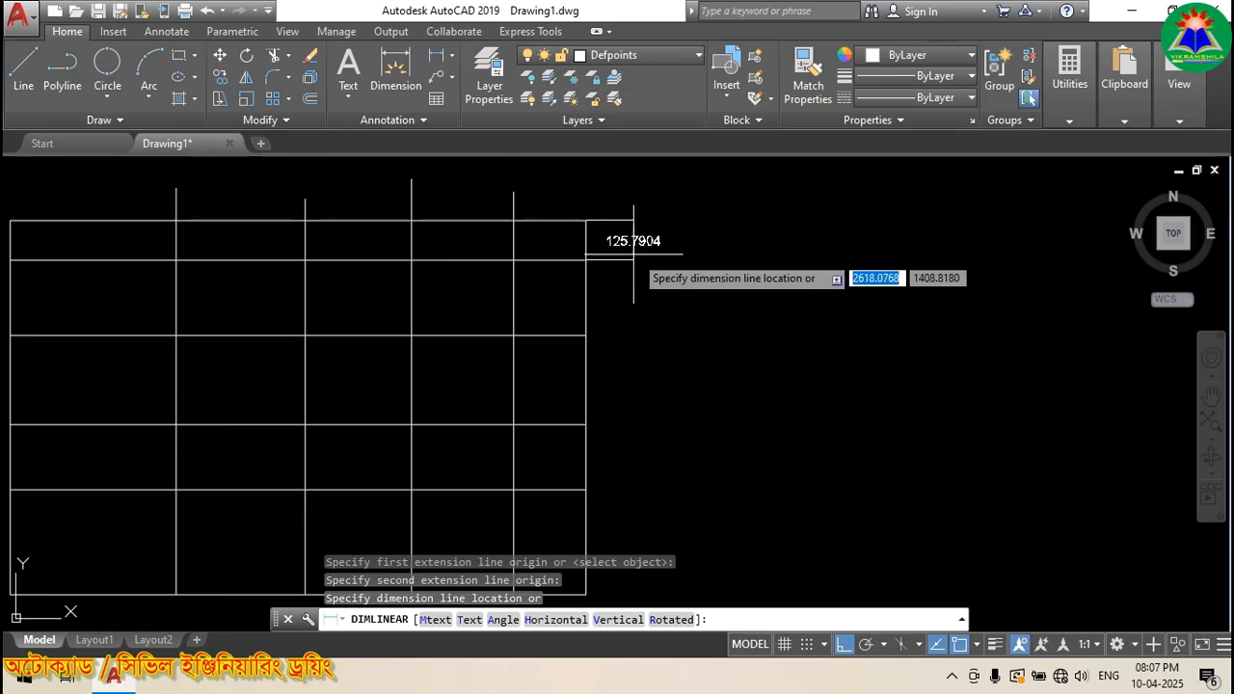
{"action": "left_click", "coordinate": [648, 257]}
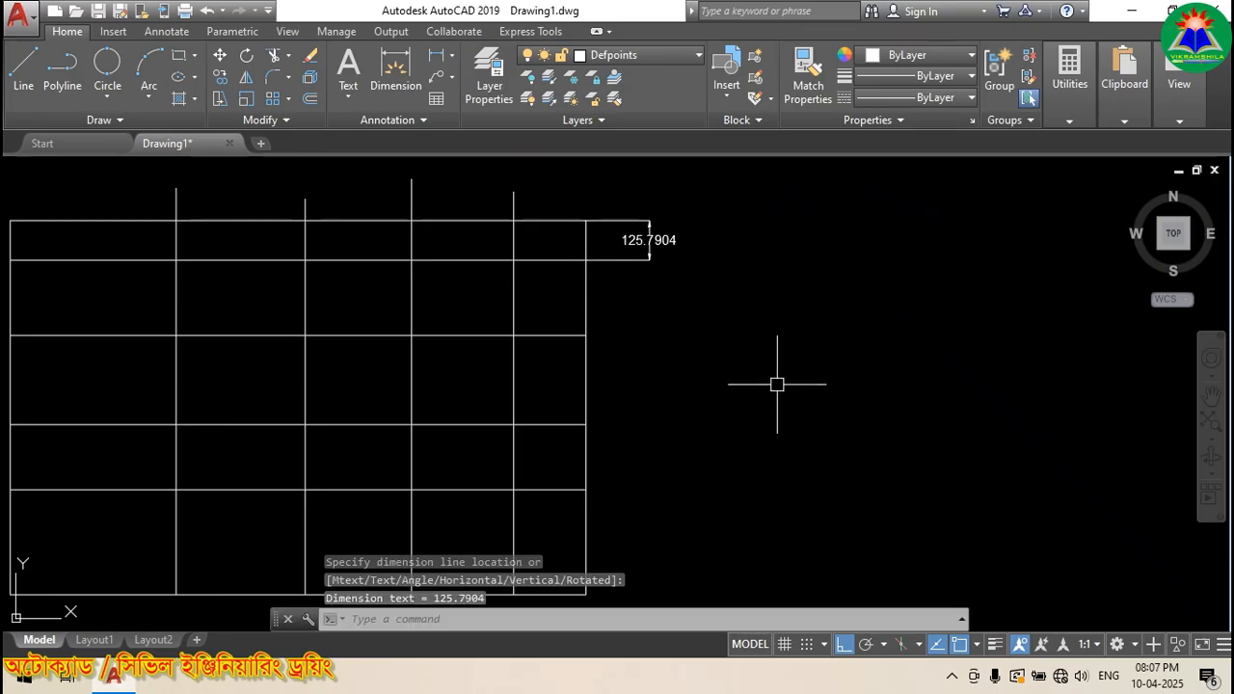
{"action": "key", "text": "Escape"}
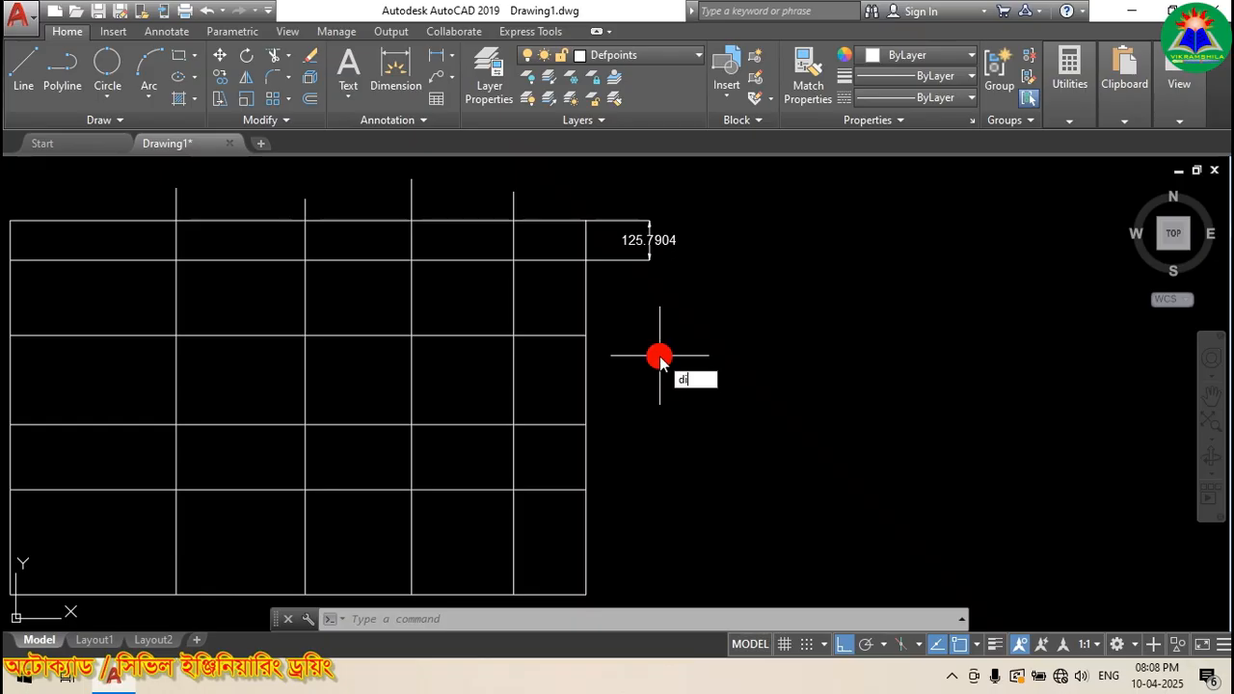
Step: Continue the vertical dimensions down the right edge: 238.1032, 283.0284, 206.6556 and 332.4460
{"action": "type", "text": "mc"}
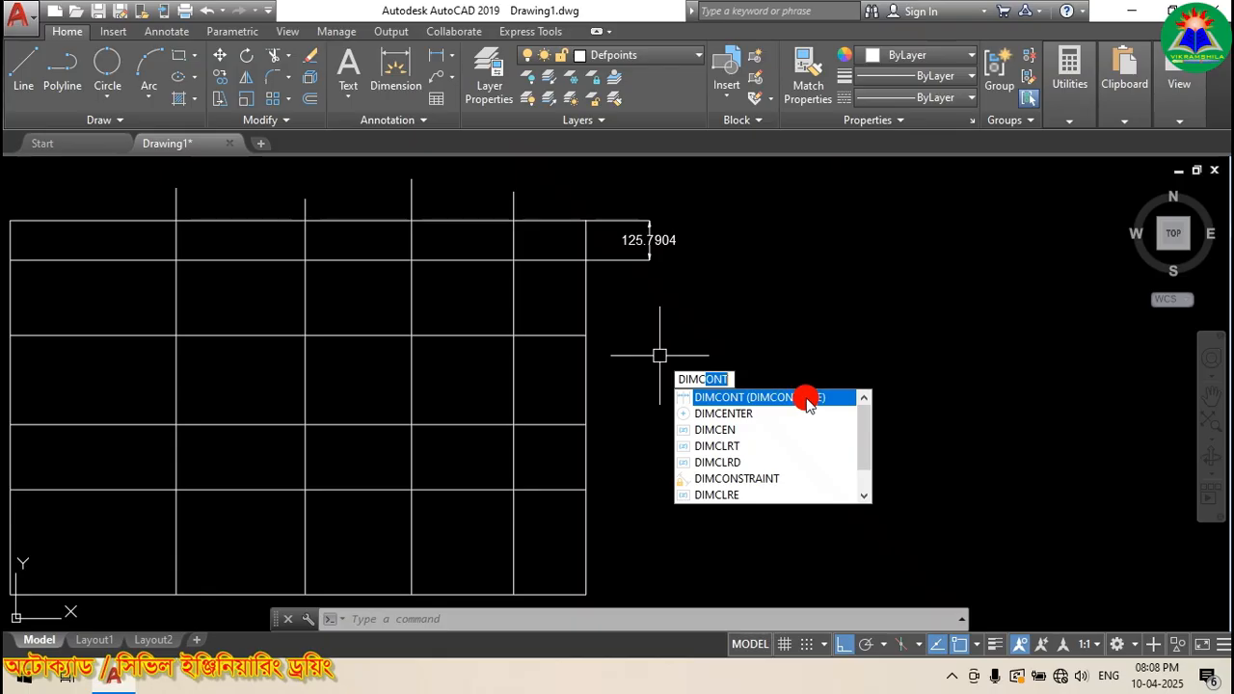
{"action": "left_click", "coordinate": [753, 398]}
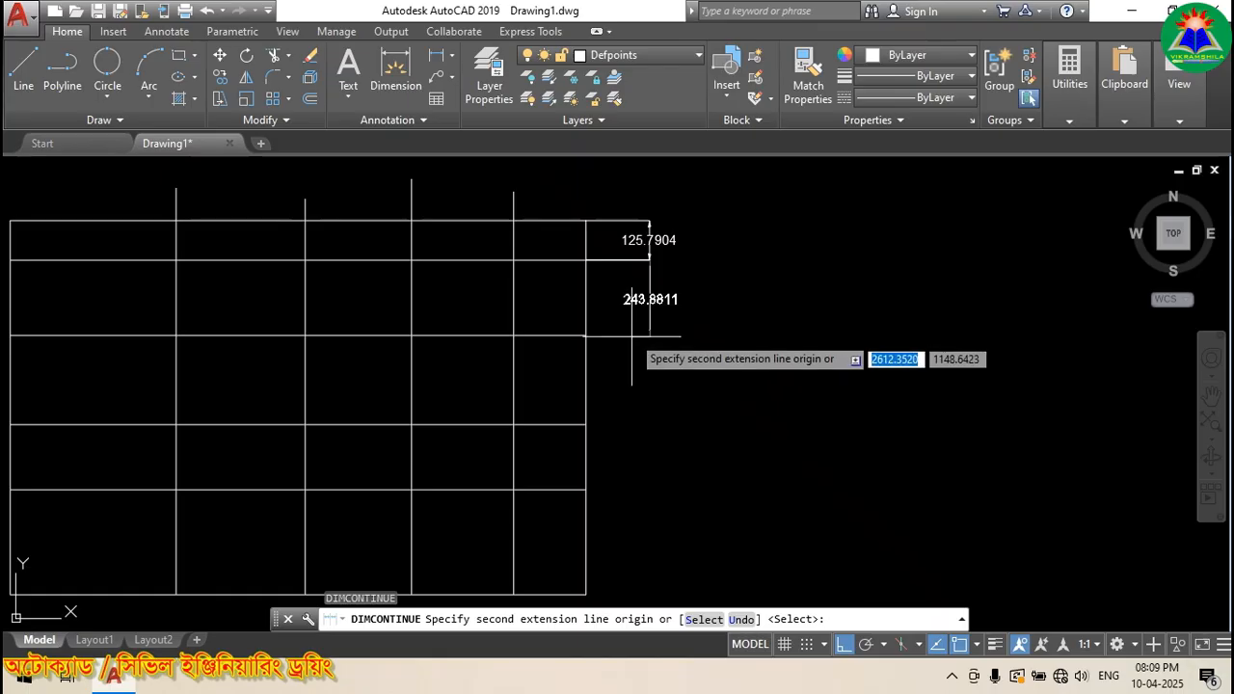
{"action": "scroll", "coordinate": [635, 276], "scroll_direction": "up", "scroll_amount": 2}
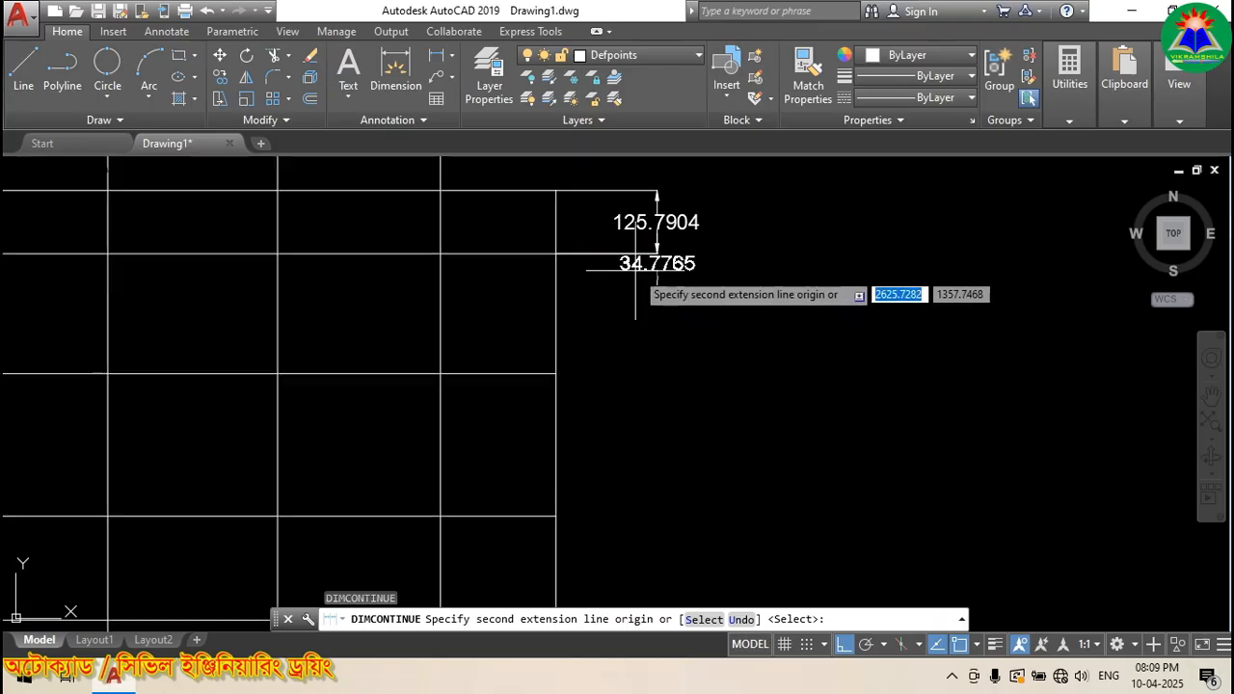
{"action": "left_click", "coordinate": [555, 372]}
{"action": "scroll", "coordinate": [565, 381], "scroll_direction": "down", "scroll_amount": 2}
{"action": "scroll", "coordinate": [559, 420], "scroll_direction": "up", "scroll_amount": 2}
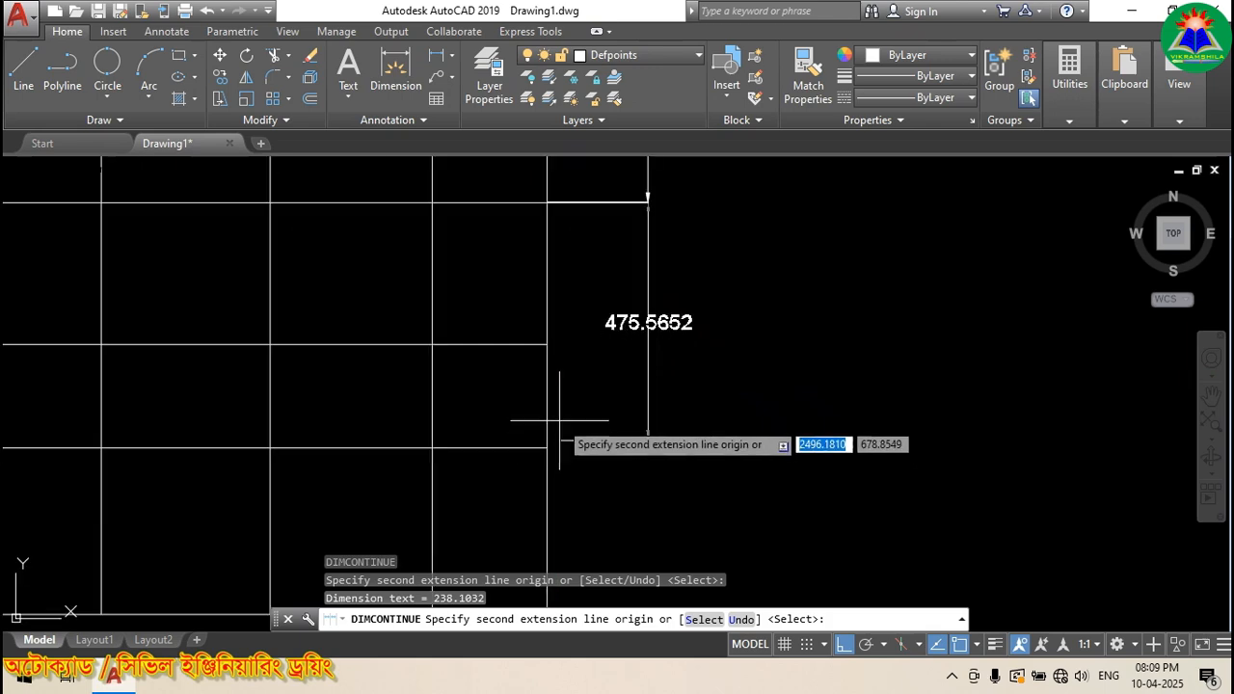
{"action": "left_click", "coordinate": [547, 344]}
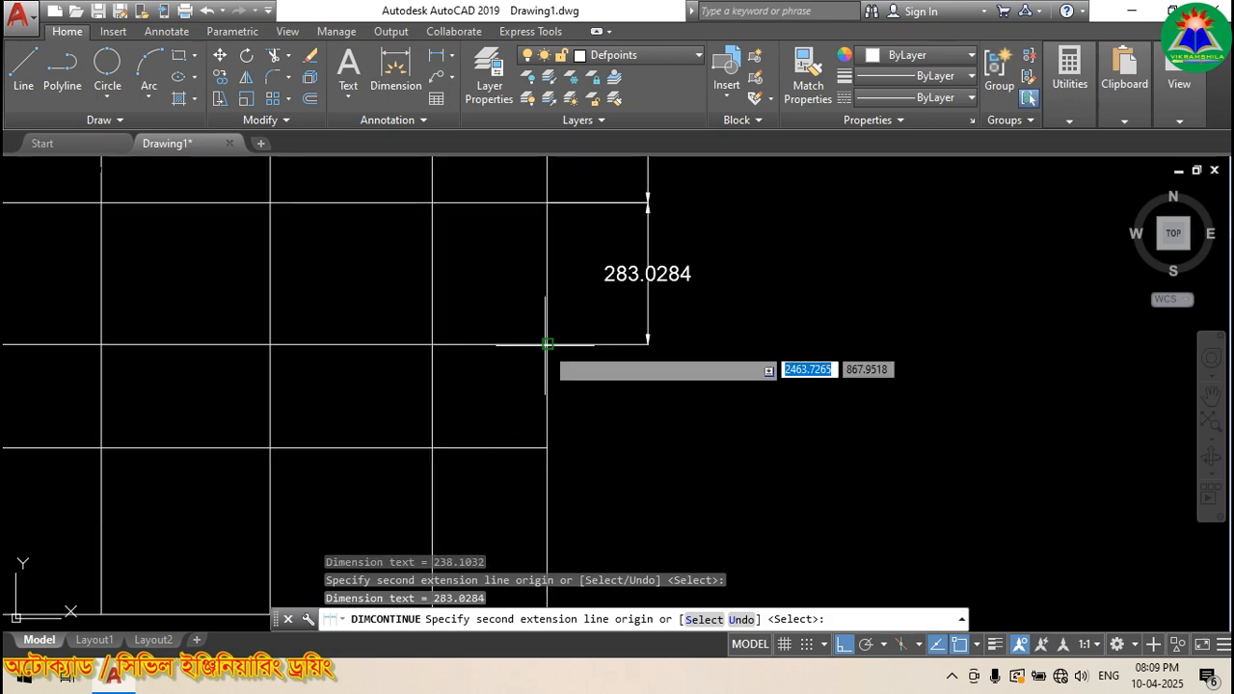
{"action": "left_click", "coordinate": [547, 447]}
{"action": "scroll", "coordinate": [550, 386], "scroll_direction": "down", "scroll_amount": 2}
{"action": "scroll", "coordinate": [547, 453], "scroll_direction": "up", "scroll_amount": 2}
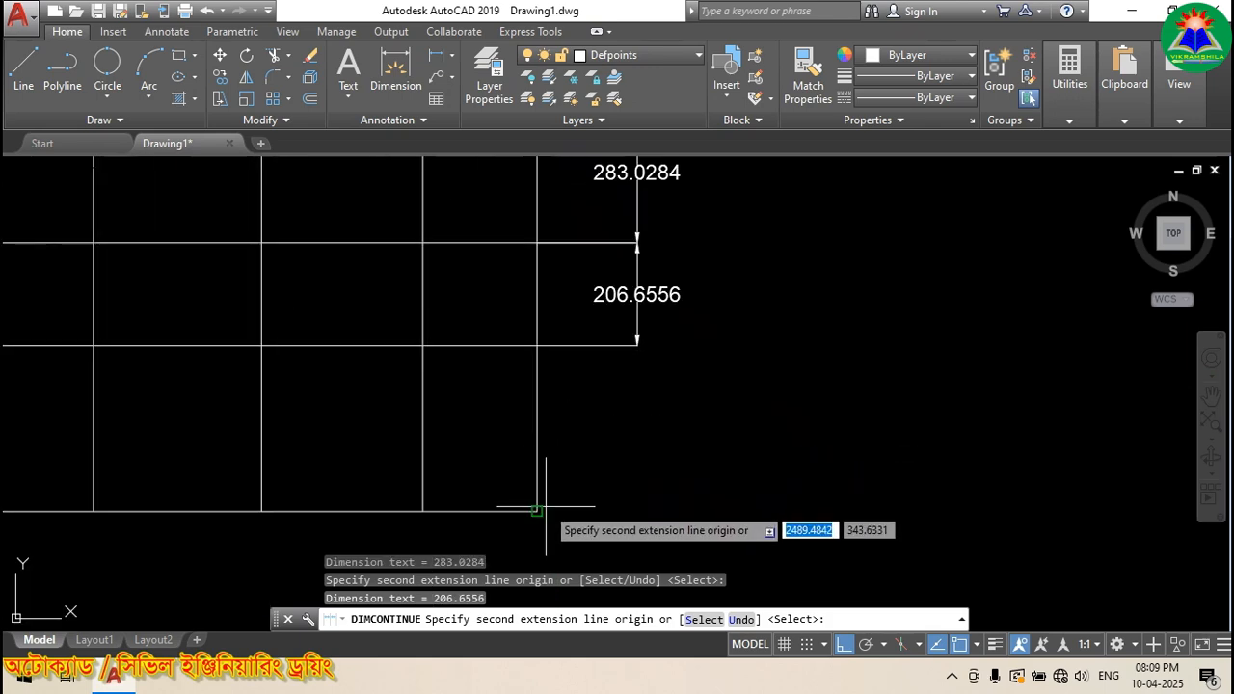
{"action": "scroll", "coordinate": [704, 415], "scroll_direction": "down", "scroll_amount": 4}
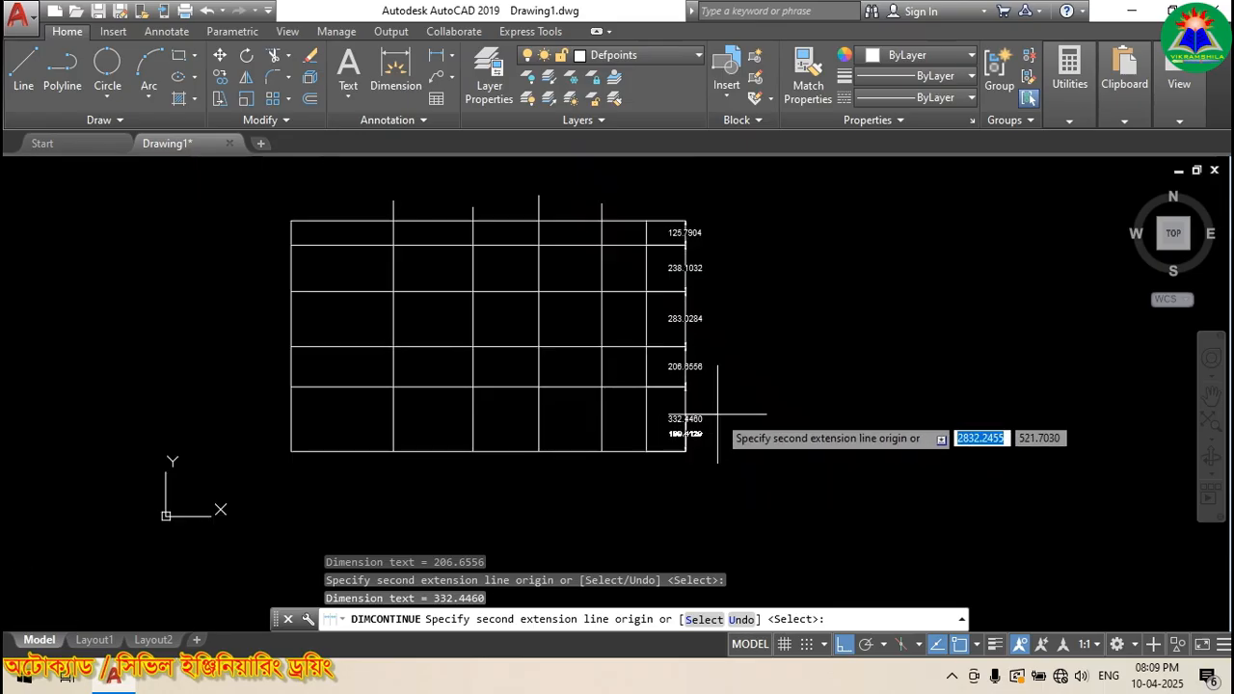
{"action": "scroll", "coordinate": [711, 464], "scroll_direction": "up", "scroll_amount": 2}
{"action": "scroll", "coordinate": [710, 464], "scroll_direction": "down", "scroll_amount": 3}
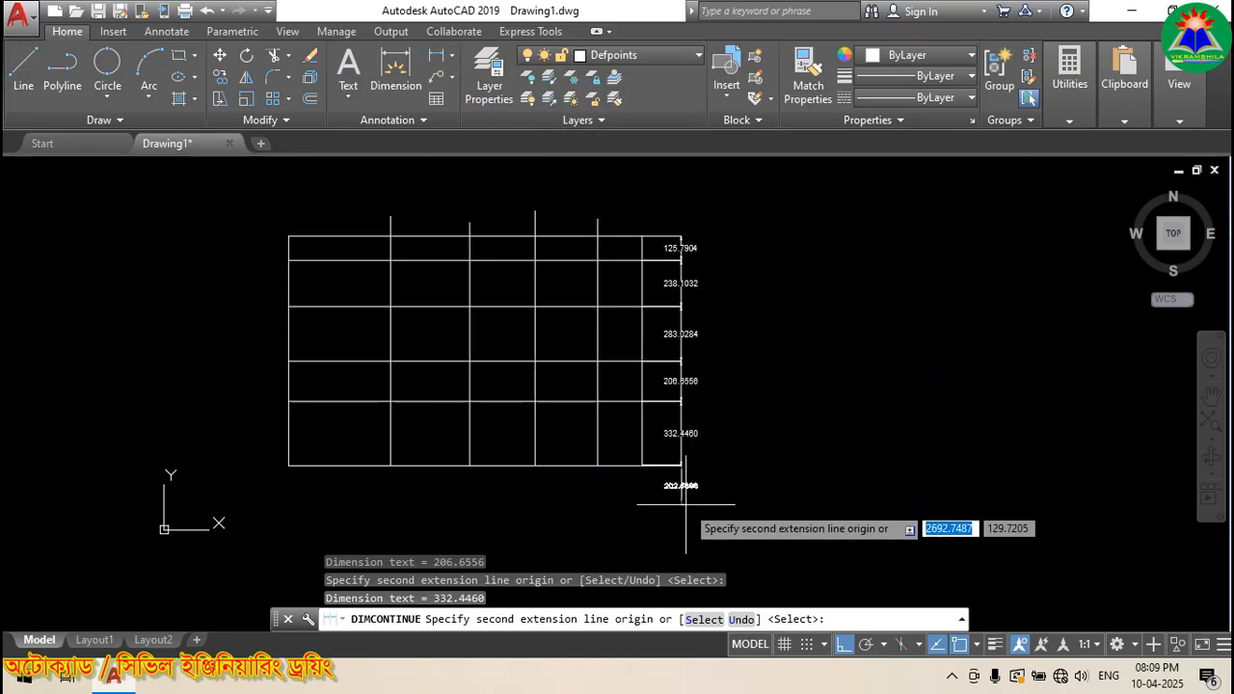
{"action": "key", "text": "Return"}
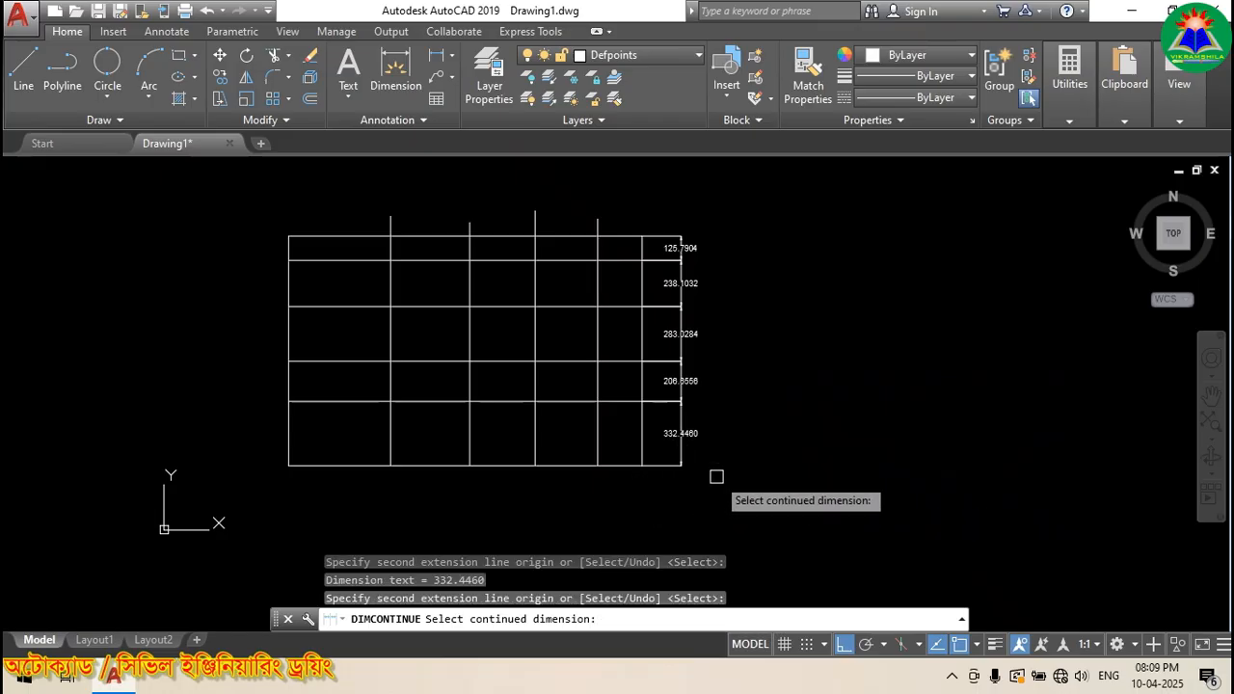
{"action": "key", "text": "Escape"}
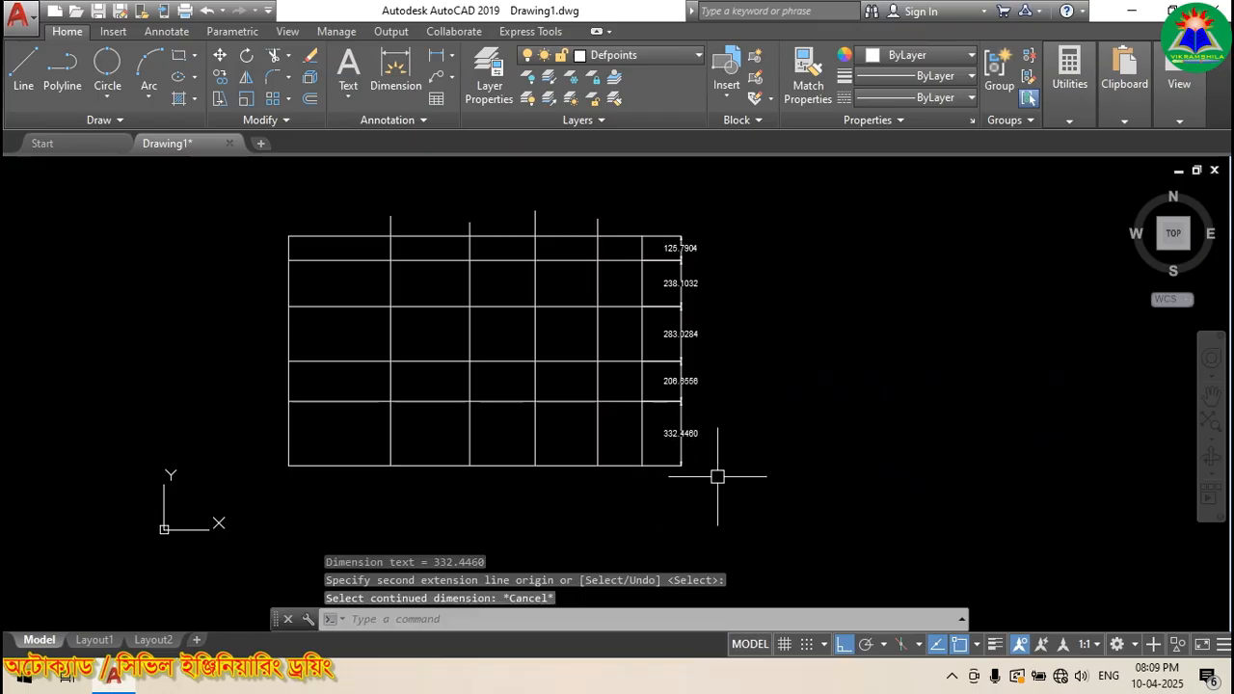
Step: Add a 526.2375 linear dimension below the grid from its lower-left corner to the next line
{"action": "left_click", "coordinate": [437, 57]}
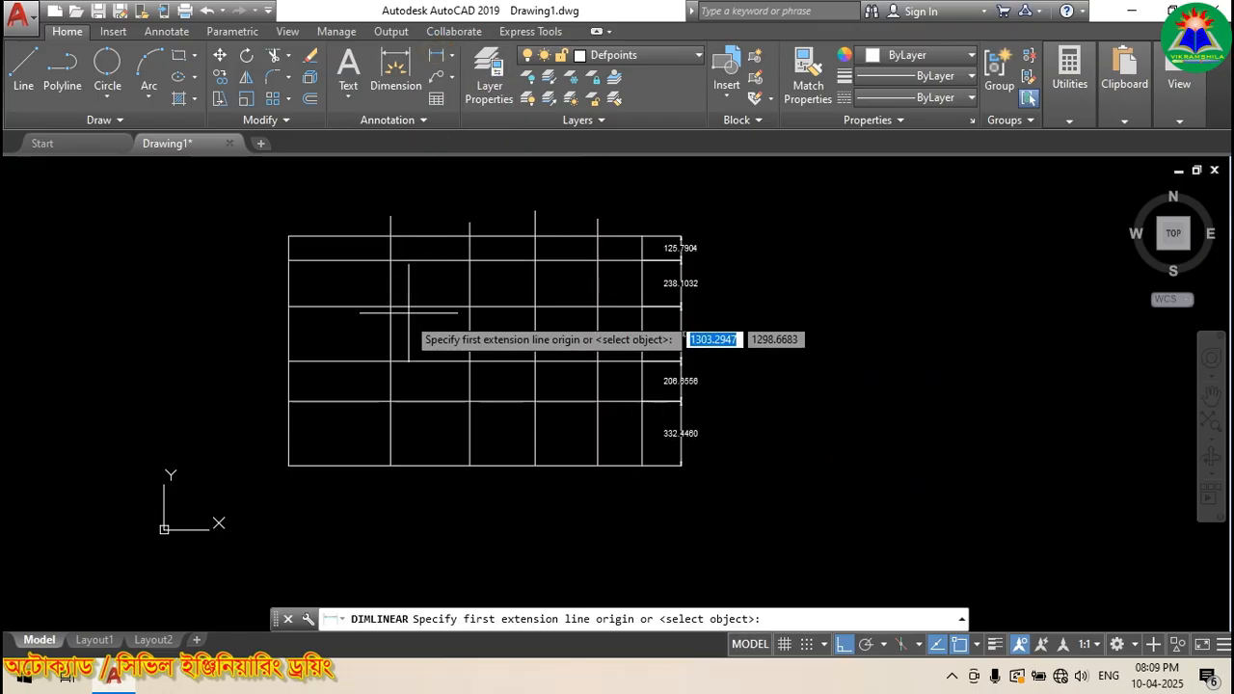
{"action": "left_click", "coordinate": [288, 466]}
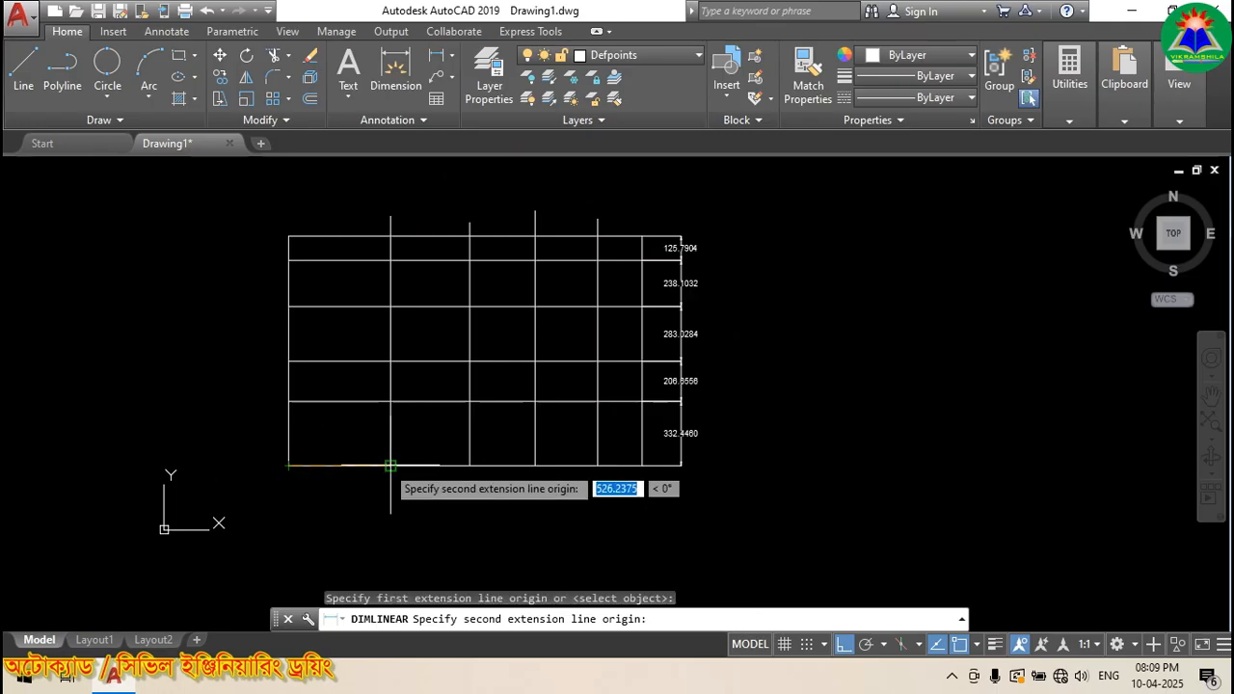
{"action": "left_click", "coordinate": [391, 466]}
{"action": "left_click", "coordinate": [330, 490]}
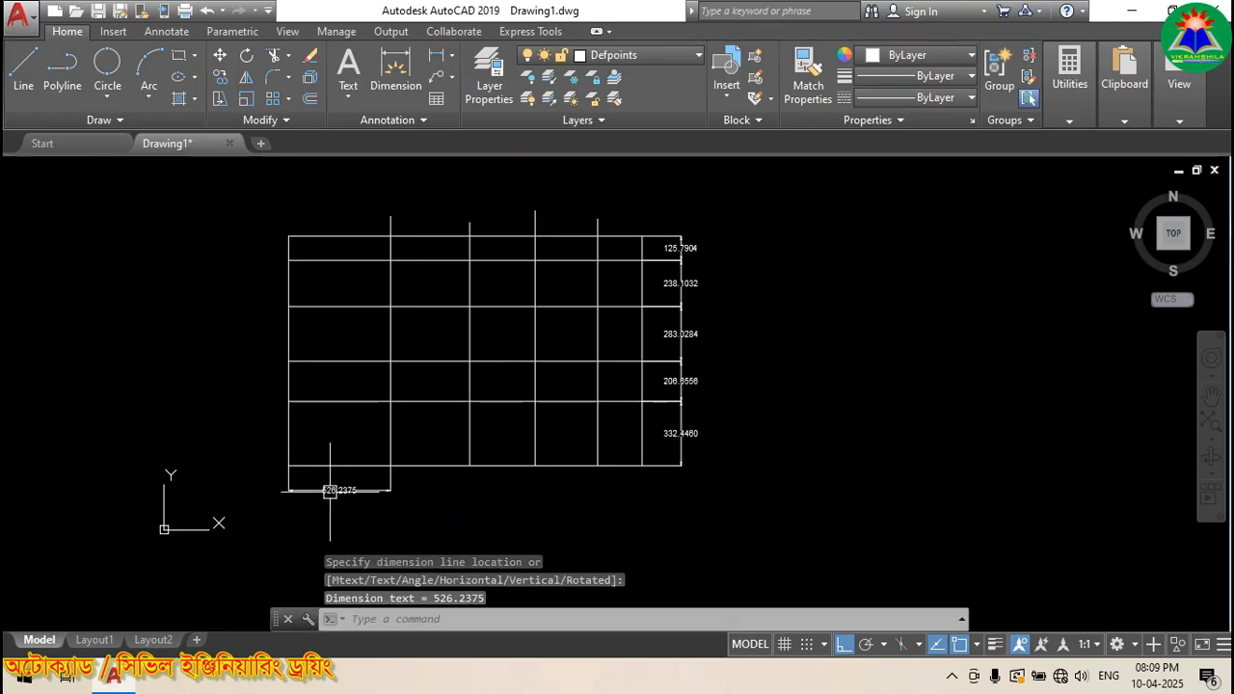
{"action": "scroll", "coordinate": [348, 530], "scroll_direction": "up", "scroll_amount": 4}
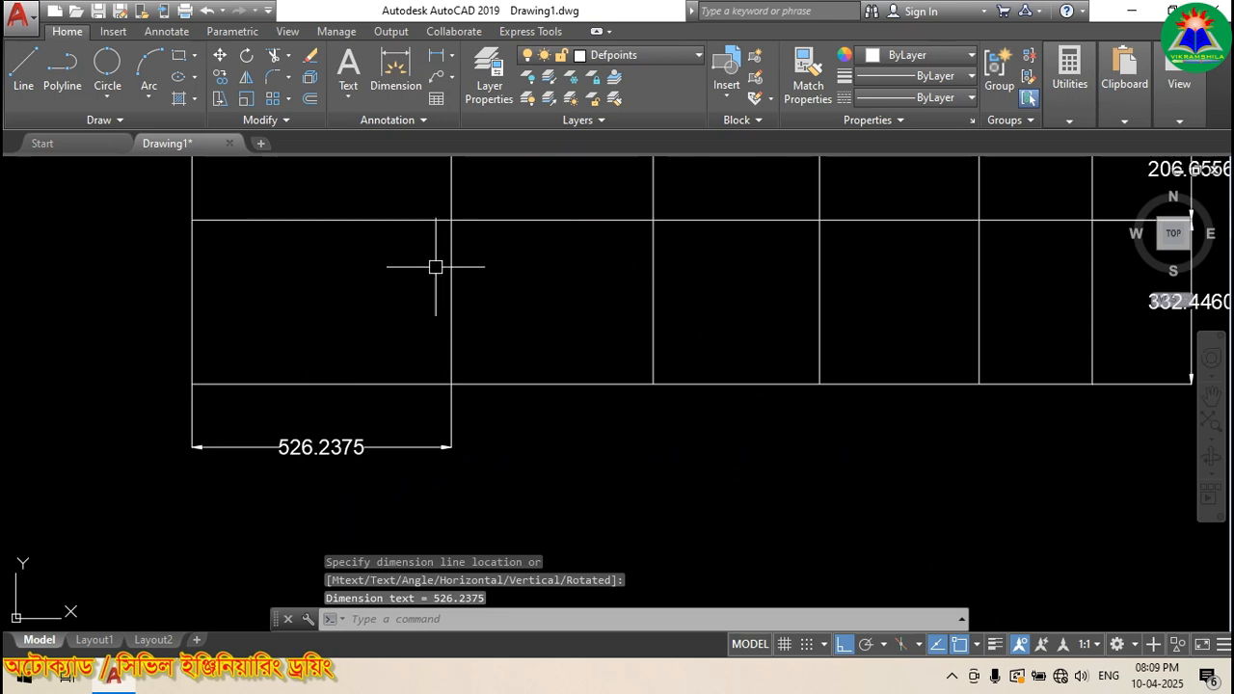
Step: Chain DIMCONTINUE dimensions along the bottom: 409.2958, 337.3317, 323.8385 and 229.3856
{"action": "type", "text": "DIMCONT"}
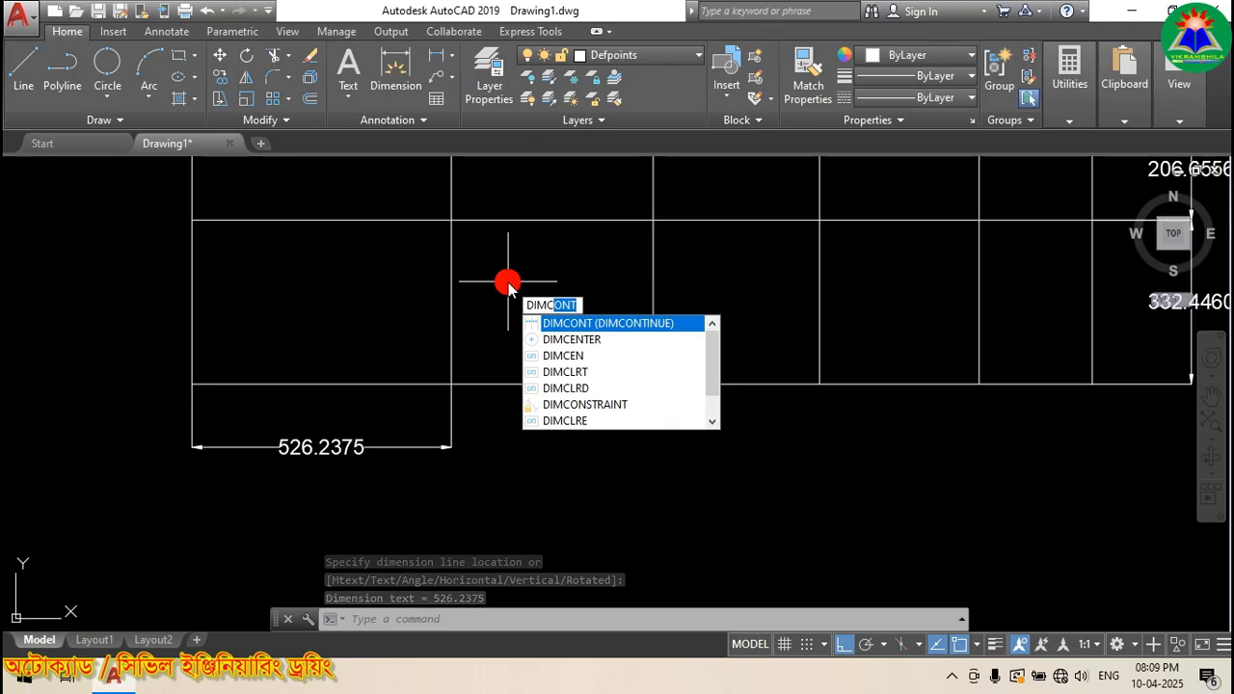
{"action": "left_click", "coordinate": [576, 323]}
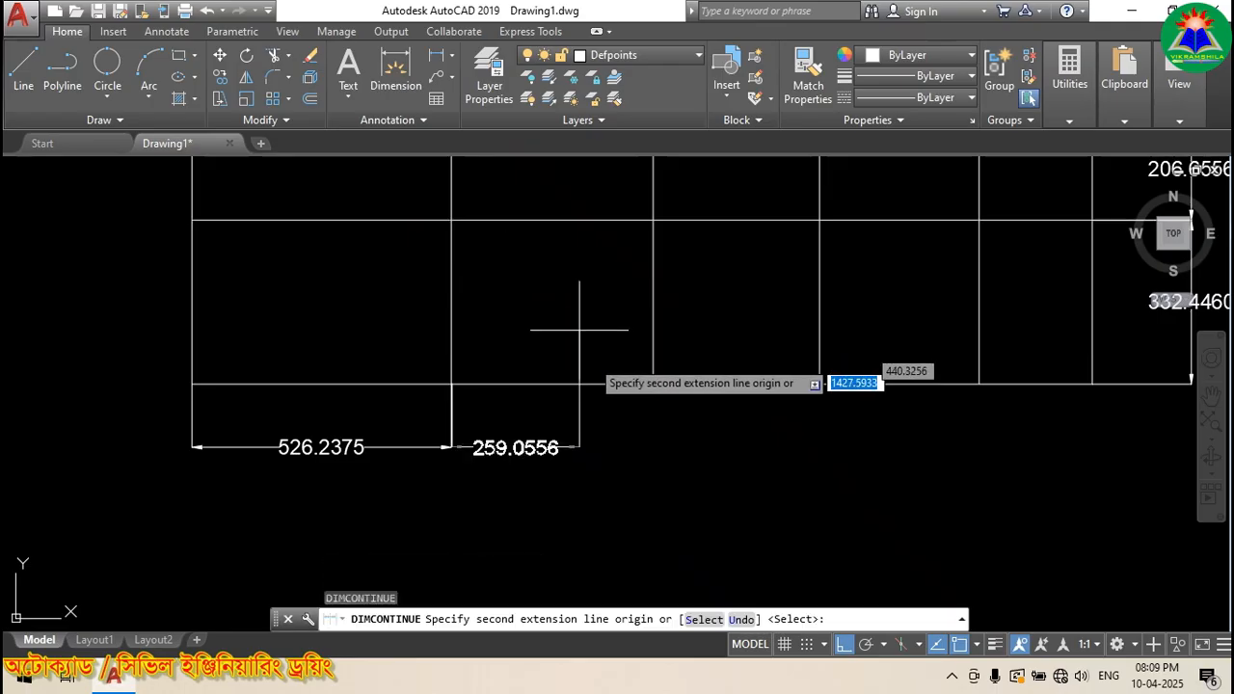
{"action": "left_click", "coordinate": [654, 383]}
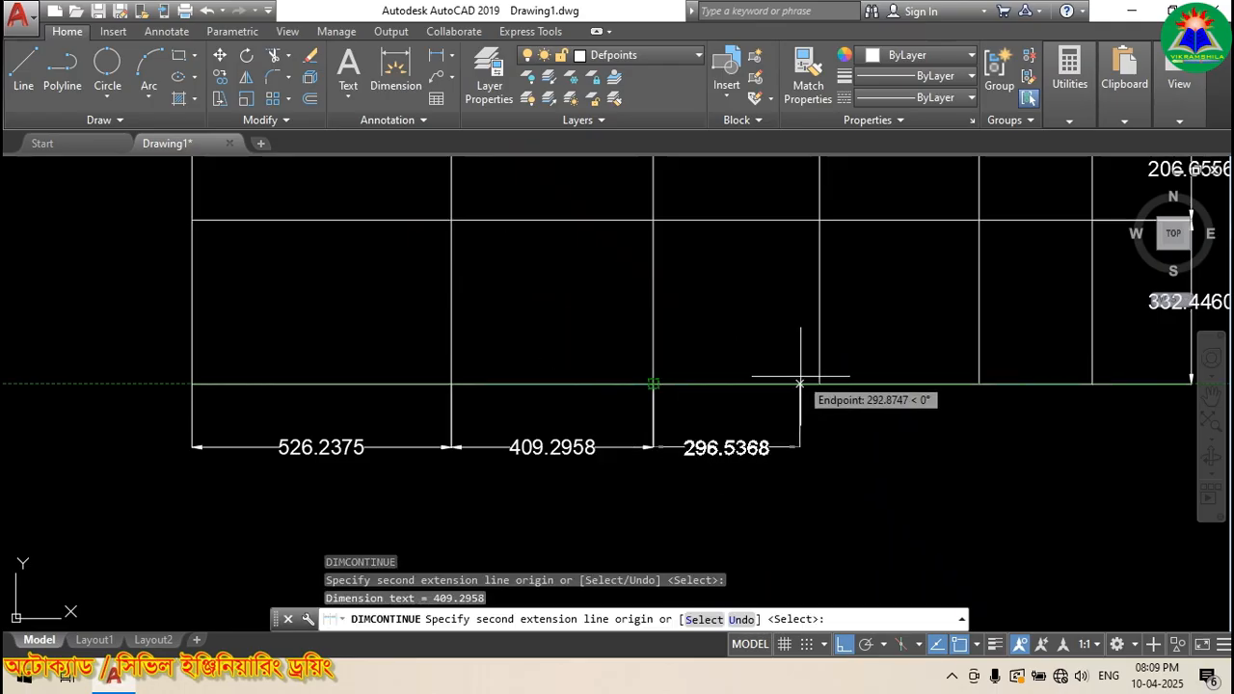
{"action": "left_click", "coordinate": [820, 384]}
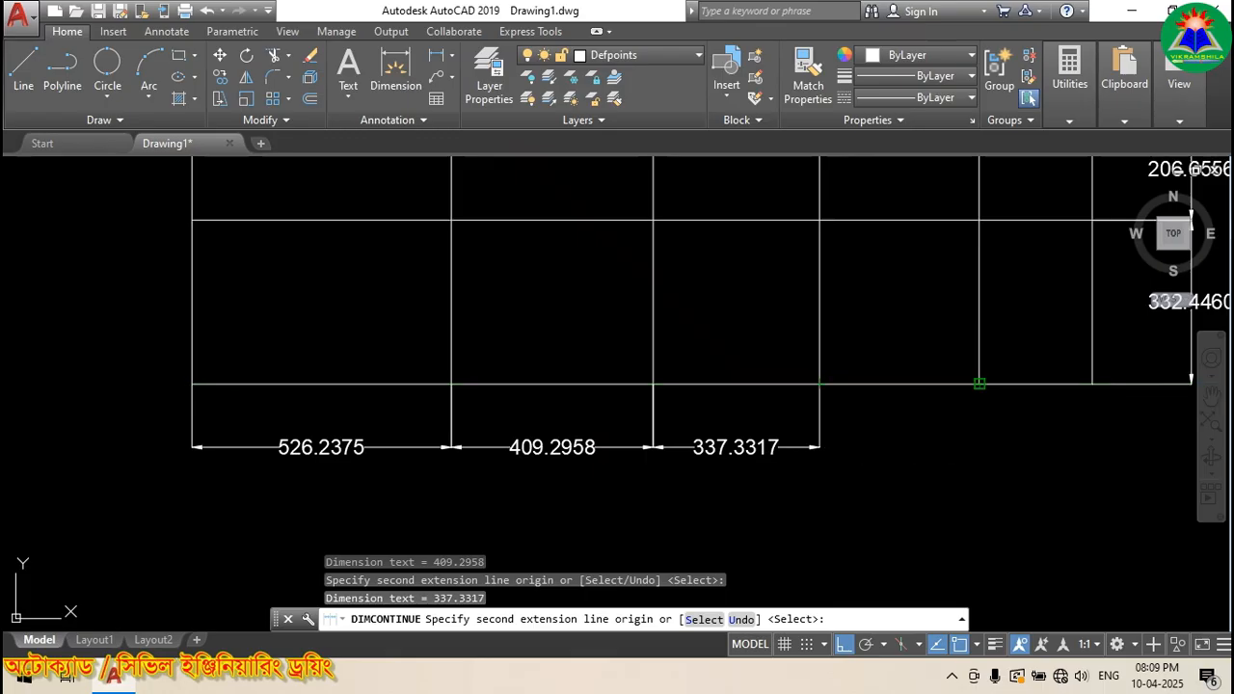
{"action": "scroll", "coordinate": [796, 377], "scroll_direction": "down", "scroll_amount": 2}
{"action": "left_click", "coordinate": [909, 382]}
{"action": "scroll", "coordinate": [1079, 386], "scroll_direction": "up", "scroll_amount": 4}
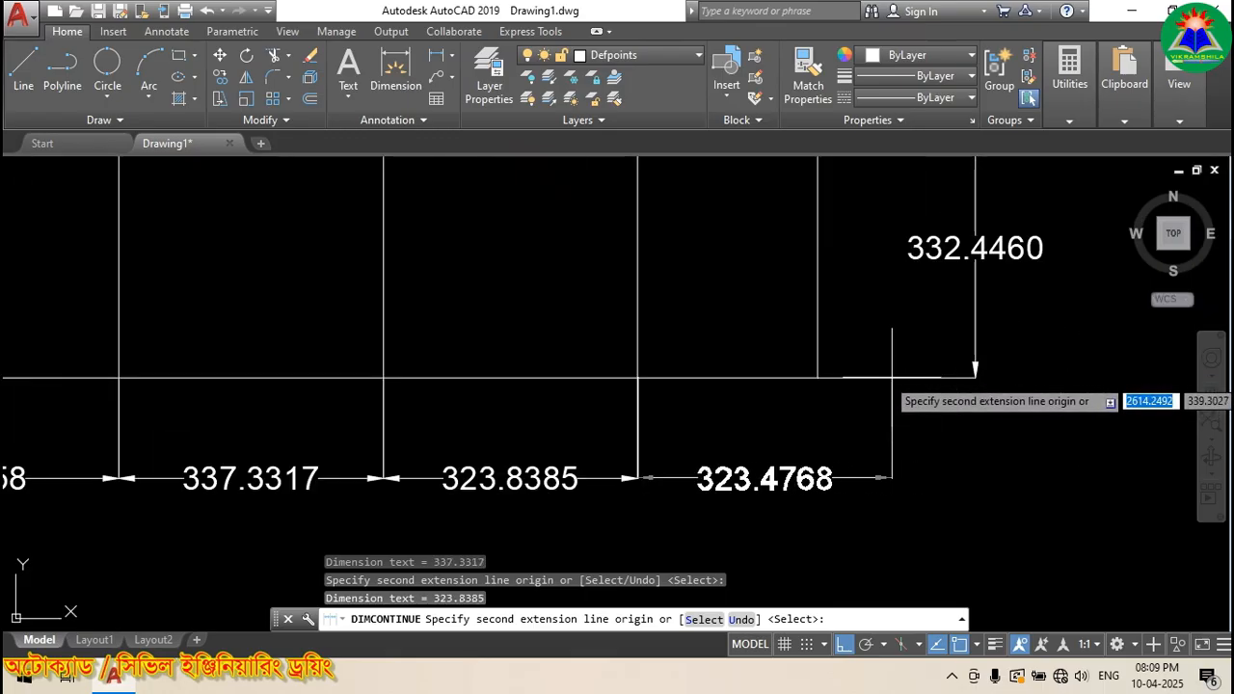
{"action": "left_click", "coordinate": [818, 377]}
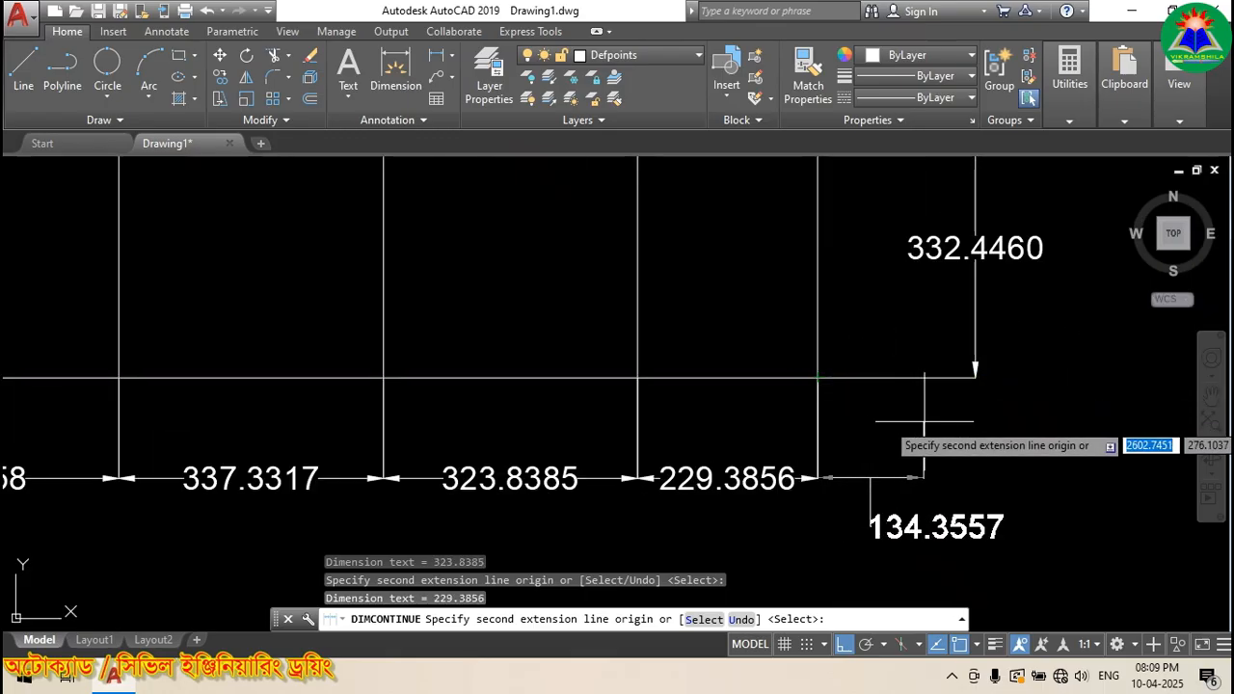
{"action": "scroll", "coordinate": [923, 421], "scroll_direction": "down", "scroll_amount": 2}
{"action": "scroll", "coordinate": [920, 419], "scroll_direction": "down", "scroll_amount": 1}
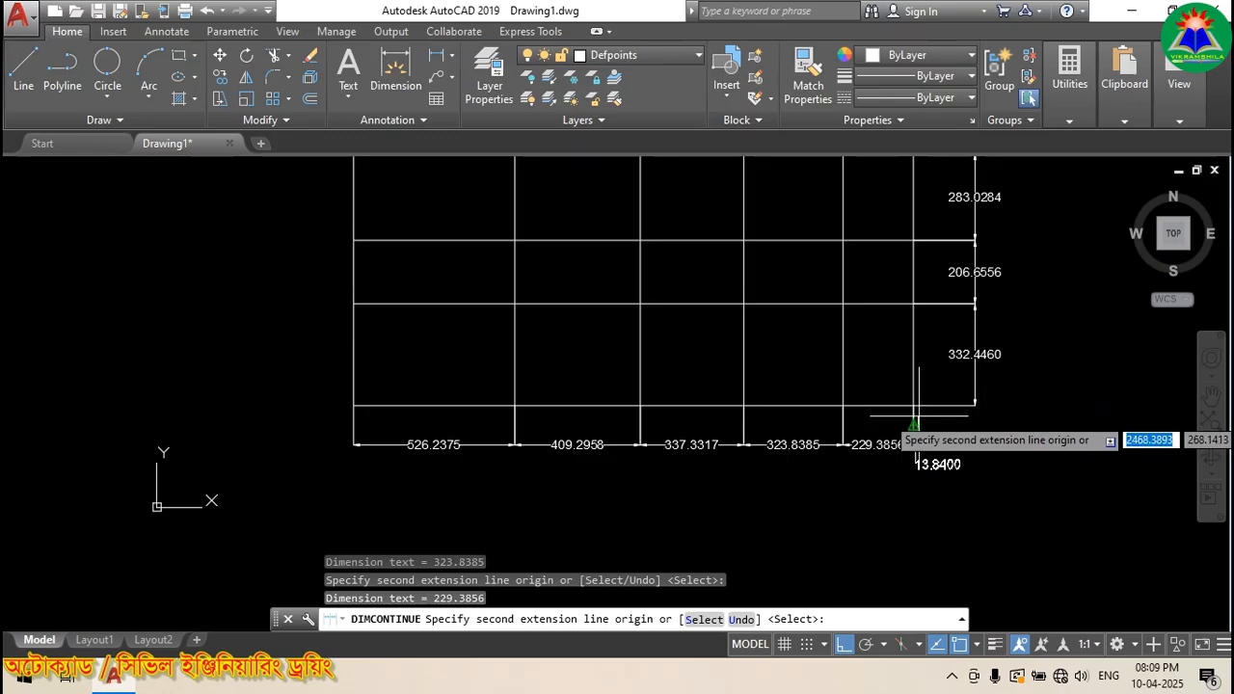
{"action": "key", "text": "Escape"}
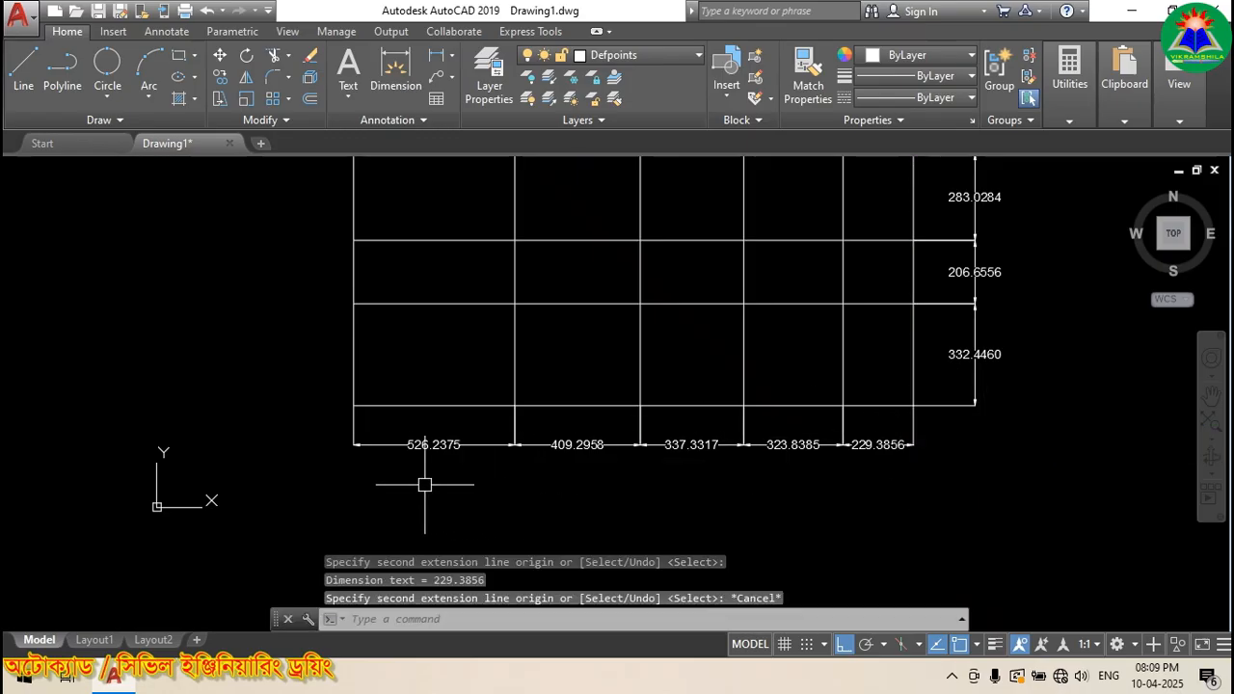
Step: Select all 19 grid lines and dimensions with a crossing window and delete them
{"action": "scroll", "coordinate": [425, 485], "scroll_direction": "down", "scroll_amount": 2}
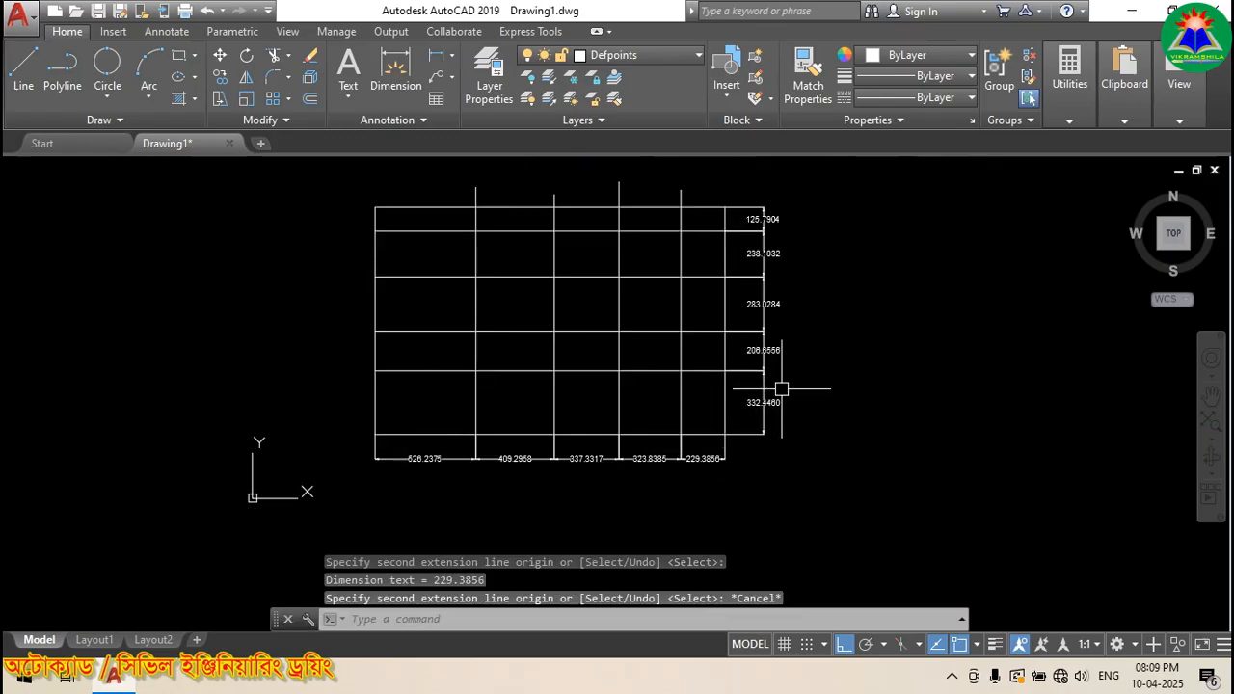
{"action": "scroll", "coordinate": [783, 366], "scroll_direction": "up", "scroll_amount": 2}
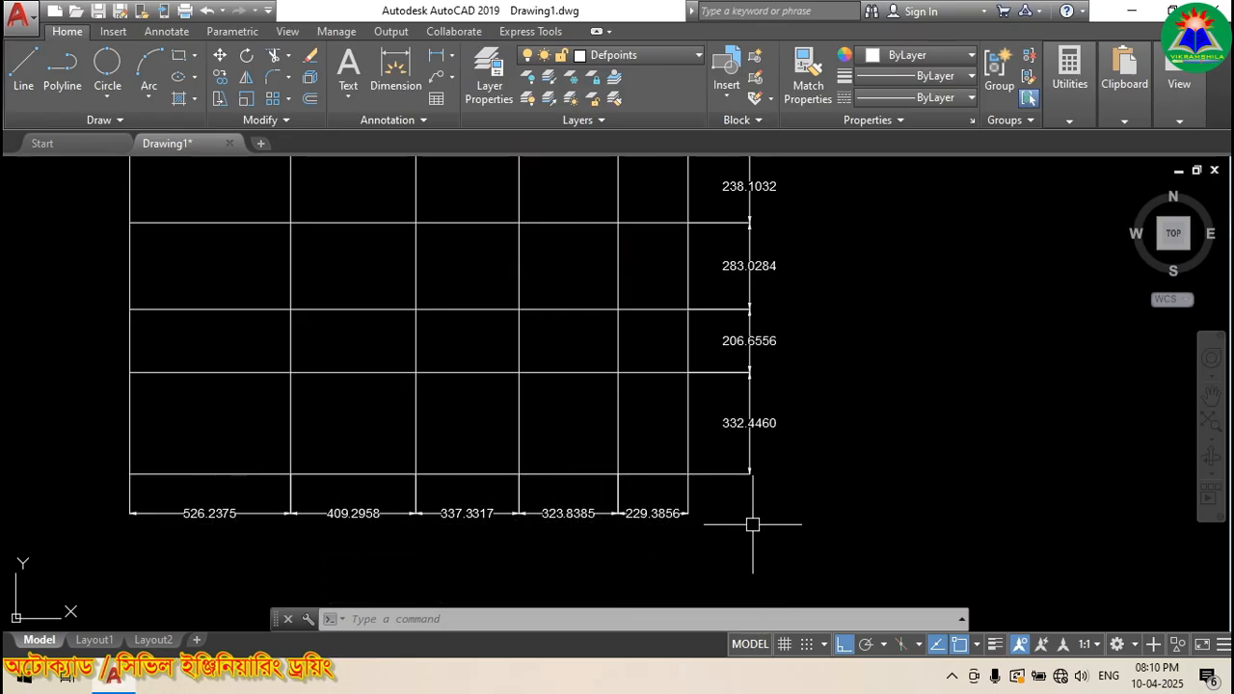
{"action": "scroll", "coordinate": [753, 525], "scroll_direction": "down", "scroll_amount": 2}
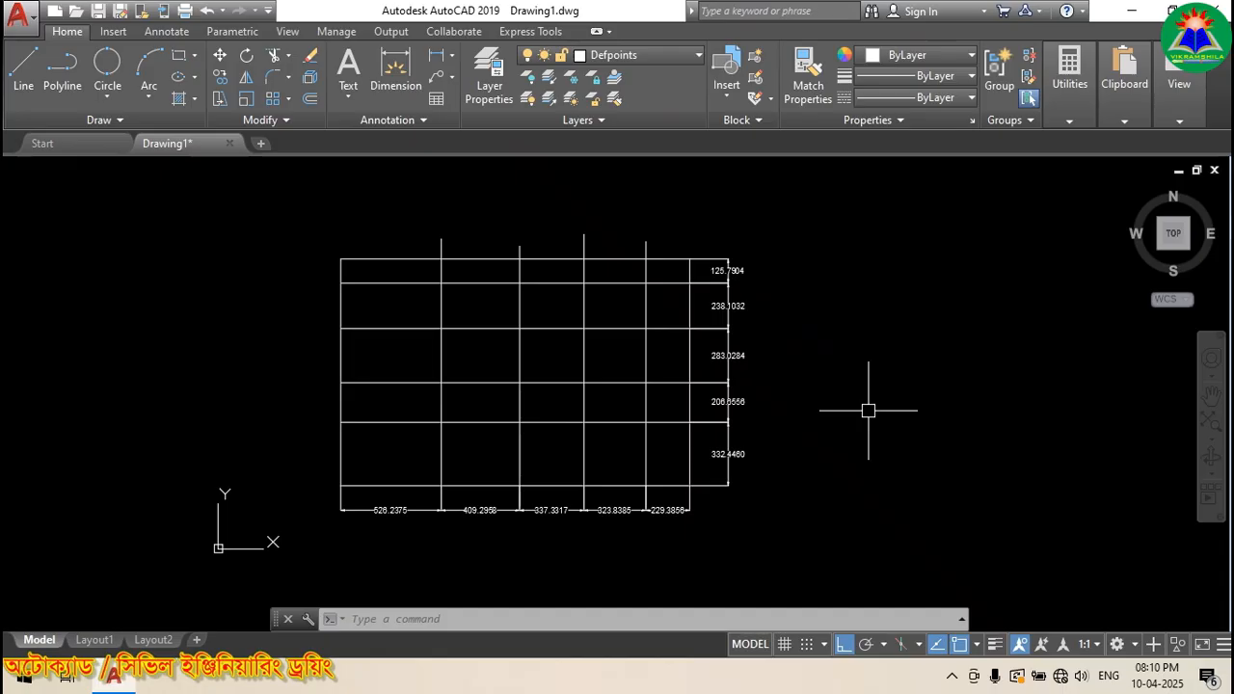
{"action": "left_click", "coordinate": [813, 549]}
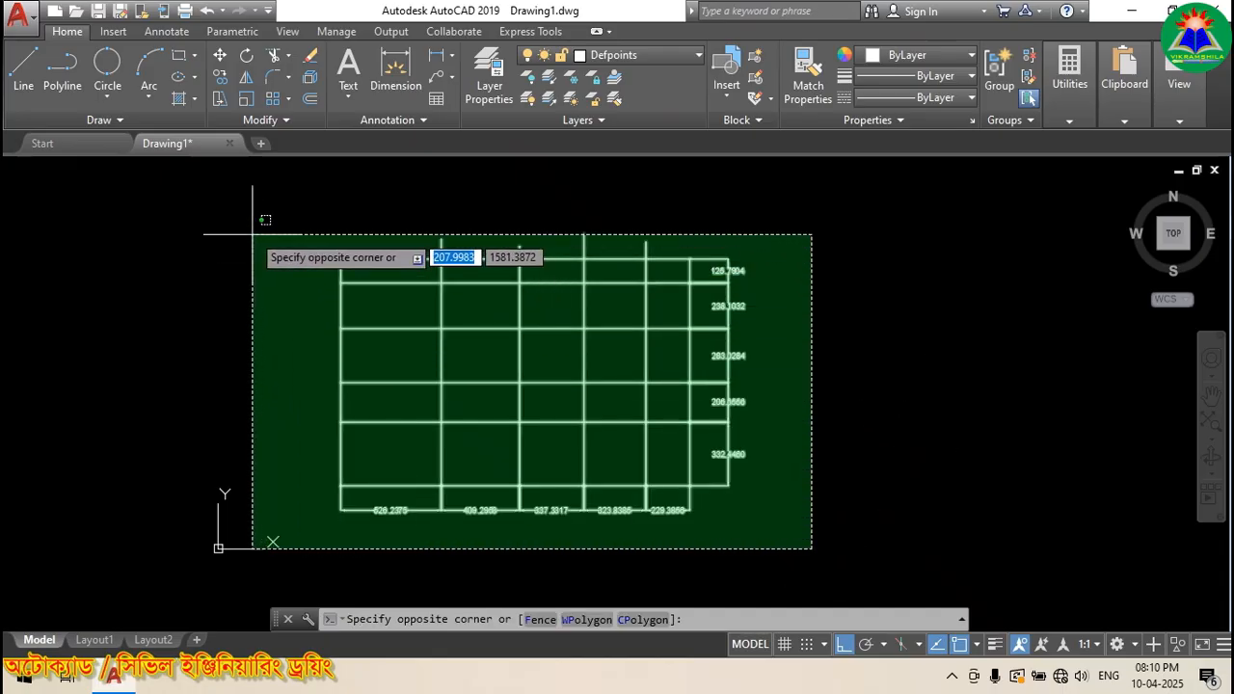
{"action": "left_click", "coordinate": [250, 223]}
{"action": "scroll", "coordinate": [752, 341], "scroll_direction": "up", "scroll_amount": 2}
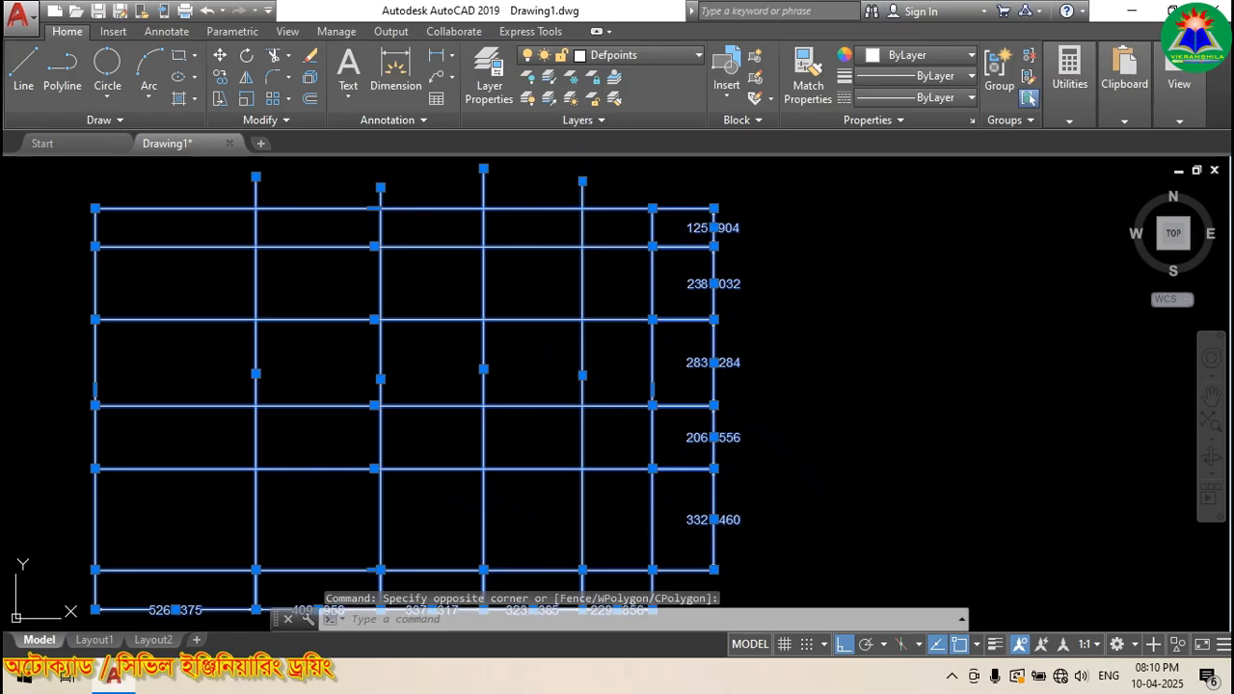
{"action": "key", "text": "Delete"}
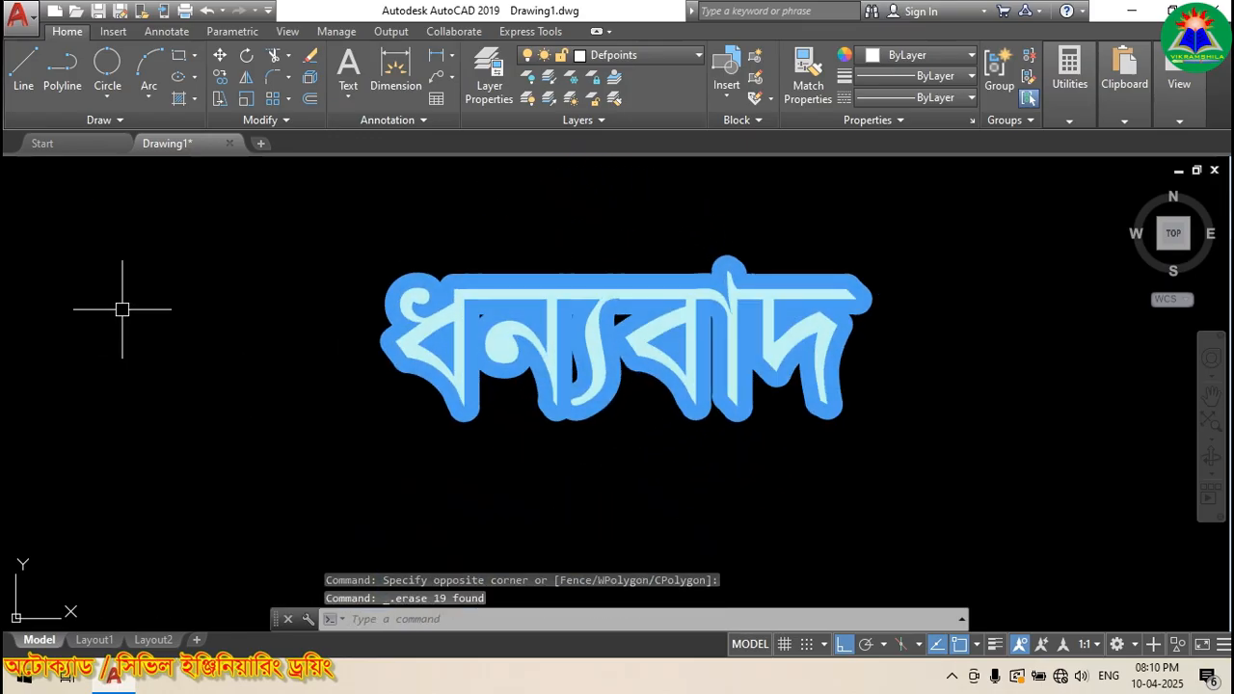